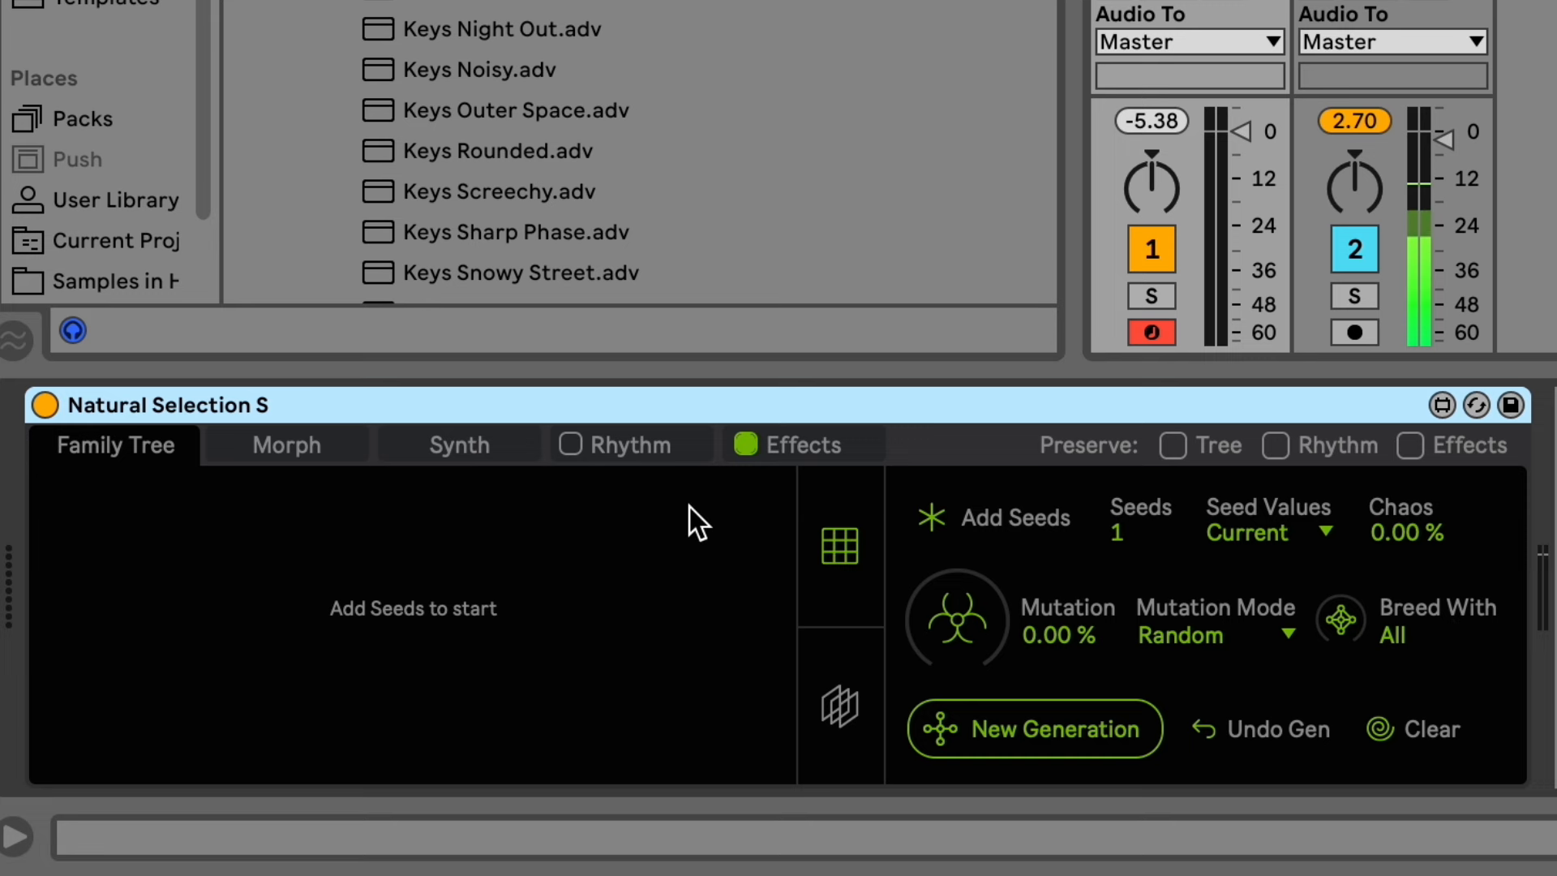
Review the device's Synth, Rhythm and Effects pages and the voice types available for the first oscillator.
left_click(491, 447)
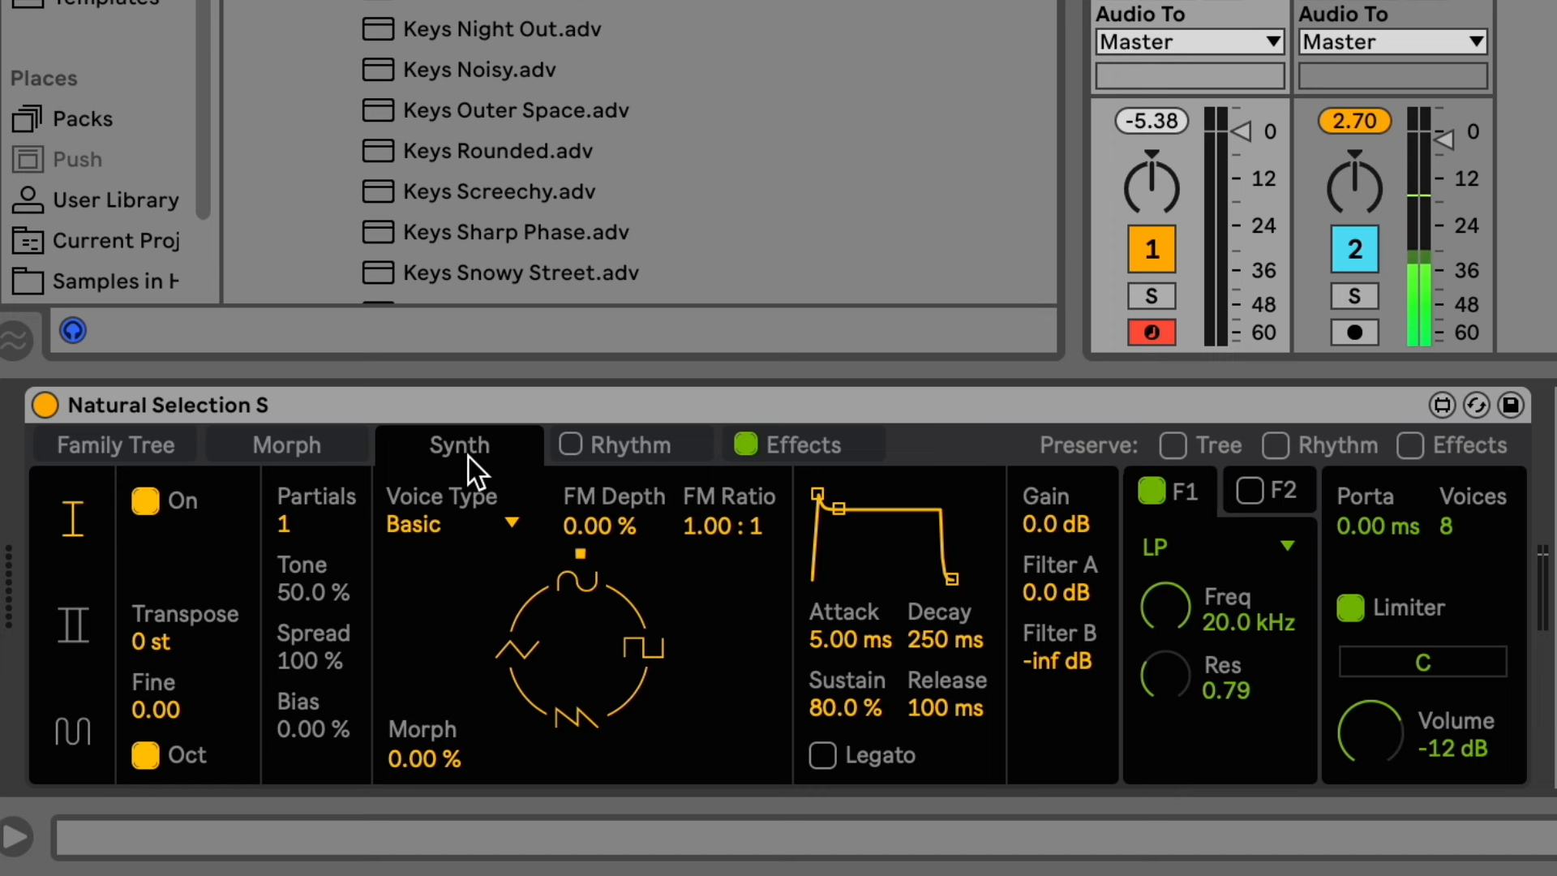
left_click(657, 446)
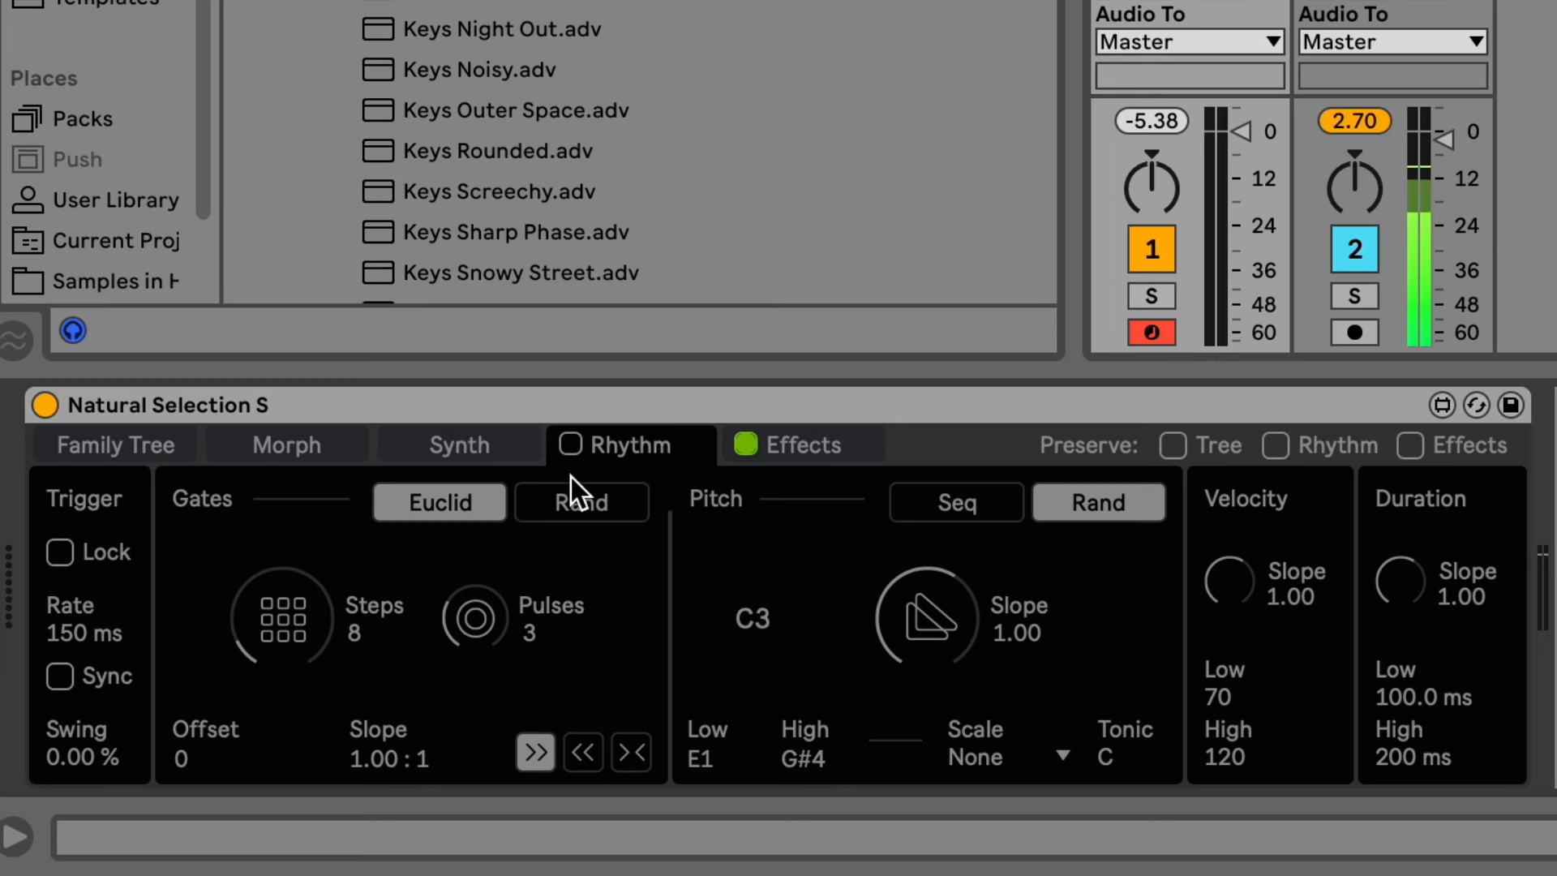
left_click(823, 440)
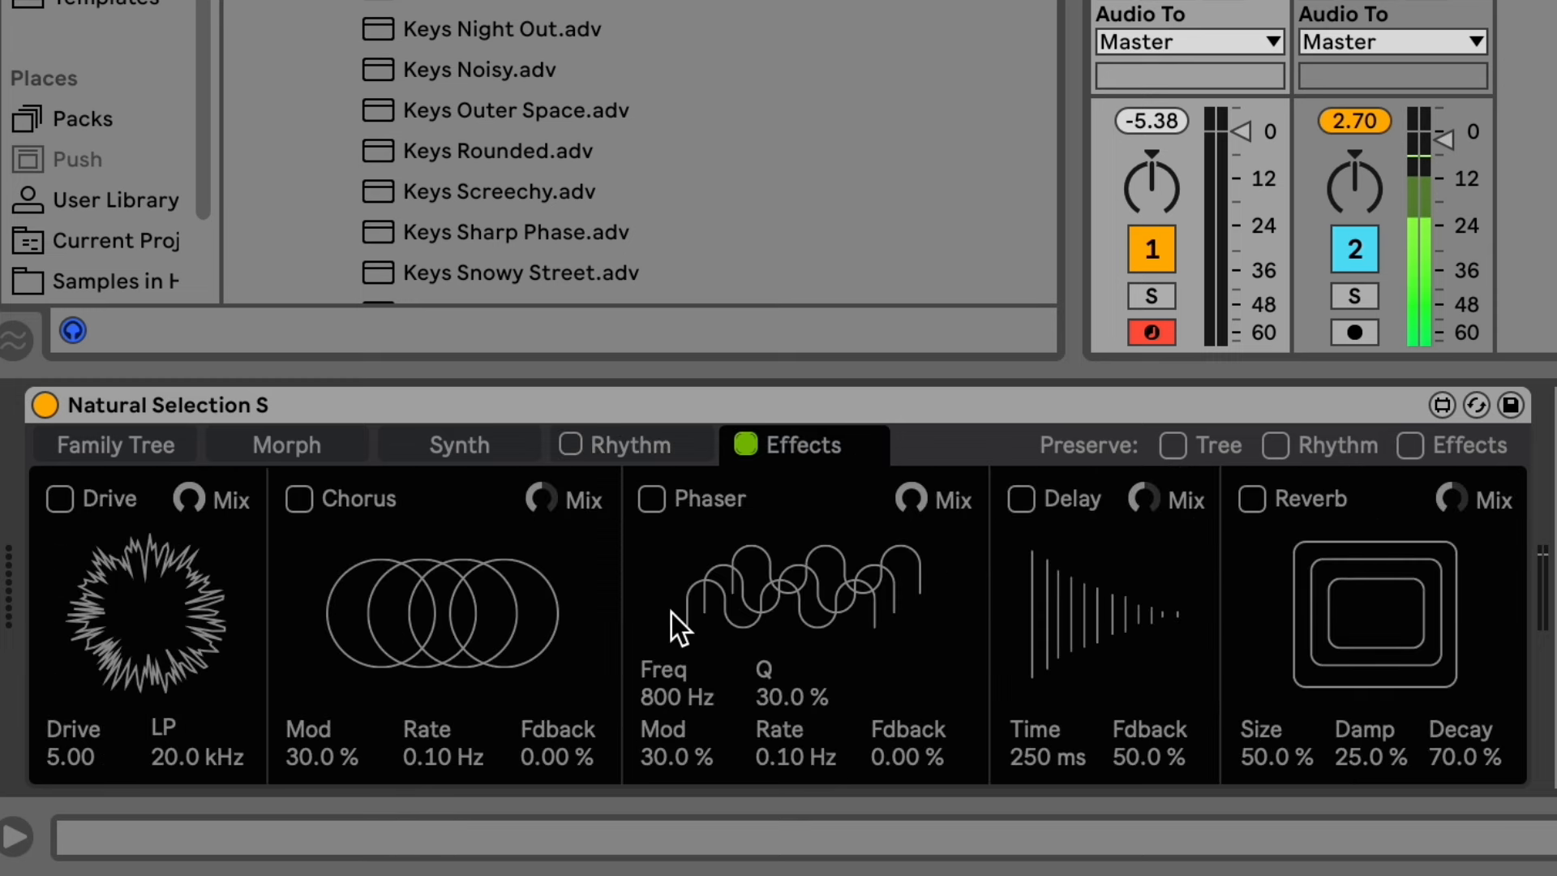
left_click(486, 445)
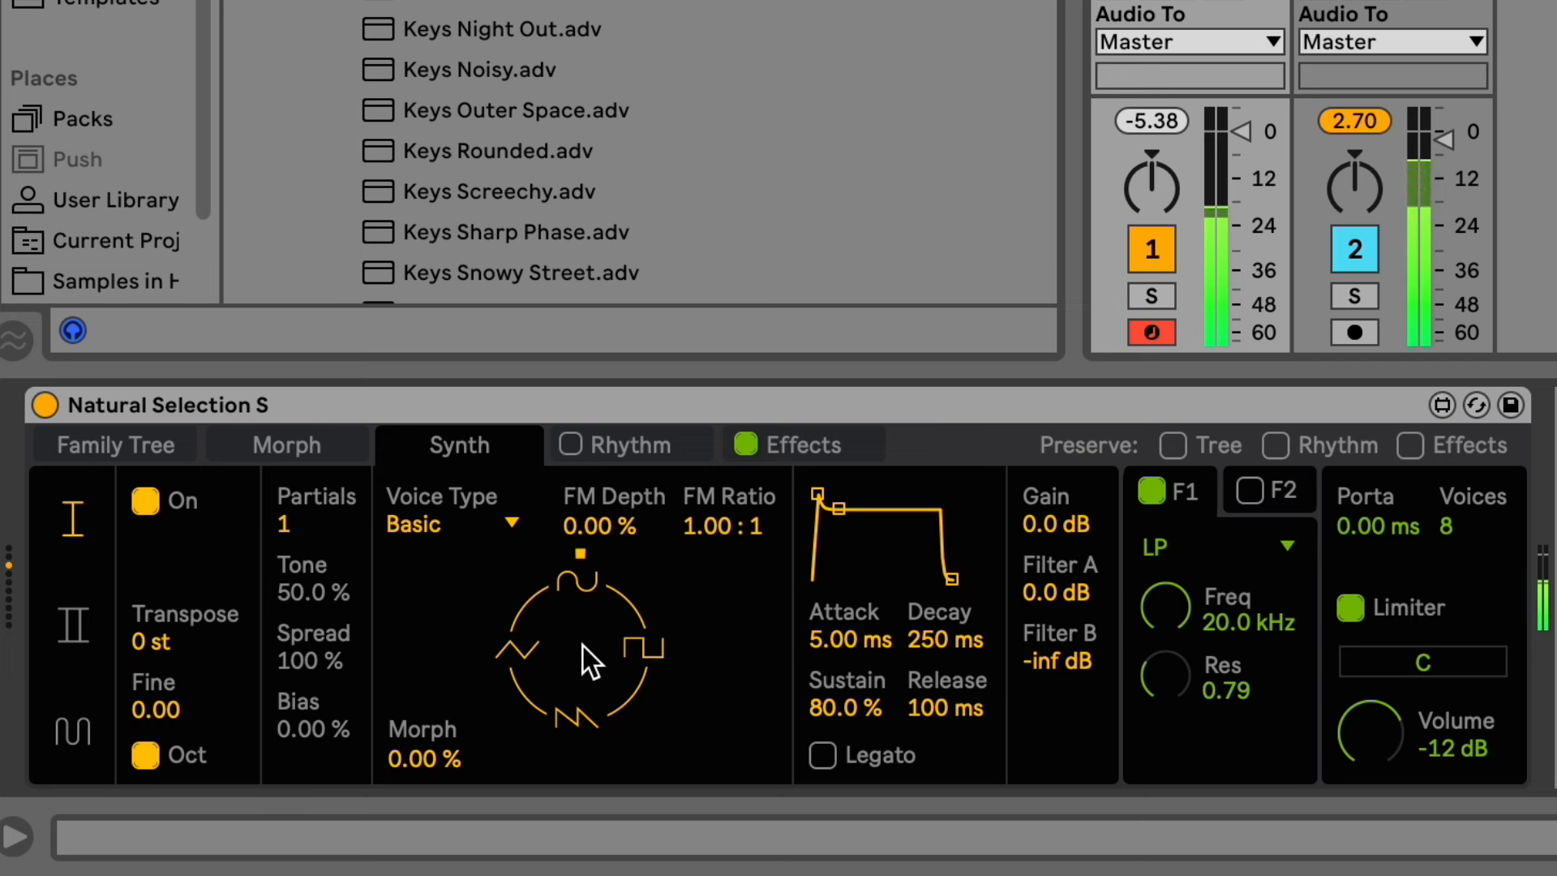
mouse_move(583, 646)
left_mouse_down()
mouse_move(585, 493)
mouse_move(586, 641)
left_mouse_up()
left_click(494, 531)
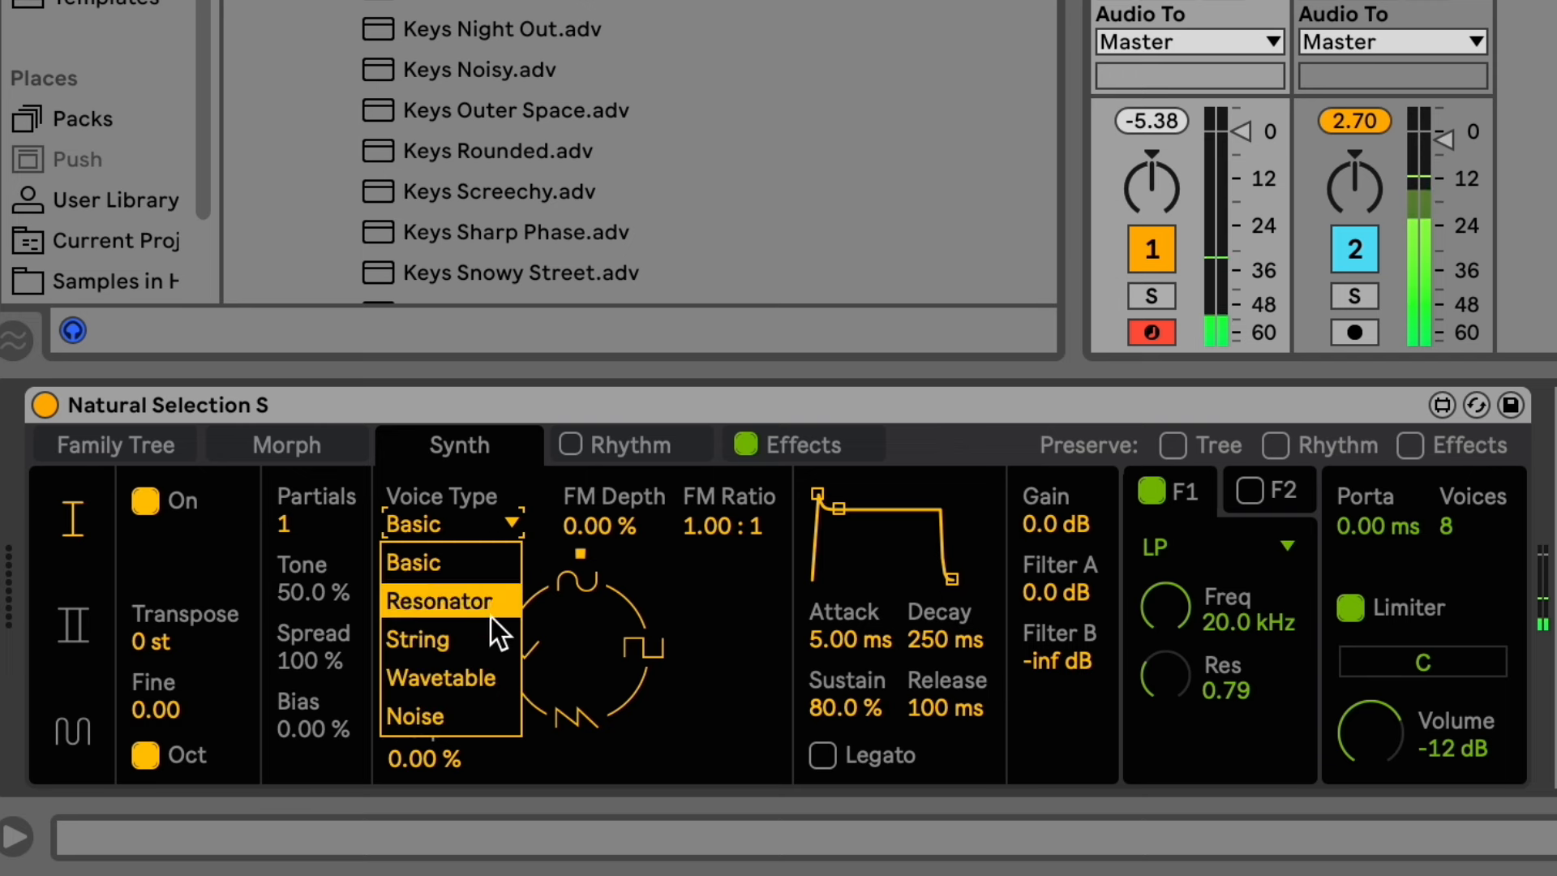
left_click(692, 631)
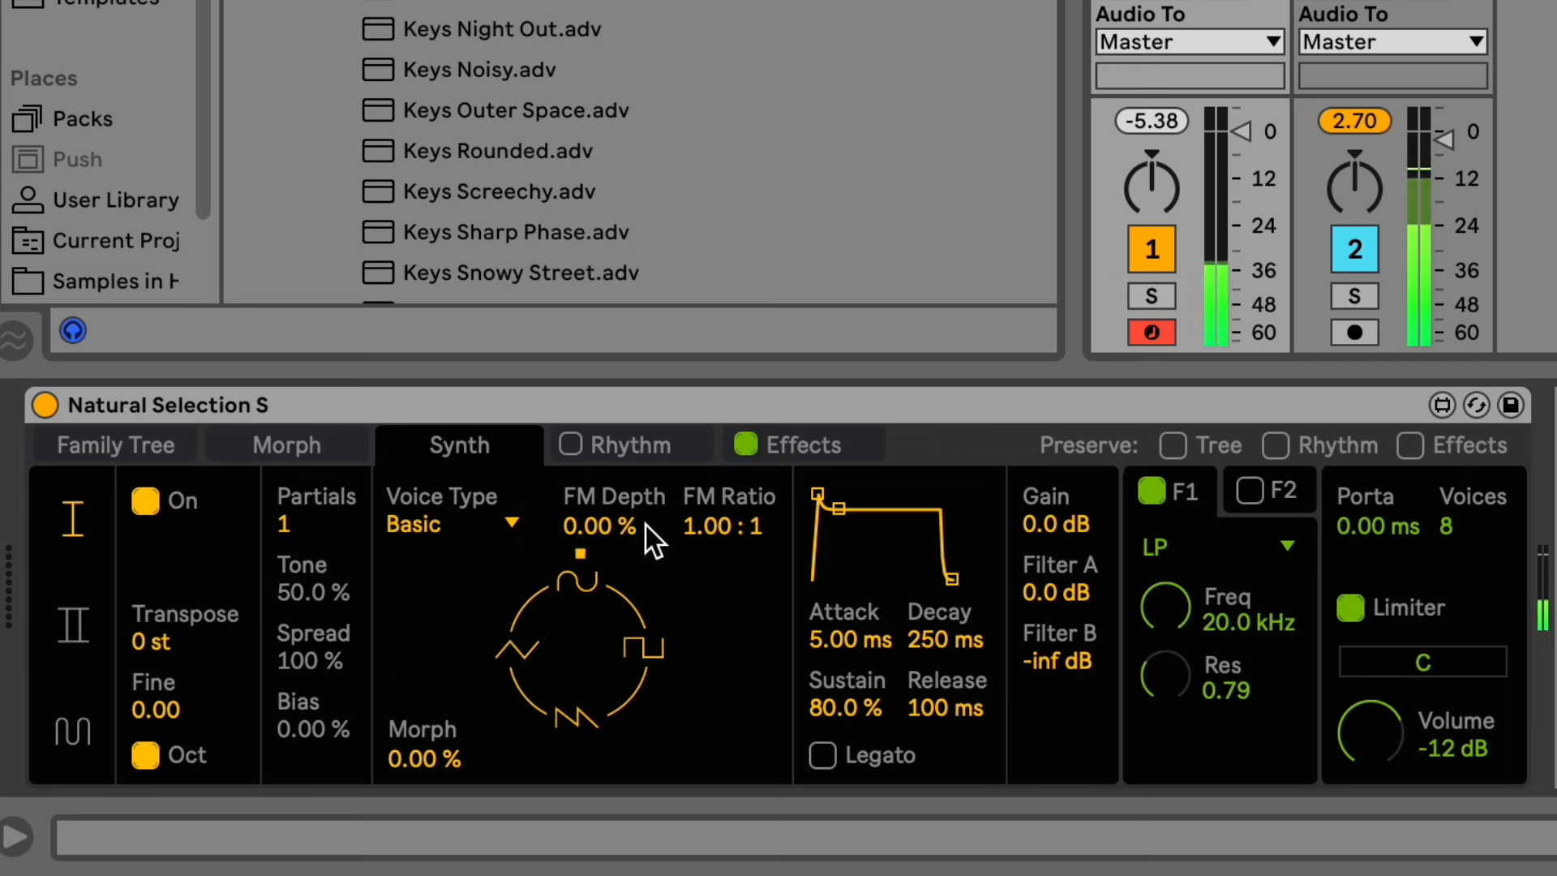
Add one seed from the current values to the family tree and select it.
left_click(172, 450)
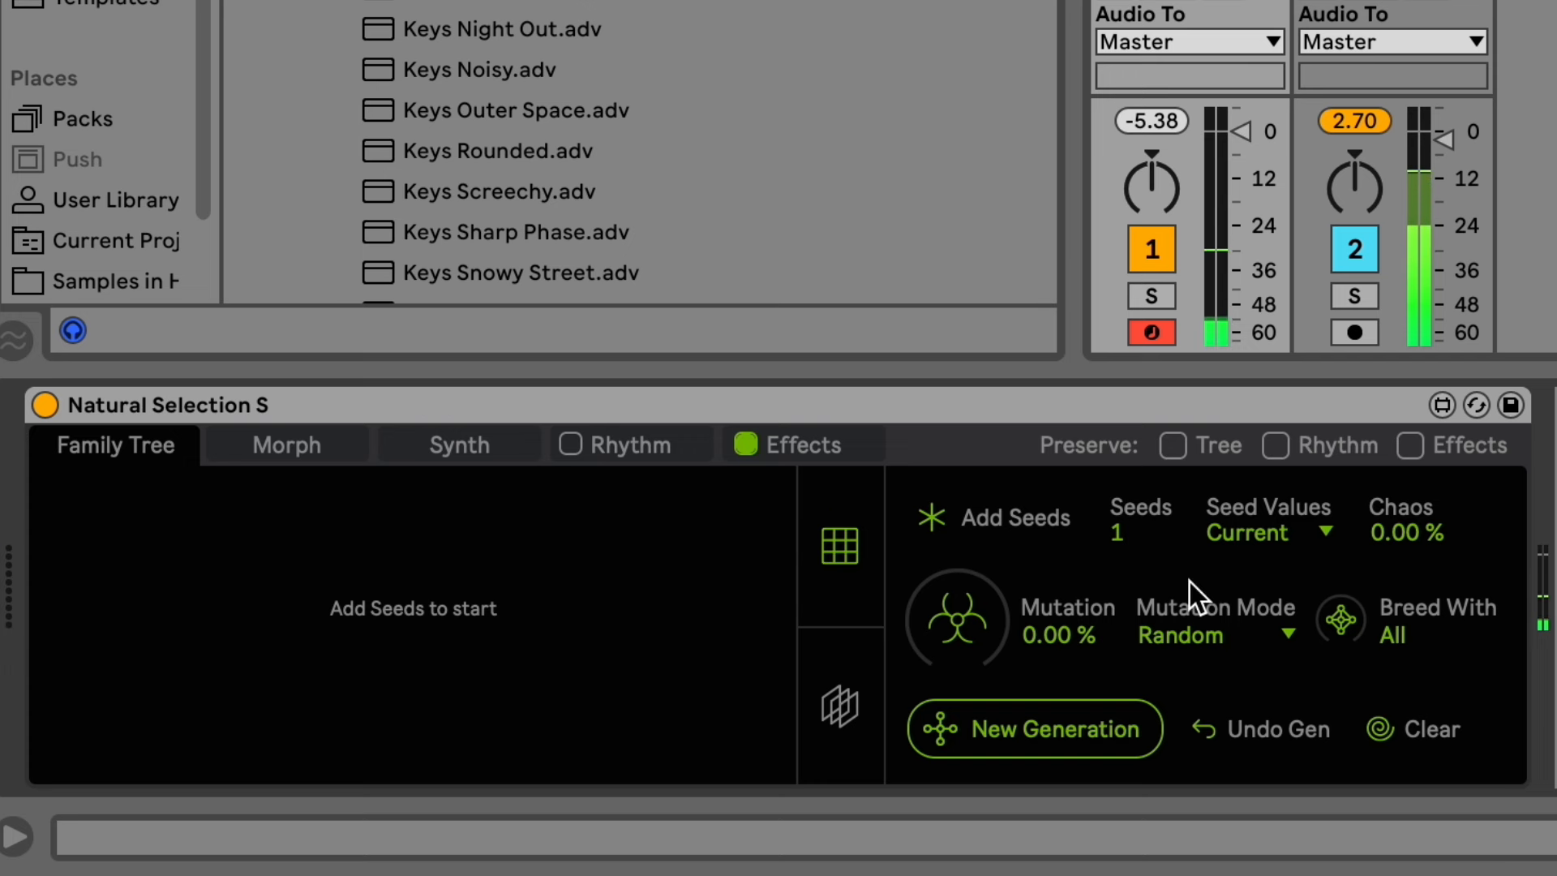
left_click(1032, 524)
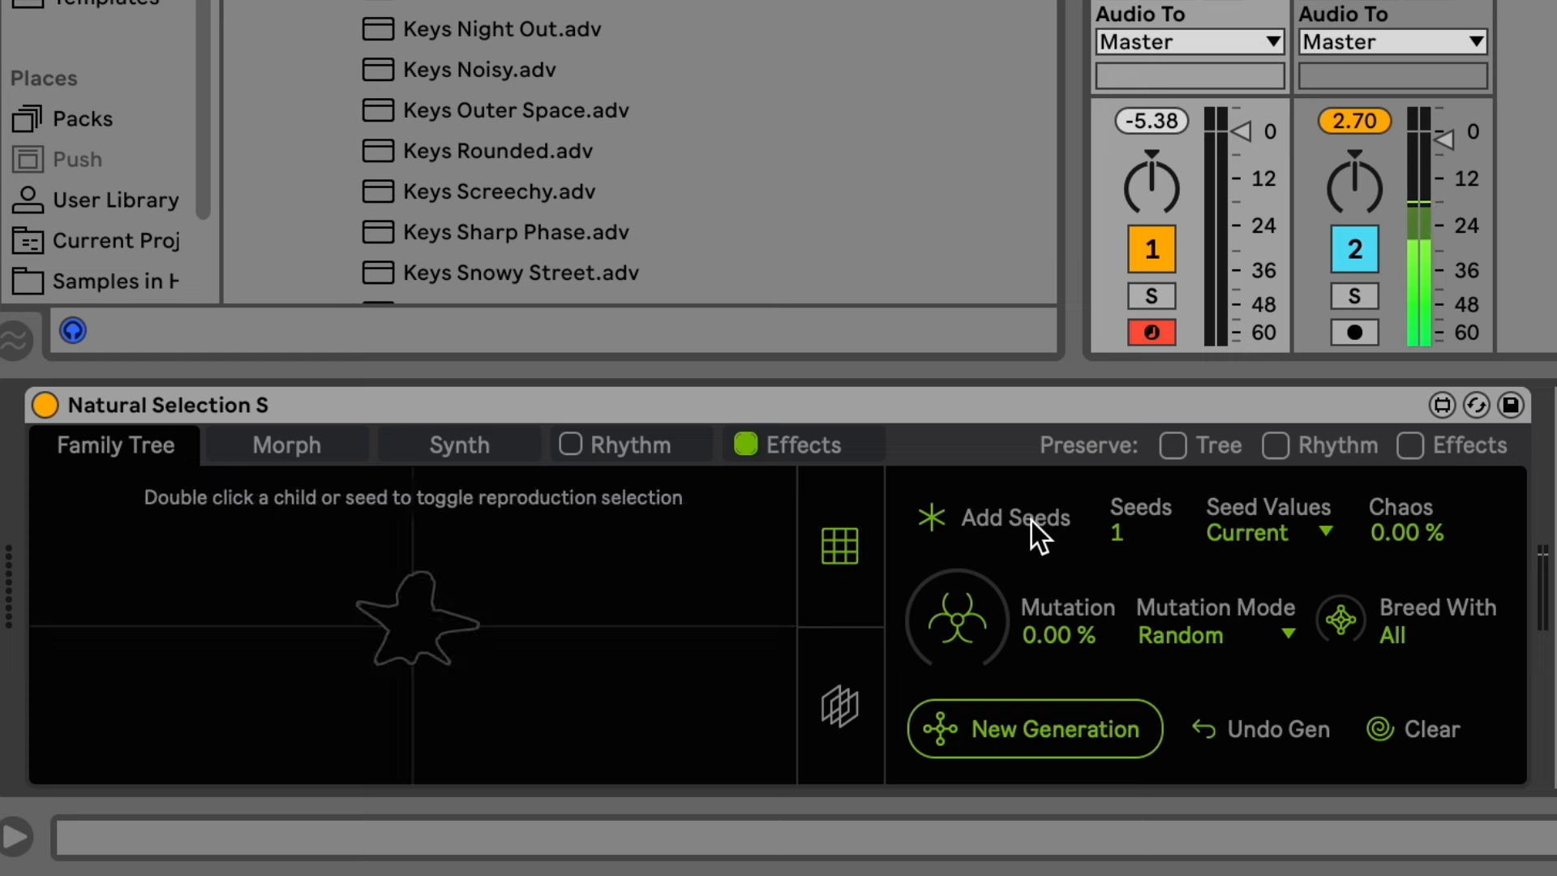
left_click(463, 632)
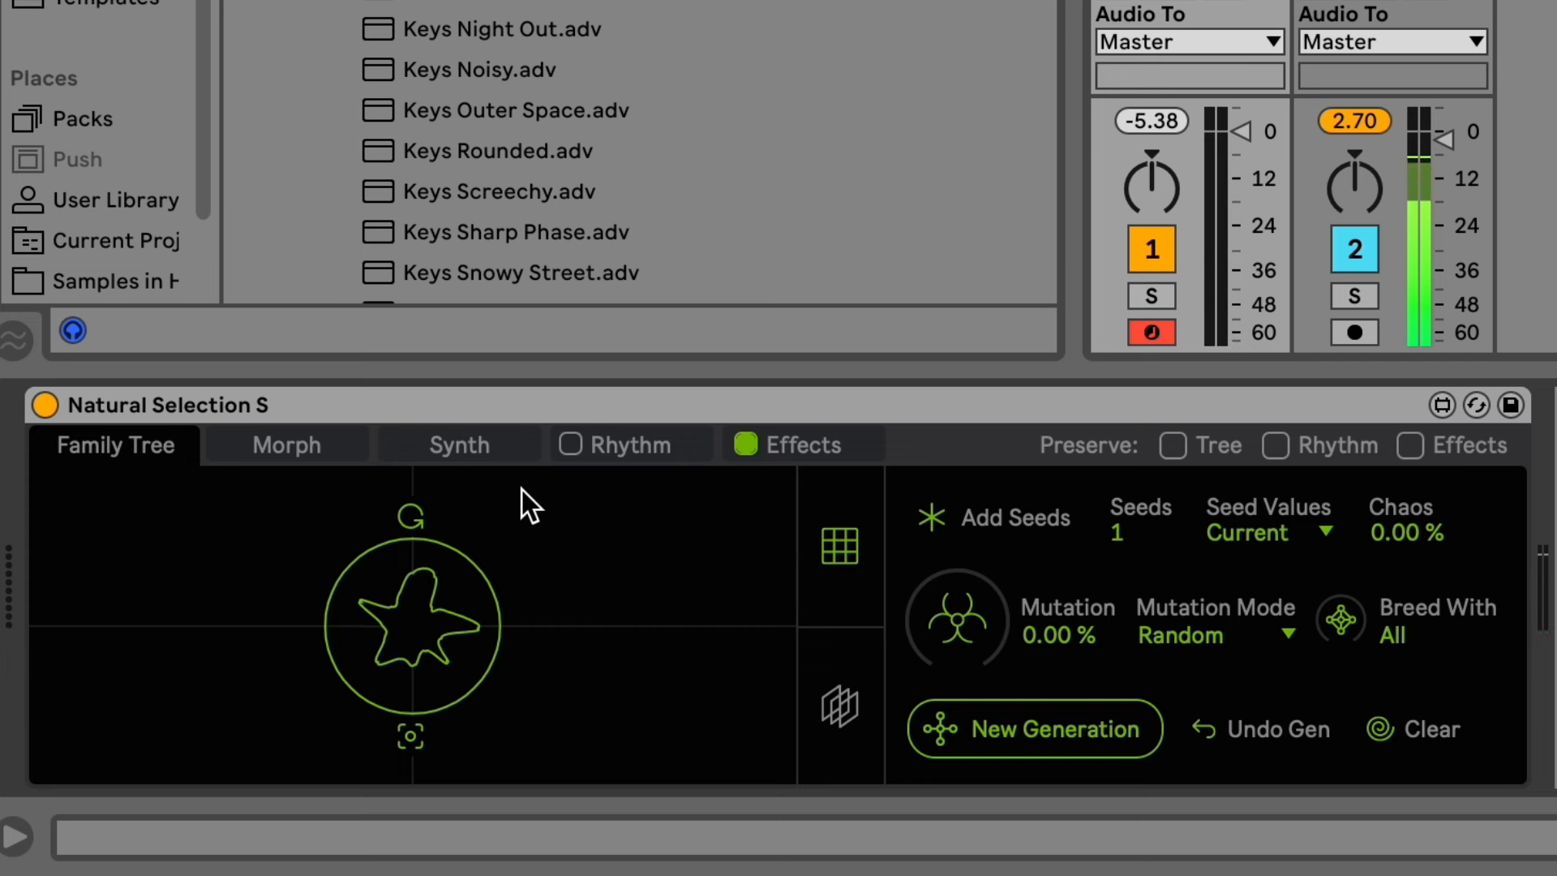
Turn on preserving the tree and load the Pad Saw preset onto the Natural Selection S device.
scroll(641, 153, "down", 12)
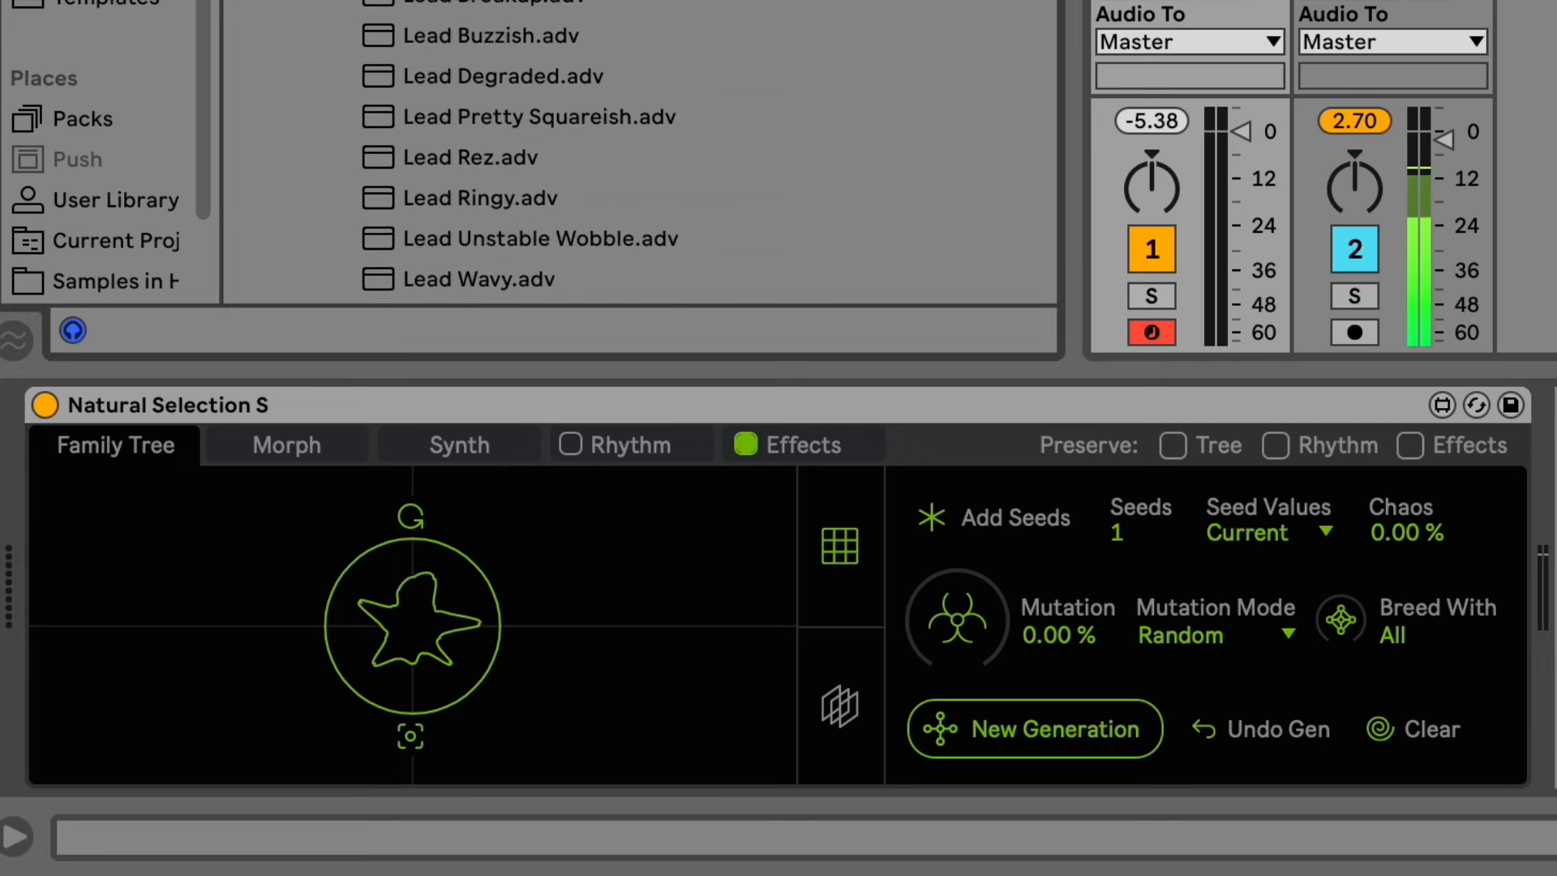
scroll(642, 152, "down", 10)
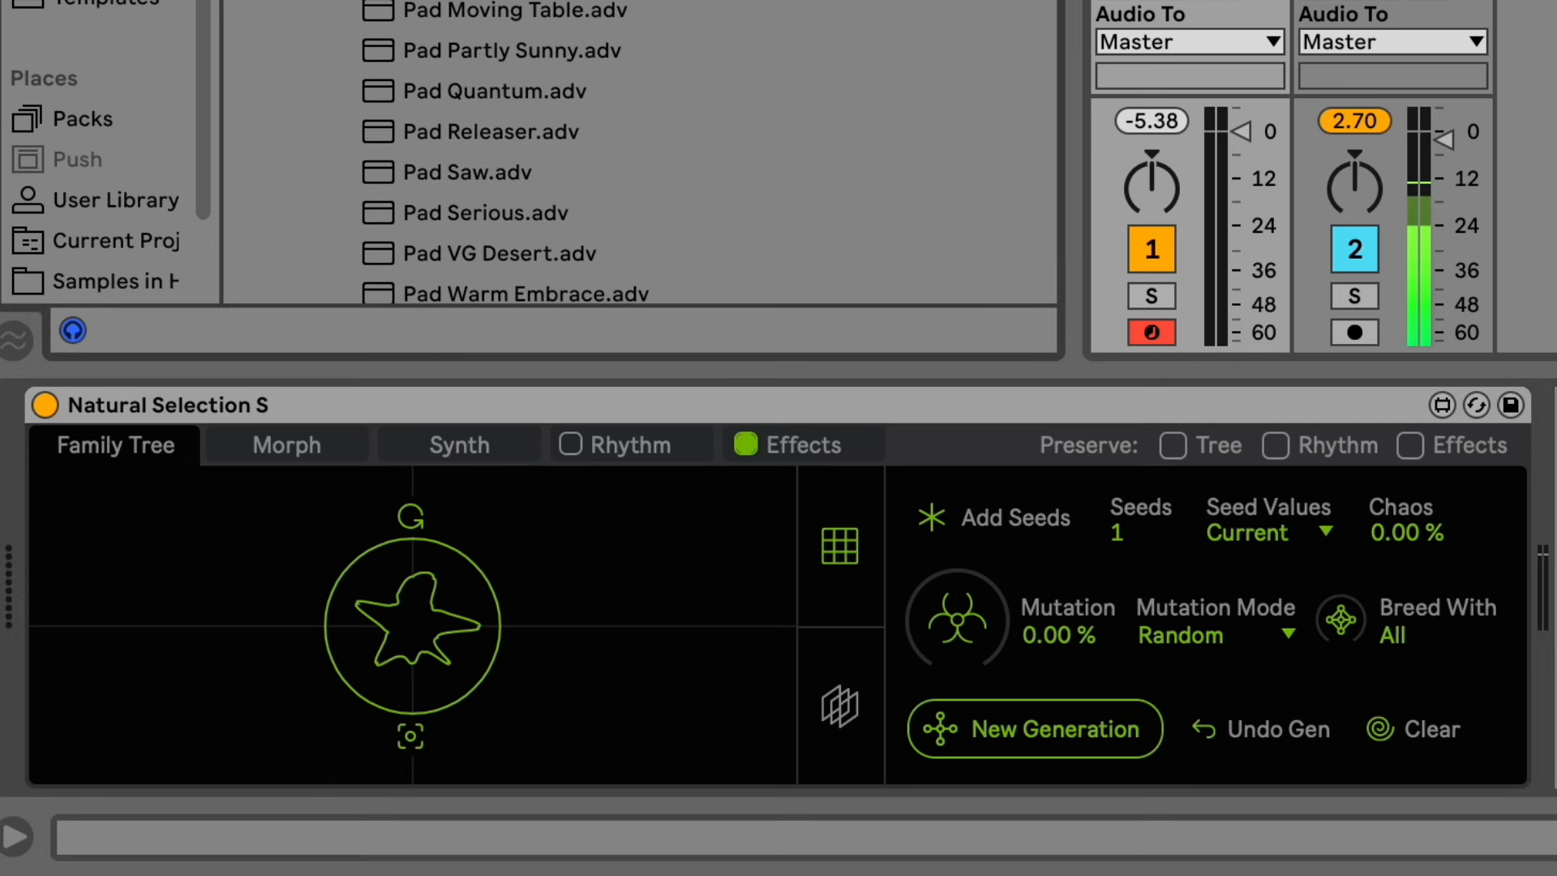
left_click(1174, 447)
scroll(641, 159, "down", 4)
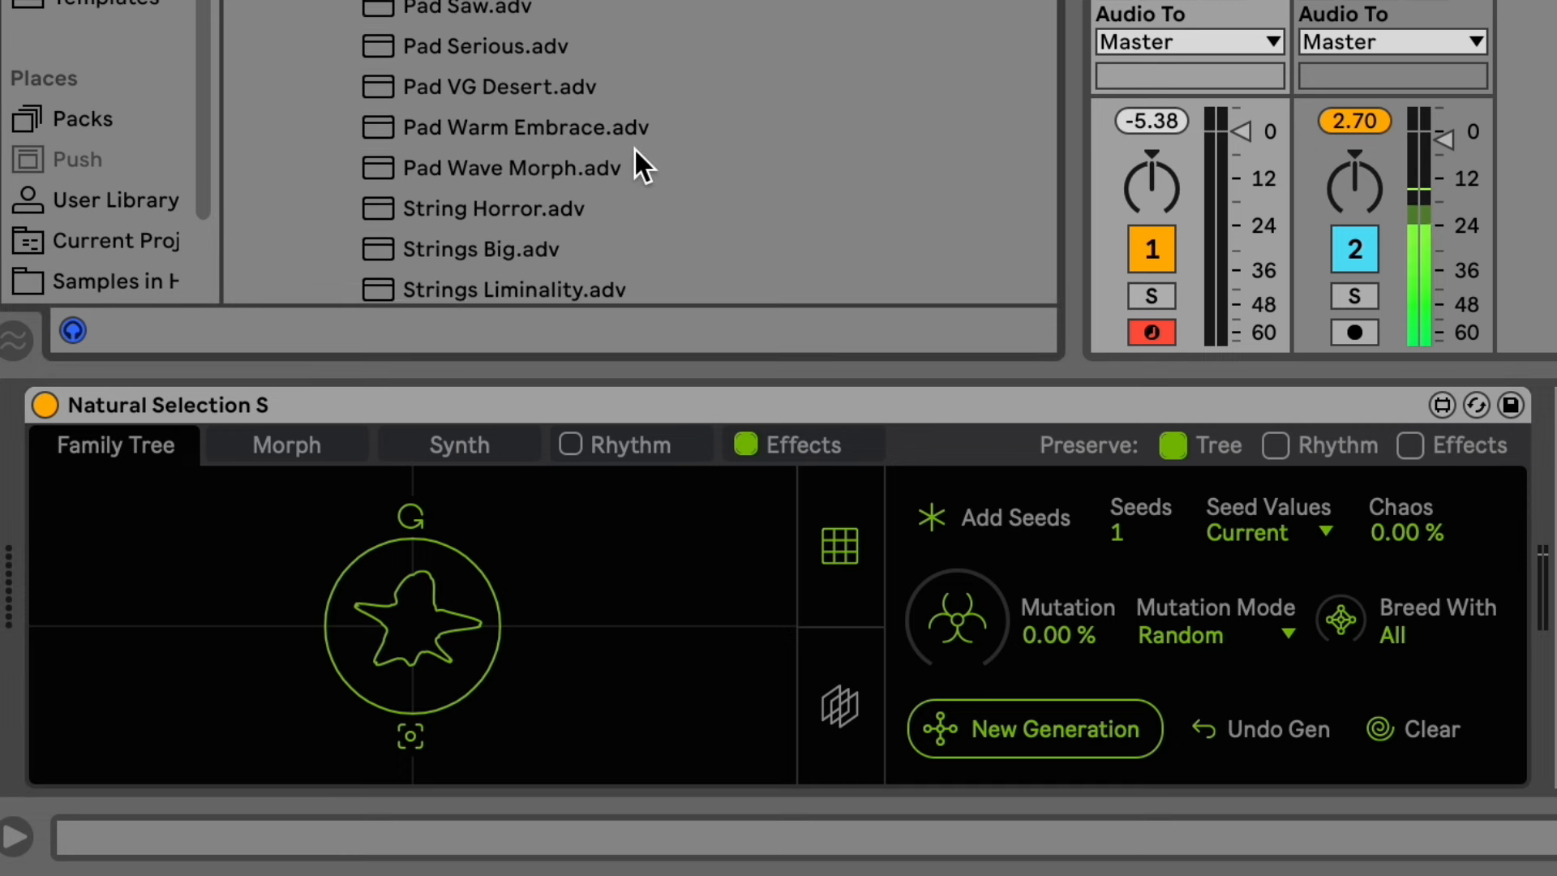
left_click(448, 6)
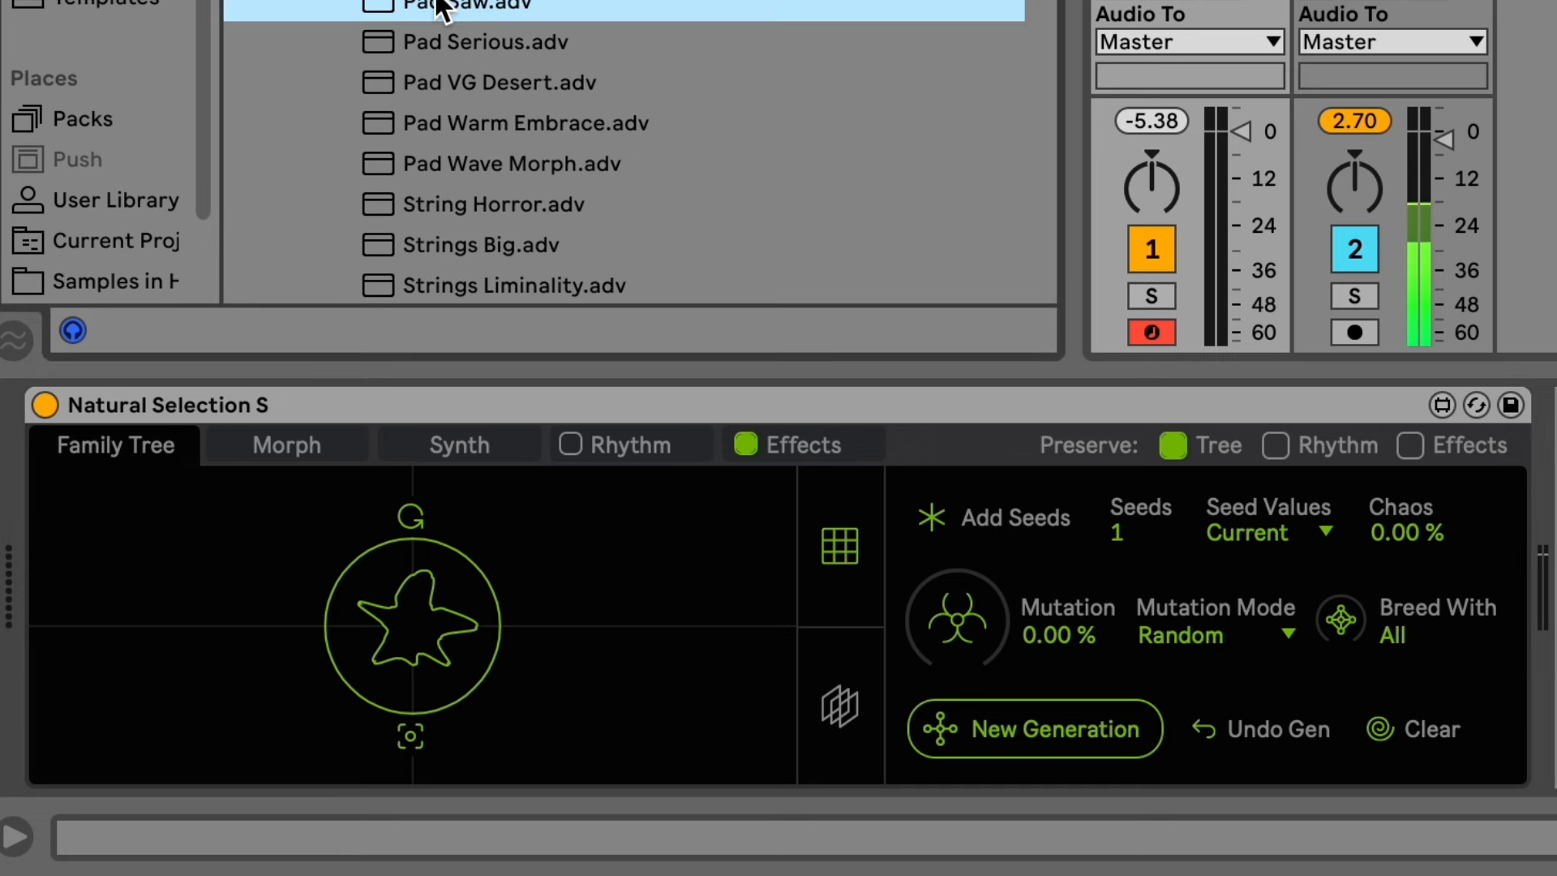
left_click_drag(447, 7, 852, 666)
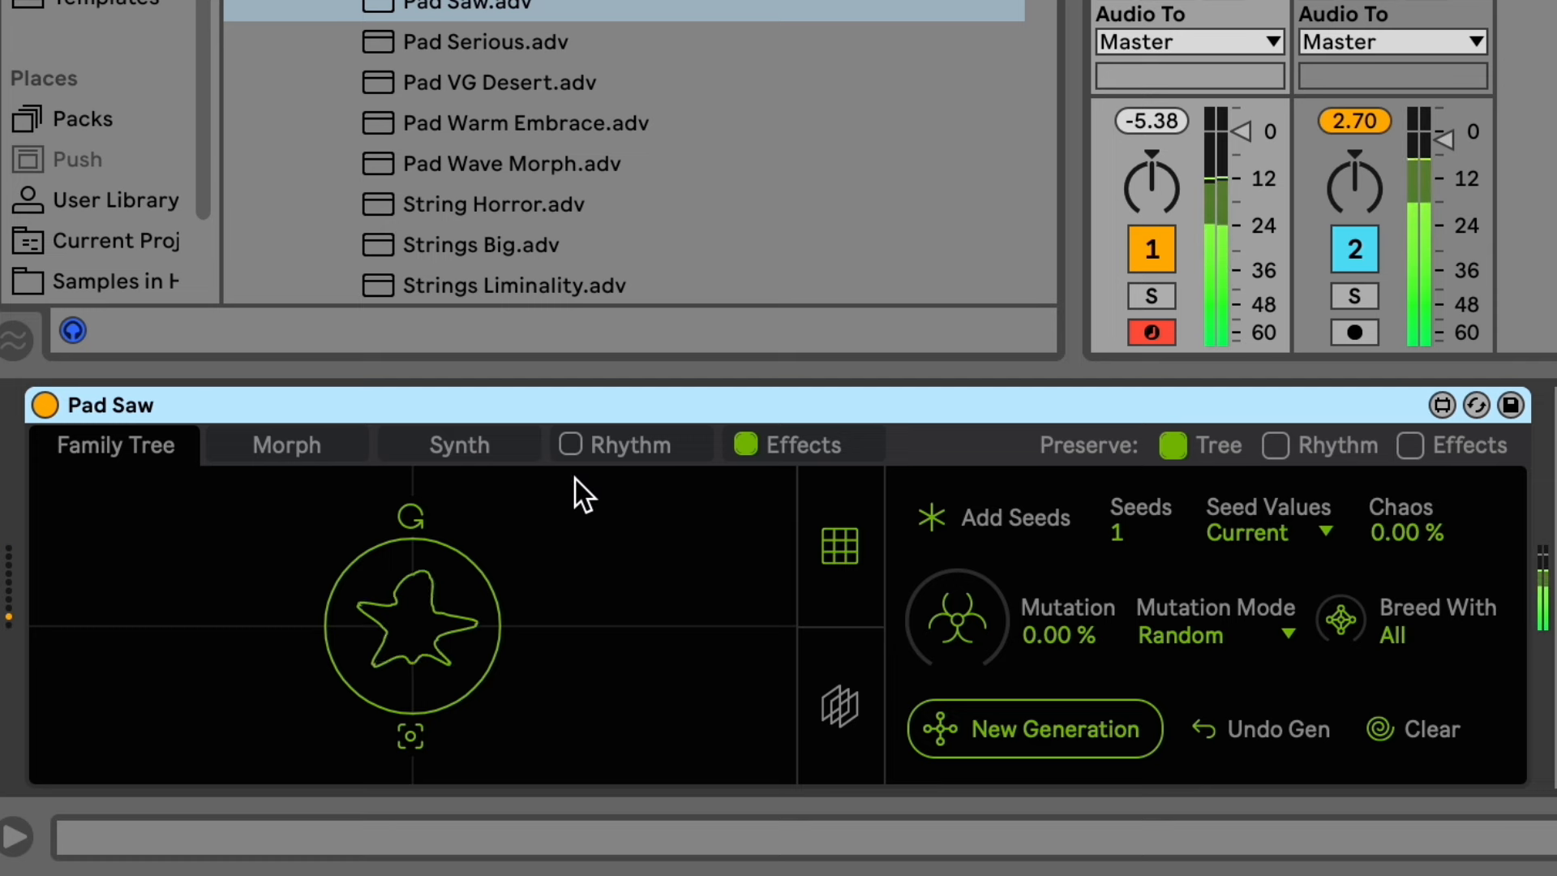
Check Pad Saw's oscillator settings and add its current values to the family tree as a second seed.
left_click(491, 446)
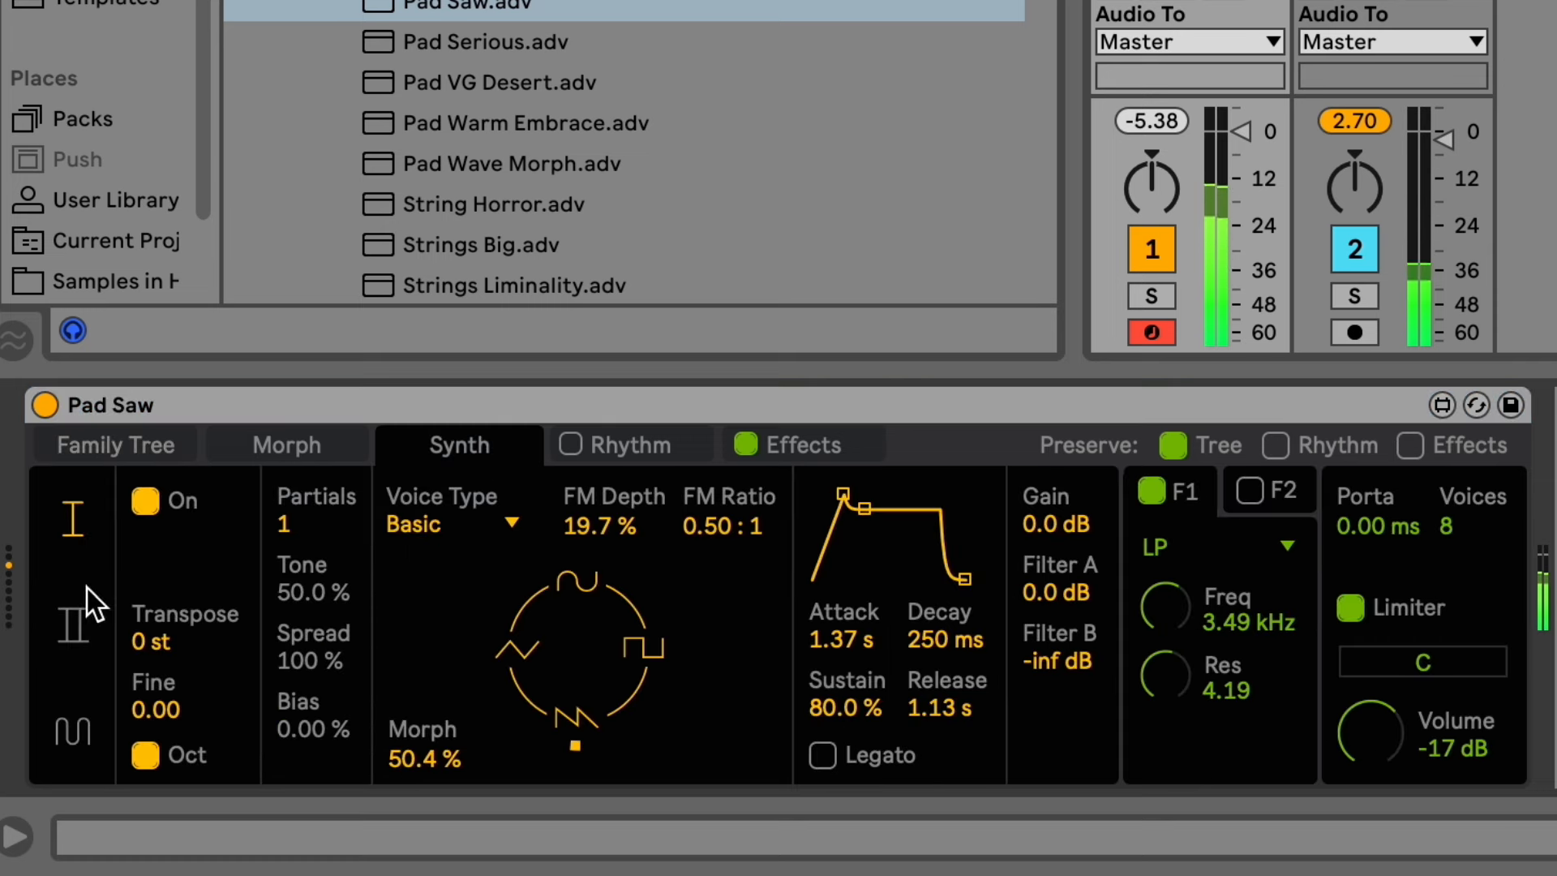
left_click(73, 620)
left_click(64, 502)
left_click(89, 441)
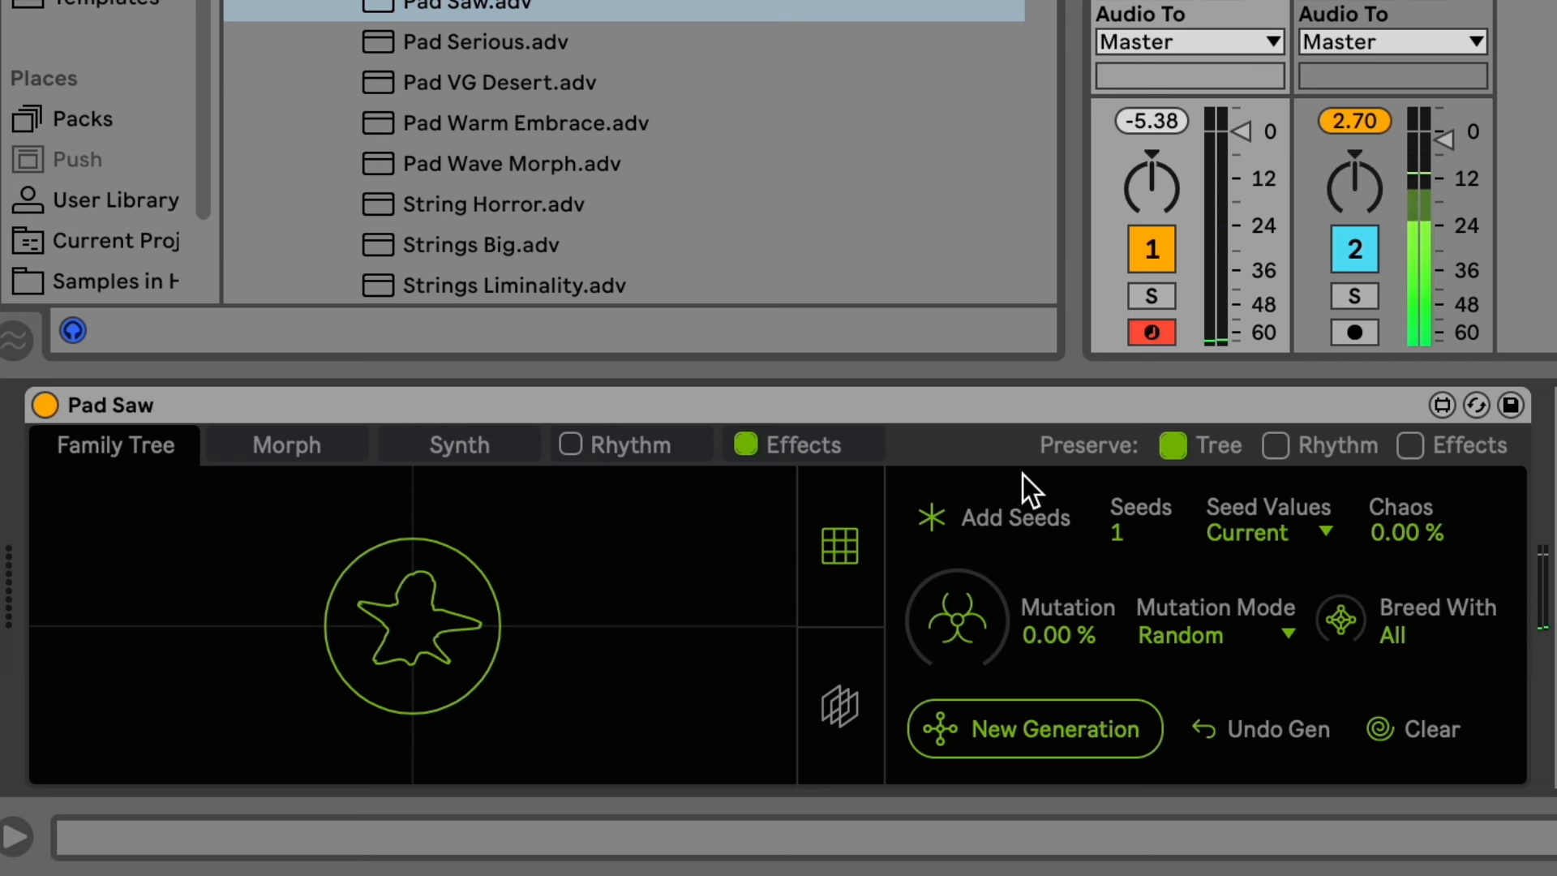
left_click(1020, 513)
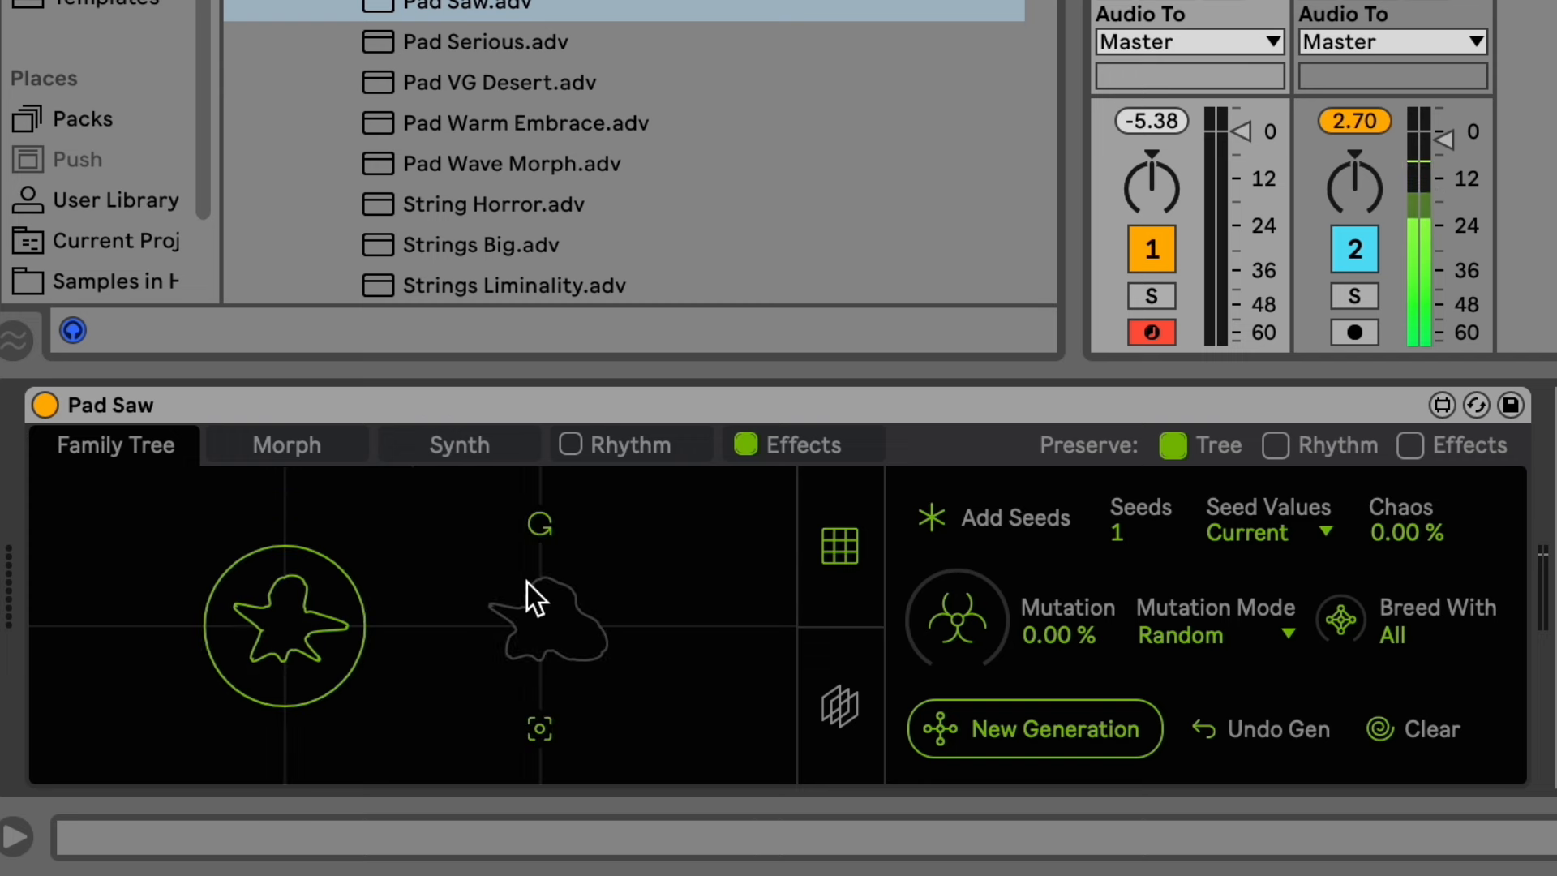
Compare the two seeds in the family tree by switching between them, ending on the first seed.
left_click(549, 658)
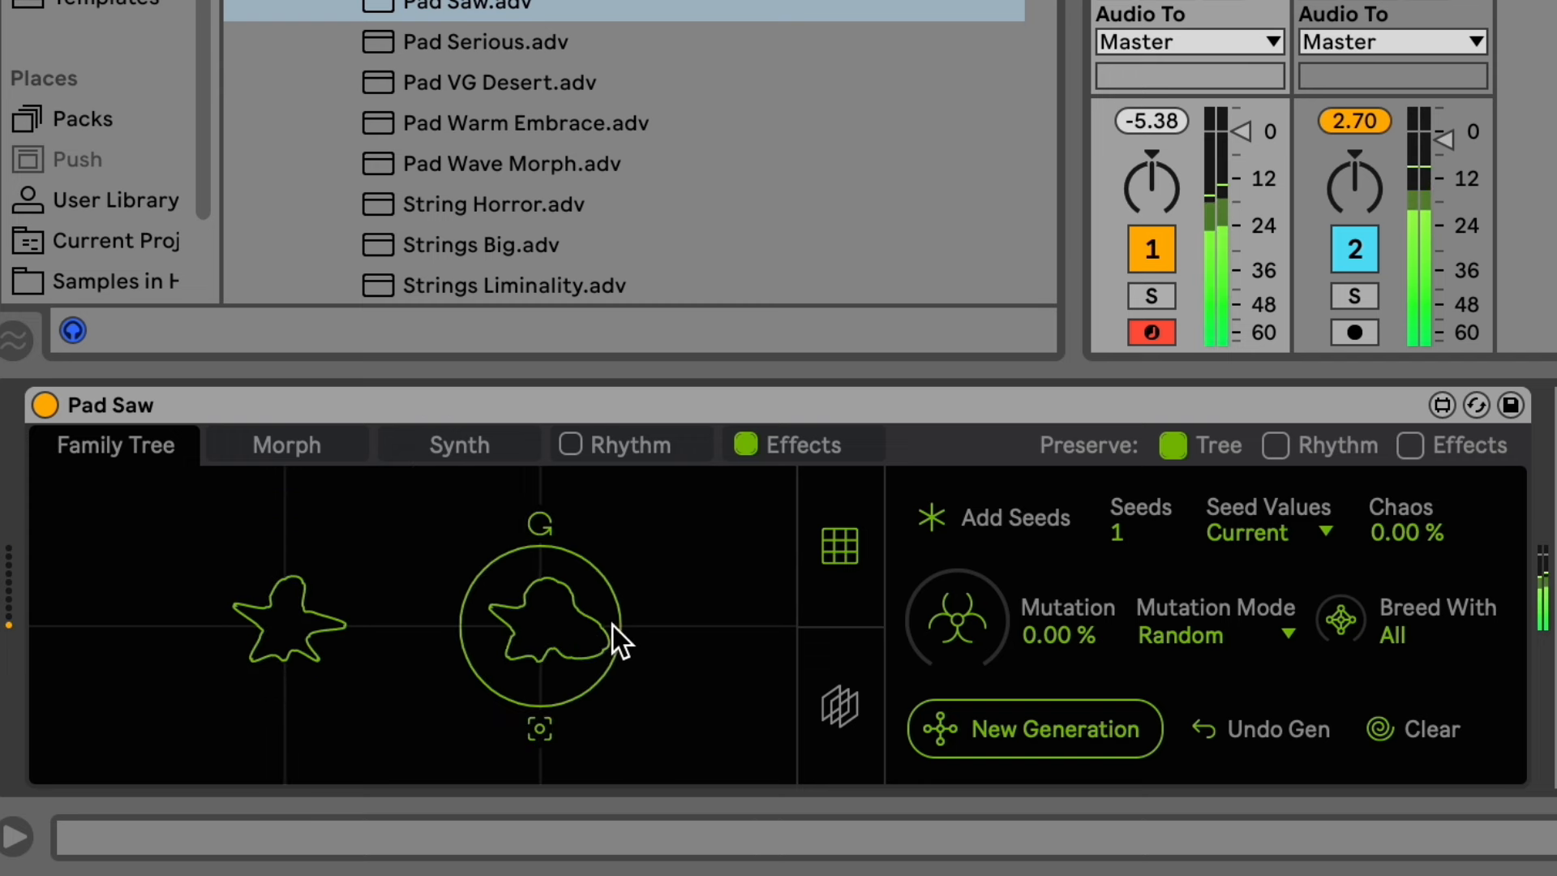
left_click(285, 639)
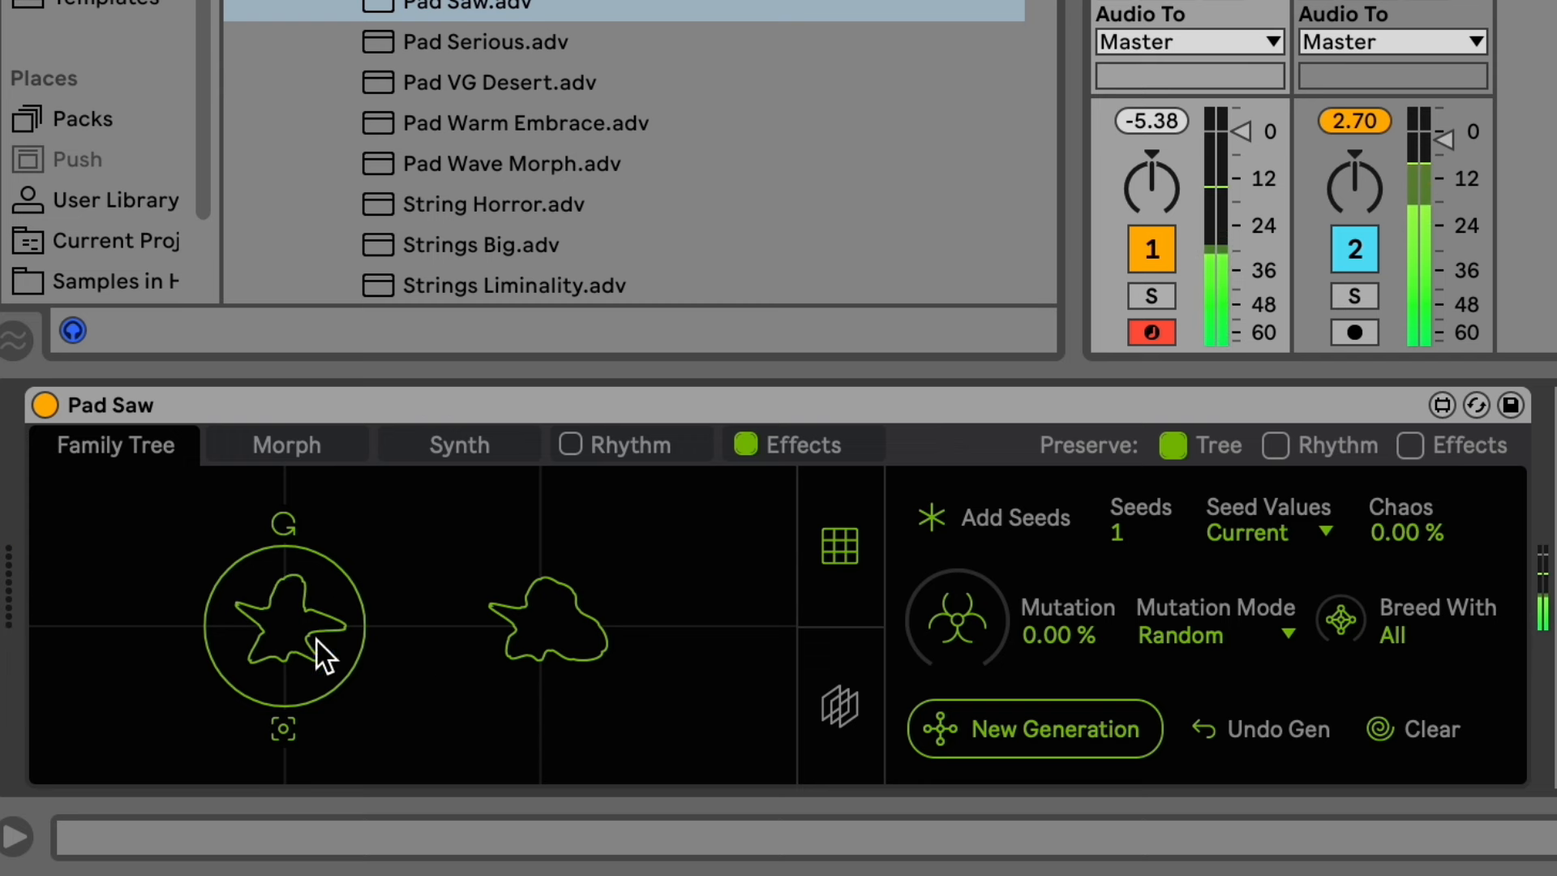
left_click(571, 628)
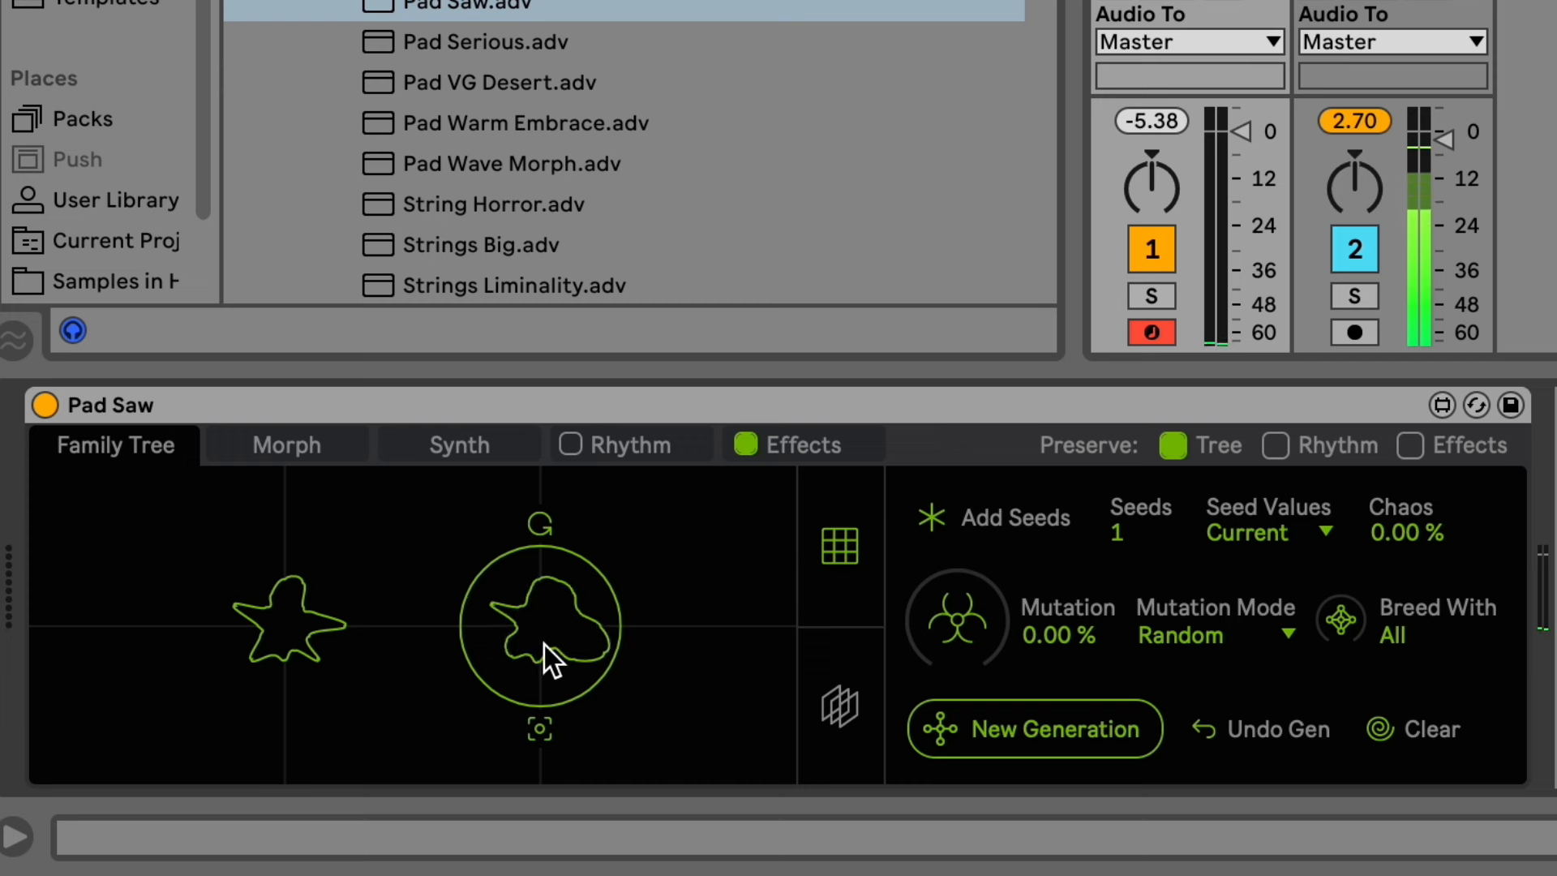
left_click(308, 632)
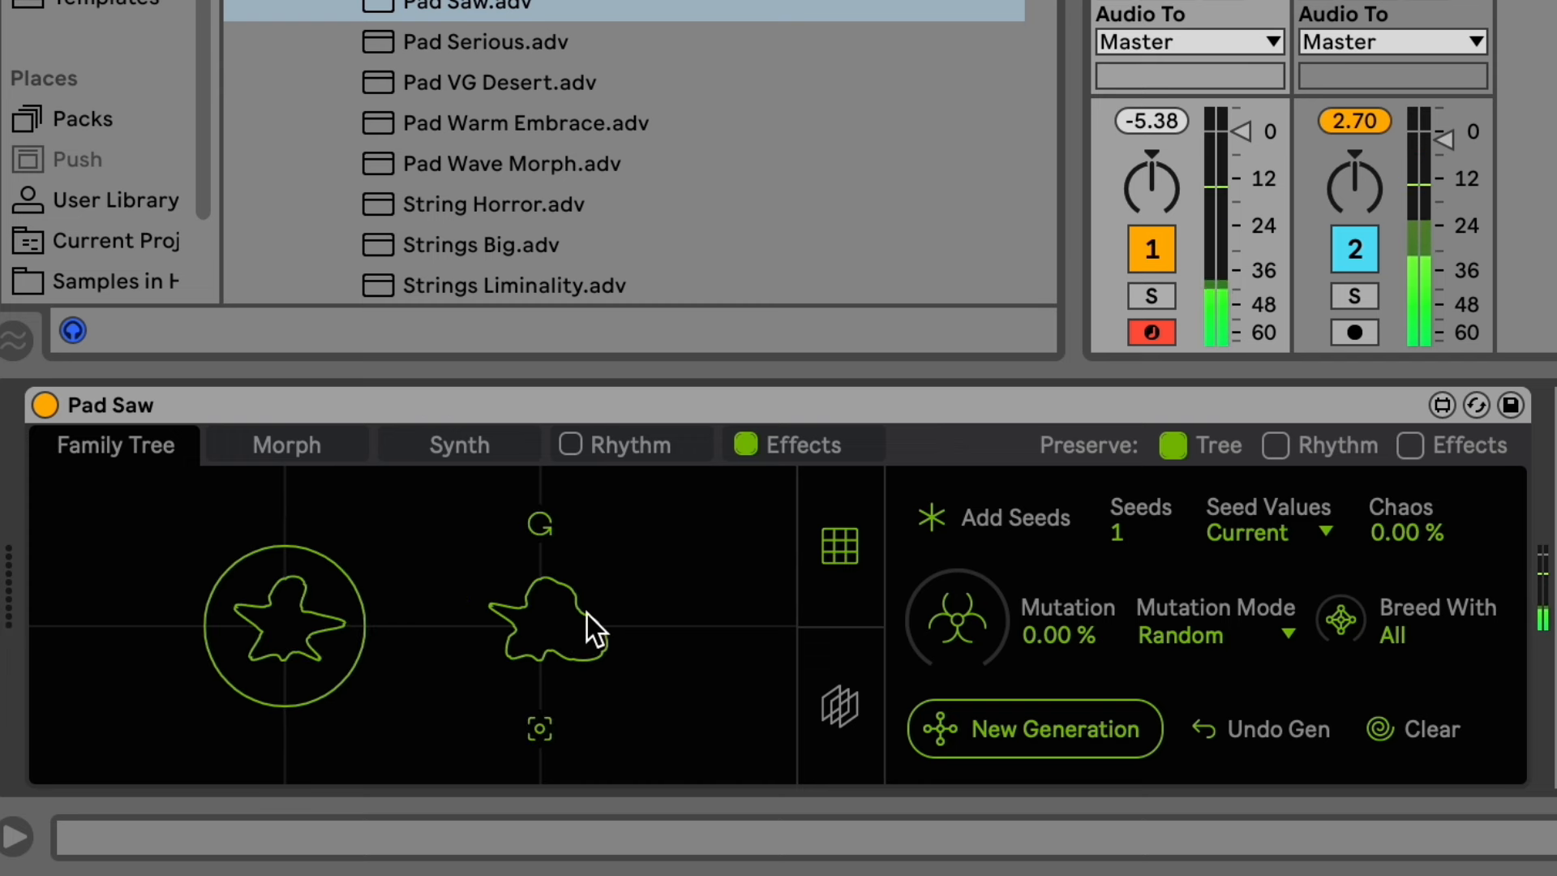
Load the Mallet Forest preset and add its current values to the family tree as a third seed.
scroll(624, 155, "down", 6)
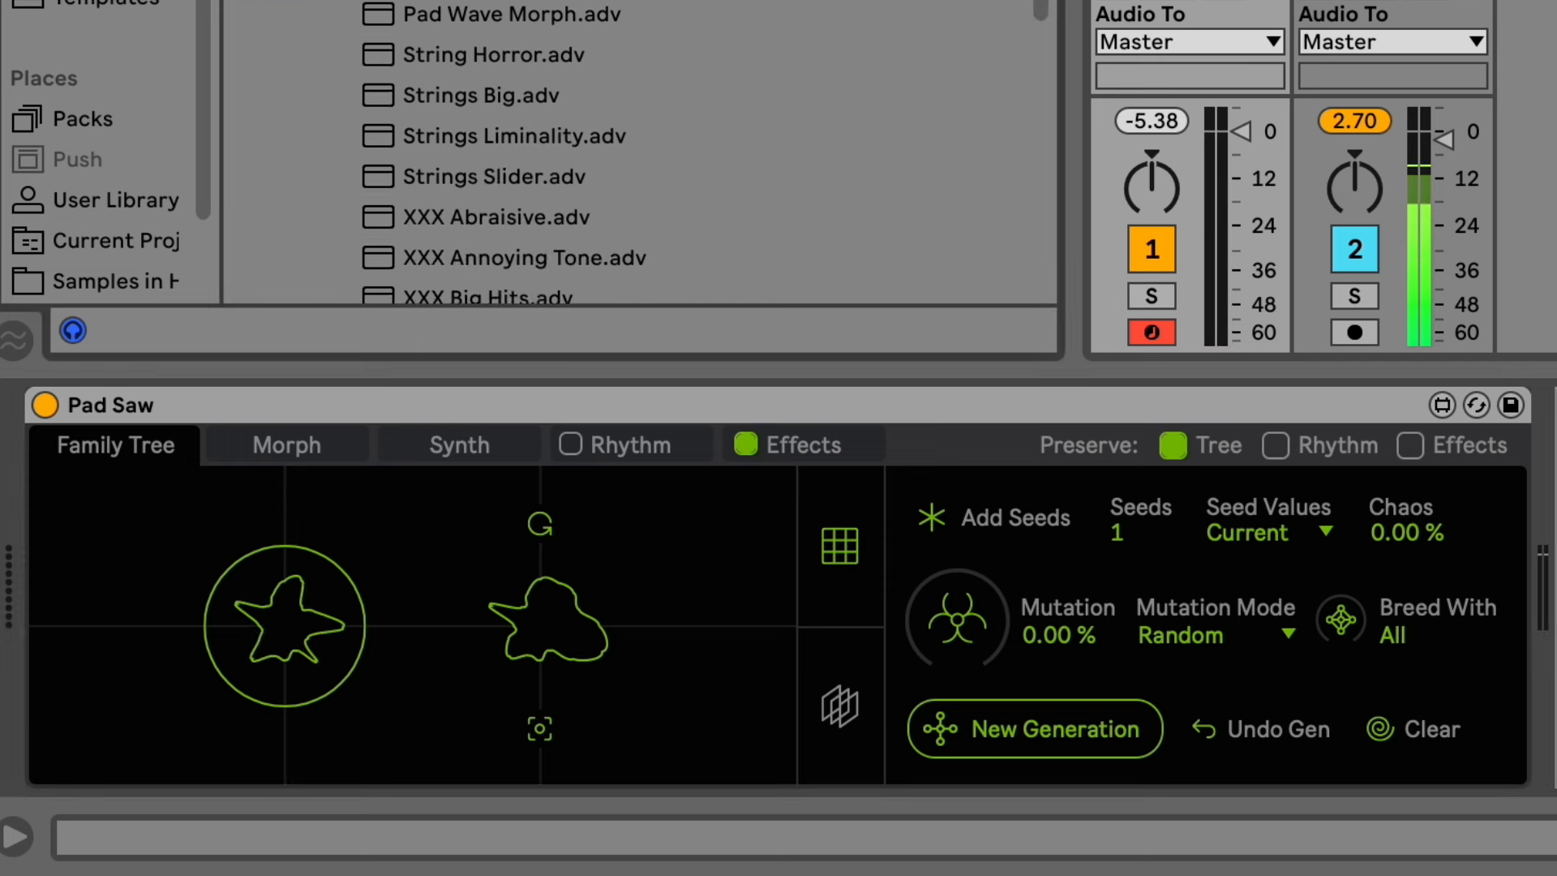
scroll(624, 155, "up", 10)
scroll(625, 154, "up", 8)
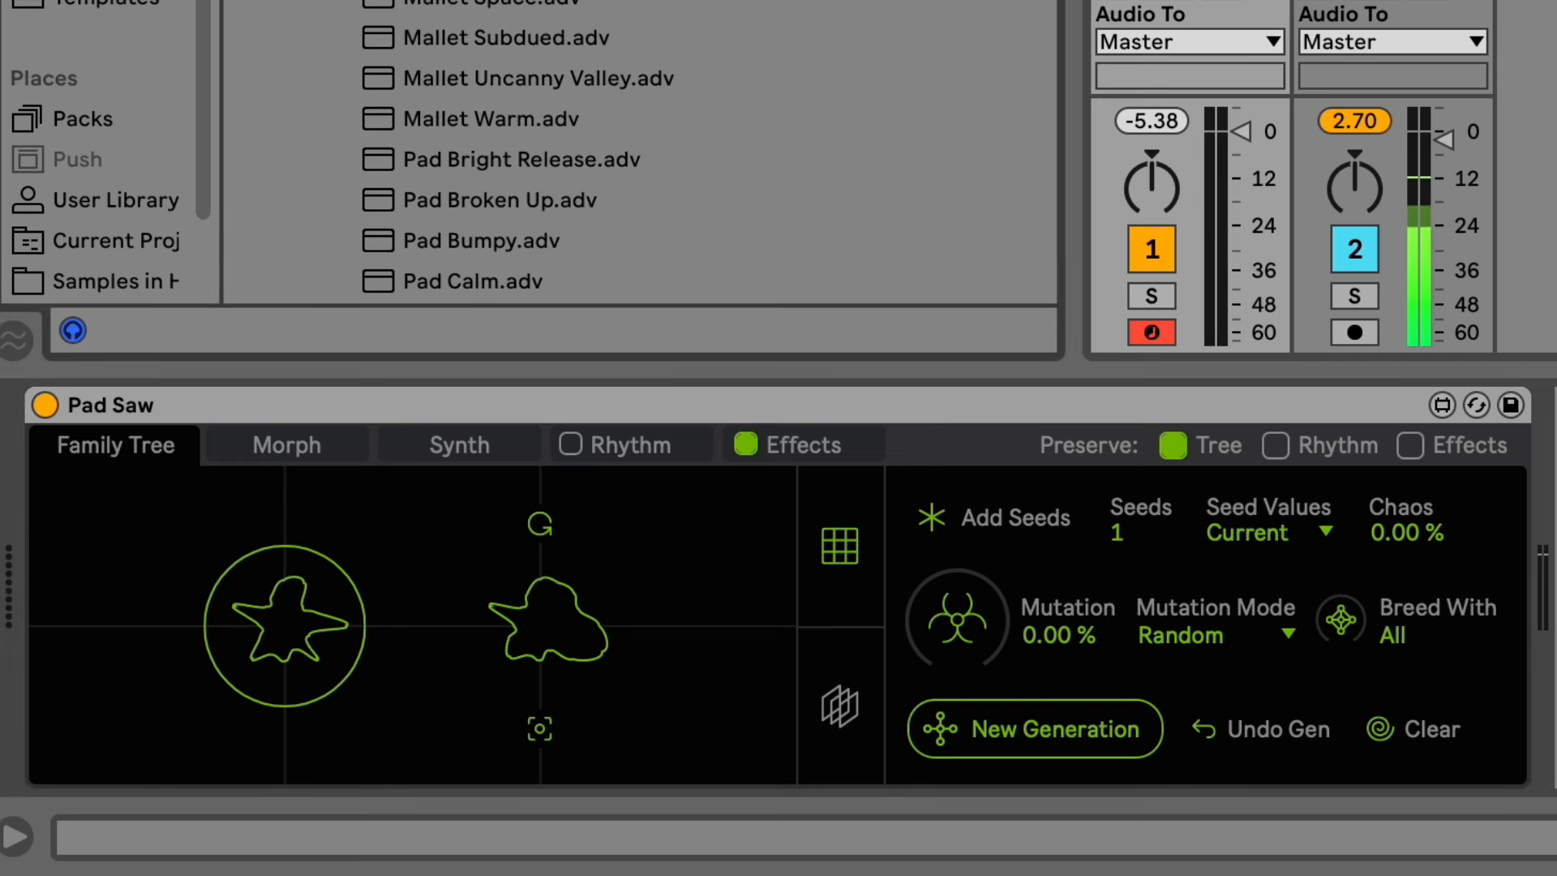
scroll(624, 155, "up", 1)
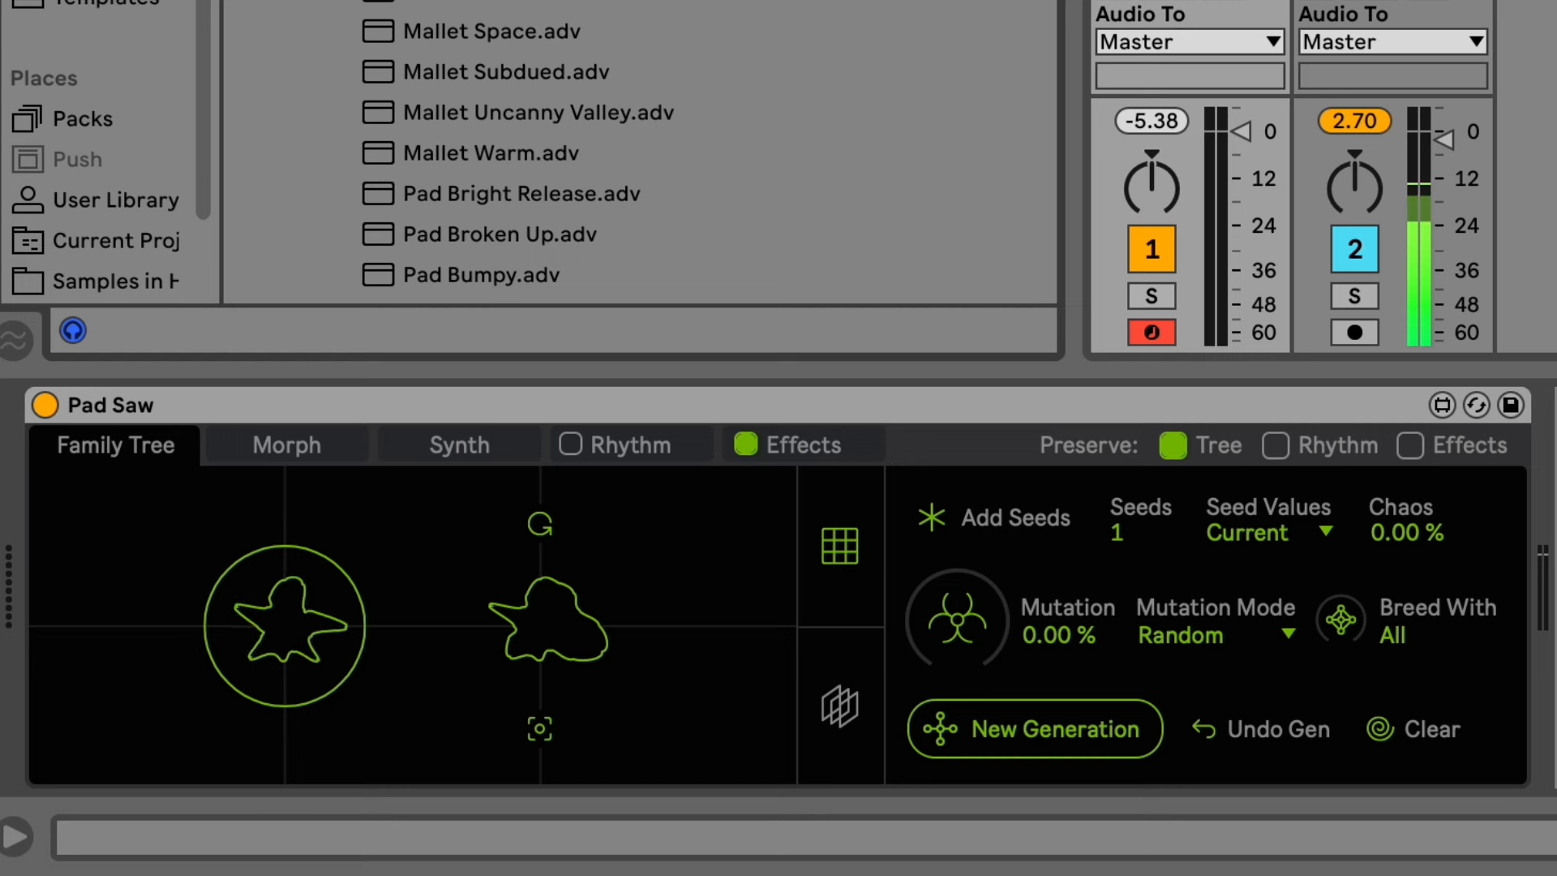
left_click(957, 620)
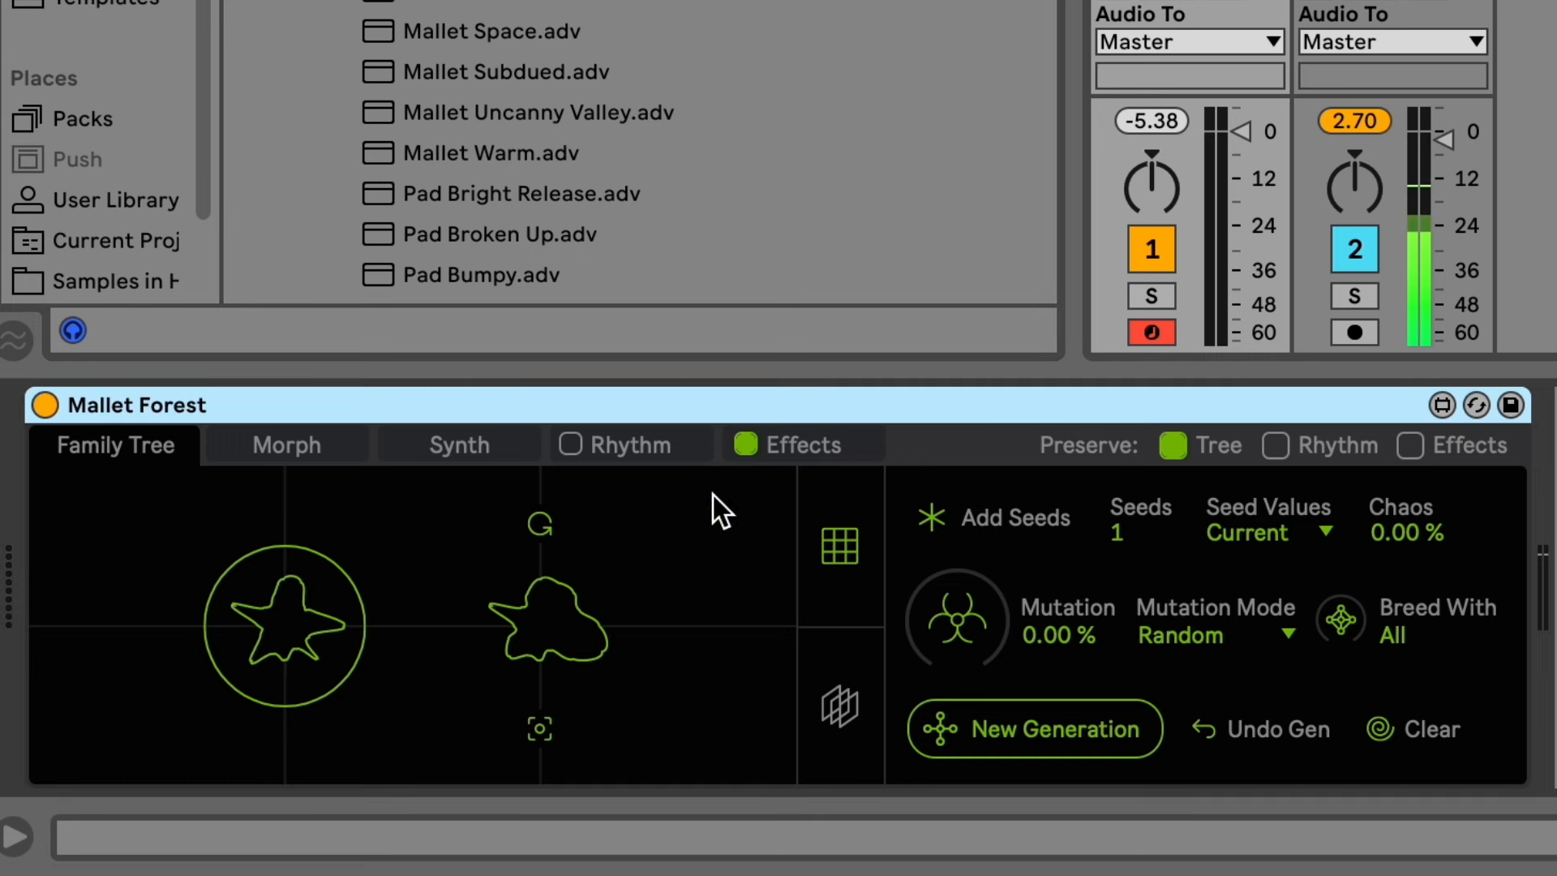
left_click(1014, 519)
left_click(655, 604)
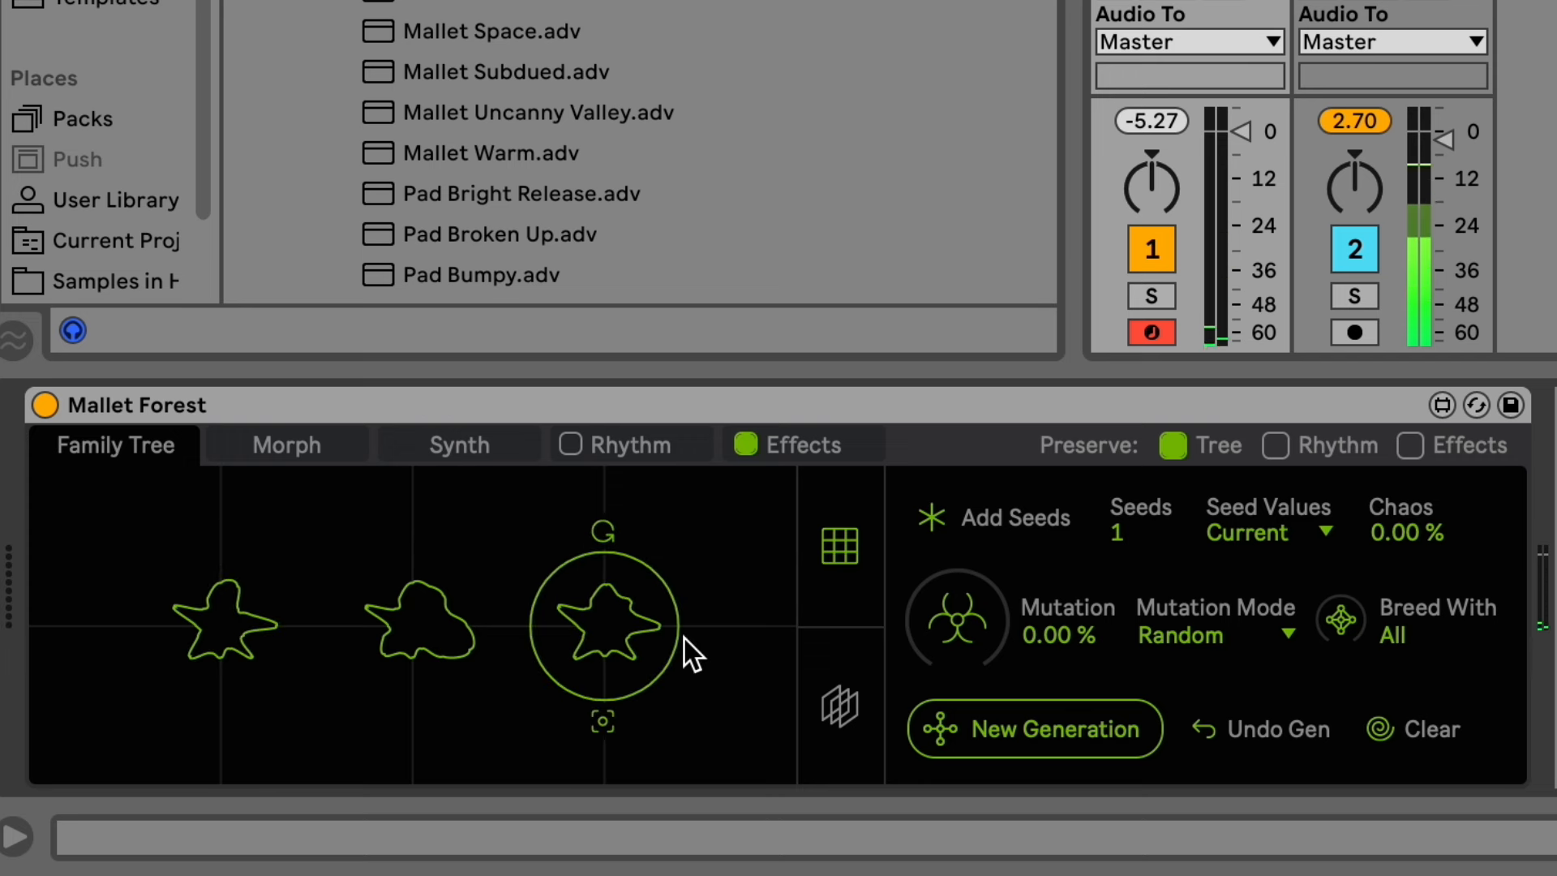
Load the XXX Enter preset and add its current values to the family tree as a fourth seed.
scroll(578, 96, "down", 15)
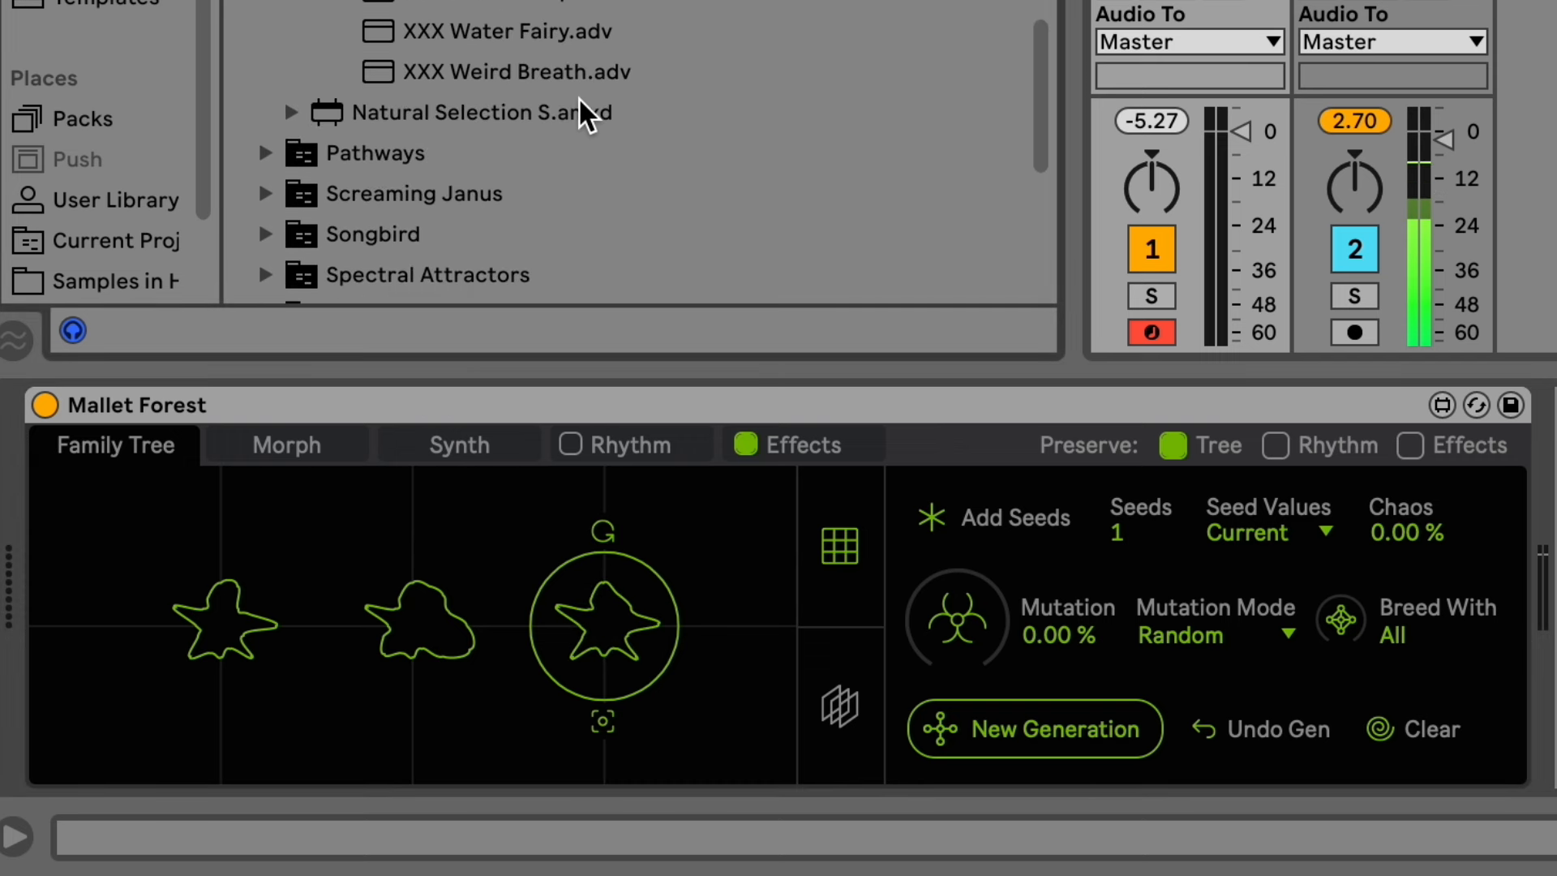
scroll(577, 97, "up", 3)
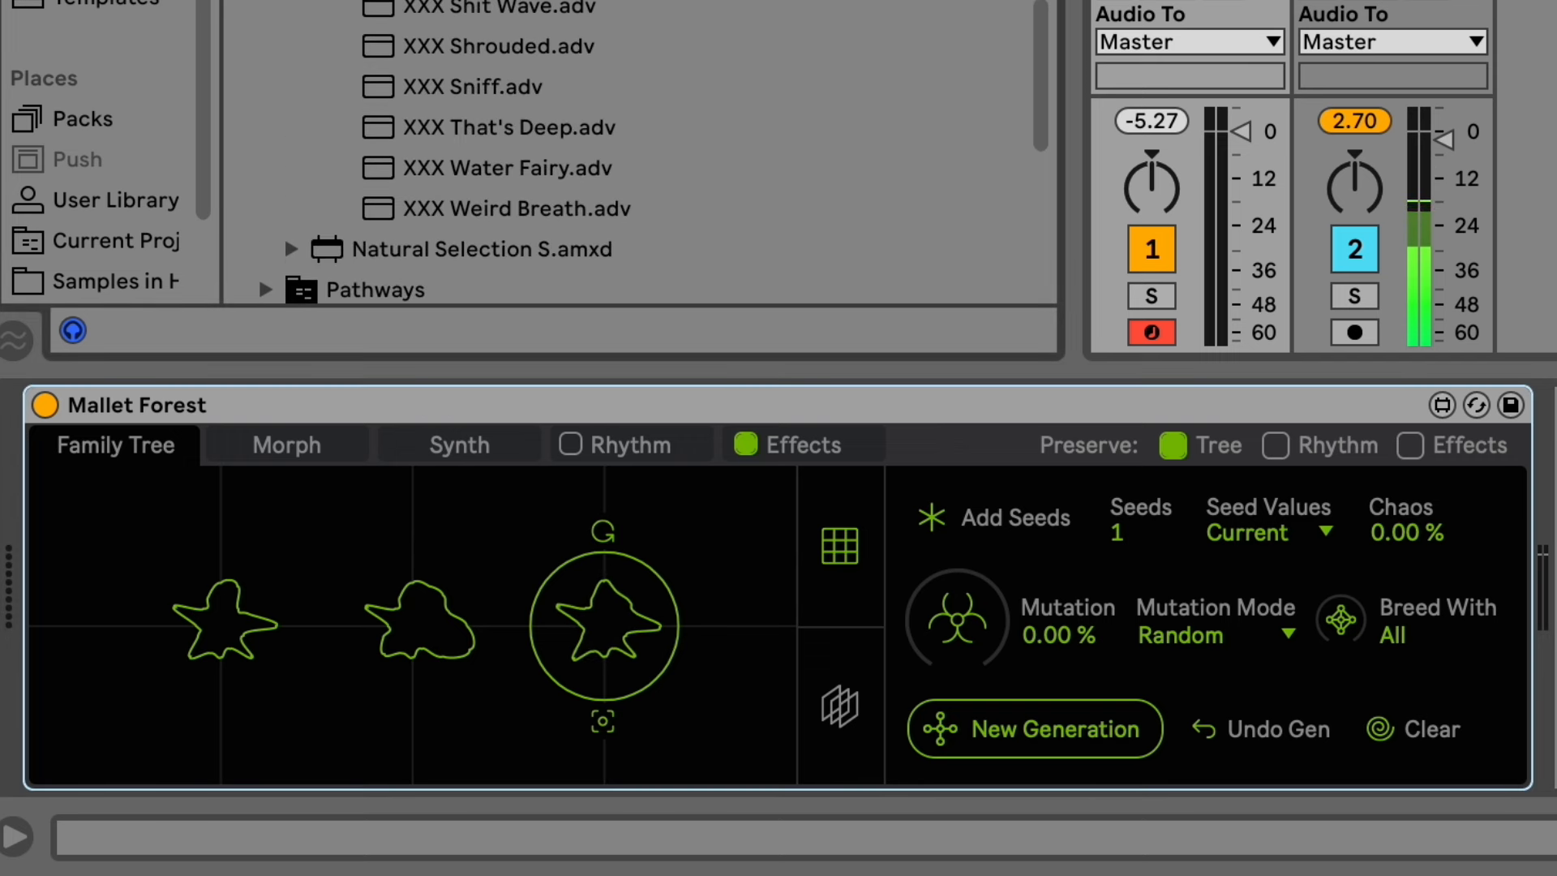
key("Return")
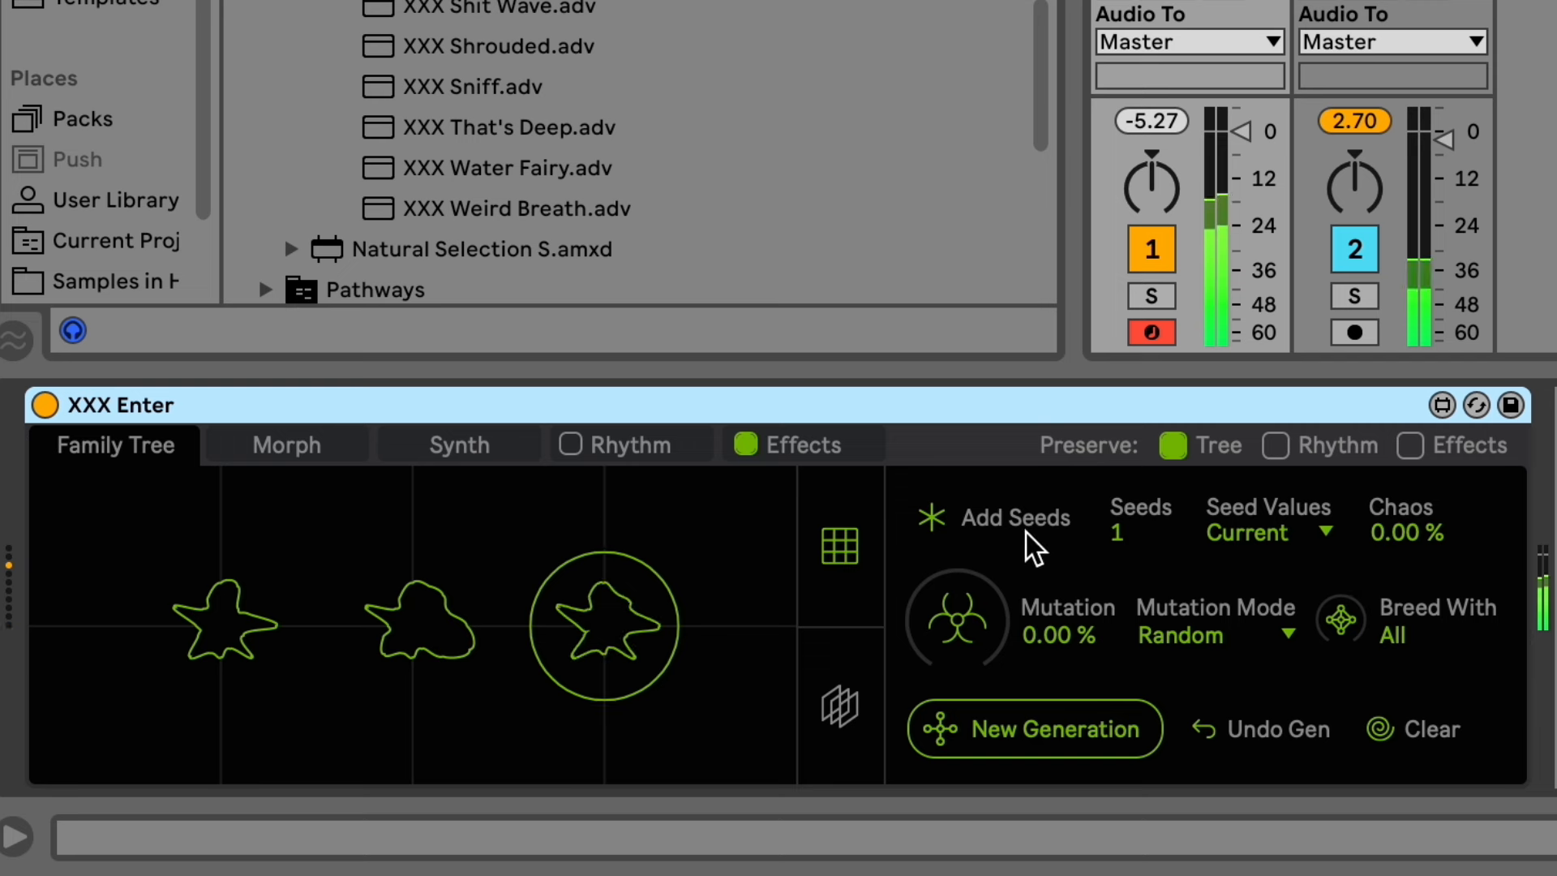
left_click(1026, 523)
left_click(568, 694)
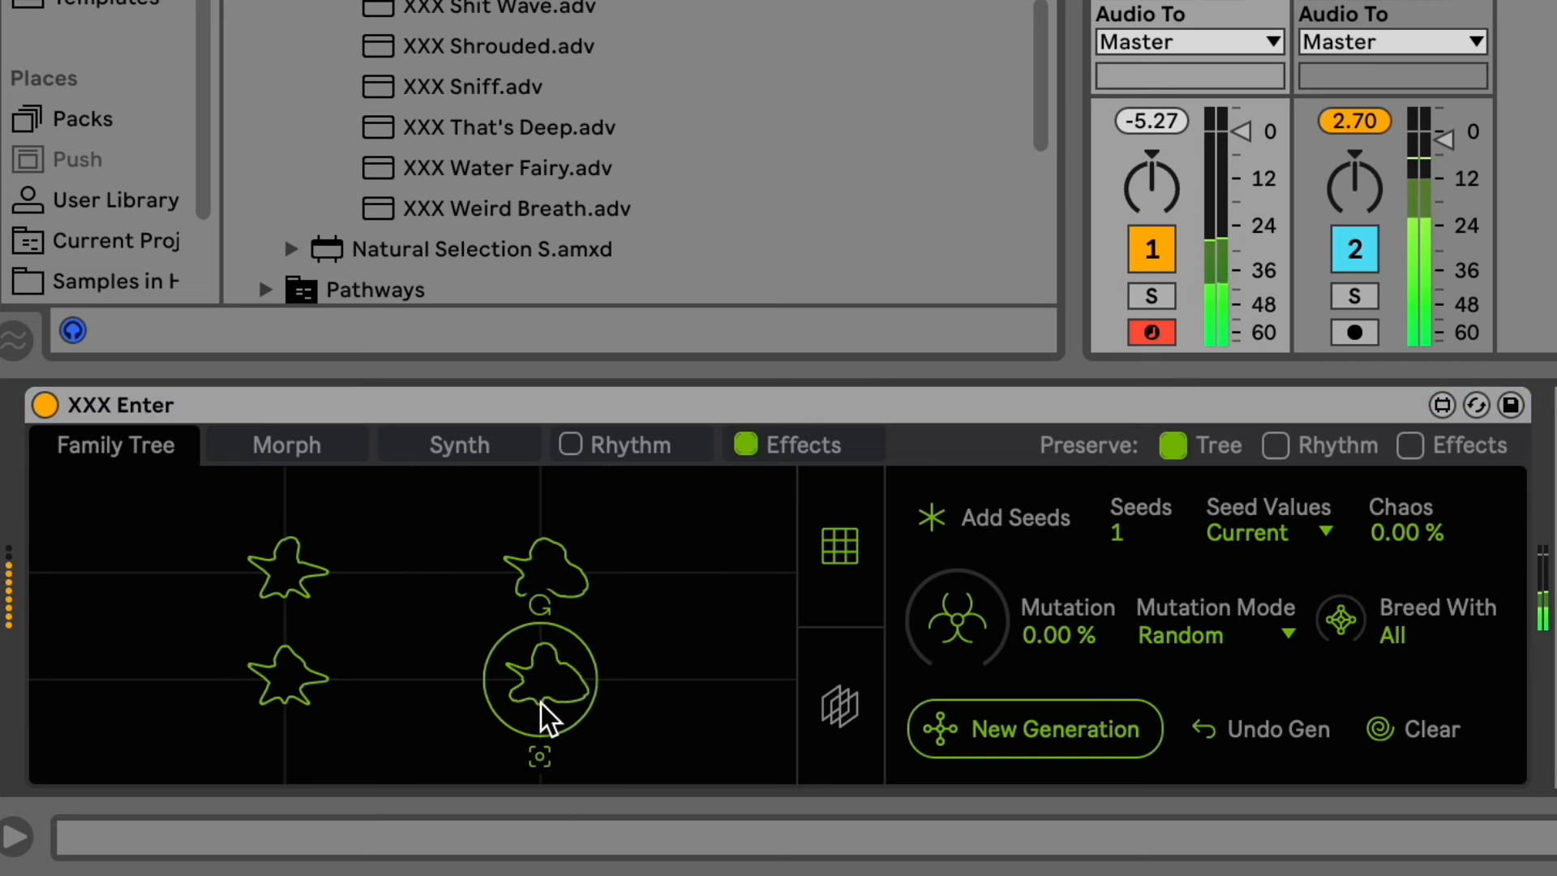
Audition the four seeds in the family tree one after another, ending on the first seed.
left_click(560, 559)
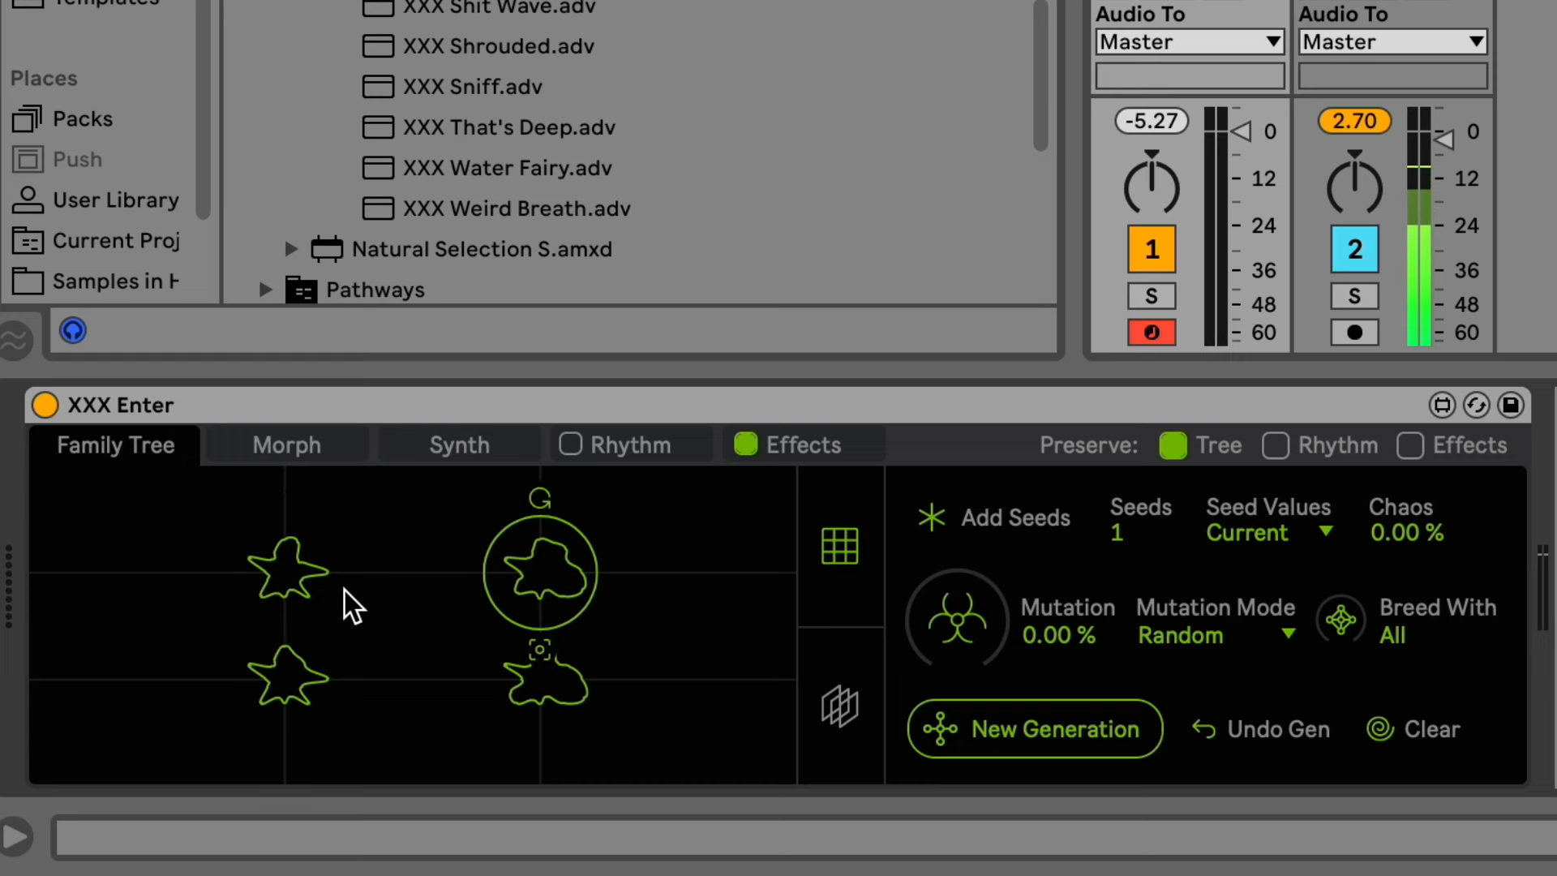
left_click(286, 567)
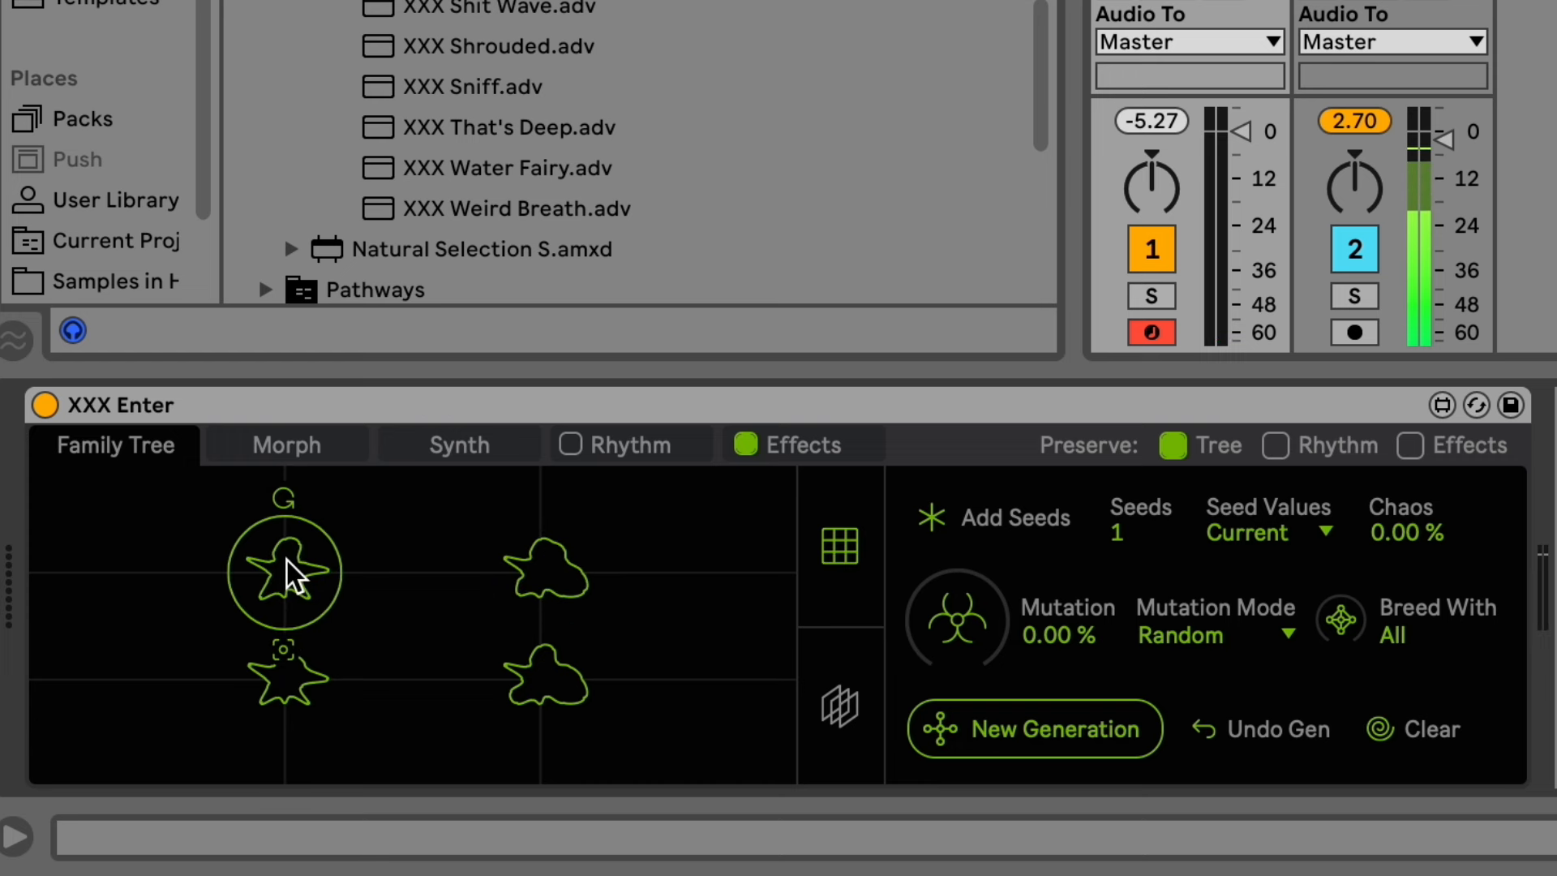
left_click(305, 680)
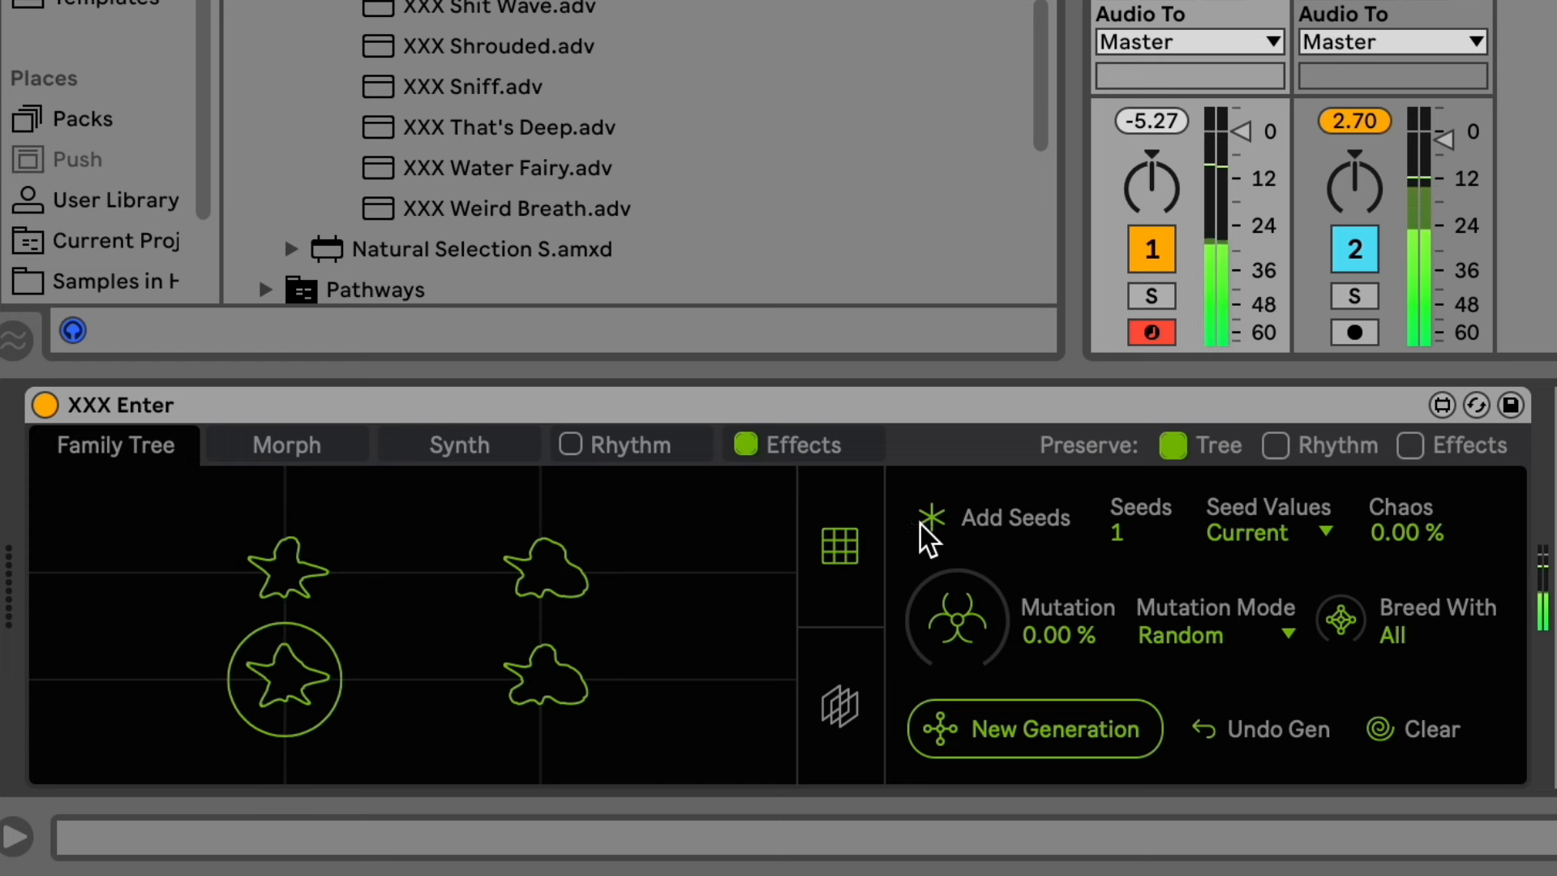
left_click(568, 694)
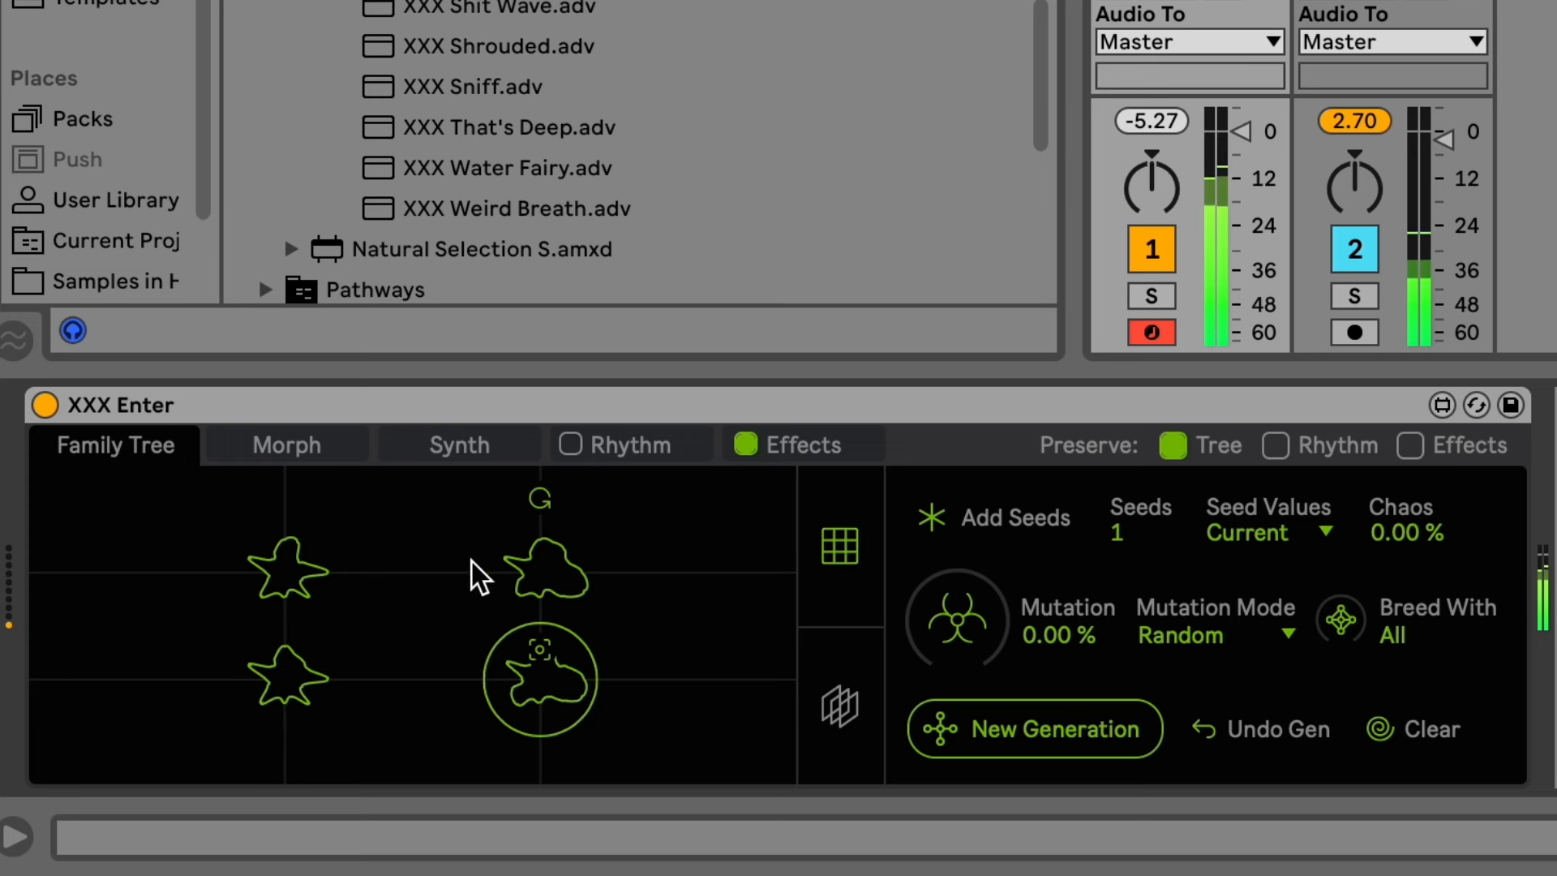
left_click(313, 578)
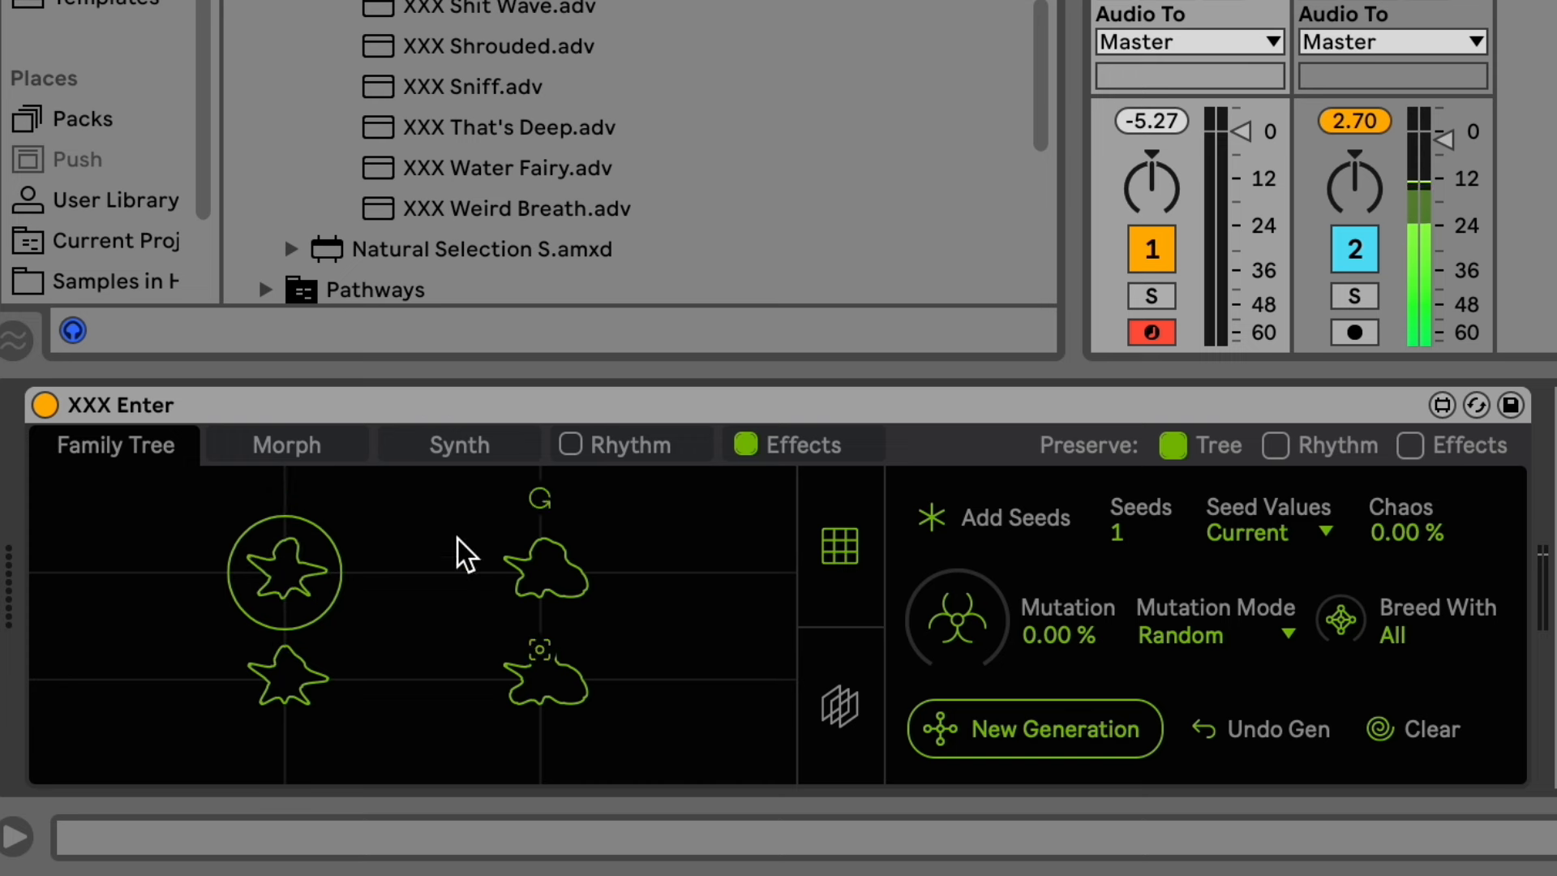
Breed a new generation from the four seeds, and mark its first offspring for breeding while checking its parents in the generation overview.
left_click(1026, 727)
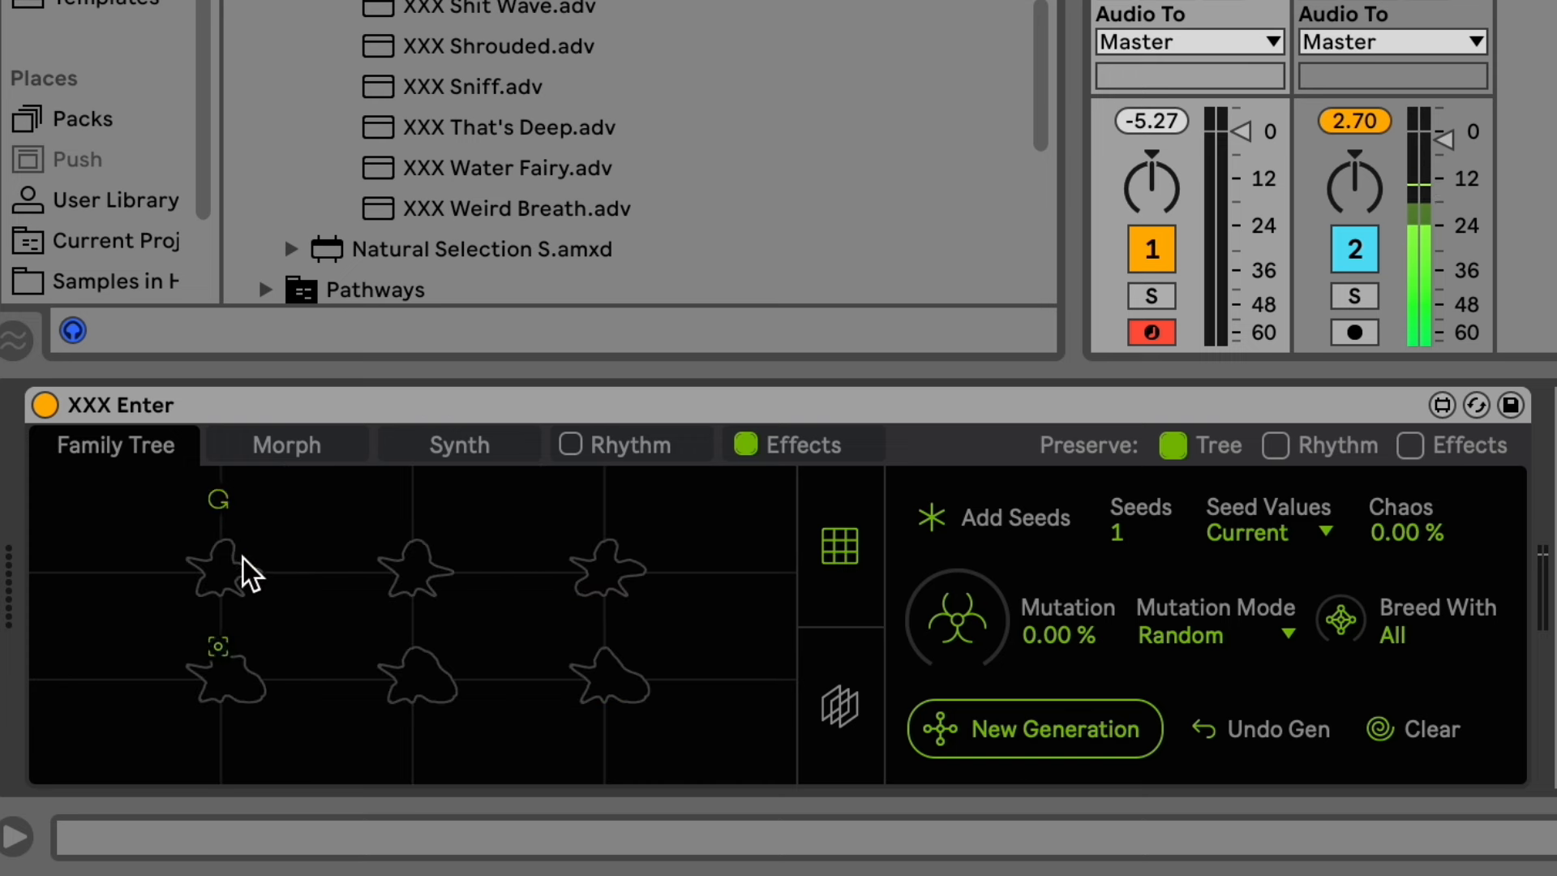
left_click(210, 576)
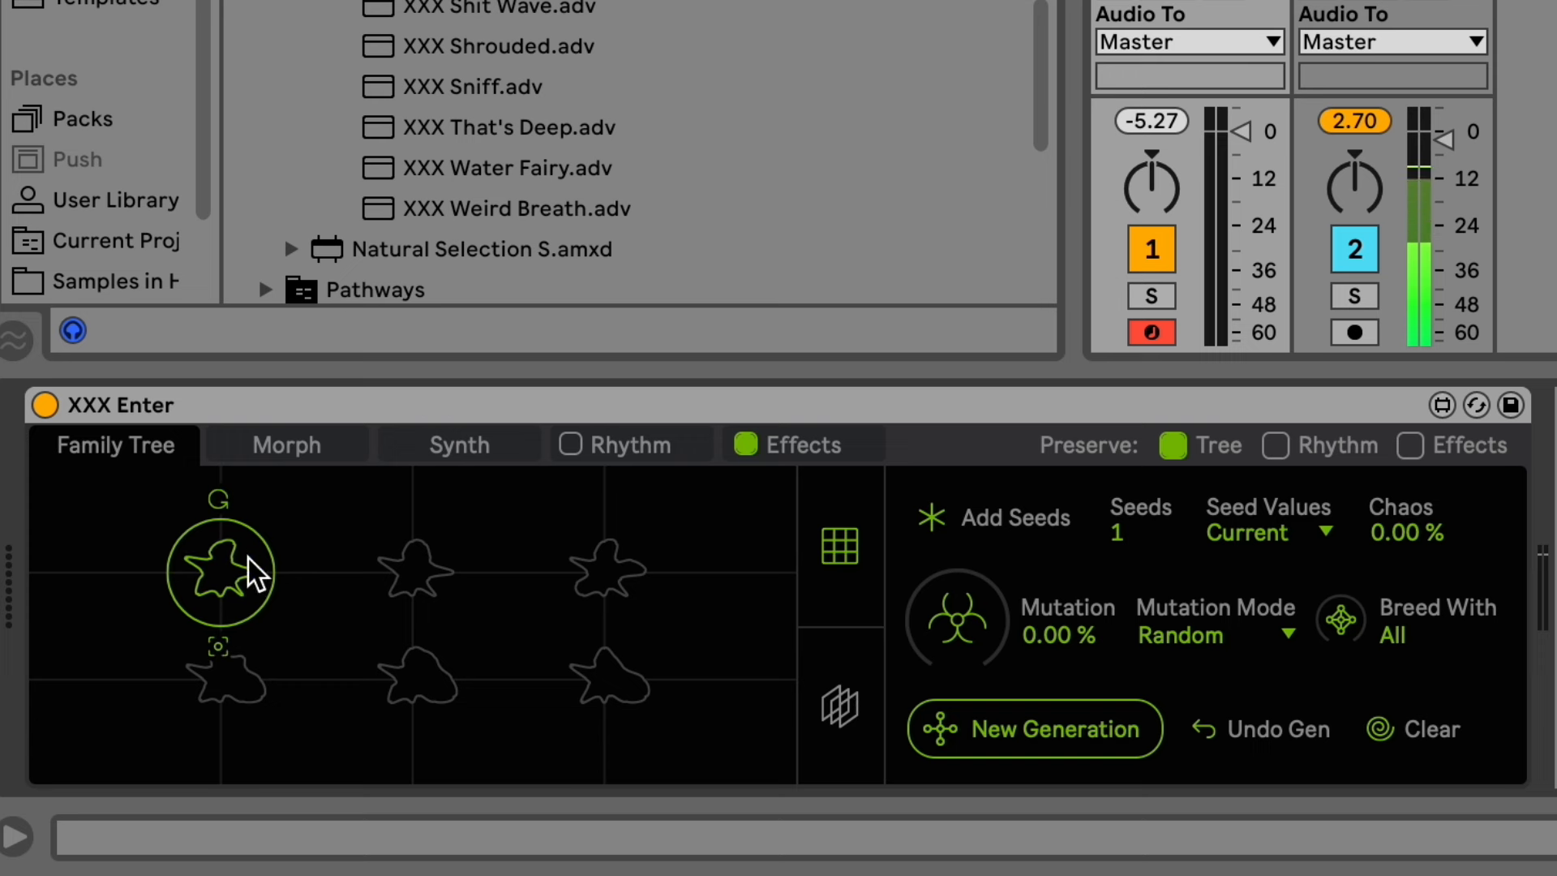
left_click(843, 710)
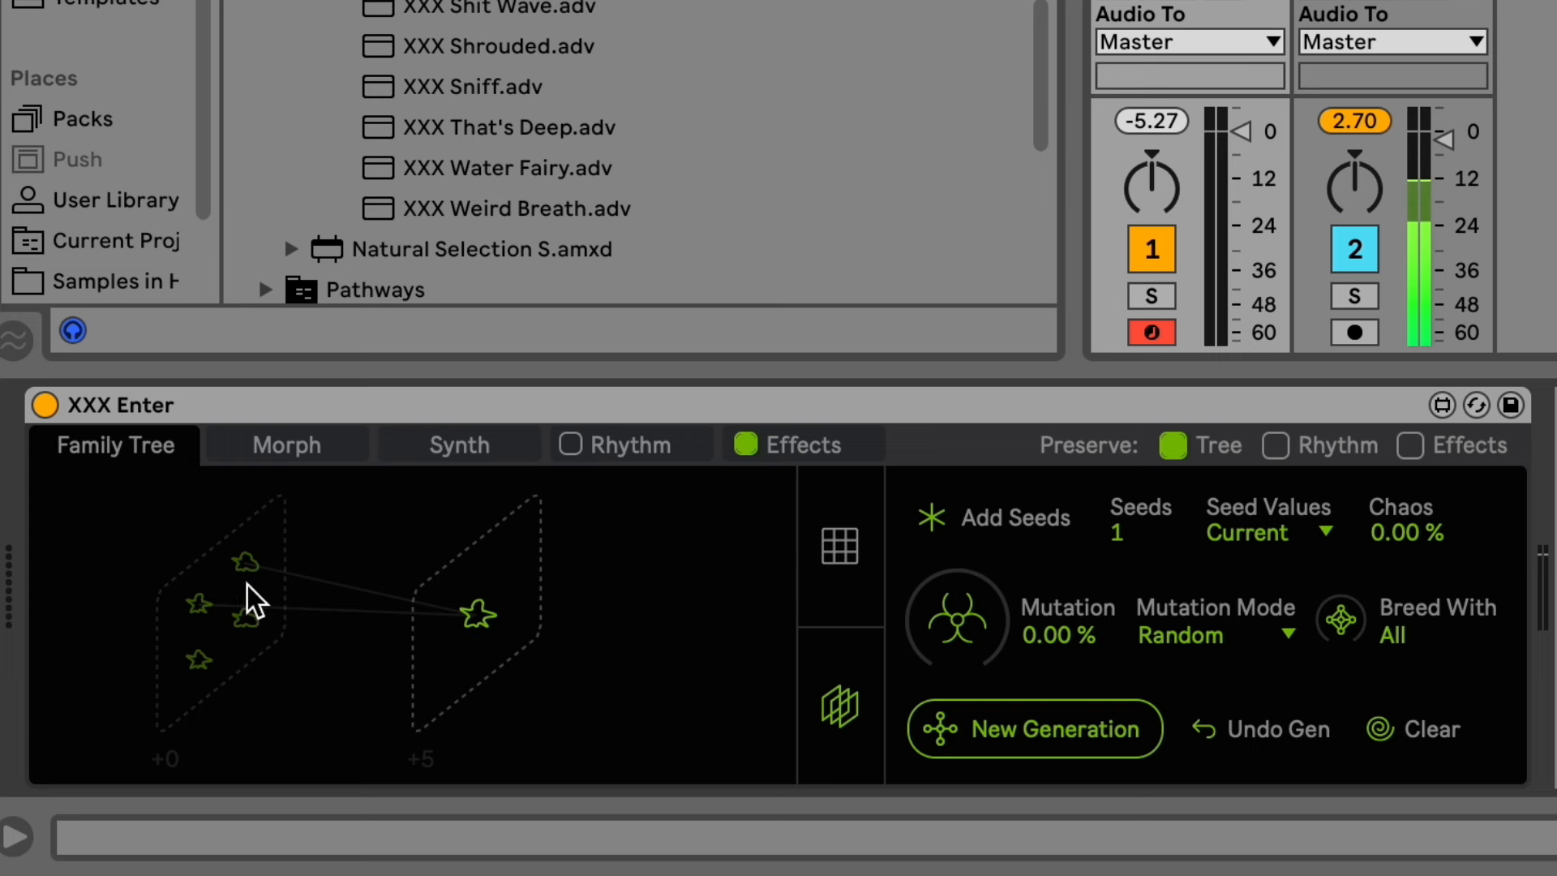
left_click(490, 618)
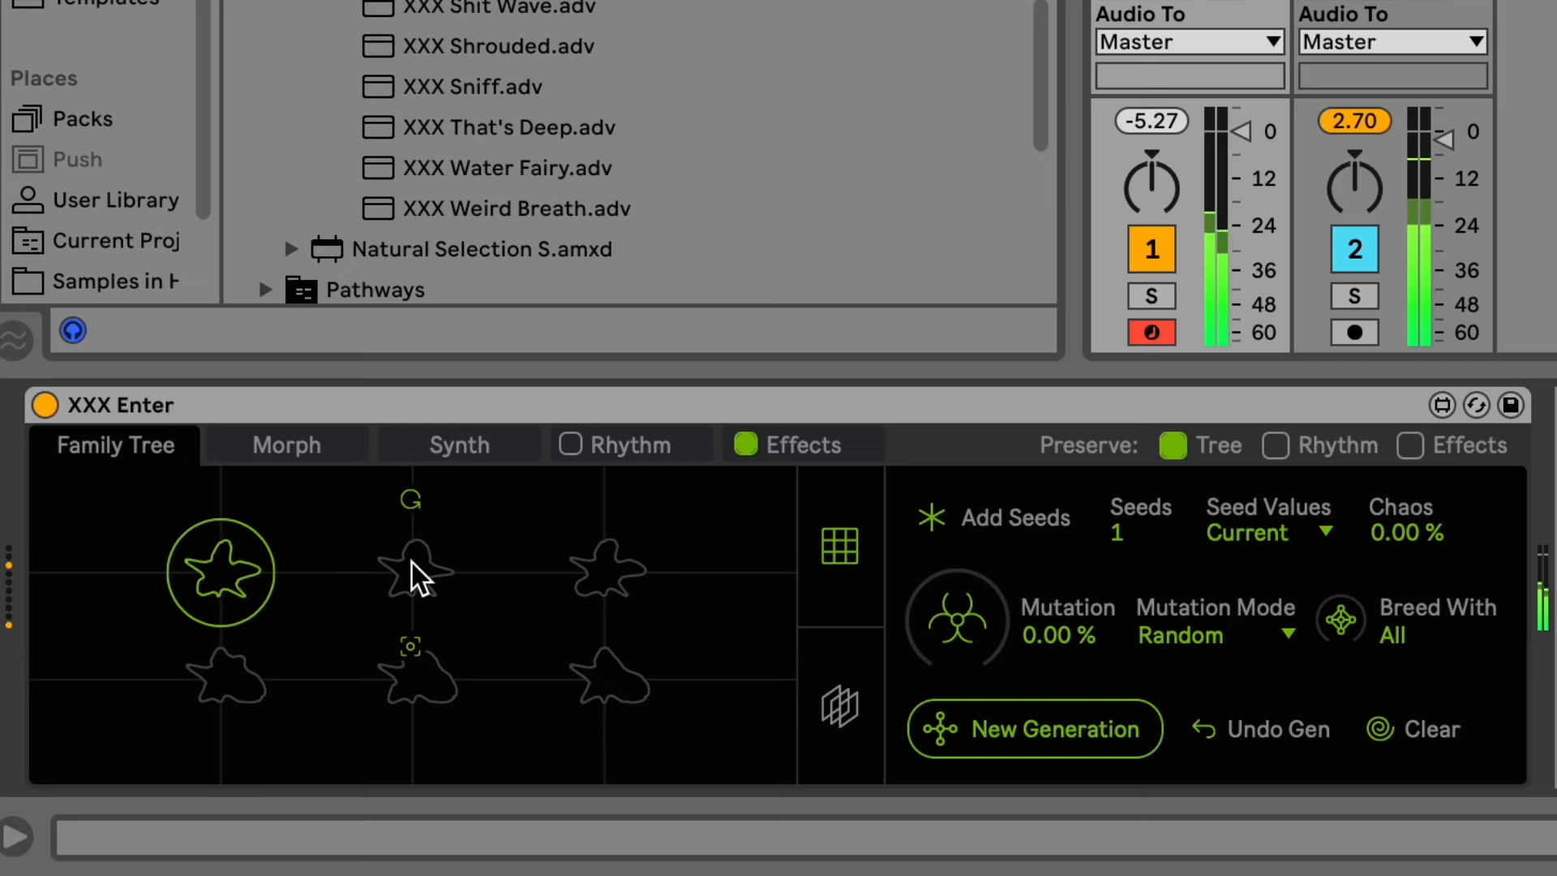
Audition the other five offspring one after another, raising track 1's volume to 5.5 dB along the way.
left_click(434, 561)
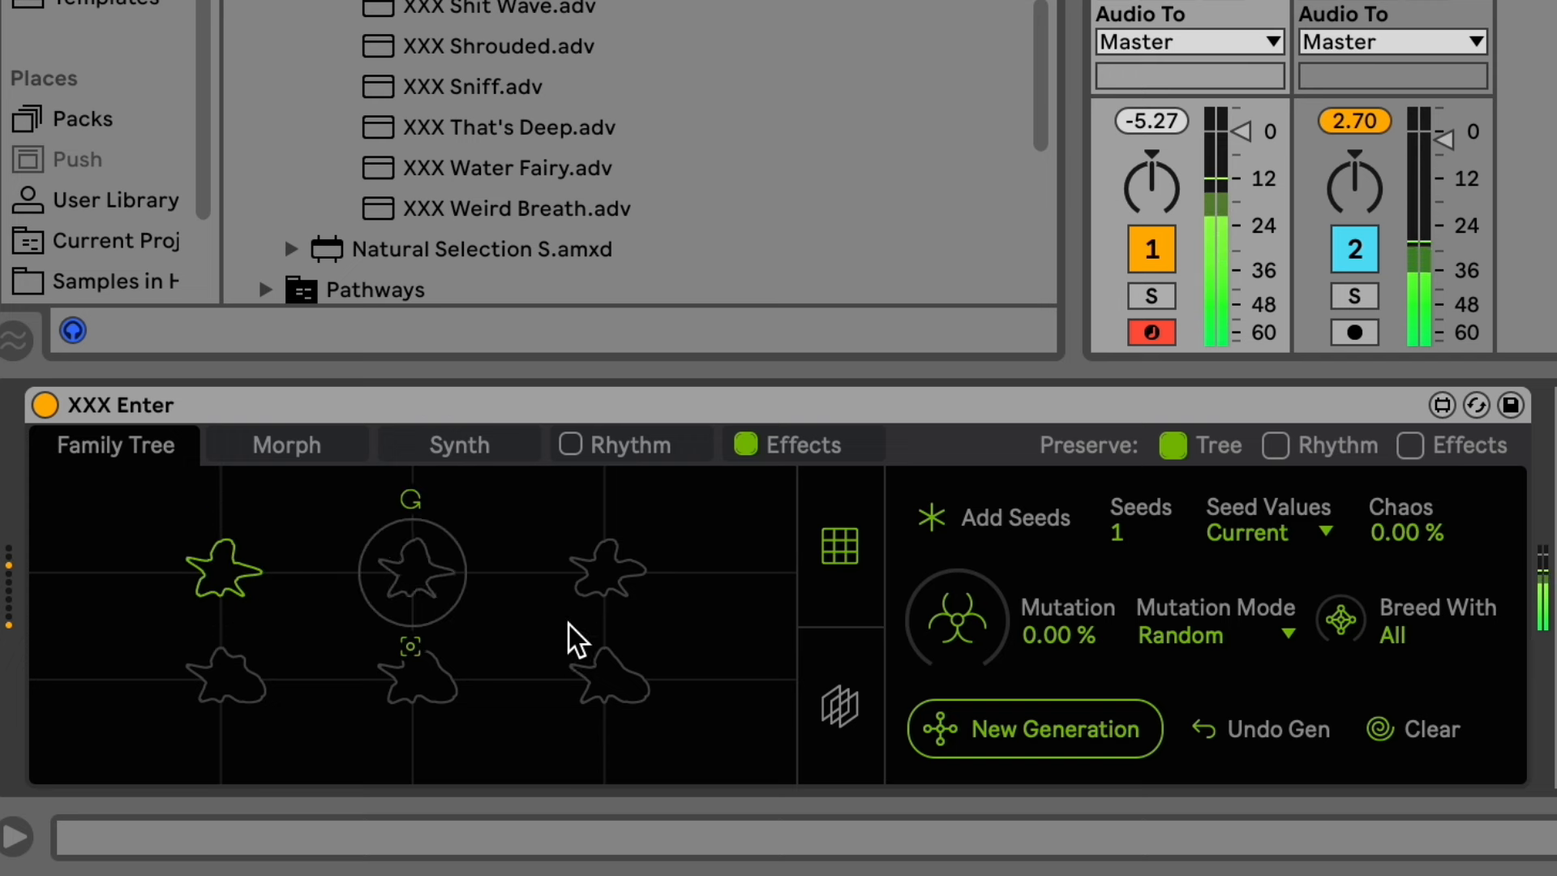
left_click(607, 574)
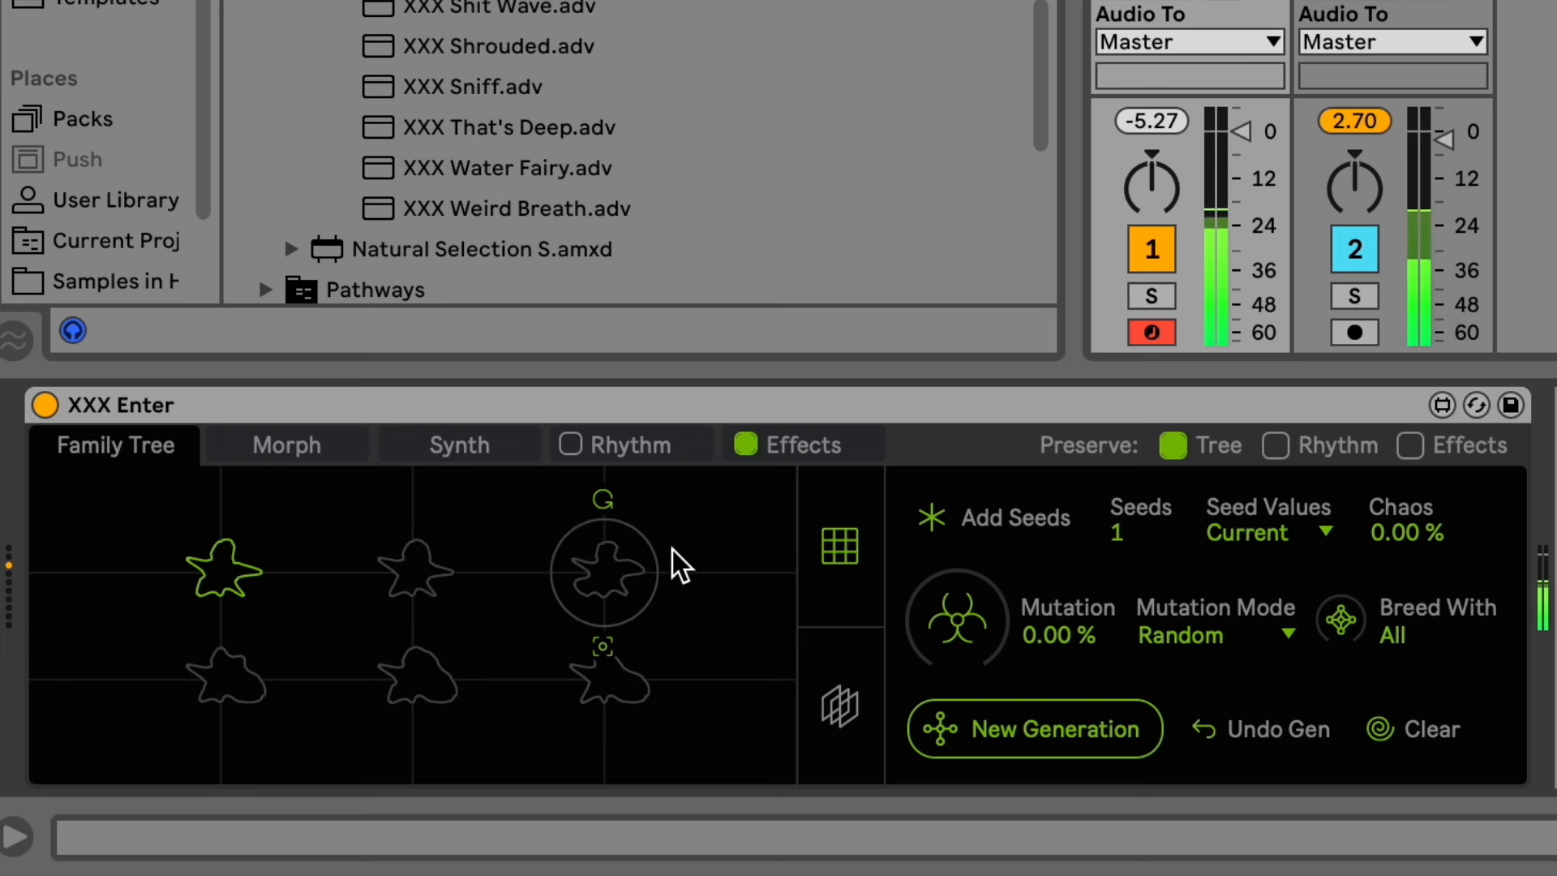
mouse_move(1240, 130)
left_mouse_down()
mouse_move(1241, 340)
mouse_move(1233, 111)
left_mouse_up()
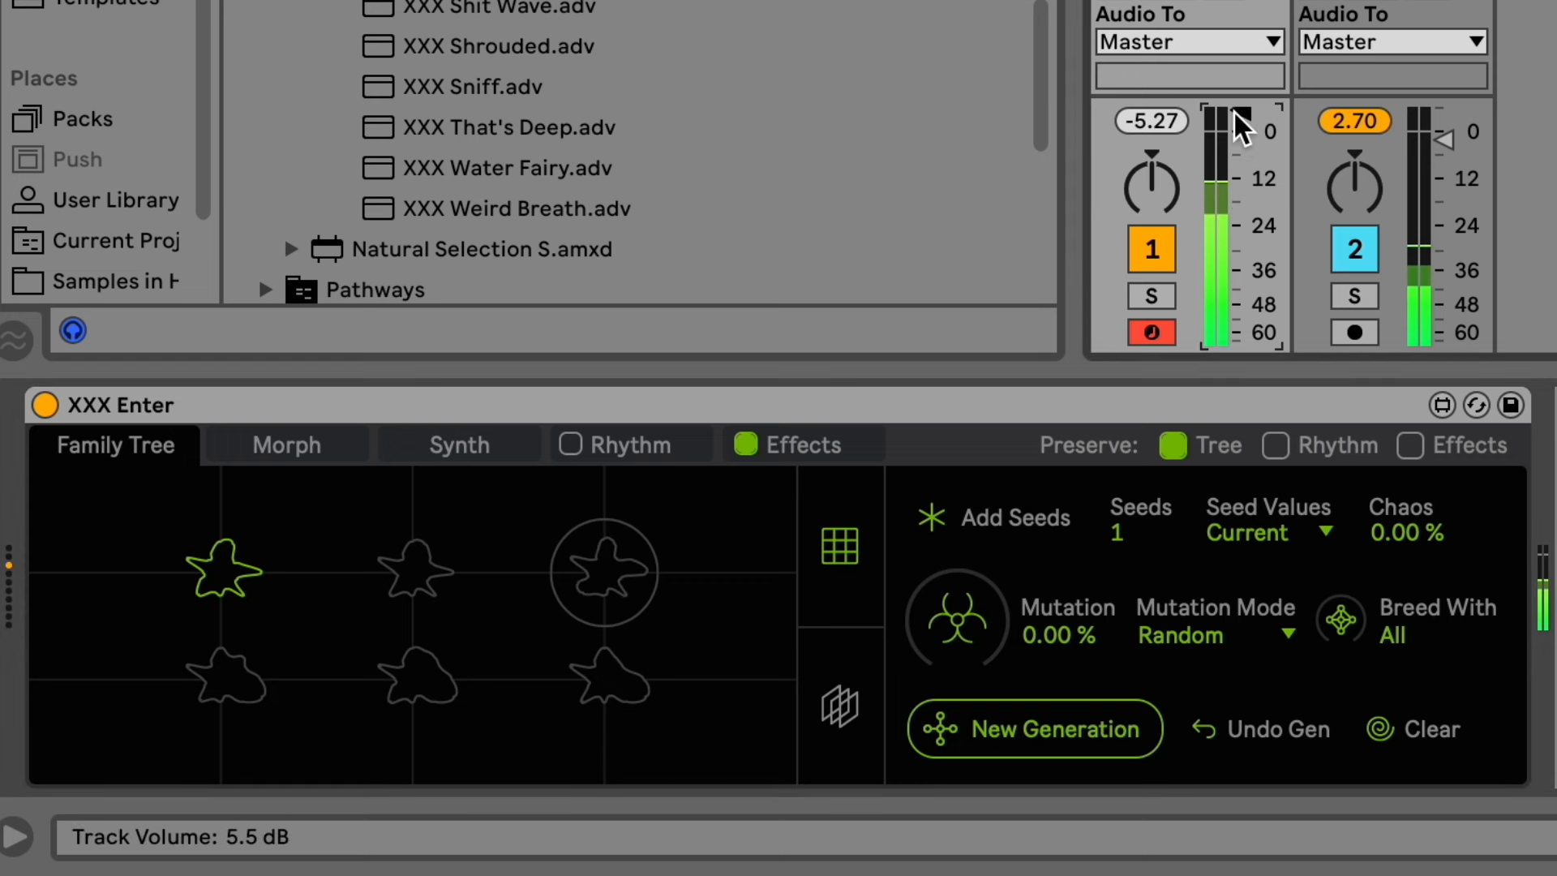
left_click(245, 675)
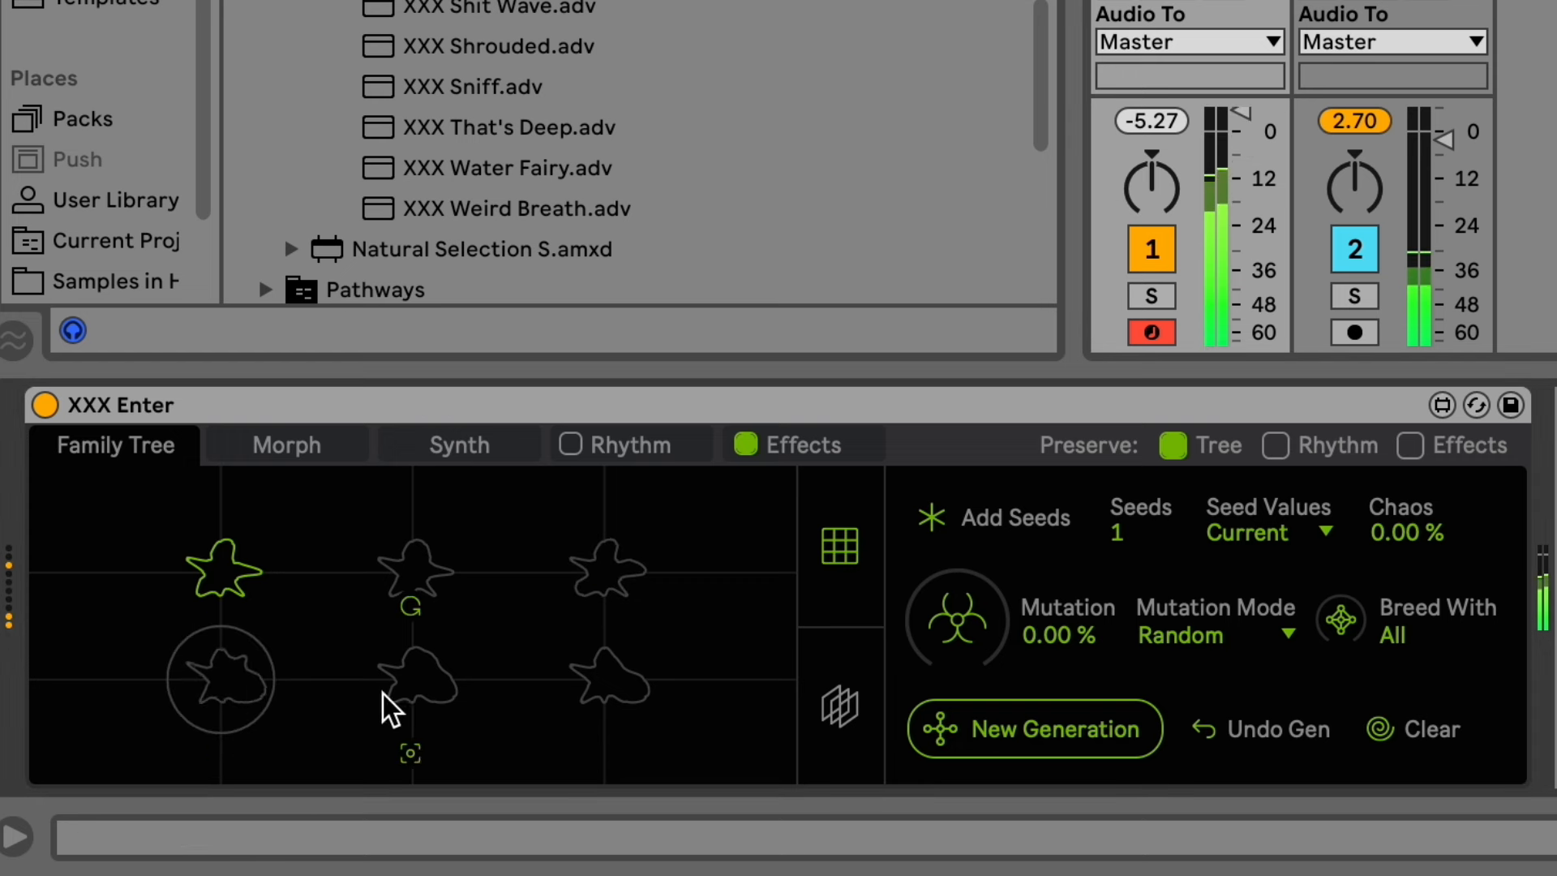
left_click(454, 675)
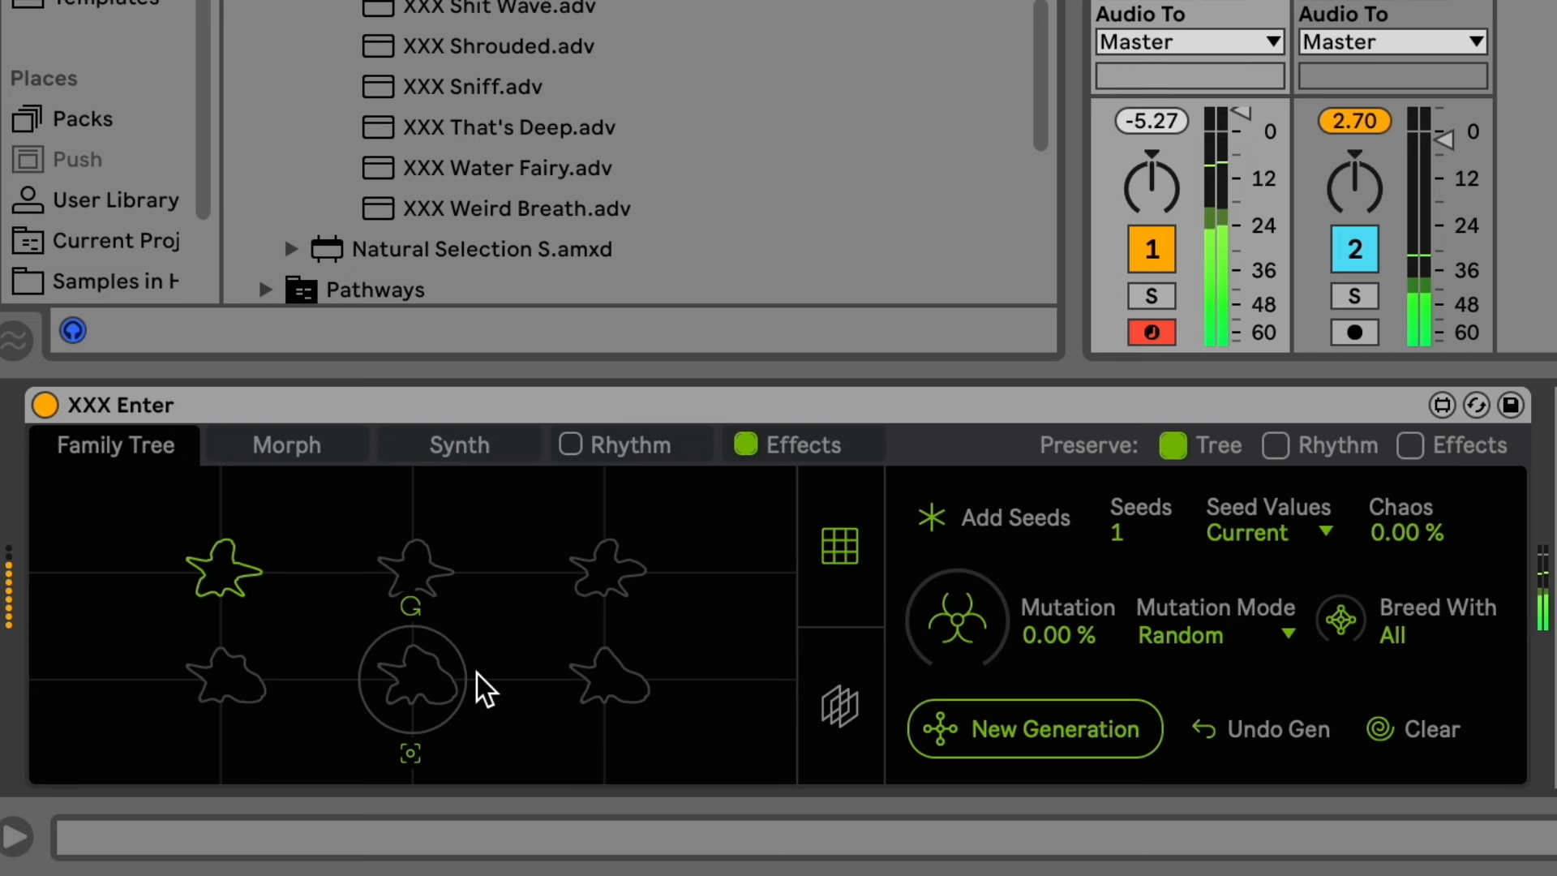
left_click(639, 679)
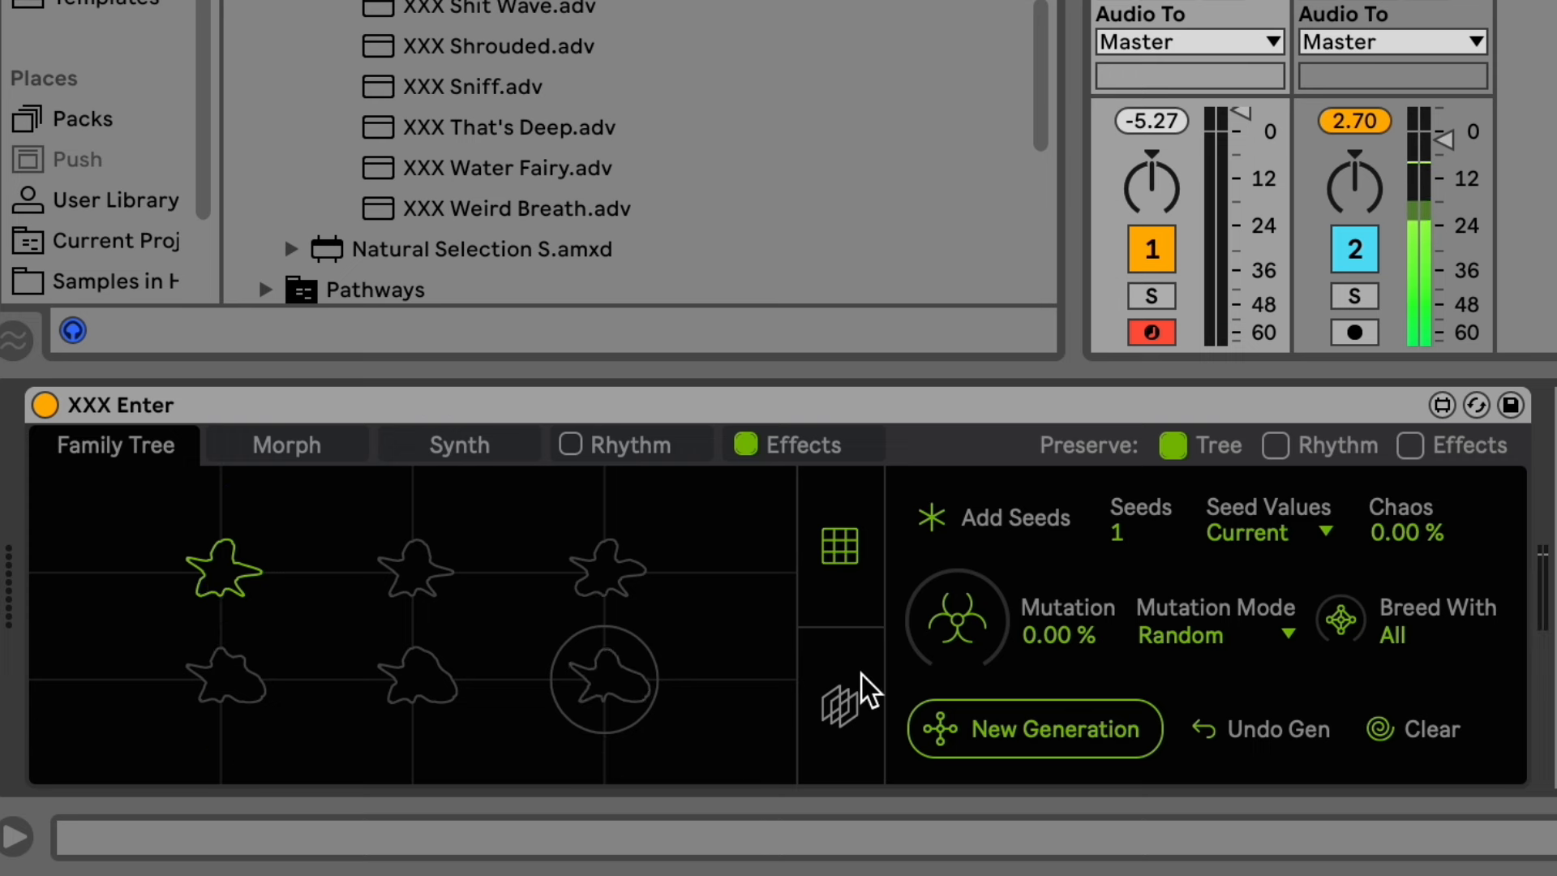
Visit the seed generation through the generation overview and return to the offspring generation.
left_click(838, 701)
left_click(253, 577)
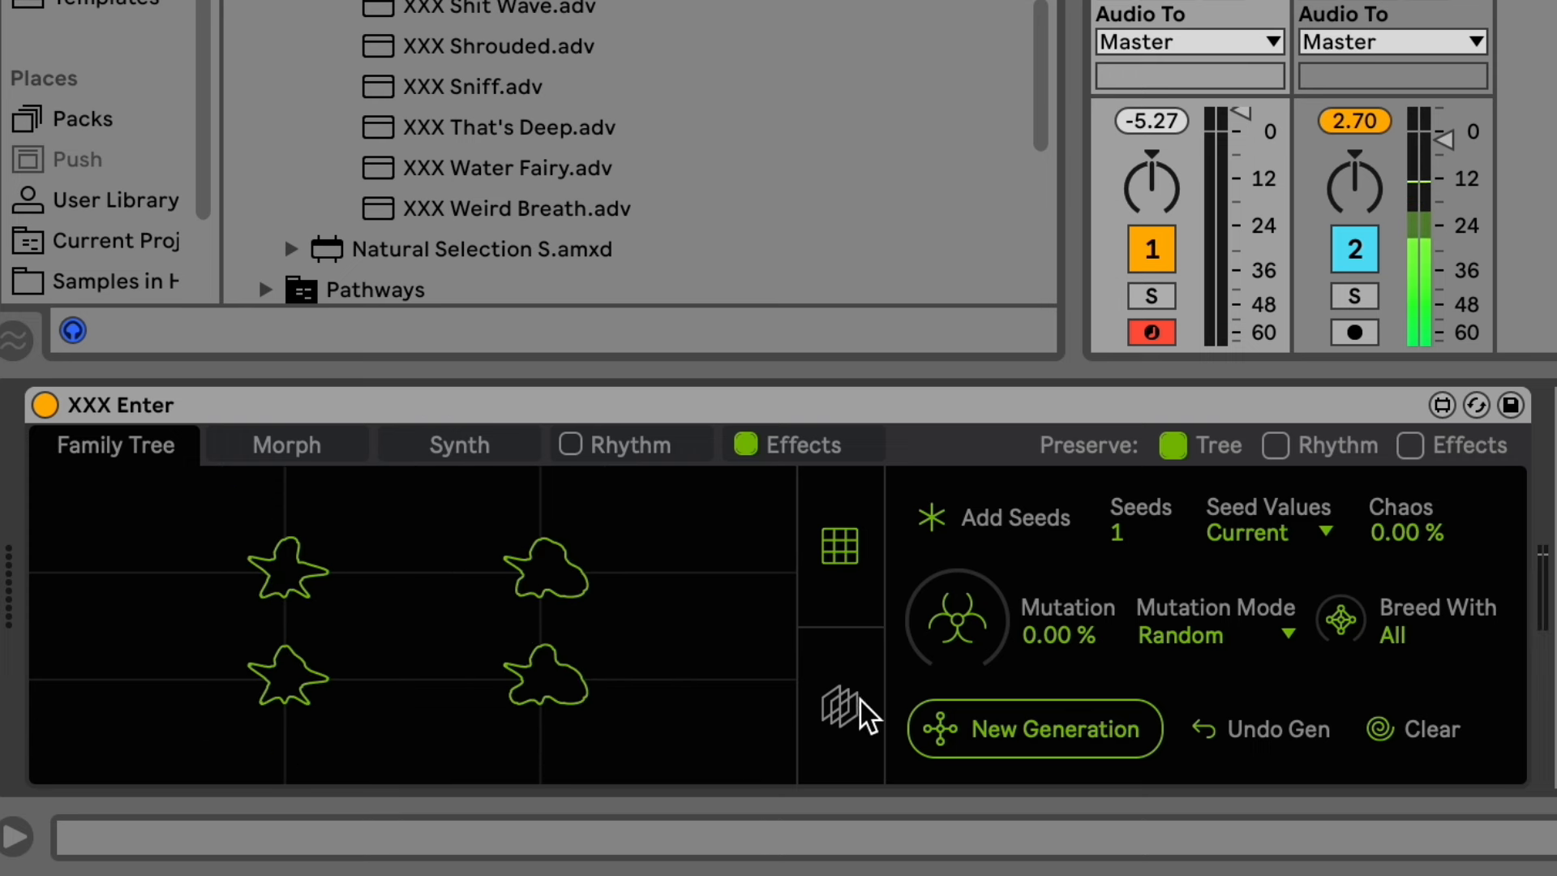
left_click(840, 702)
left_click(502, 583)
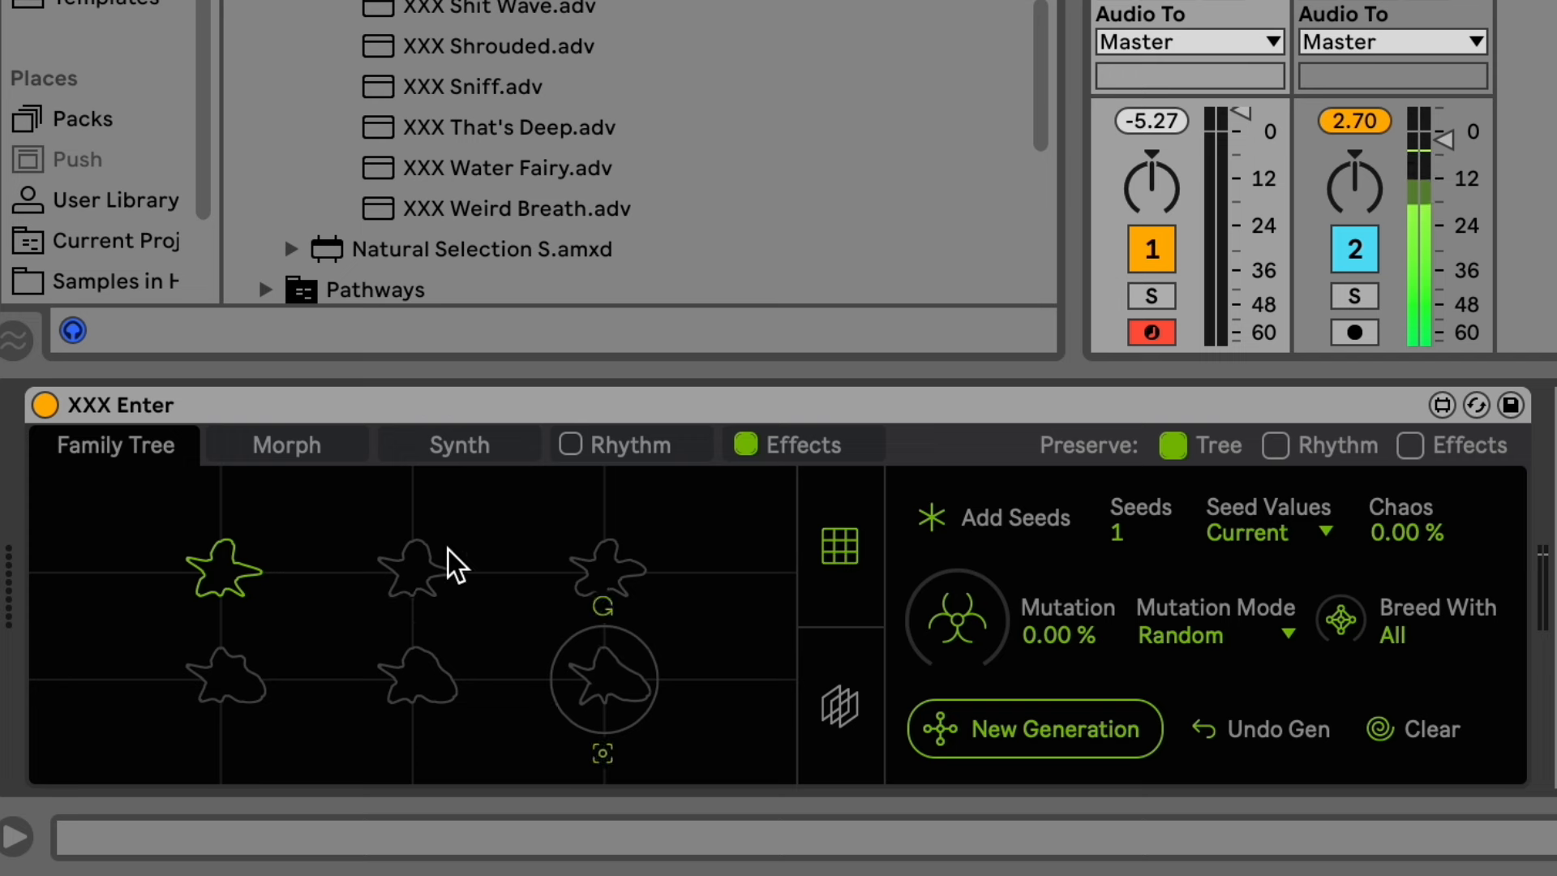
Unmark the first offspring and mark the second, third and fourth offspring for further breeding.
left_click(207, 567)
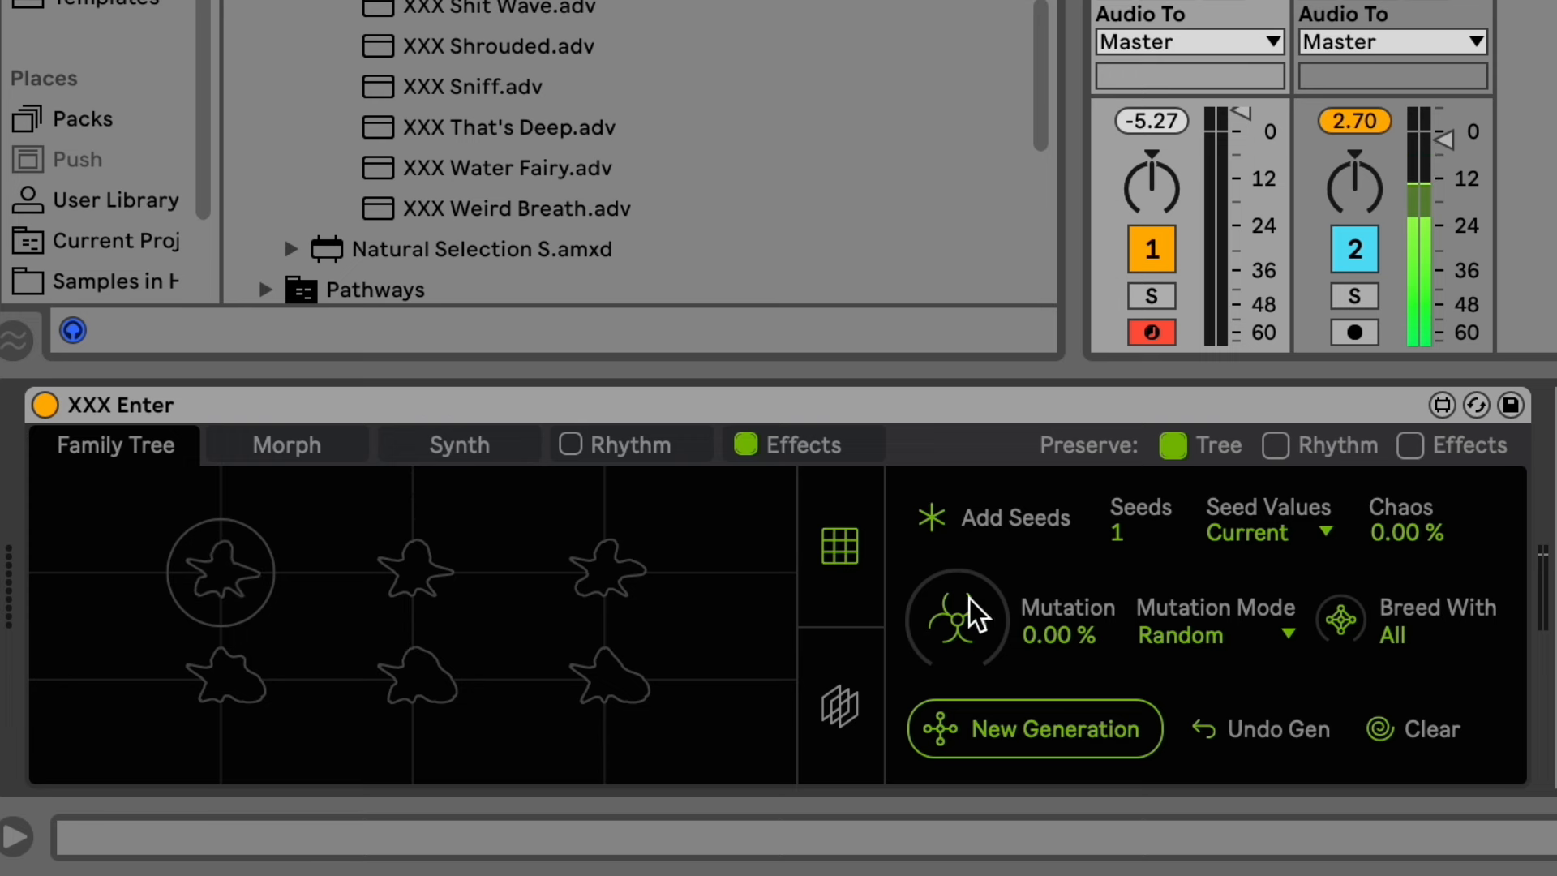
mouse_move(967, 607)
left_mouse_down()
mouse_move(967, 587)
mouse_move(967, 609)
left_mouse_up()
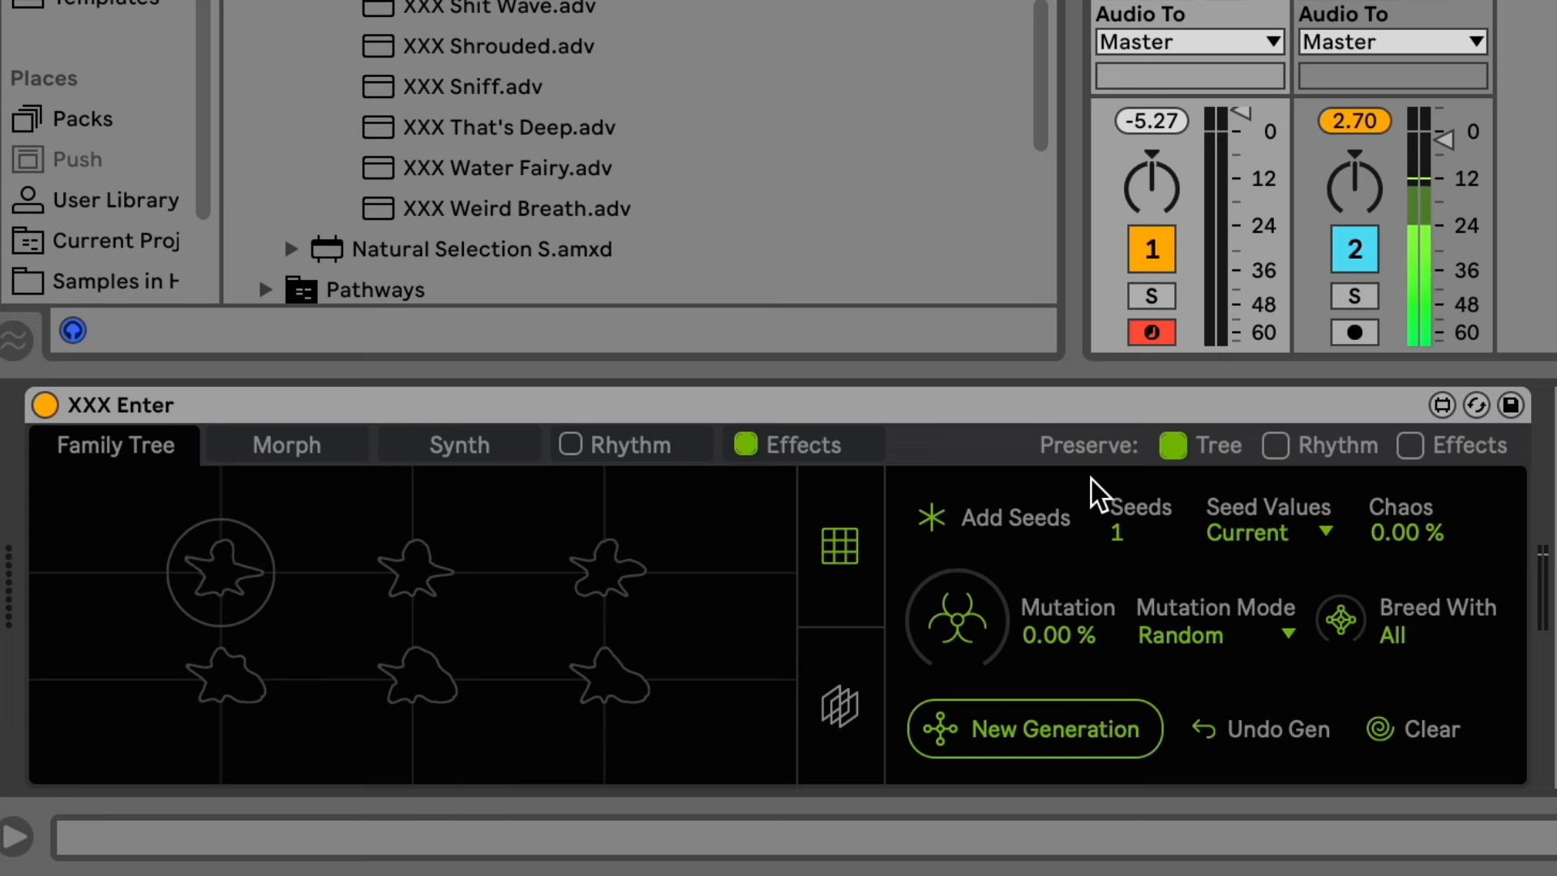
left_click(848, 702)
left_click(259, 612)
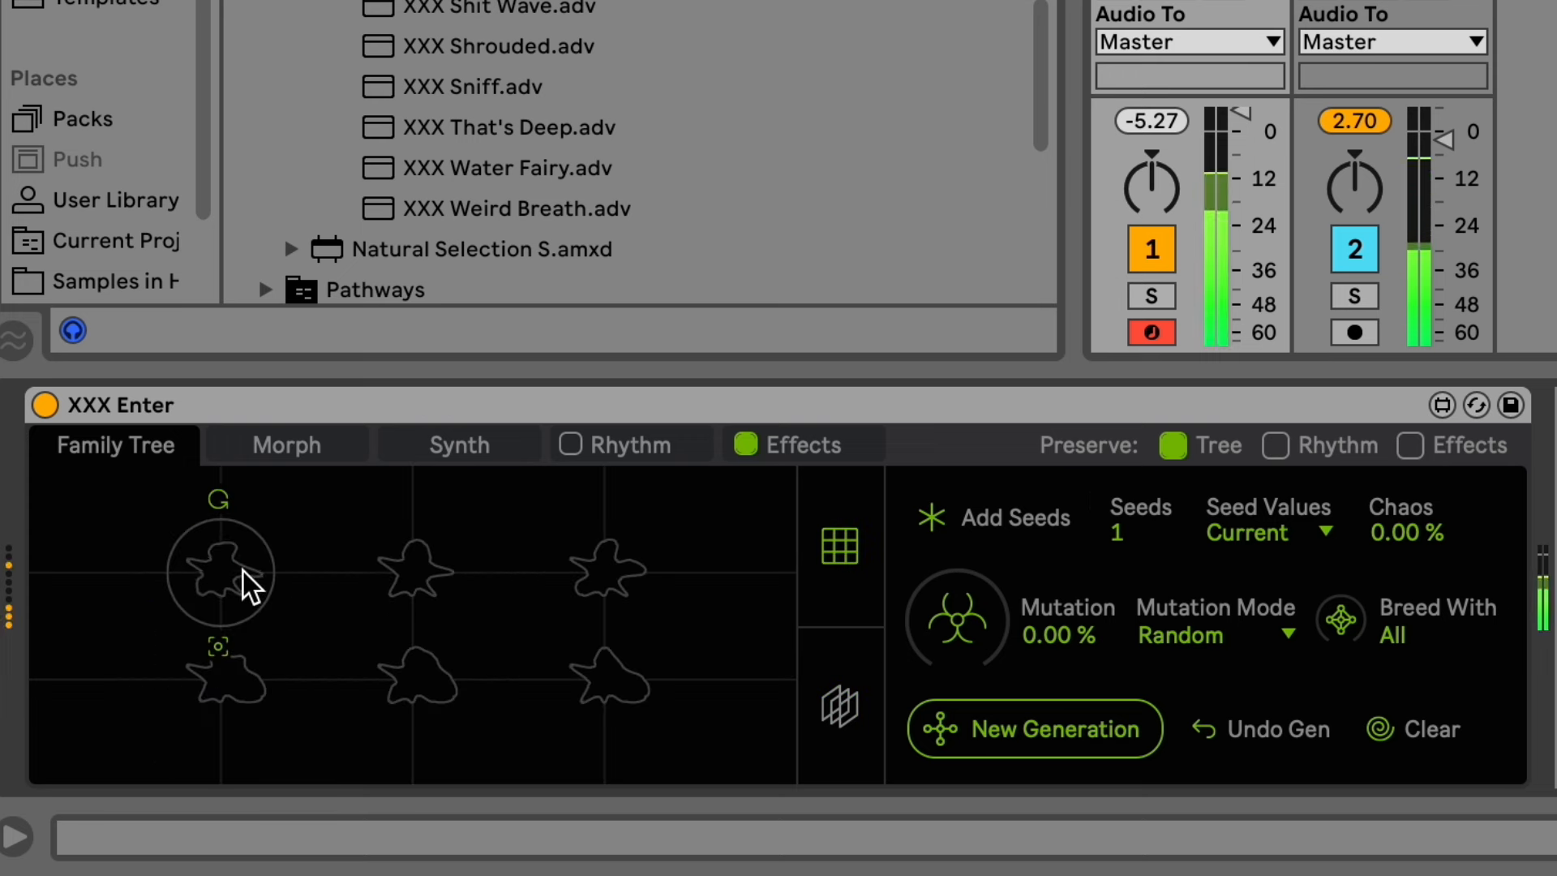
left_click(427, 576)
left_click(632, 568)
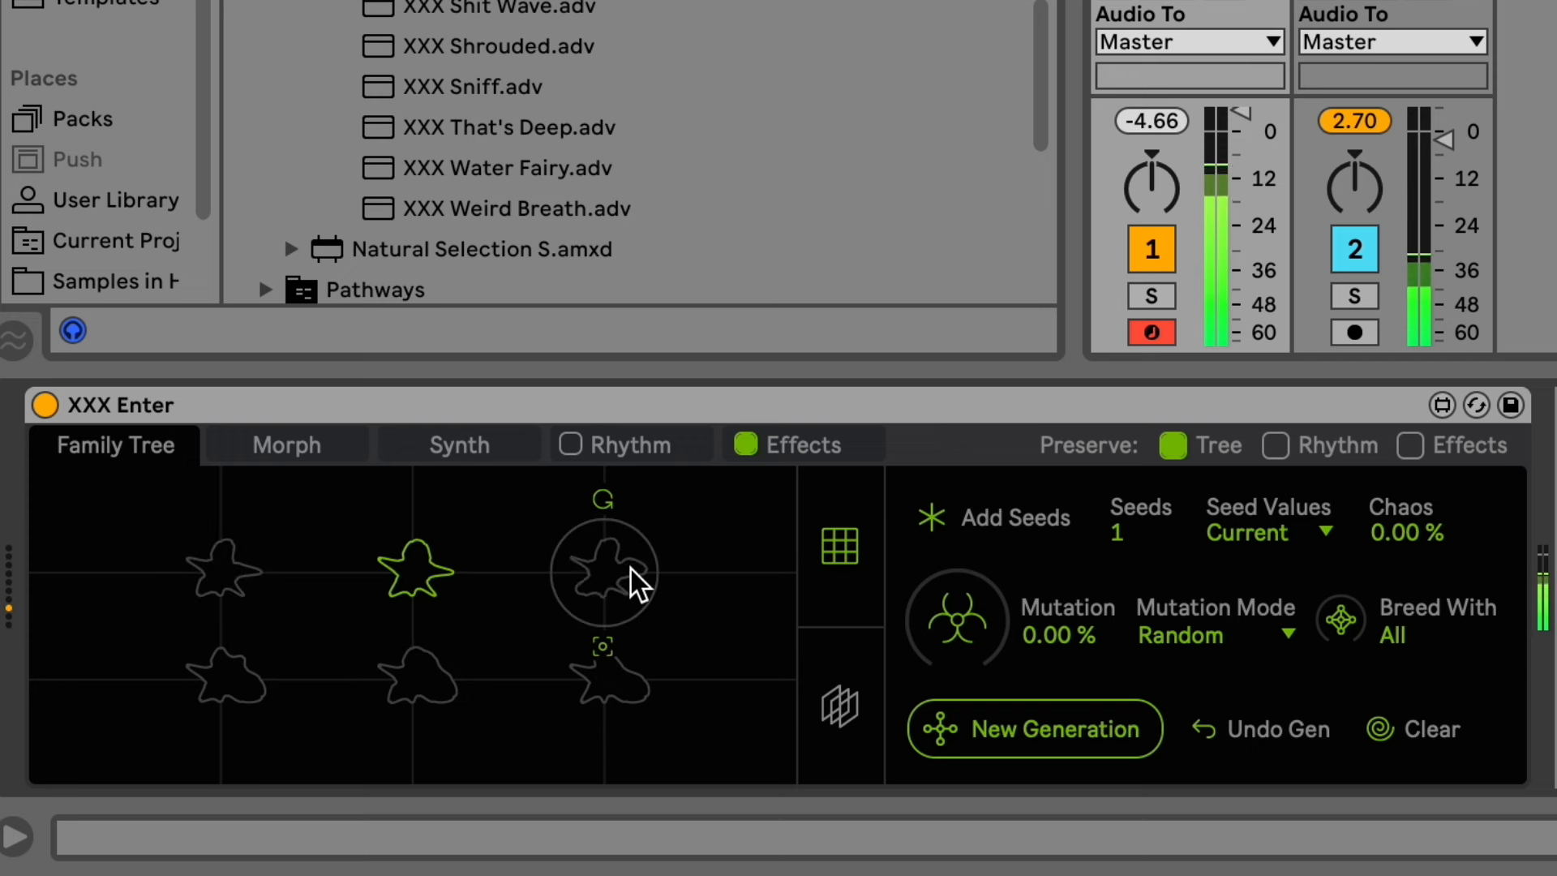
left_click(245, 668)
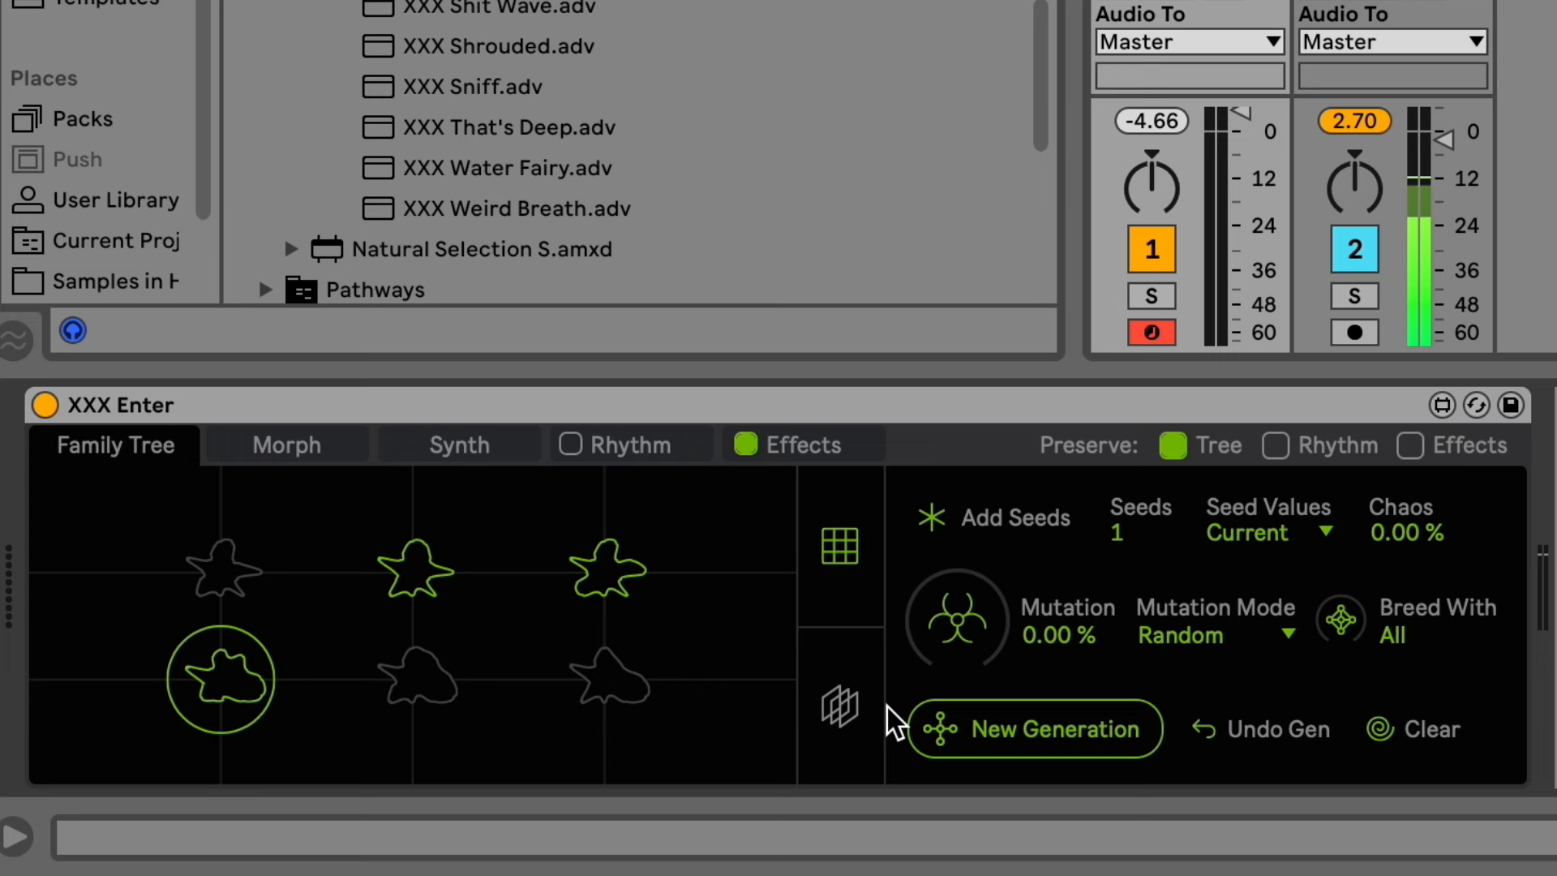
Review the seeds and the marked offspring in turn, ending on the overview of both generations and their parent links.
mouse_move(580, 531)
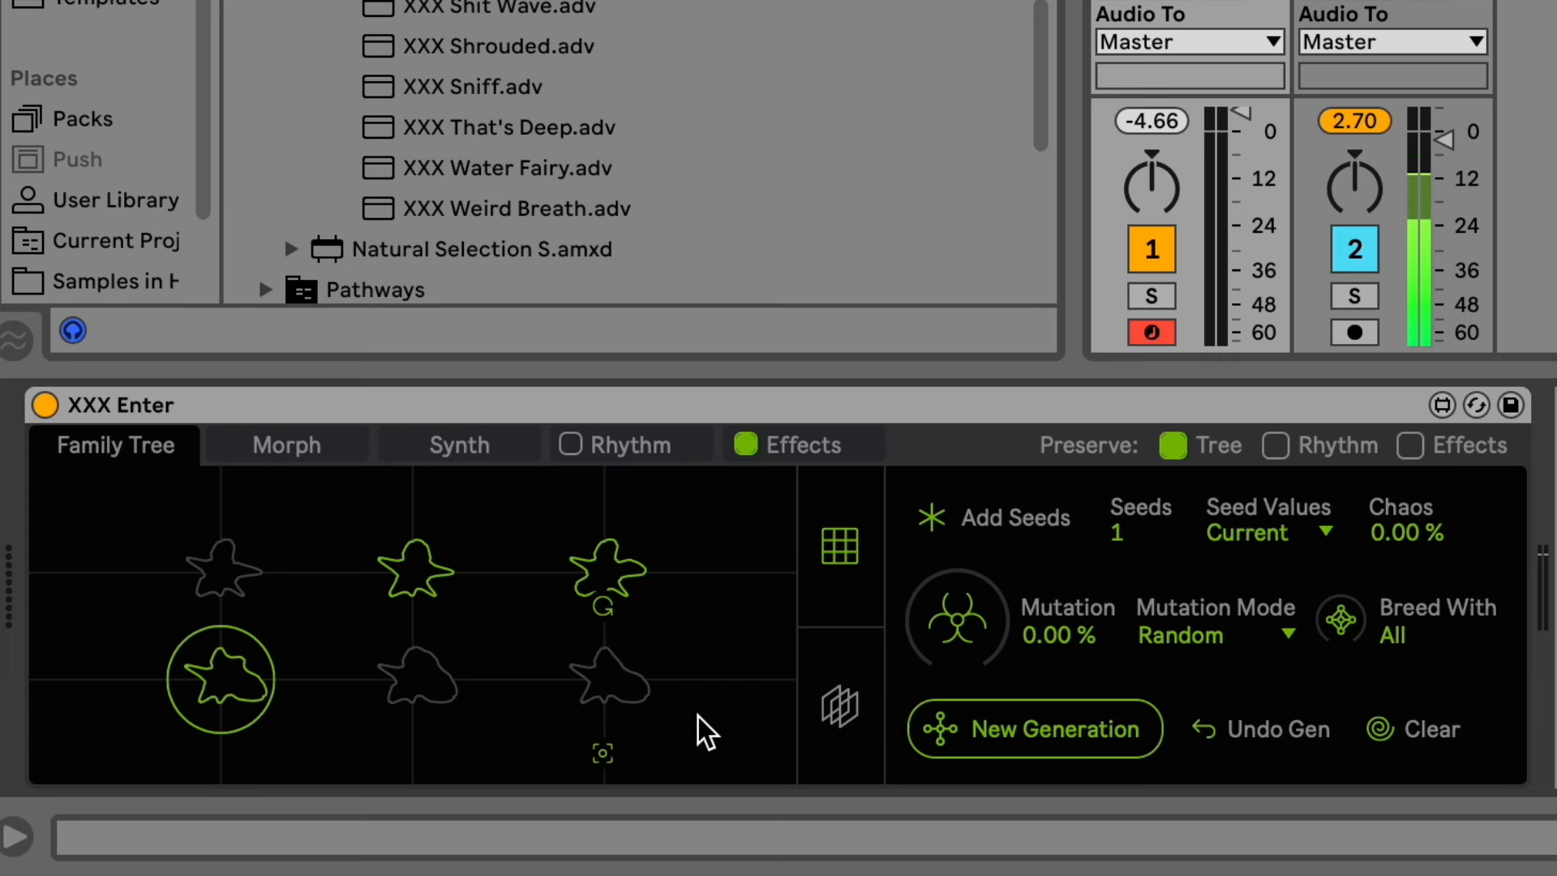
left_click(839, 709)
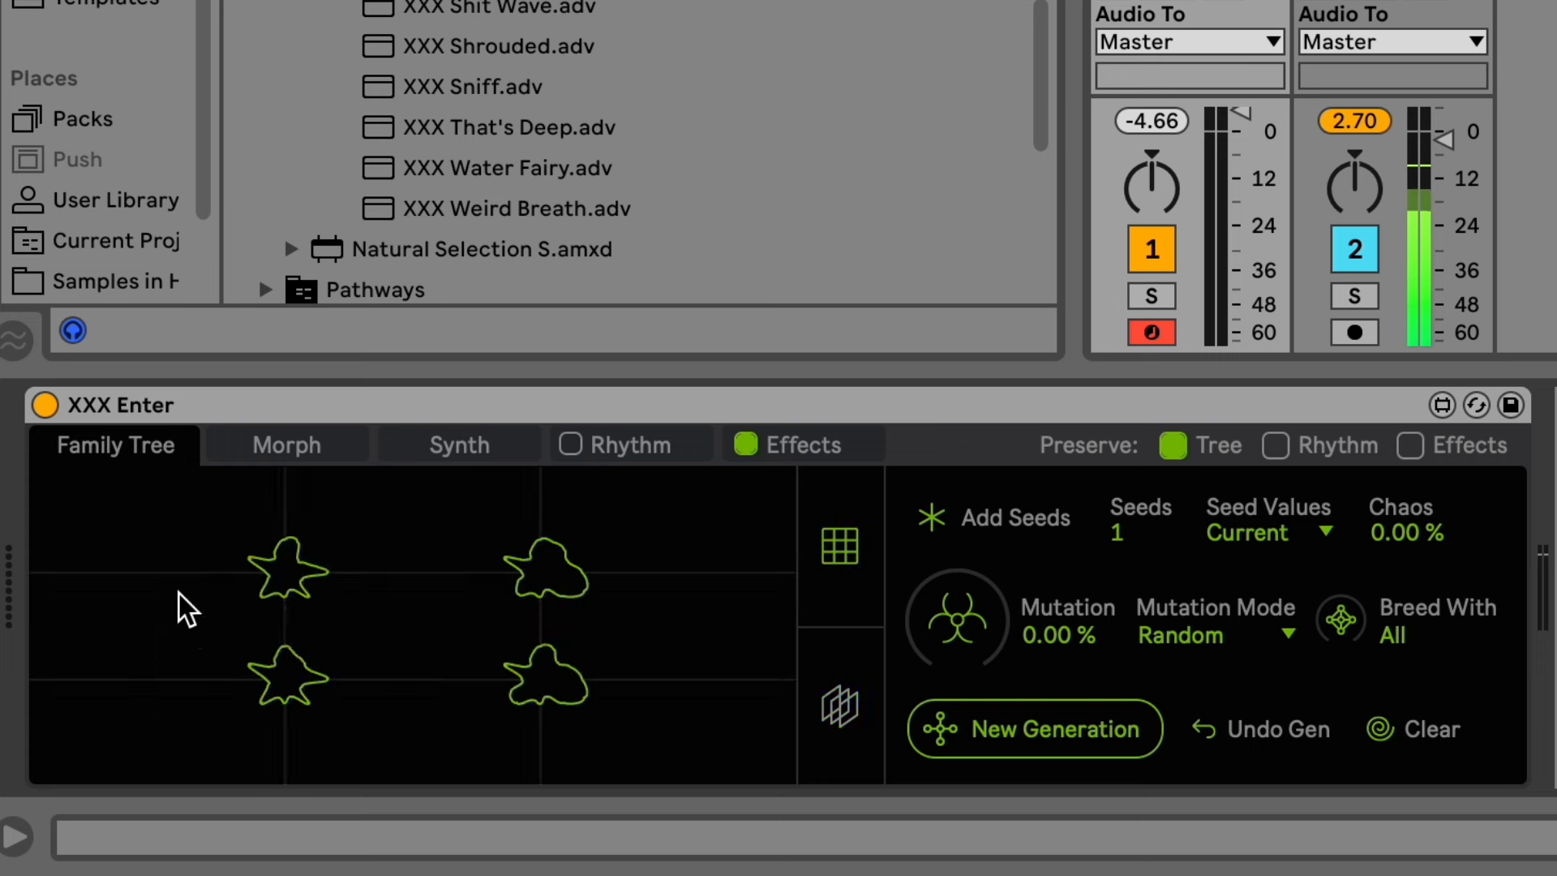
left_click(843, 673)
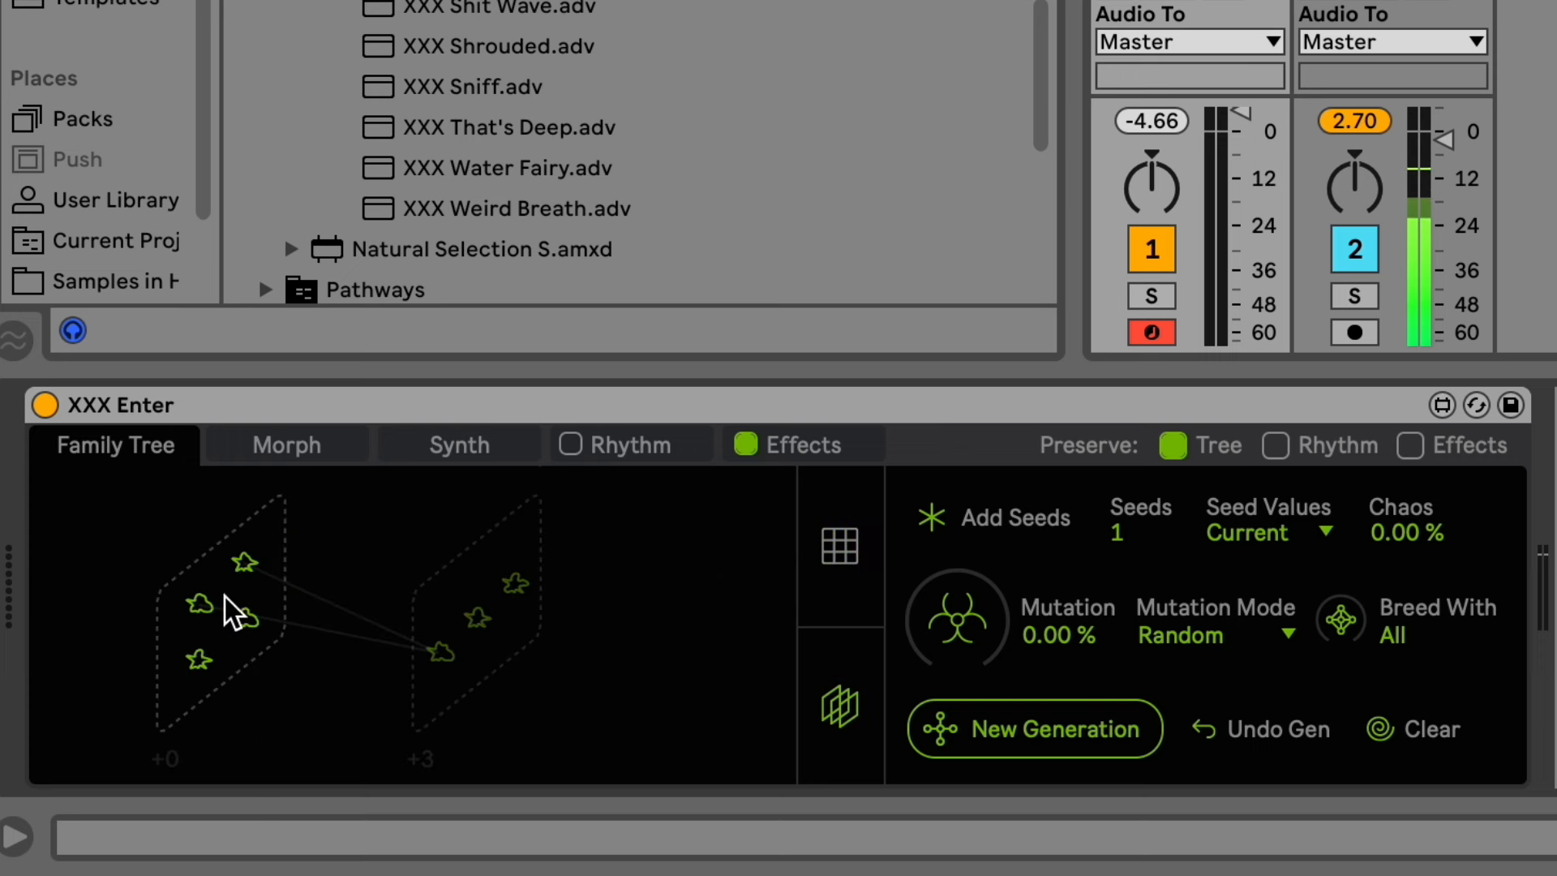
left_click(207, 602)
left_click(827, 702)
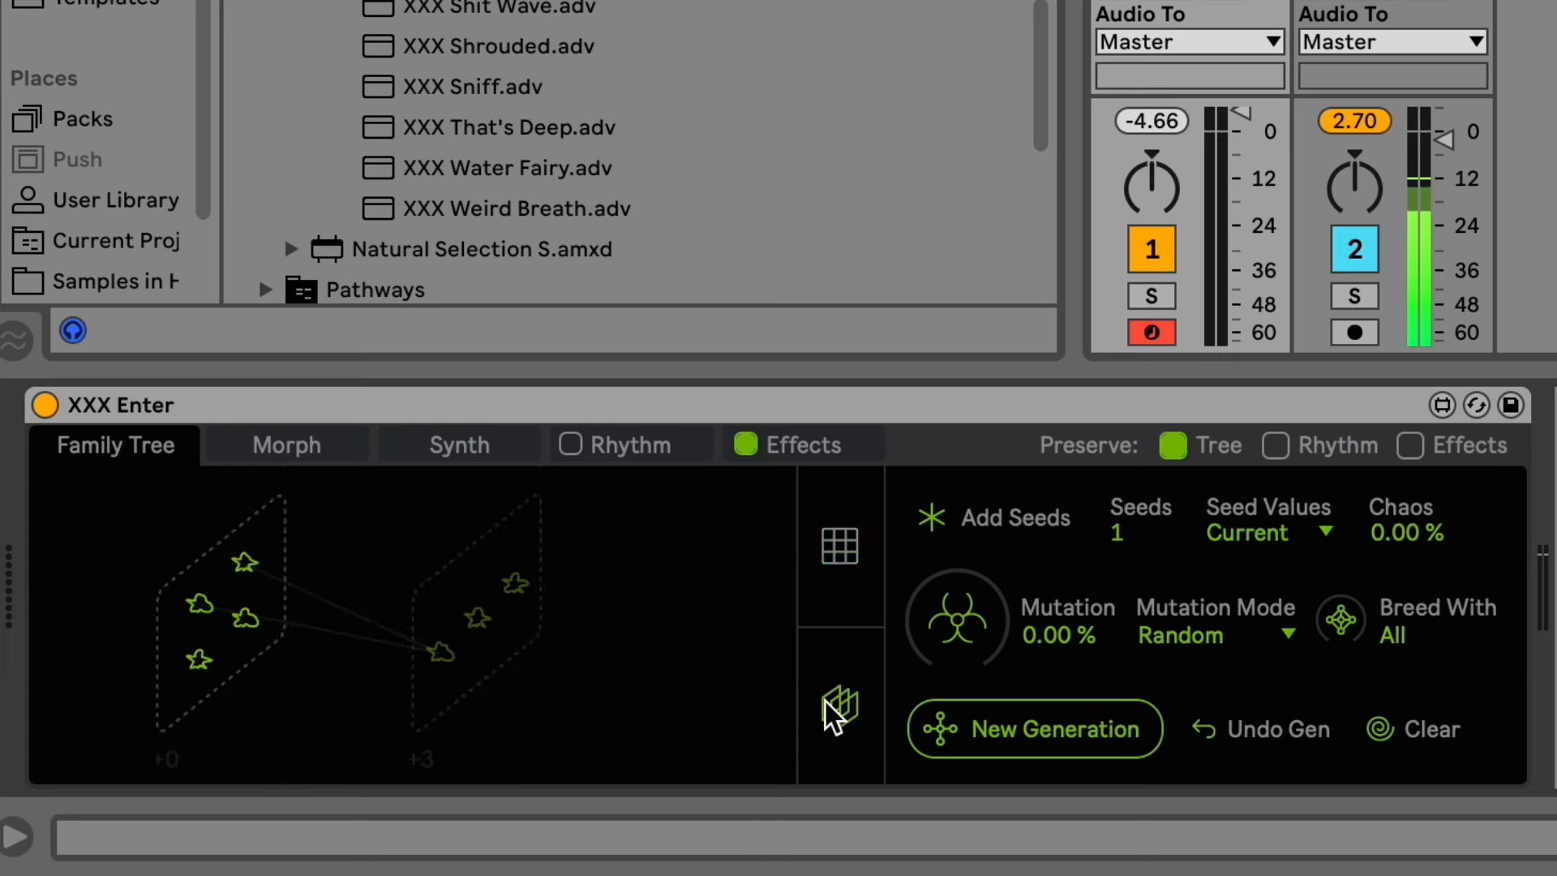
left_click(467, 635)
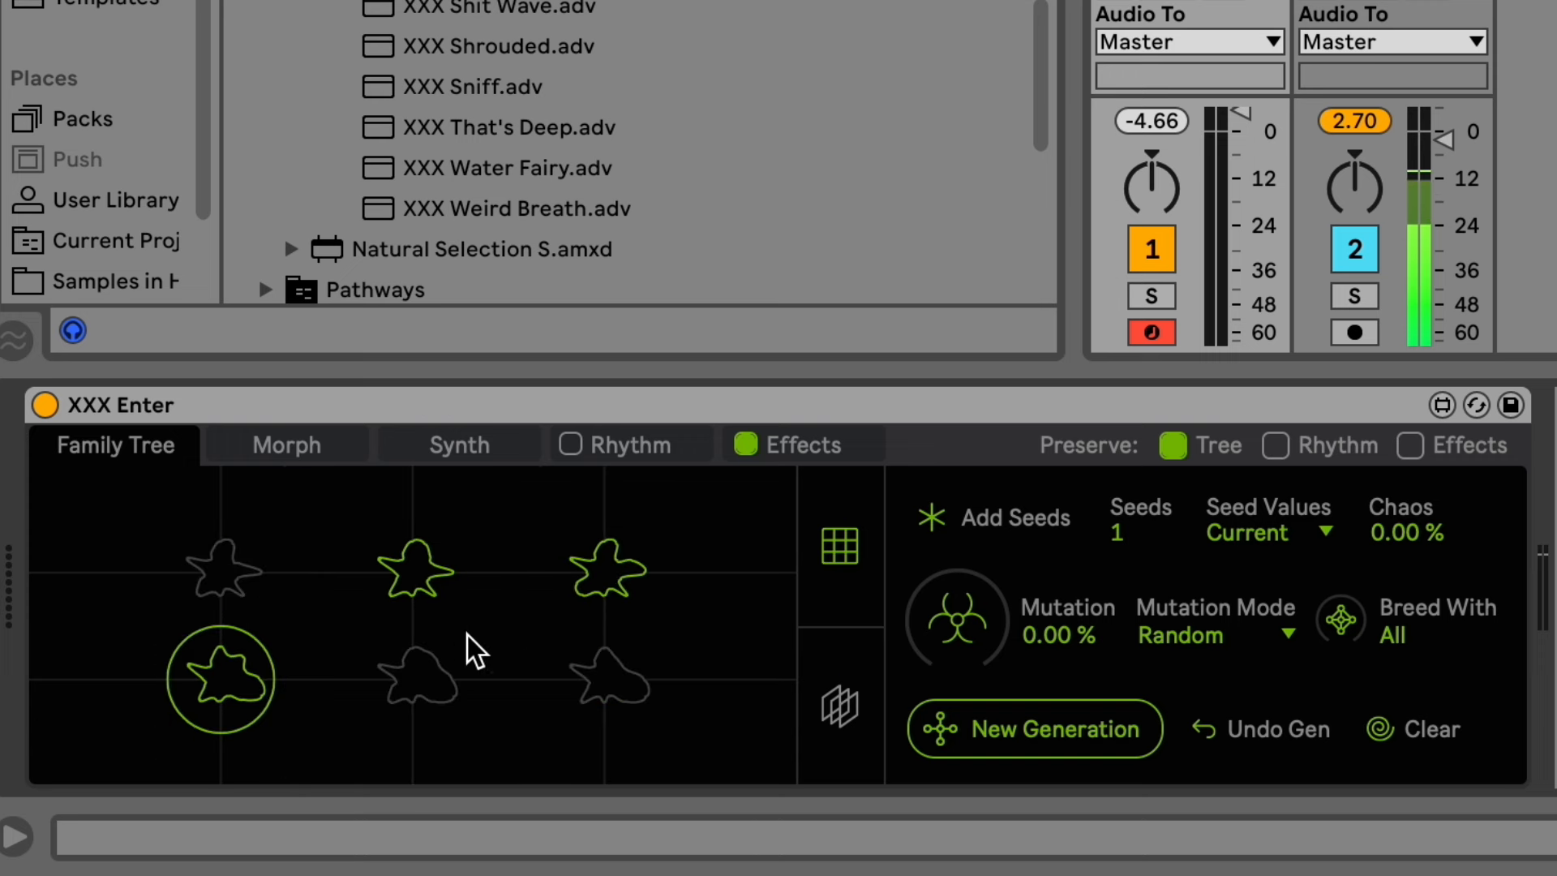
left_click(826, 706)
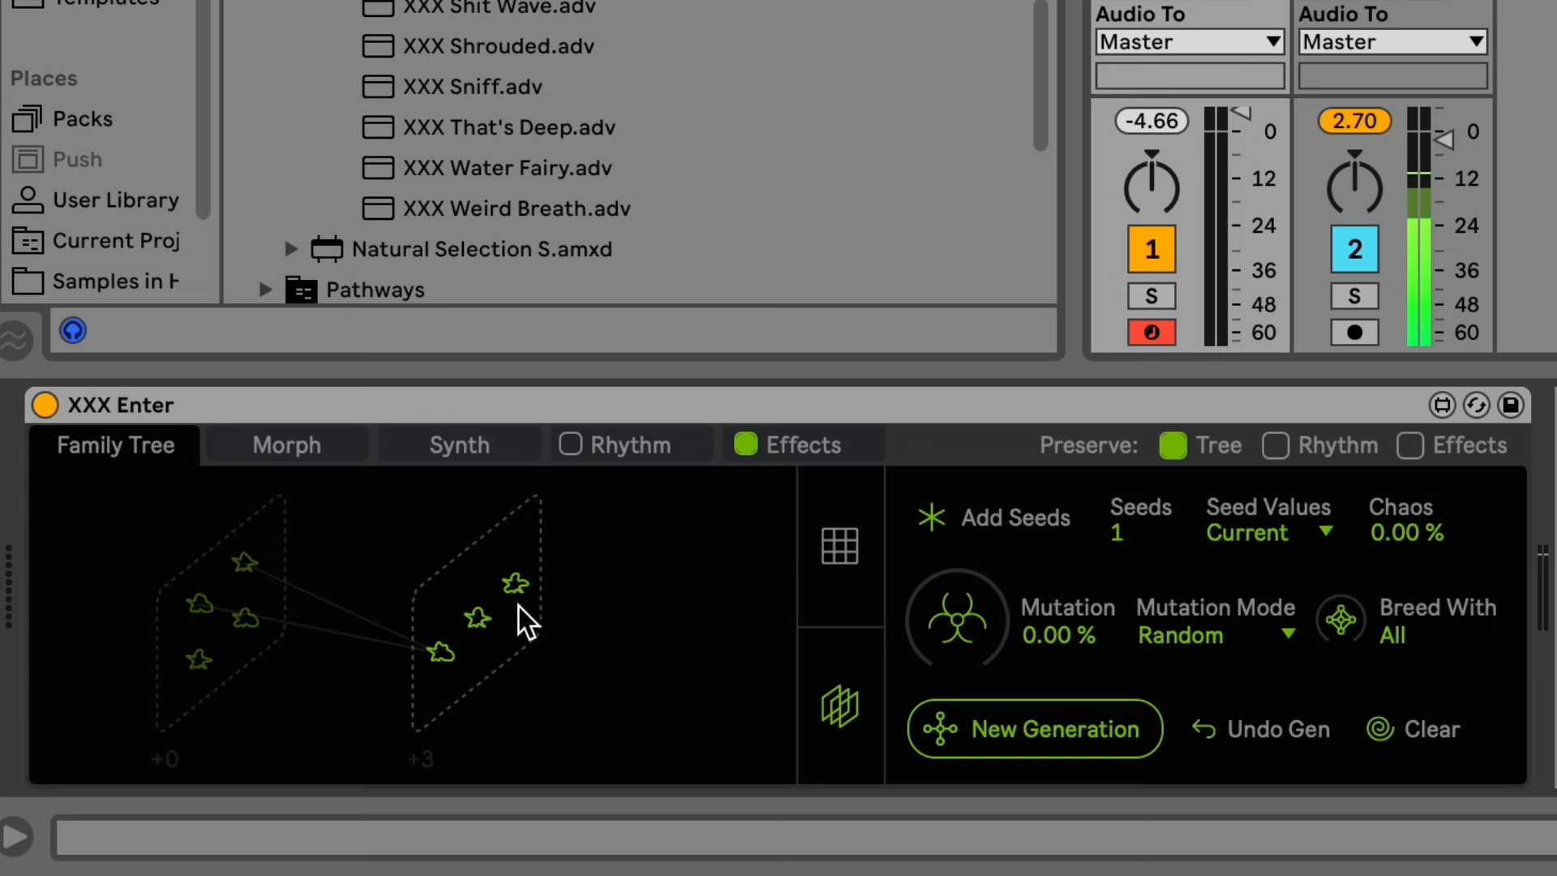
Breed a third generation, audition the first three offspring and mark the second one in the first row for breeding.
left_click(1045, 732)
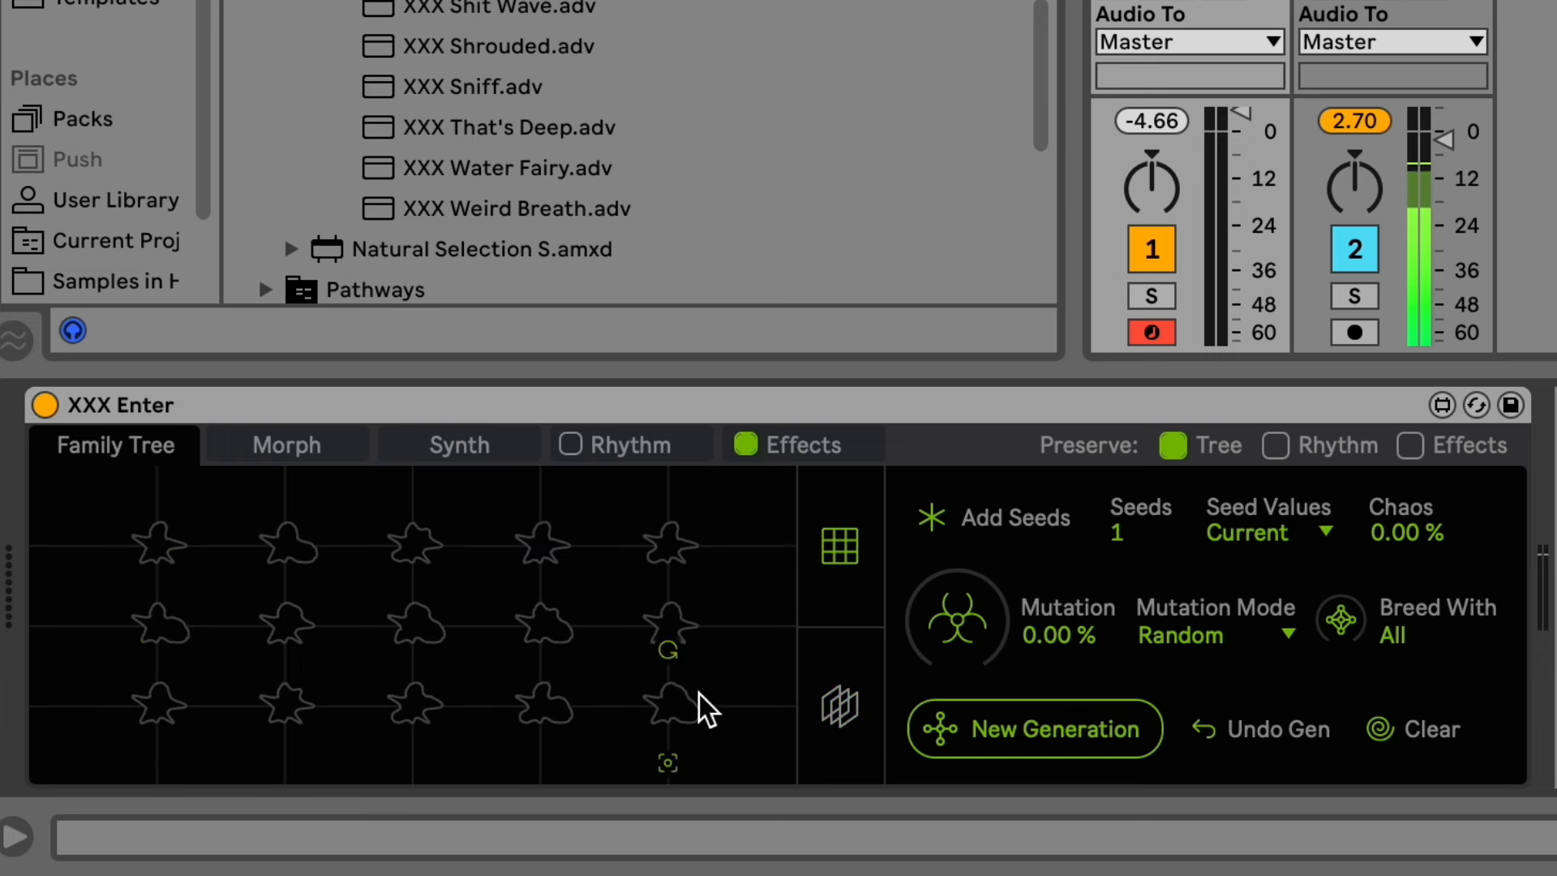
left_click(167, 544)
left_click(301, 545)
left_click(421, 553)
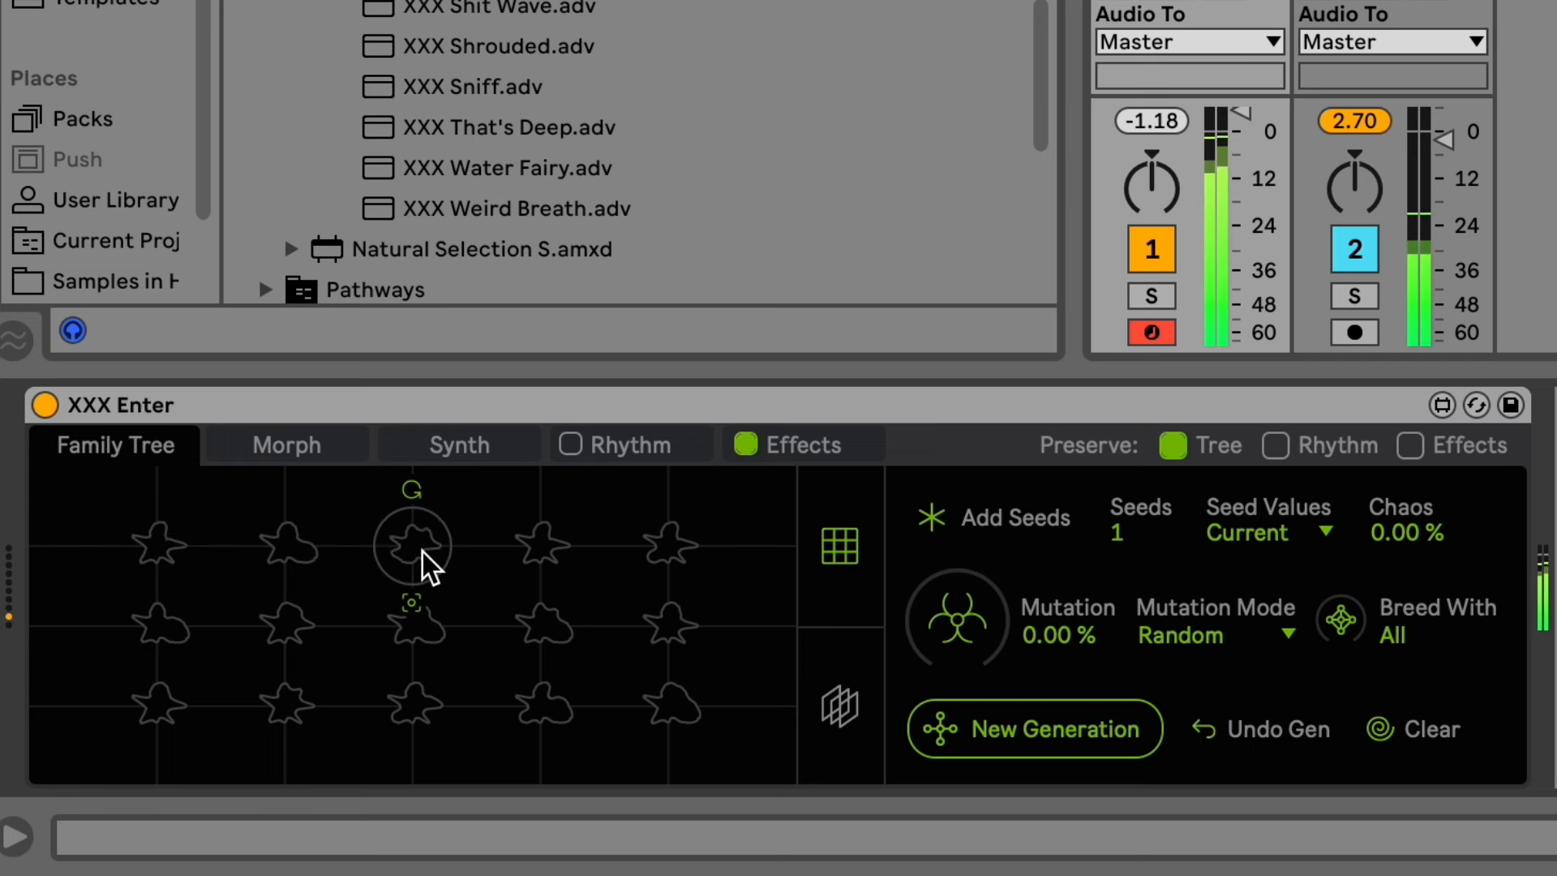
left_click(302, 546)
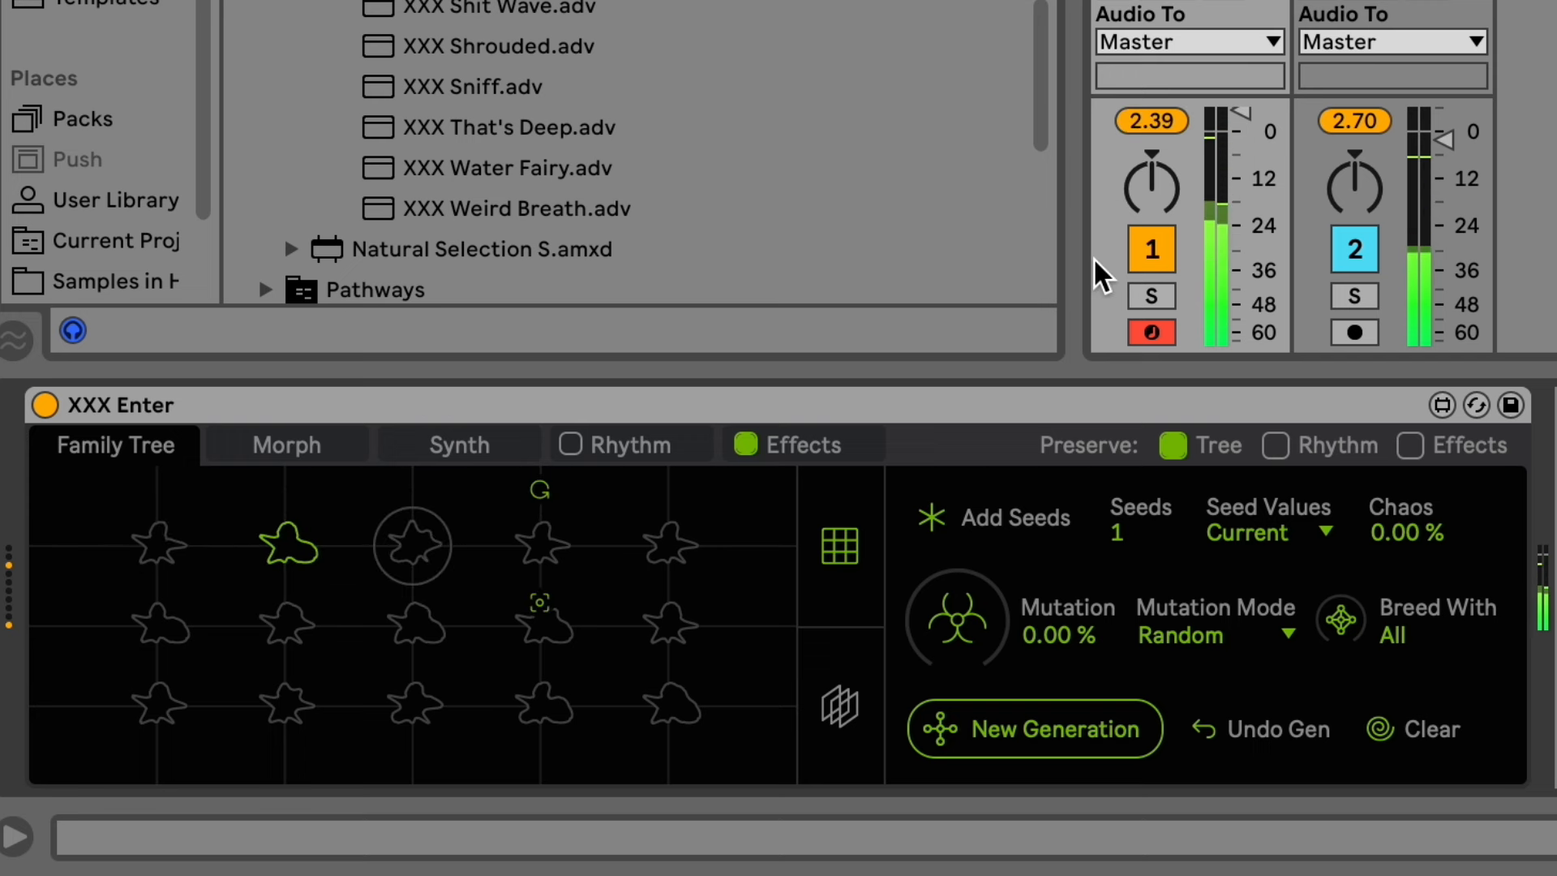
Lower track 1's volume slightly and mark the first row's fifth, second row's first and third, and third row's fifth offspring for breeding.
left_click_drag(1227, 122, 1229, 137)
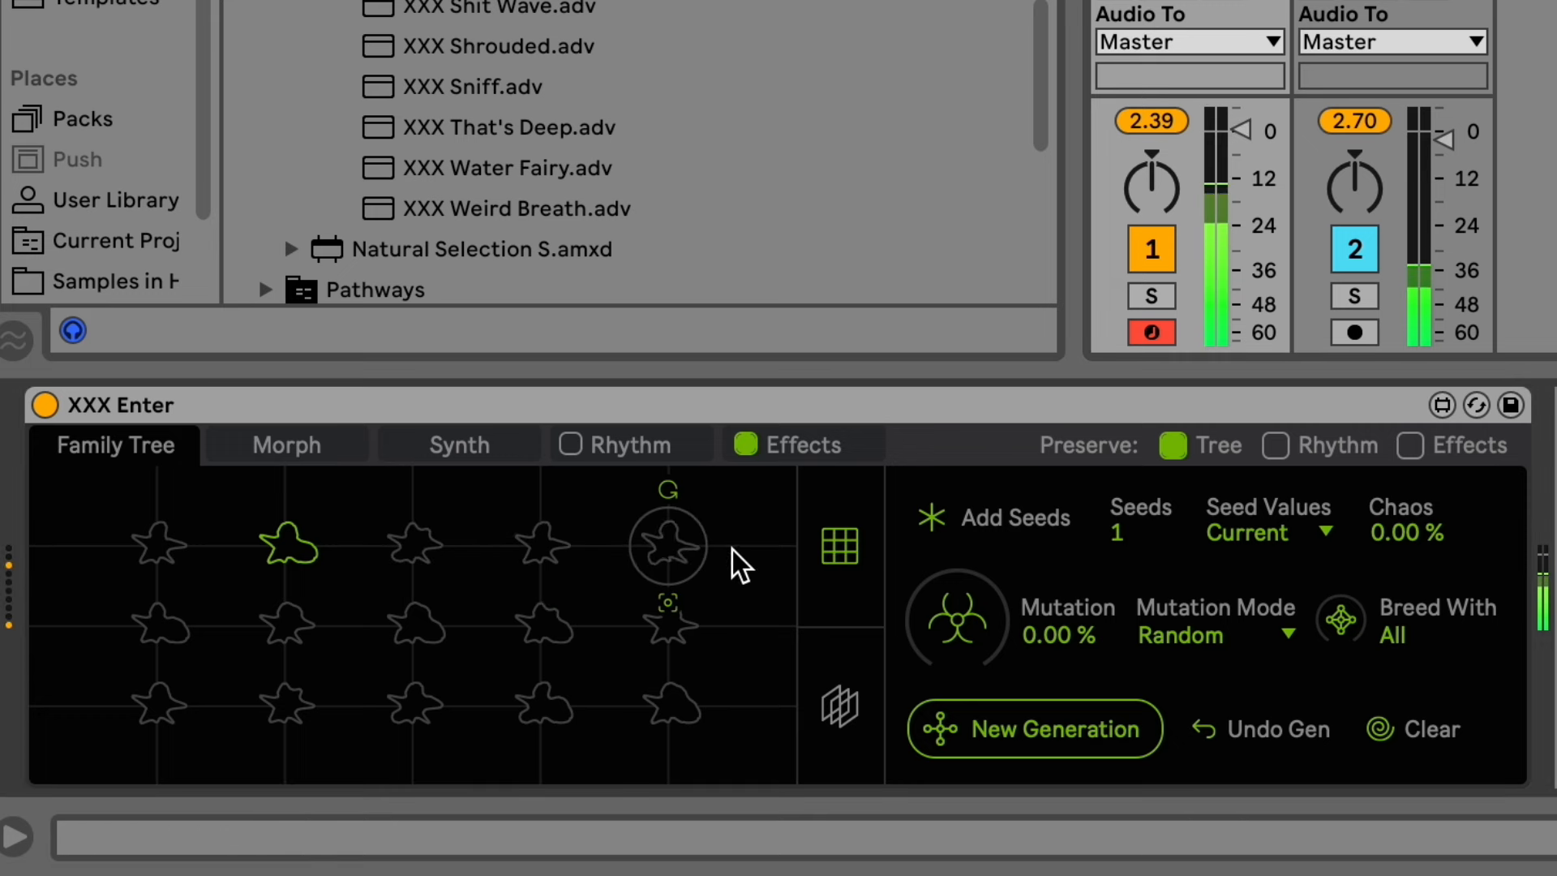
left_click(656, 542)
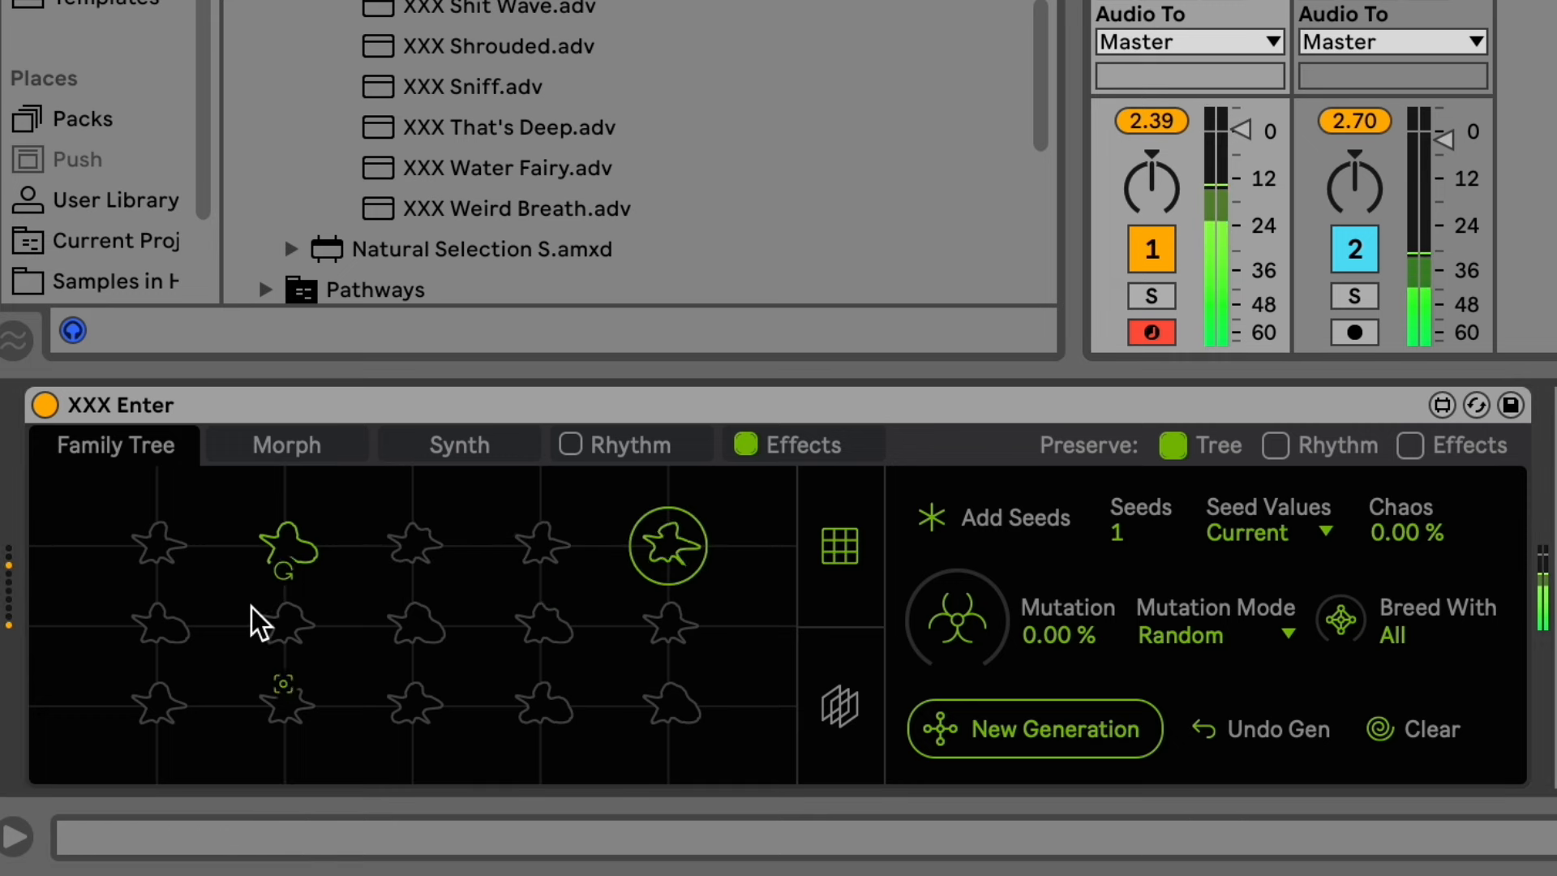
left_click(175, 629)
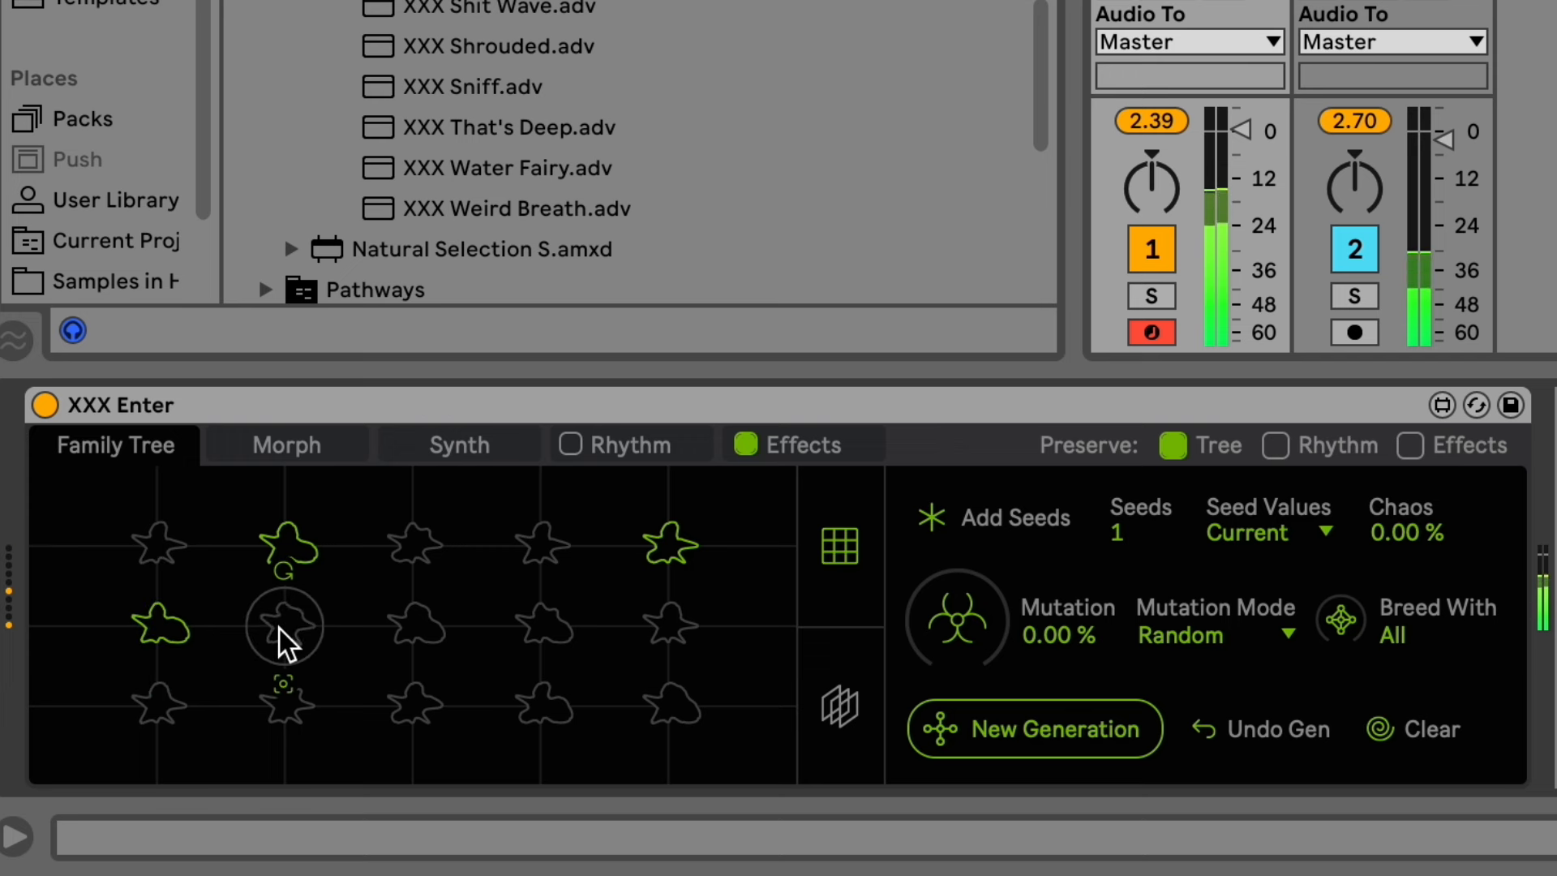
left_click(418, 627)
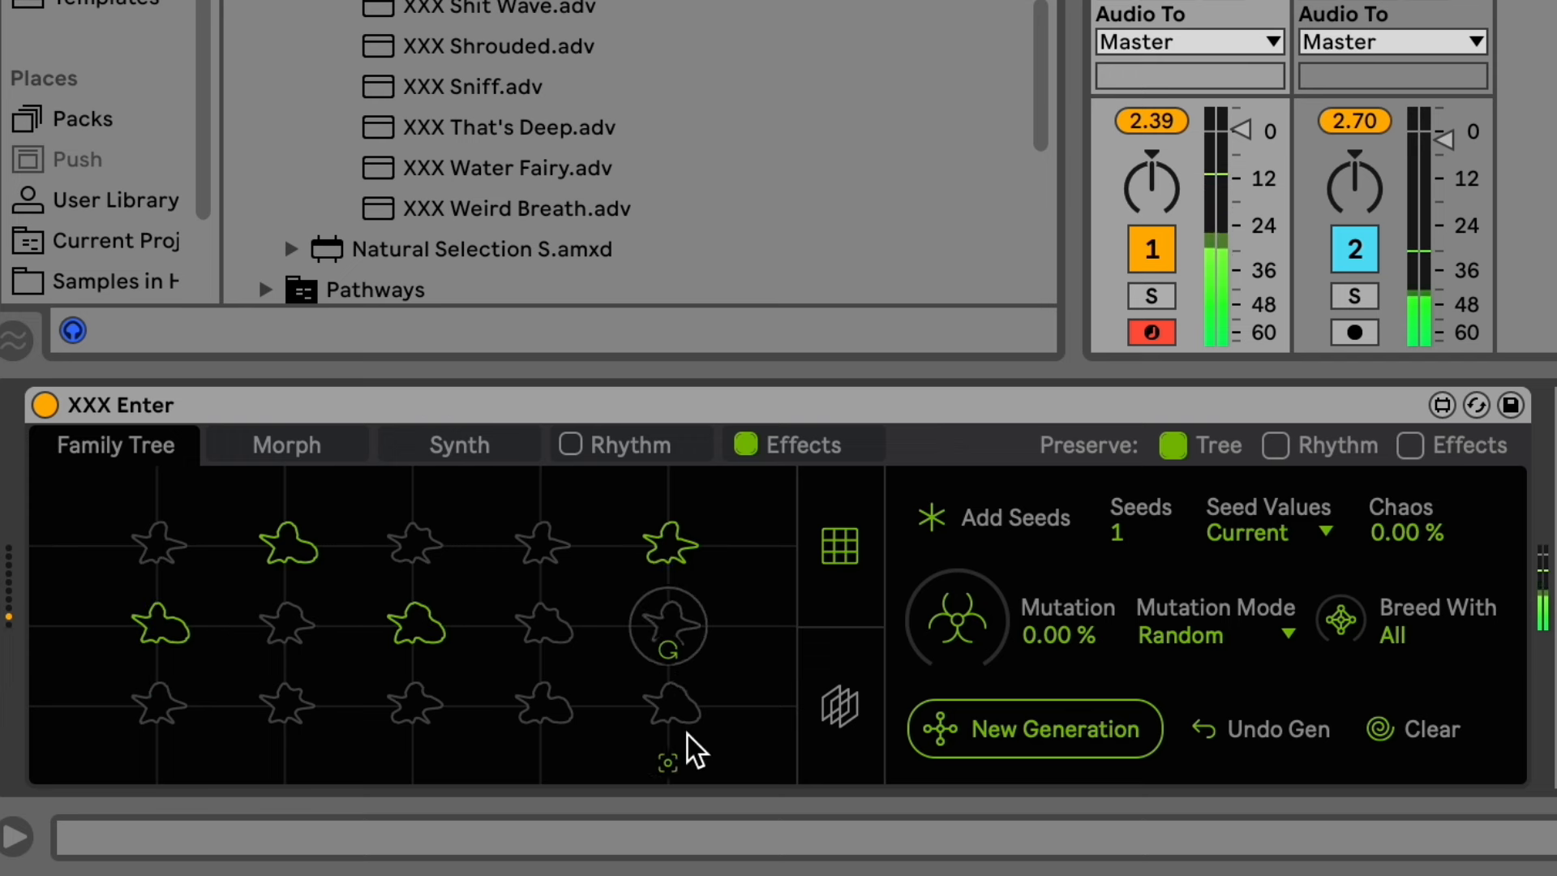
left_click(700, 711)
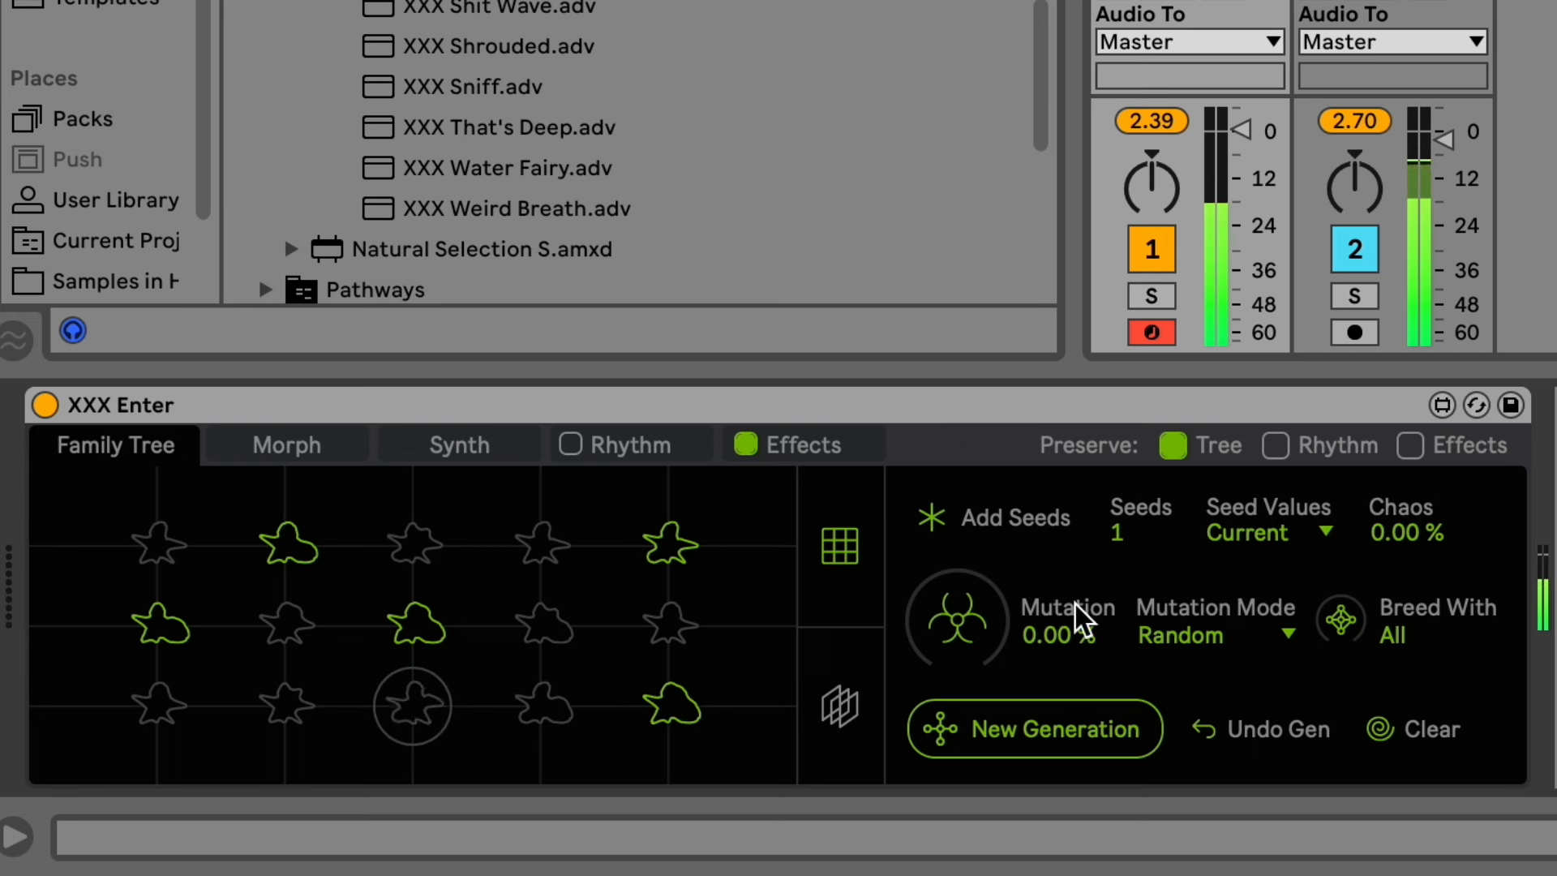
Breed a fourth generation, audition two offspring in its second row and display the overview of all generations.
left_click(1000, 713)
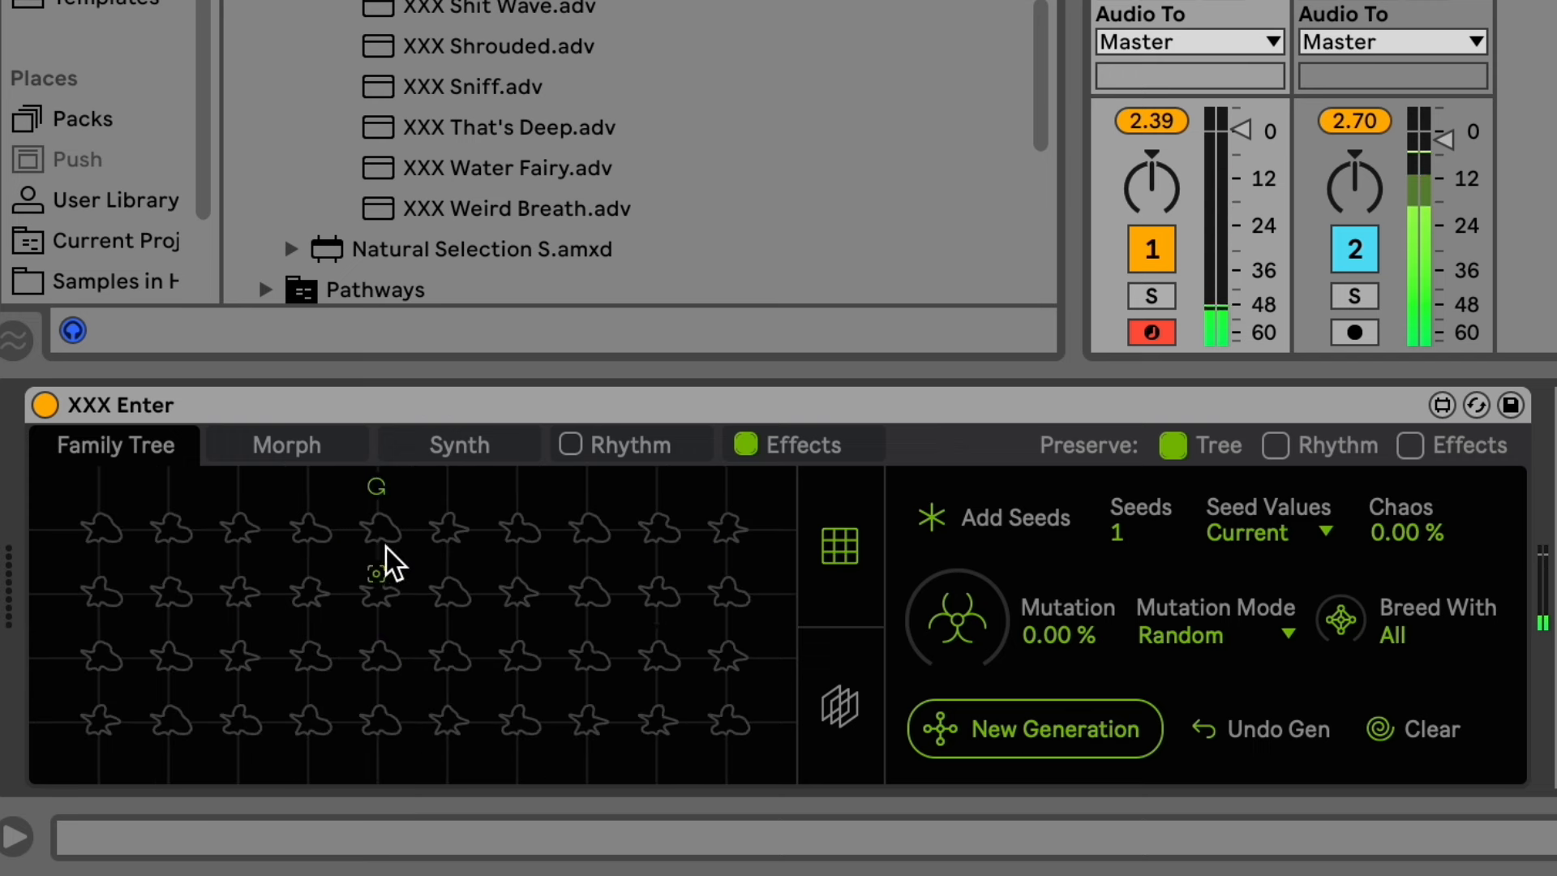
left_click(672, 594)
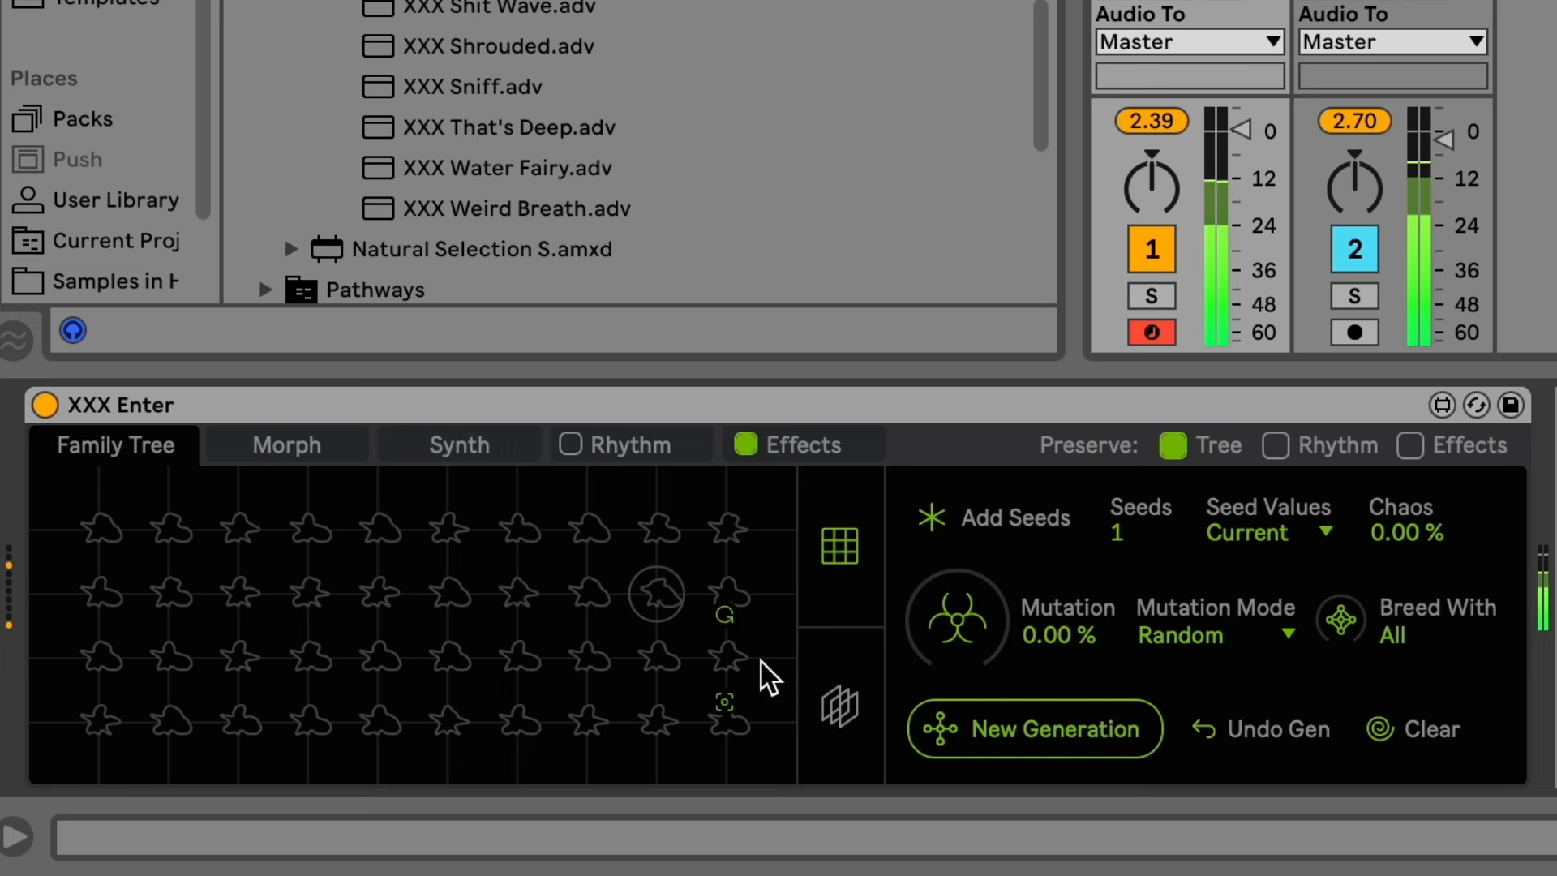
left_click(461, 594)
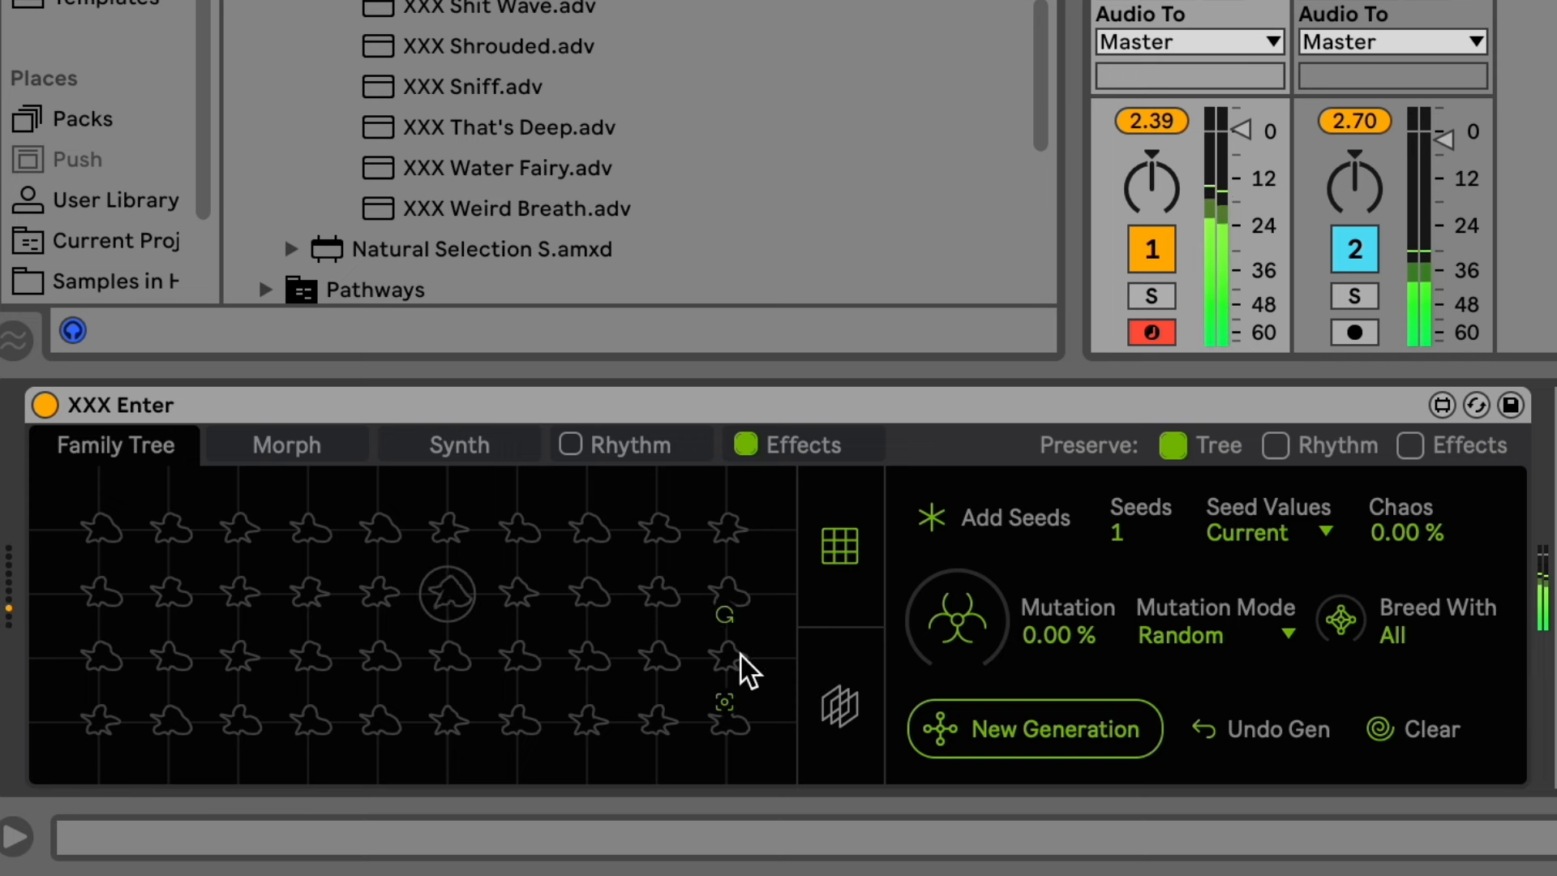
left_click(836, 711)
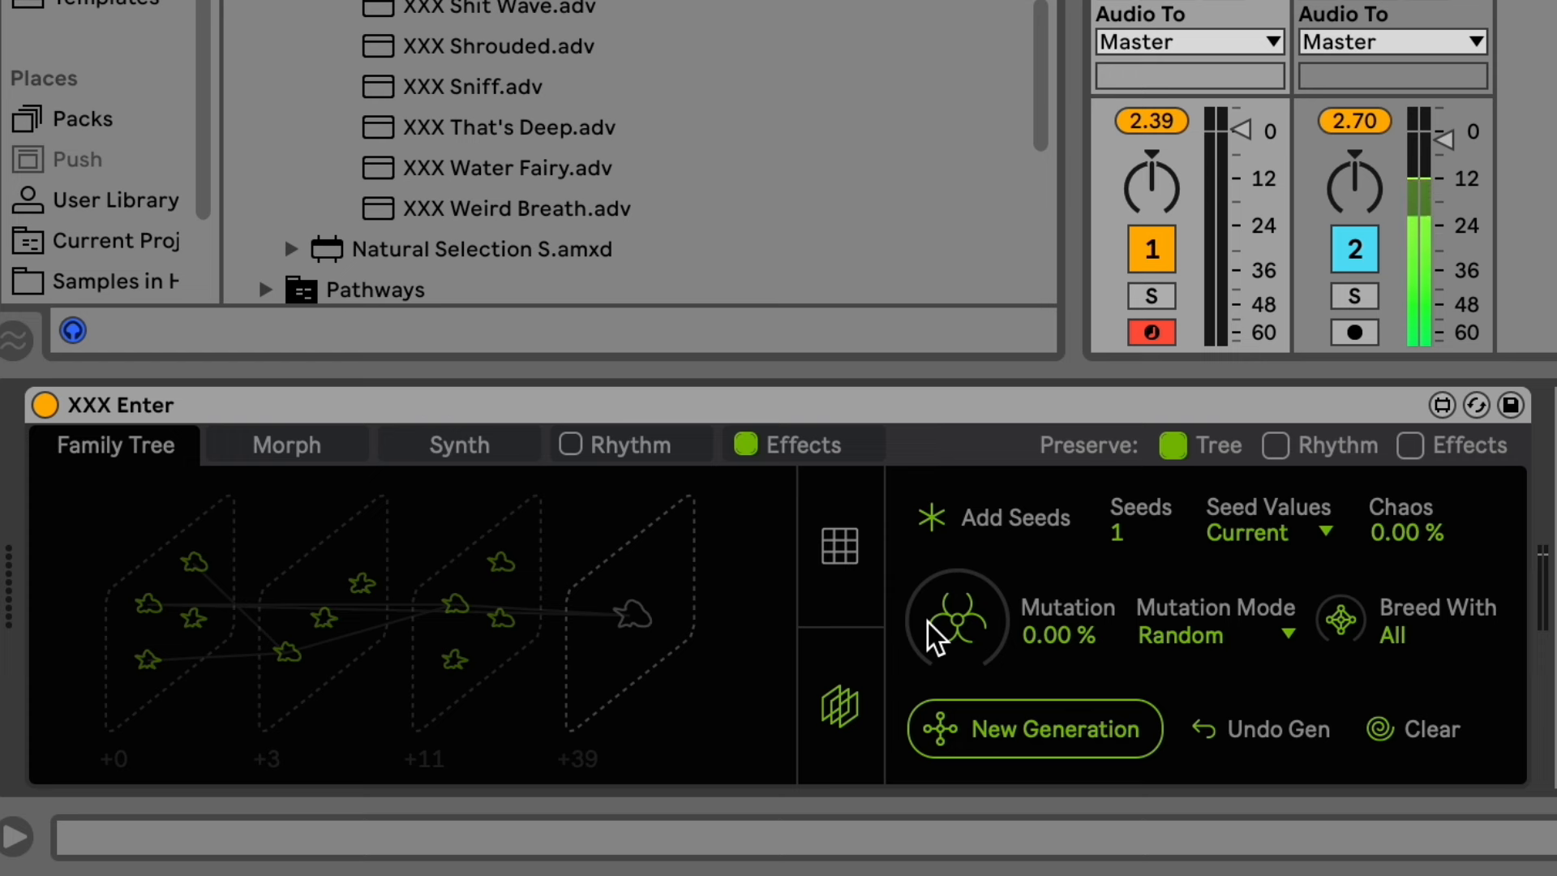
Open the third generation from the generations overview, return to the overview and open the second generation.
left_click(833, 576)
left_click(833, 714)
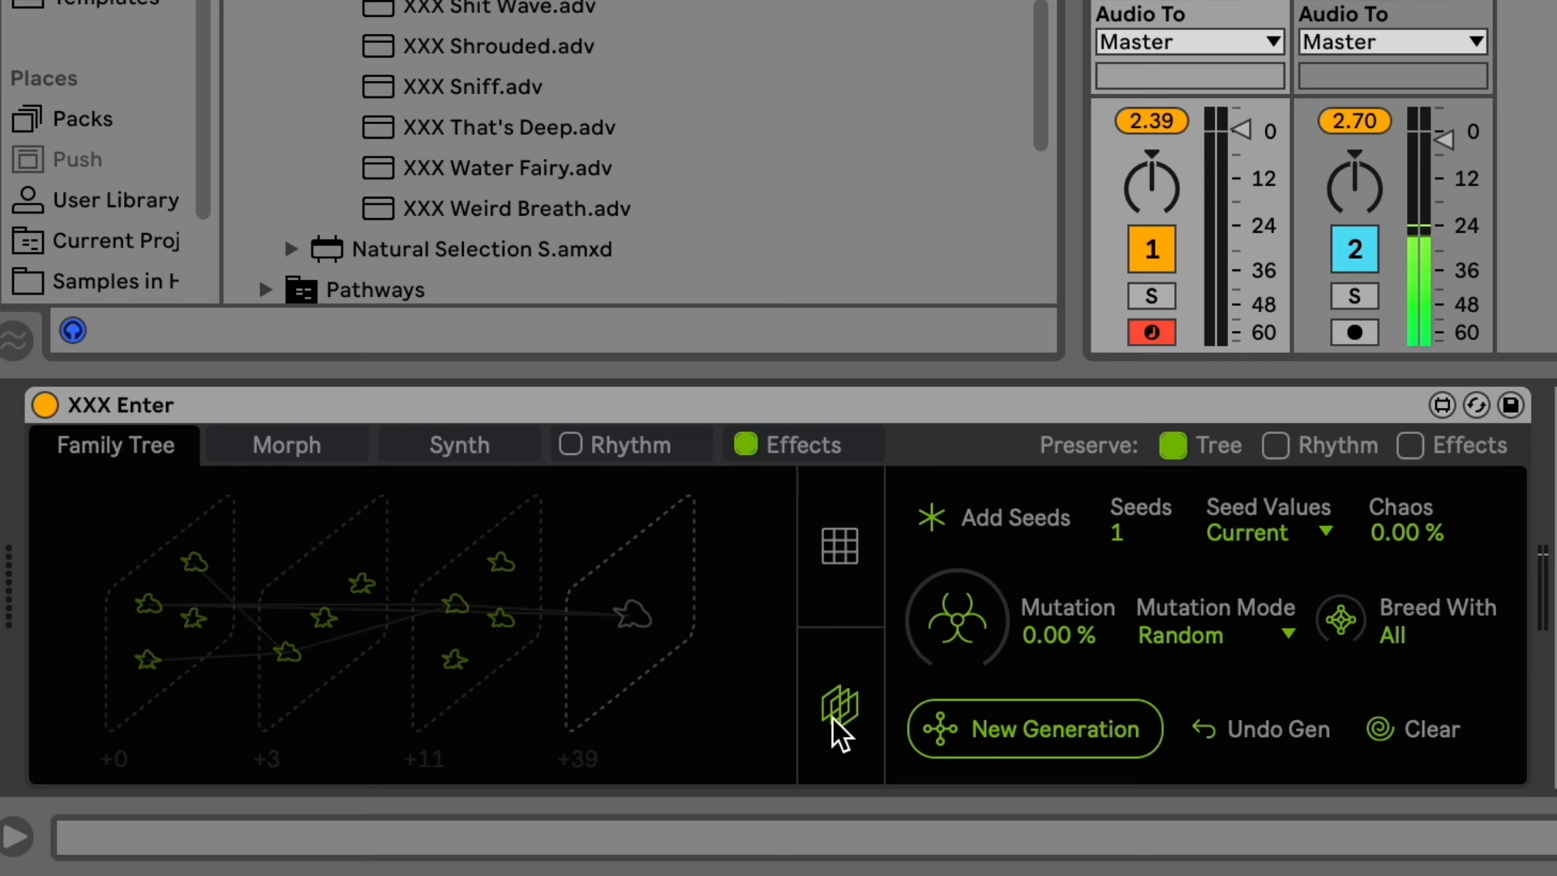
left_click(478, 623)
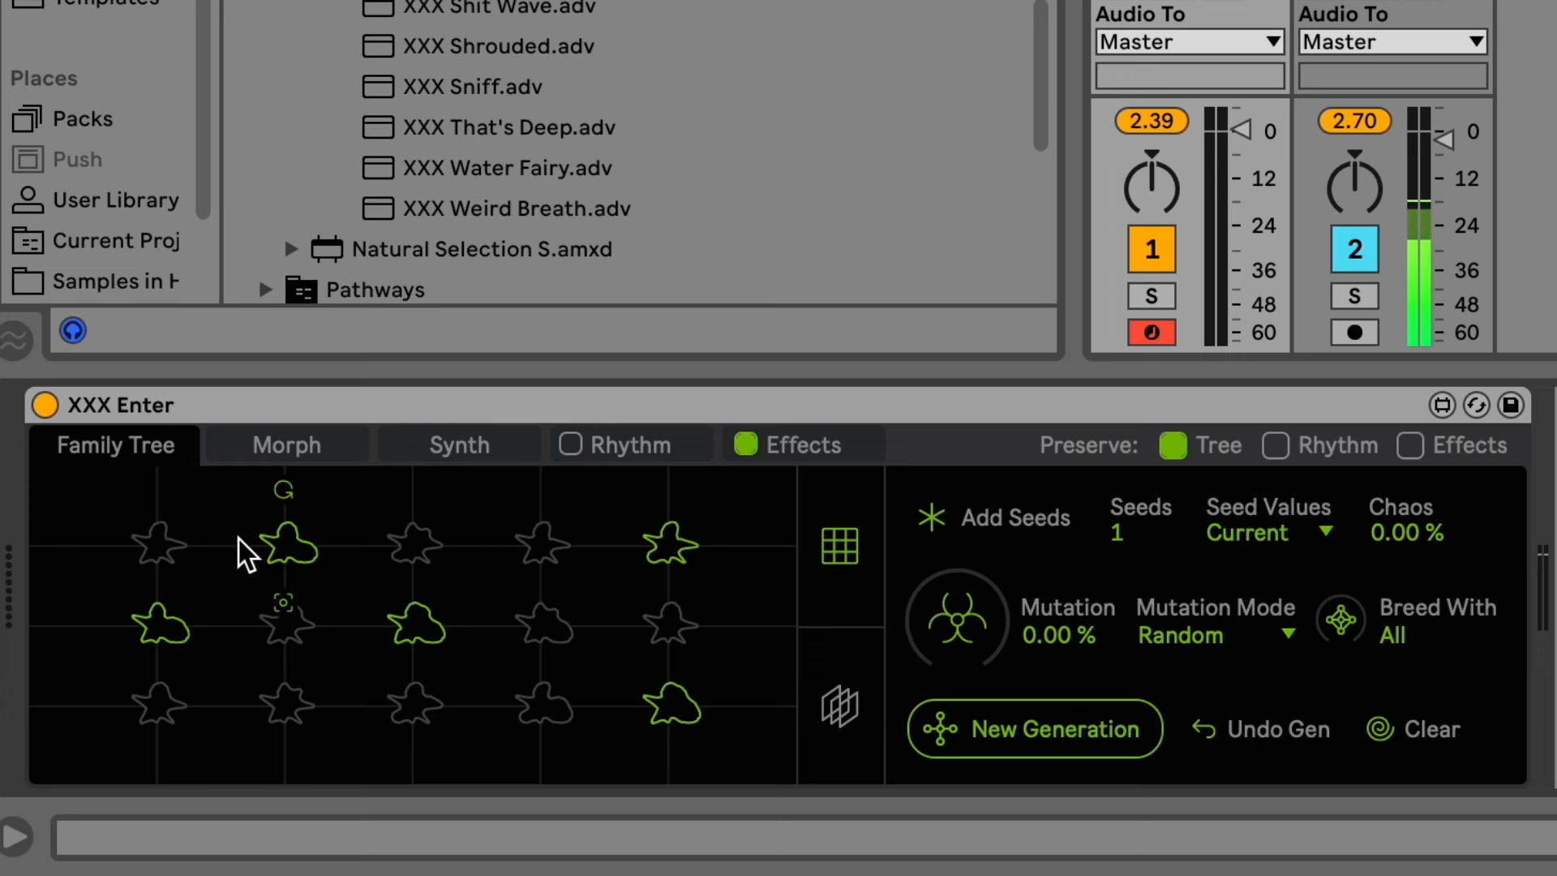
left_click(855, 713)
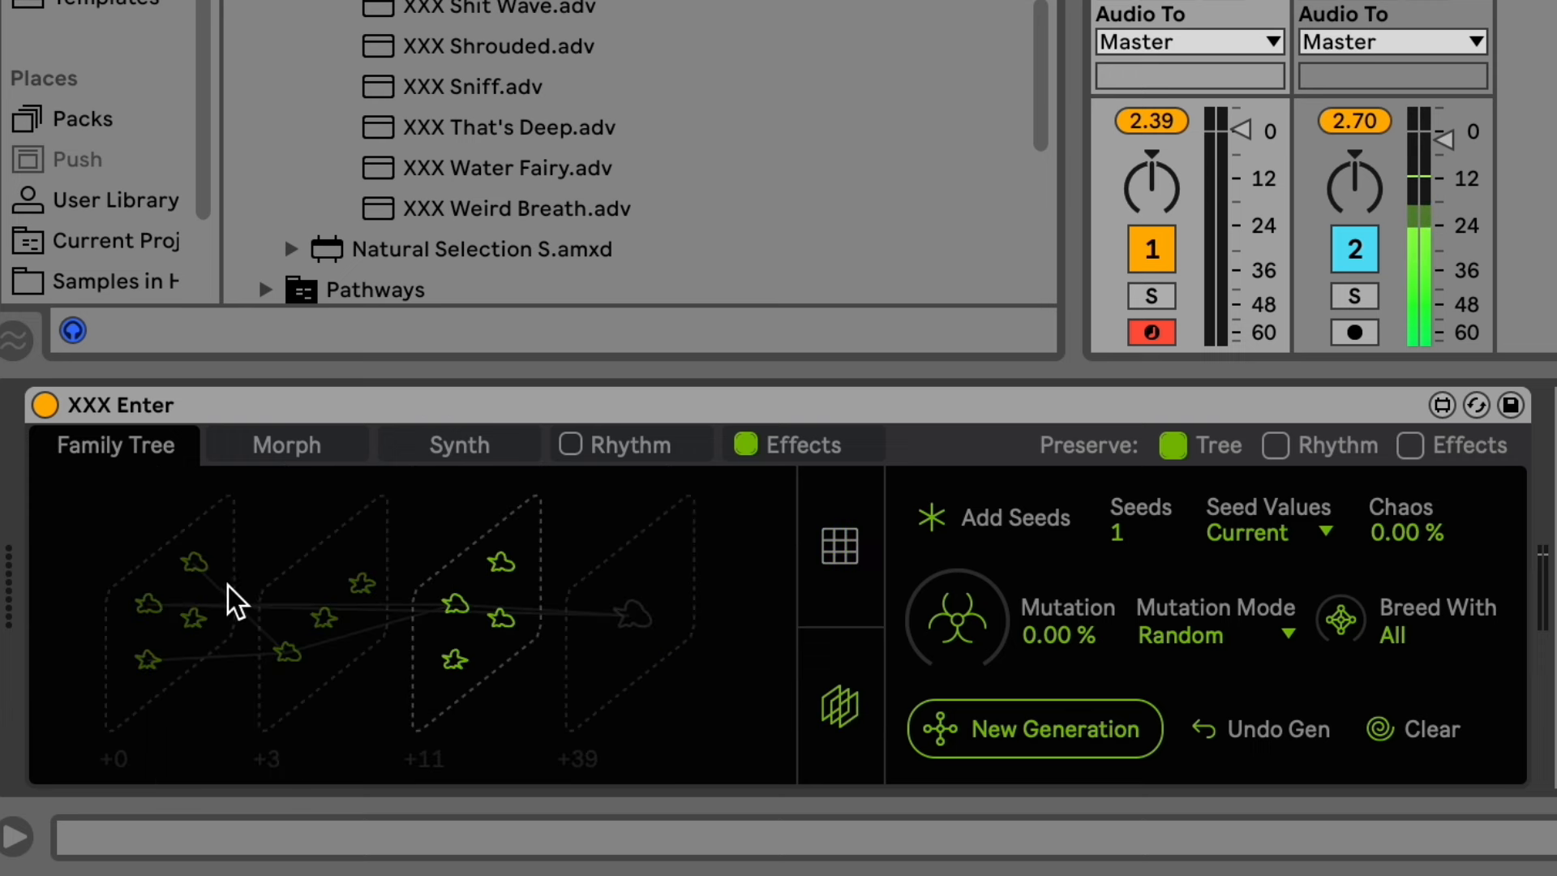
left_click(311, 651)
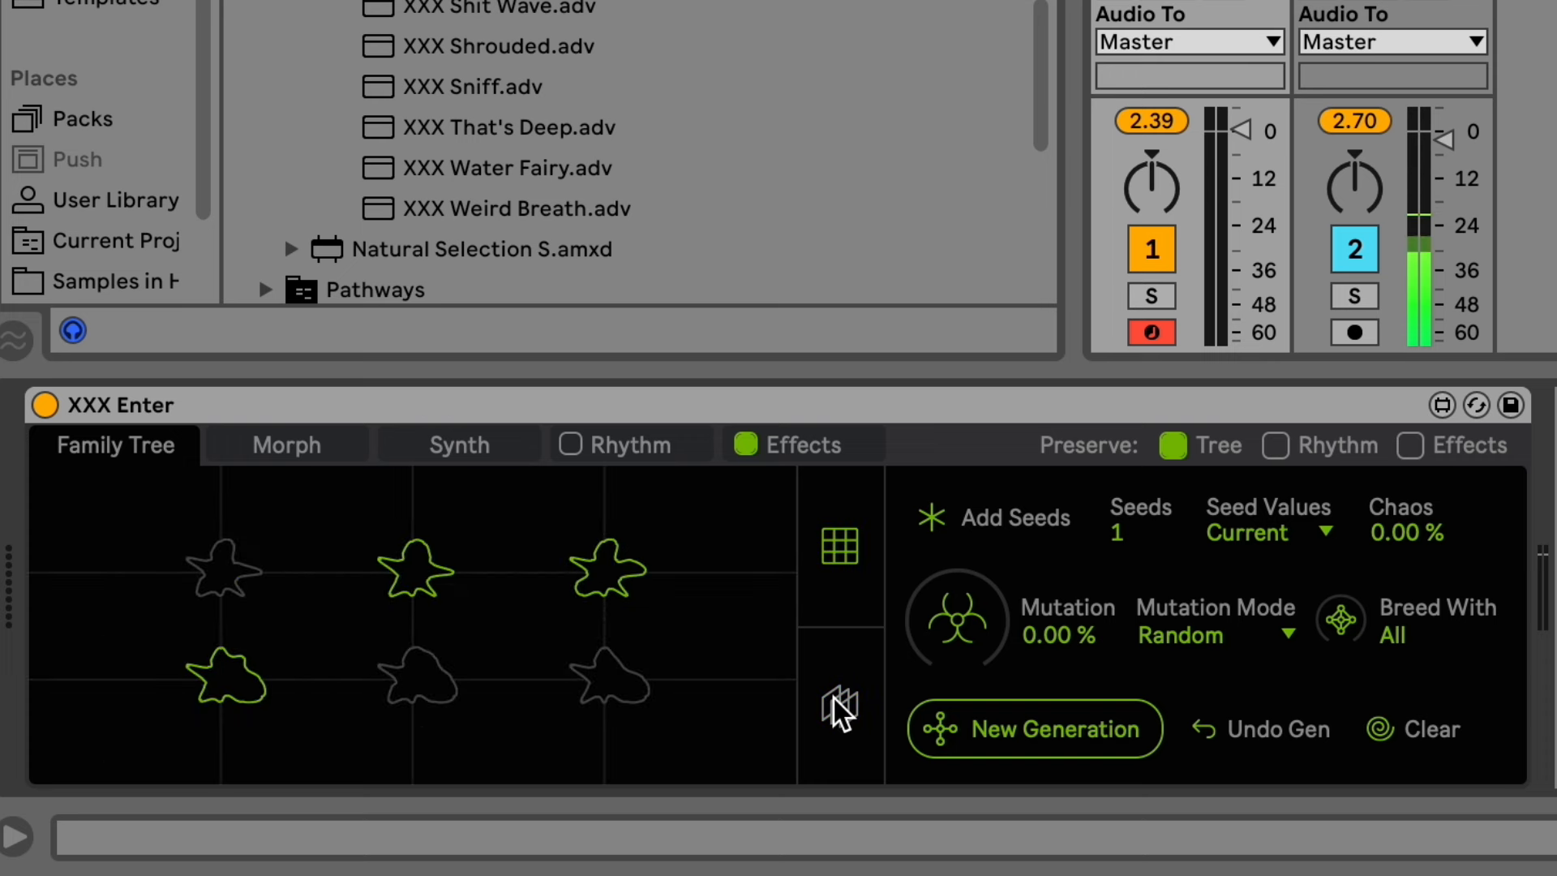
Open the seed generation, select its first seed and return to the overview of all generations.
left_click(833, 661)
left_click(320, 603)
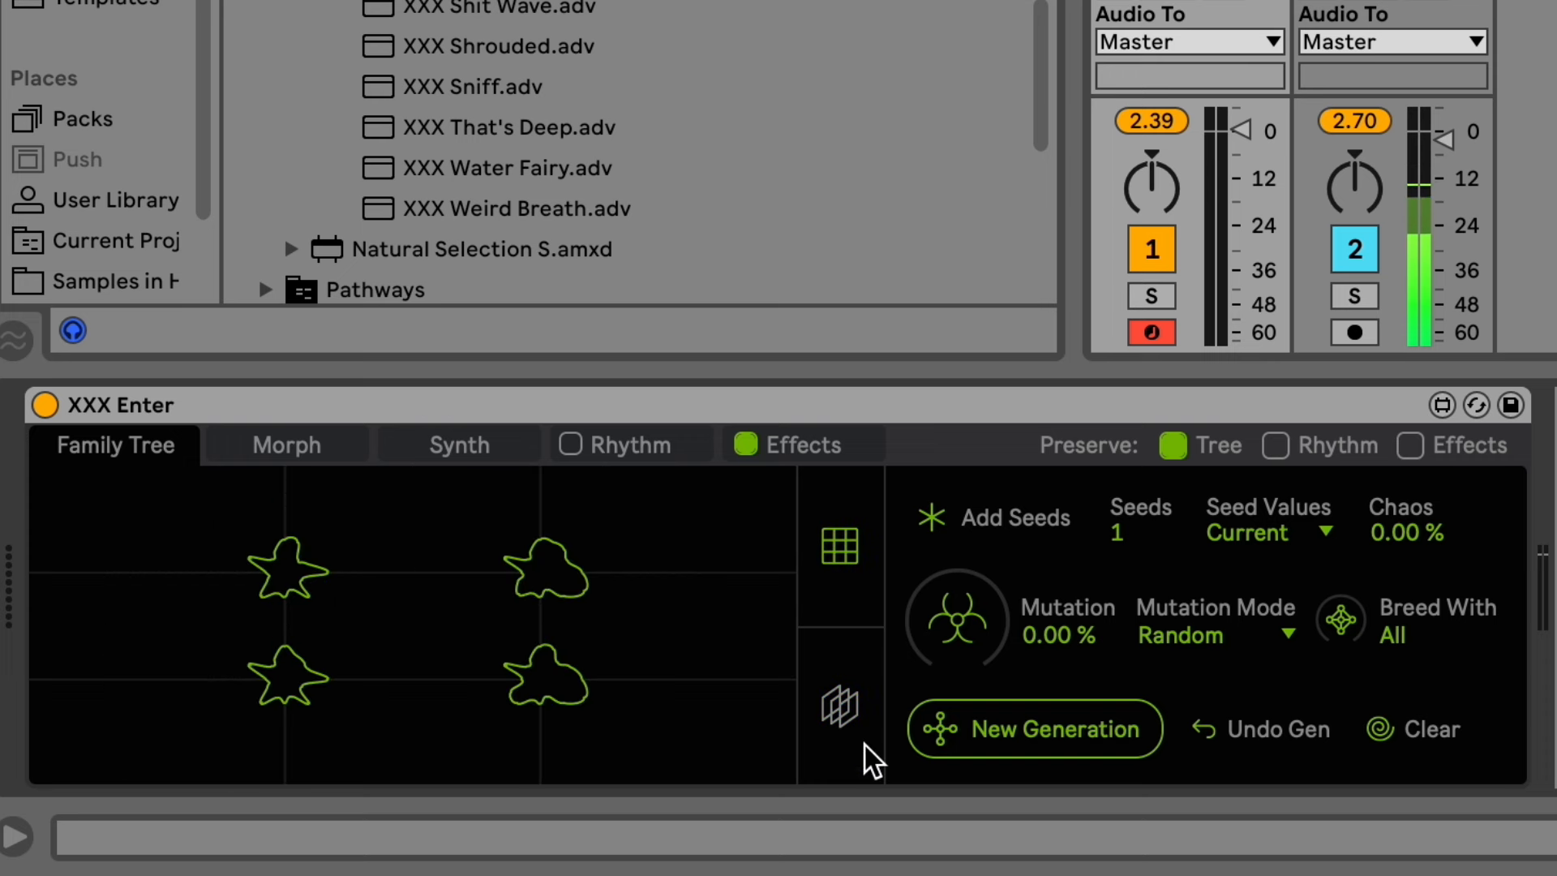
mouse_move(545, 566)
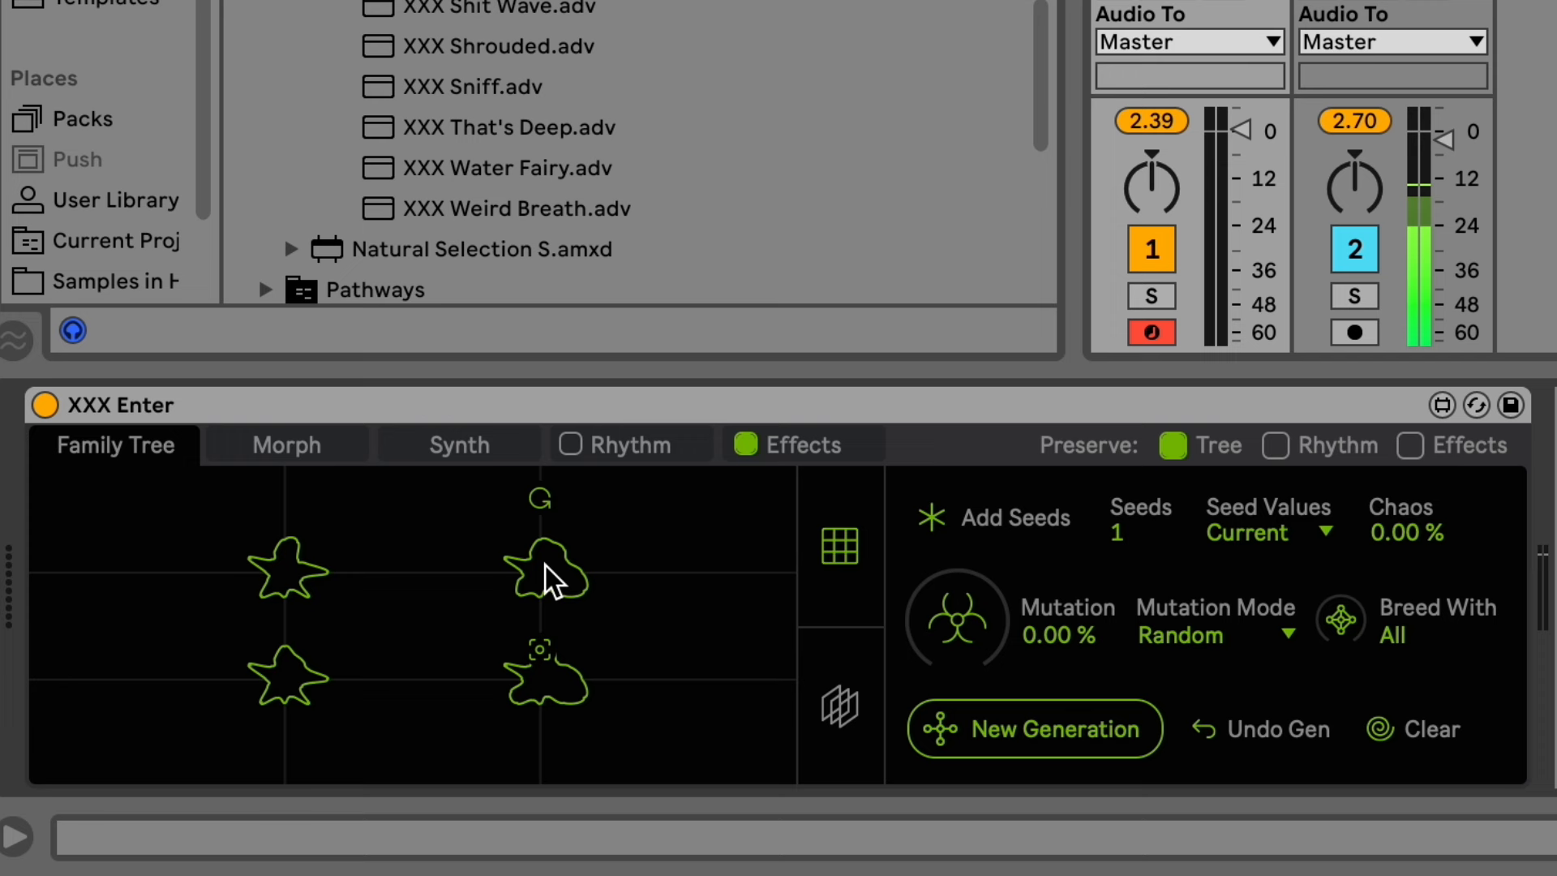
left_click(279, 566)
left_click(746, 560)
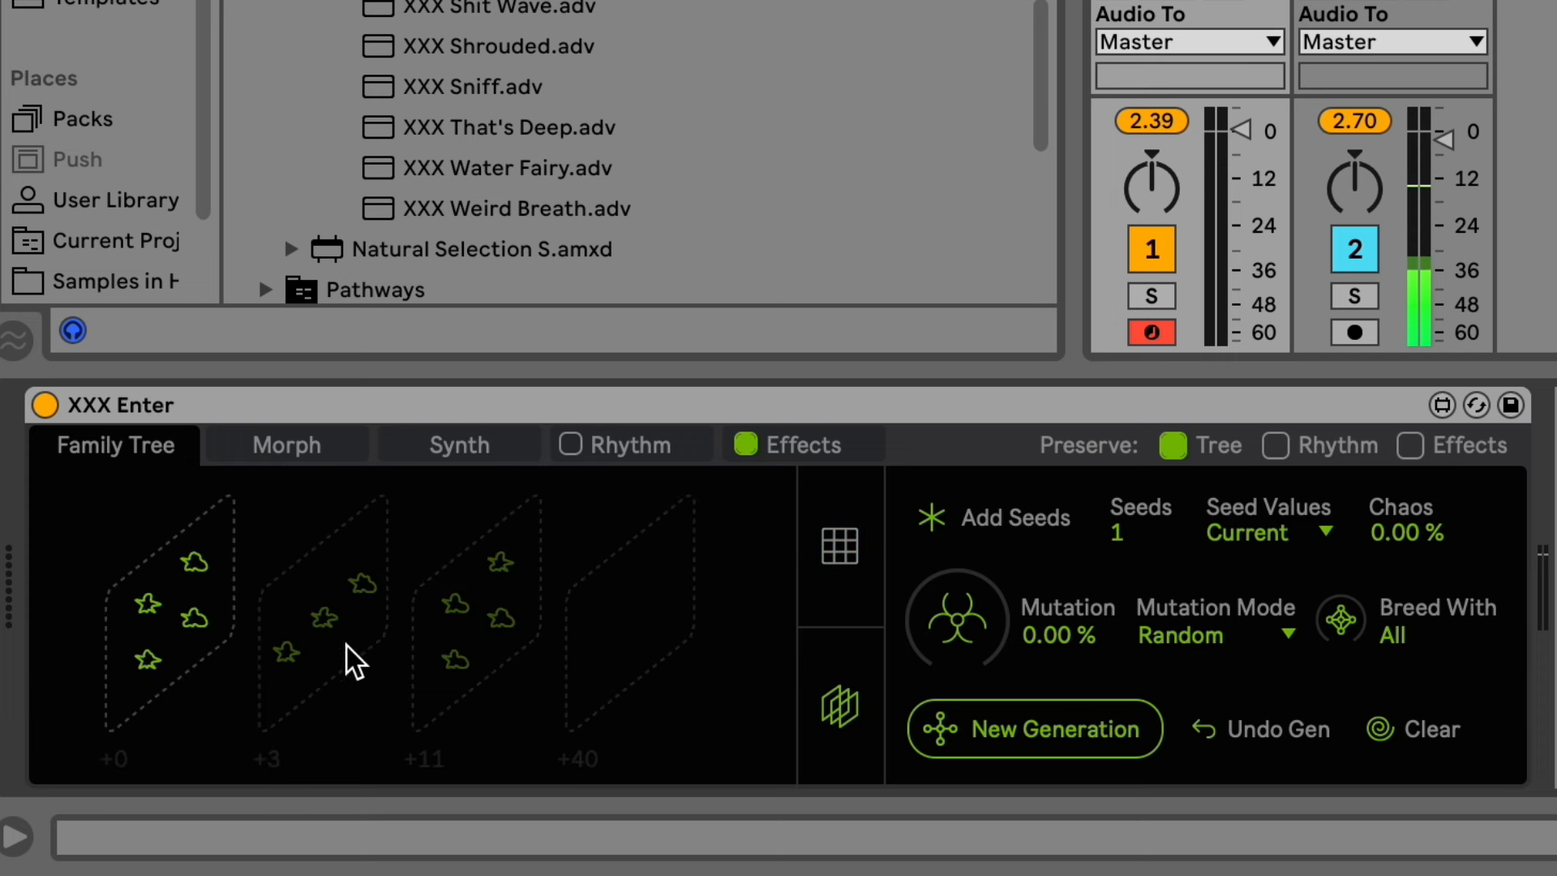
Select an offspring in the third, second and fourth generations in turn and trace its parent links in the overview.
left_click(496, 649)
left_click(484, 502)
left_click(495, 625)
left_click(348, 585)
left_click(349, 586)
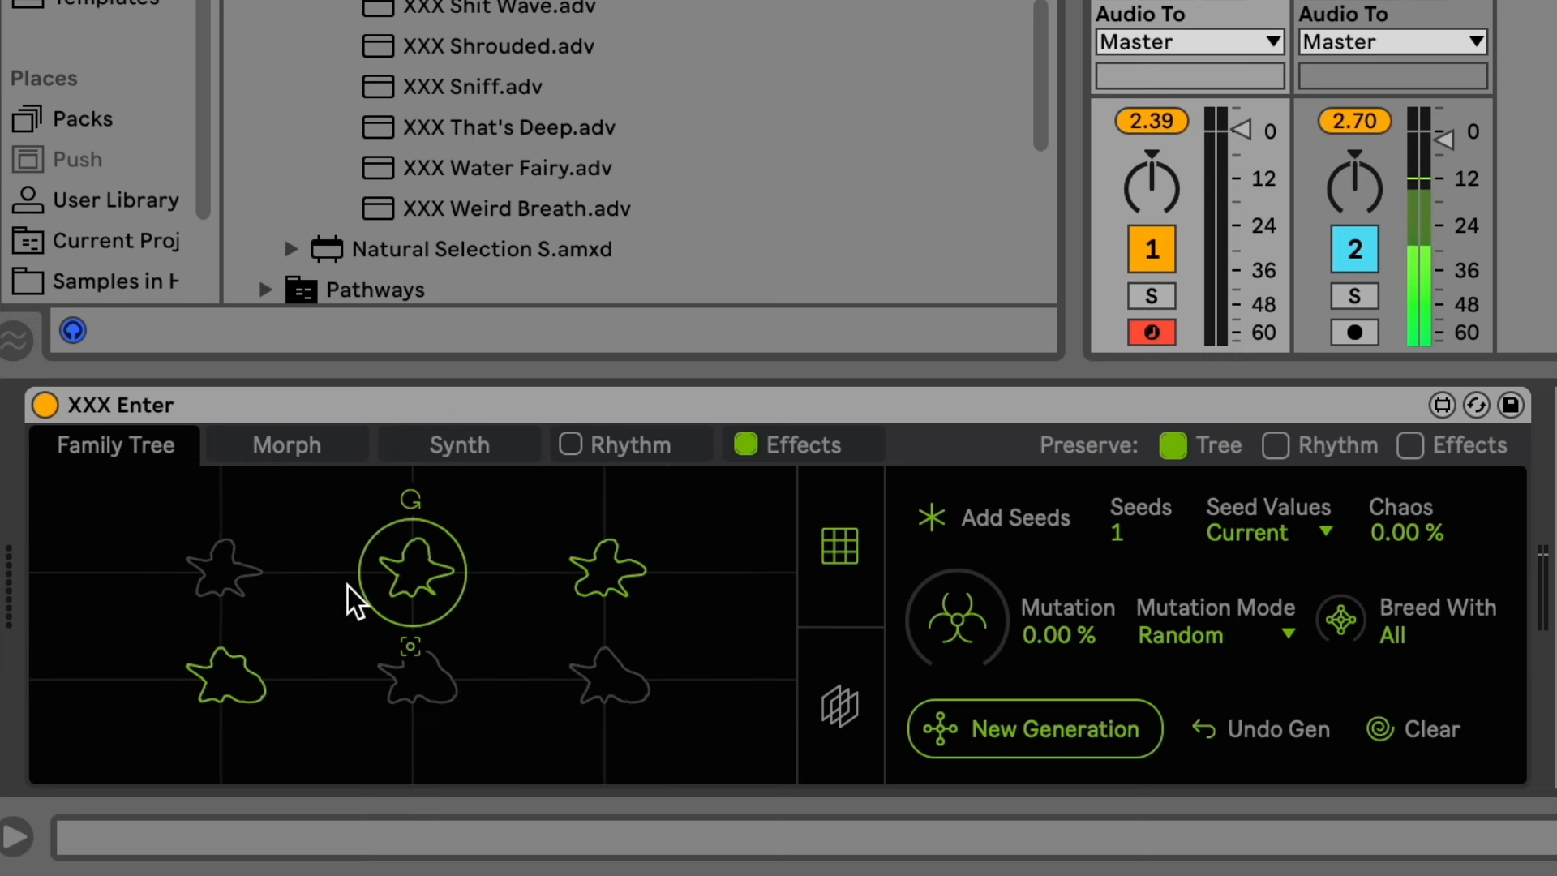
left_click(346, 587)
left_click(646, 632)
mouse_move(530, 615)
left_click(766, 570)
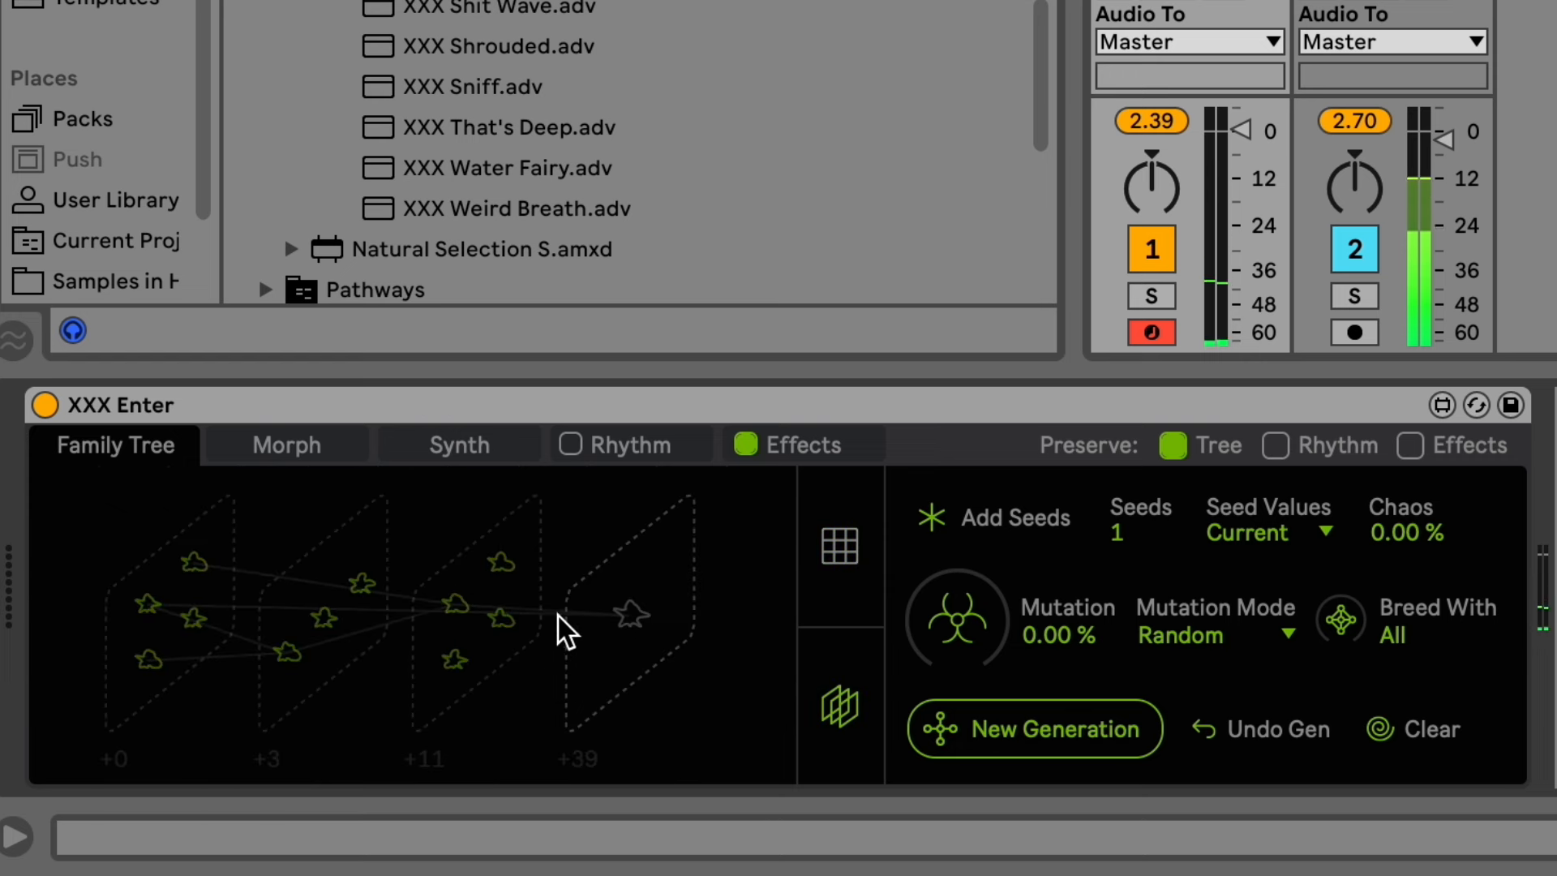
In the third generation, audition marked offspring and remove the breeding mark from the second row's first offspring.
left_click(460, 603)
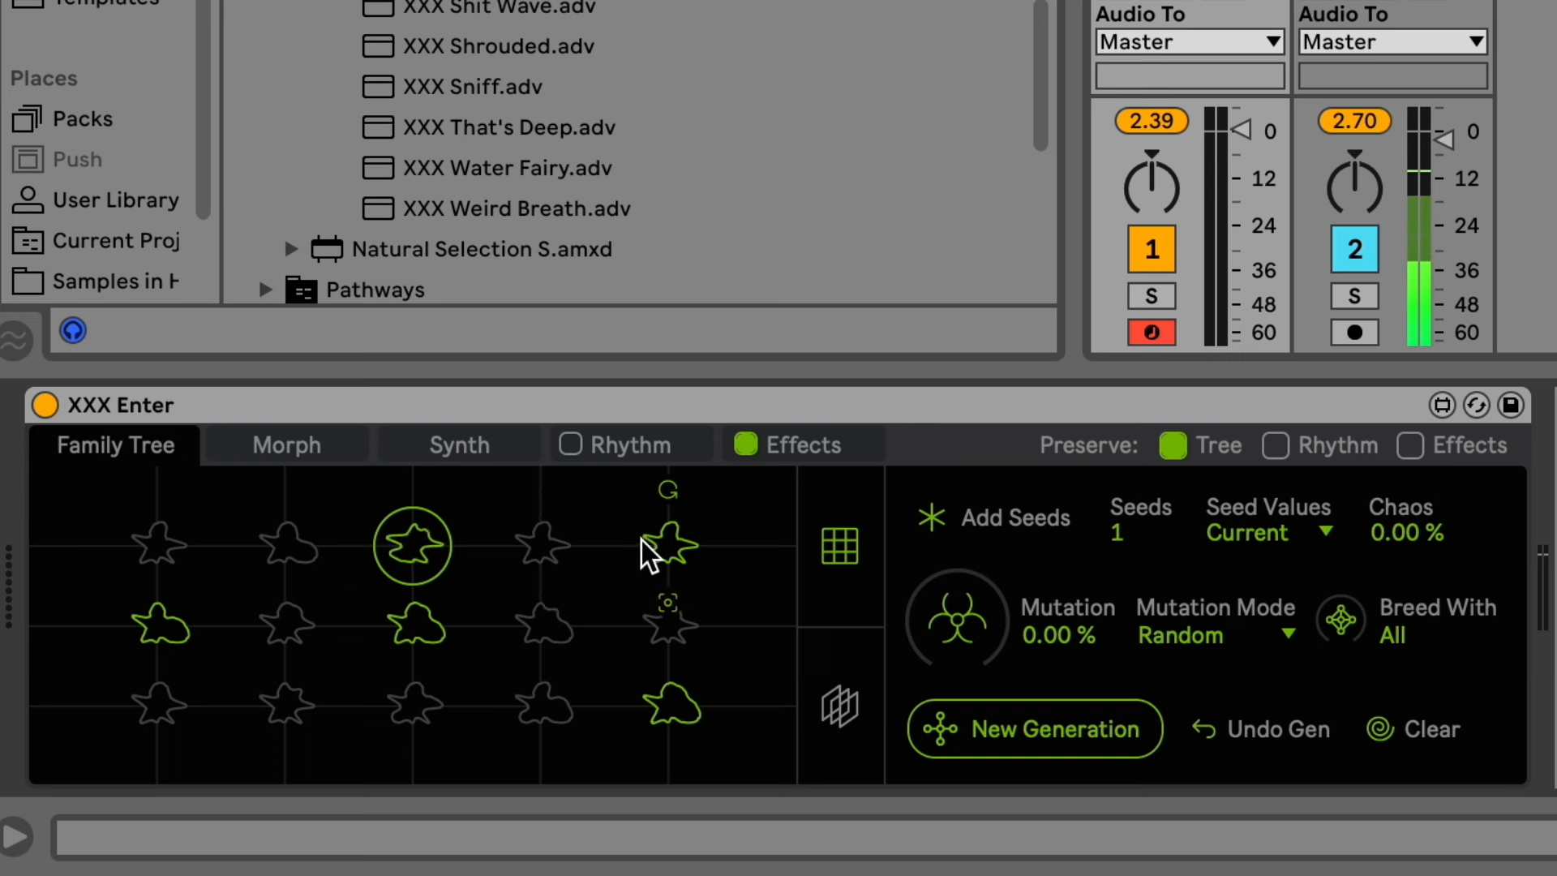
left_click(422, 543)
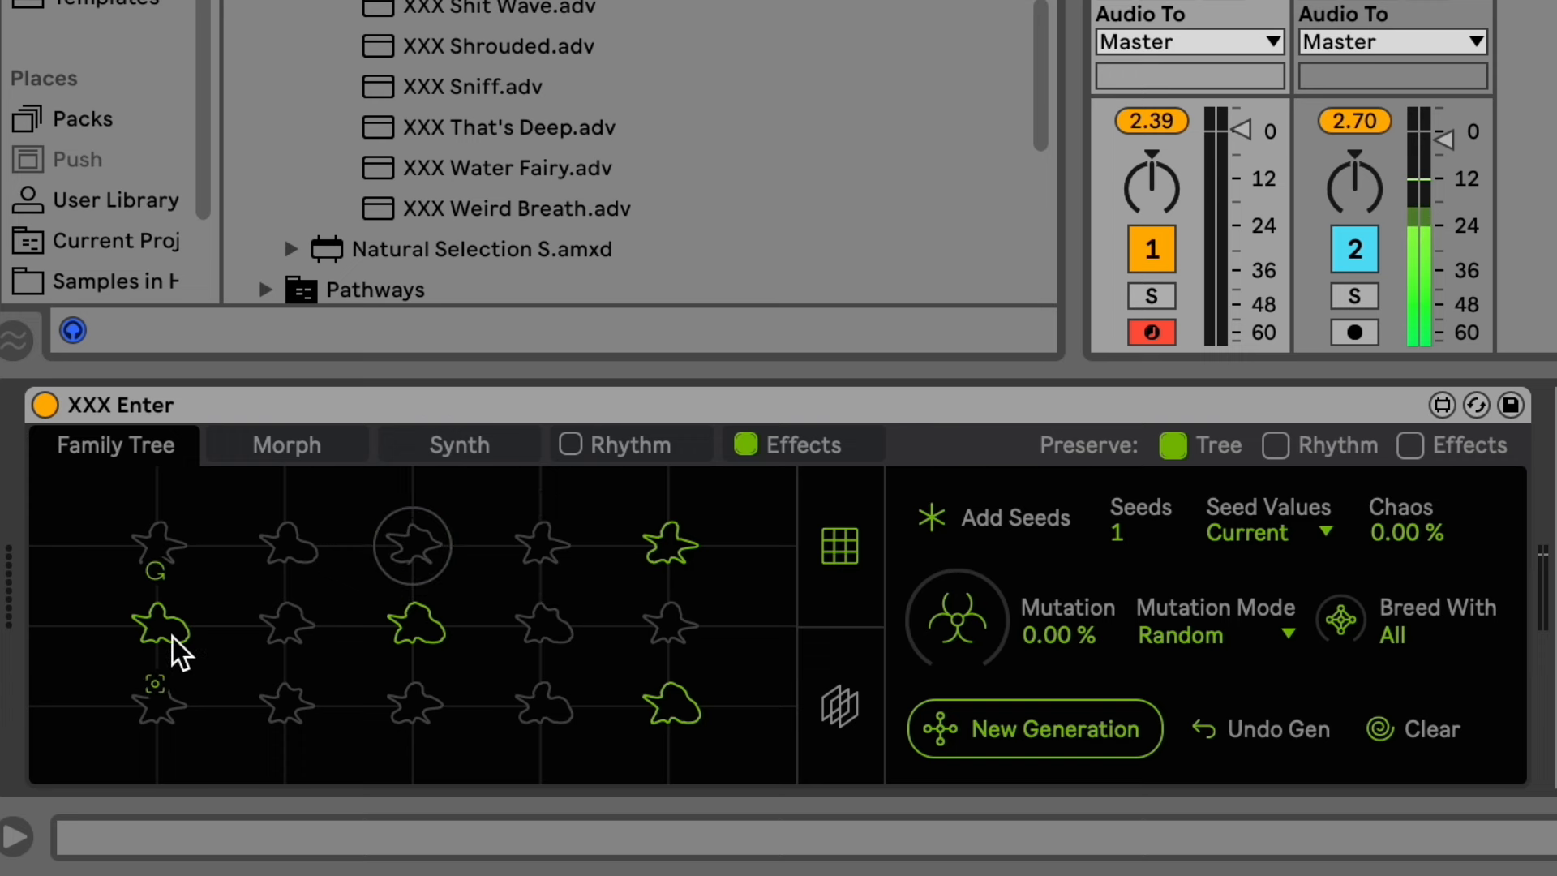
left_click(434, 624)
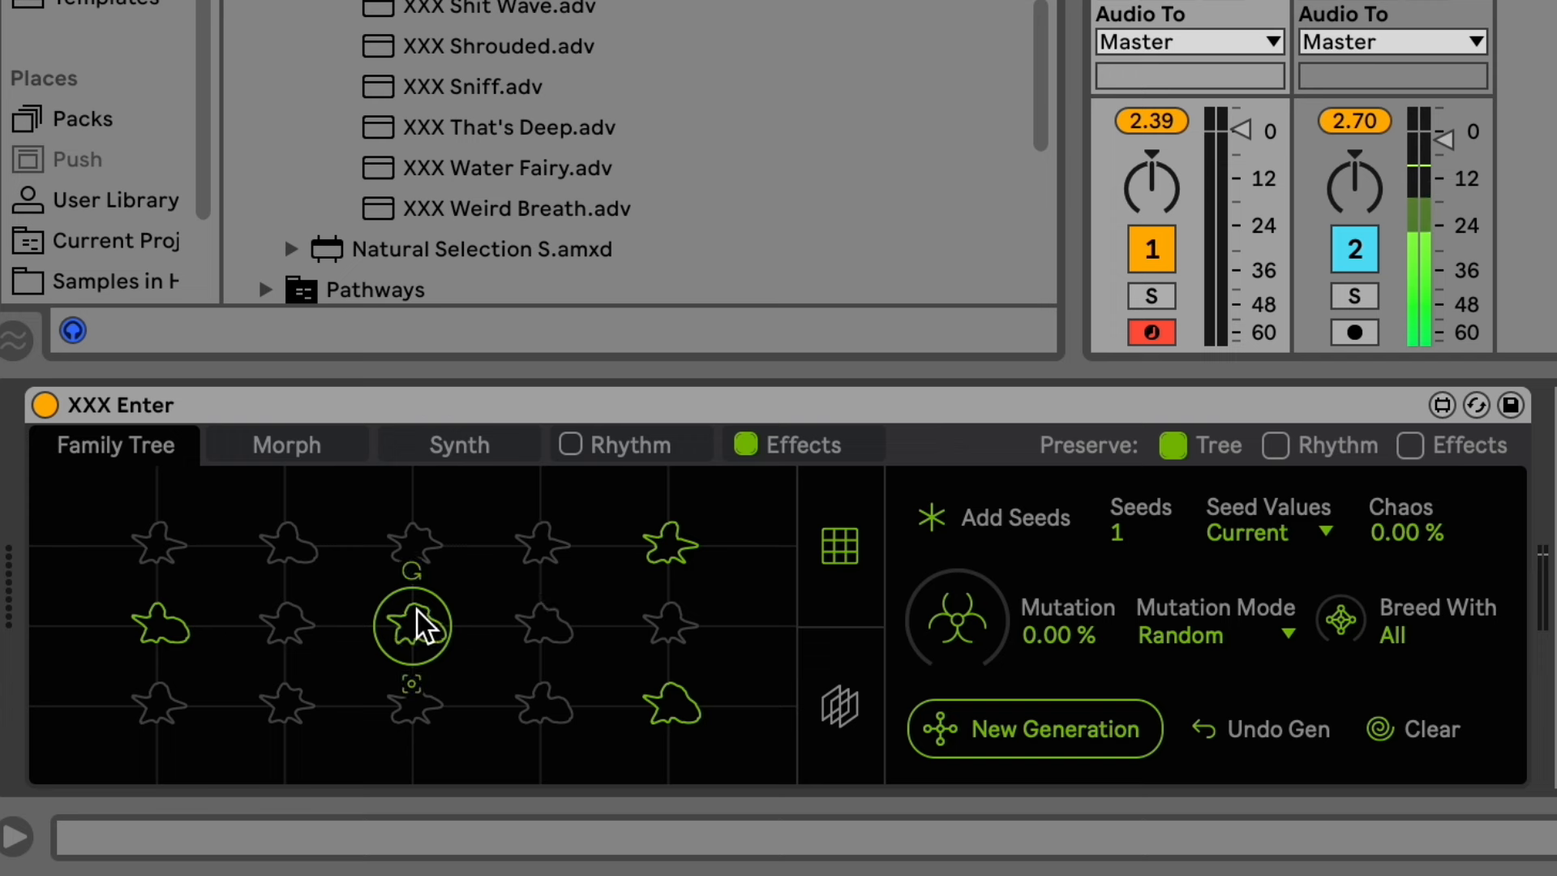
left_click(416, 619)
left_click(146, 628)
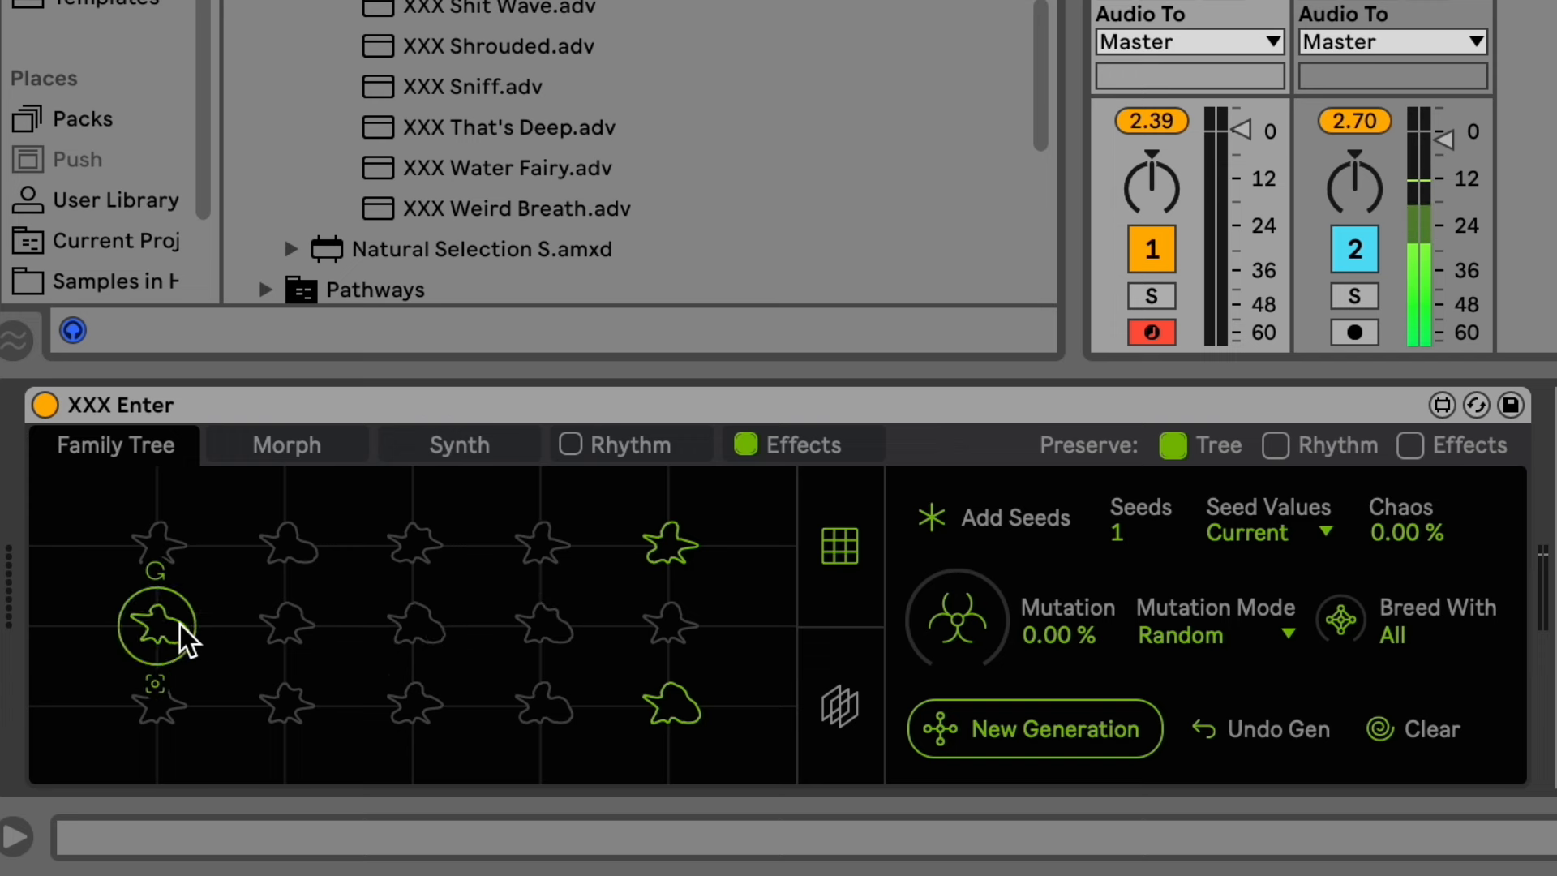
left_click(410, 624)
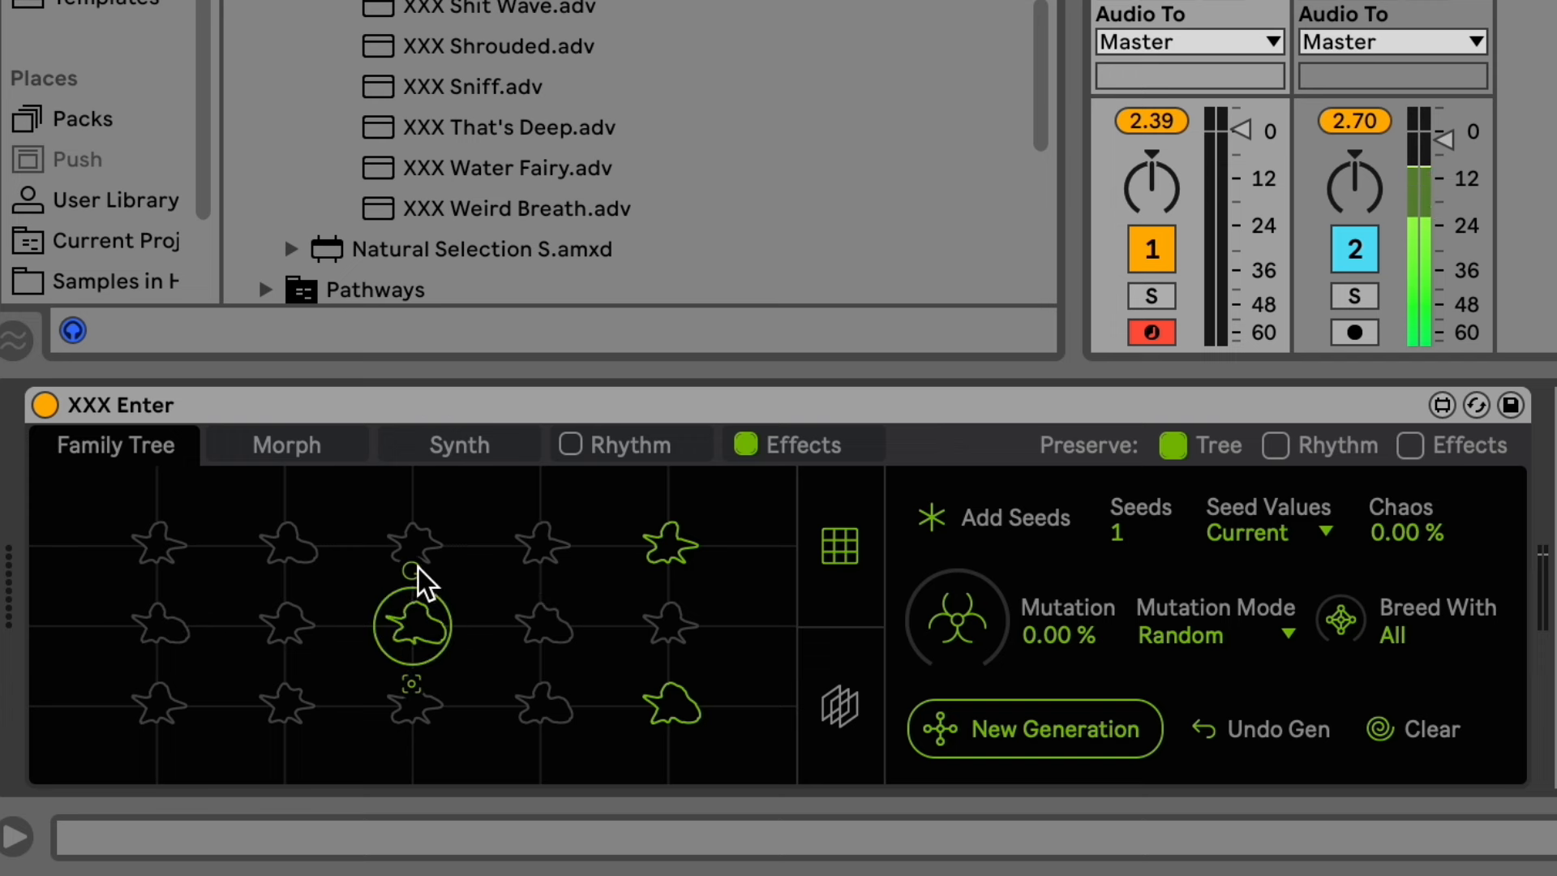
Mark the first row's third offspring for breeding and audition the second row's third and fourth offspring, keeping the third marked.
left_click(425, 540)
left_click(423, 626)
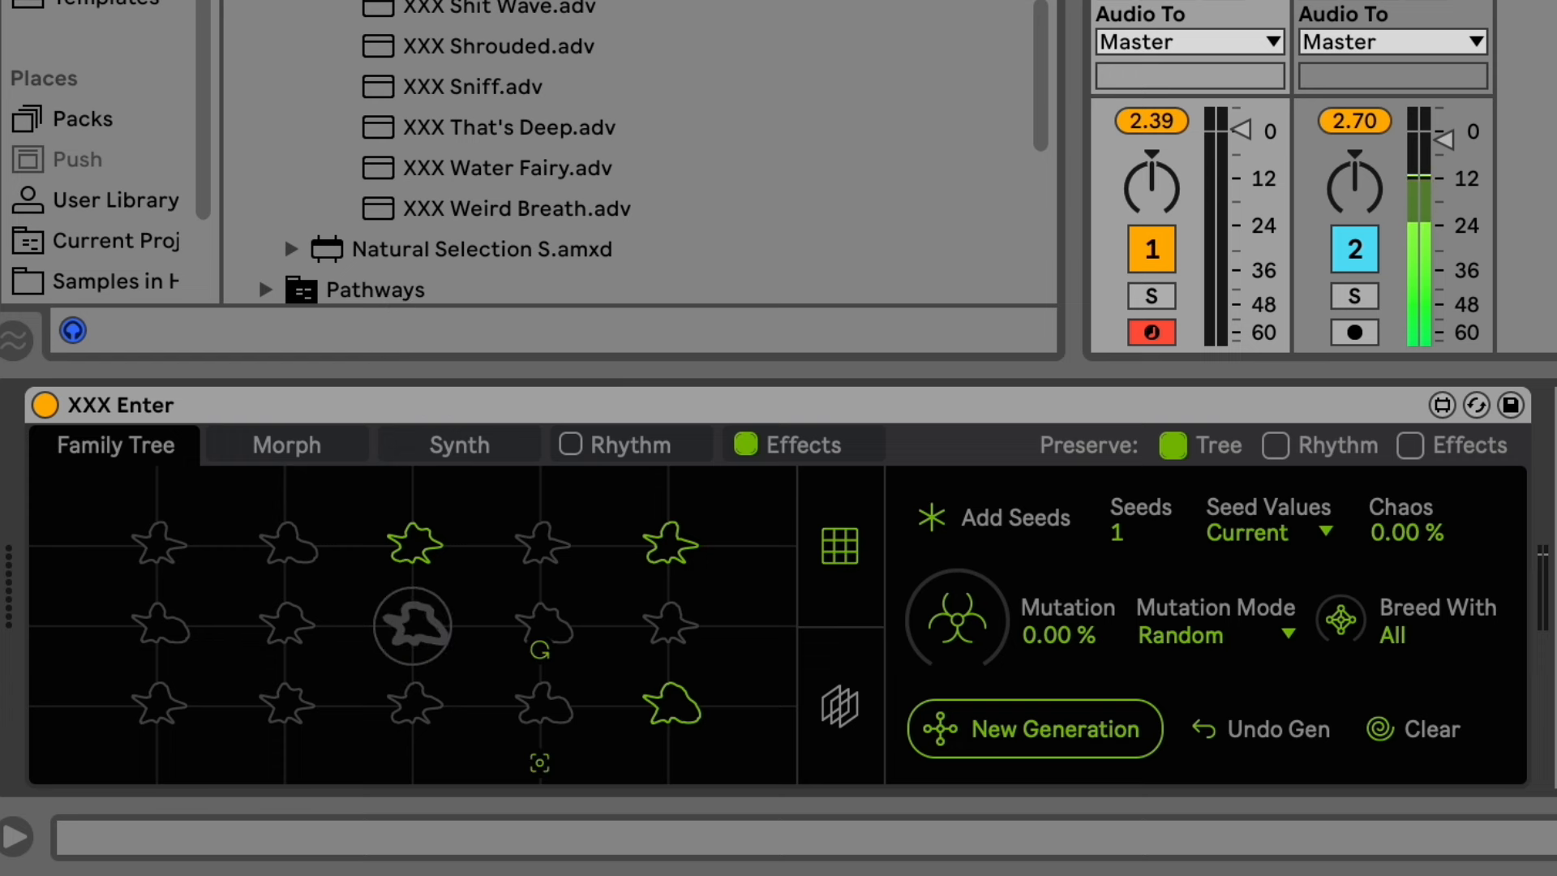
left_click(560, 625)
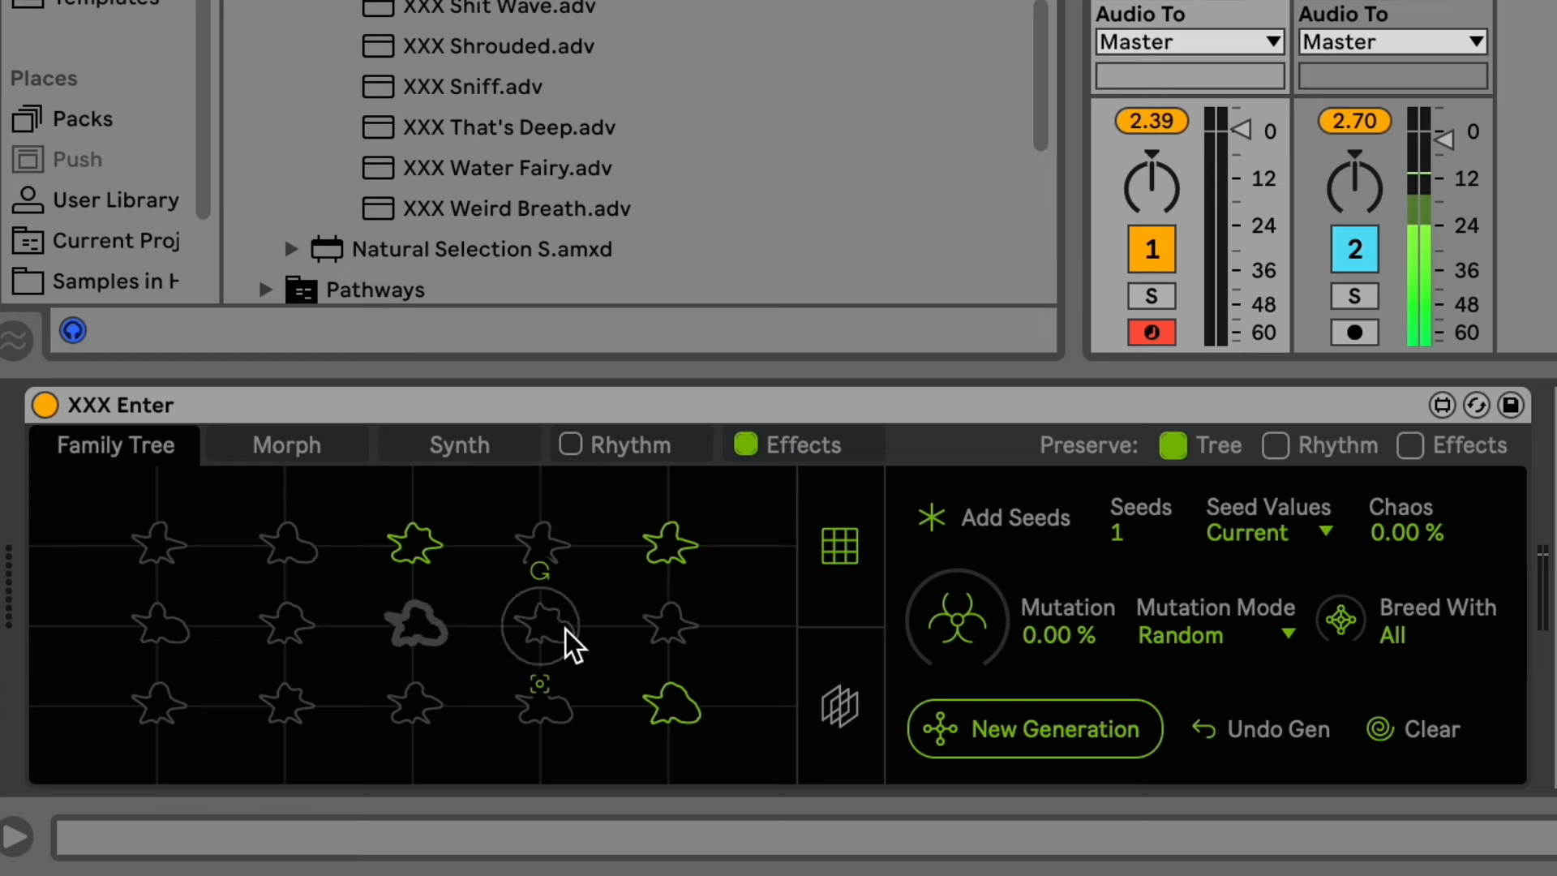
left_click(454, 634)
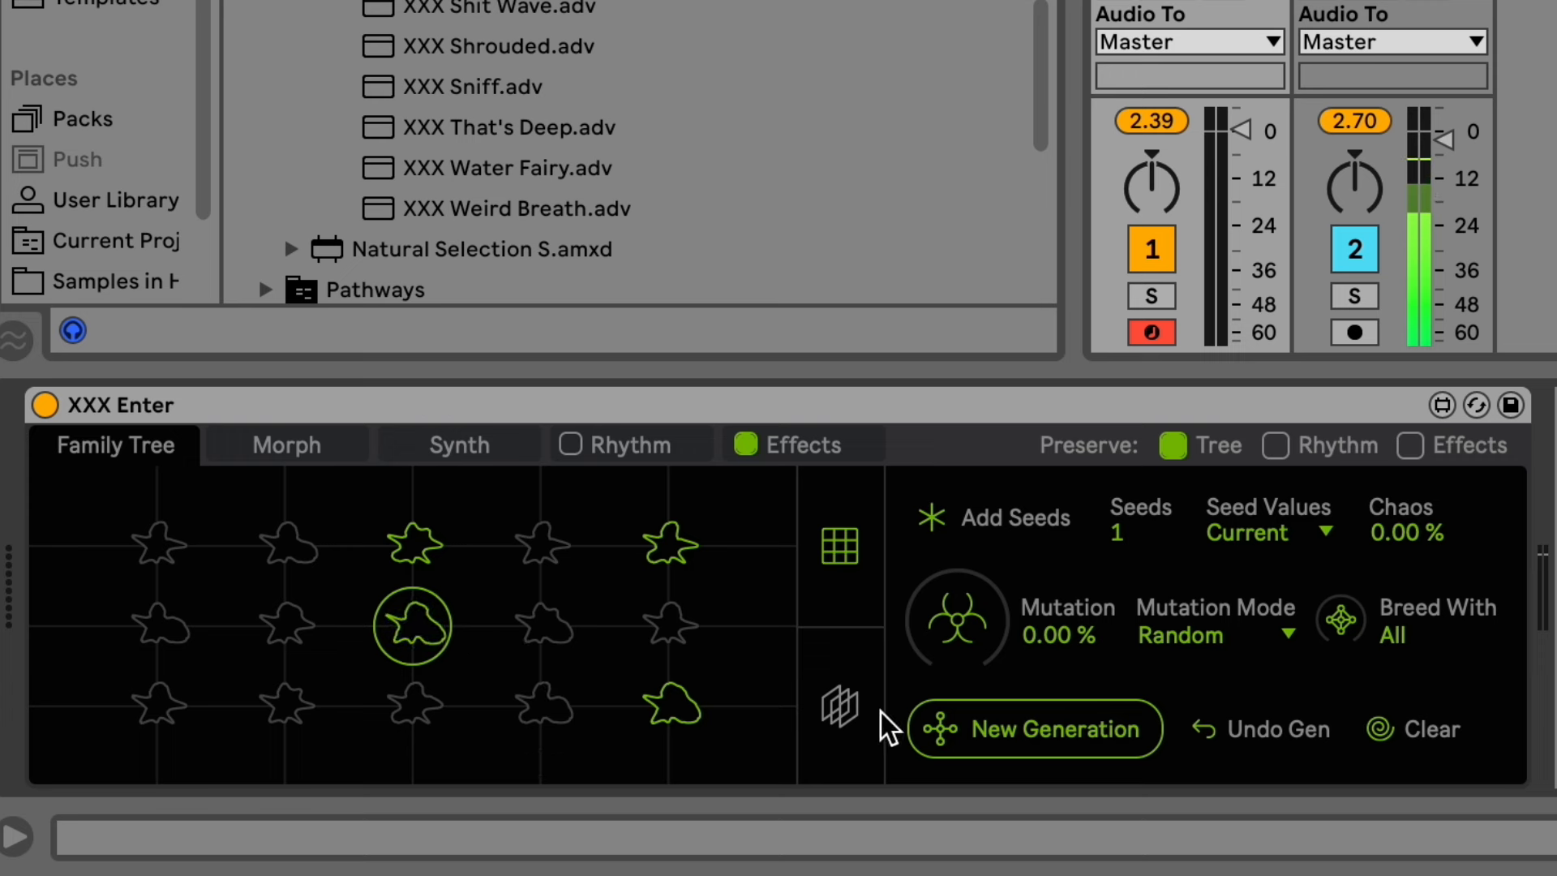
Review the fourth generation and the second generation's offspring, returning to the overview to trace their parent links.
left_click(843, 710)
left_click(654, 604)
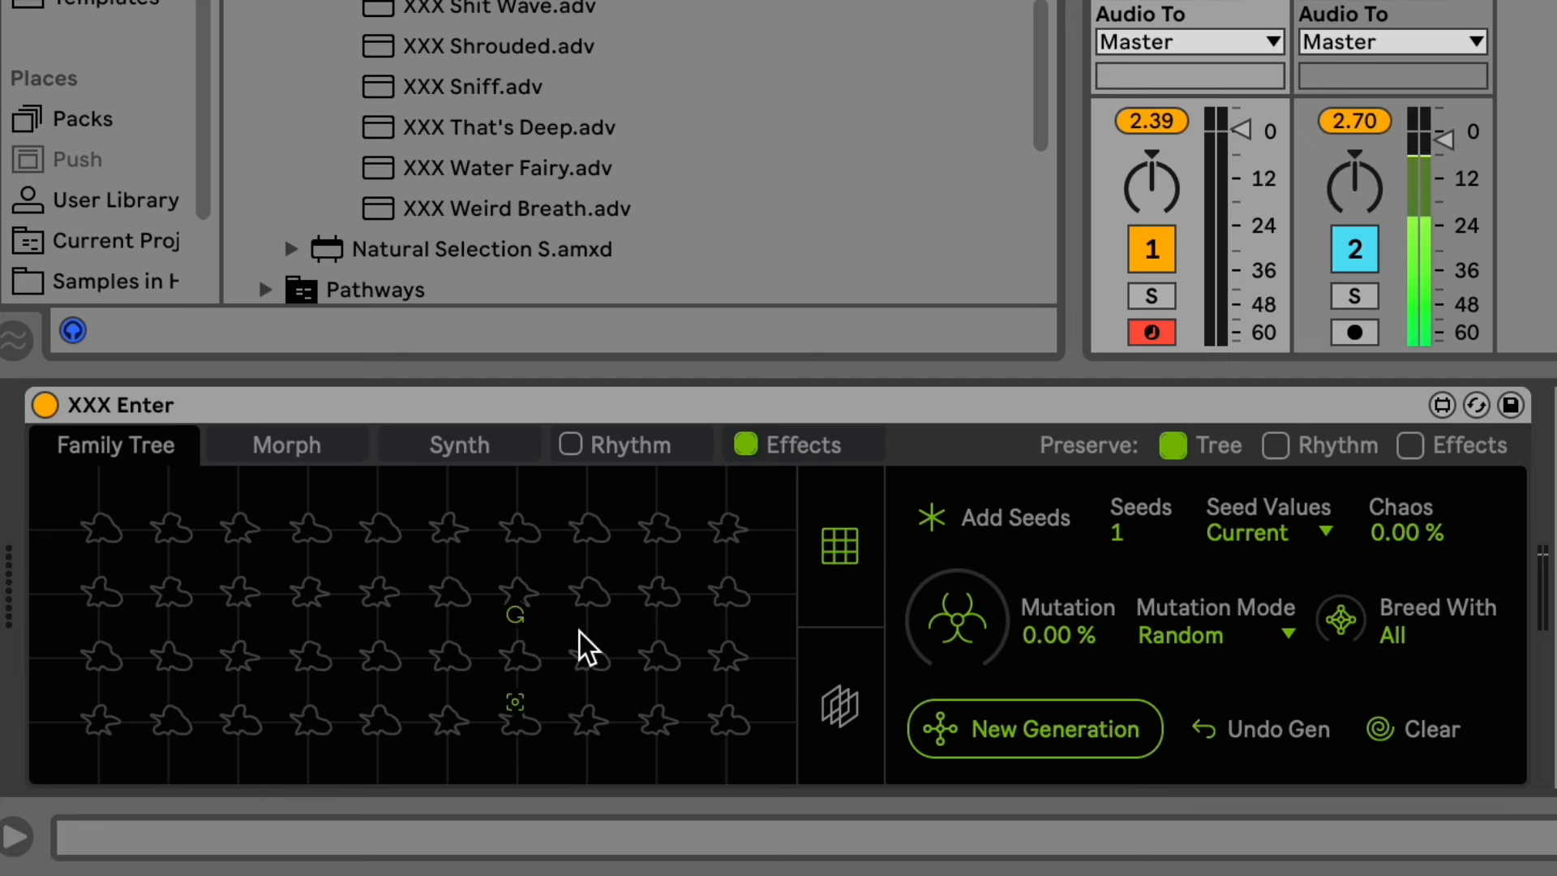
left_click(842, 704)
left_click(419, 610)
left_click(386, 587)
left_click(843, 705)
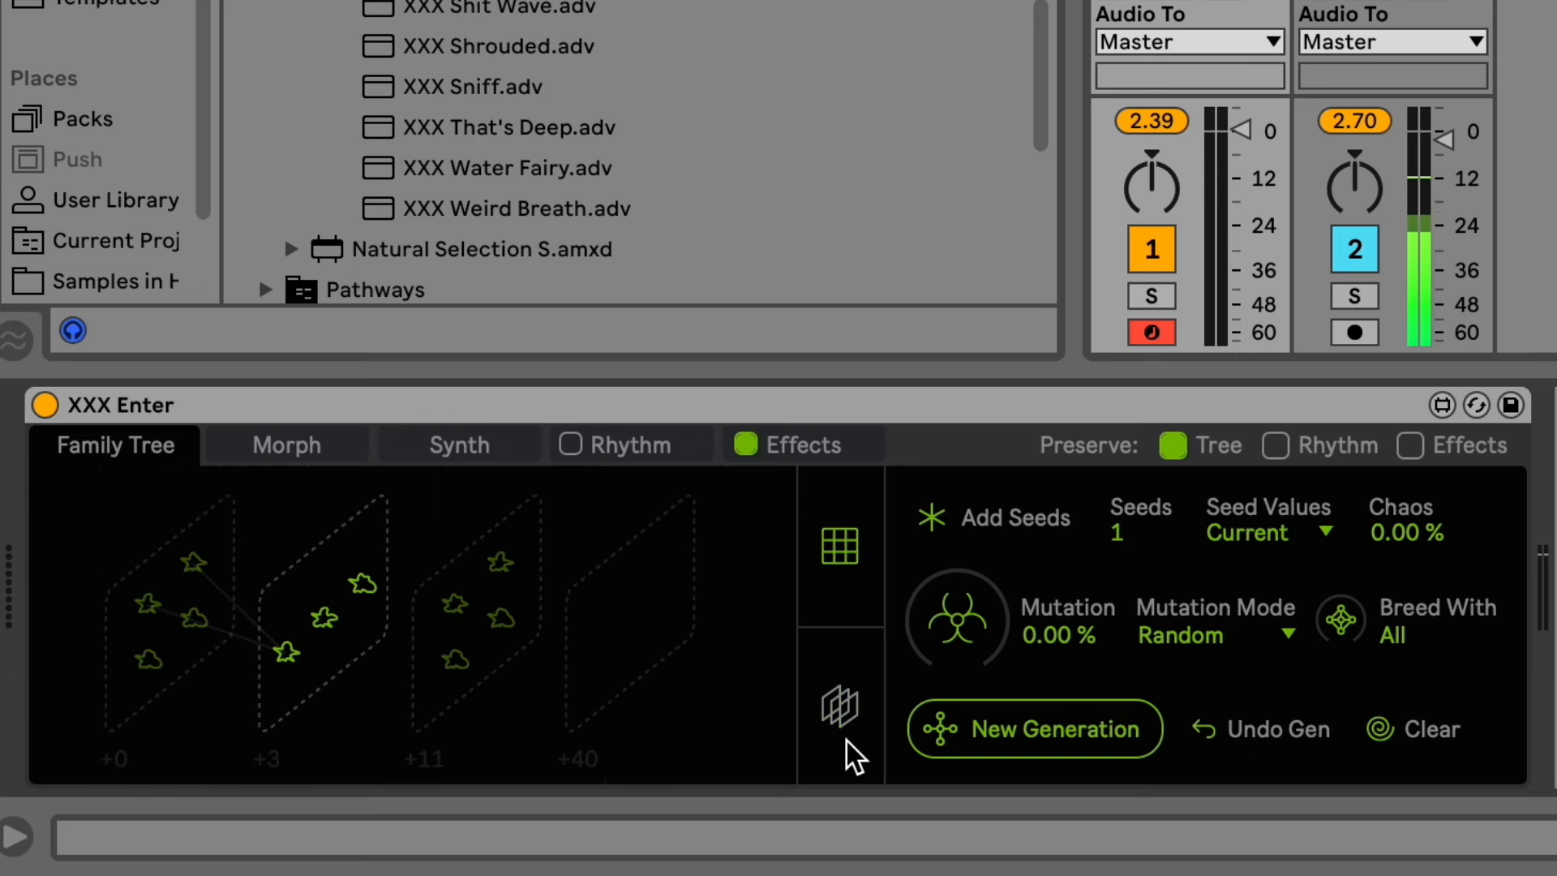
Compare the second generation's first-row third and second-row second offspring, ending with the former's parent links in the overview.
left_click(330, 609)
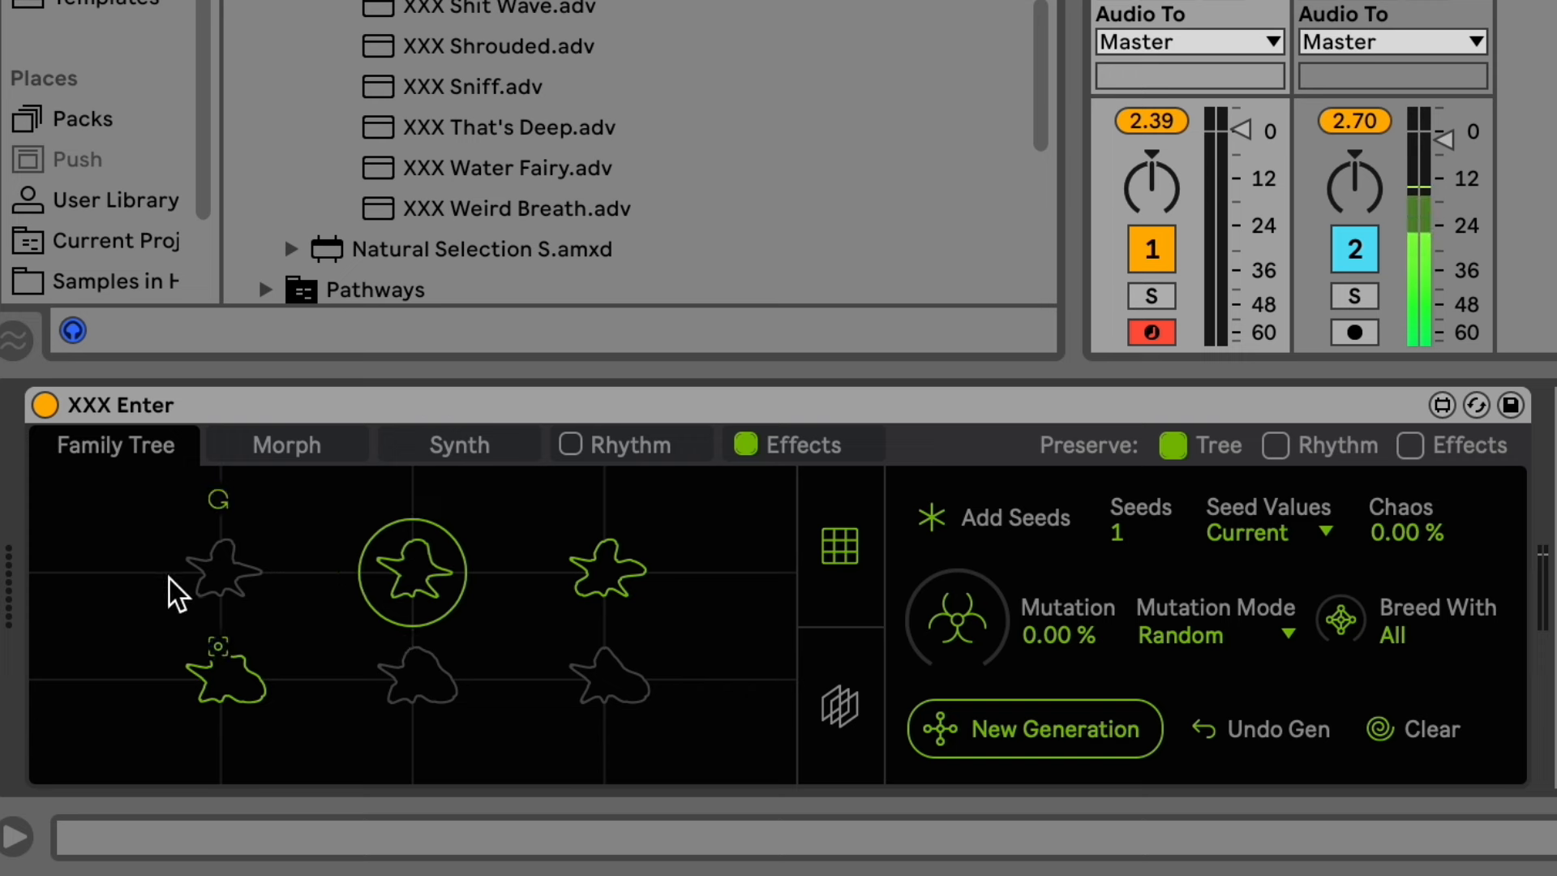
left_click(639, 585)
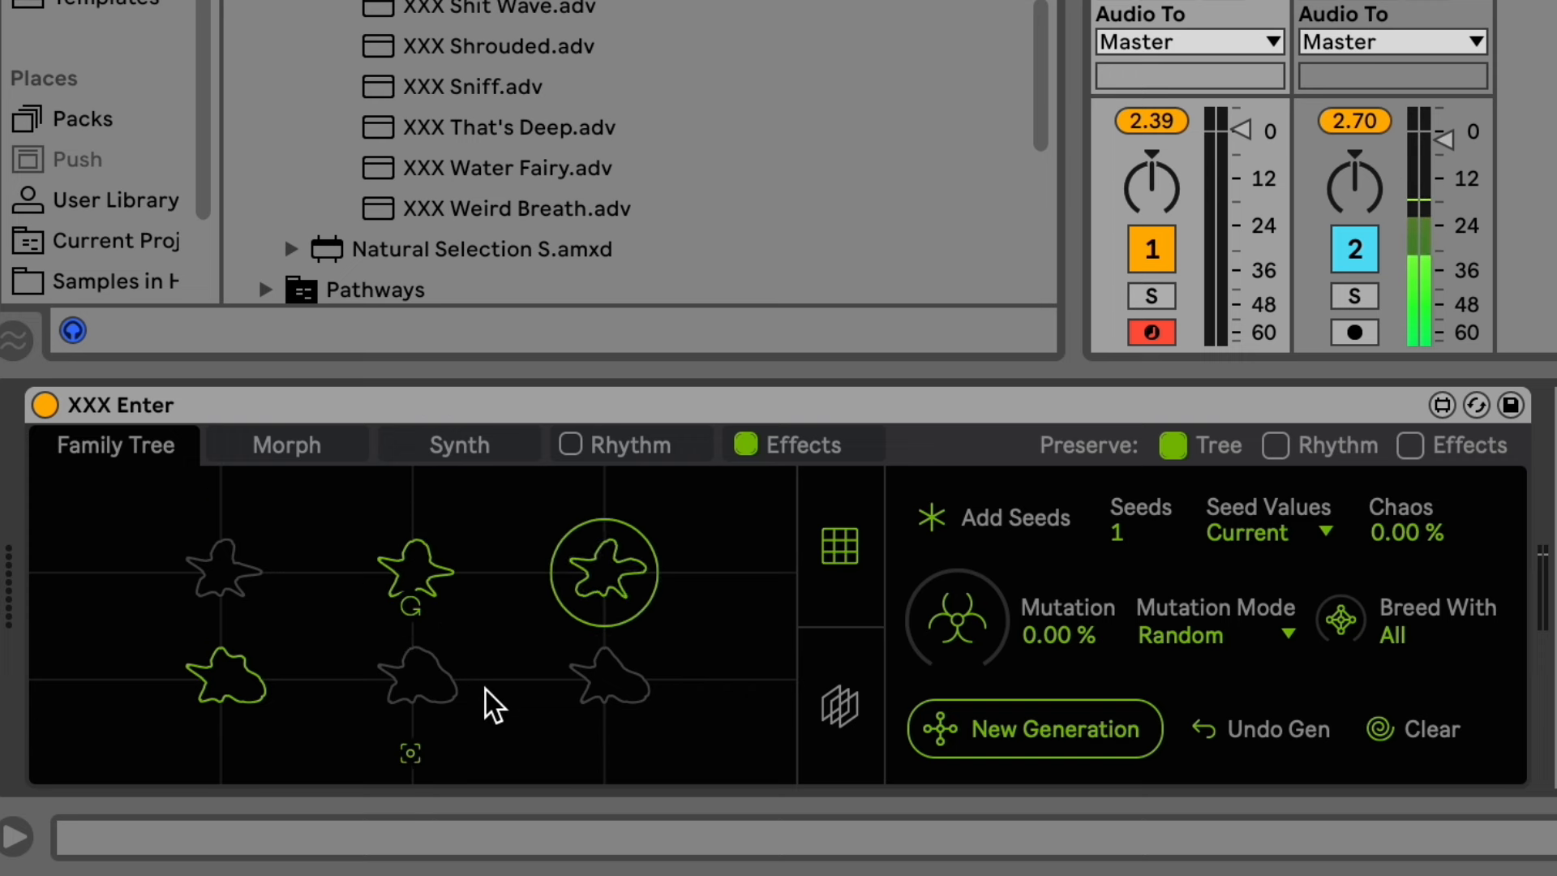
left_click(437, 670)
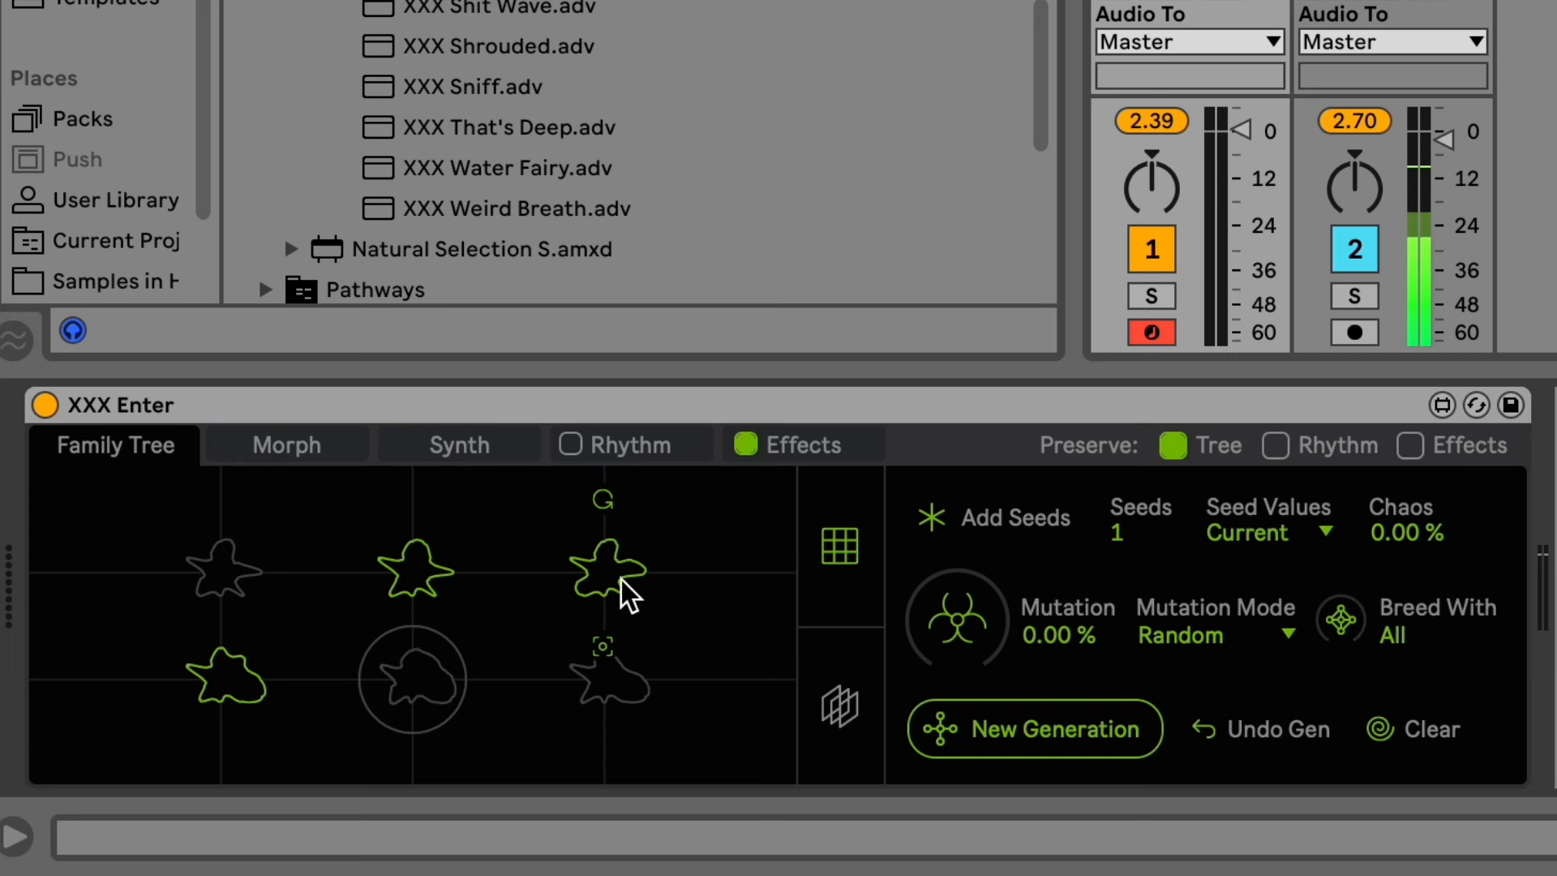
left_click(619, 559)
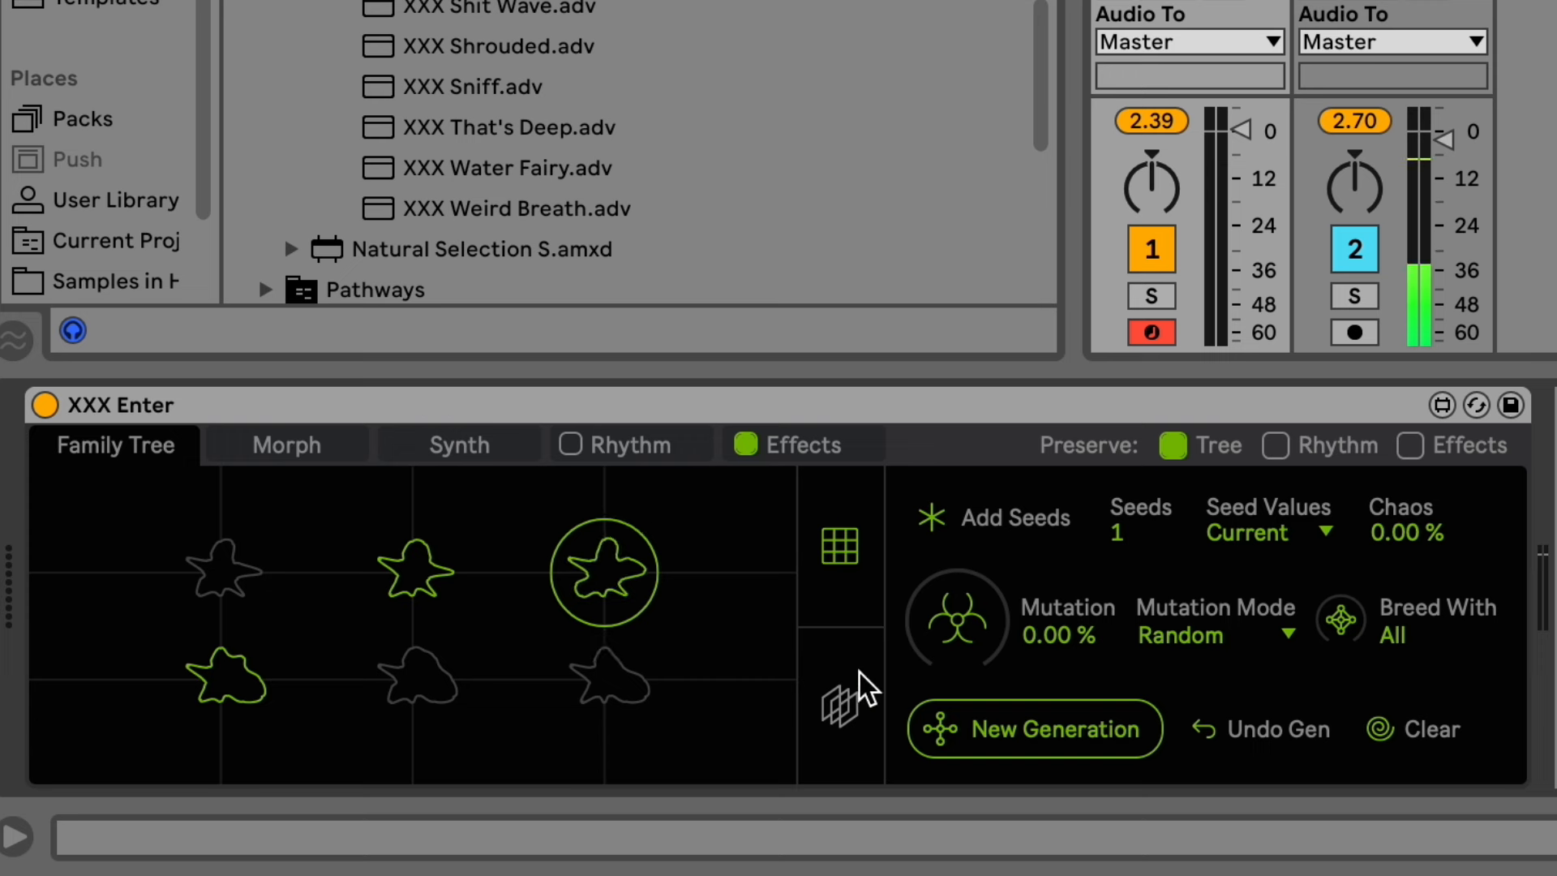
left_click(843, 703)
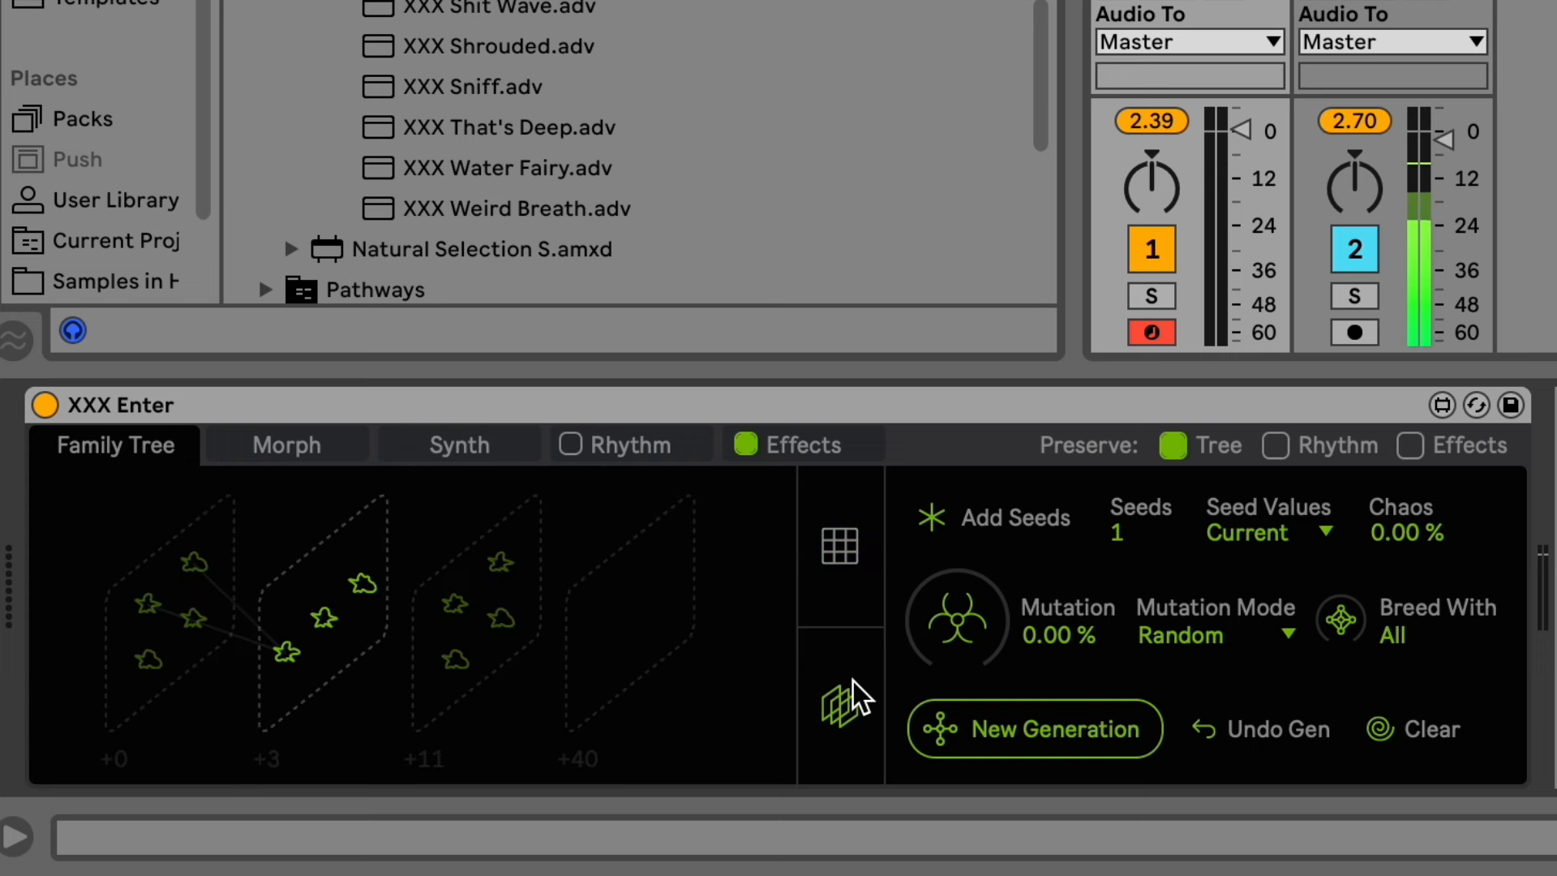
In the third generation, regenerate the first row's fourth offspring several times, auditioning its variations.
left_click(461, 633)
left_click(682, 544)
left_click(552, 546)
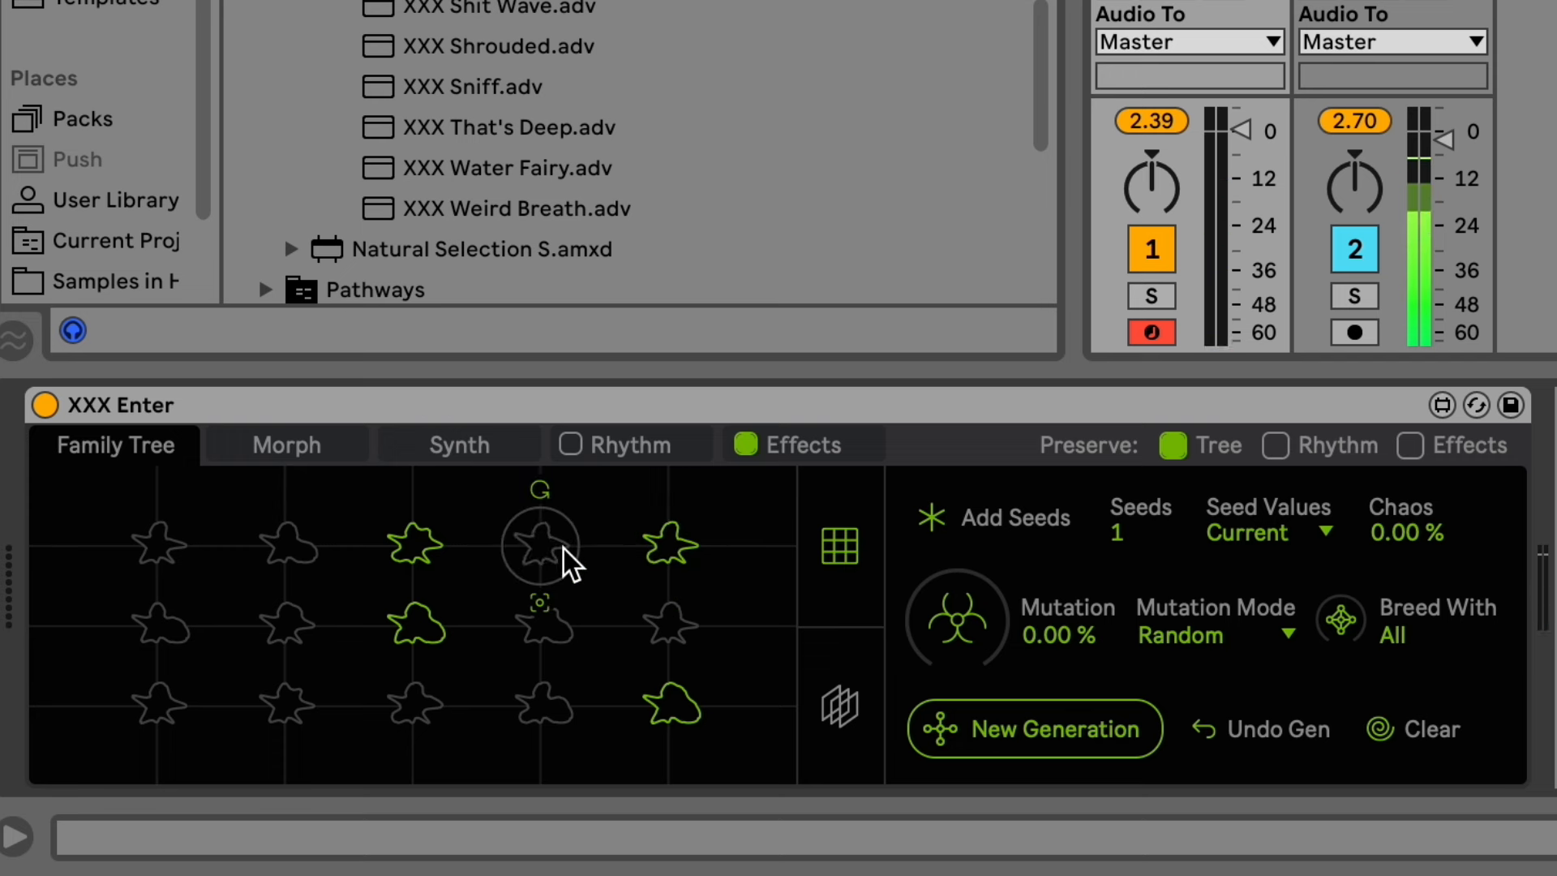
left_click(542, 492)
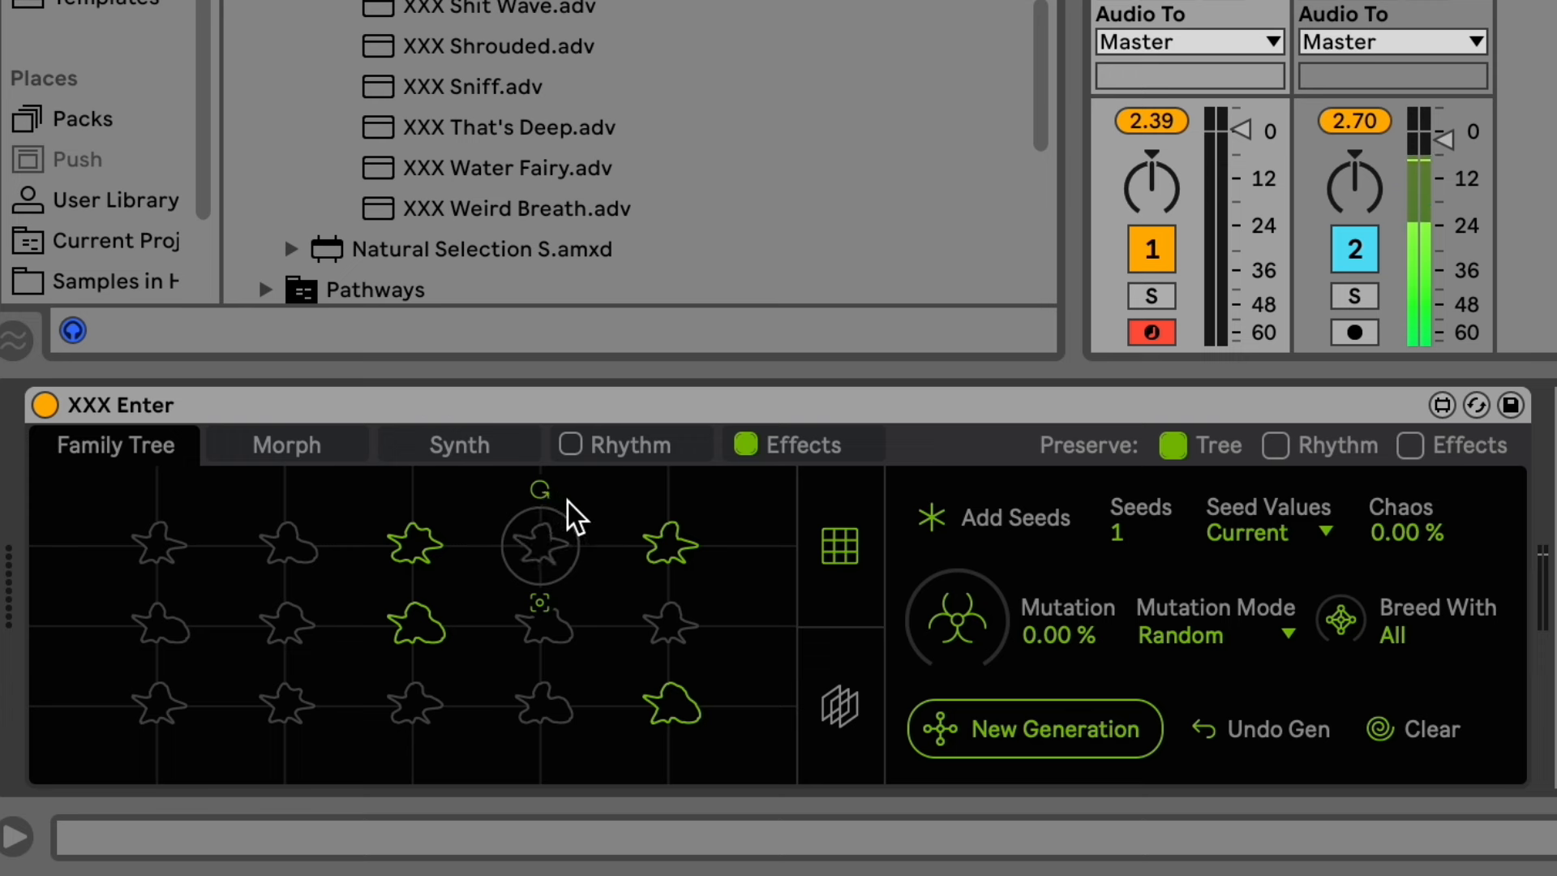
left_click(535, 492)
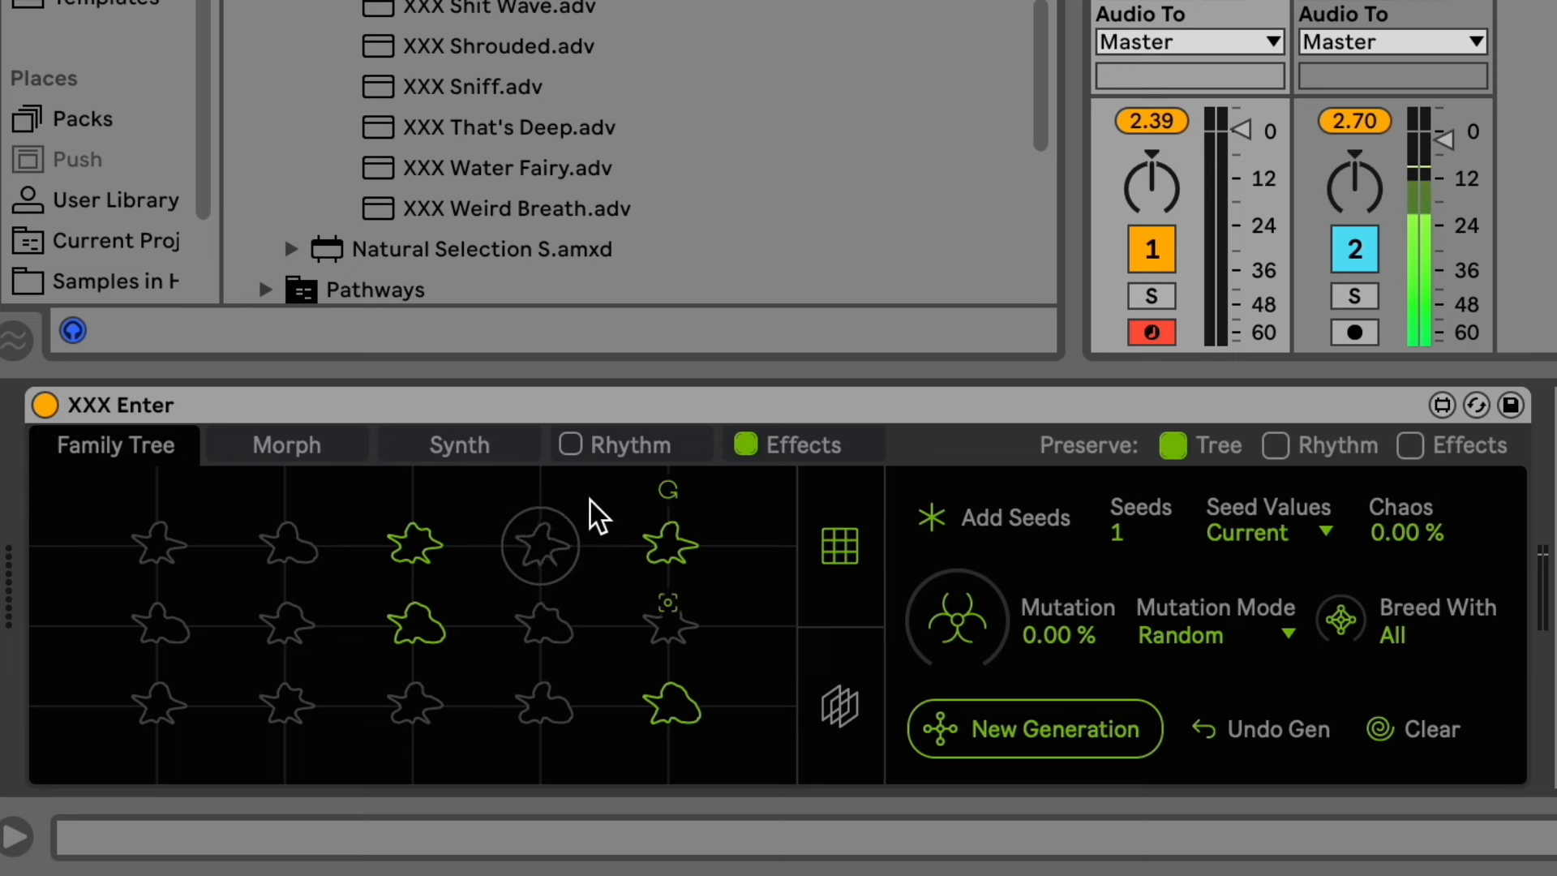
left_click(574, 550)
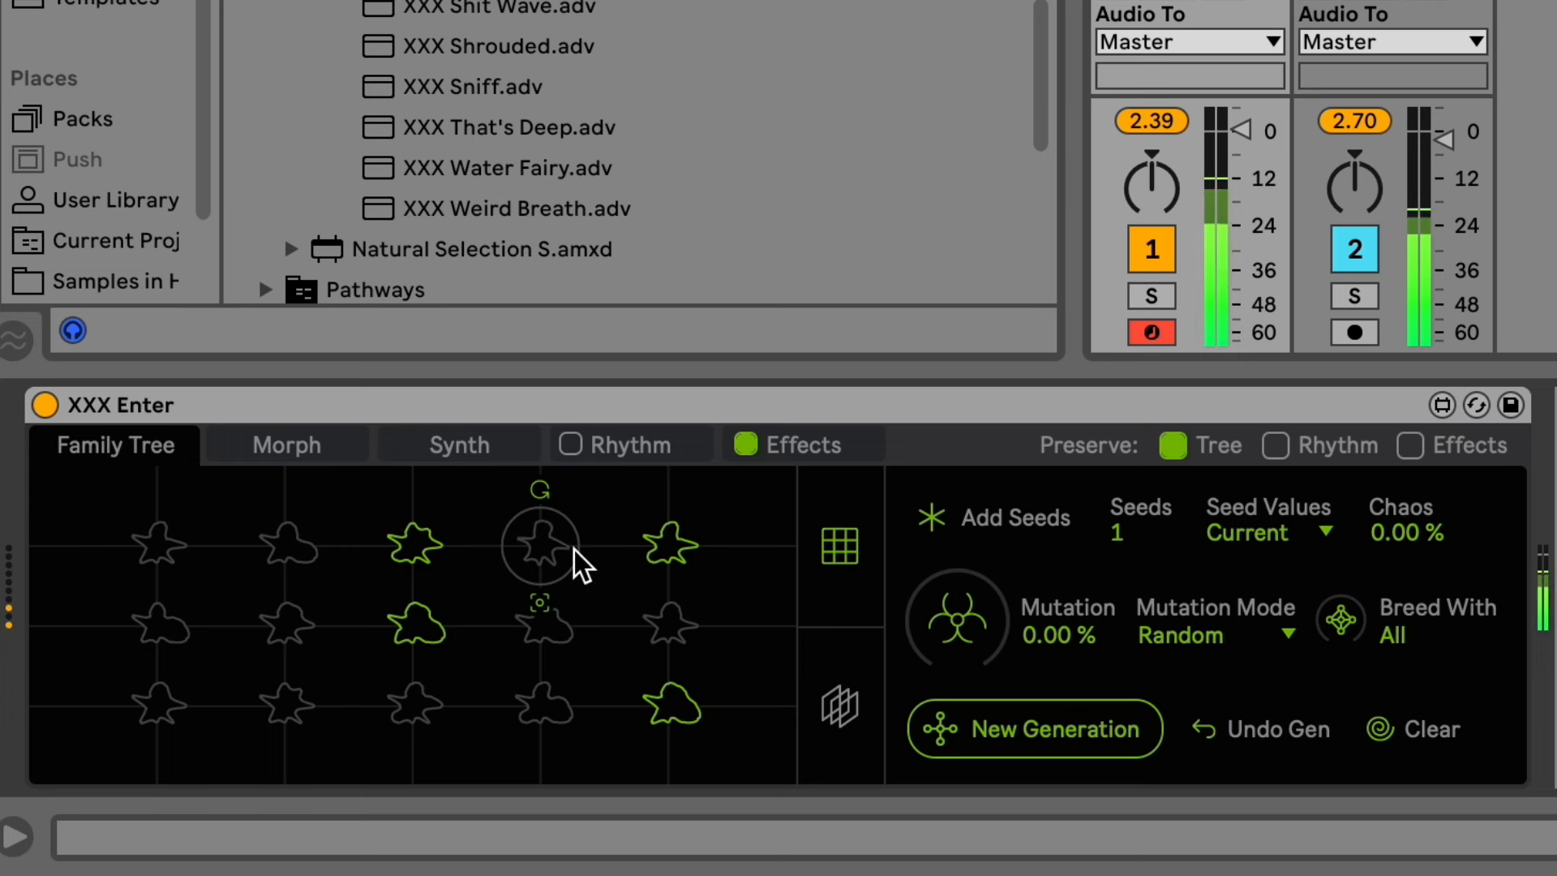
left_click(540, 489)
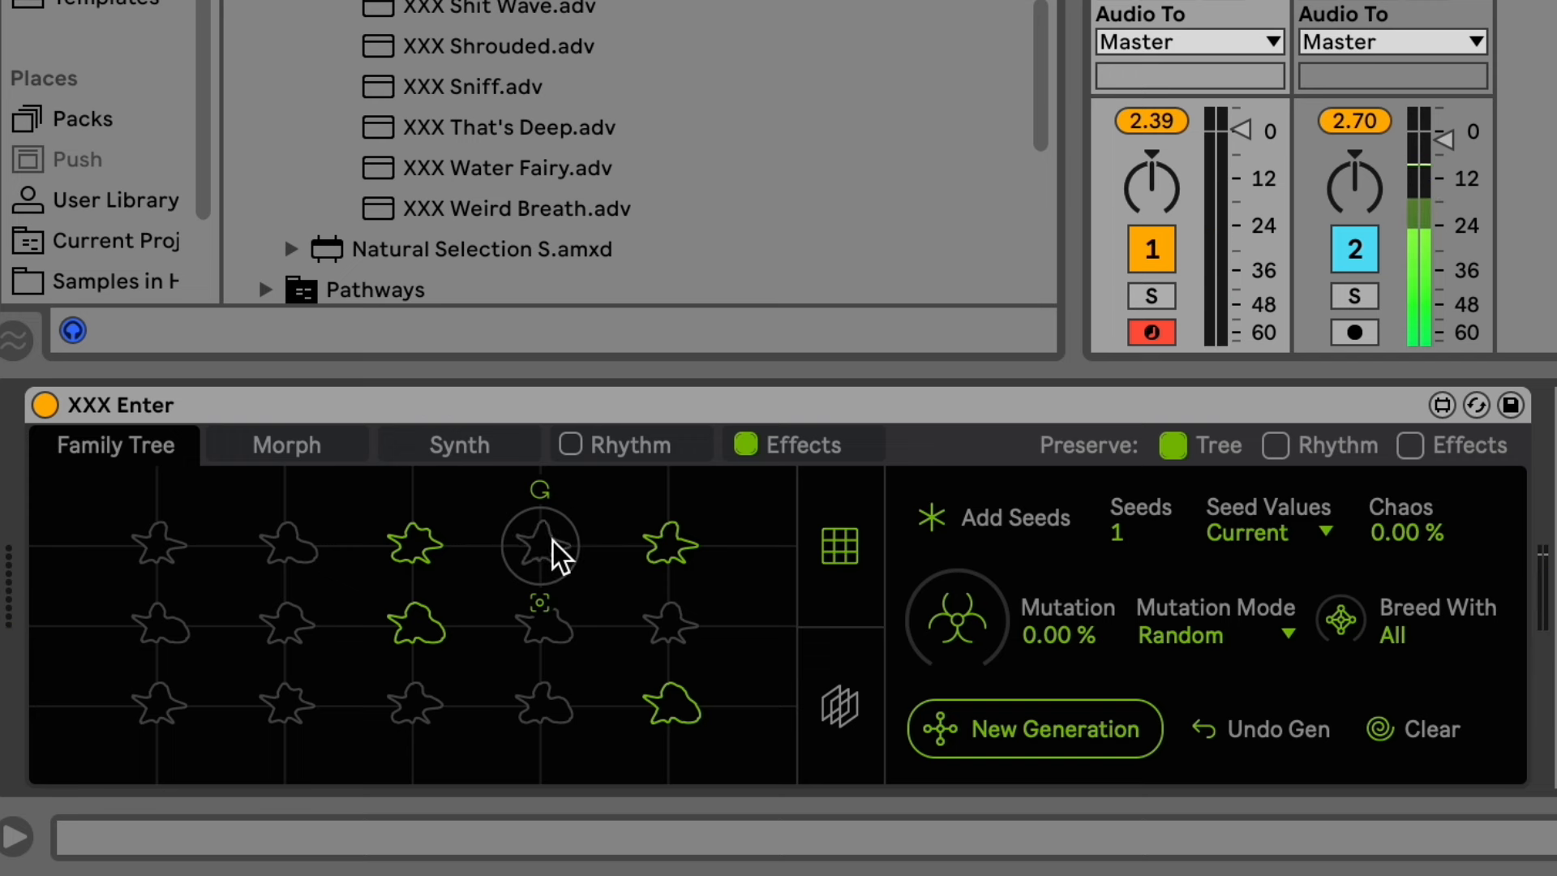
left_click(553, 541)
left_click(545, 490)
mouse_move(697, 544)
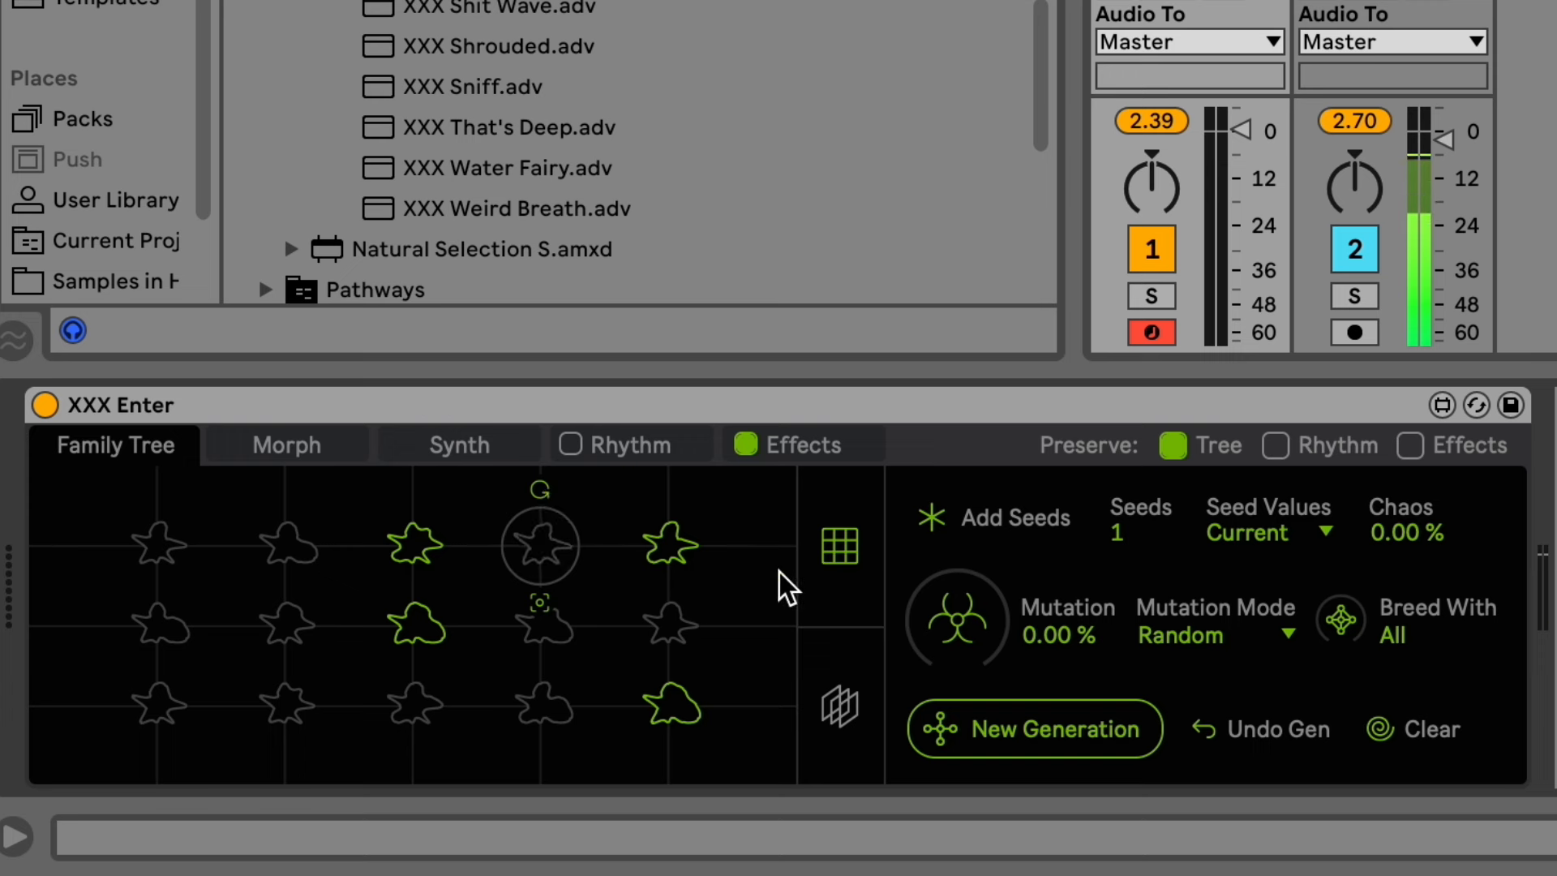
Check the regenerated offspring's parent links in the overview and open the seed generation to examine the parent seeds.
left_click(838, 702)
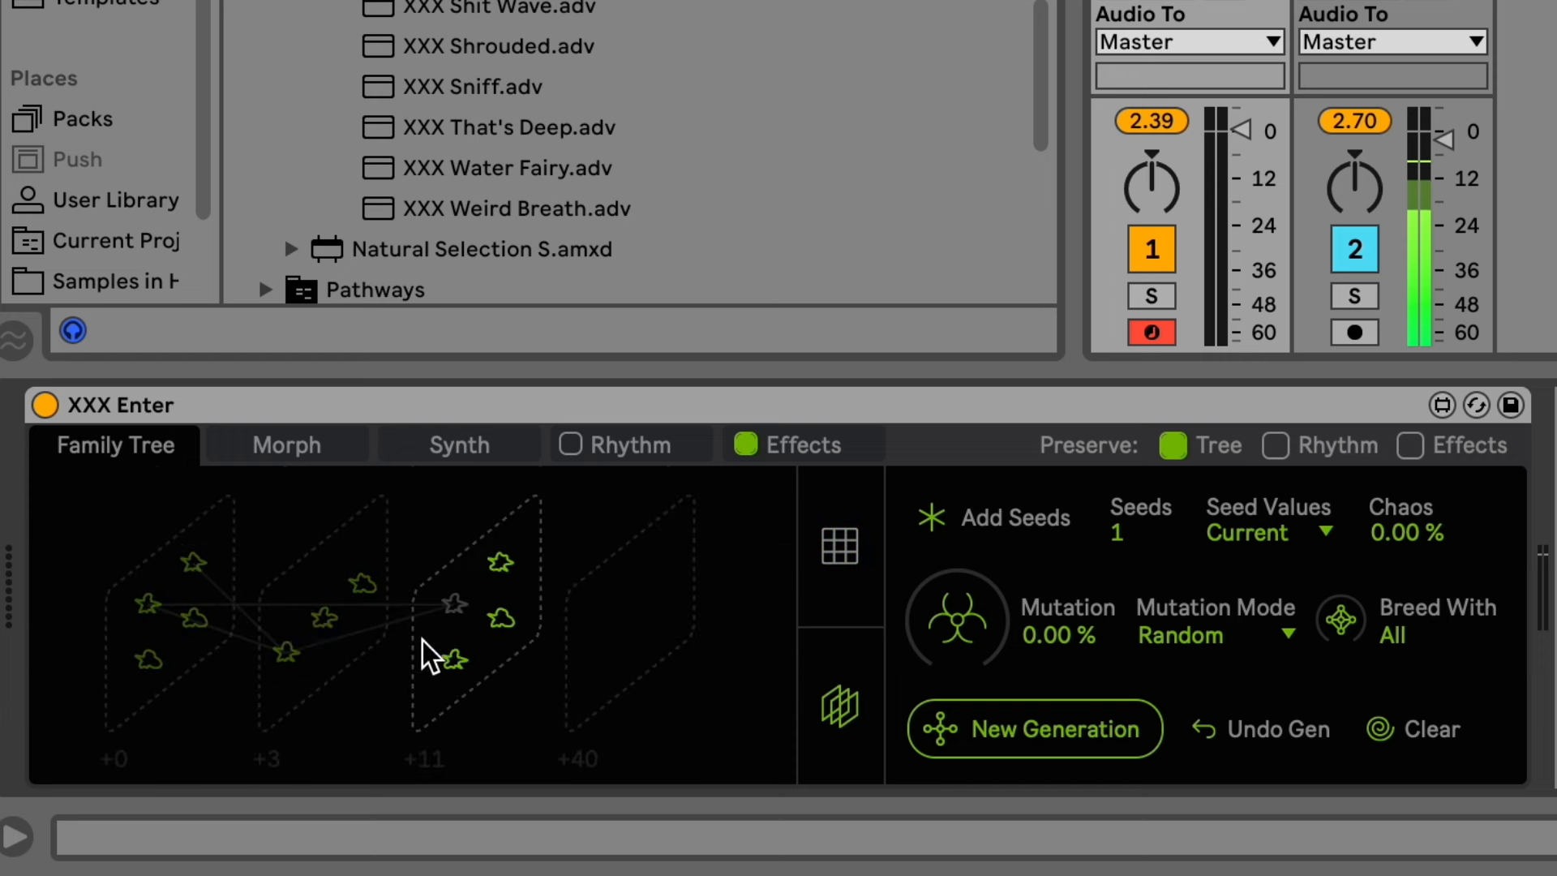
left_click(185, 604)
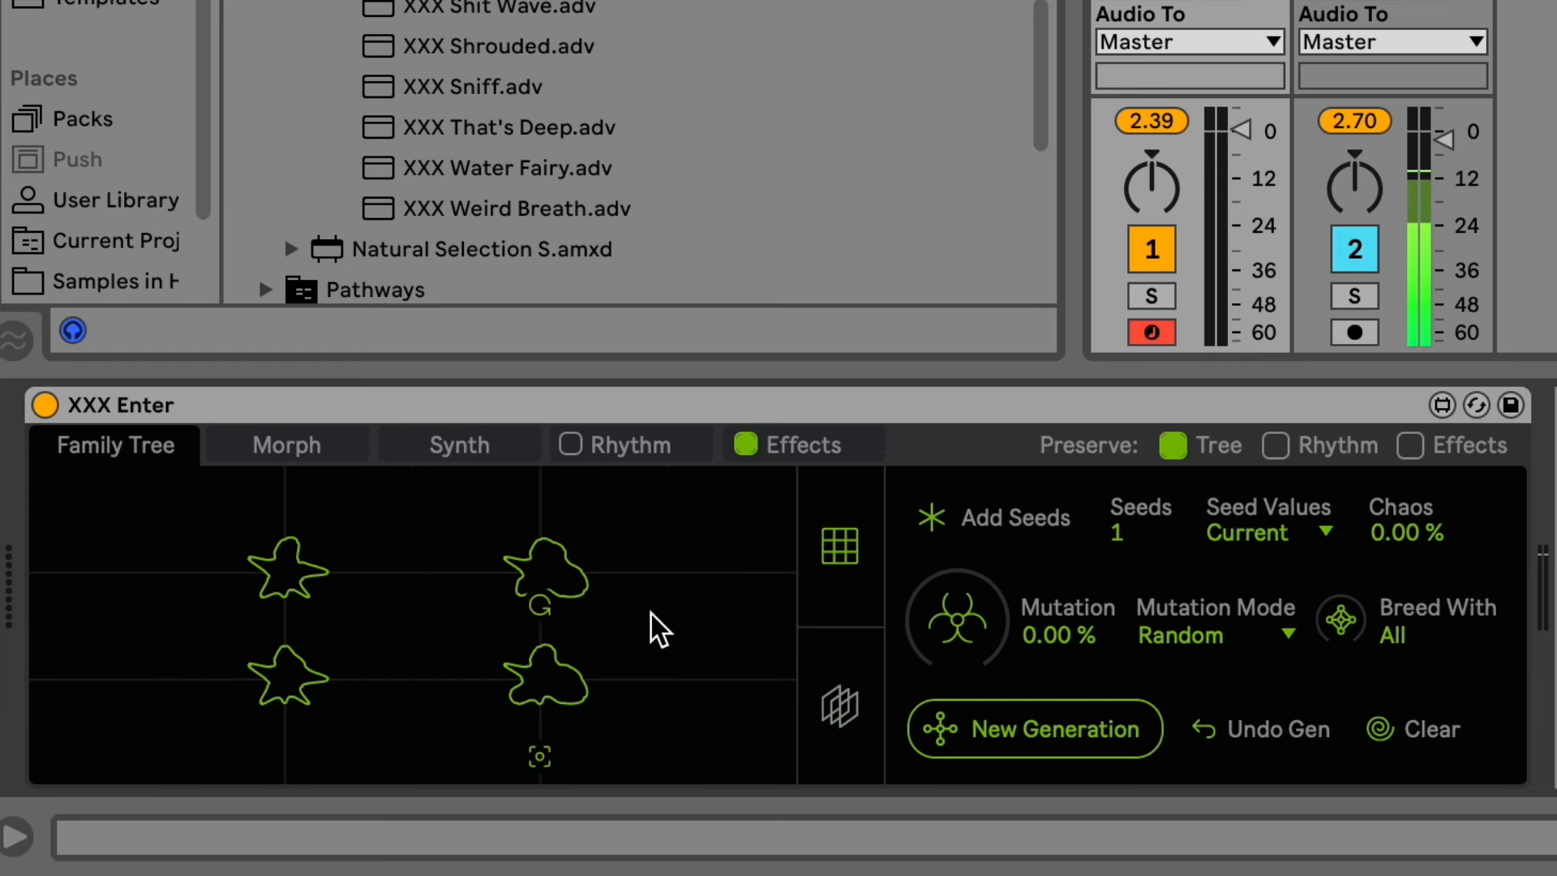
left_click(831, 669)
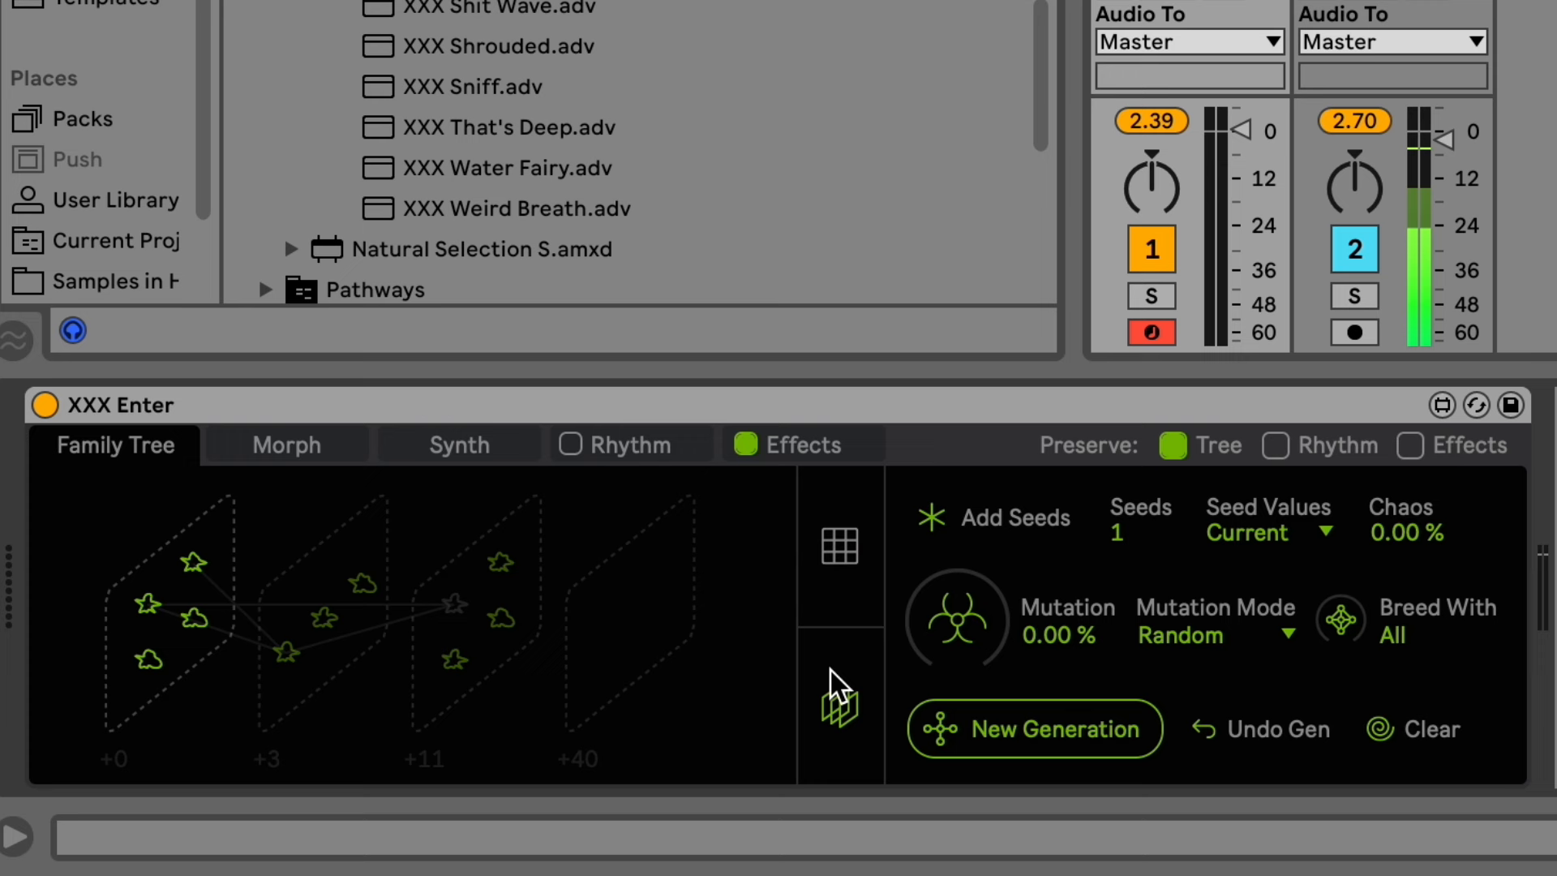
left_click(203, 623)
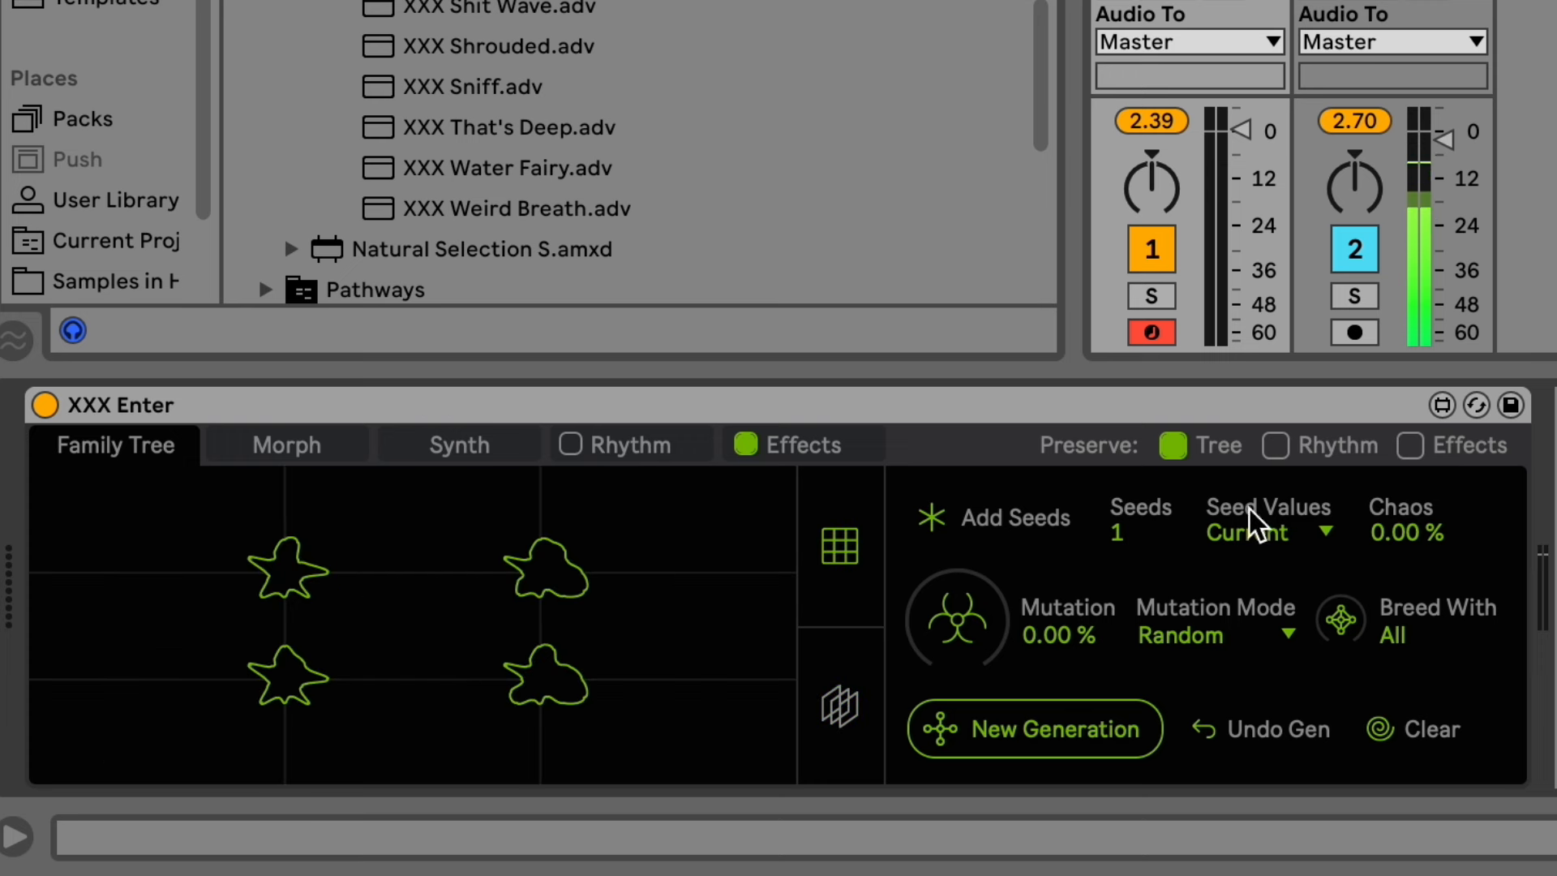
mouse_move(332, 609)
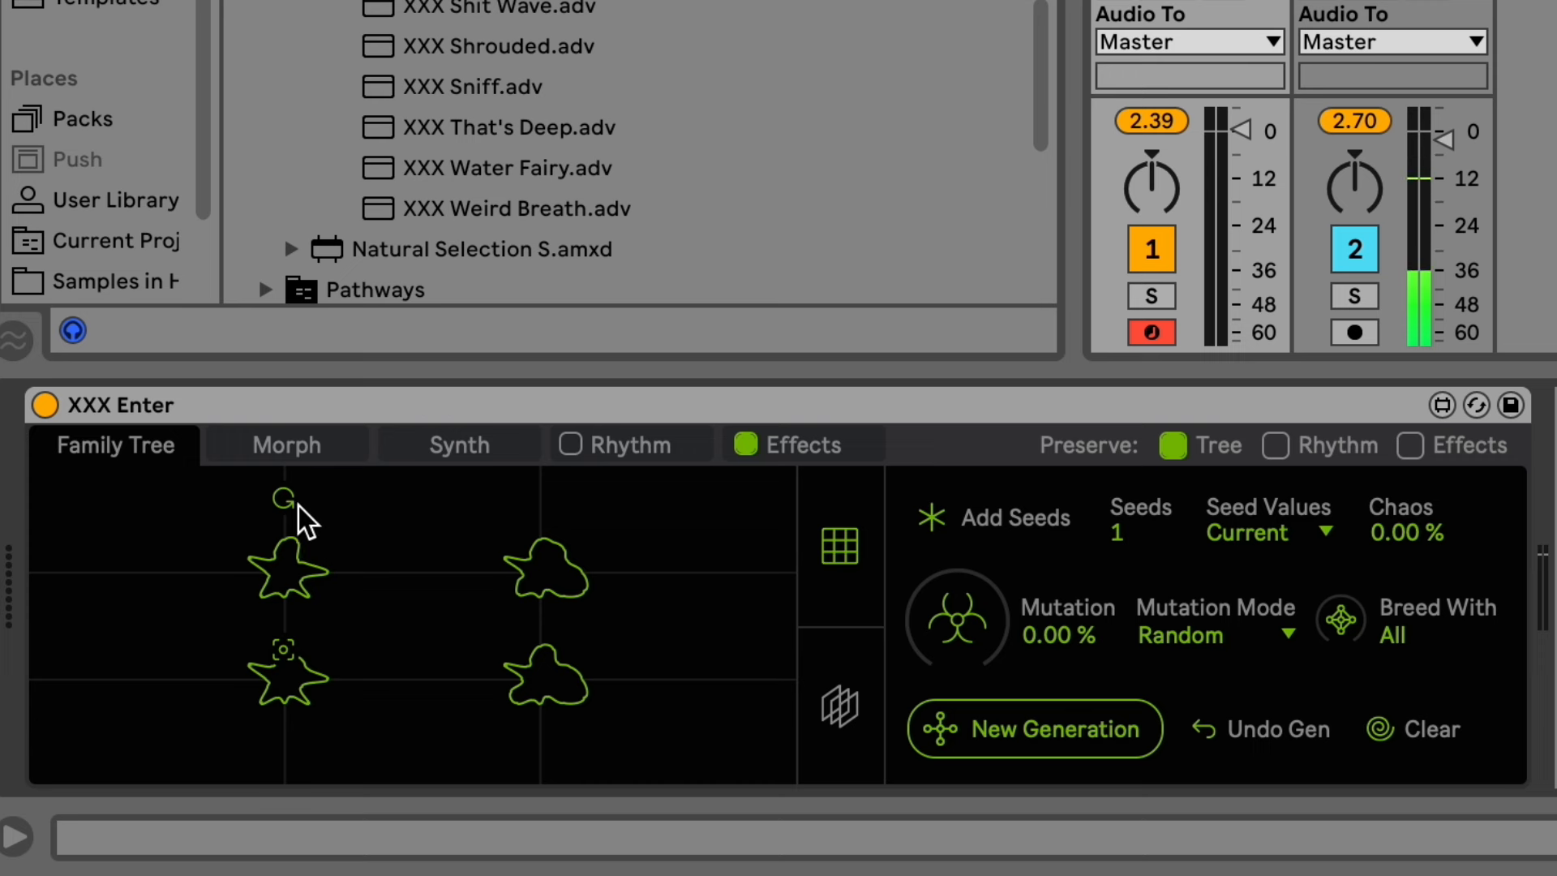
Trace the parent links in the overview, reopen the seed generation and check the current sound's Synth settings.
mouse_move(550, 548)
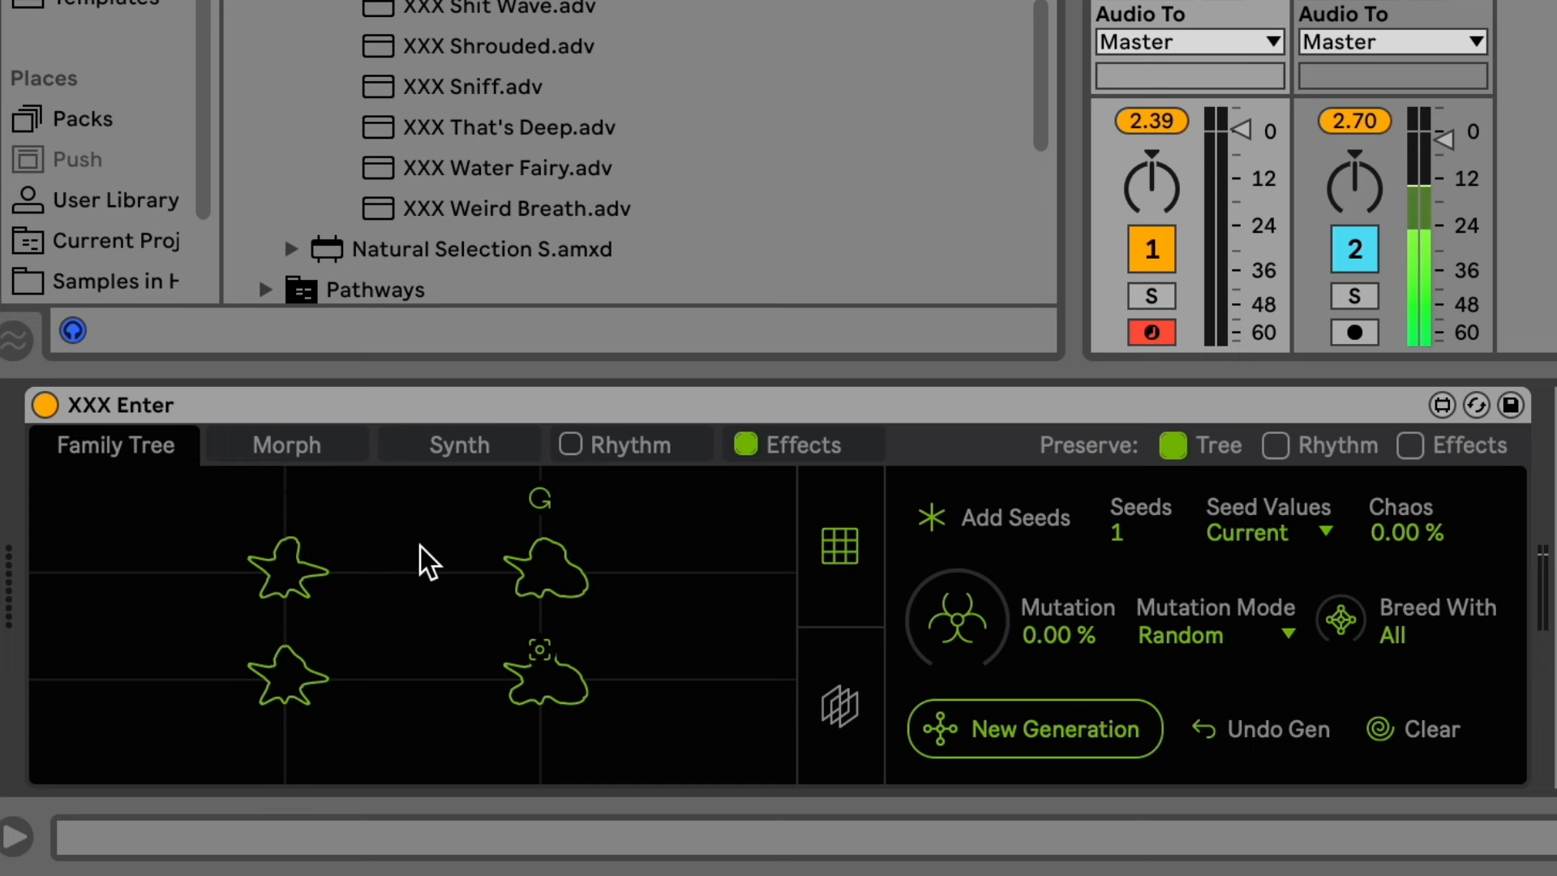
left_click(839, 706)
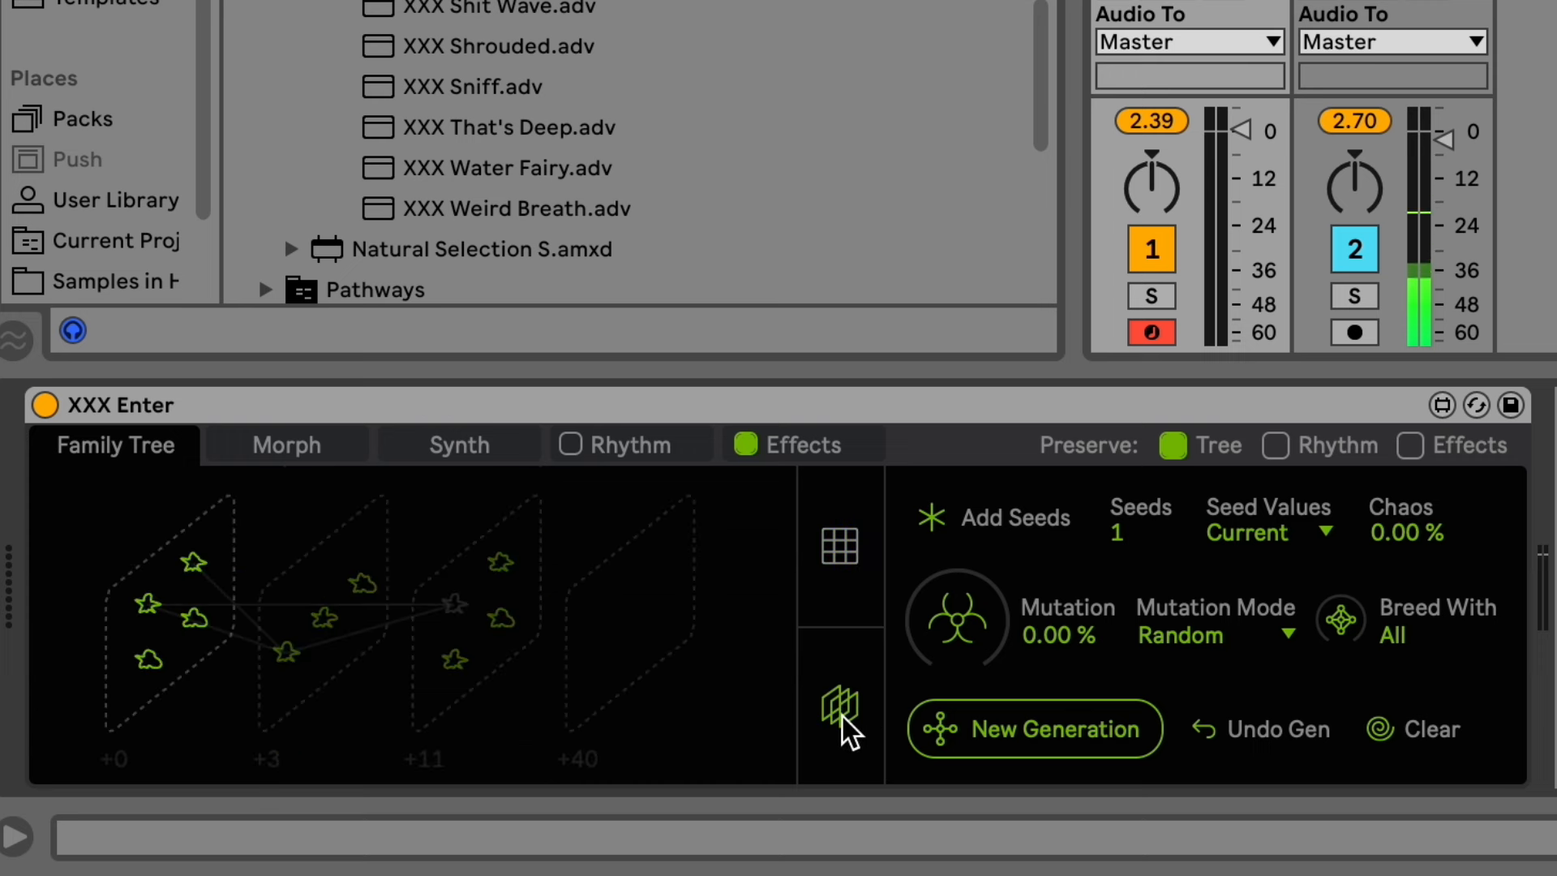
left_click(323, 600)
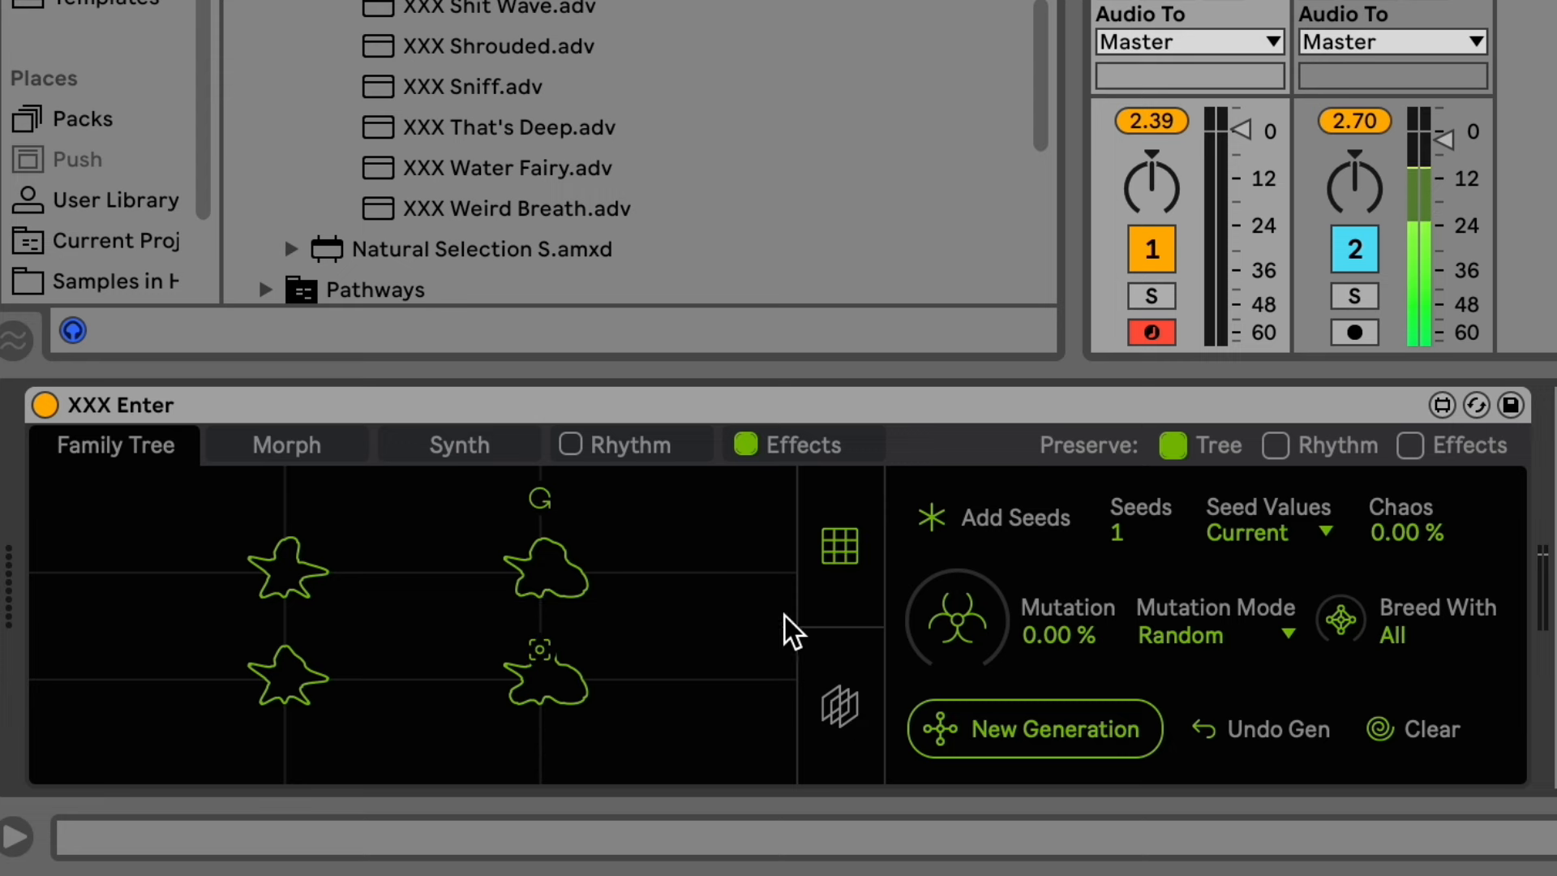
left_click(444, 448)
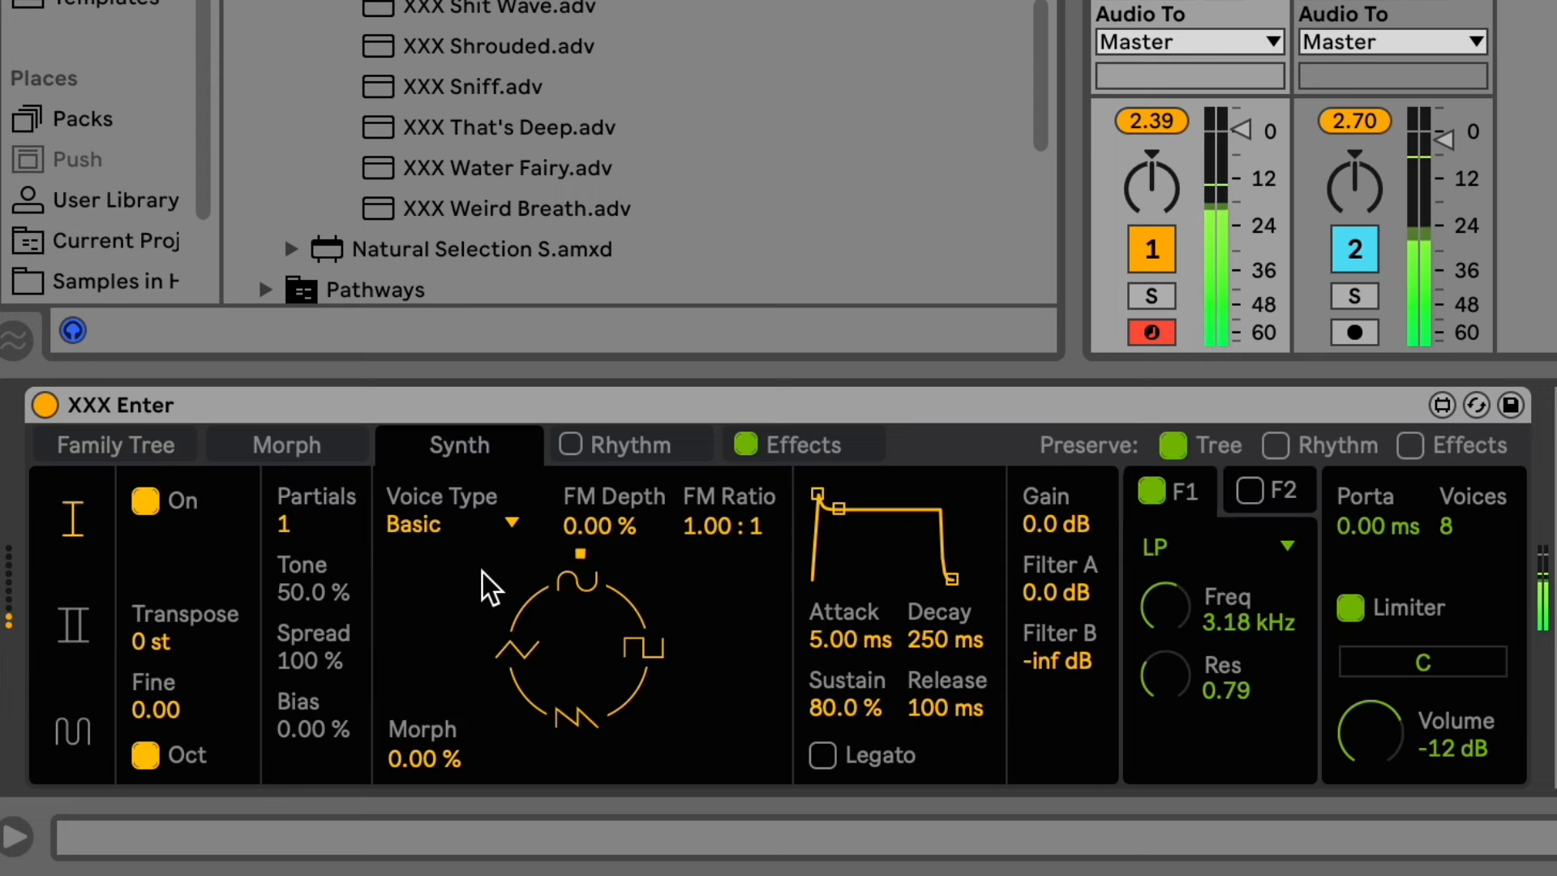
left_click(171, 451)
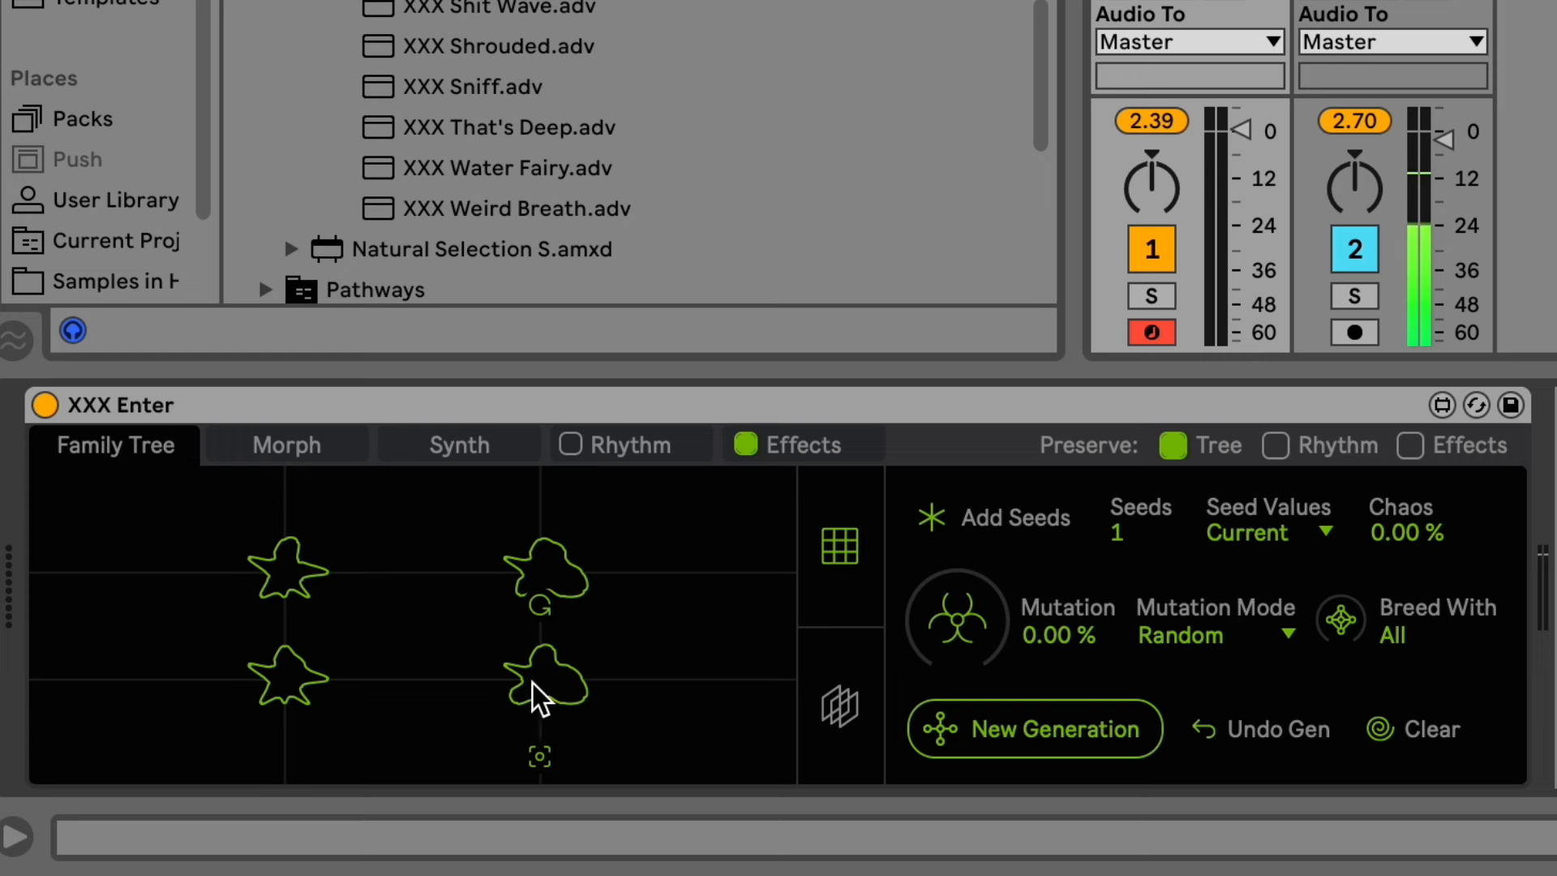
Capture the first-row first seed's sound into the second-row second seed and audition the two against each other.
left_click(282, 559)
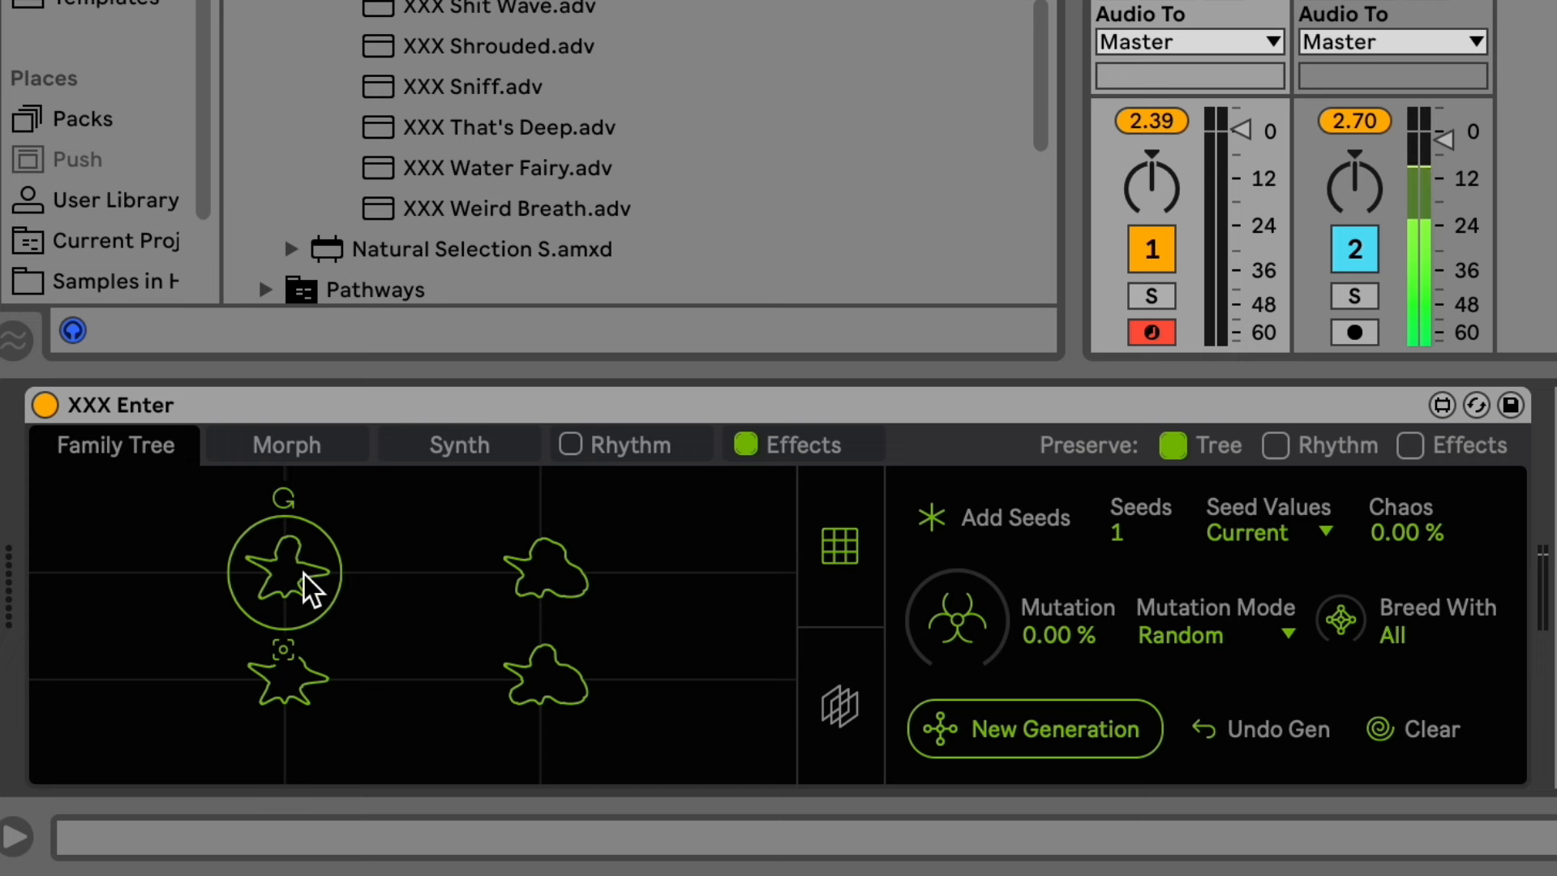
left_click(542, 756)
left_click(551, 658)
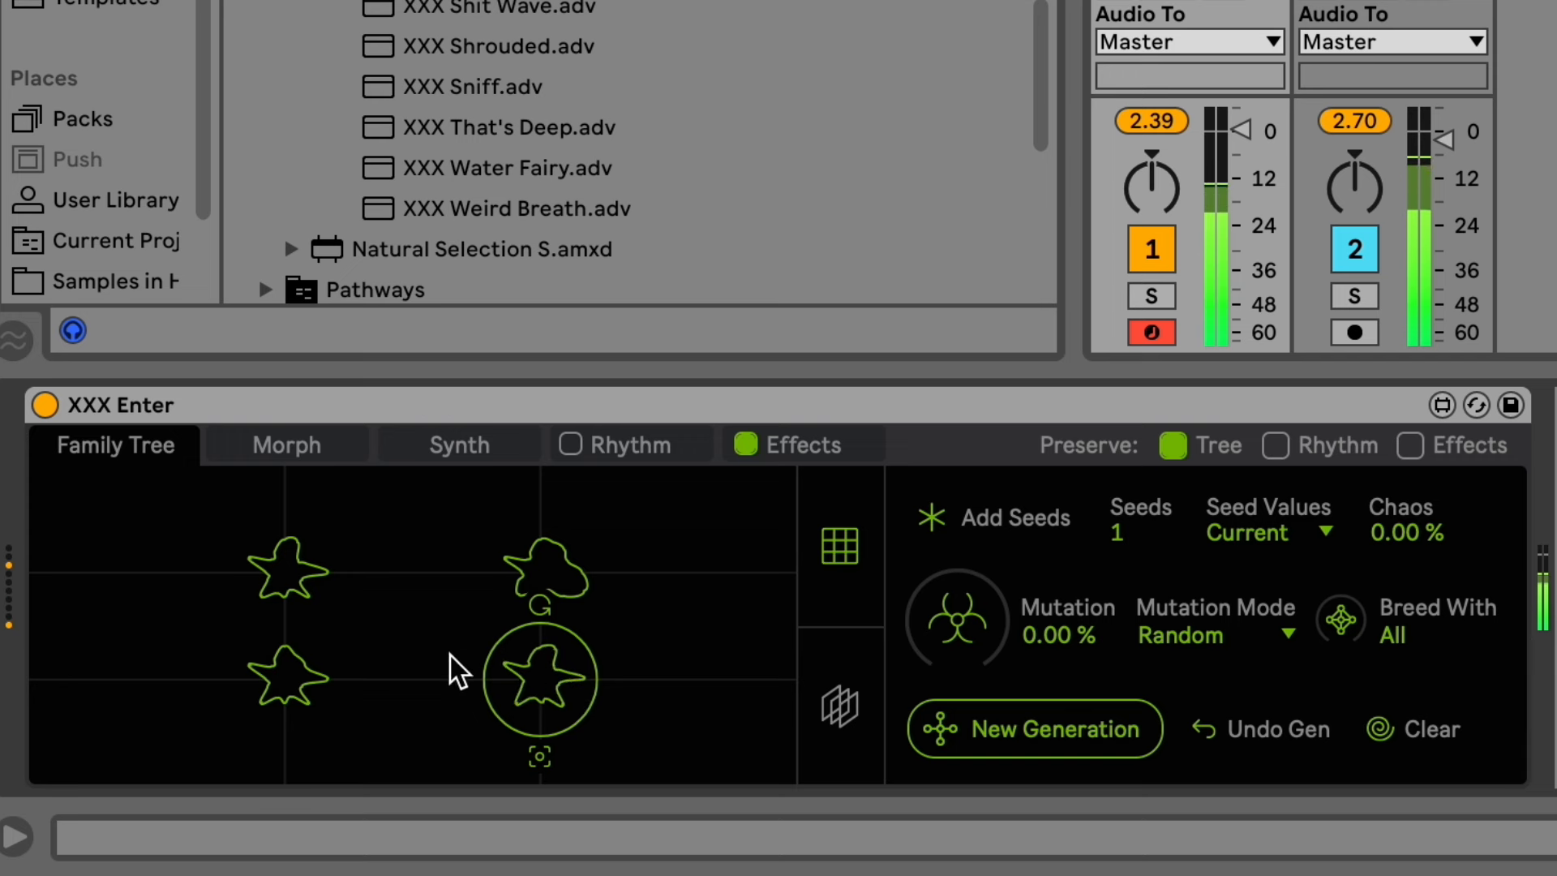
left_click(290, 565)
left_click(552, 679)
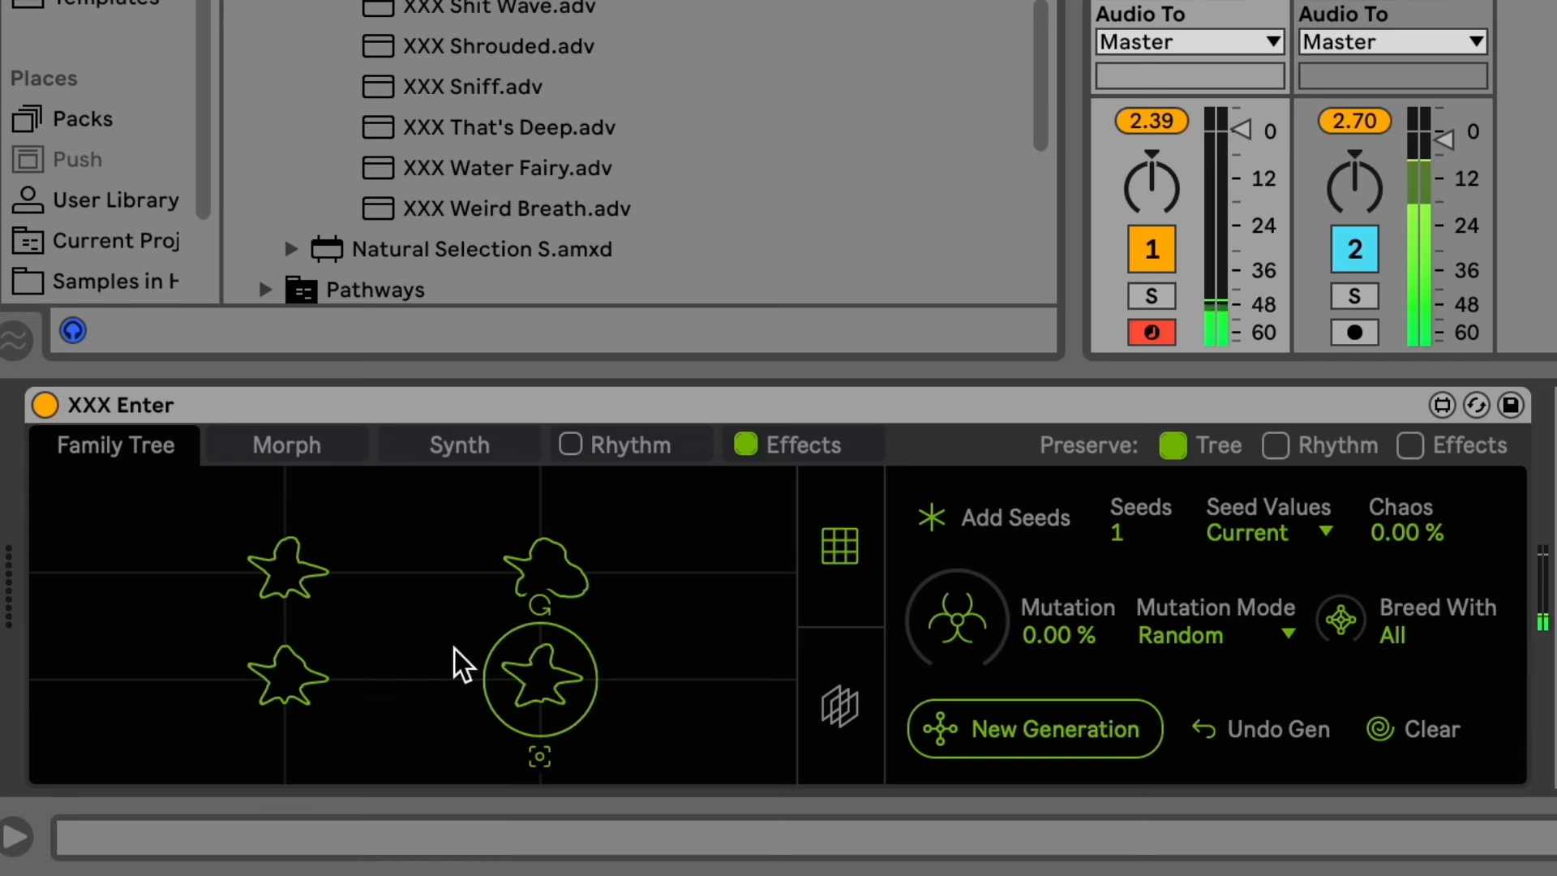
left_click(324, 557)
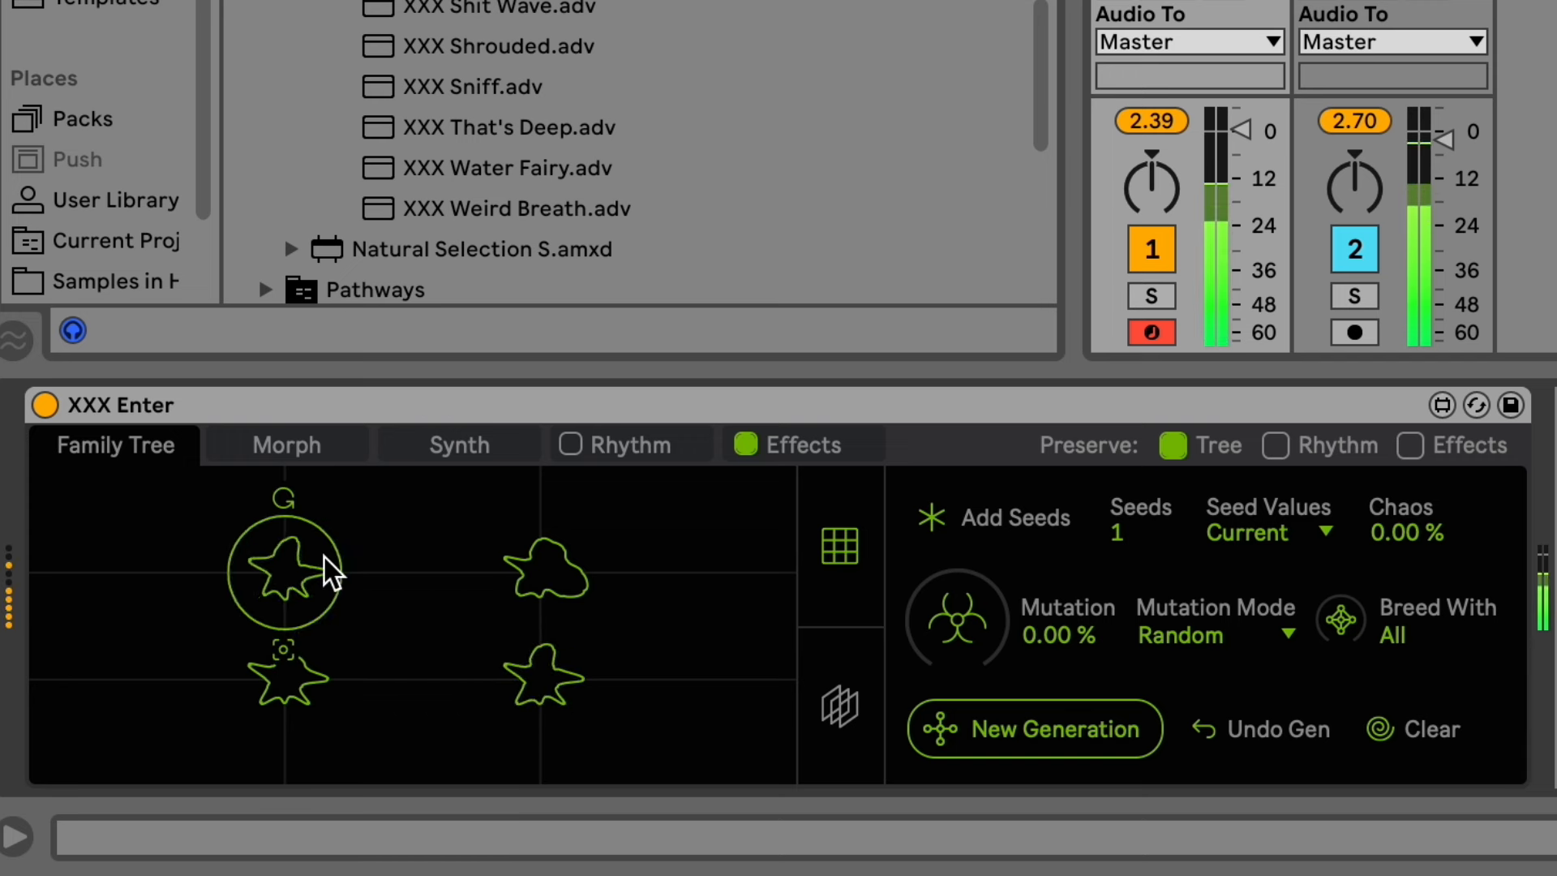
Set filter F1 of the first-row first seed to a frequency of 5.78 kHz and a resonance of 2.92.
left_click(454, 446)
mouse_move(570, 688)
left_mouse_down()
mouse_move(570, 647)
mouse_move(580, 695)
left_mouse_up()
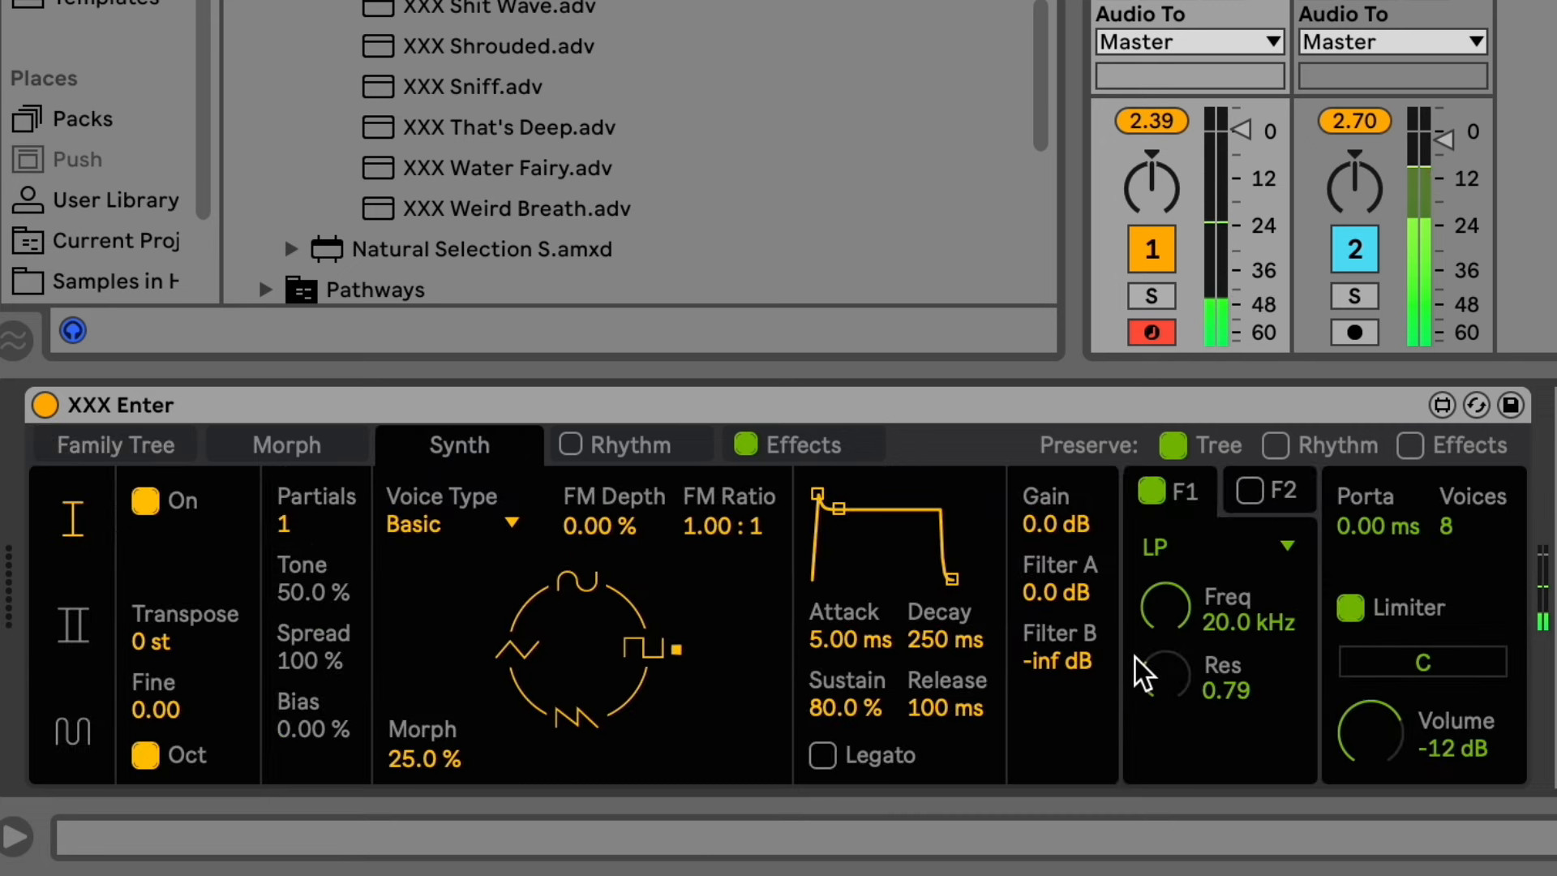
left_click_drag(1190, 679, 1185, 644)
left_click_drag(1187, 582, 1187, 598)
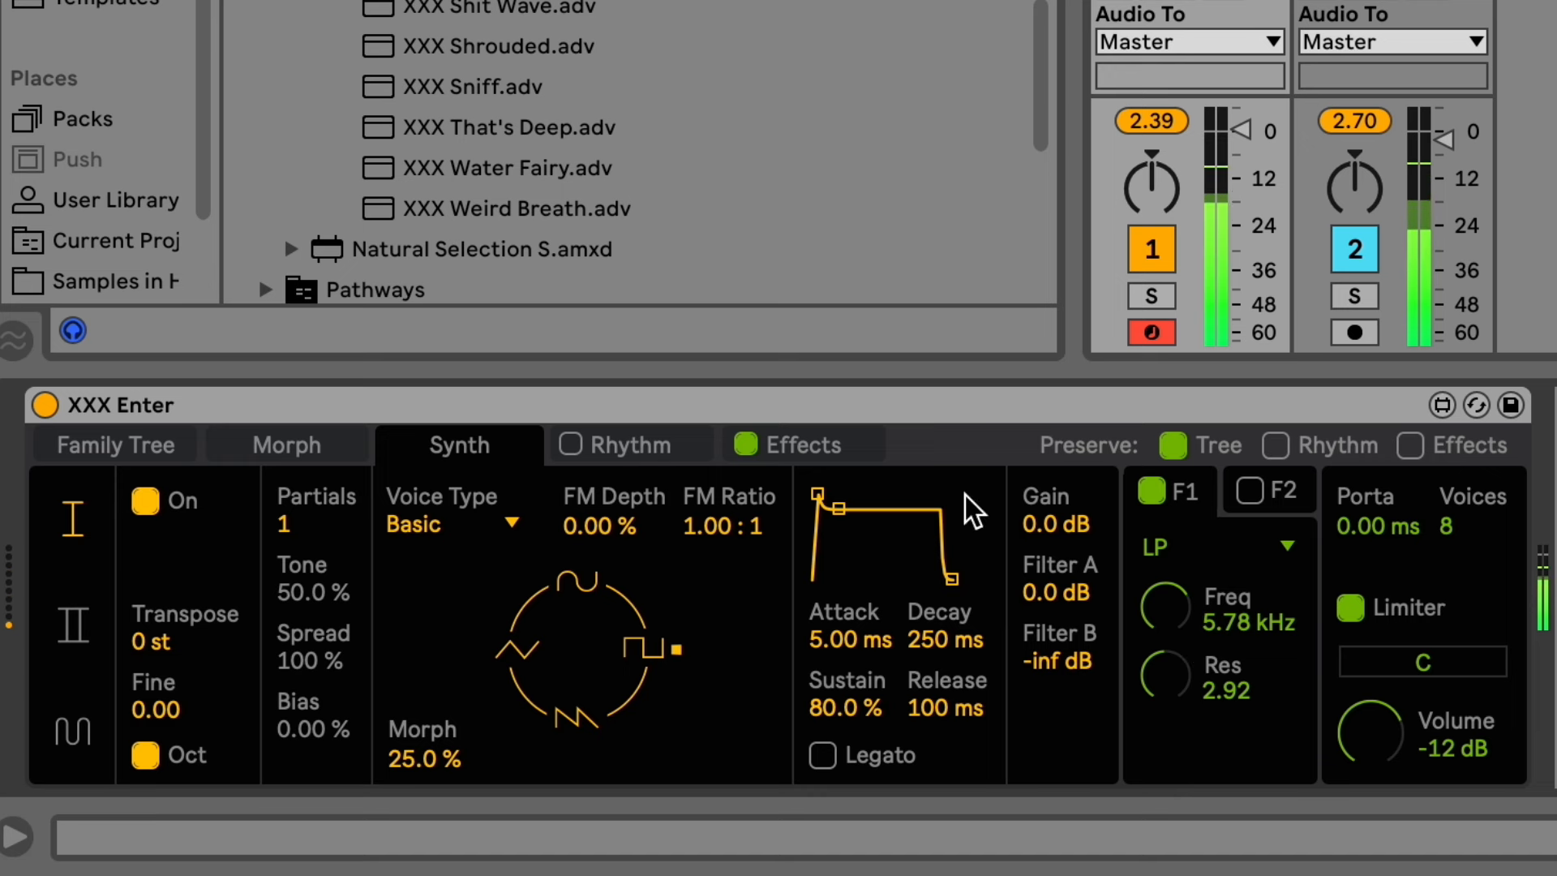
Audition the edited first seed against its second-row second copy and recheck the edited seed's Synth settings.
left_click(128, 456)
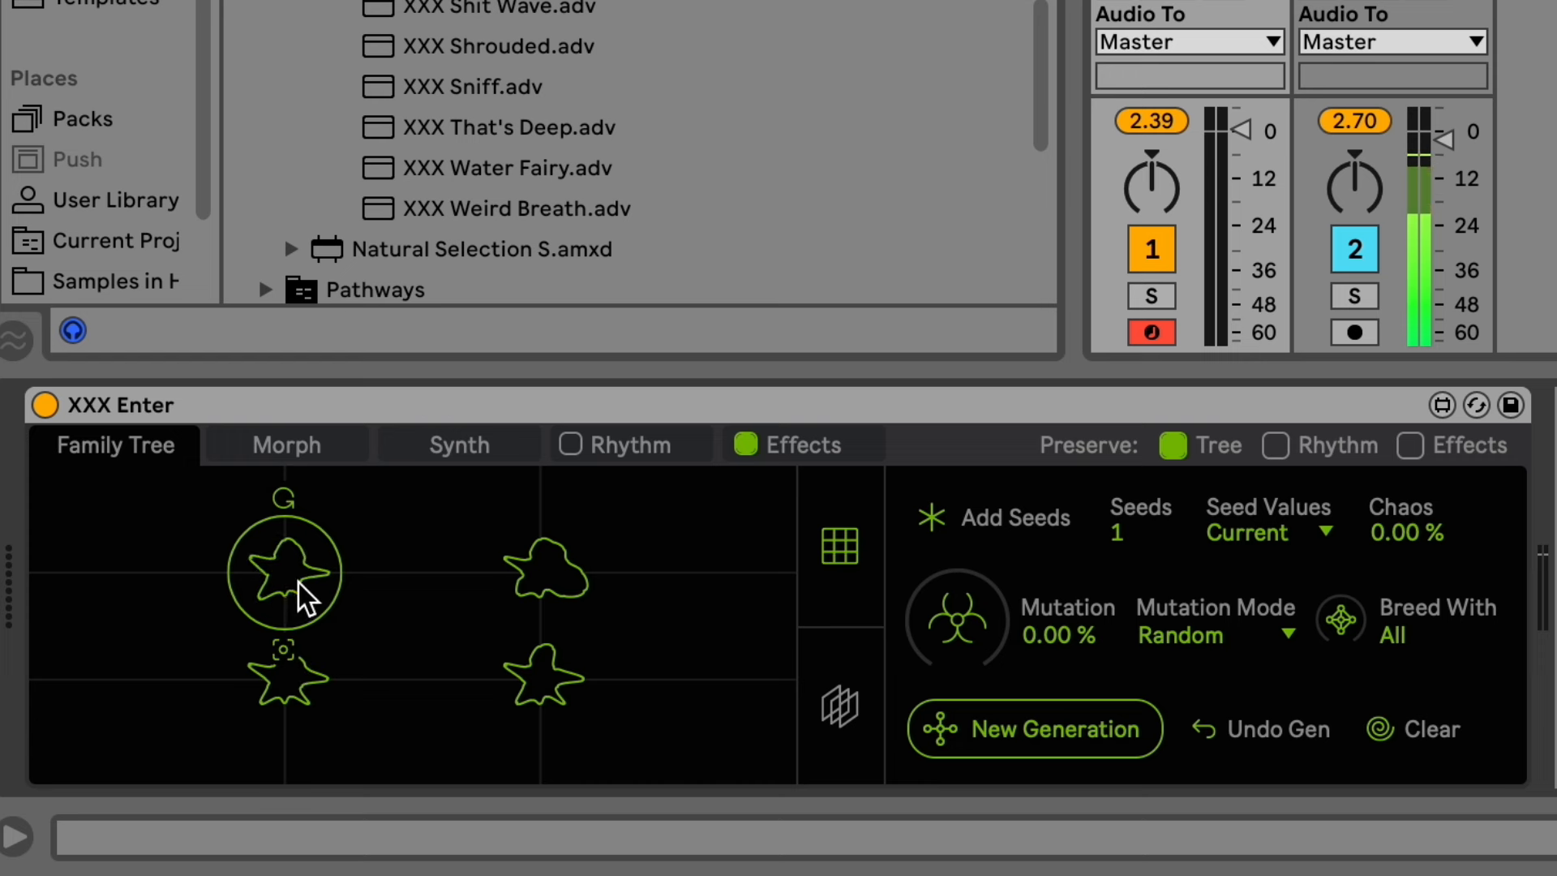
left_click(550, 684)
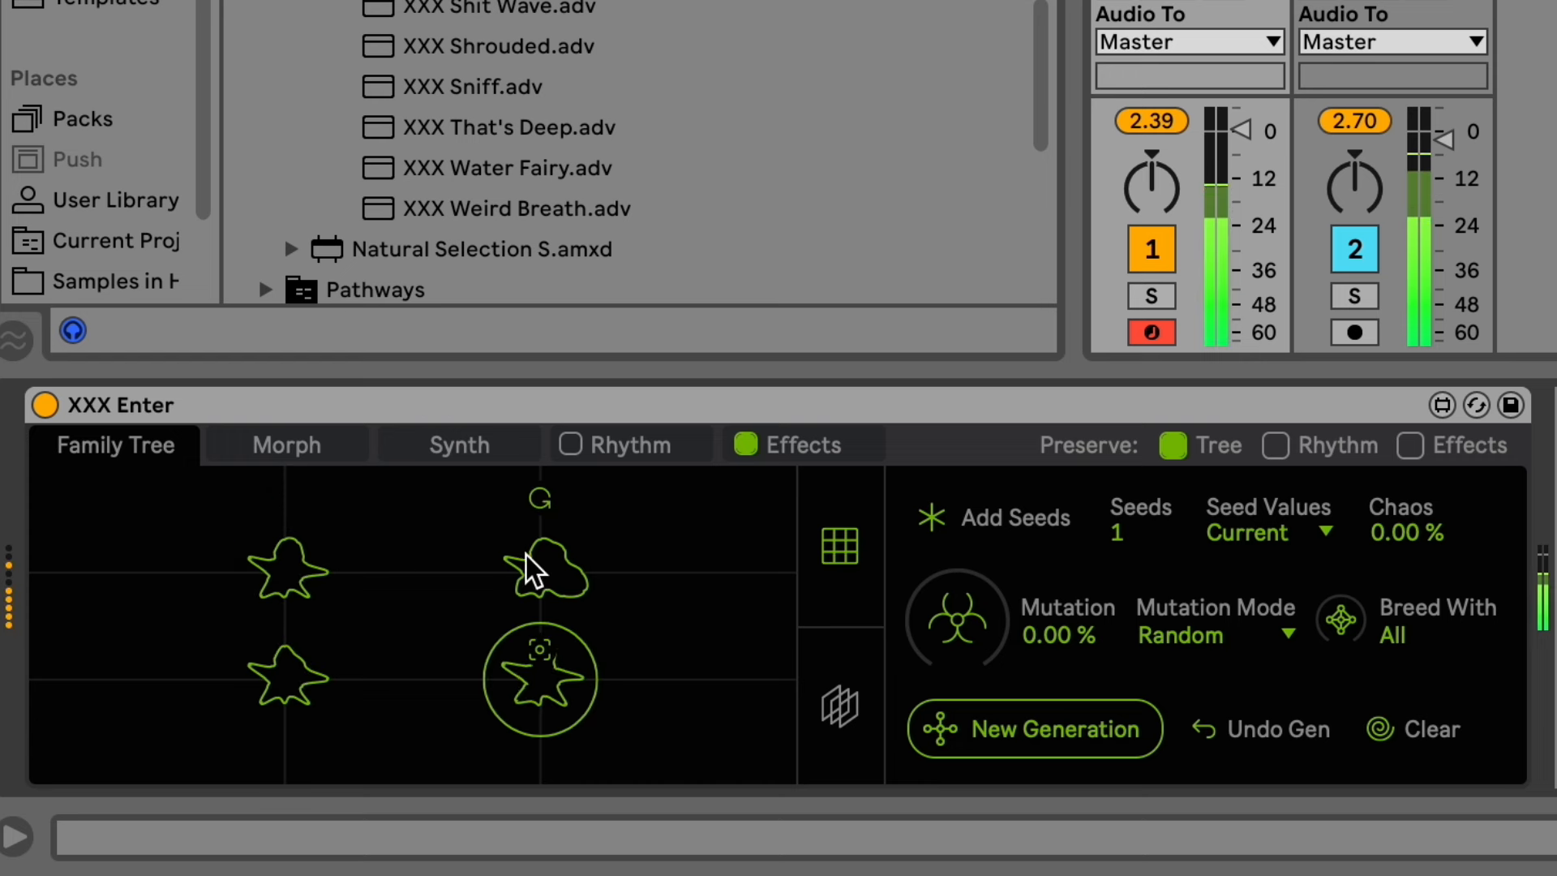
left_click(291, 574)
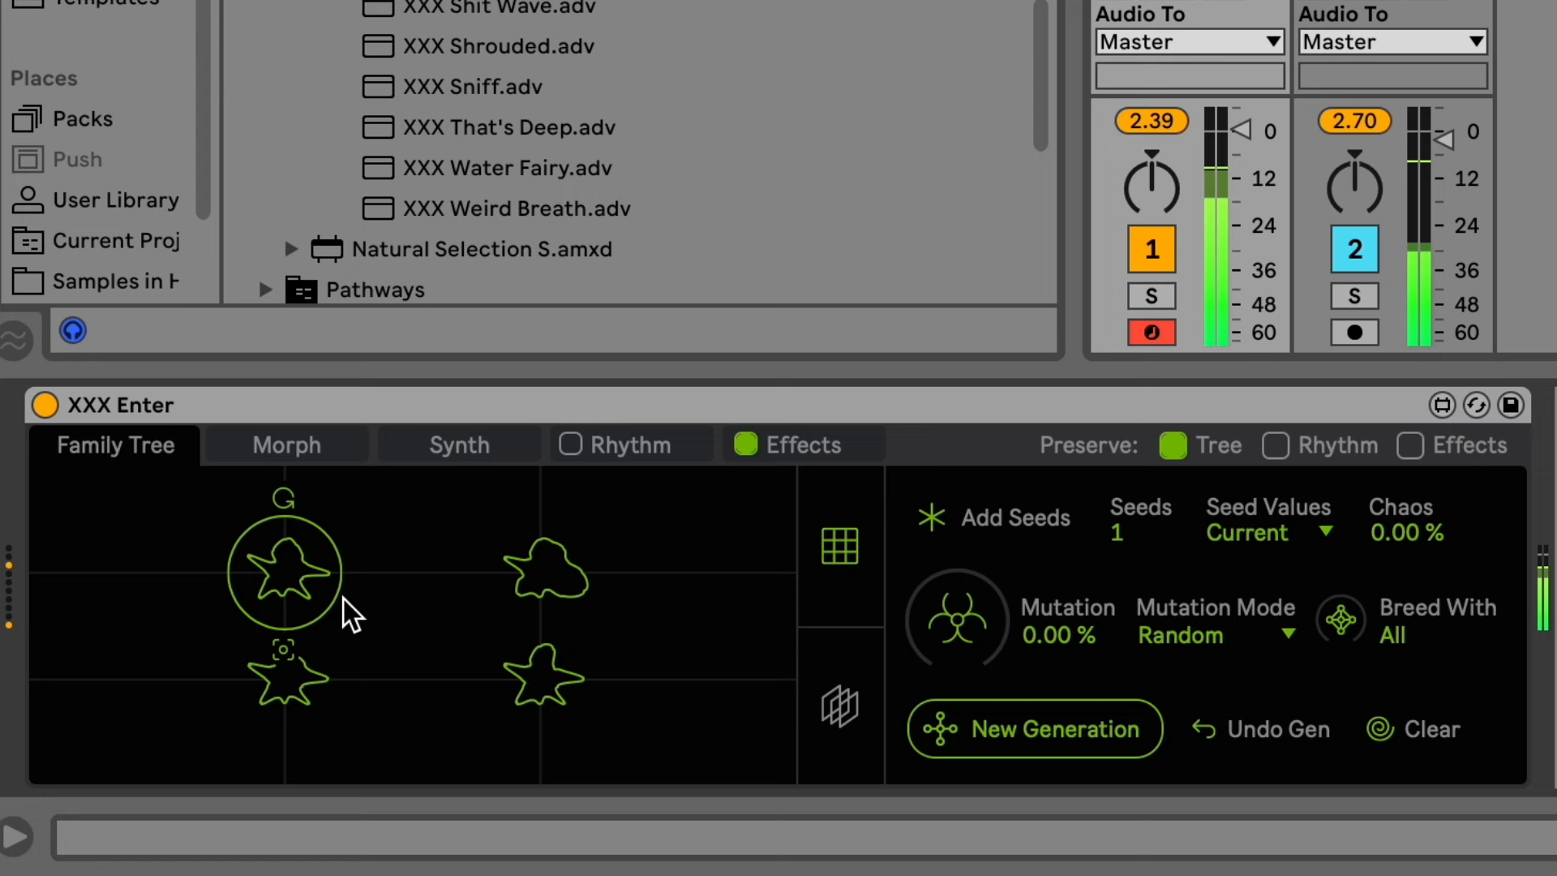
left_click(492, 460)
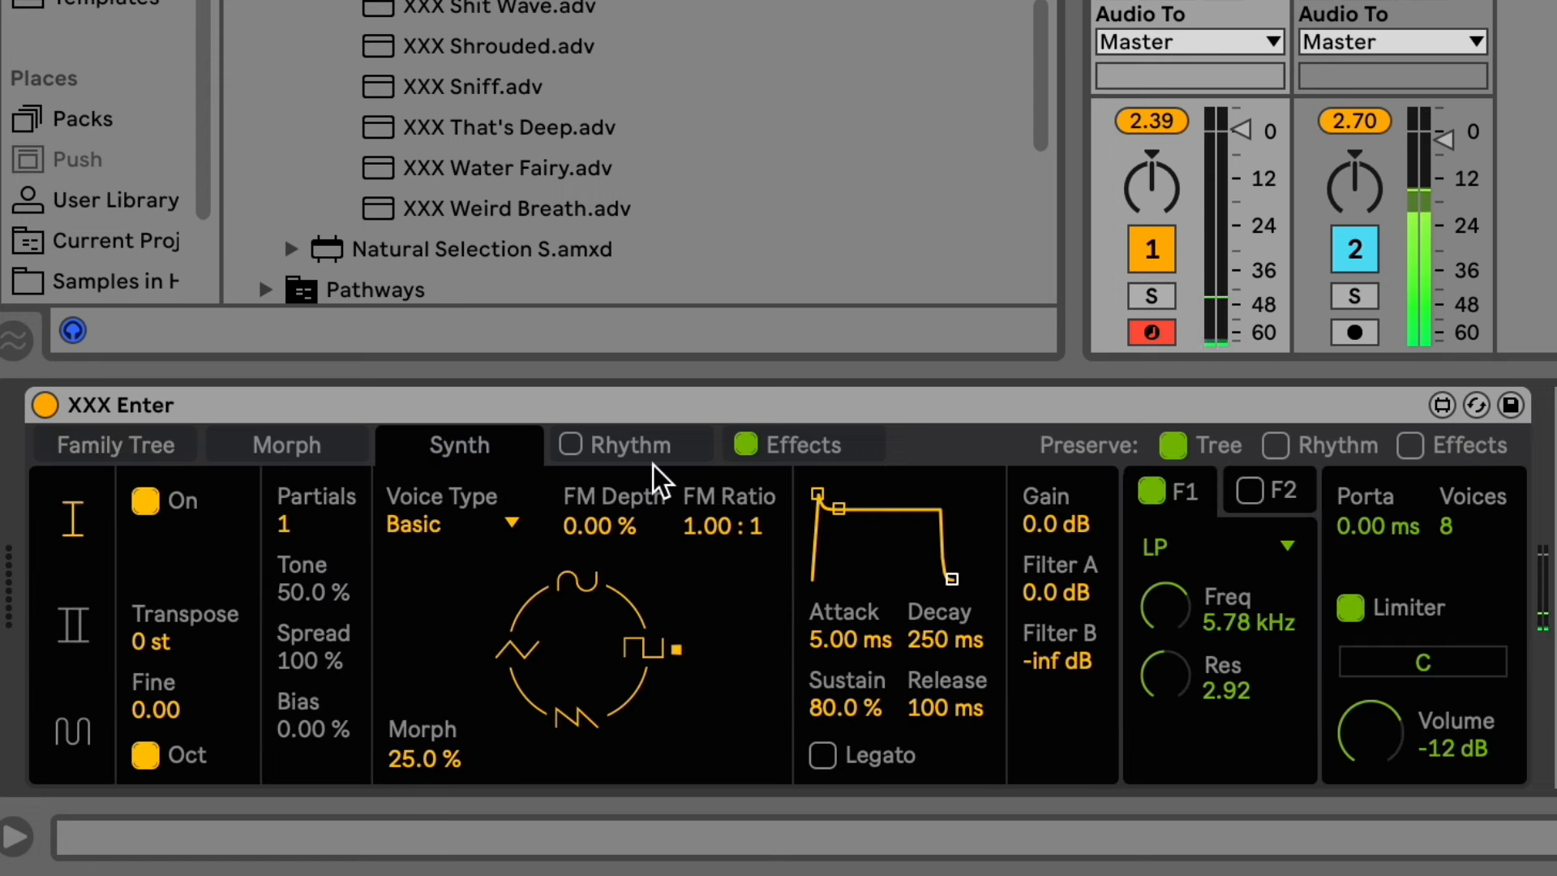
left_click(194, 454)
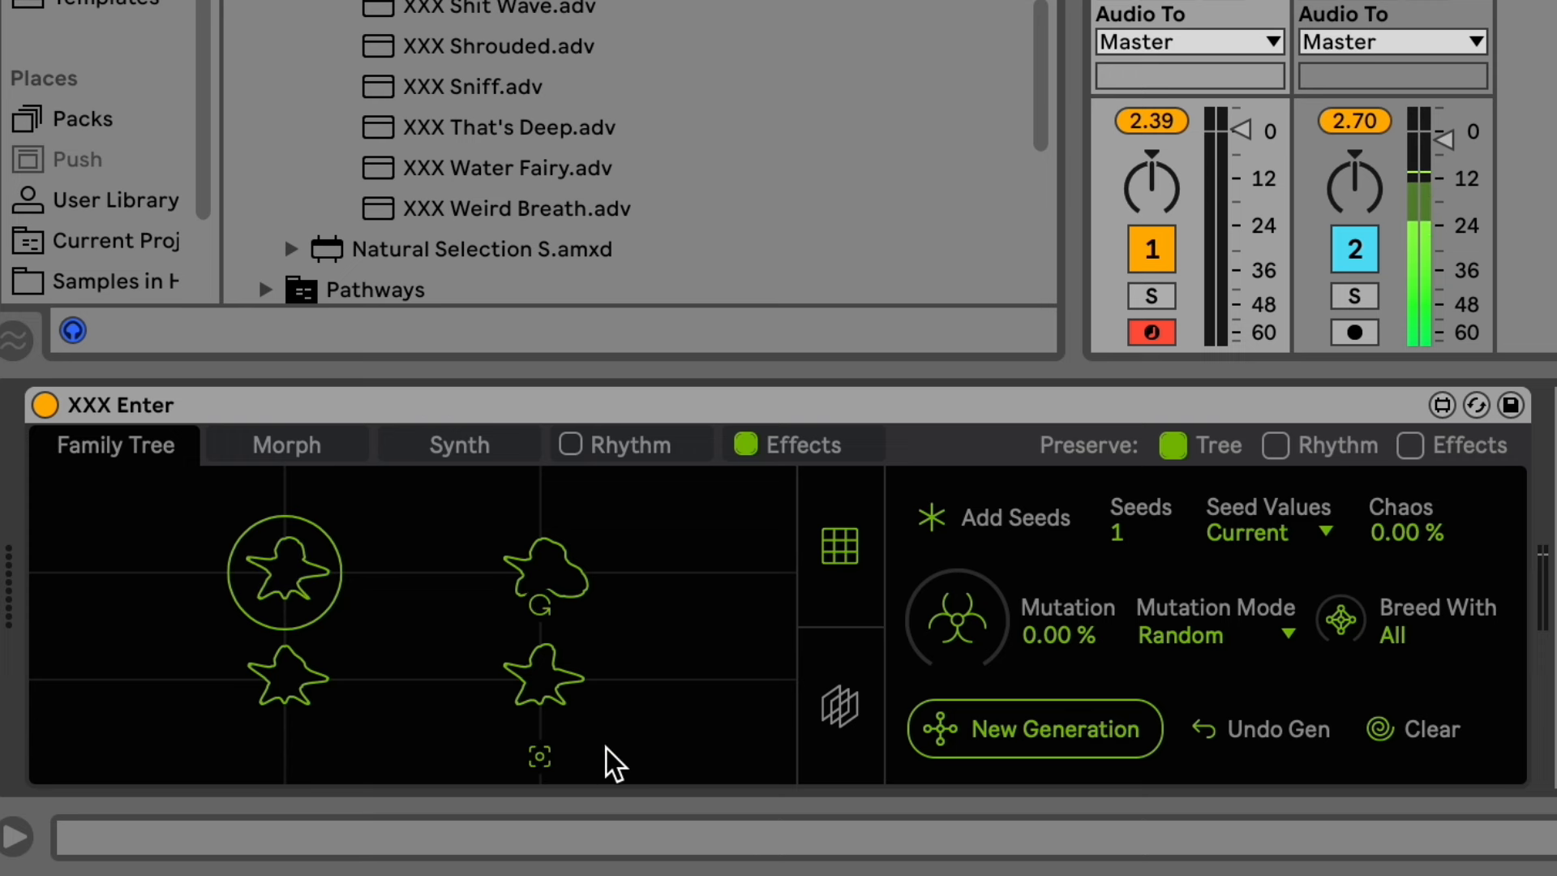
left_click(468, 454)
left_click(188, 445)
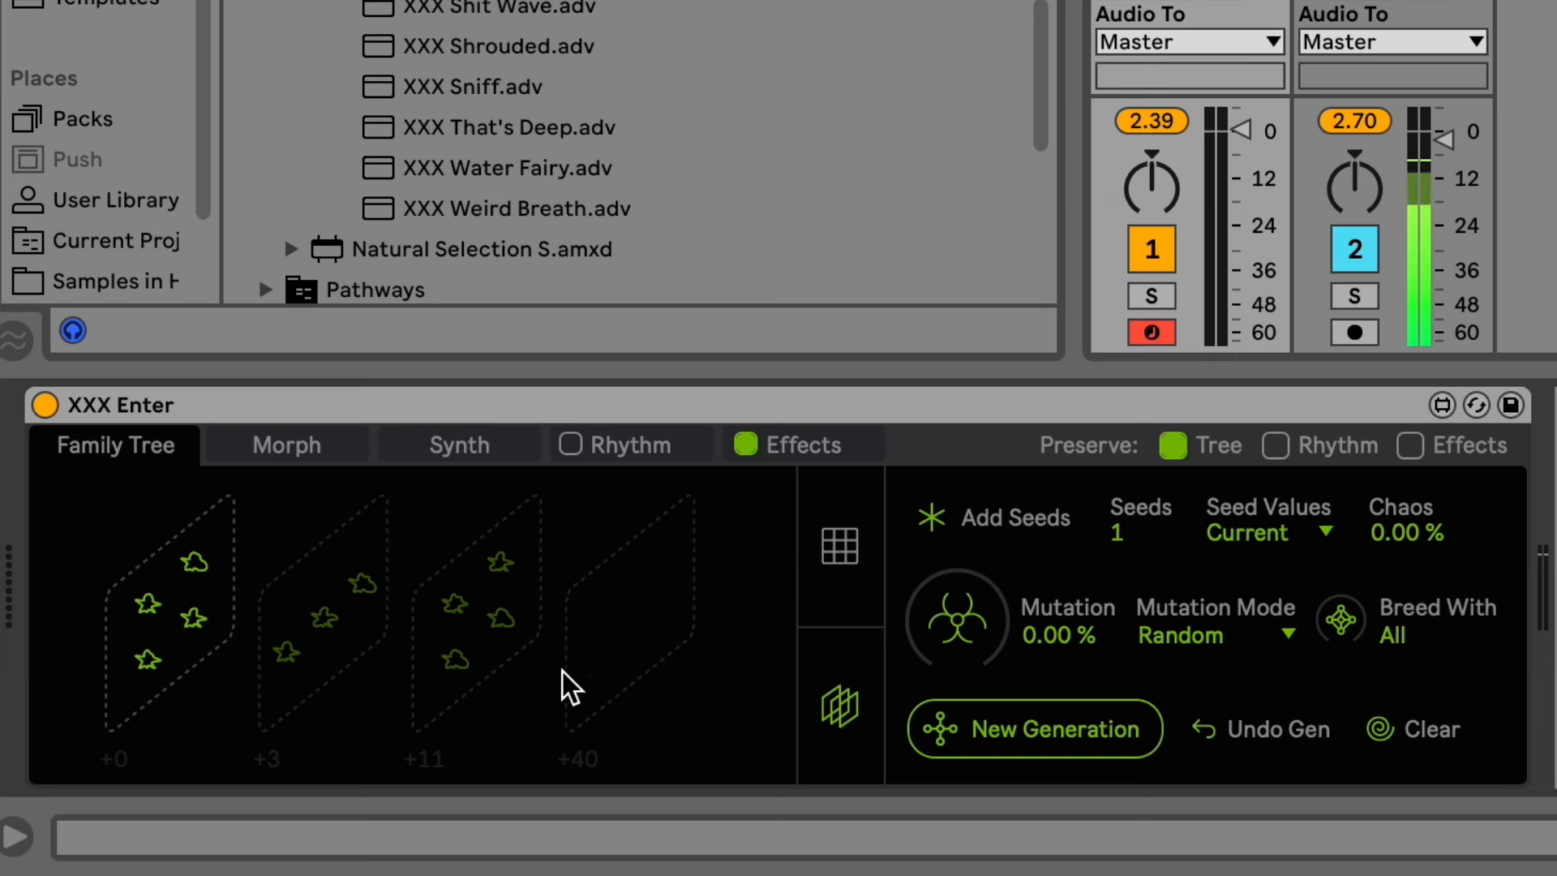
Review the fourth generation and the third generation's marked parents from the overview, ending in the seed generation.
left_click(625, 627)
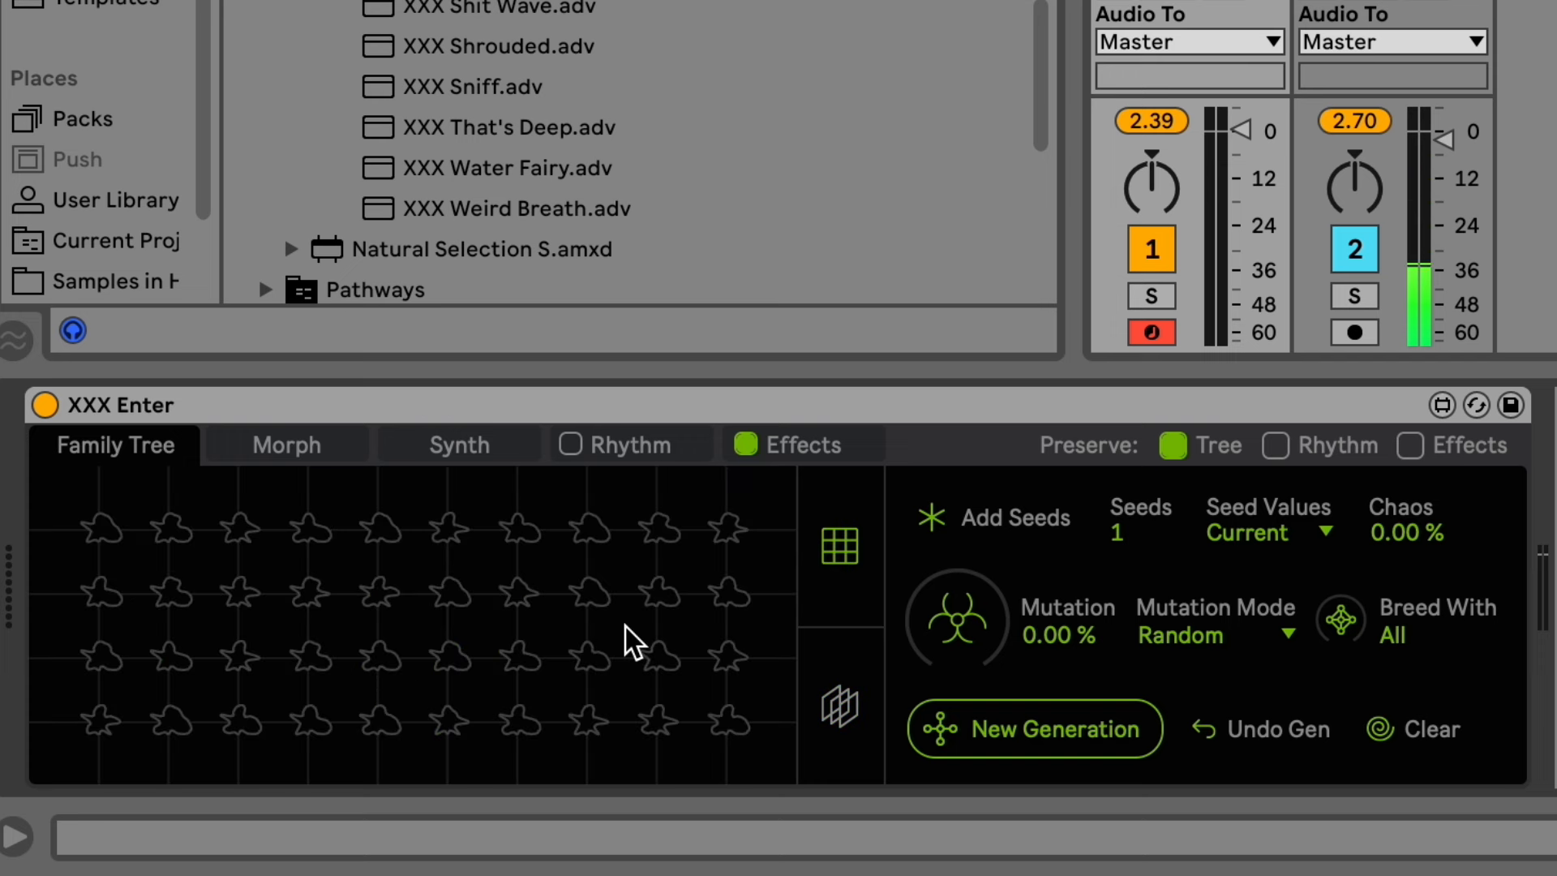
left_click(817, 681)
left_click(471, 610)
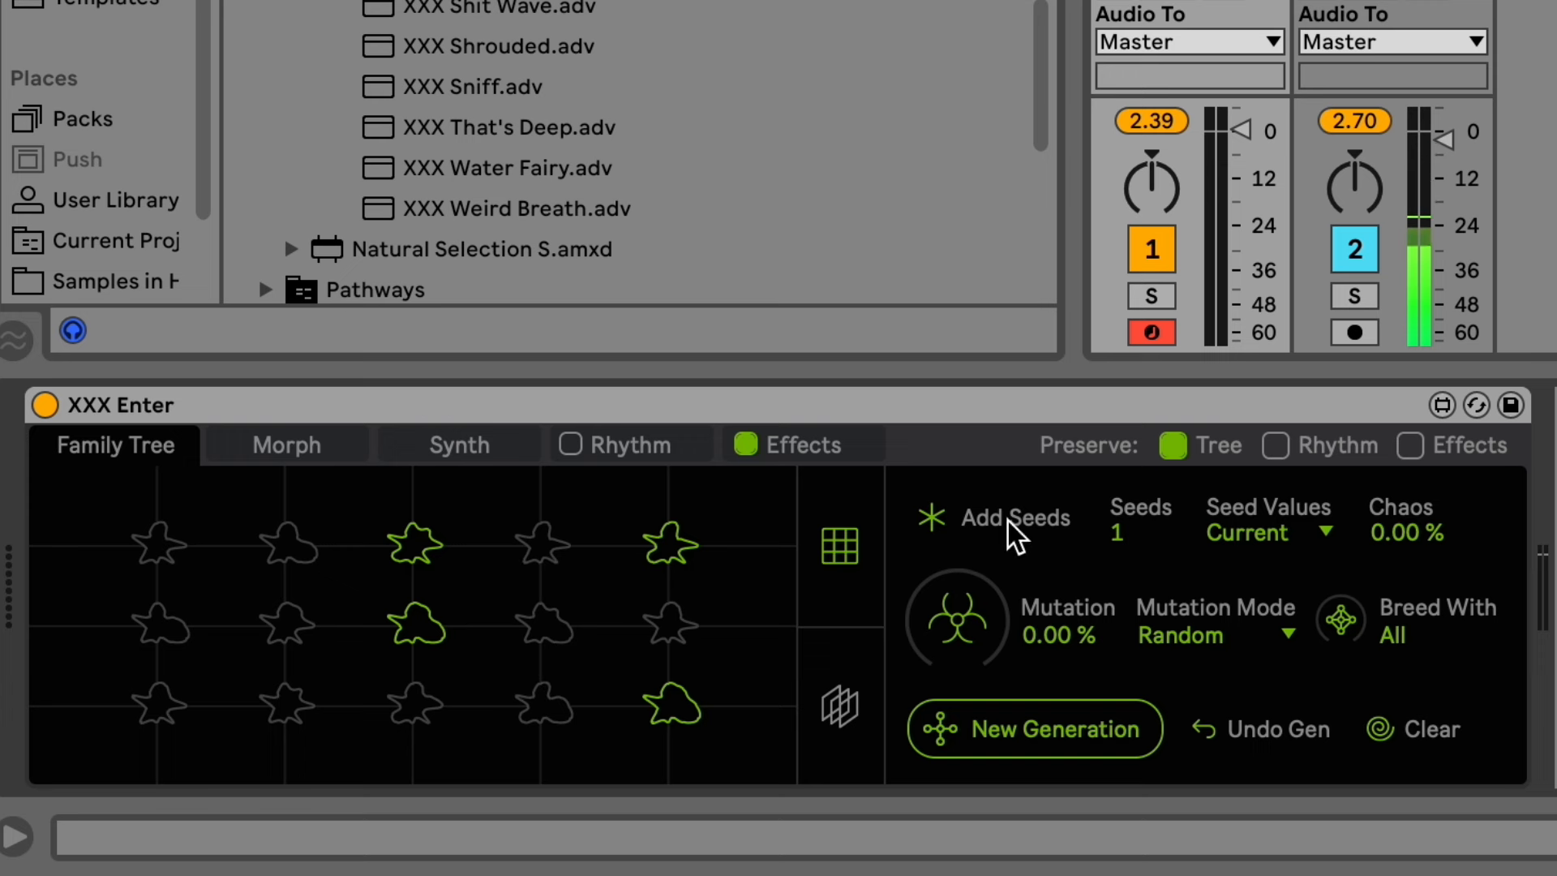
left_click(842, 696)
left_click(162, 634)
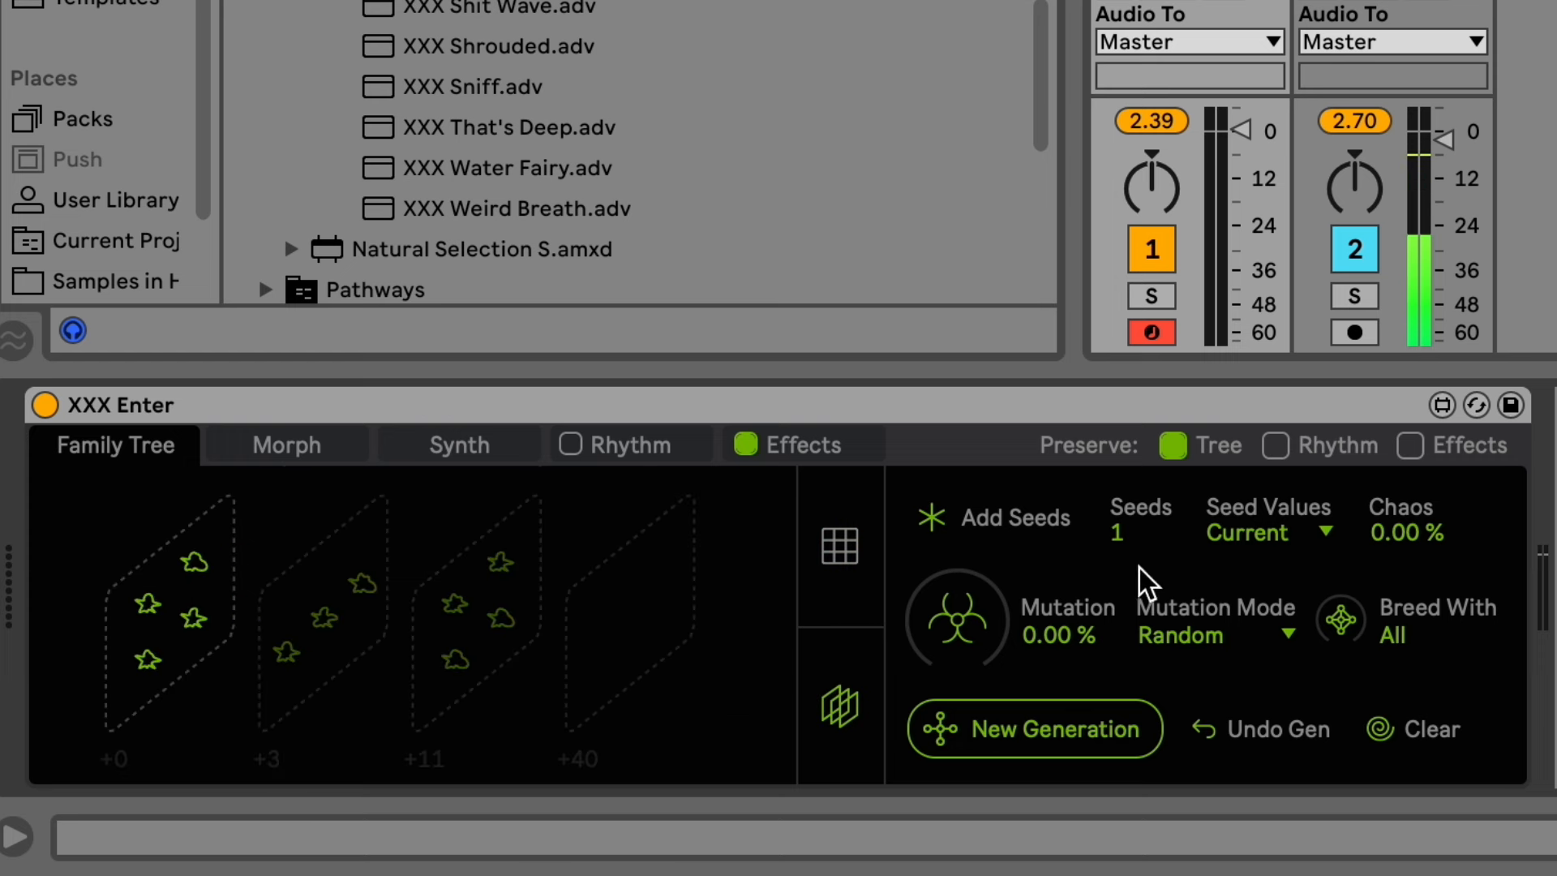
left_click_drag(1119, 534, 1168, 534)
left_click(140, 569)
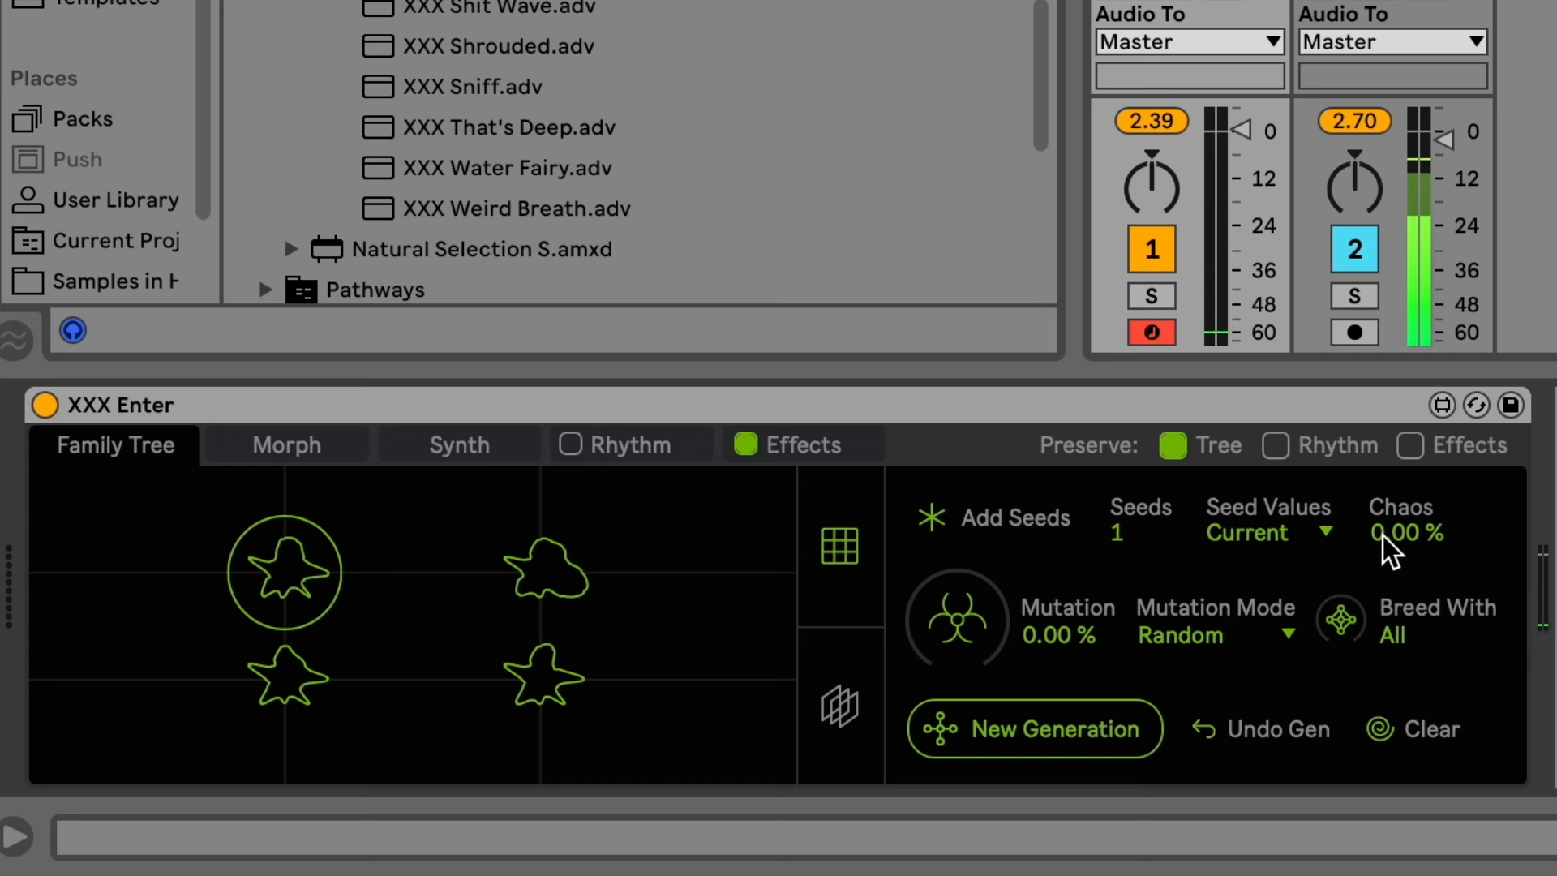
Examine the Seed Values options, the current sound's Synth settings and the Chaos parameter for adding seeds.
left_click(1307, 533)
left_click(1298, 535)
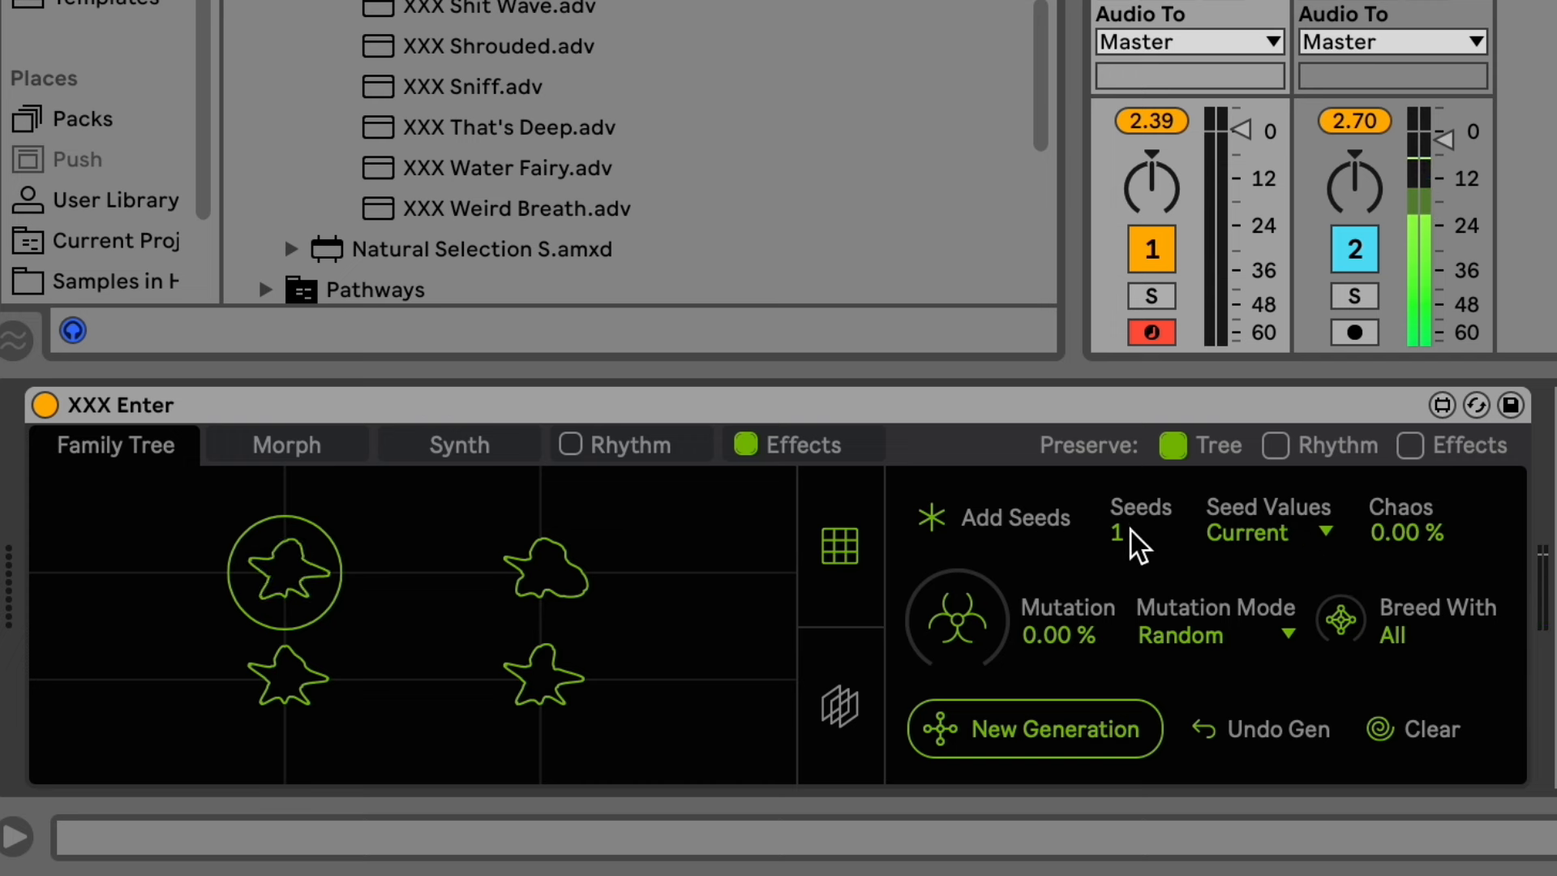
left_click(472, 451)
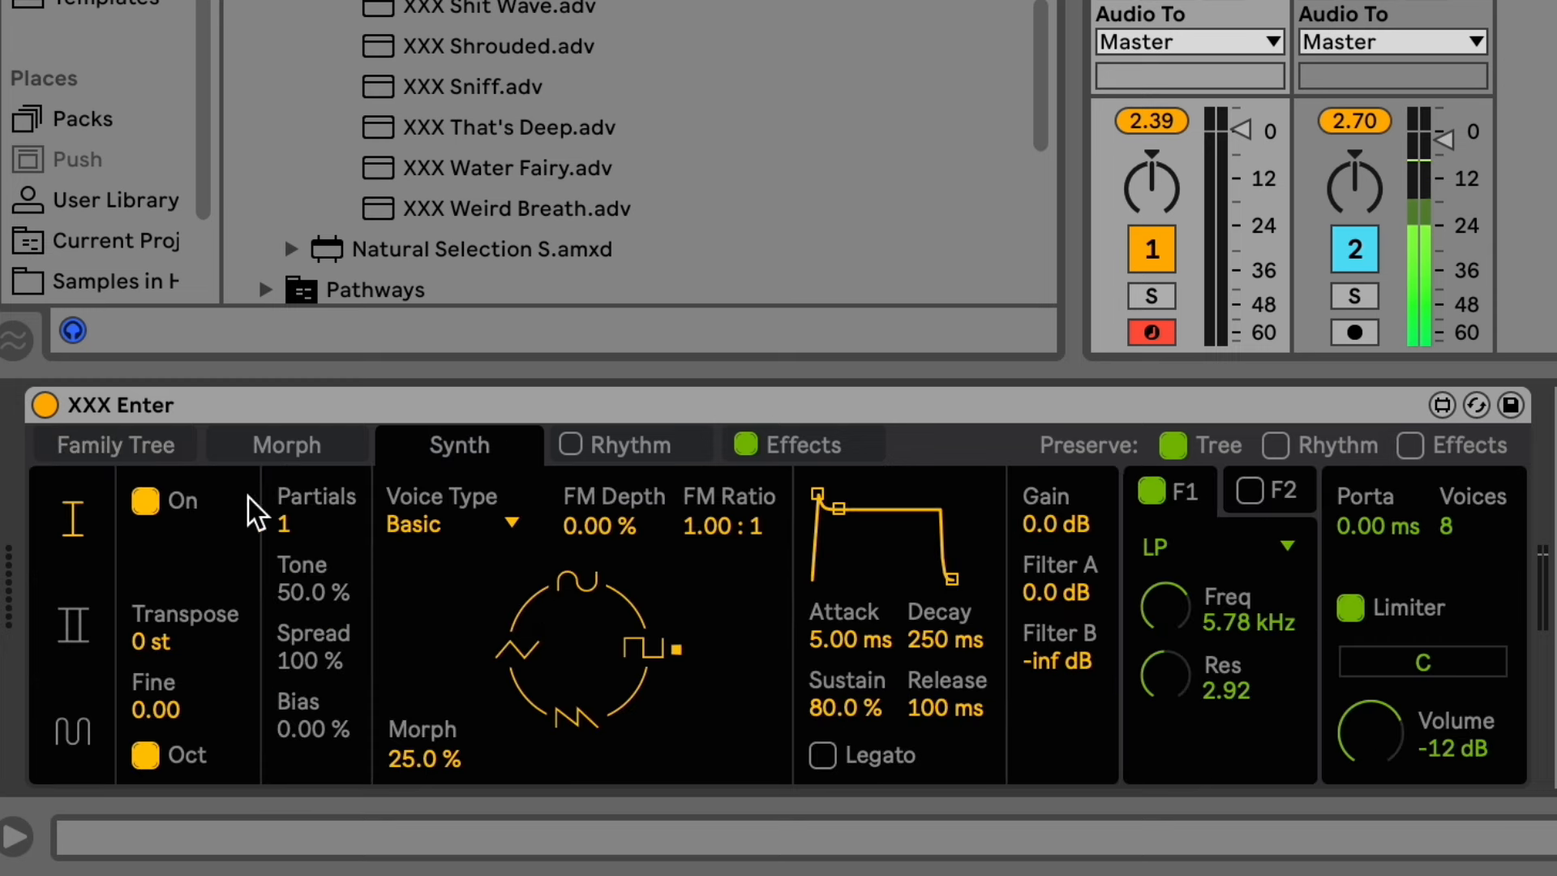
left_click(112, 449)
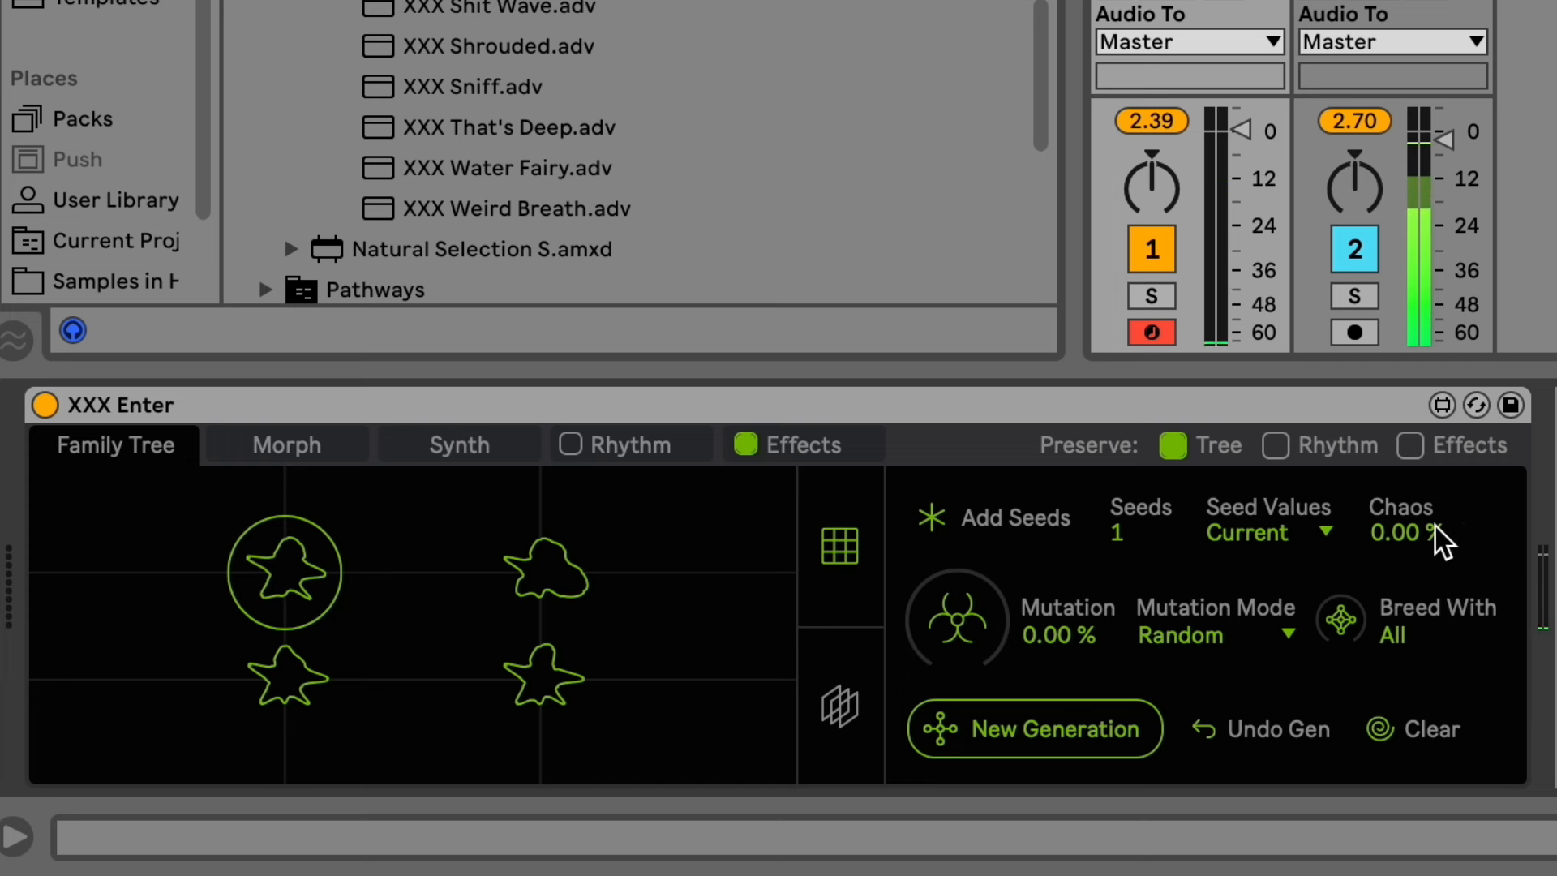
mouse_move(1433, 529)
left_mouse_down()
mouse_move(1434, 511)
mouse_move(1435, 534)
left_mouse_up()
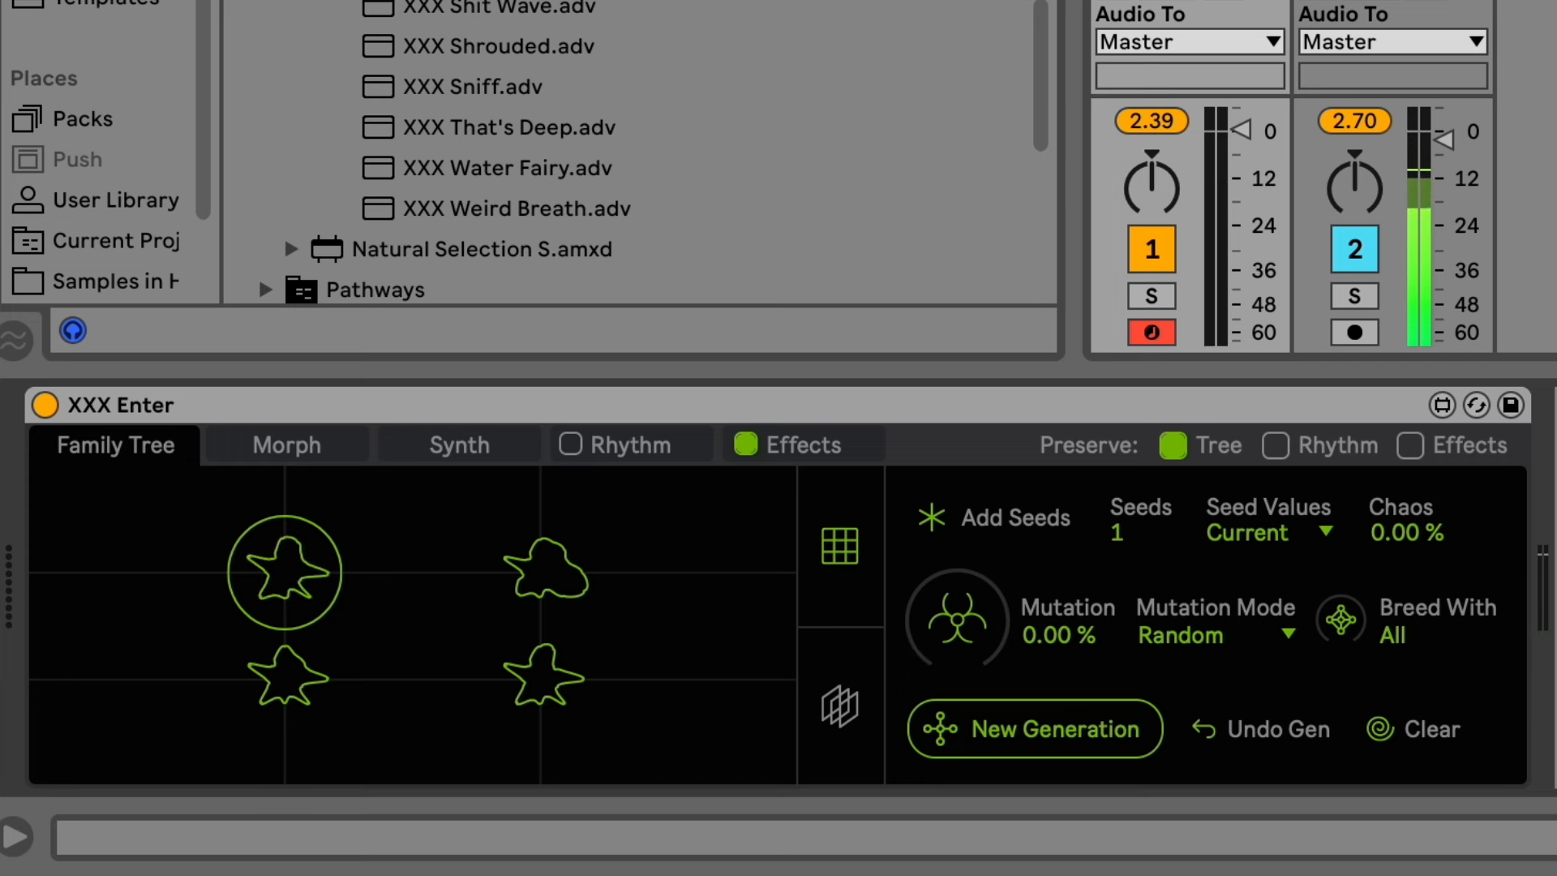
Select the second-row second seed, set Chaos to 11.2 % and add one seed based on the Current values.
left_click(551, 687)
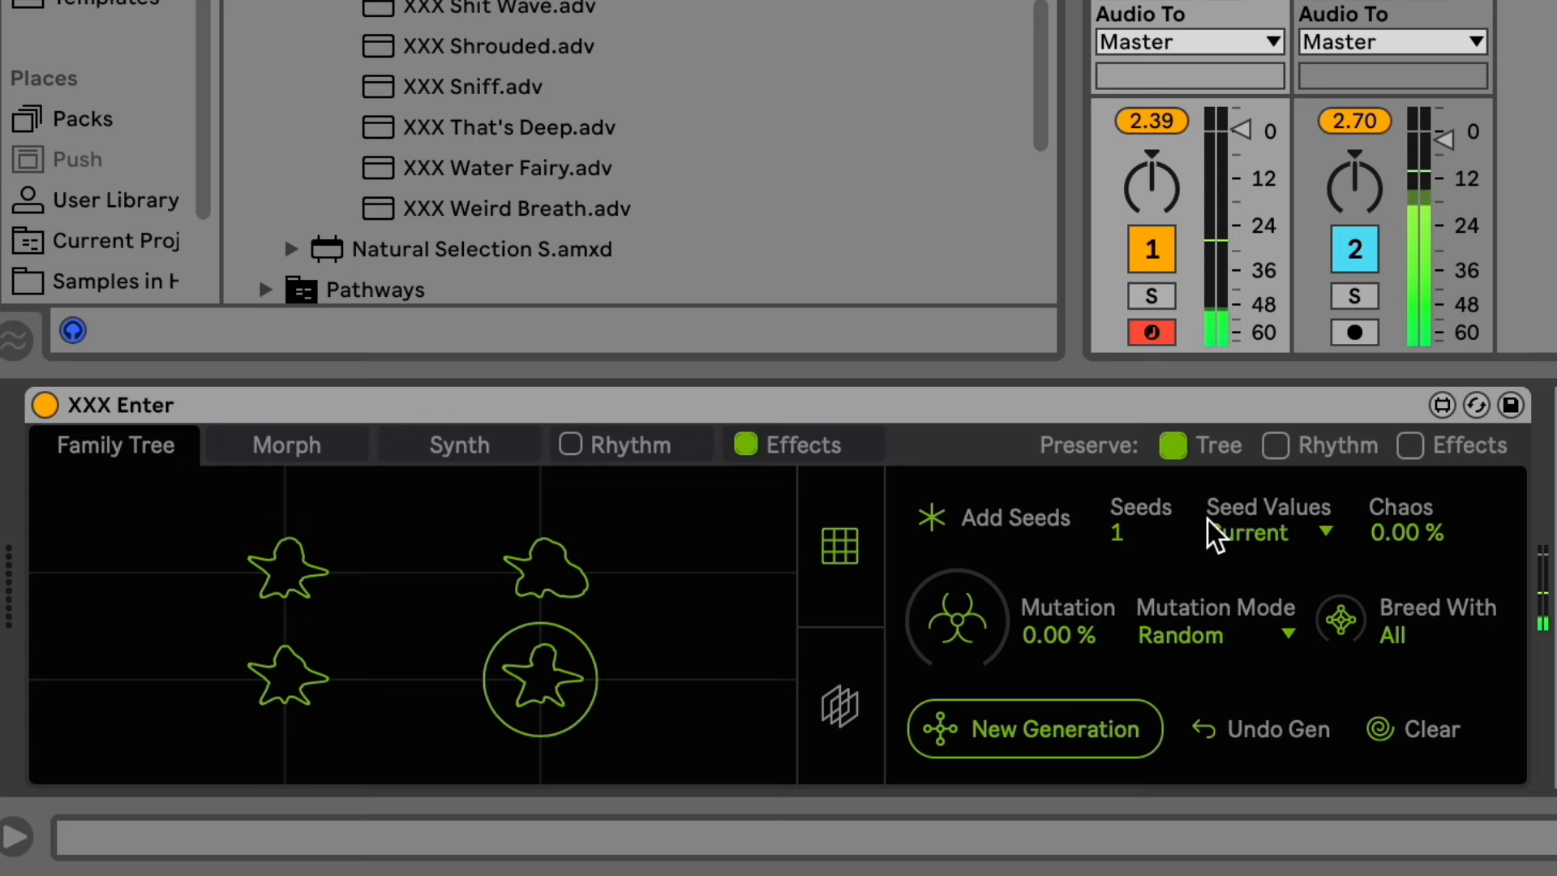
left_click_drag(1437, 532, 1431, 531)
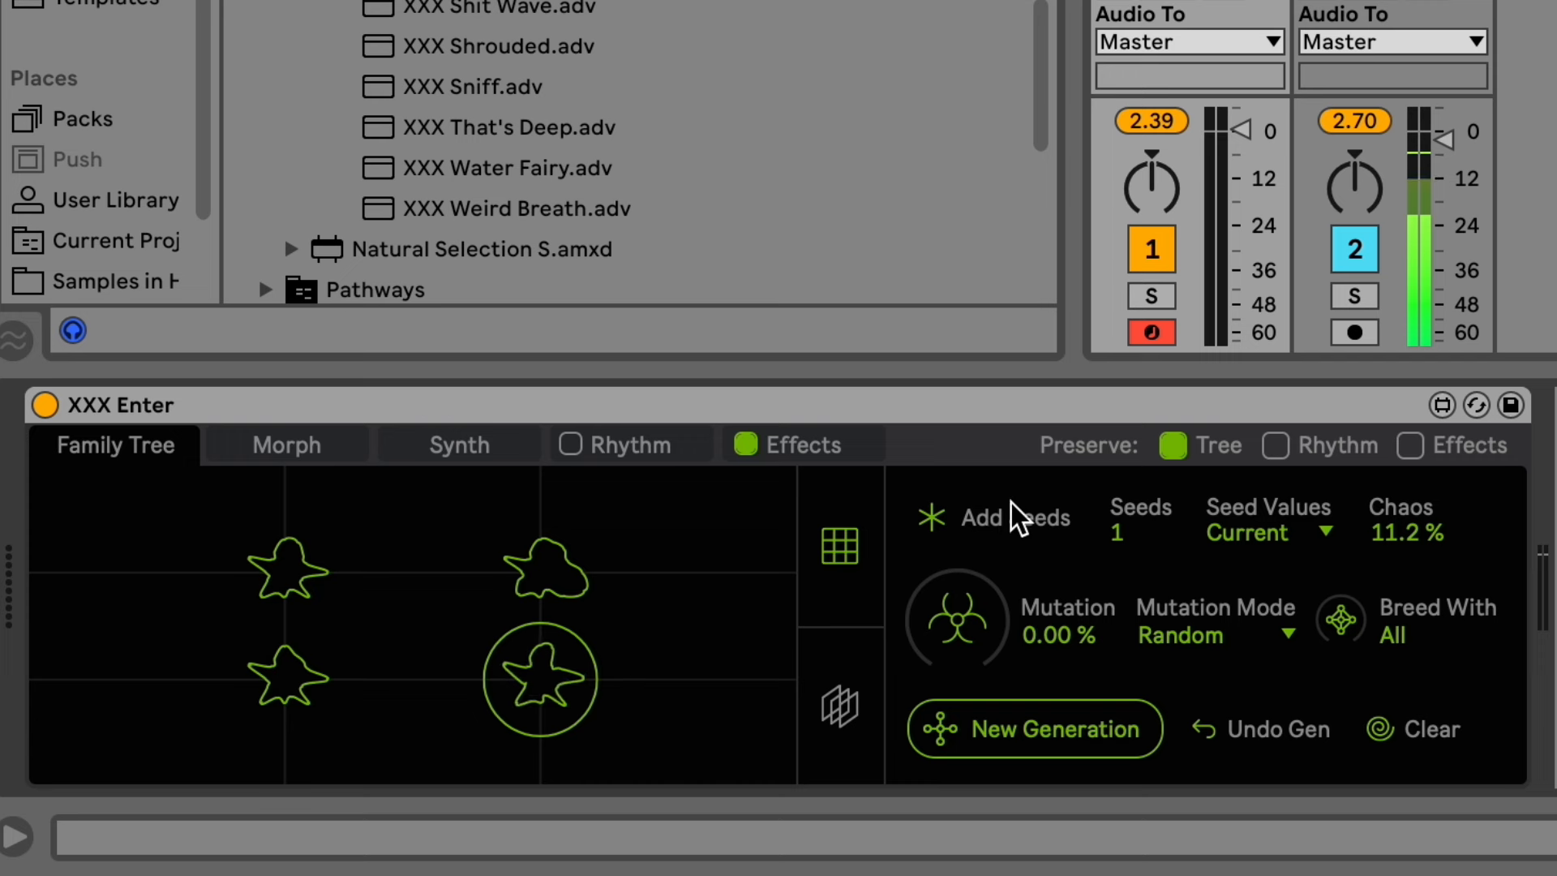
mouse_move(578, 711)
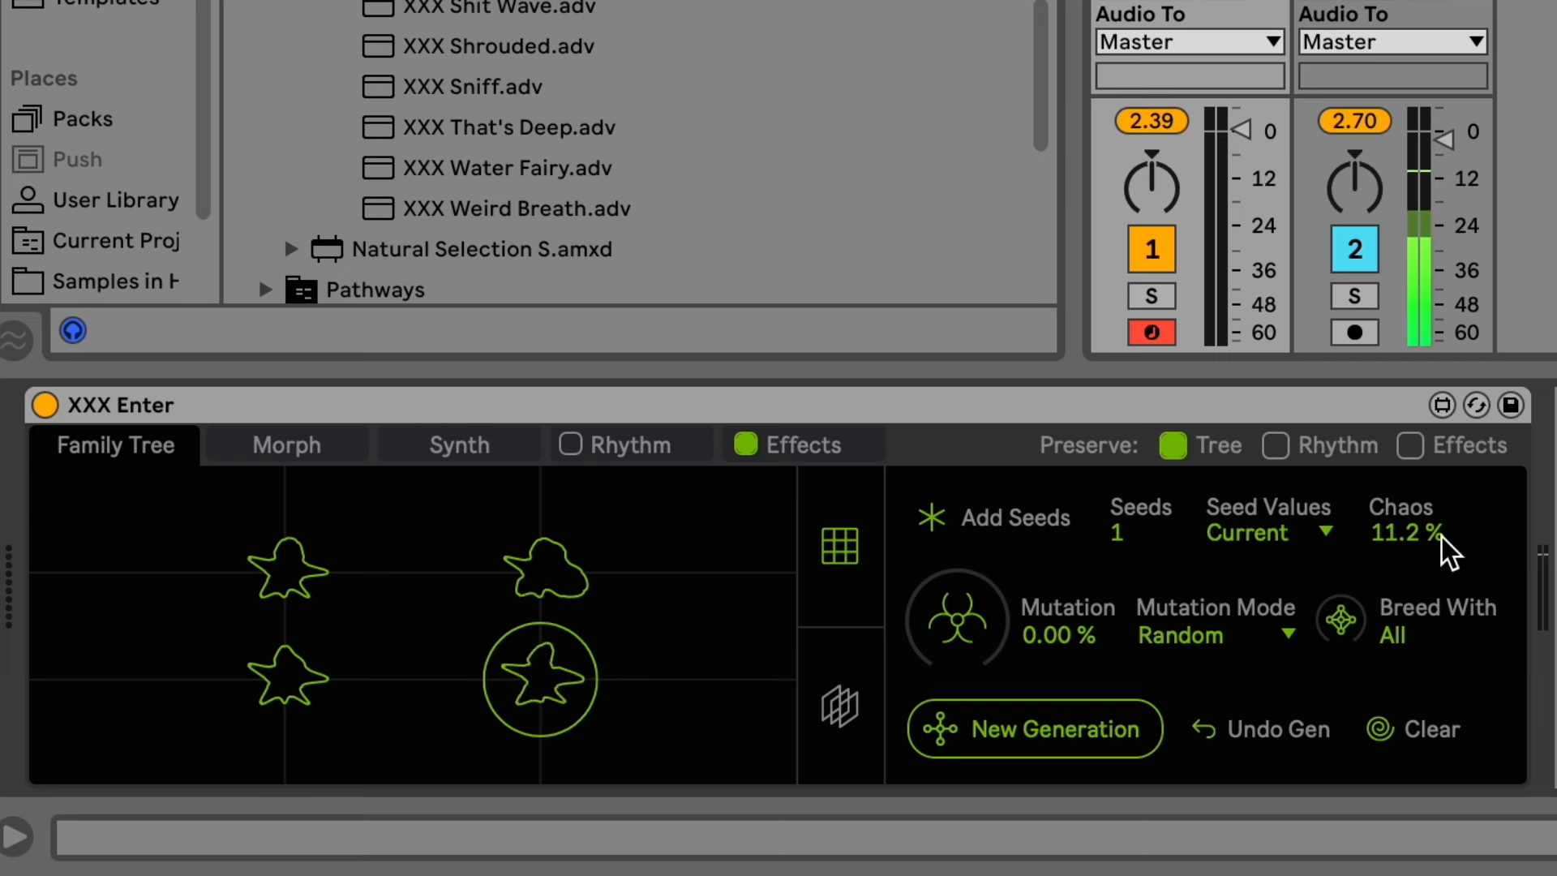
left_click(1035, 521)
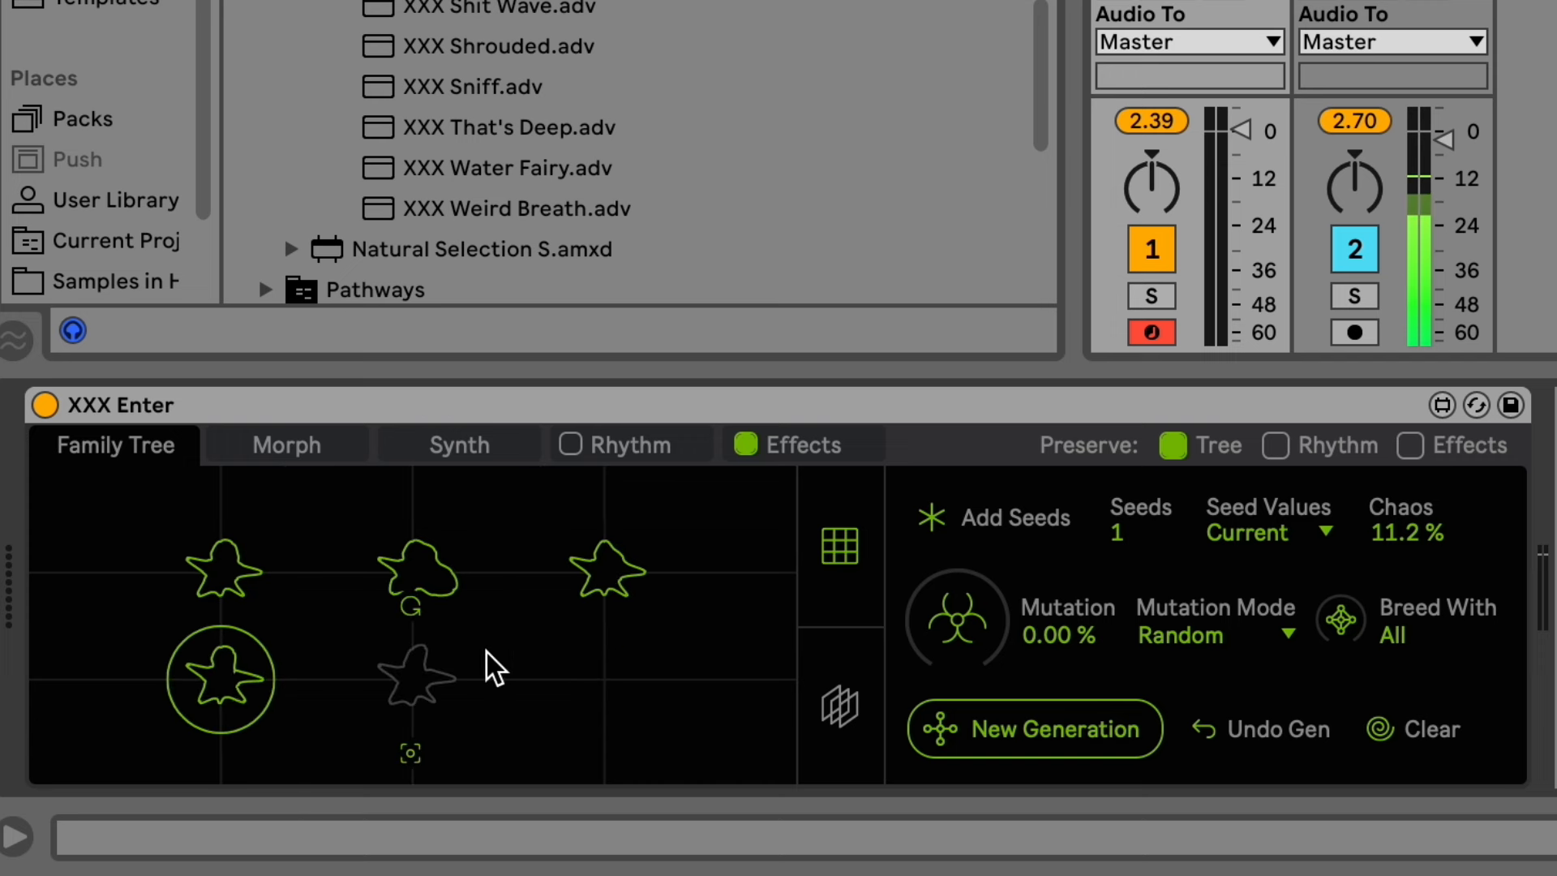
Audition the newly added seed against the second-row first seed it was derived from.
left_click(414, 684)
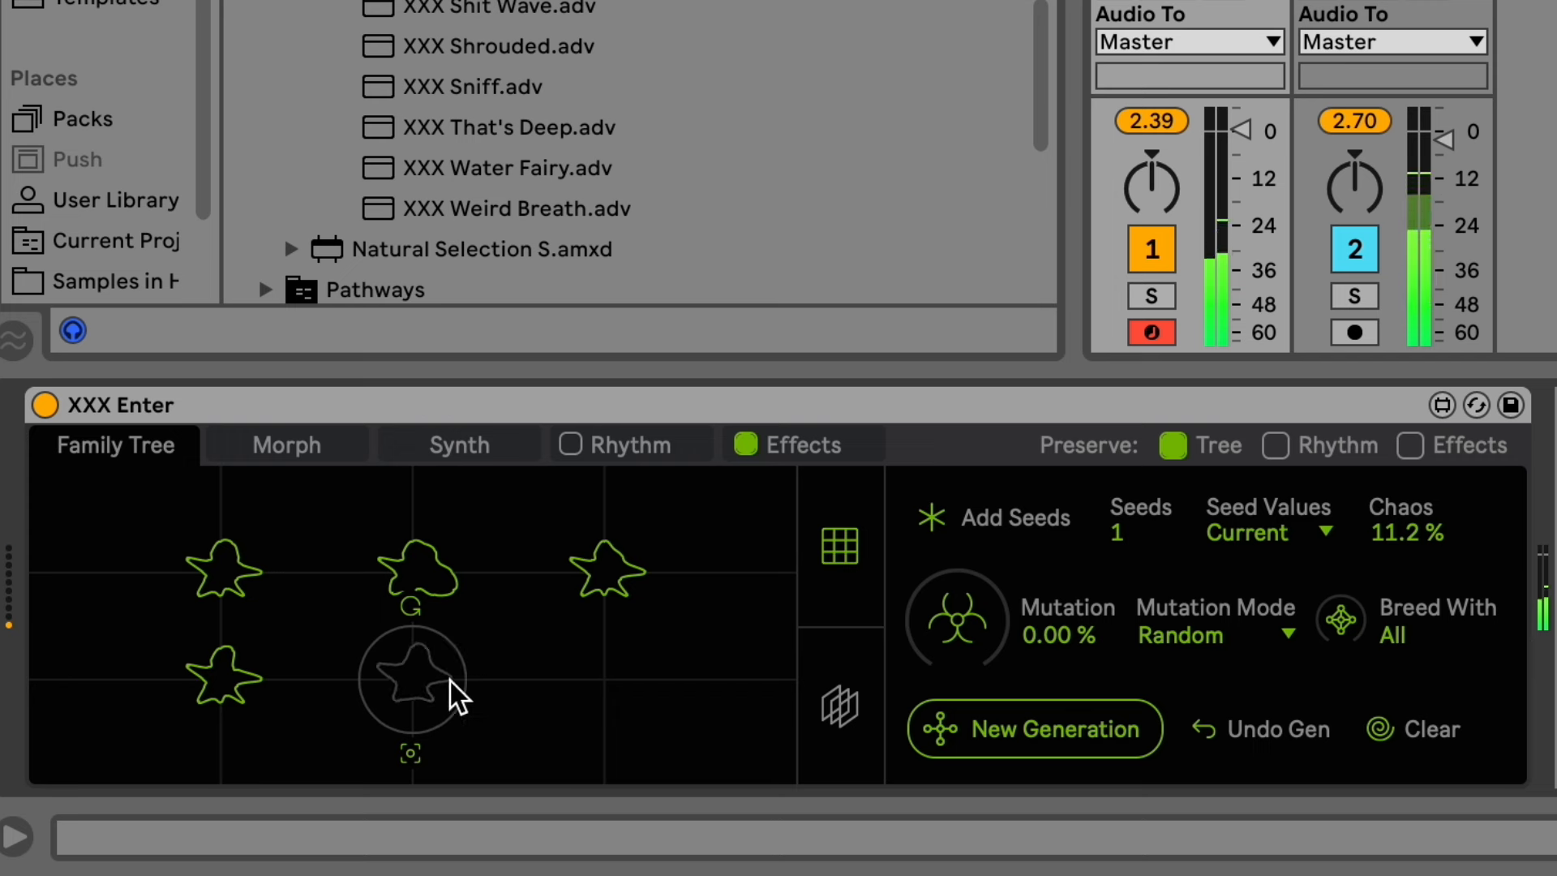
left_click(224, 672)
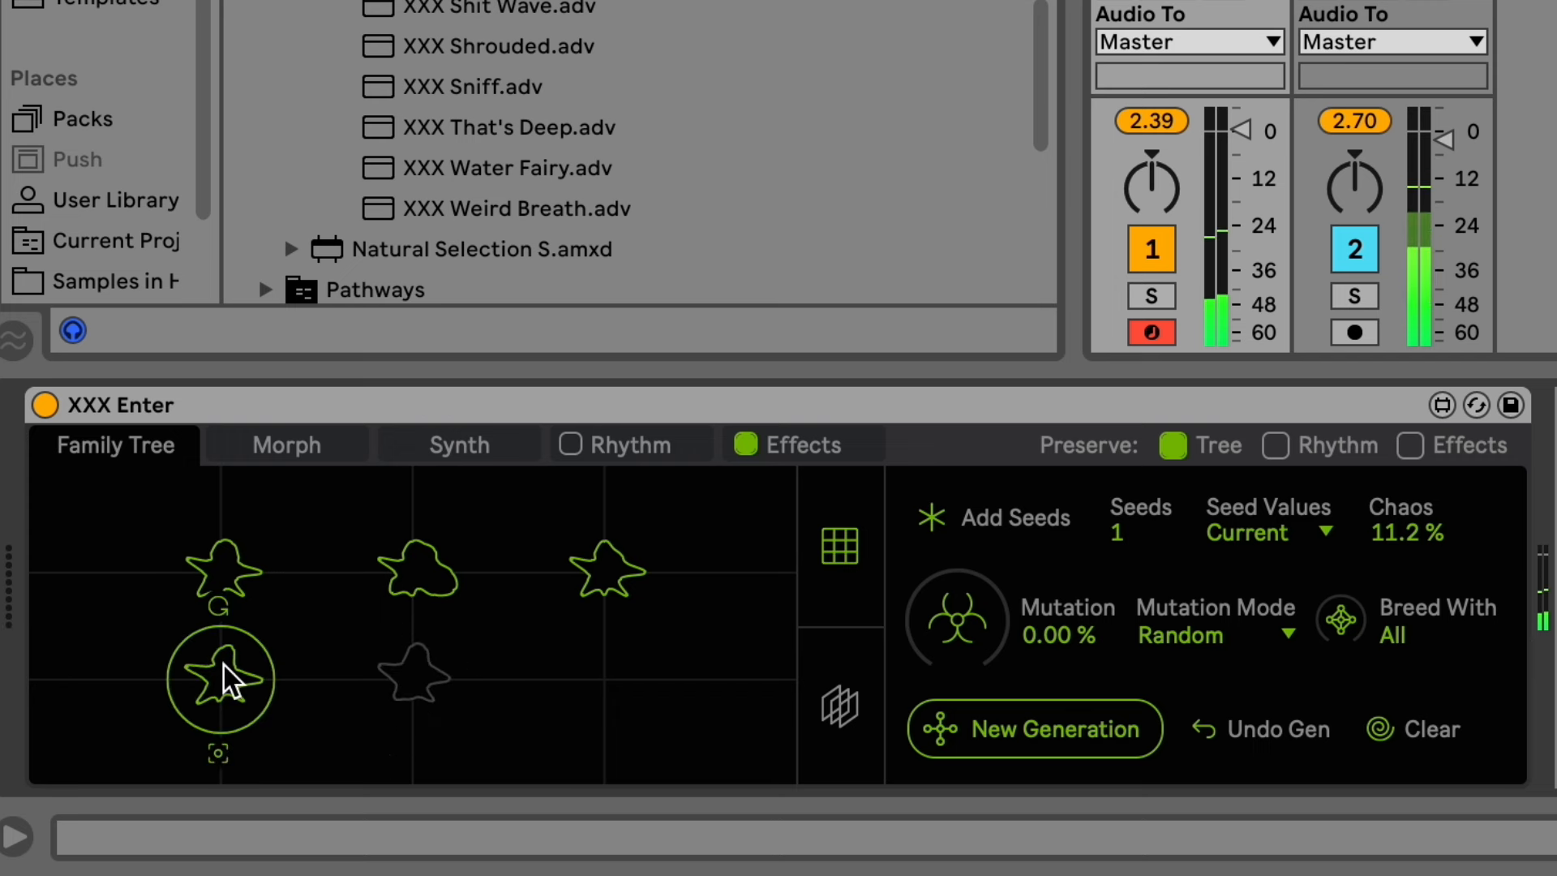
left_click(418, 683)
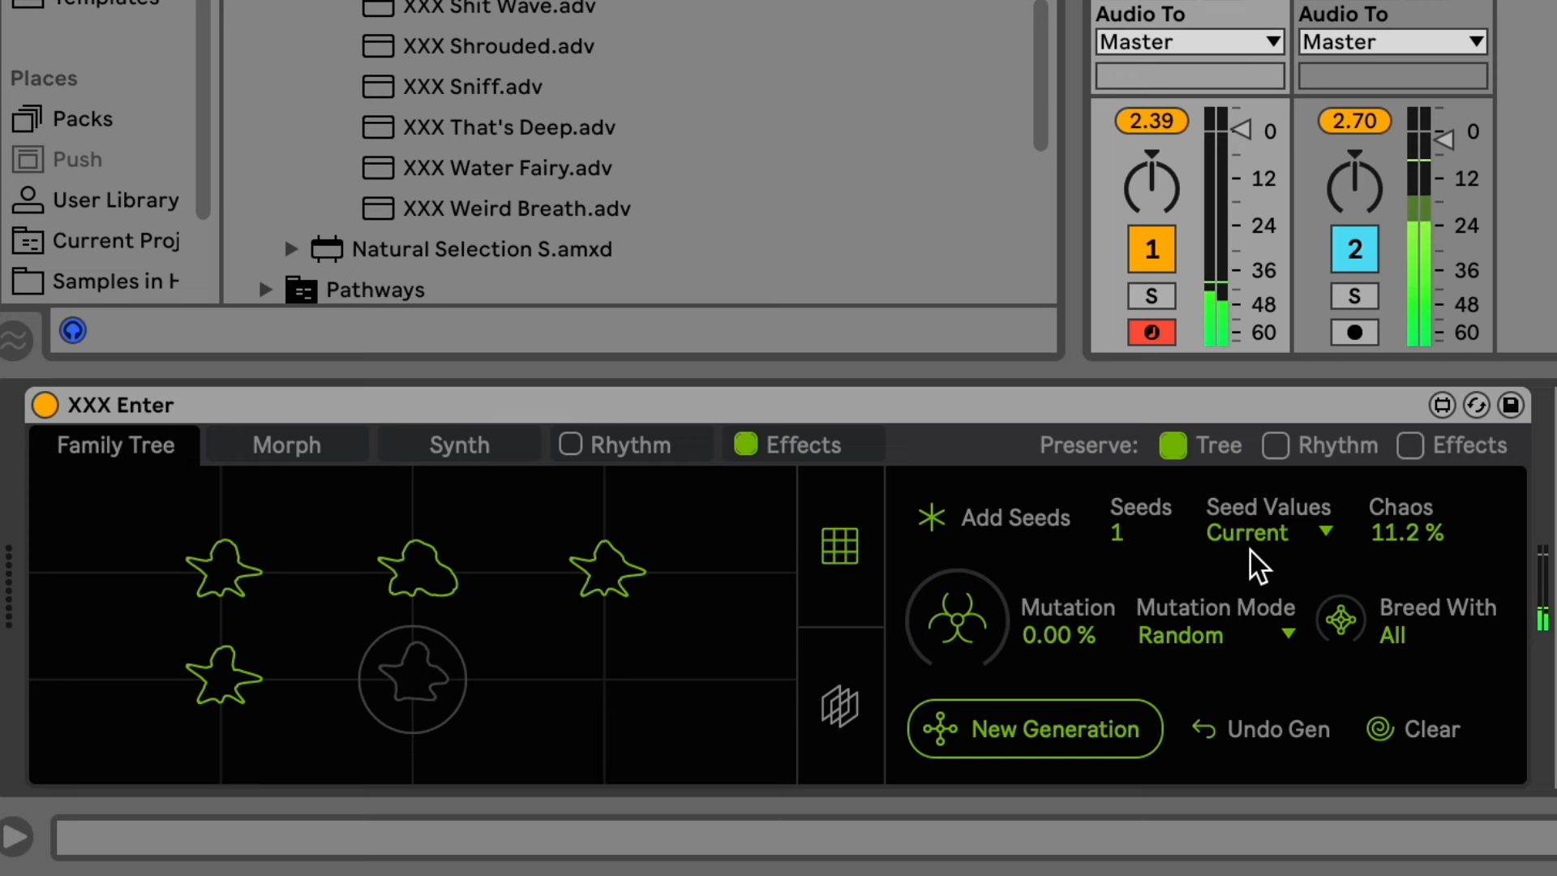
Reset Chaos to 0 %, set Seed Values to Random and add one seed.
left_click(1269, 537)
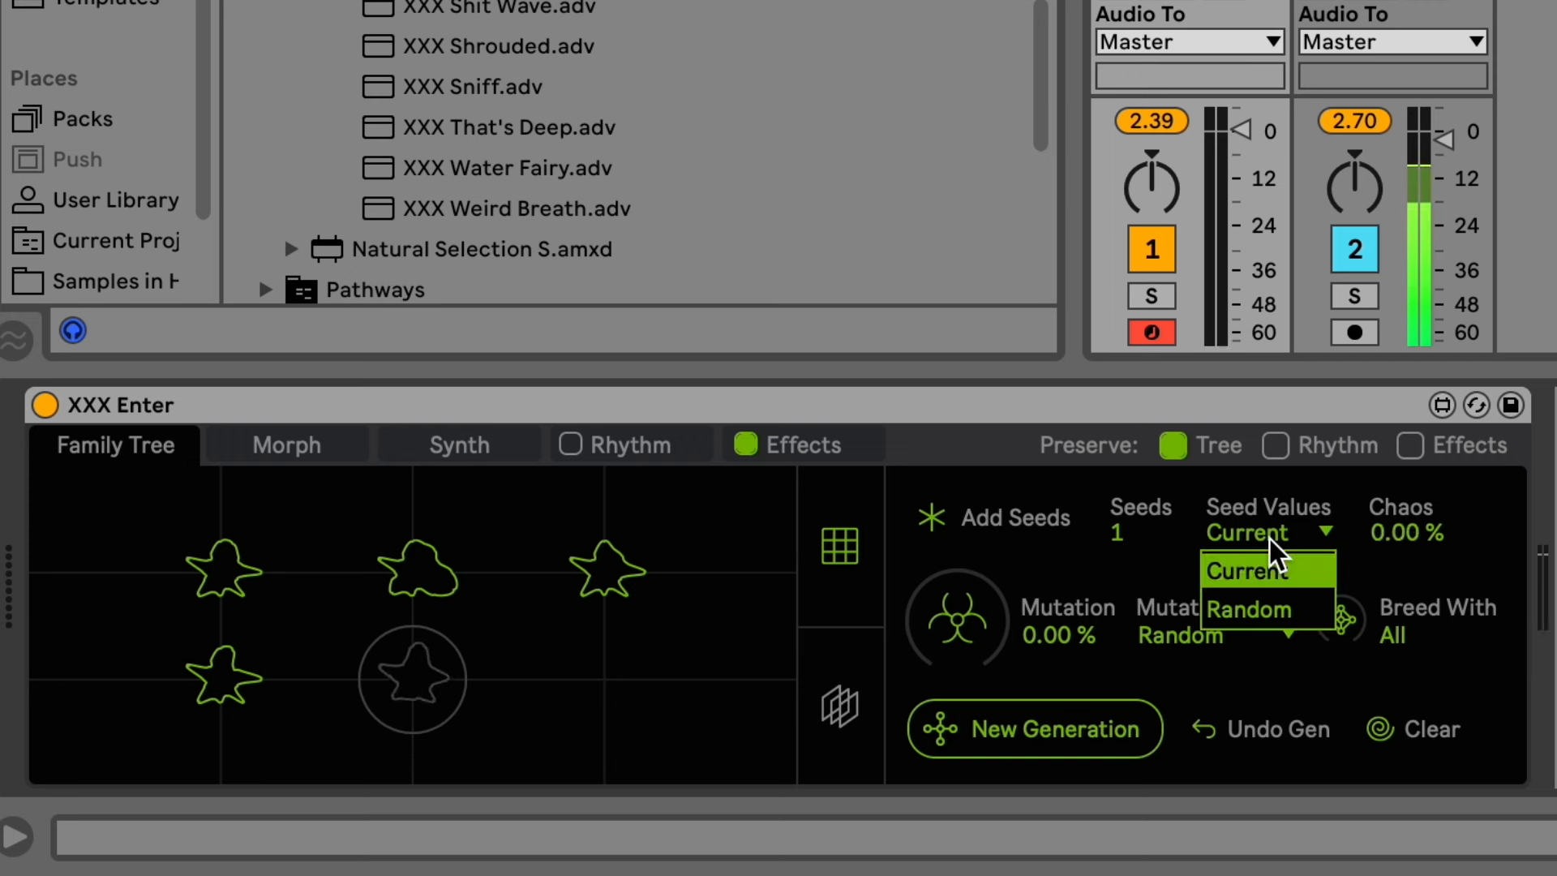
left_click(1246, 607)
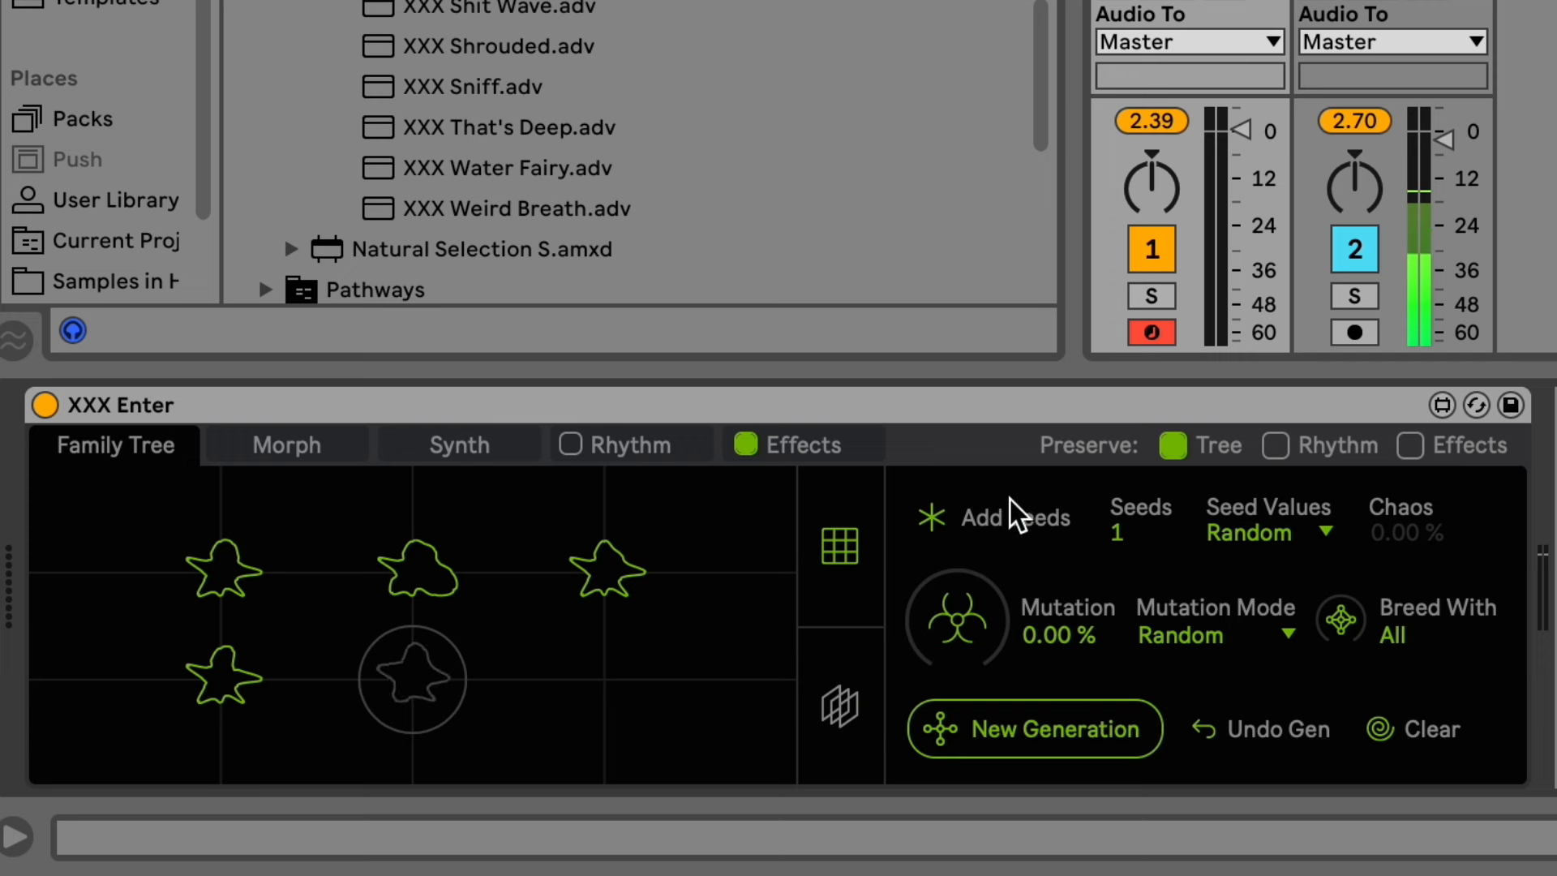
left_click(999, 525)
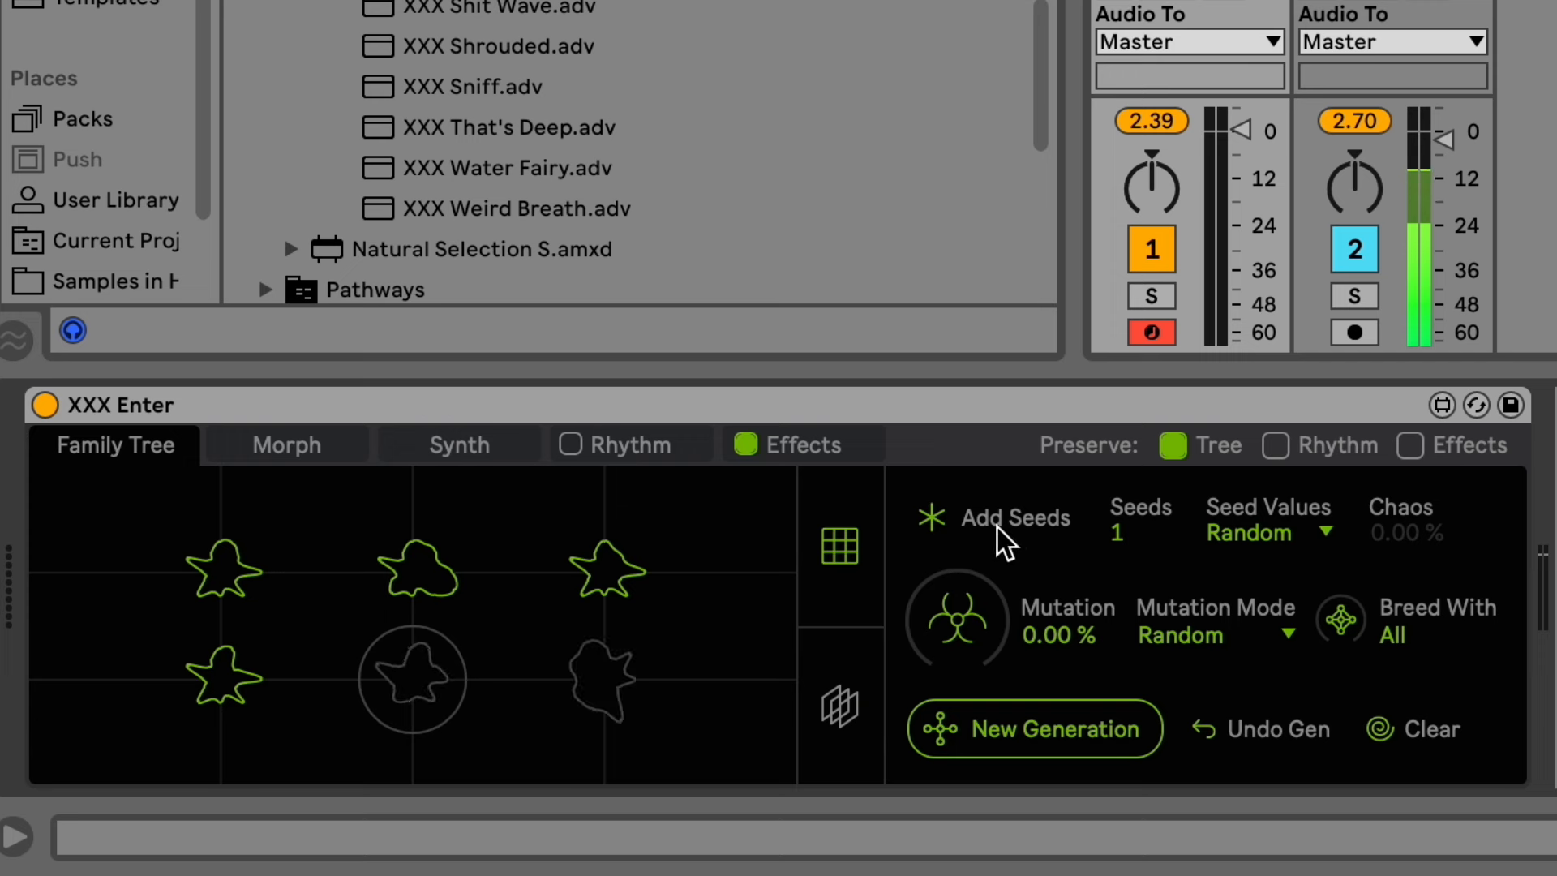
Audition the newly added random seed in the second row and set Seed Values to Current.
left_click(621, 671)
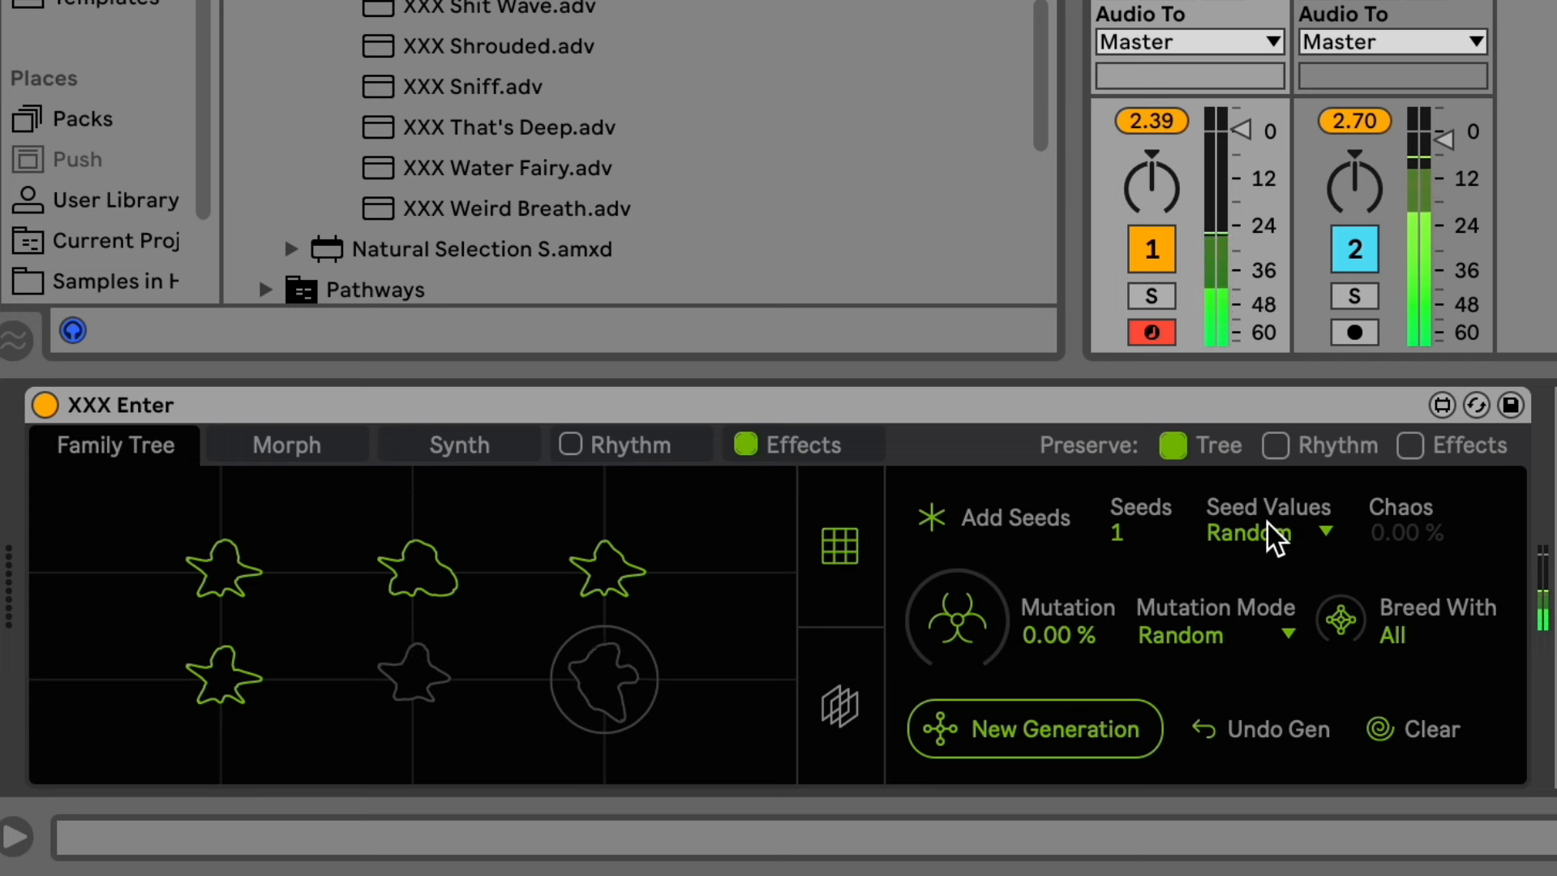
mouse_move(684, 526)
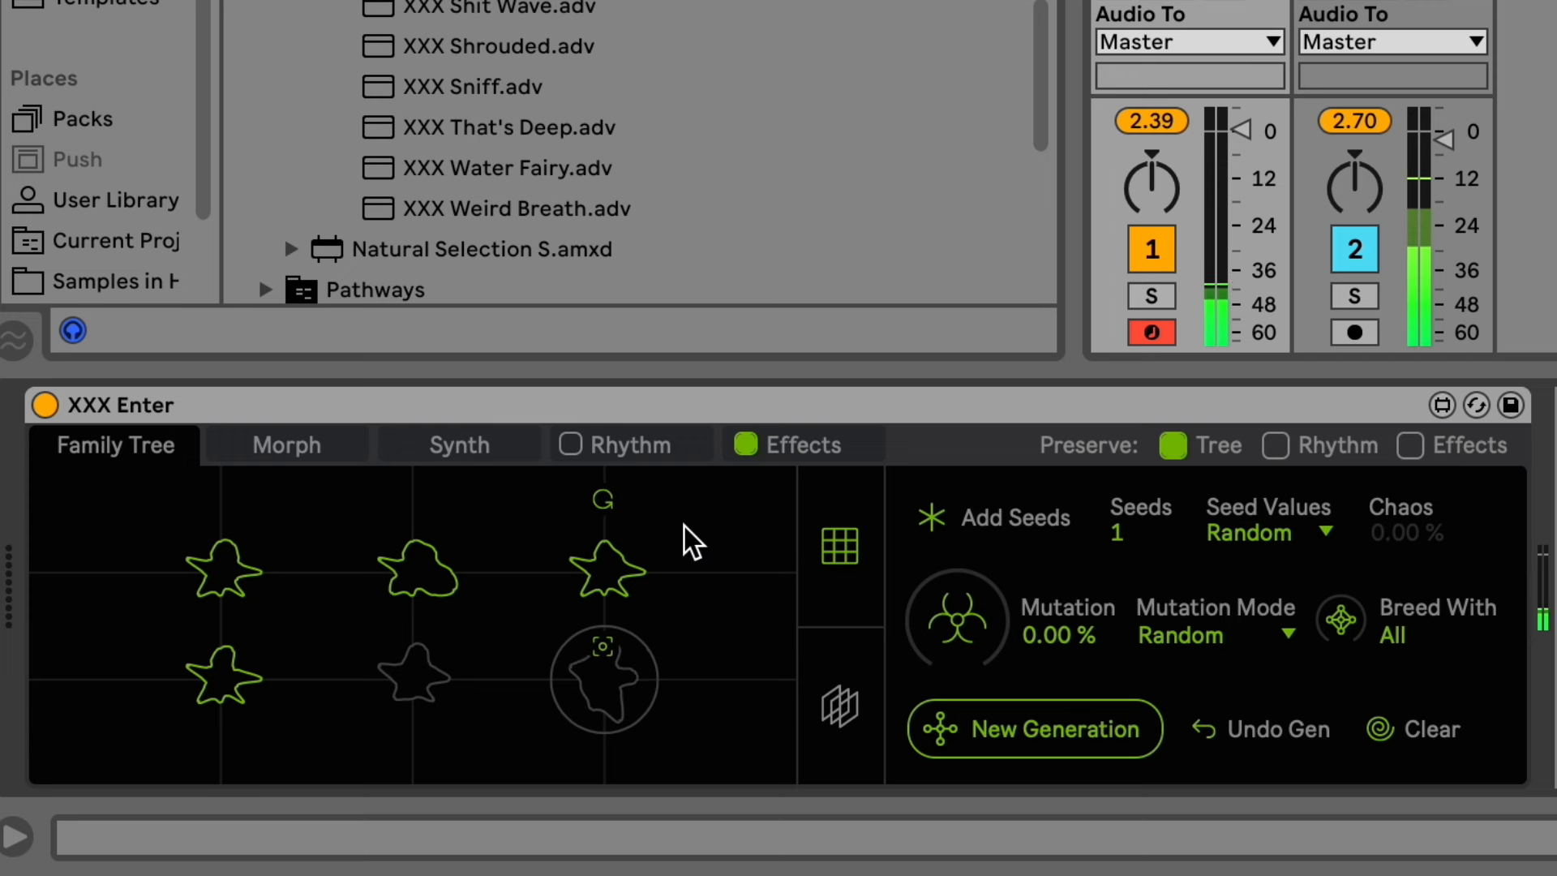
mouse_move(575, 660)
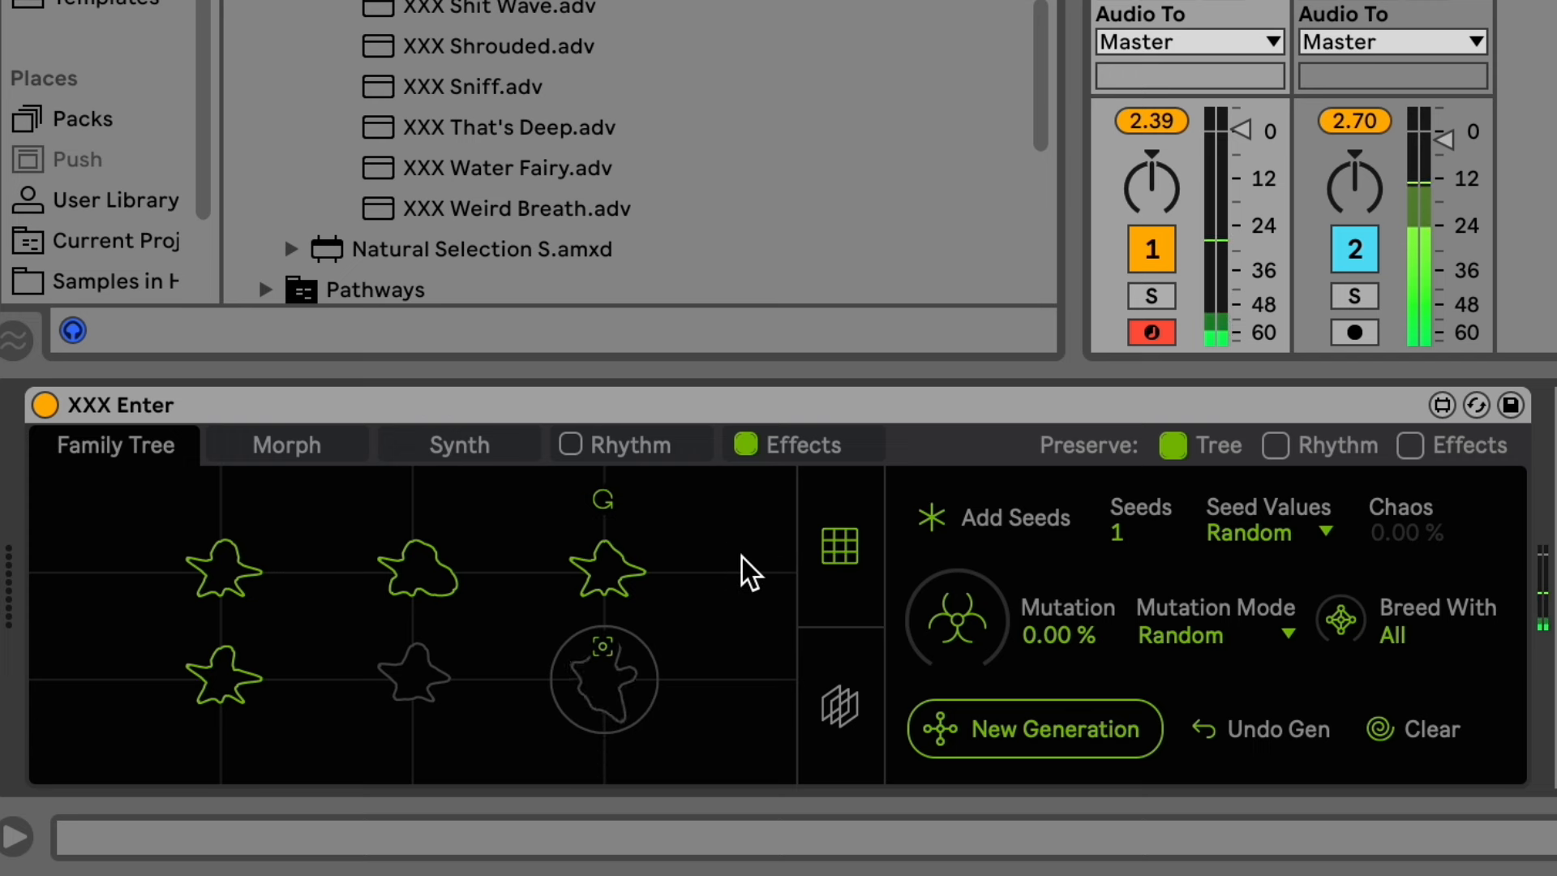
left_click(1255, 535)
left_click(1249, 559)
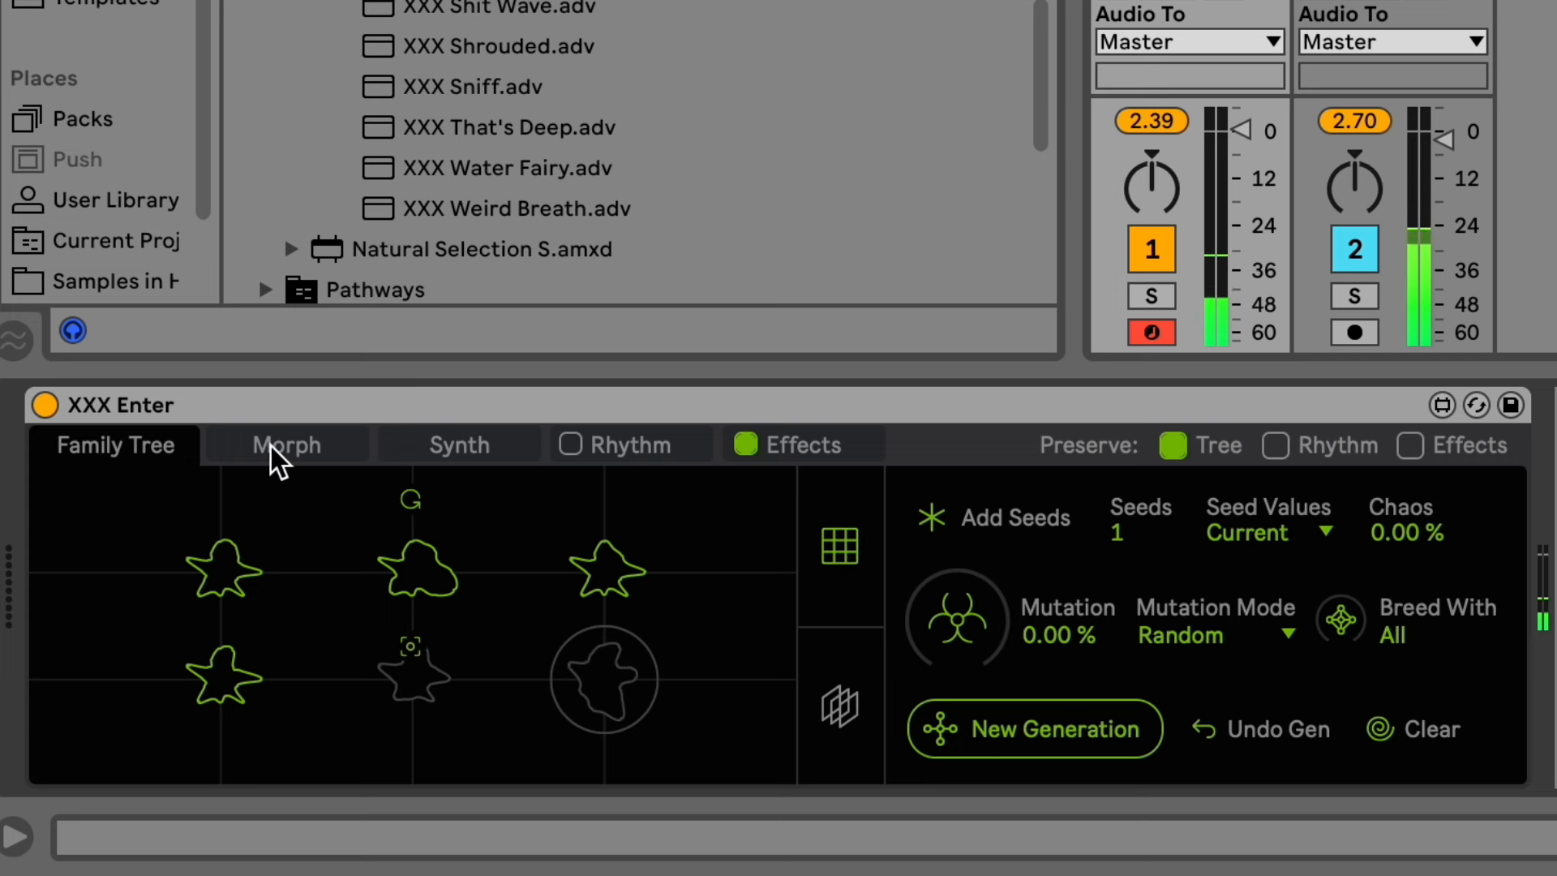
Undo the newest generation, and review the second and third generations of the family tree.
left_click(848, 698)
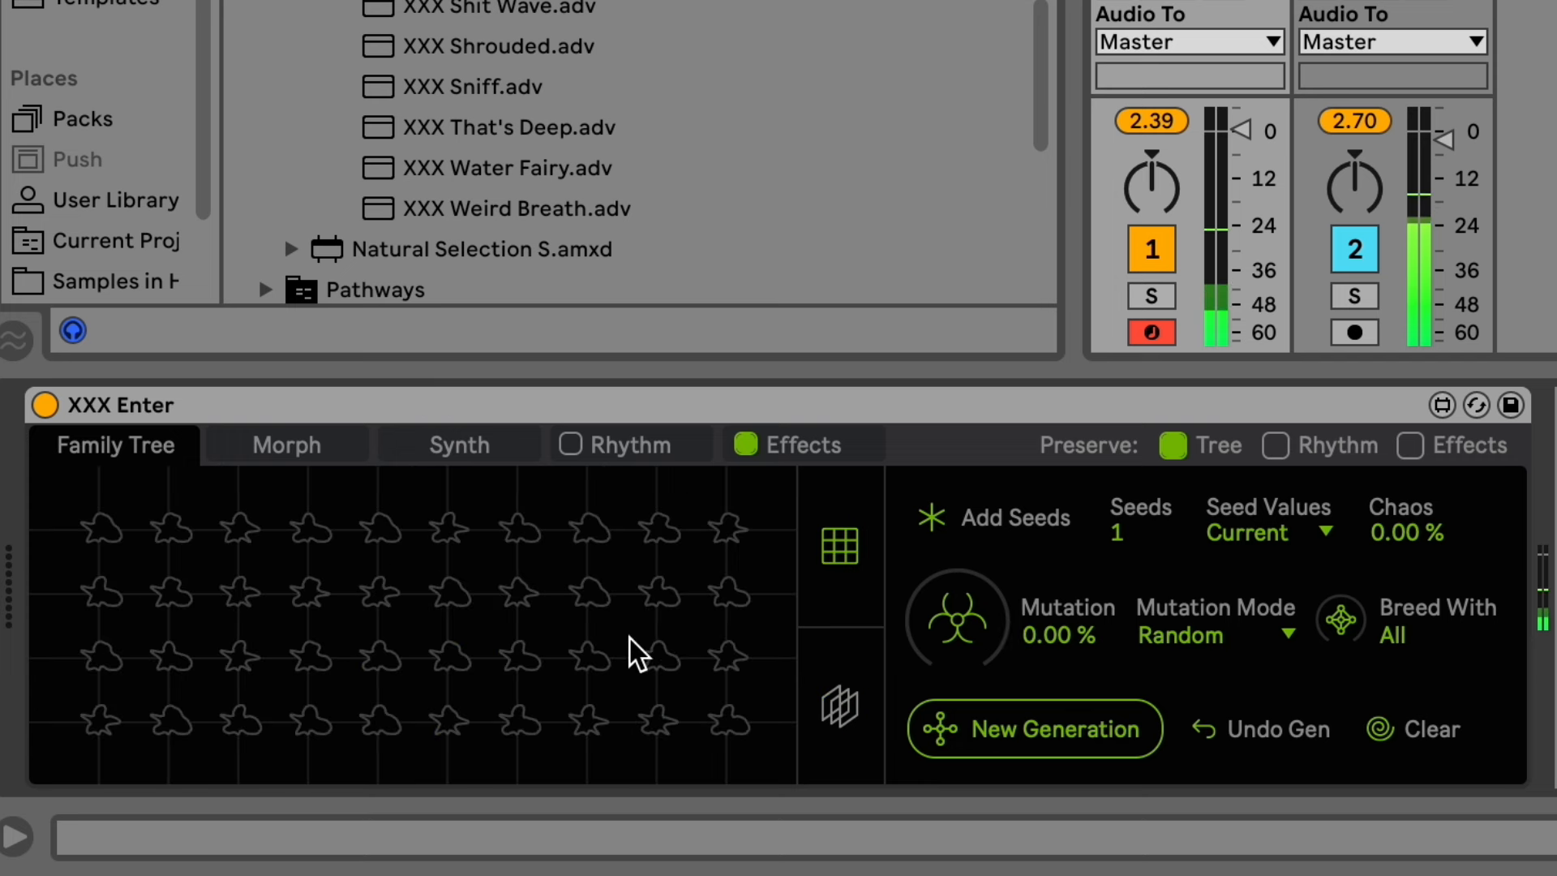
left_click(1293, 737)
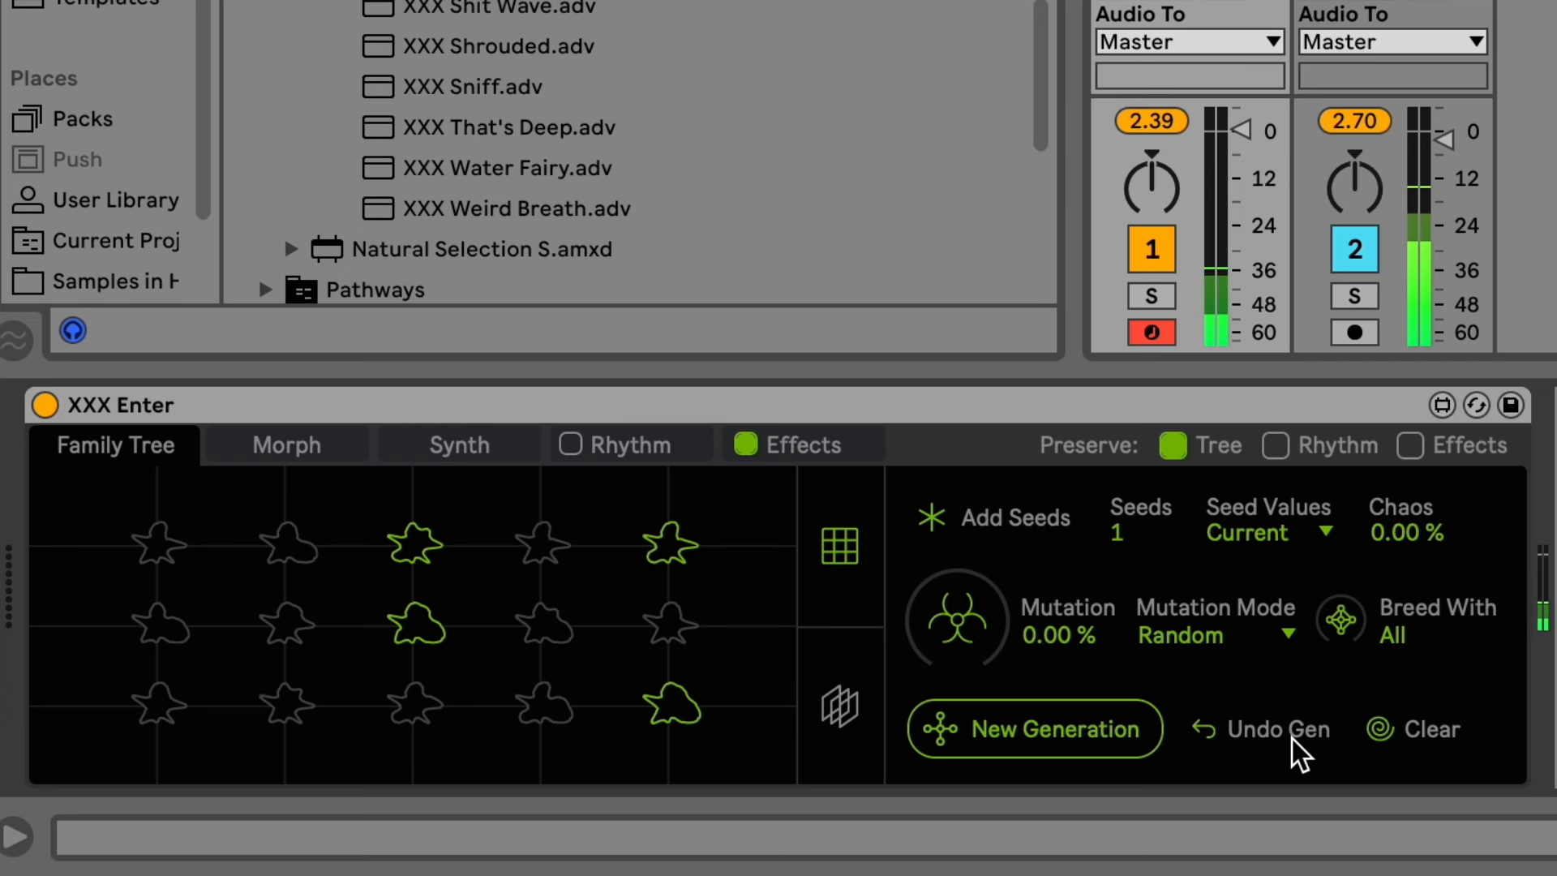
left_click(865, 681)
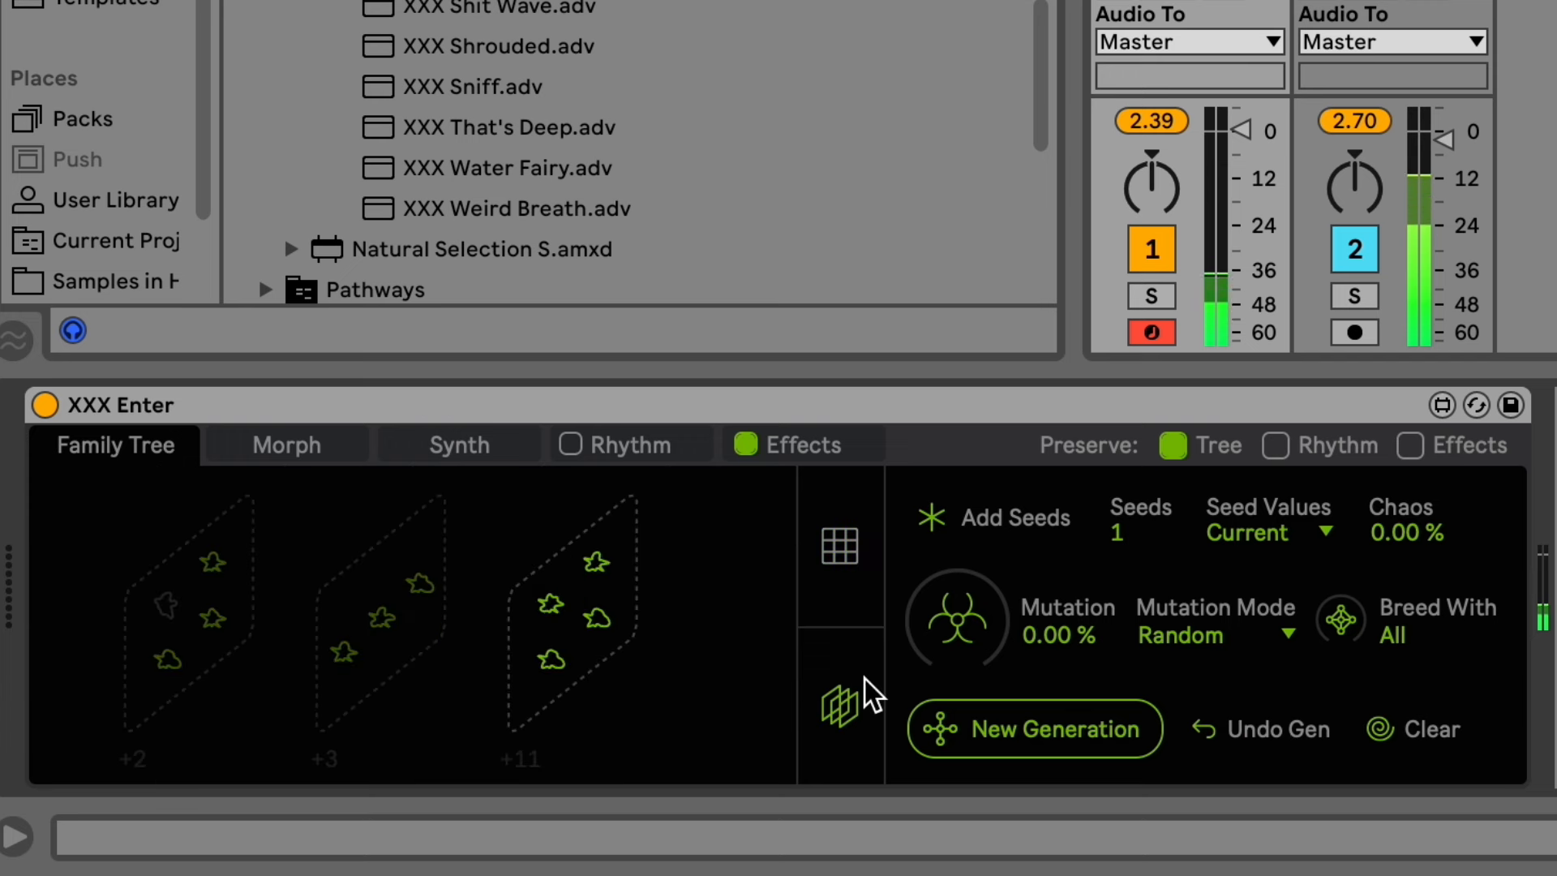
left_click(565, 641)
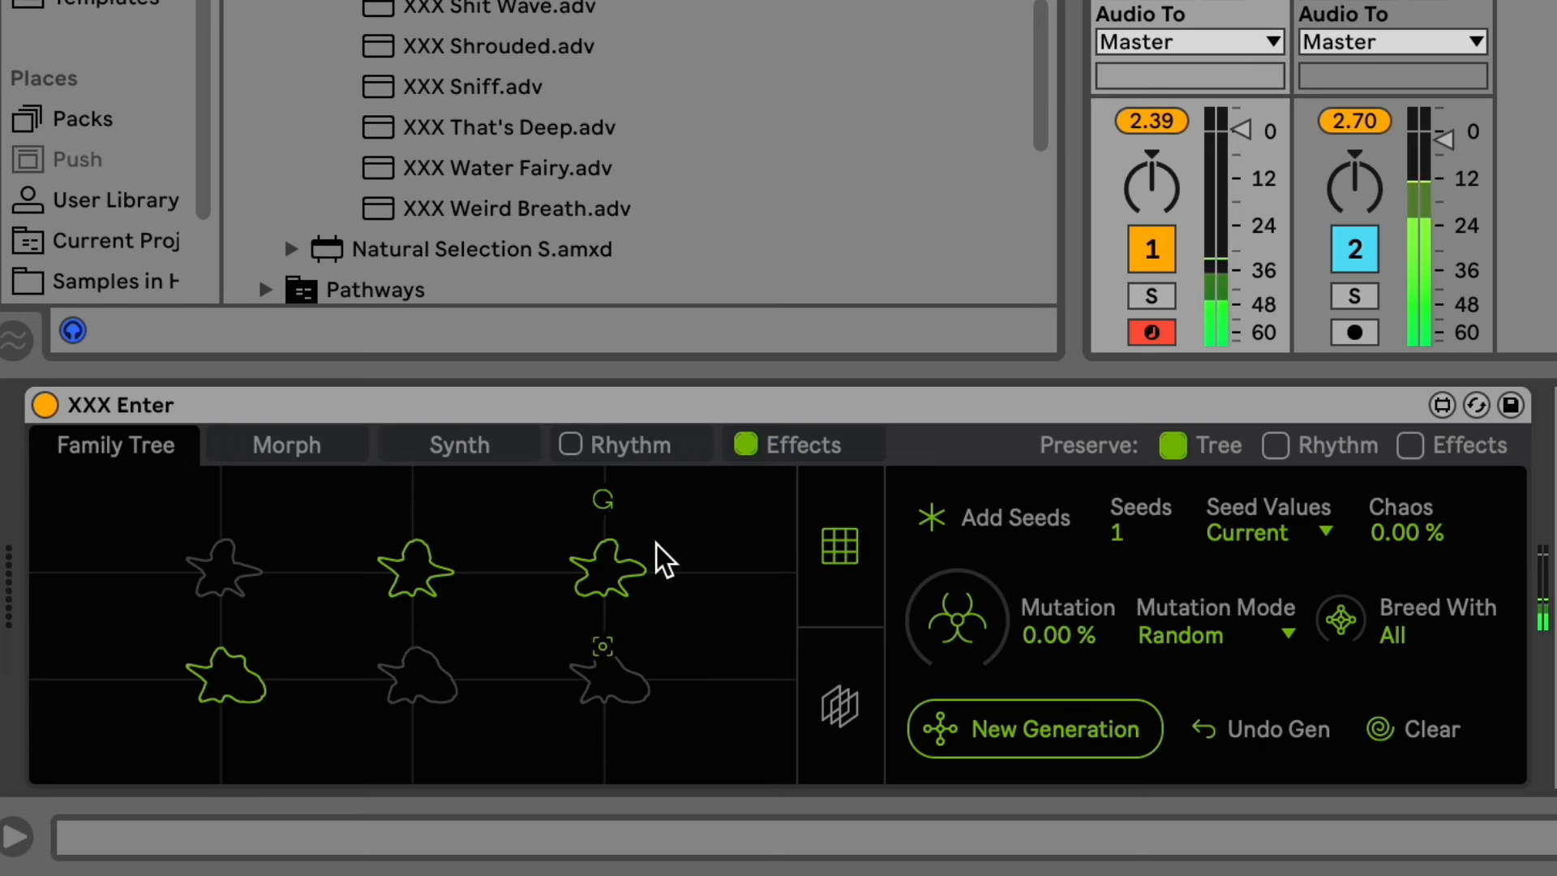
left_click(846, 682)
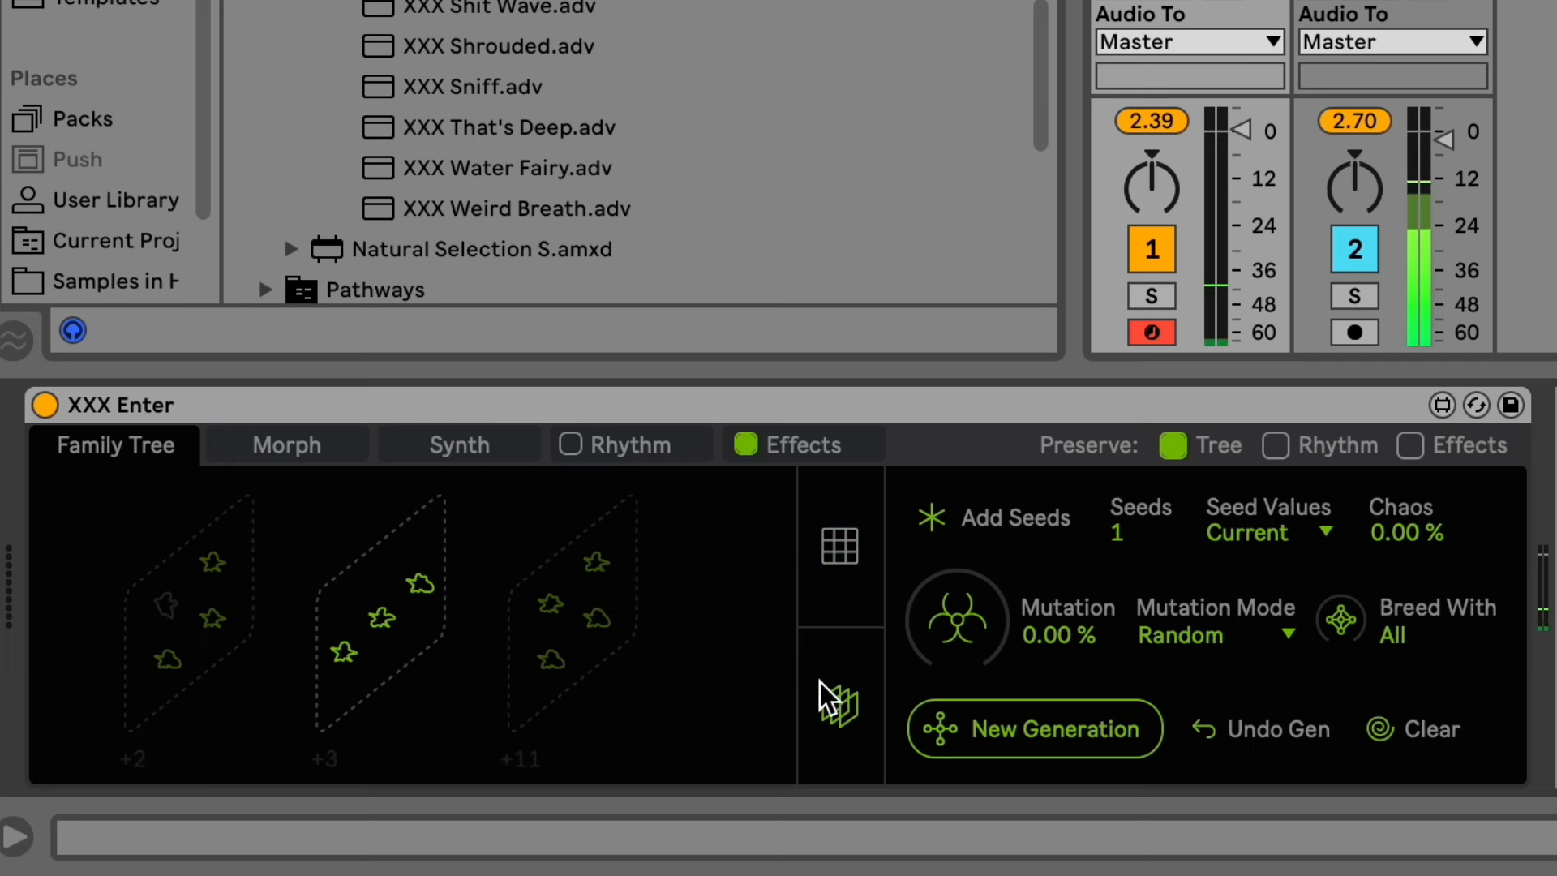
left_click(591, 602)
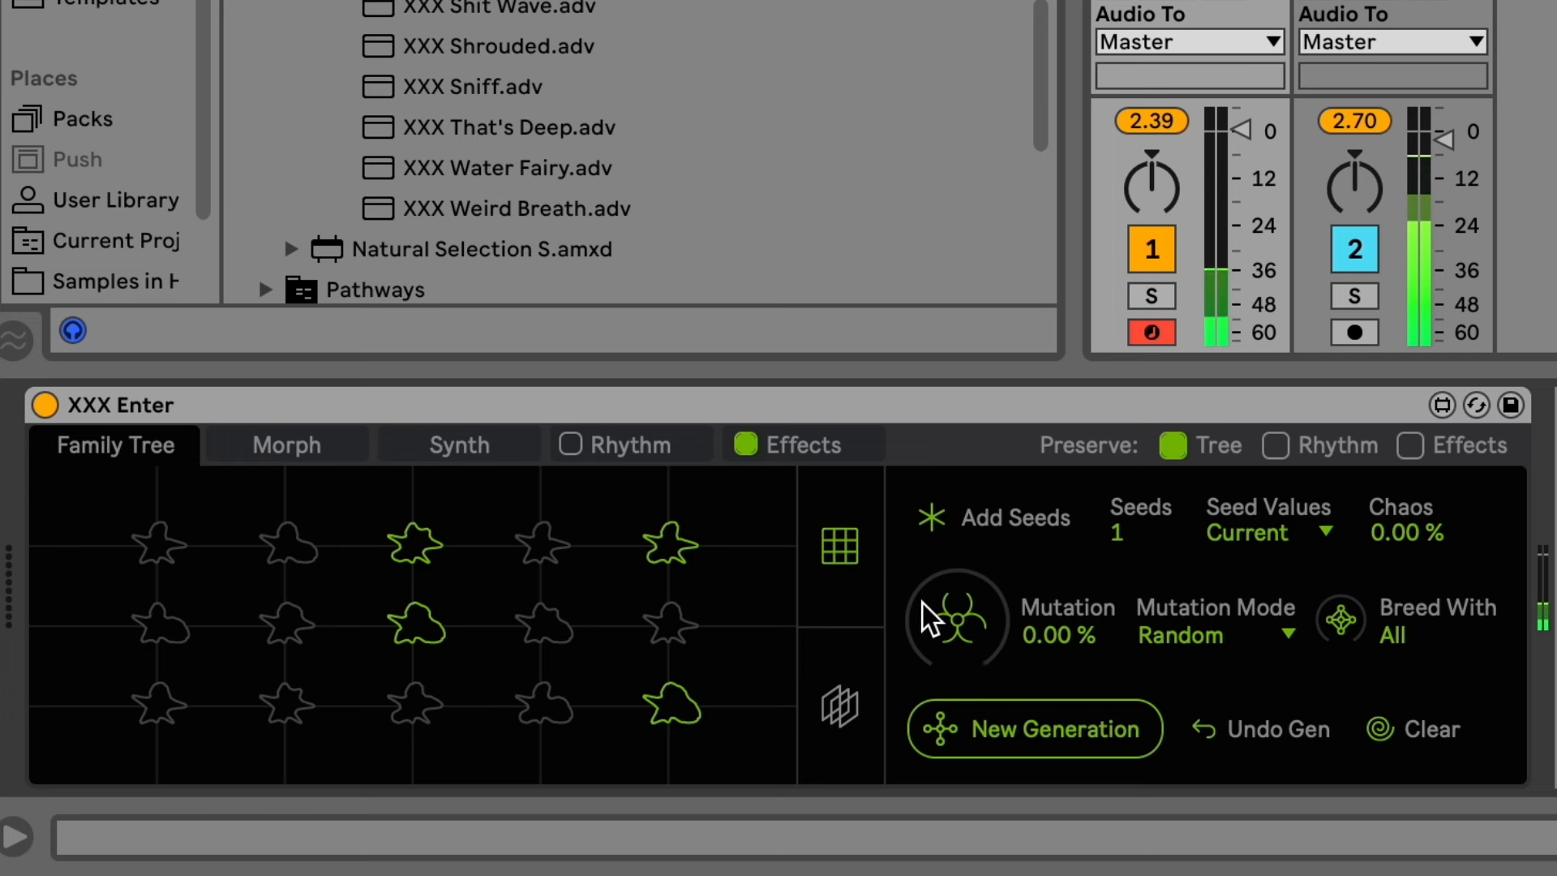
Raise Mutation to 1.00 % and set Mutation Mode to Copy Error.
left_click_drag(925, 617, 926, 609)
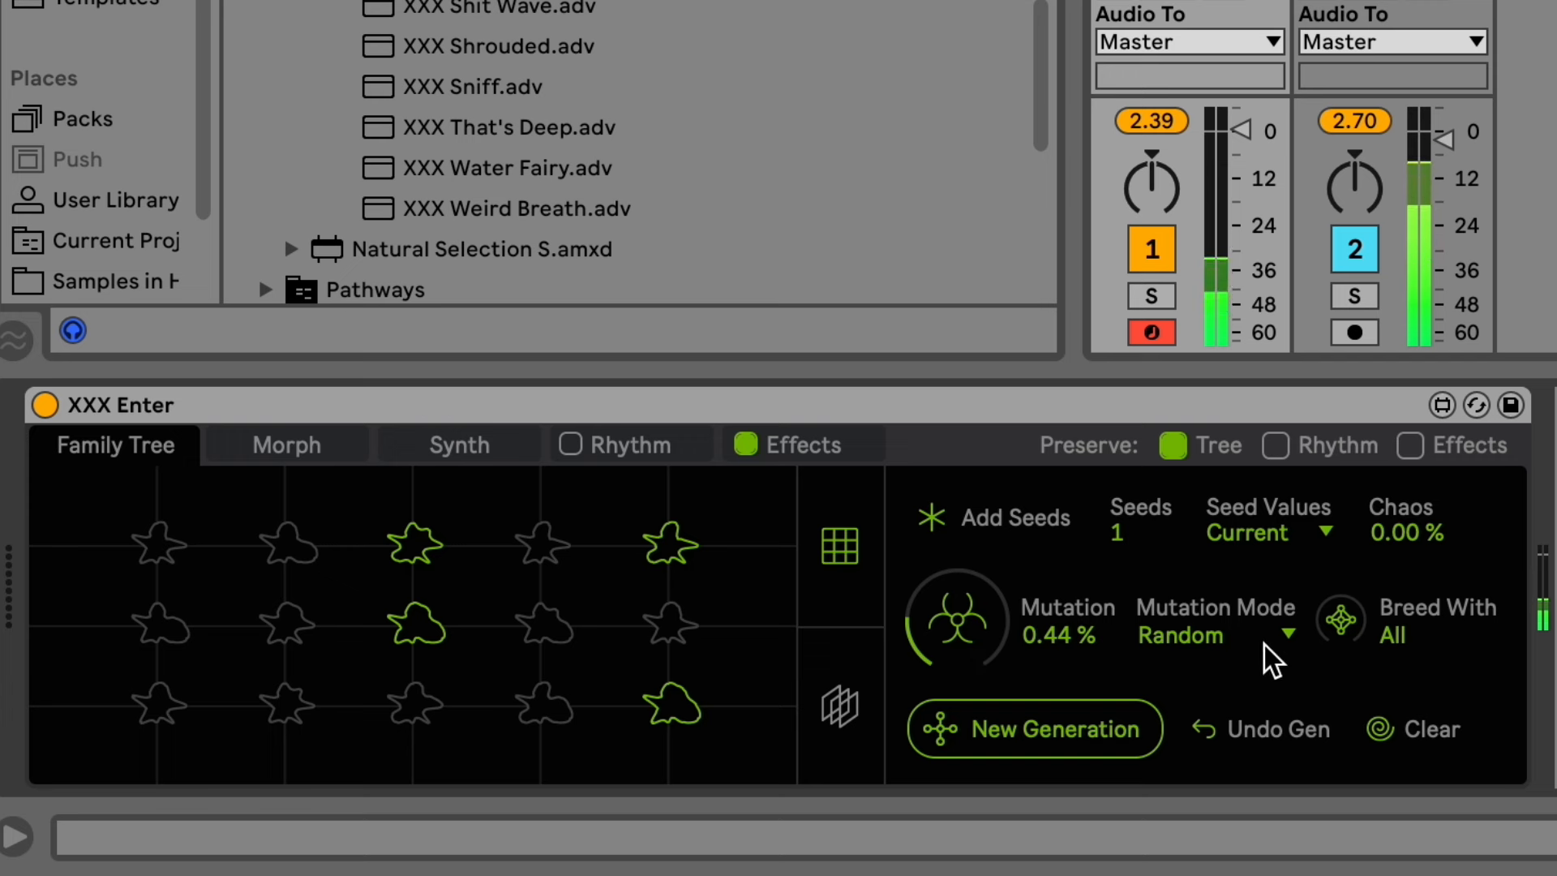
left_click(1236, 643)
left_click(1205, 637)
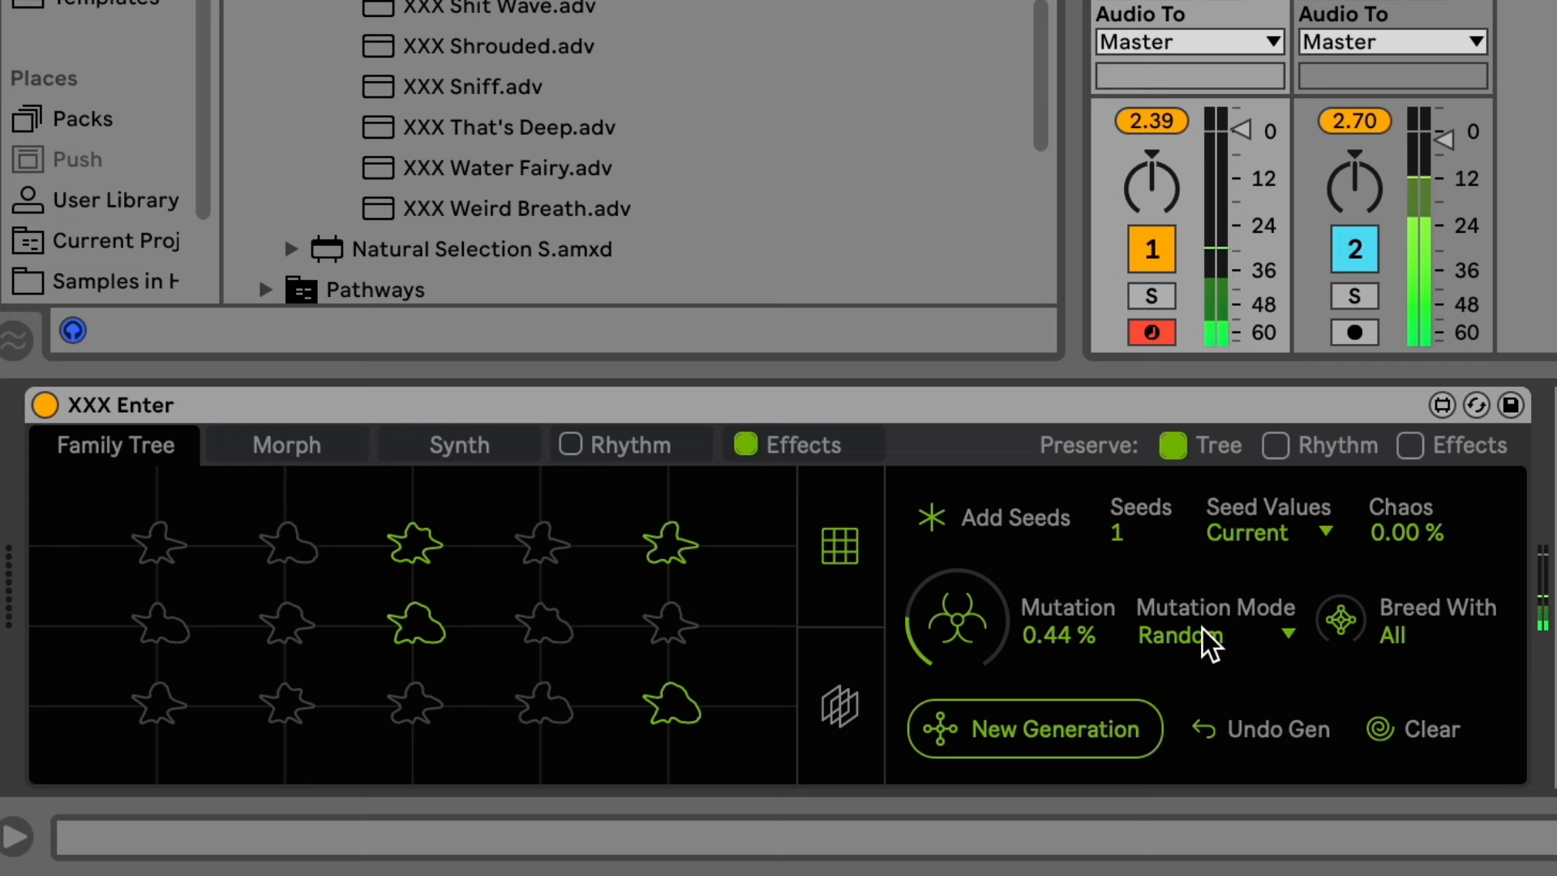
mouse_move(997, 627)
left_mouse_down()
mouse_move(1067, 642)
mouse_move(999, 626)
left_mouse_up()
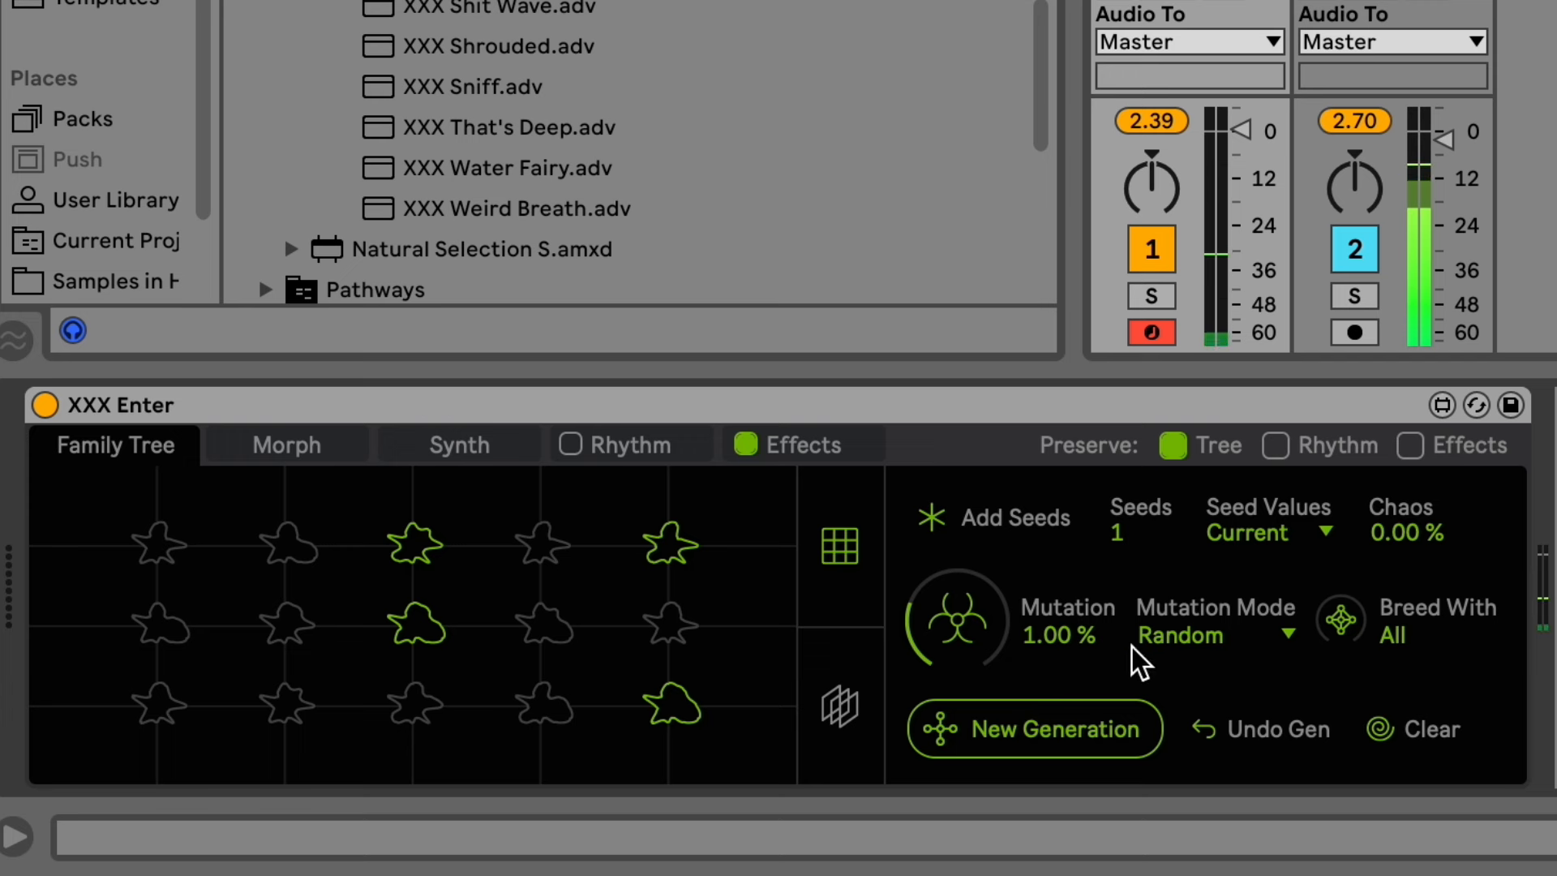
left_click(1250, 633)
left_click(1211, 714)
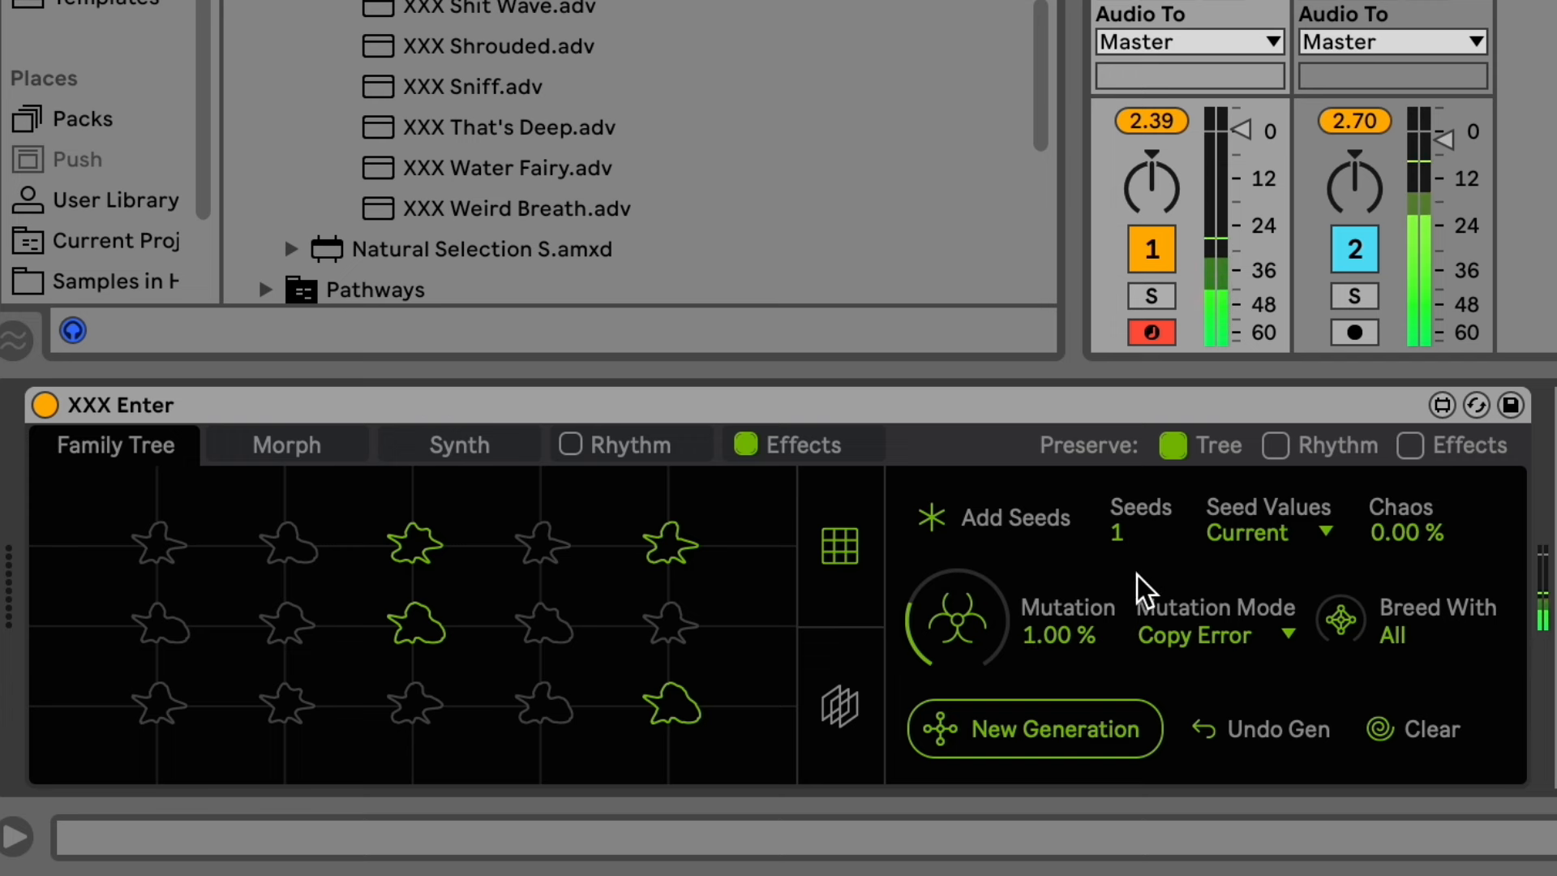
Set Mutation Mode back to Random and reduce Mutation to 0.00 %.
left_click(1176, 638)
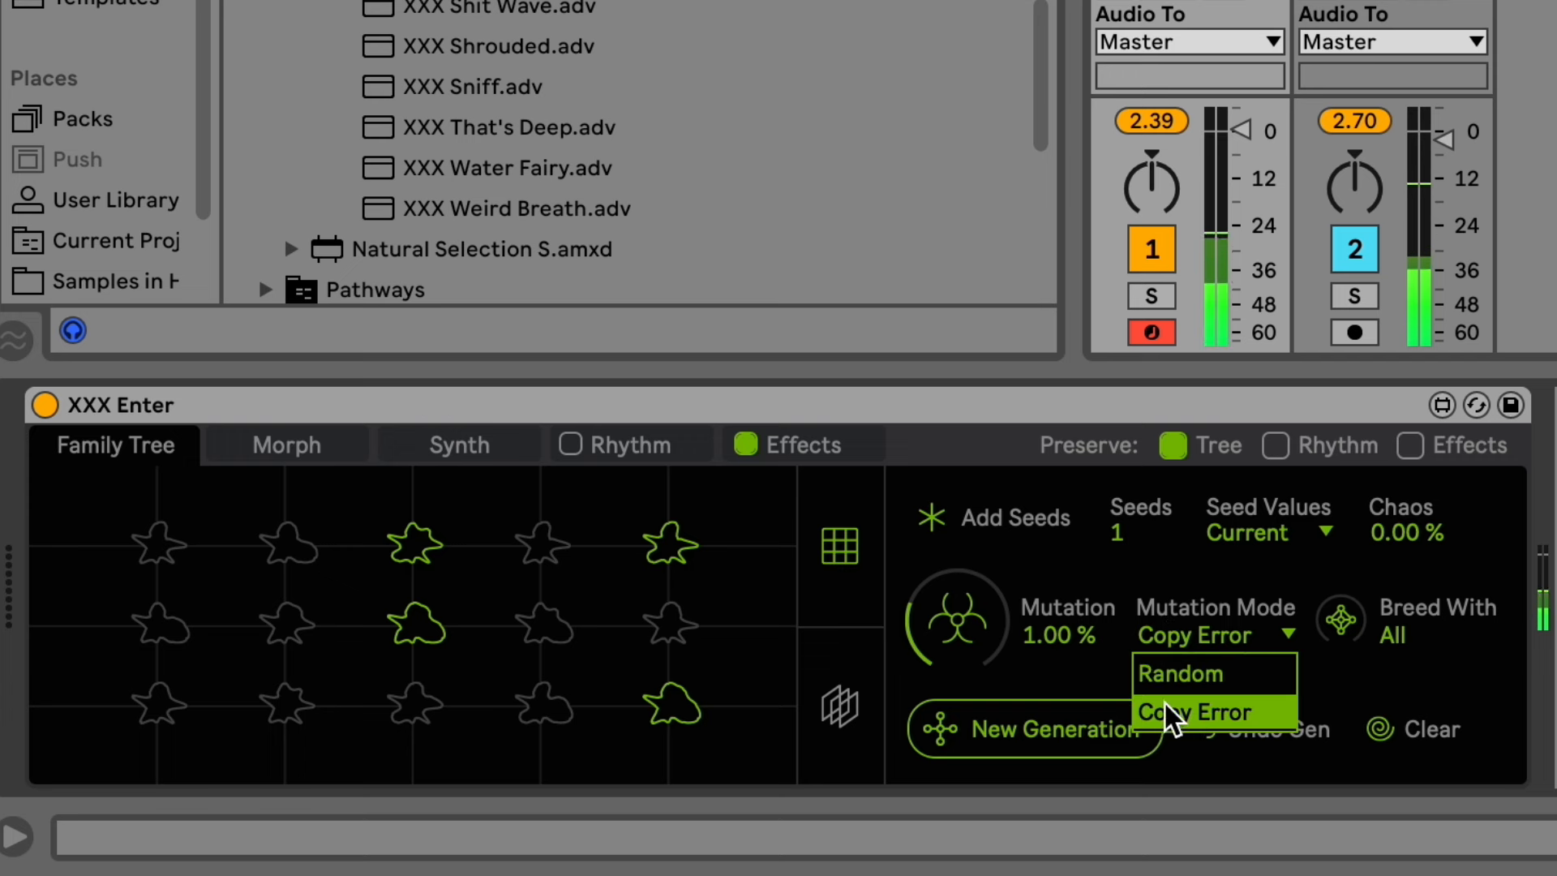
left_click(1174, 672)
mouse_move(1003, 637)
left_mouse_down()
mouse_move(1039, 625)
mouse_move(1040, 605)
mouse_move(1027, 624)
left_mouse_up()
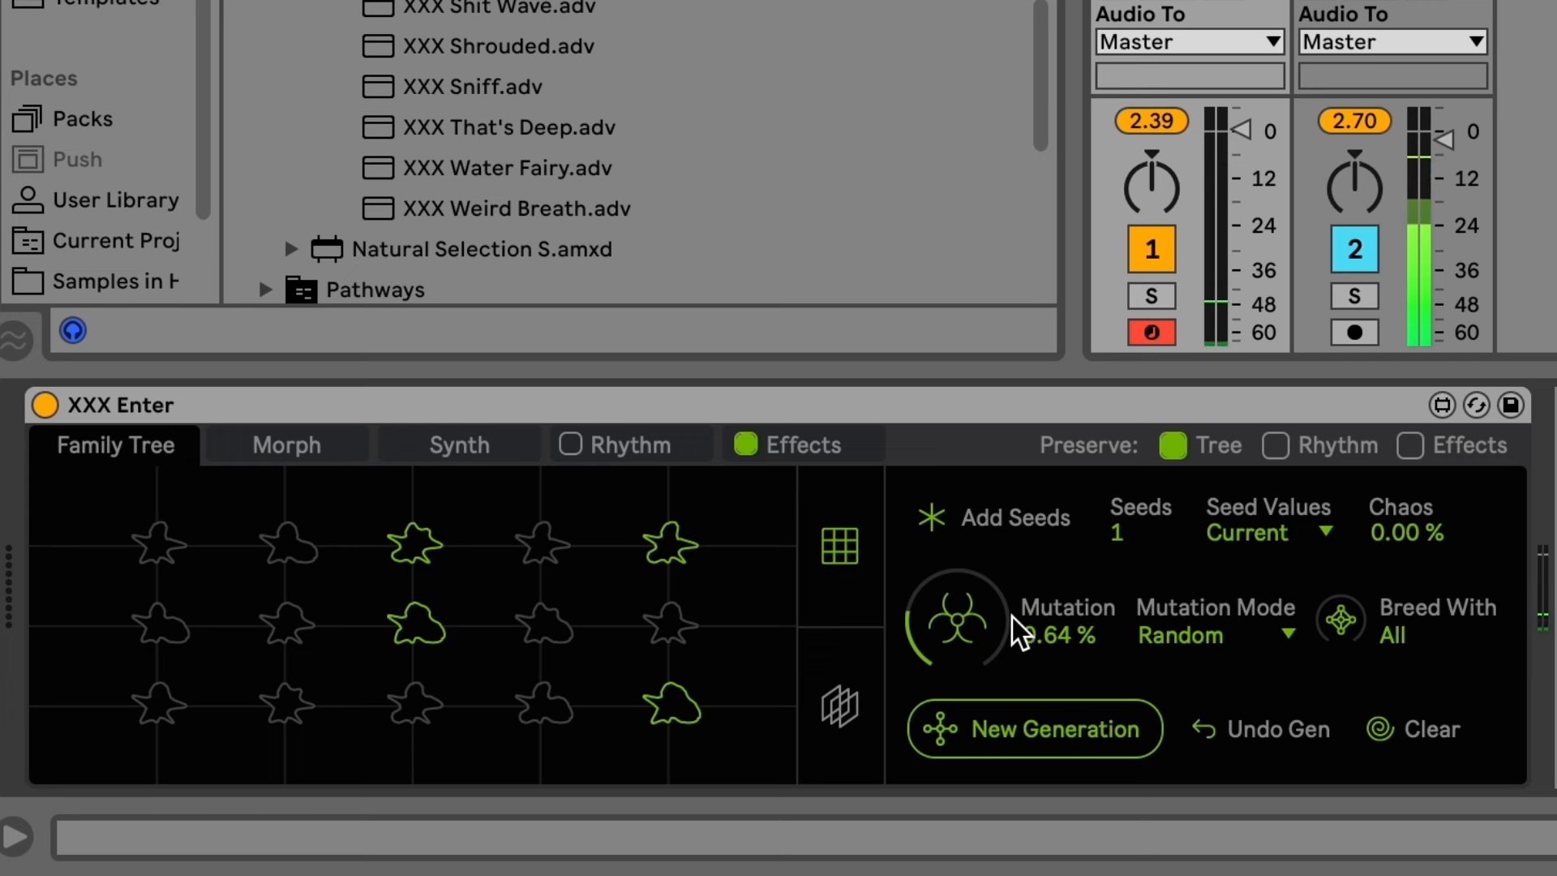
mouse_move(1011, 616)
left_mouse_down()
mouse_move(1012, 572)
mouse_move(1012, 624)
left_mouse_up()
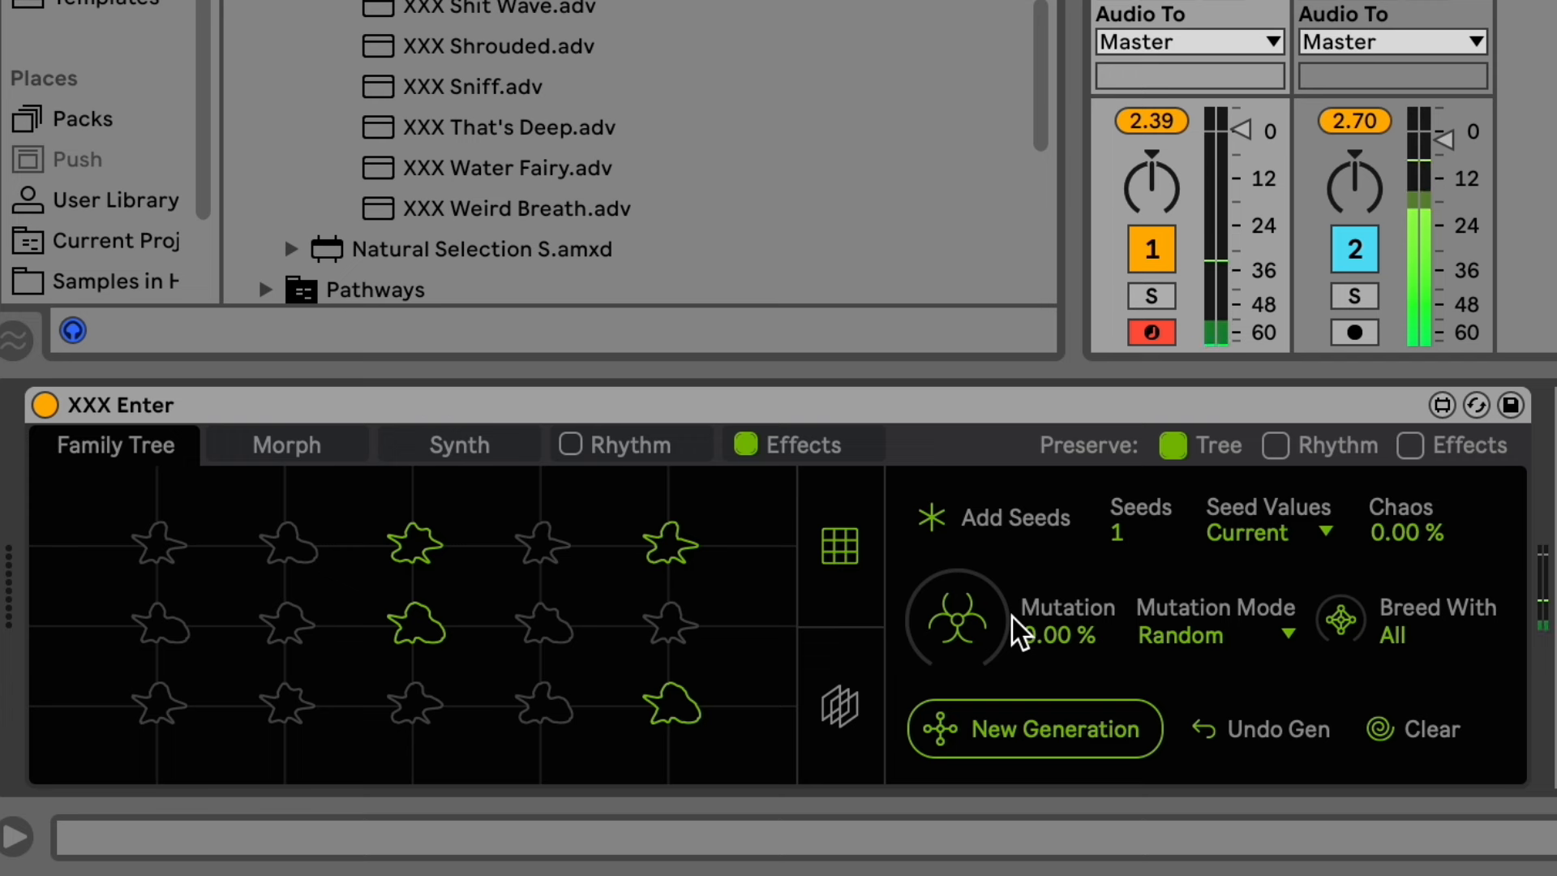
Try Mutation amounts of 0.50 %, 7.25 % and 5.69 %, and reset Mutation to 0.00 %.
left_click_drag(950, 631, 950, 625)
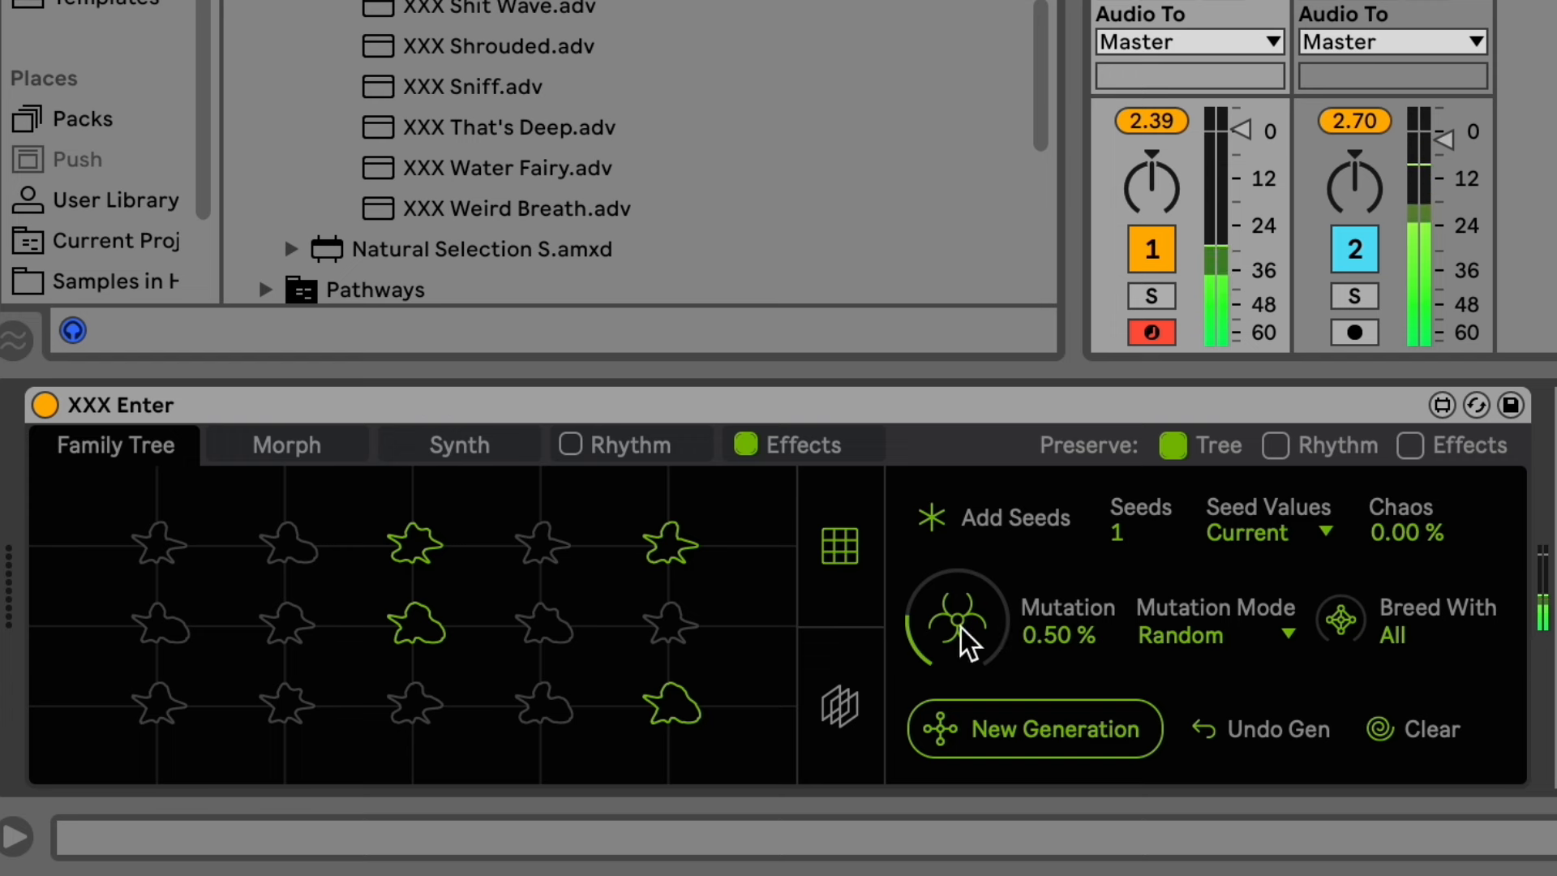
left_click_drag(993, 625, 975, 645)
mouse_move(905, 626)
left_mouse_down()
mouse_move(906, 569)
mouse_move(907, 649)
left_mouse_up()
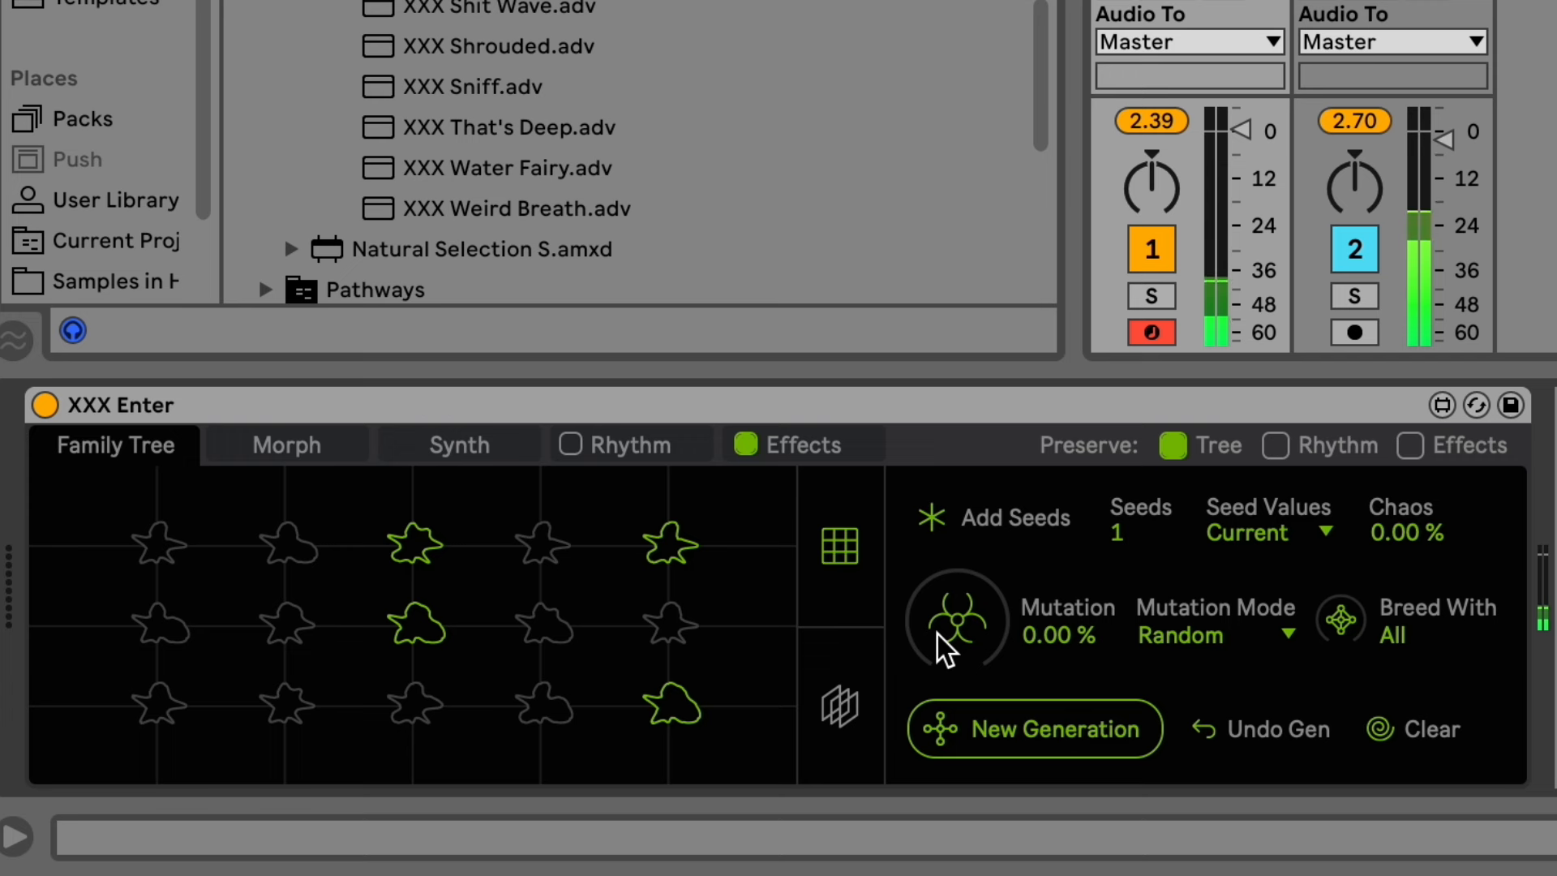
left_click_drag(938, 633, 937, 609)
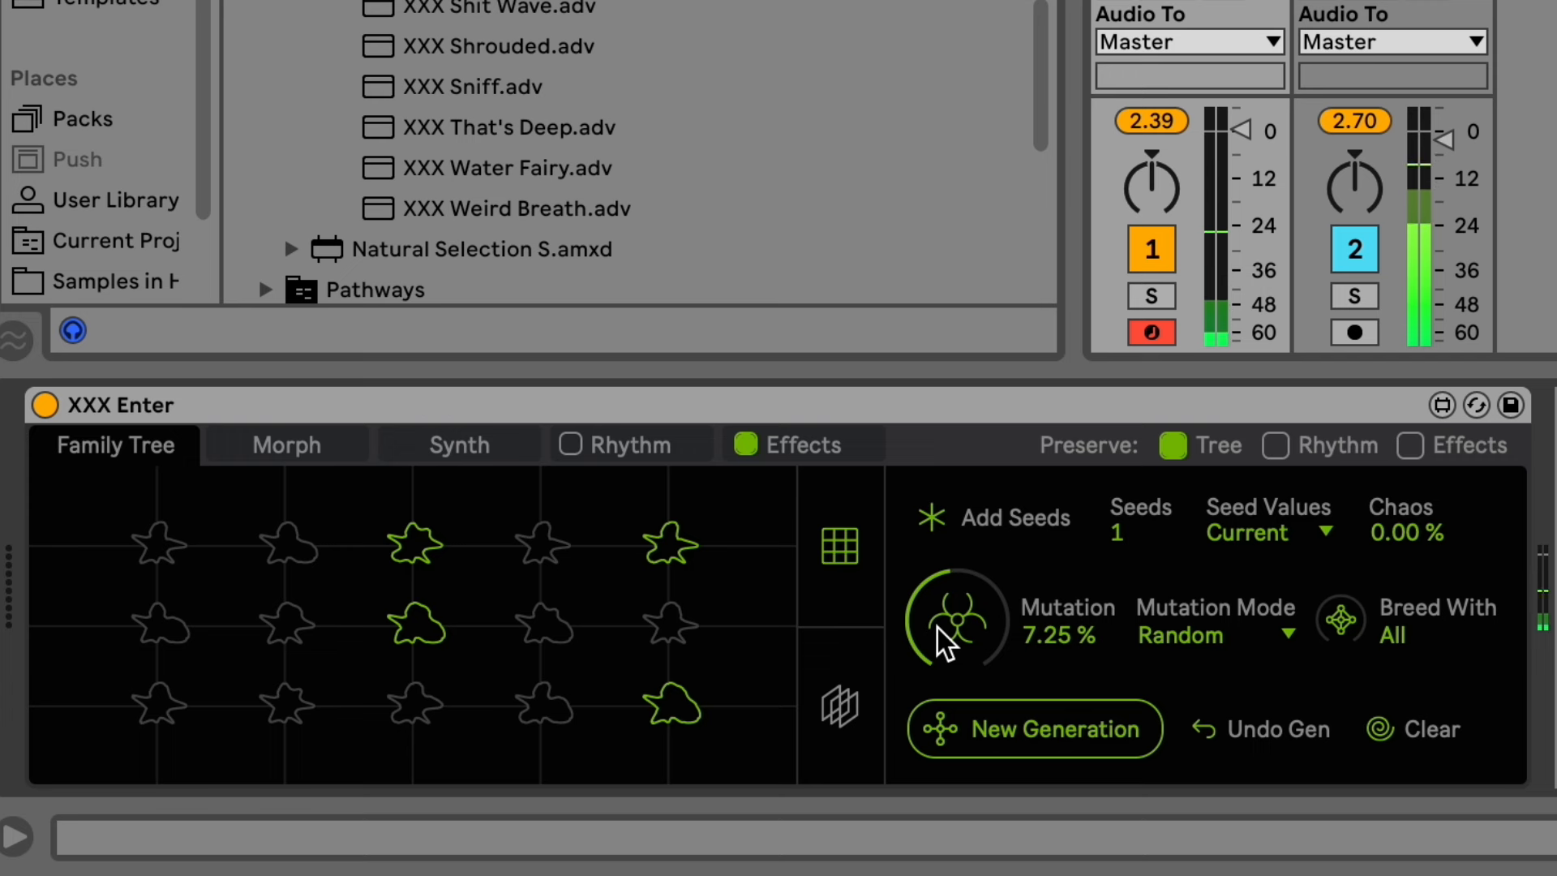
mouse_move(938, 628)
left_mouse_down()
mouse_move(938, 593)
mouse_move(906, 631)
left_mouse_up()
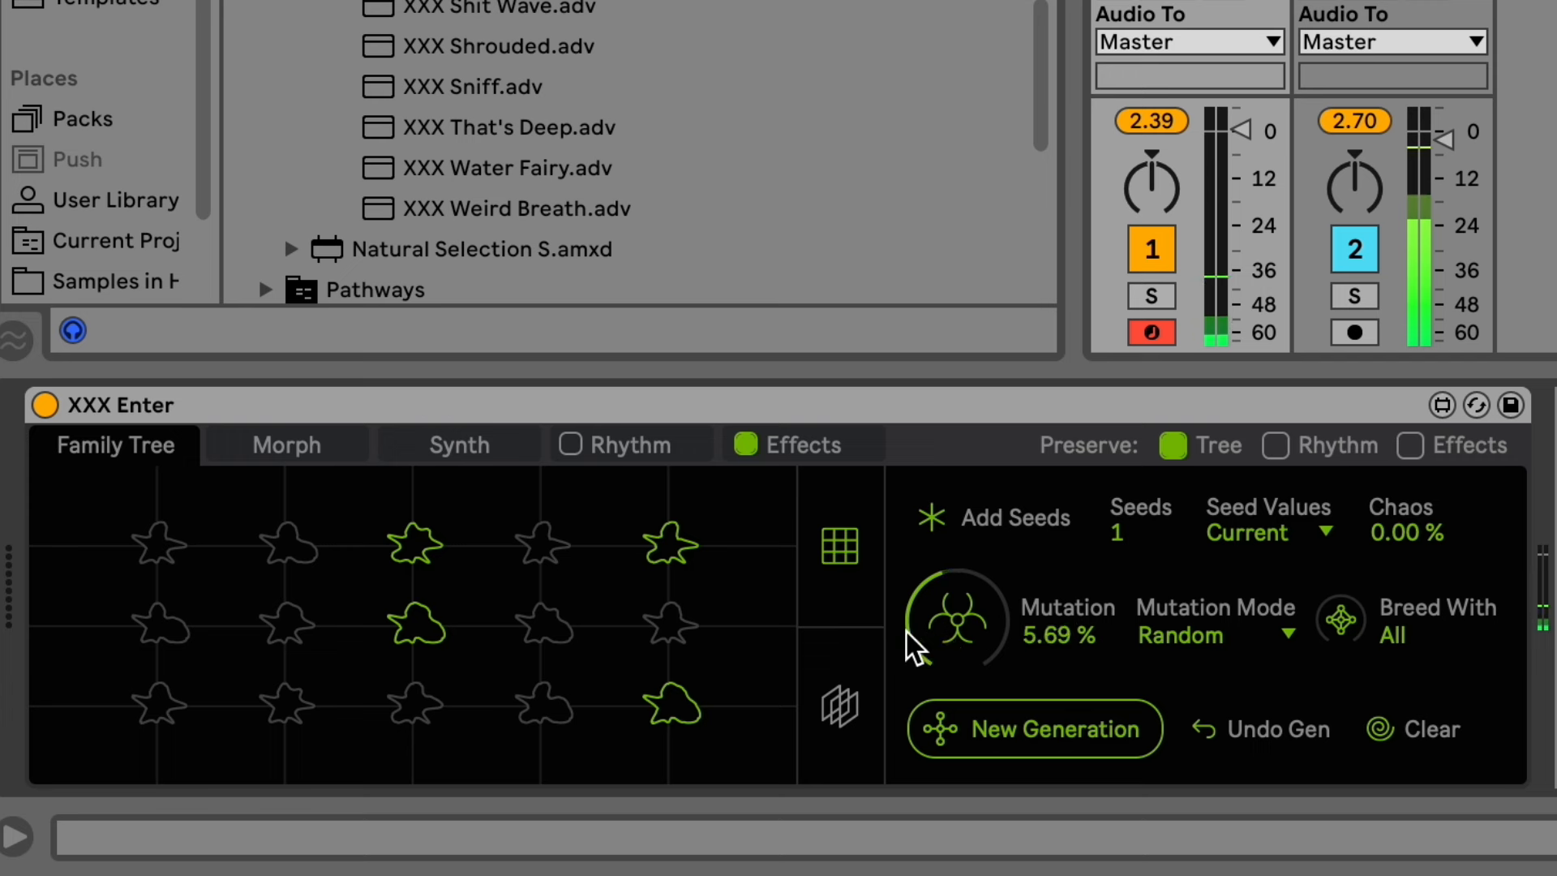
left_click(841, 702)
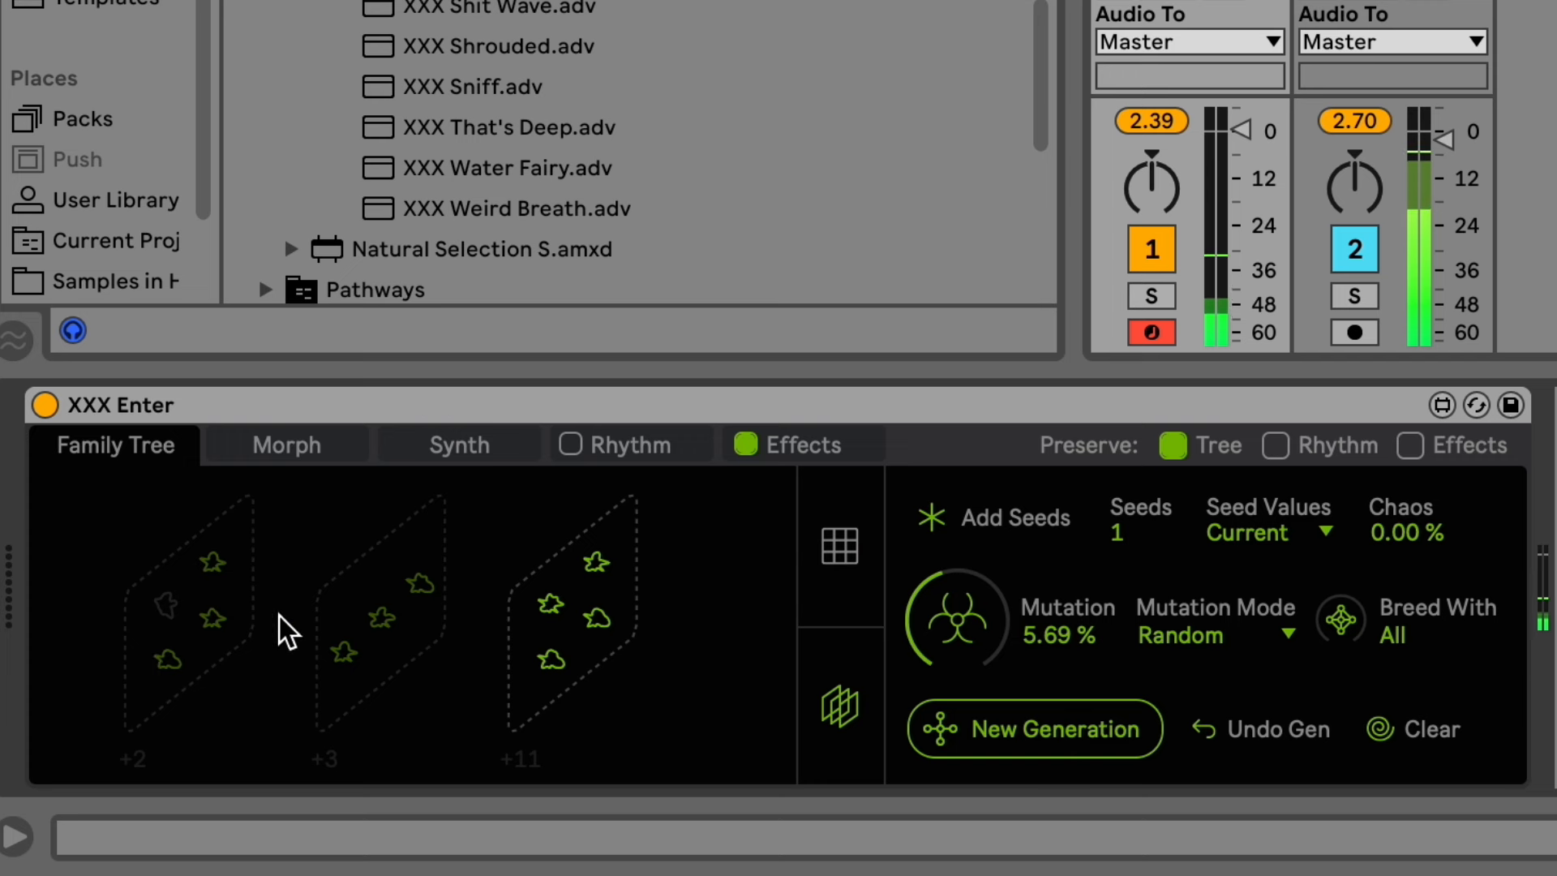
left_click(848, 540)
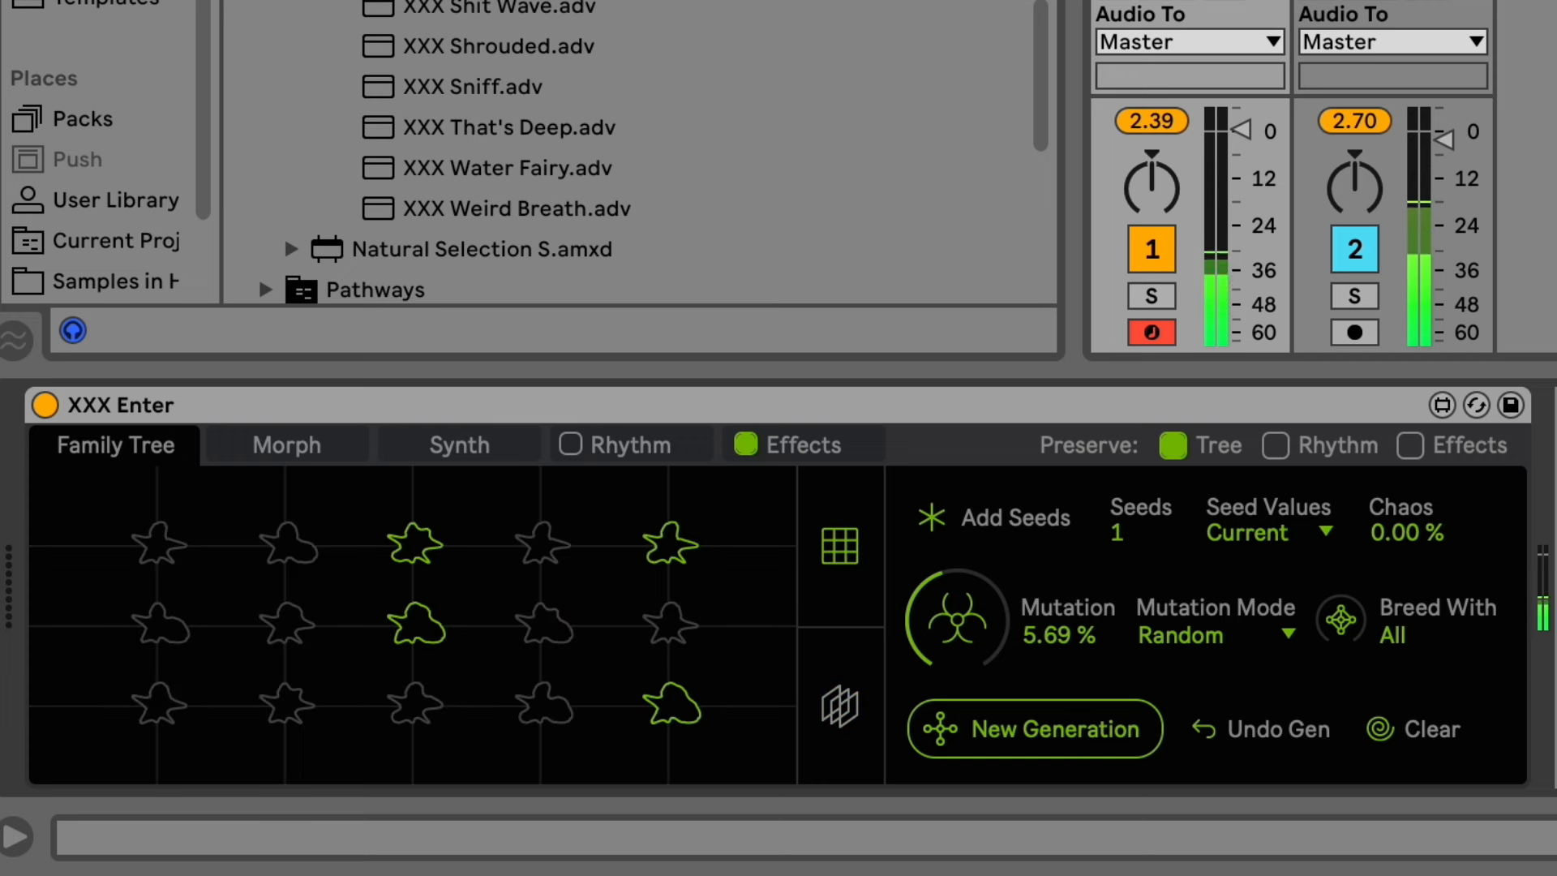
left_click_drag(921, 648, 921, 714)
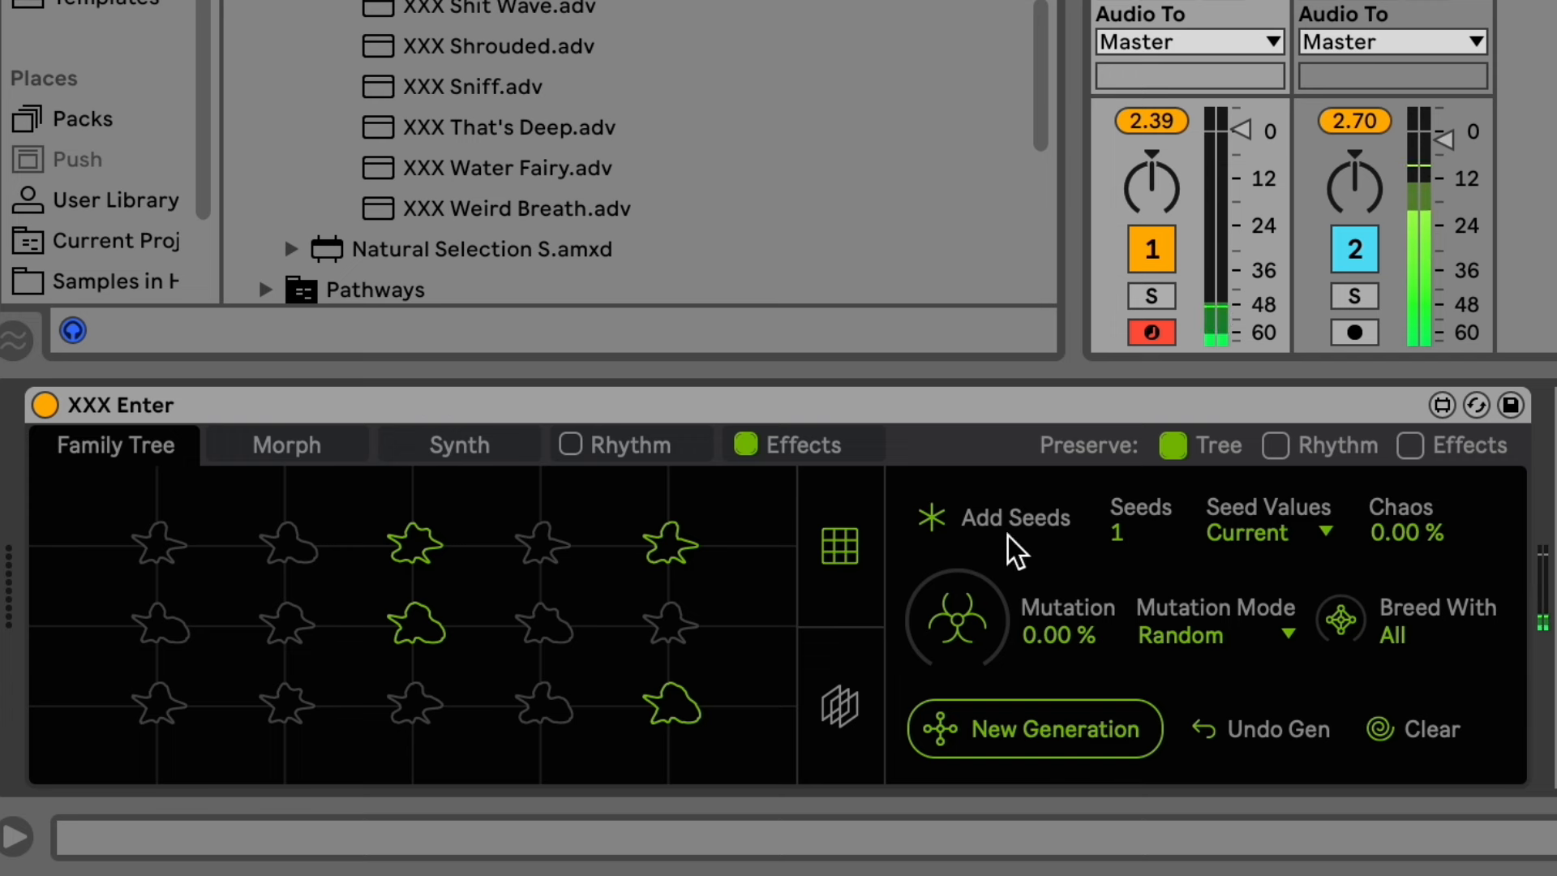
Start clearing the tree and select four presets to keep: third and fifth in row one, third in row two, fifth in row three.
left_click(1446, 732)
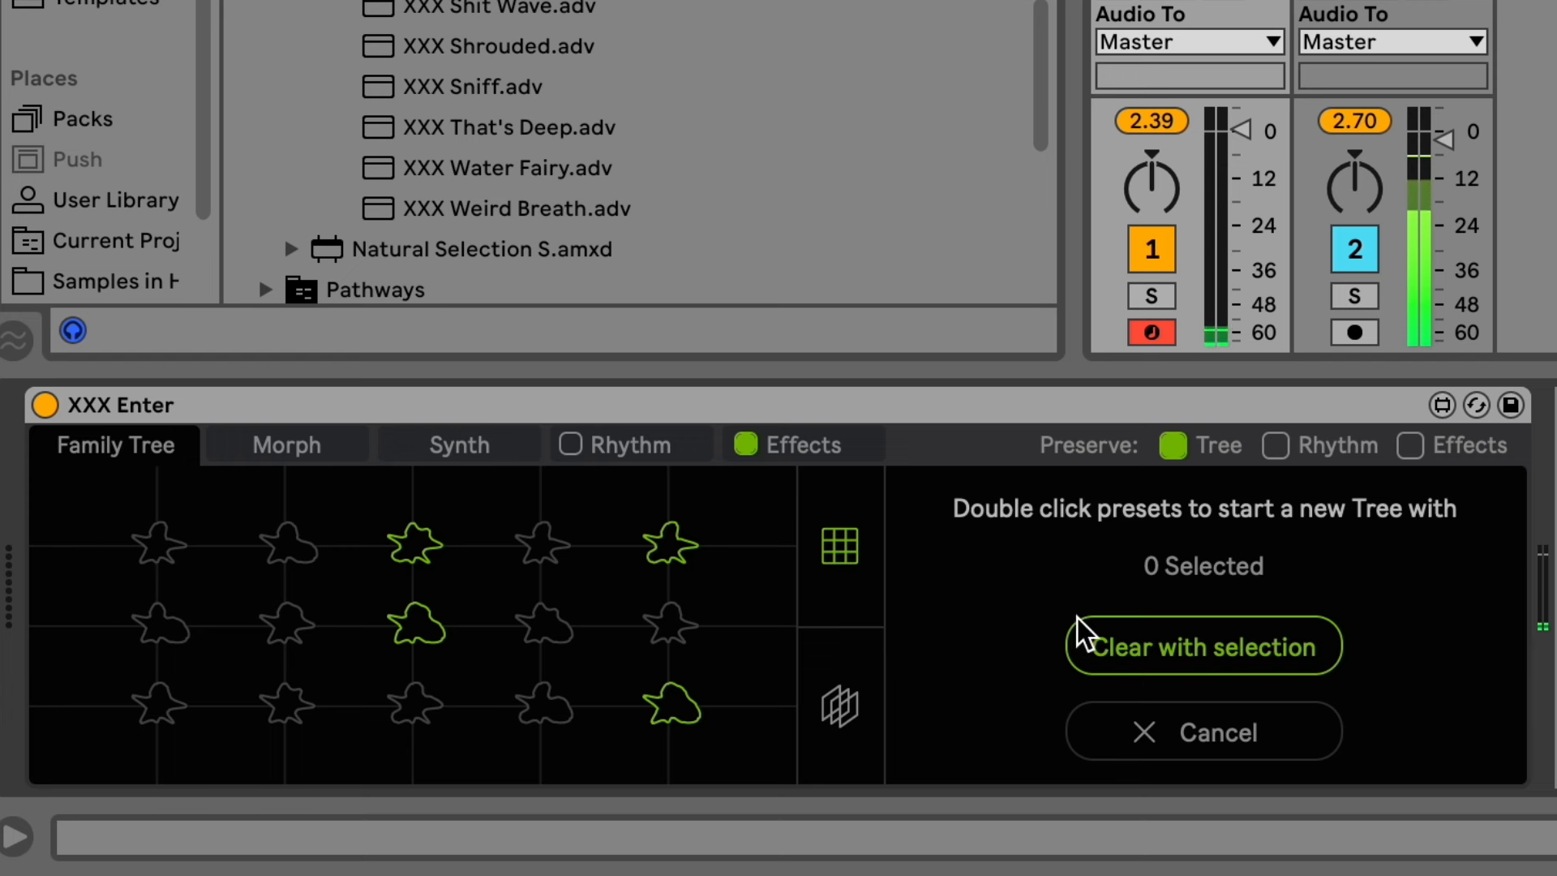
left_click(835, 696)
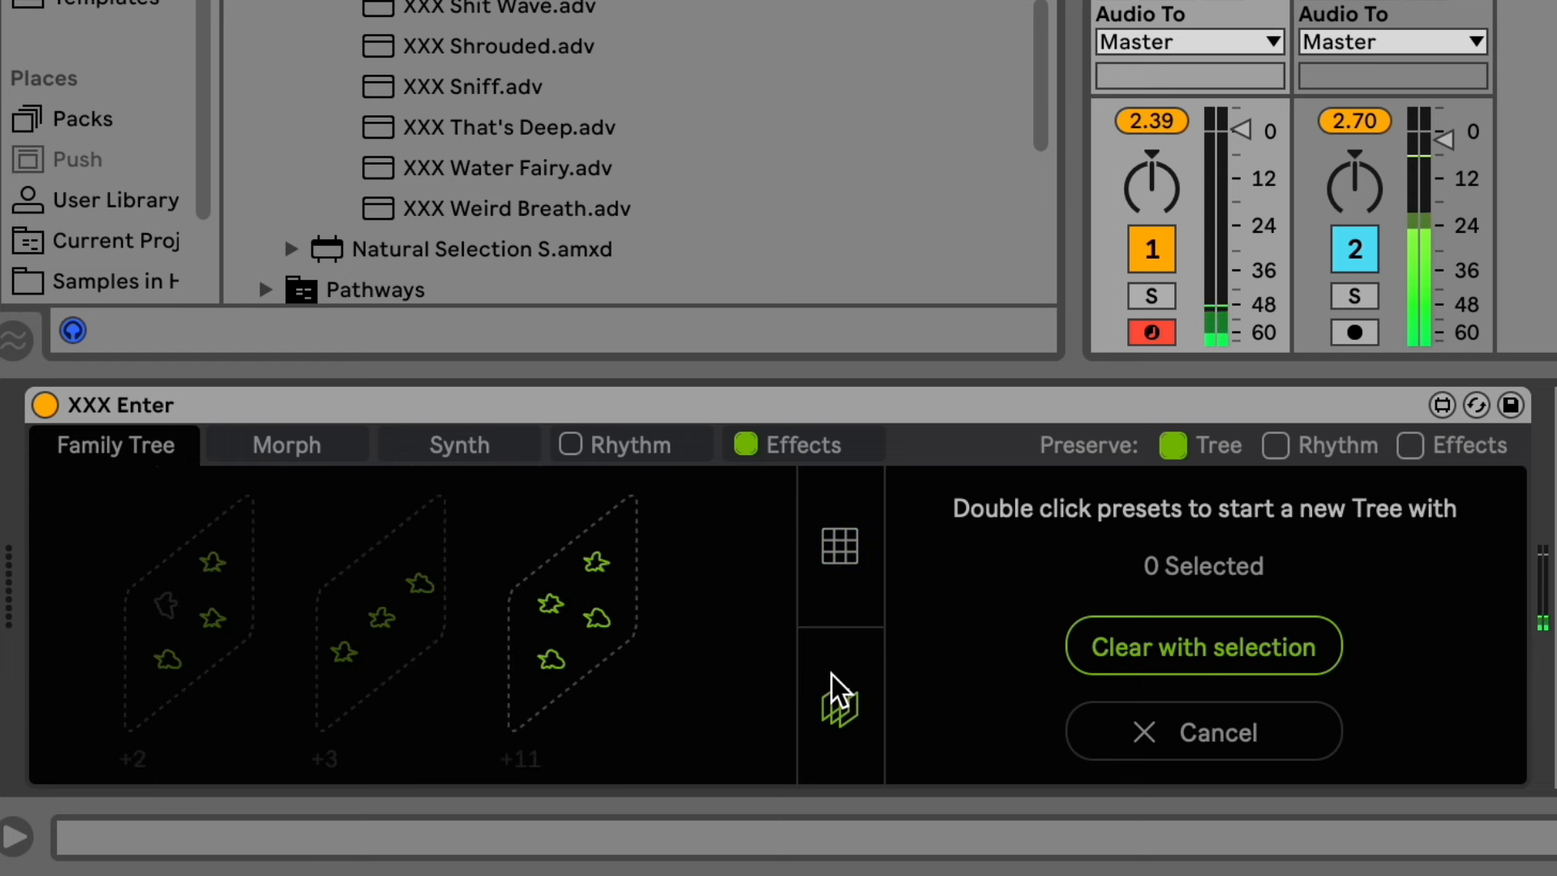
left_click(848, 555)
mouse_move(714, 510)
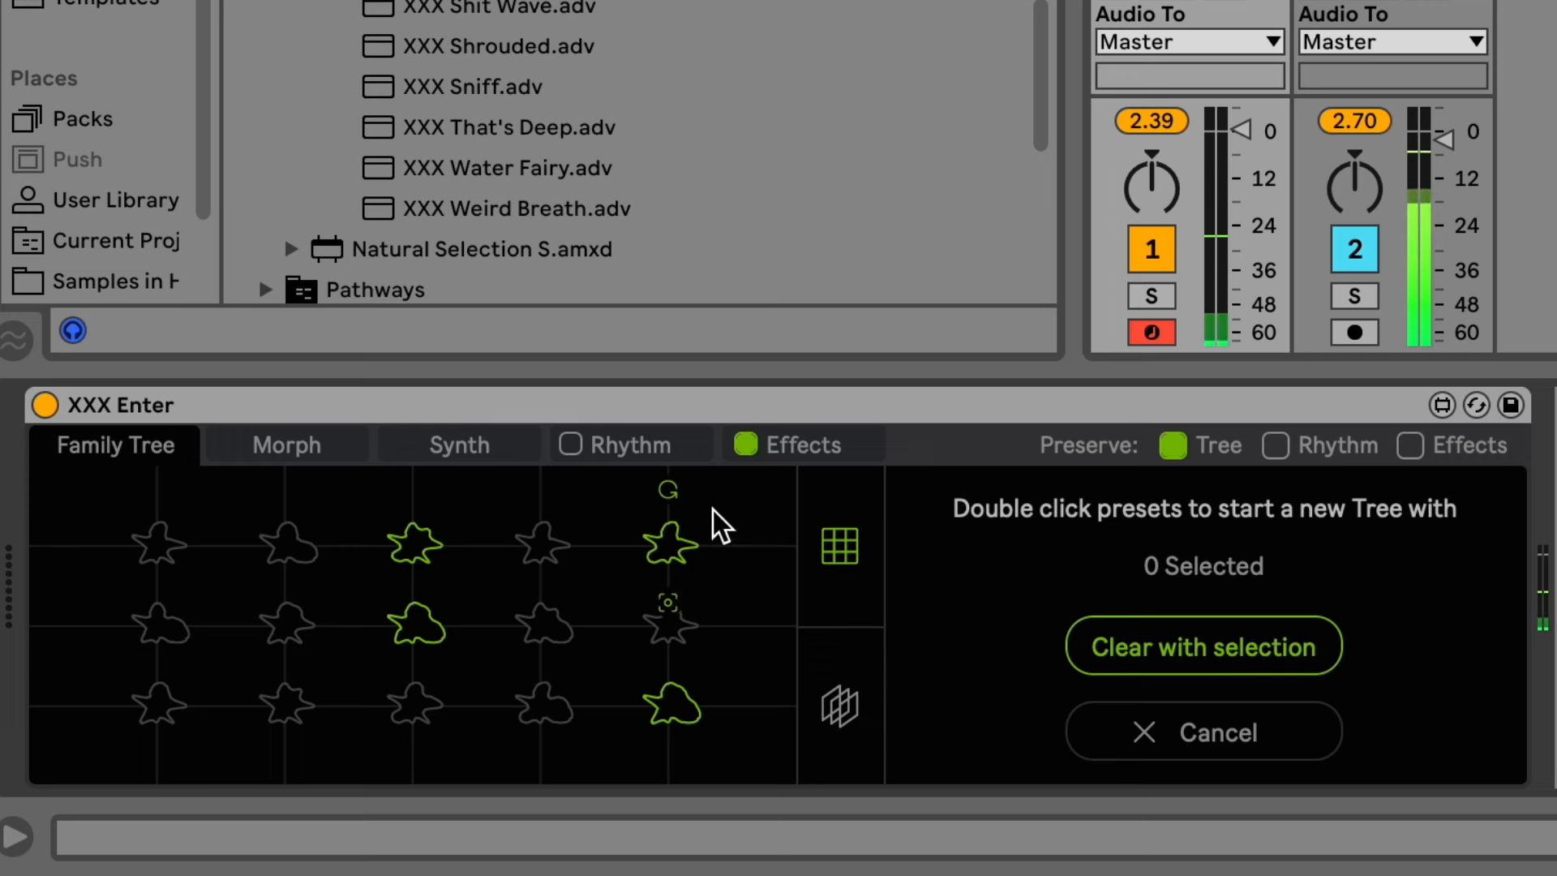
left_click(672, 545)
left_click(418, 628)
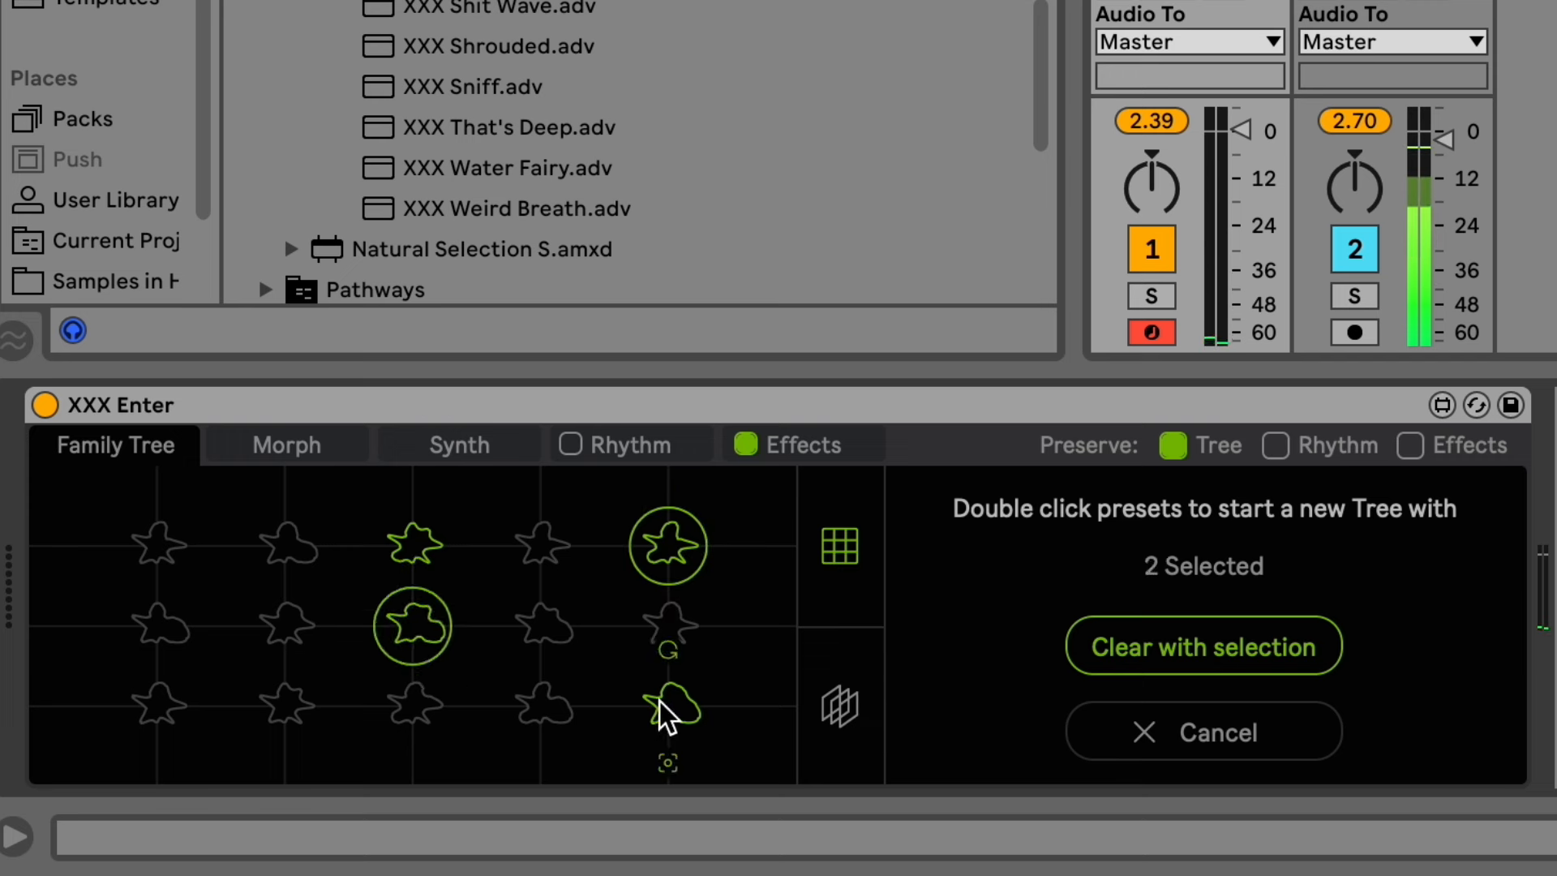
left_click(416, 541)
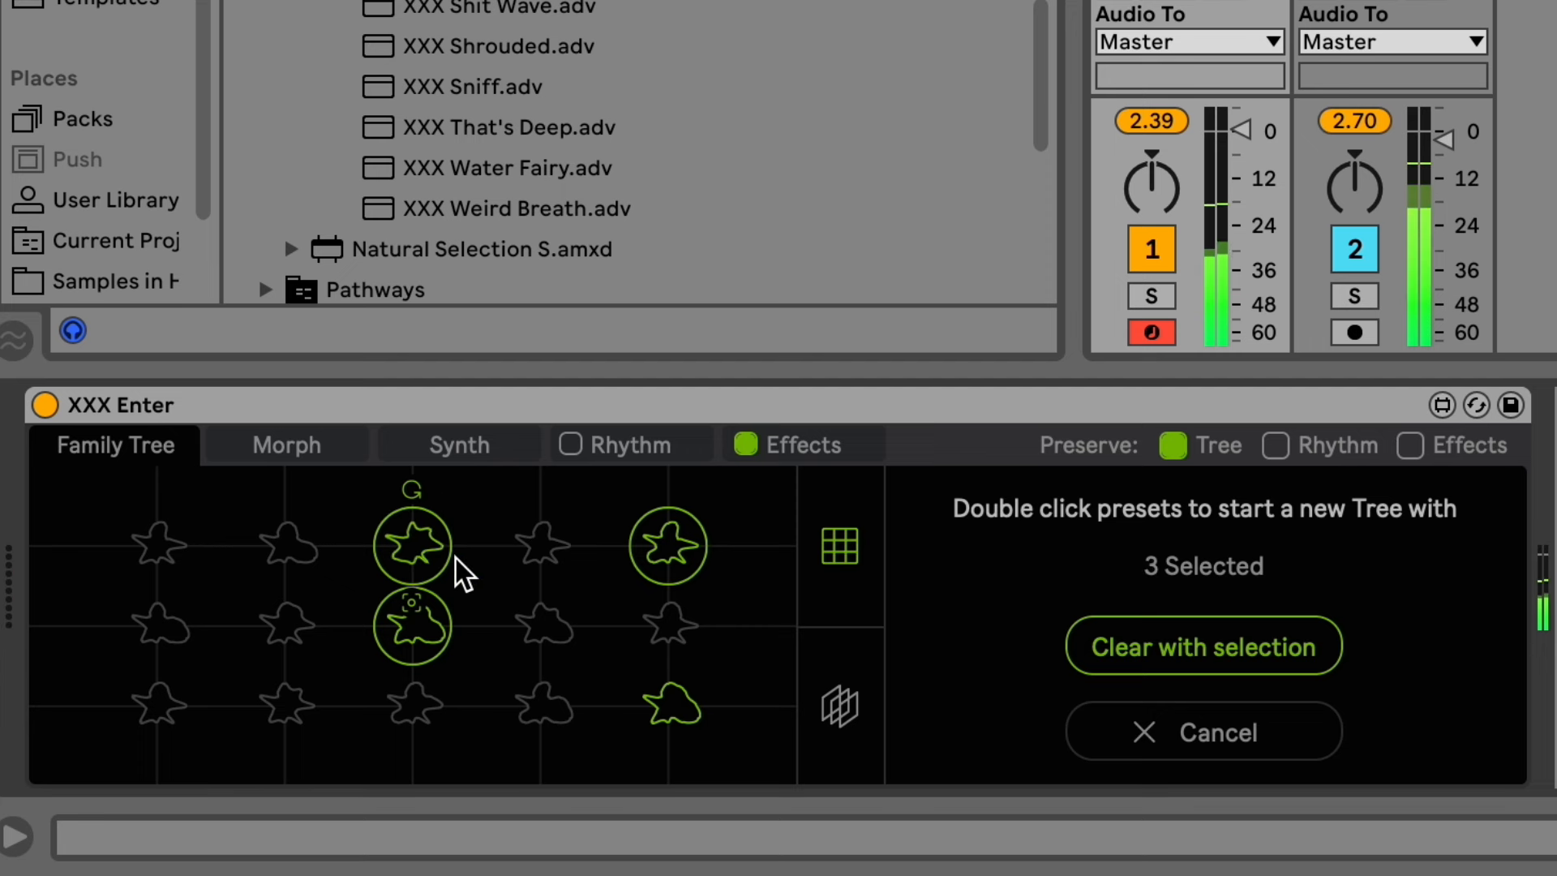
left_click(696, 707)
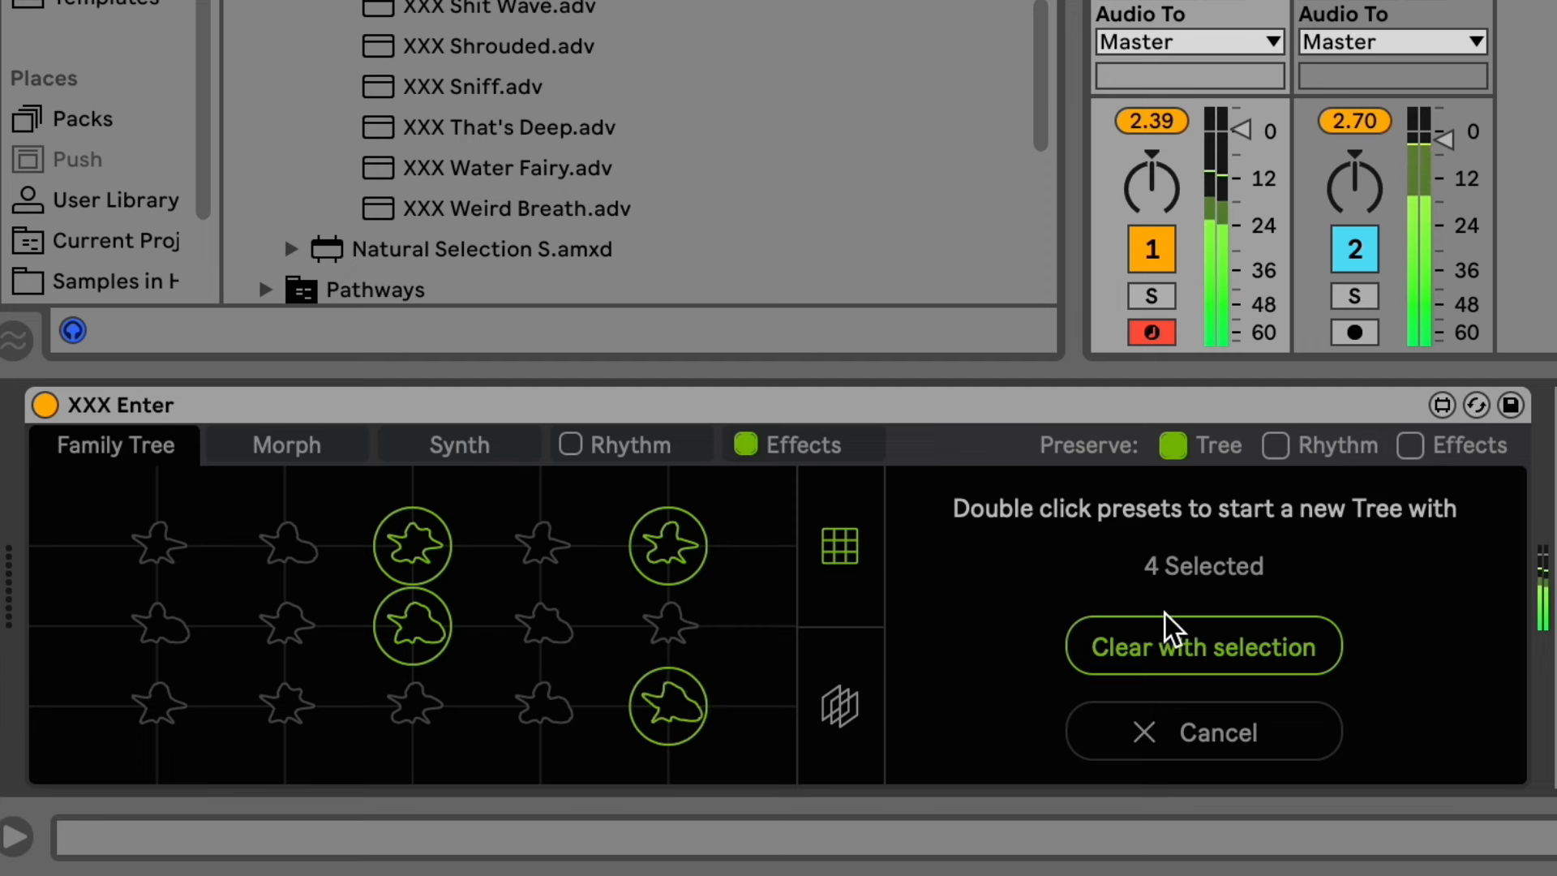
Clear the tree with the selected presets and view the new tree's generations.
left_click(868, 681)
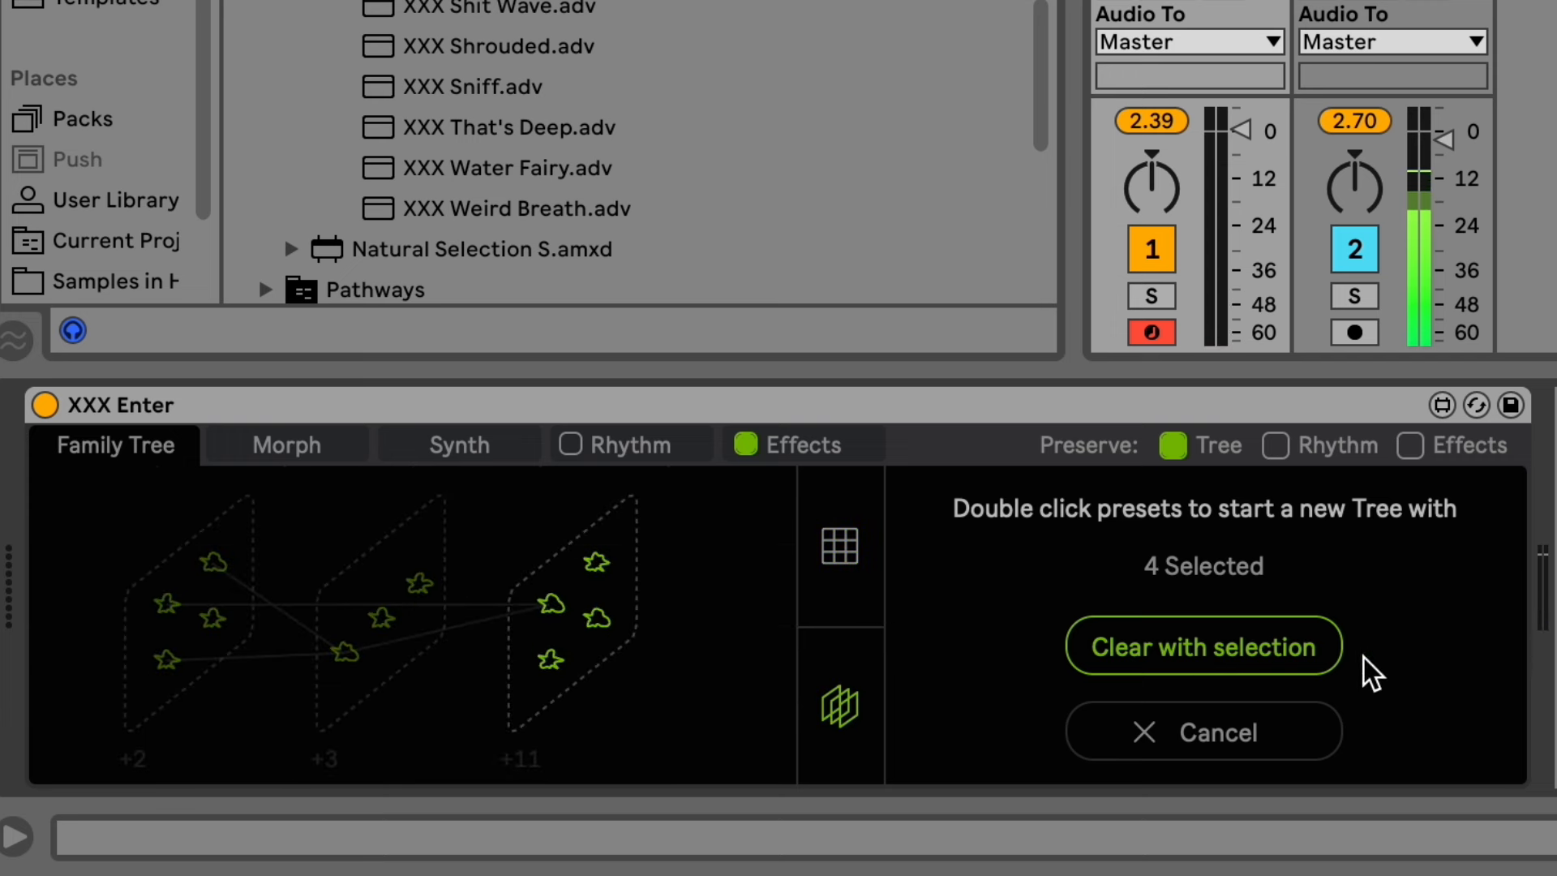
left_click(1249, 644)
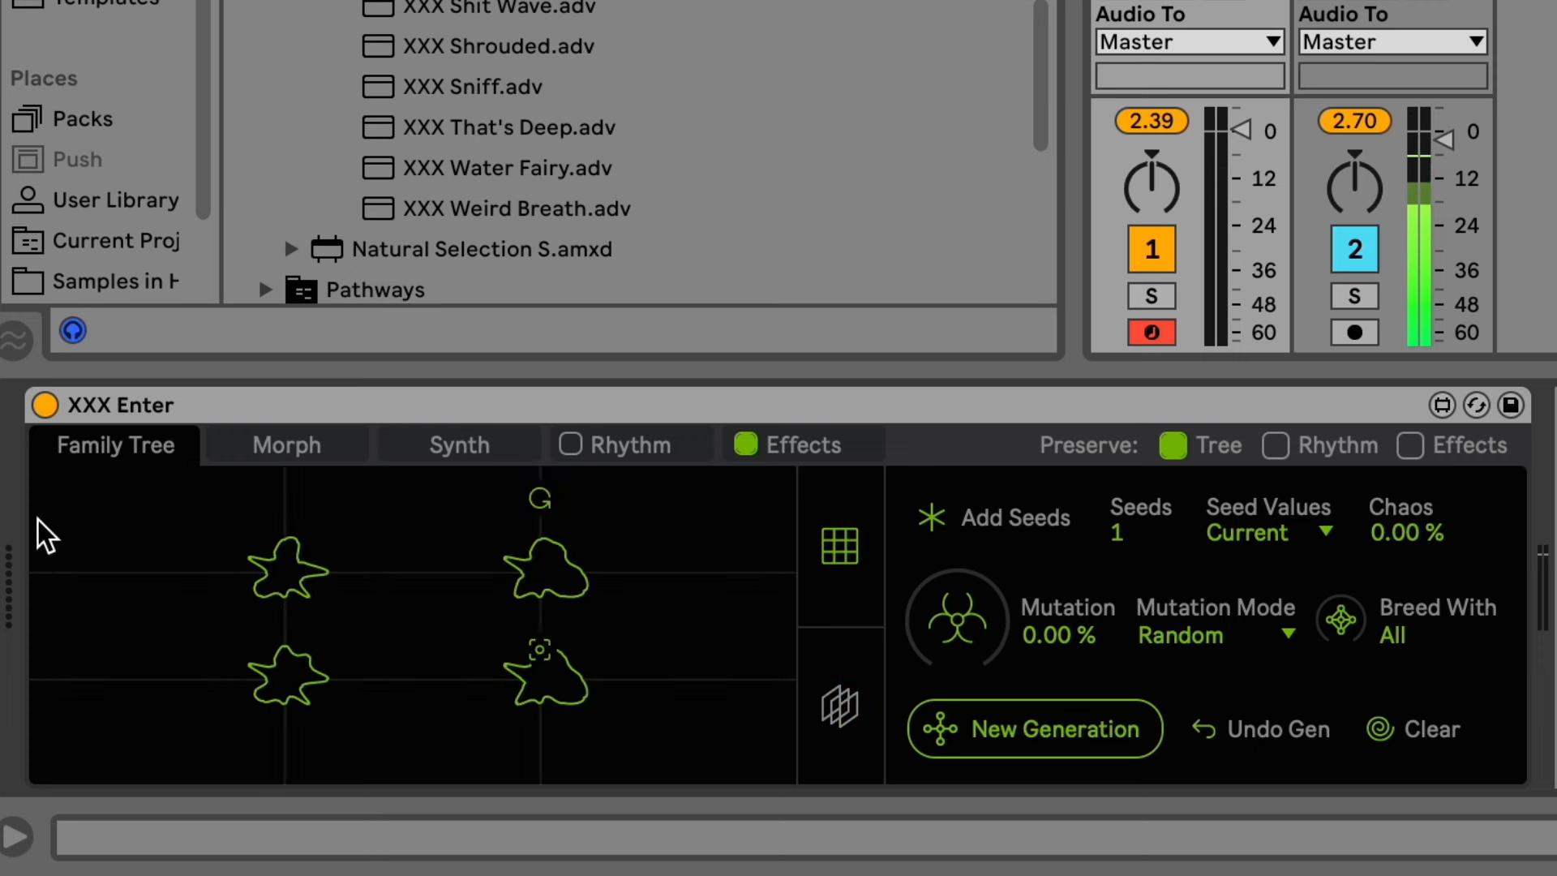
left_click(847, 690)
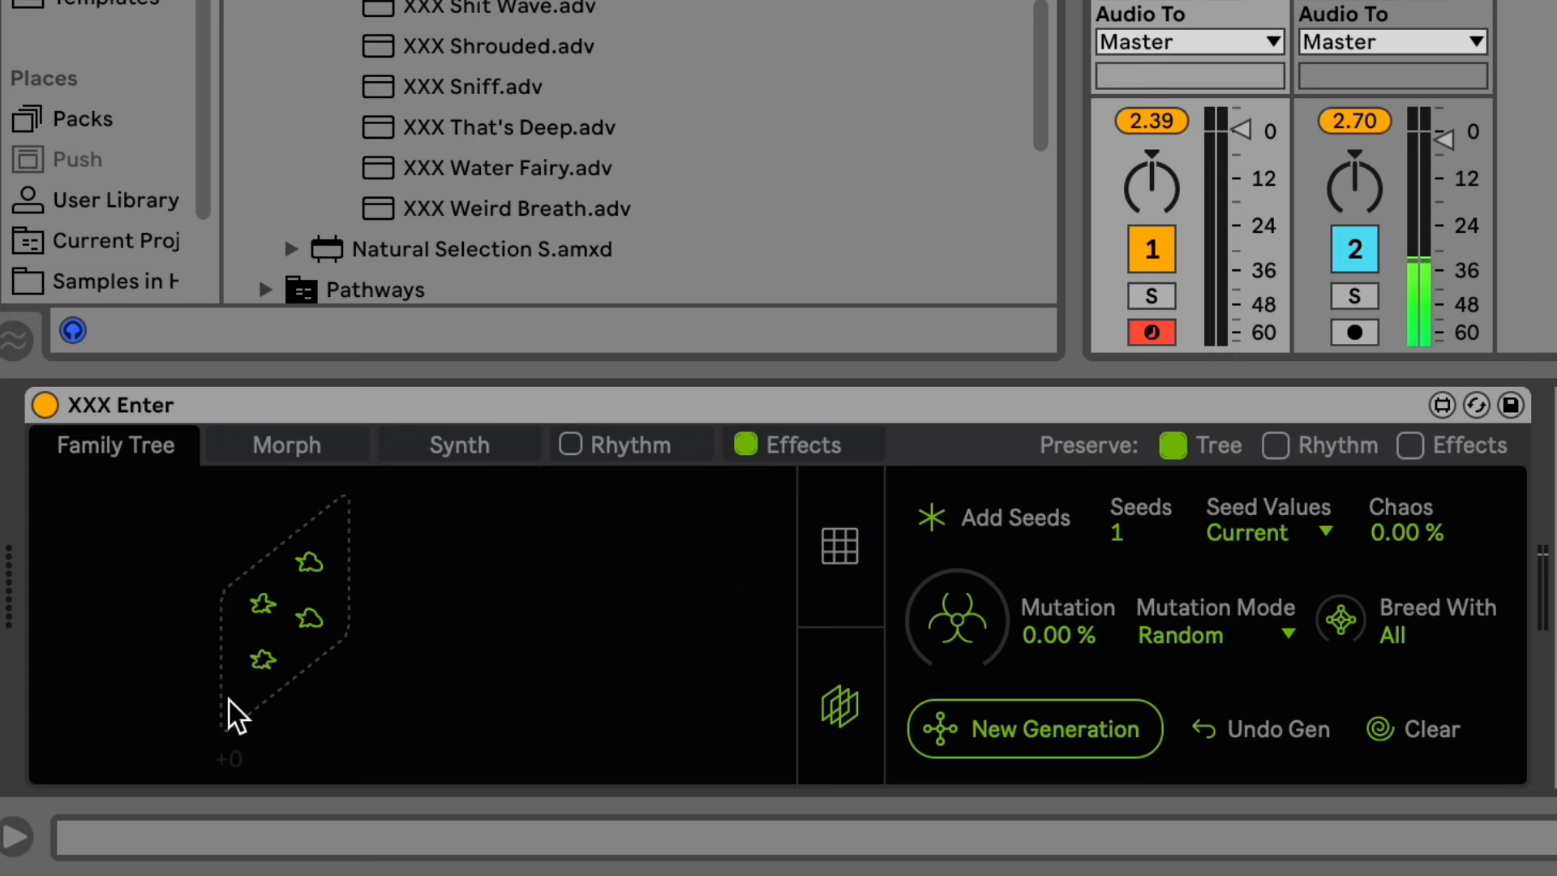
Audition each of the four seeds in the new tree and check its generation overview.
left_click(292, 577)
left_click(283, 574)
left_click(573, 571)
left_click(565, 679)
left_click(269, 671)
left_click(848, 690)
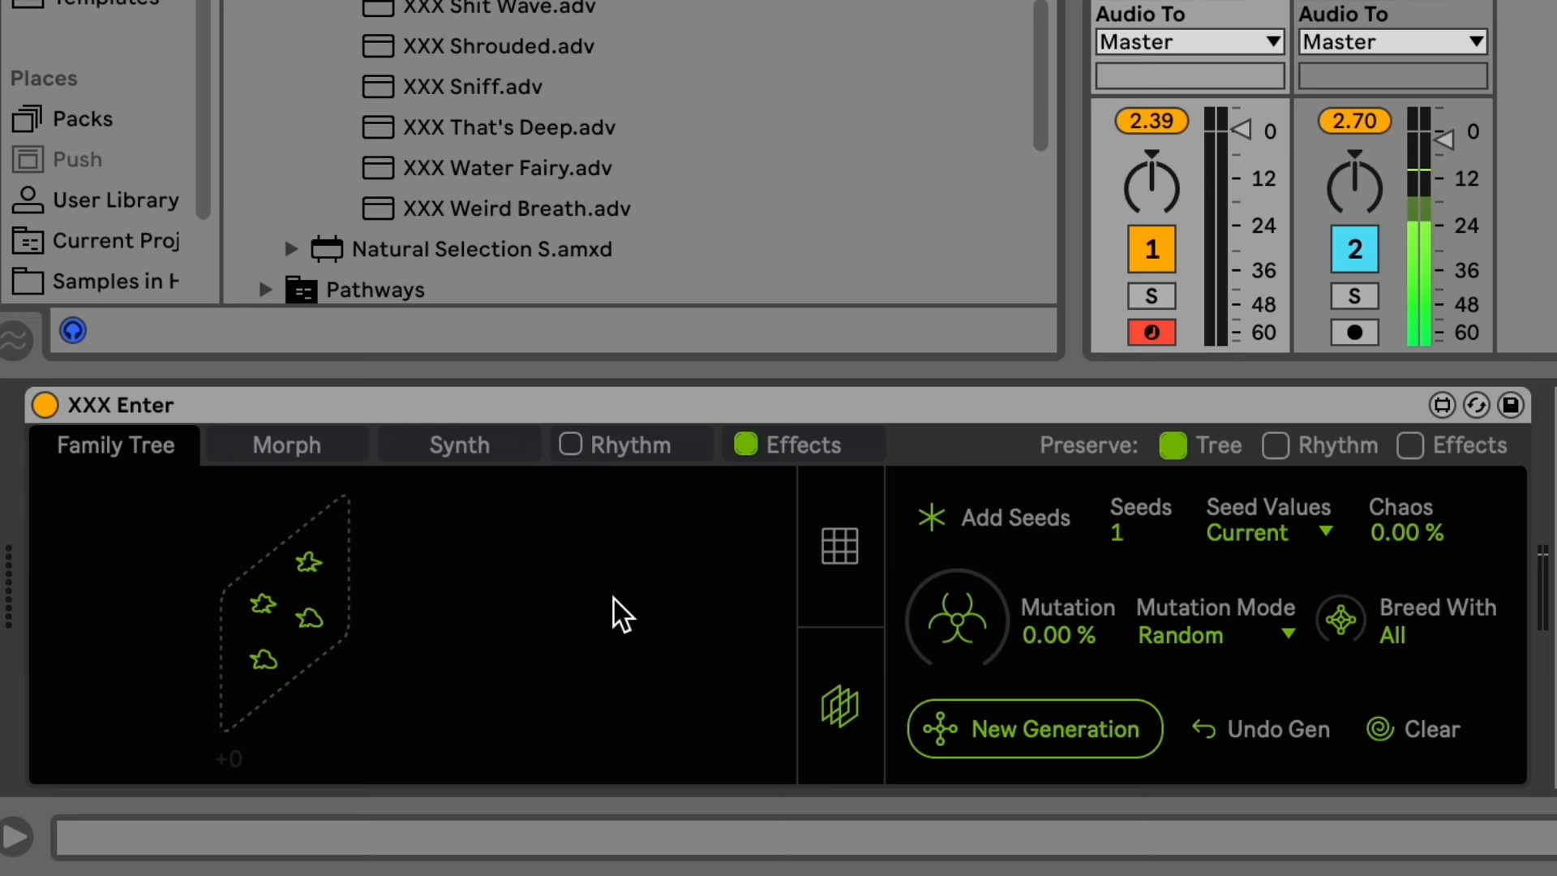
left_click(836, 551)
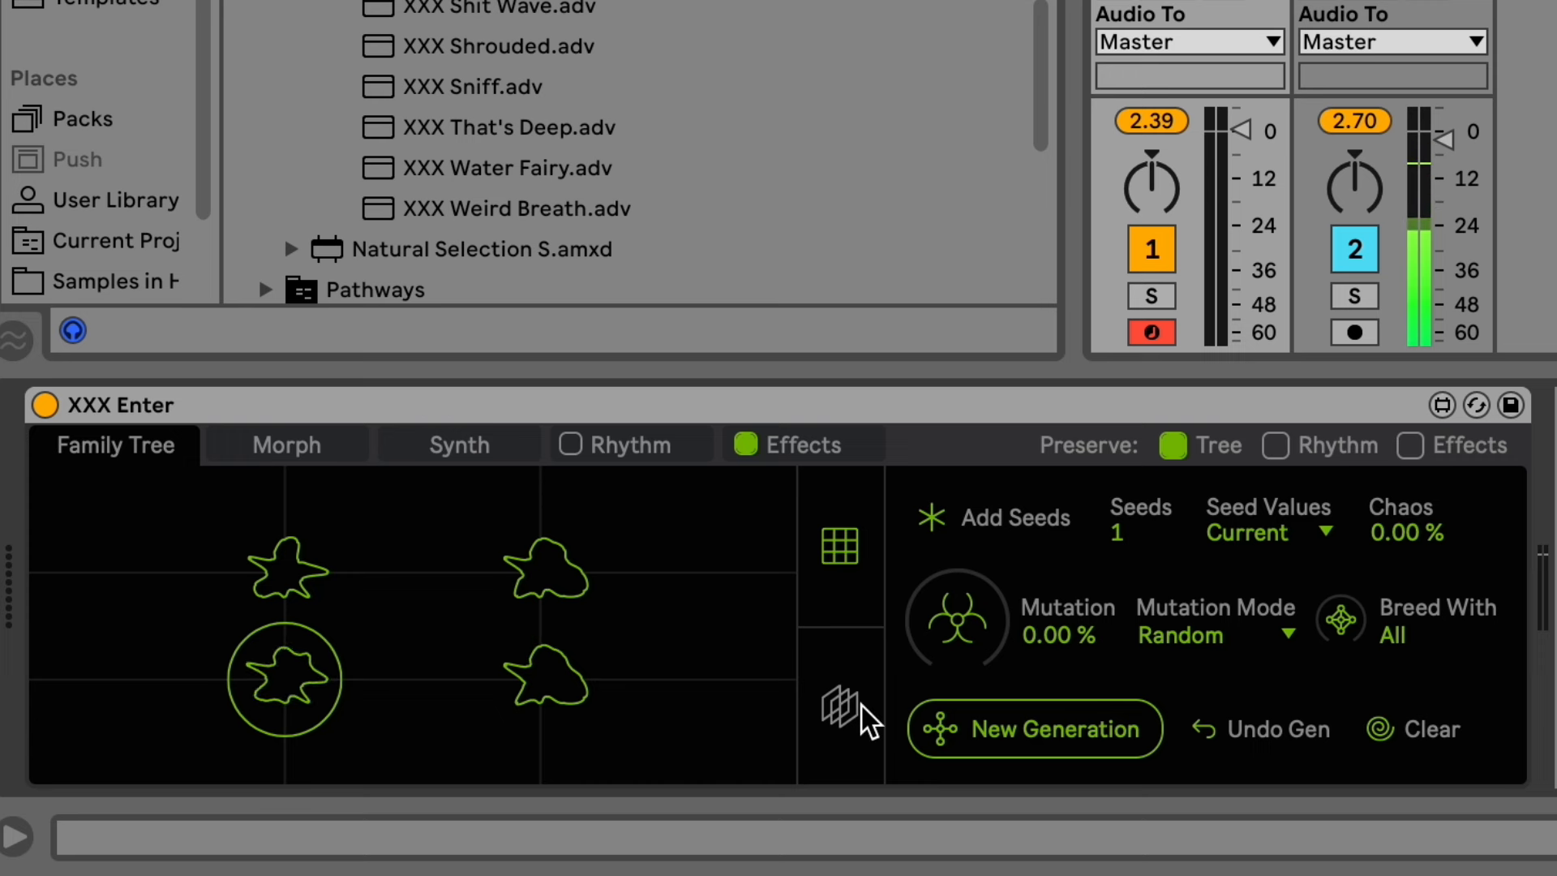
Look over the Morph page, comparing it with the Family Tree and Synth pages.
left_click(274, 439)
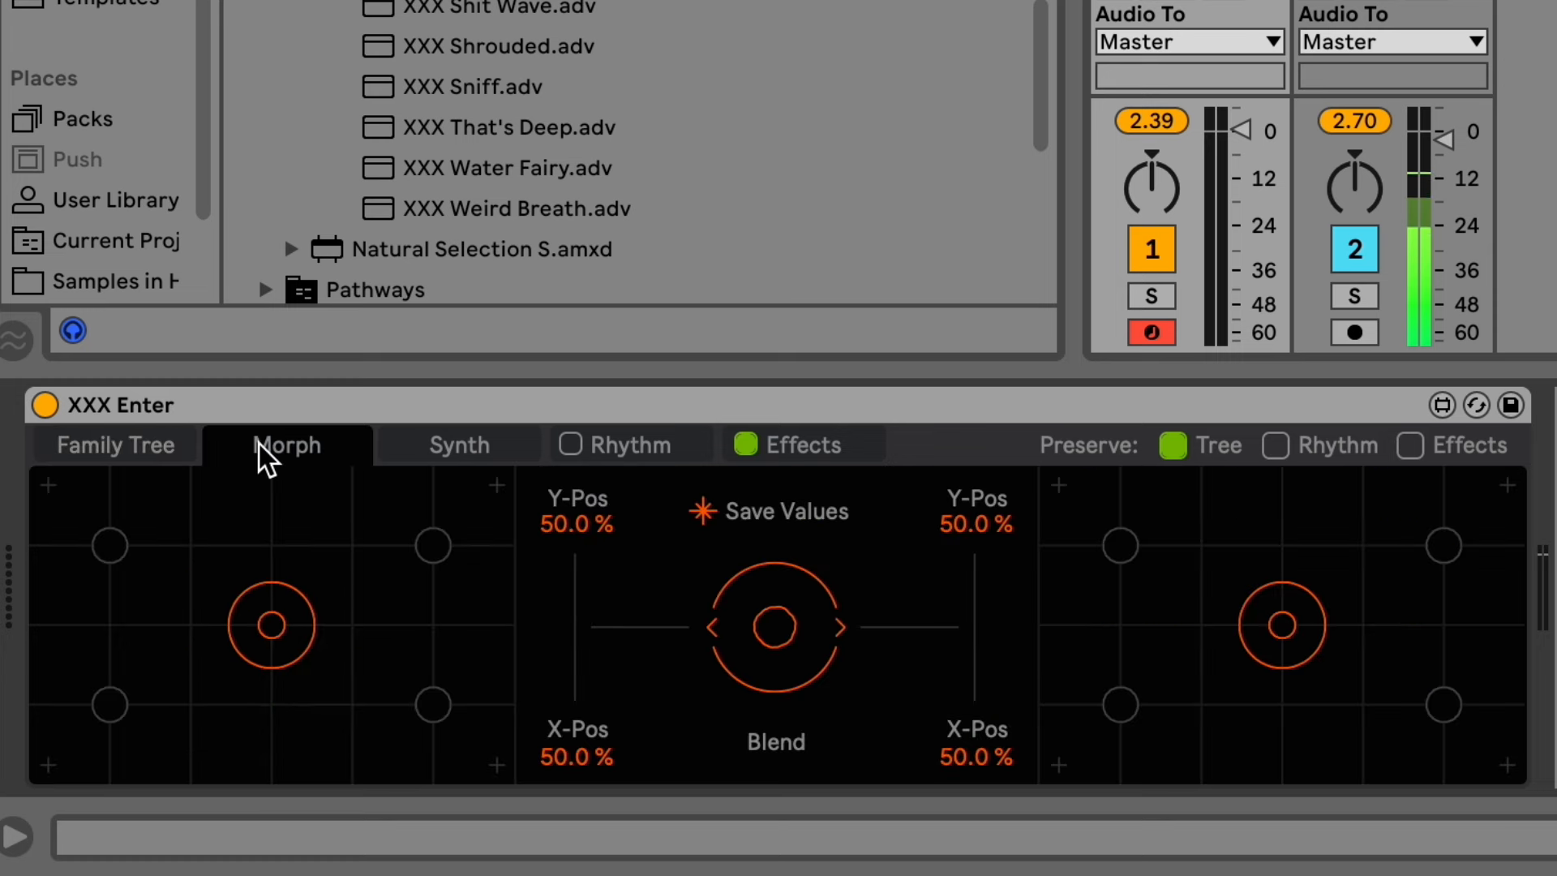
left_click(189, 445)
left_click(463, 444)
left_click(287, 445)
left_click(140, 454)
left_click(252, 442)
left_click(84, 442)
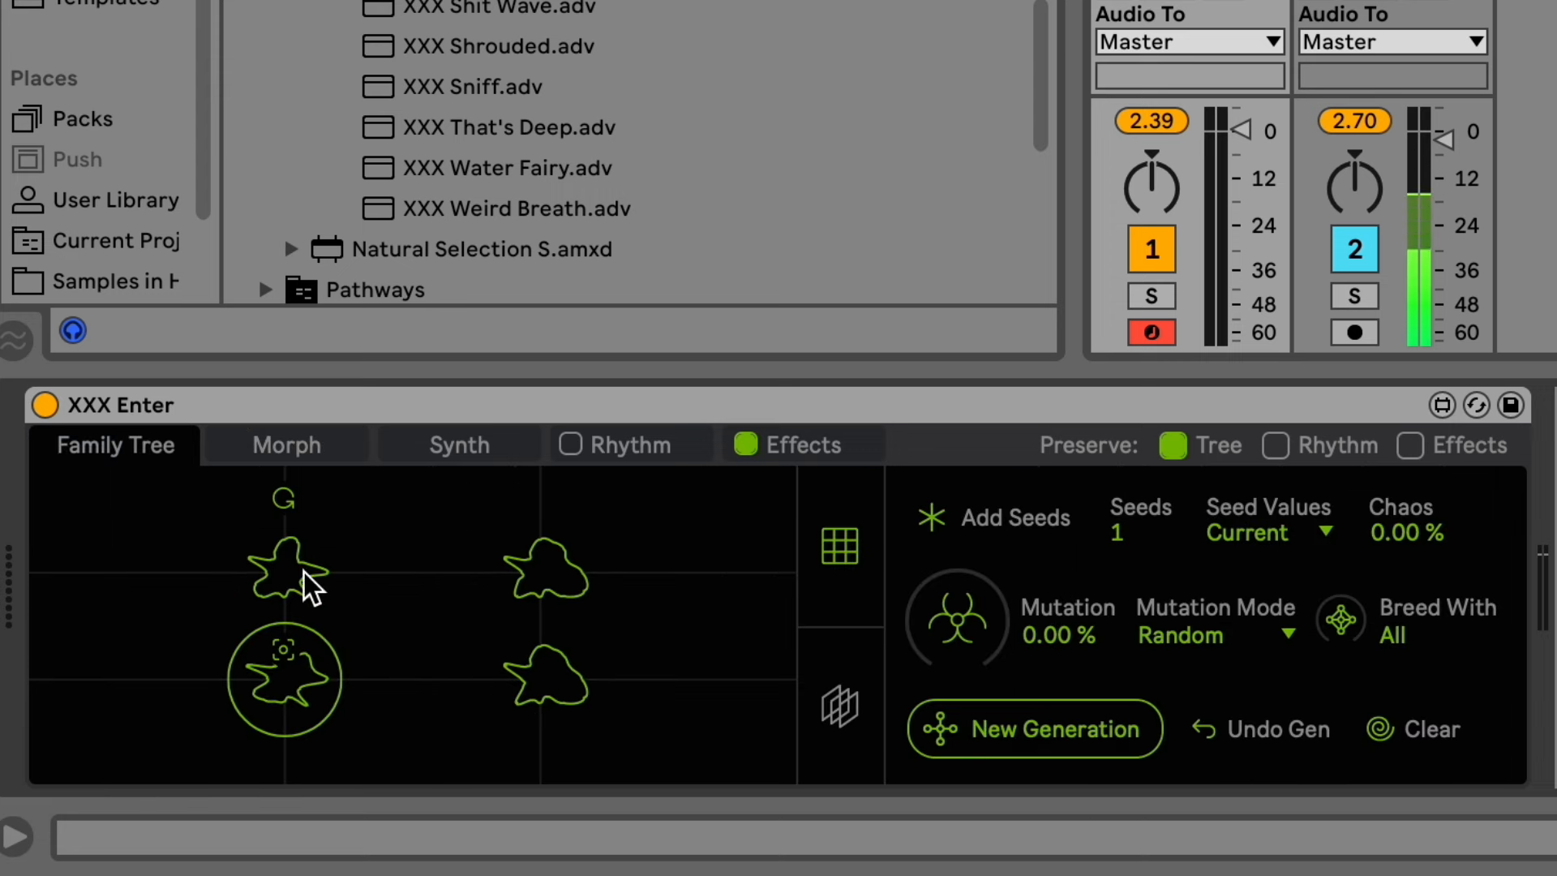
left_click(274, 444)
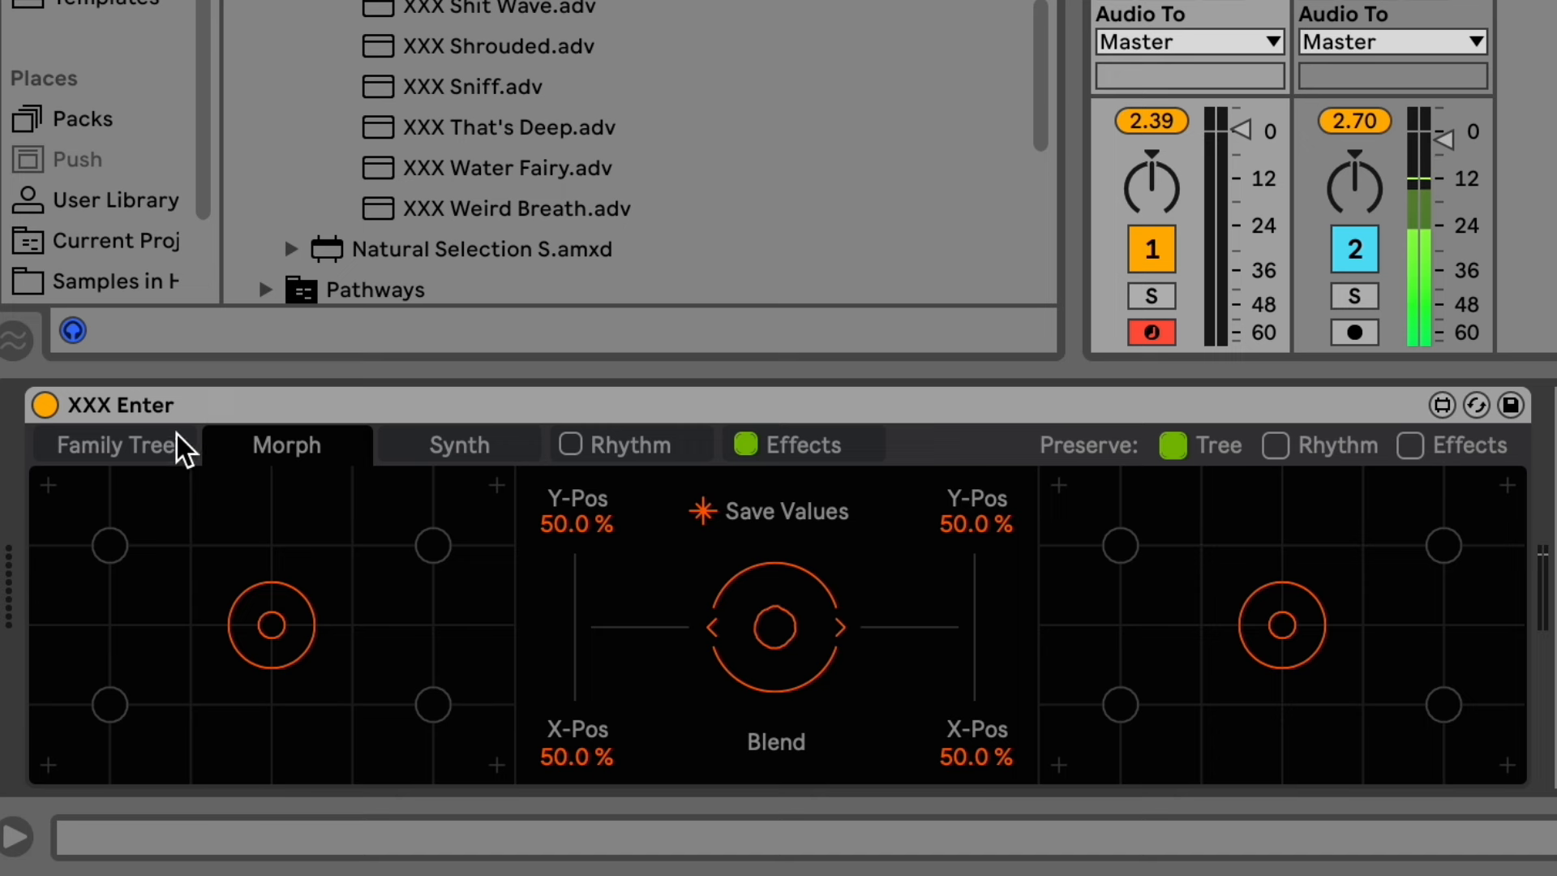
Assign the left column's second-row preset to the first morph pad's upper-left corner and its first-row preset to the upper-right corner.
left_click(49, 487)
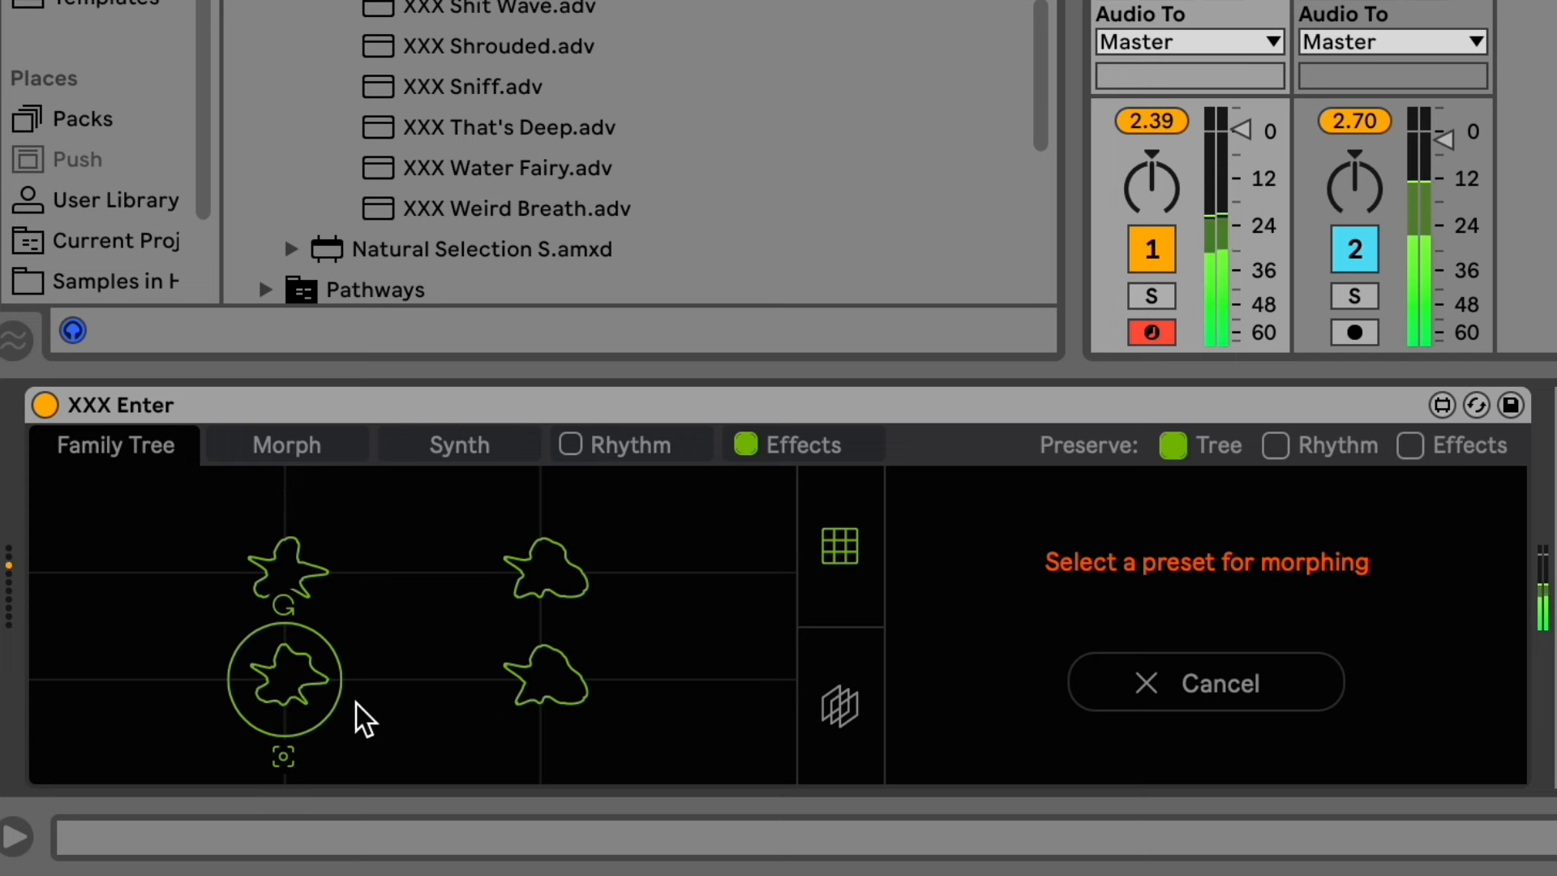
left_click(292, 675)
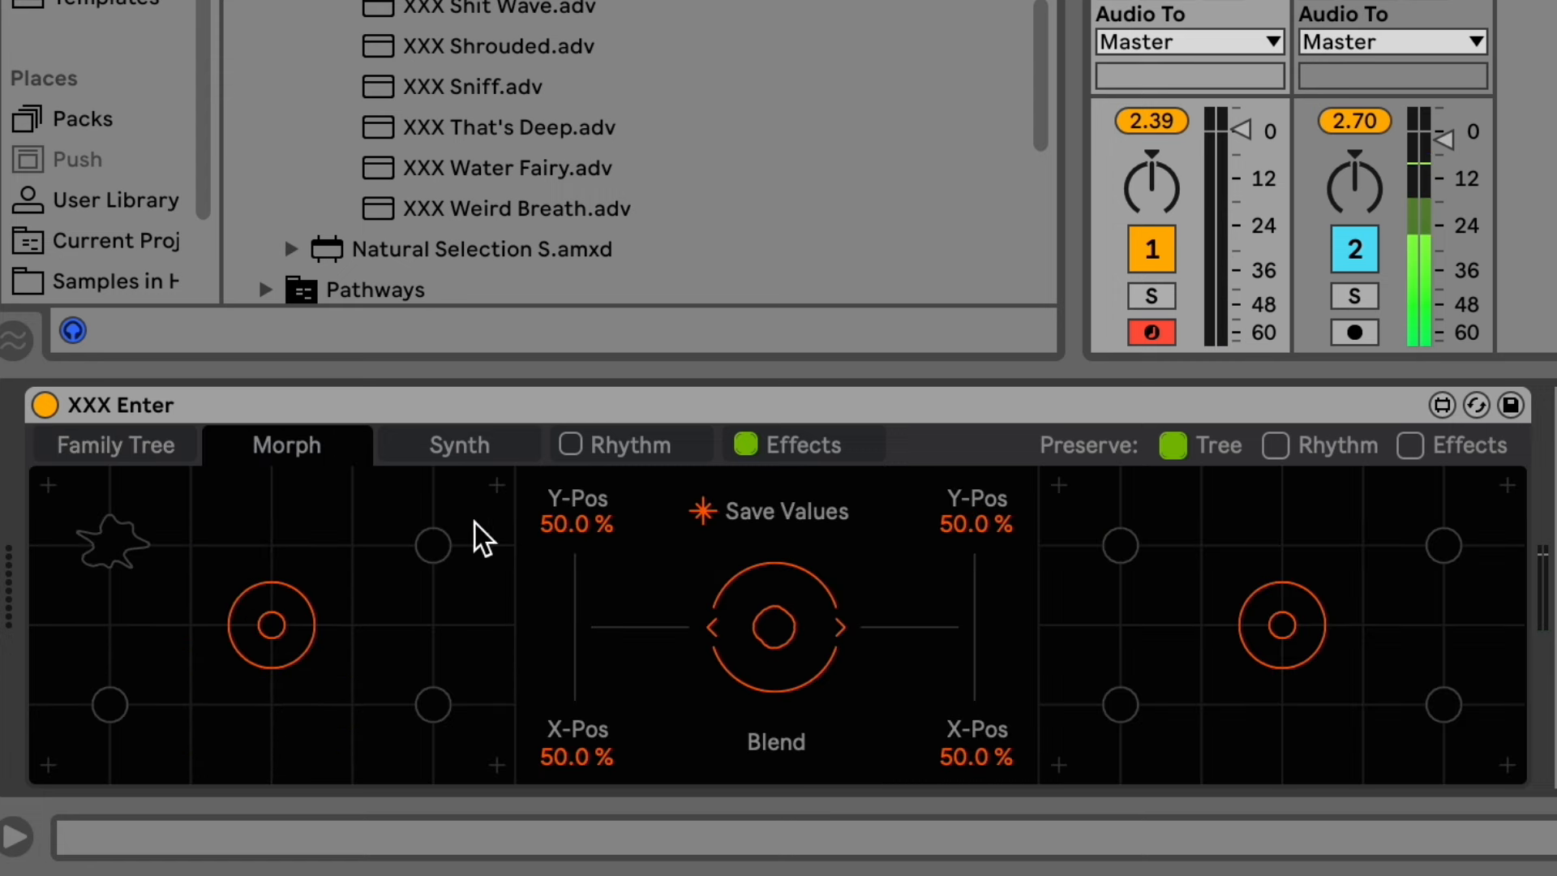
left_click(174, 447)
left_click(277, 563)
left_click(312, 453)
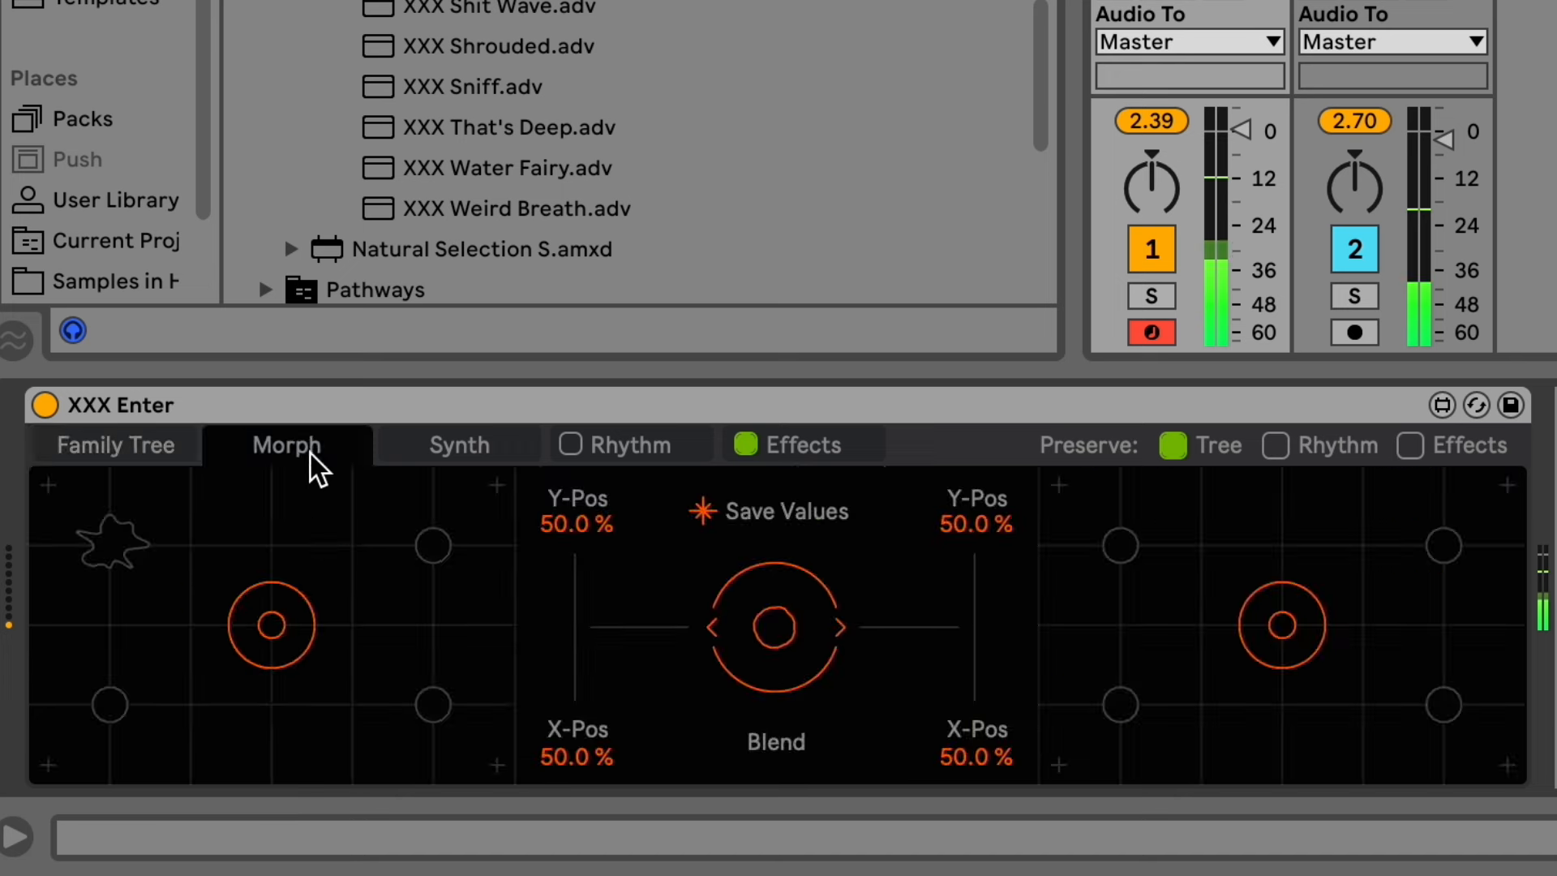
left_click(497, 486)
left_click(305, 556)
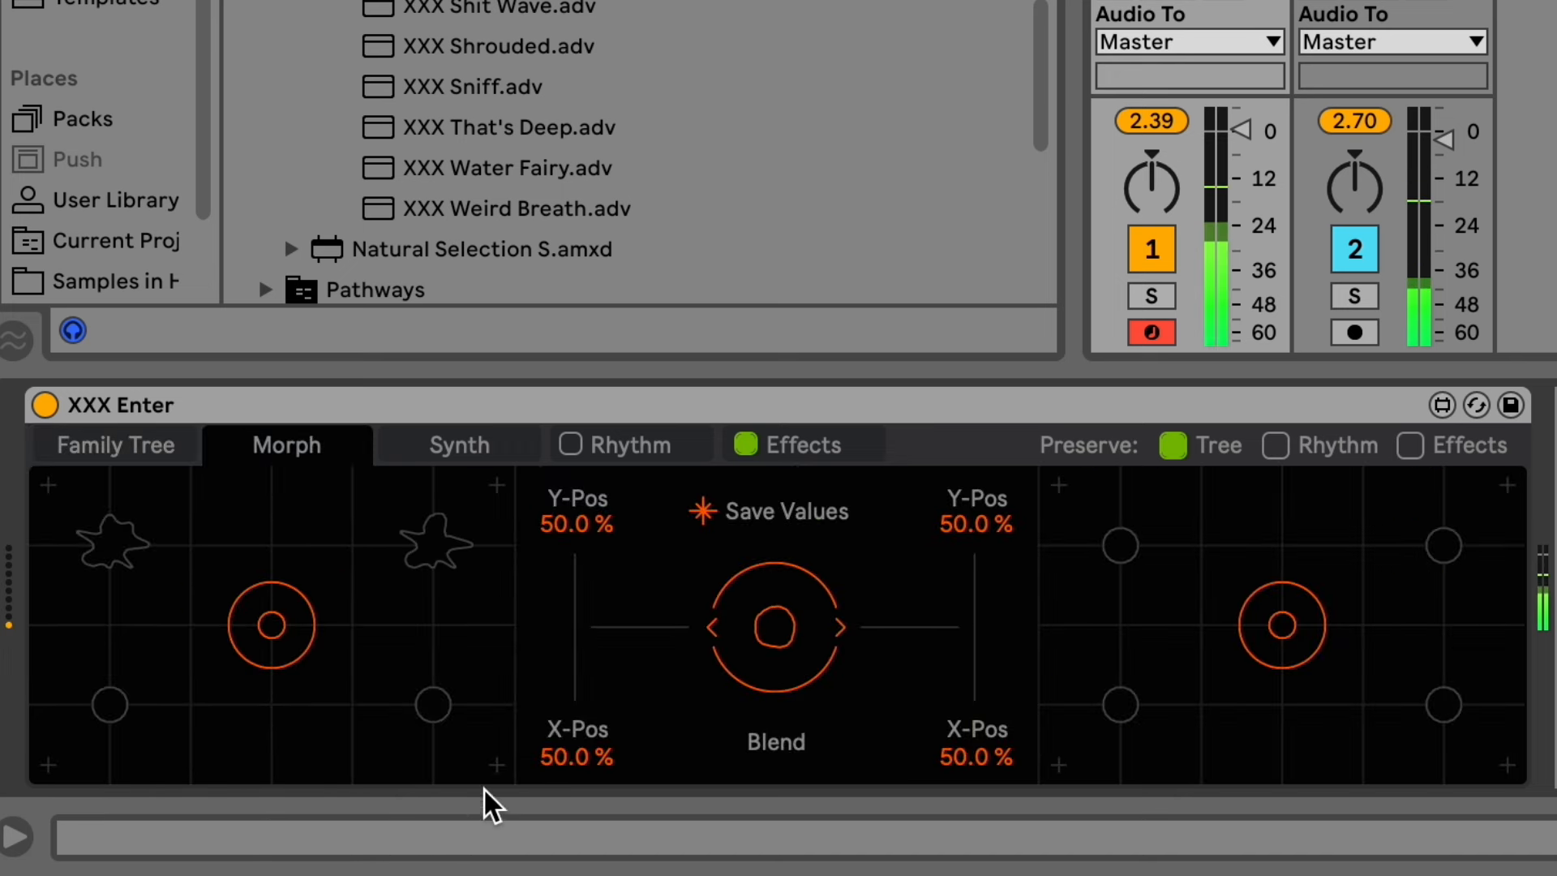
Assign the right column's first-row preset to the first morph pad's lower-right corner and its second-row preset to the lower-left corner.
left_click(191, 452)
left_click(349, 457)
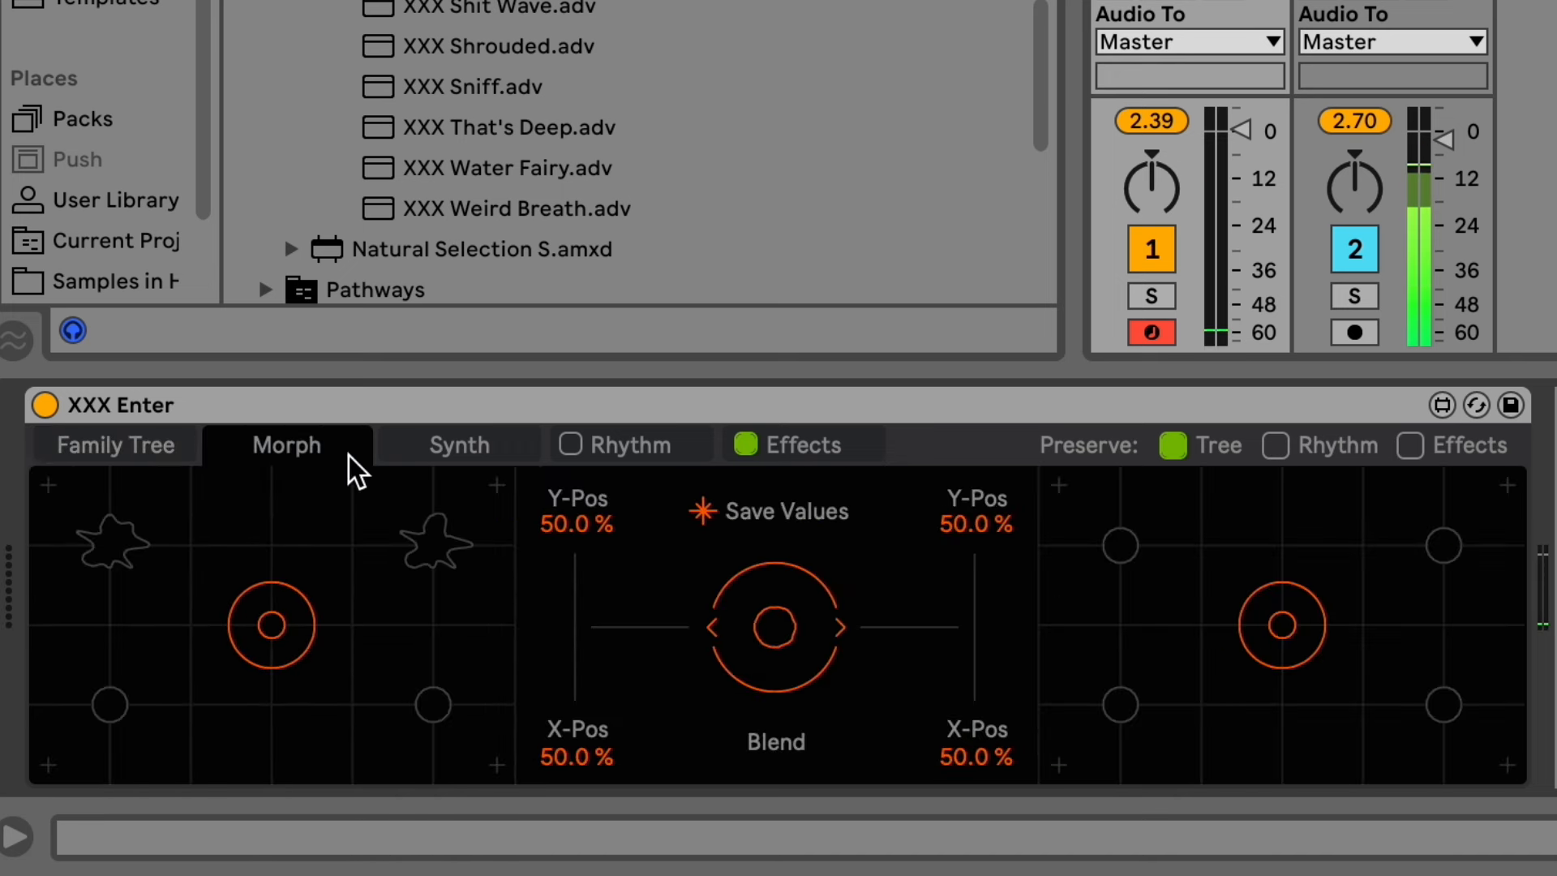
left_click(505, 766)
left_click(568, 570)
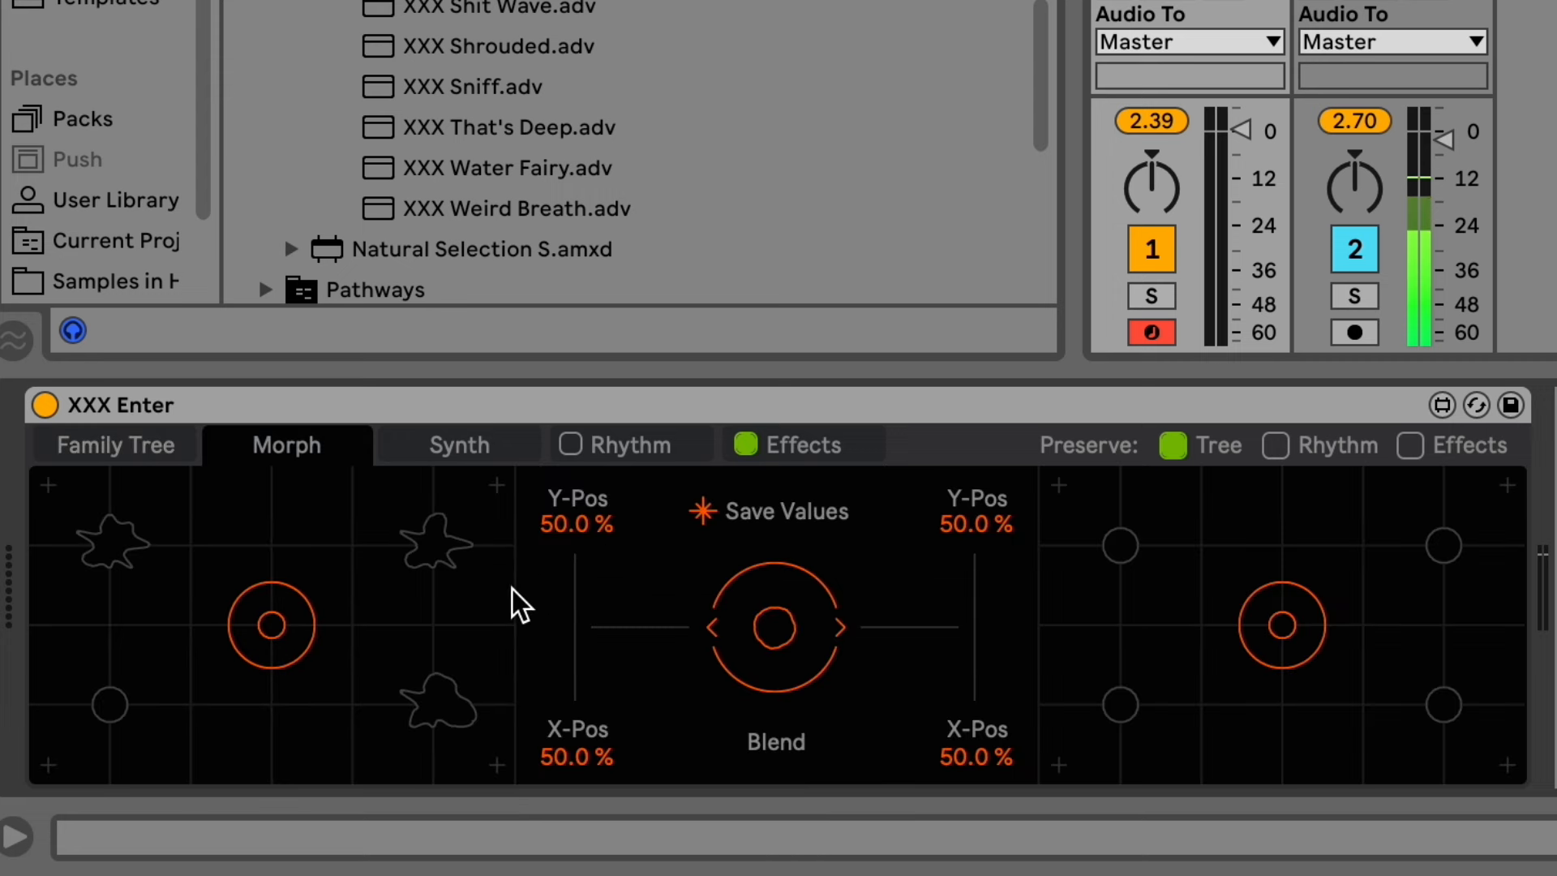
left_click(49, 764)
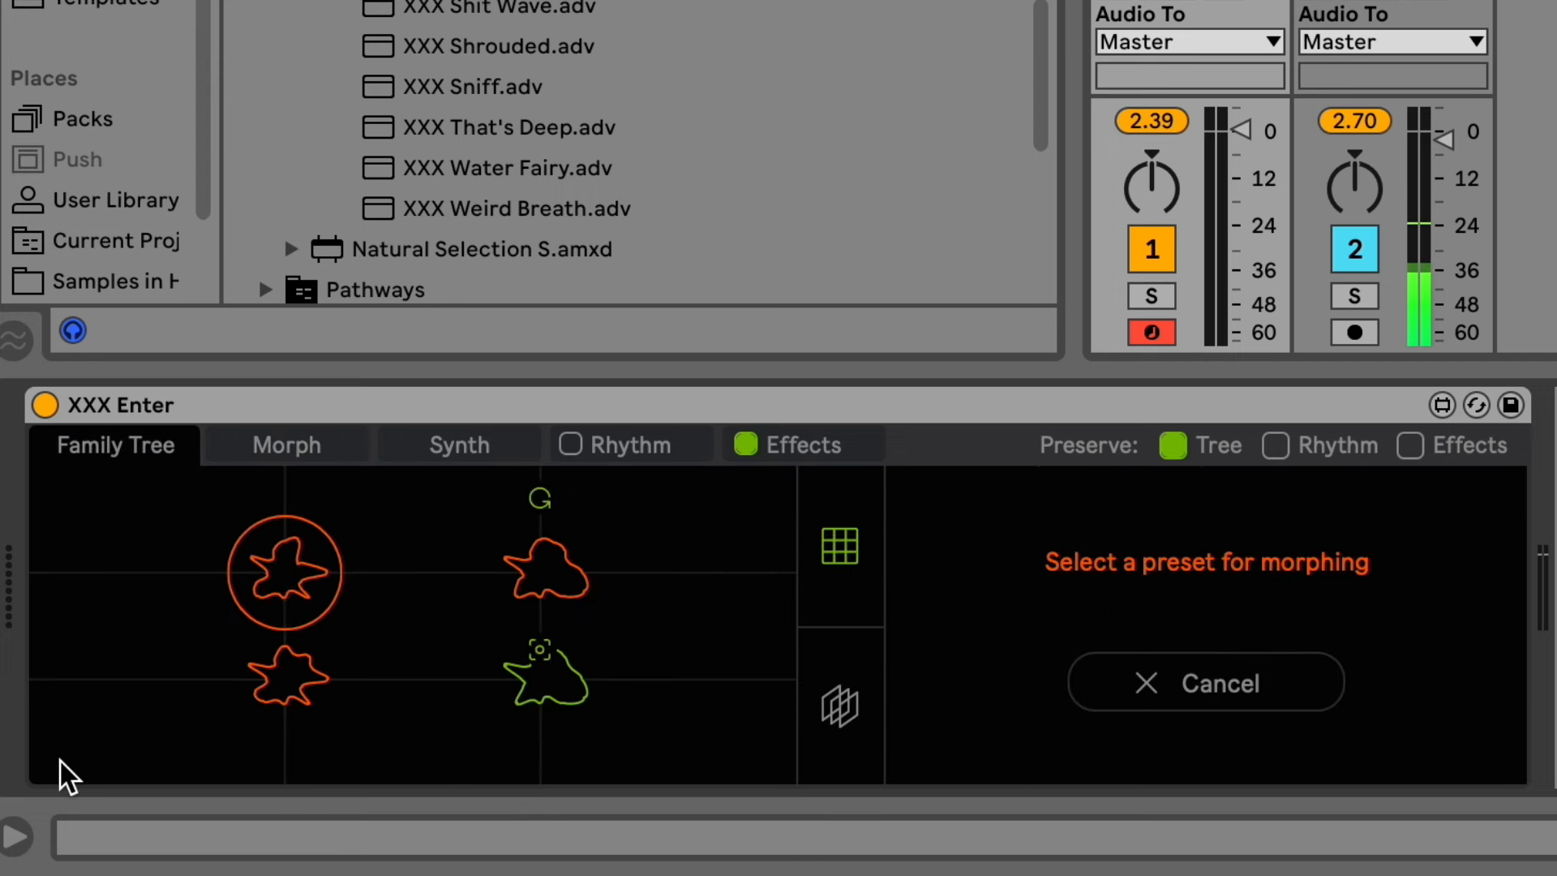
left_click(523, 670)
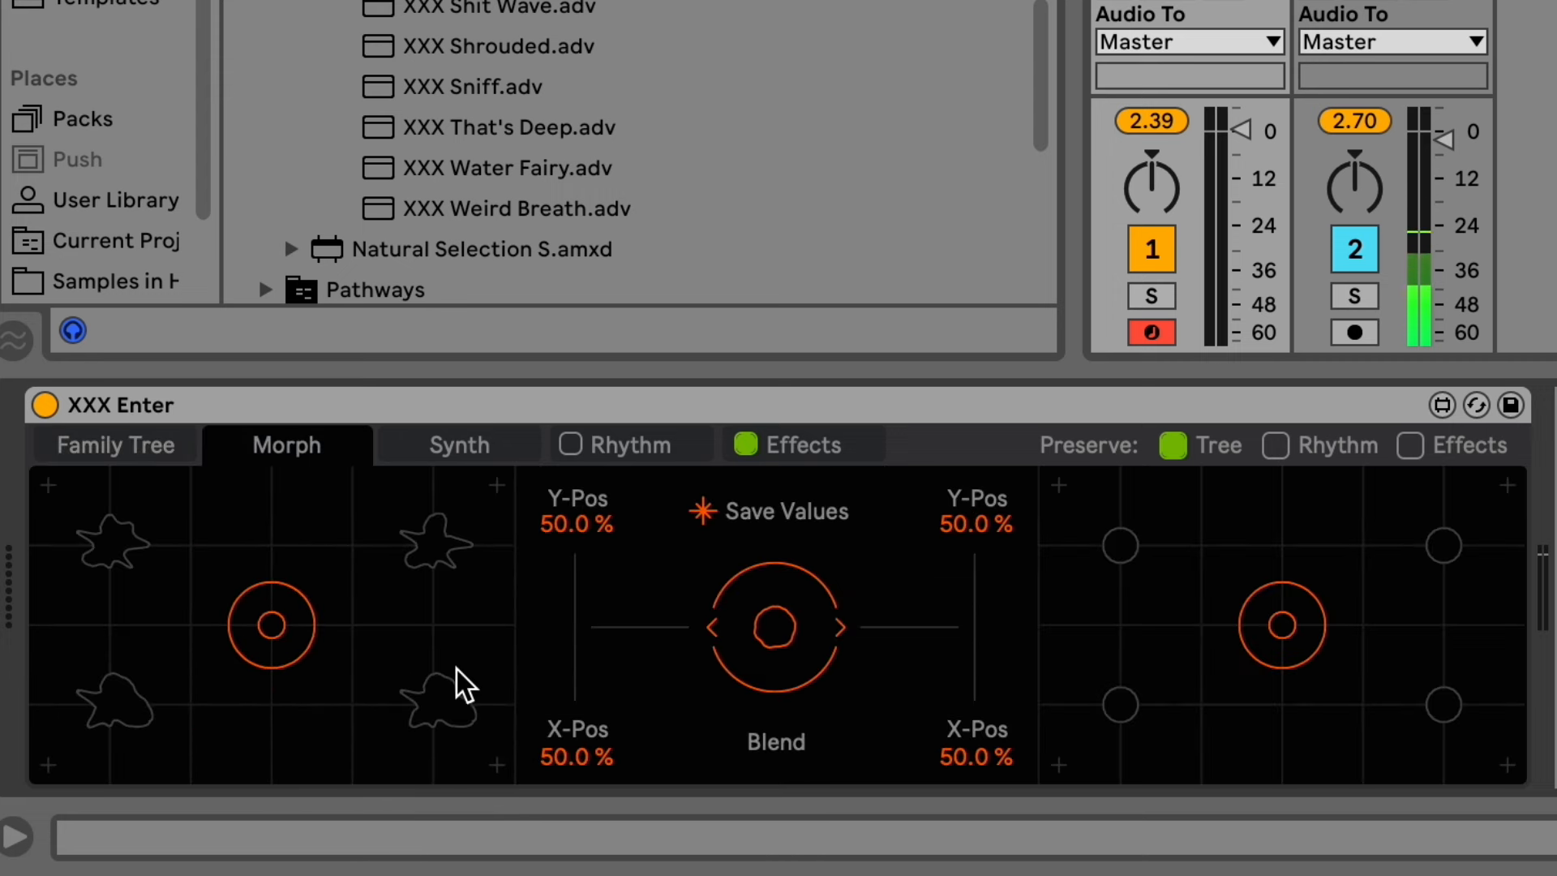
Set Blend fully to the first morph pad and sweep its position through the corners to X-Pos 69.2 %, Y-Pos 79.2 %.
left_click(714, 626)
left_click_drag(285, 630, 30, 468)
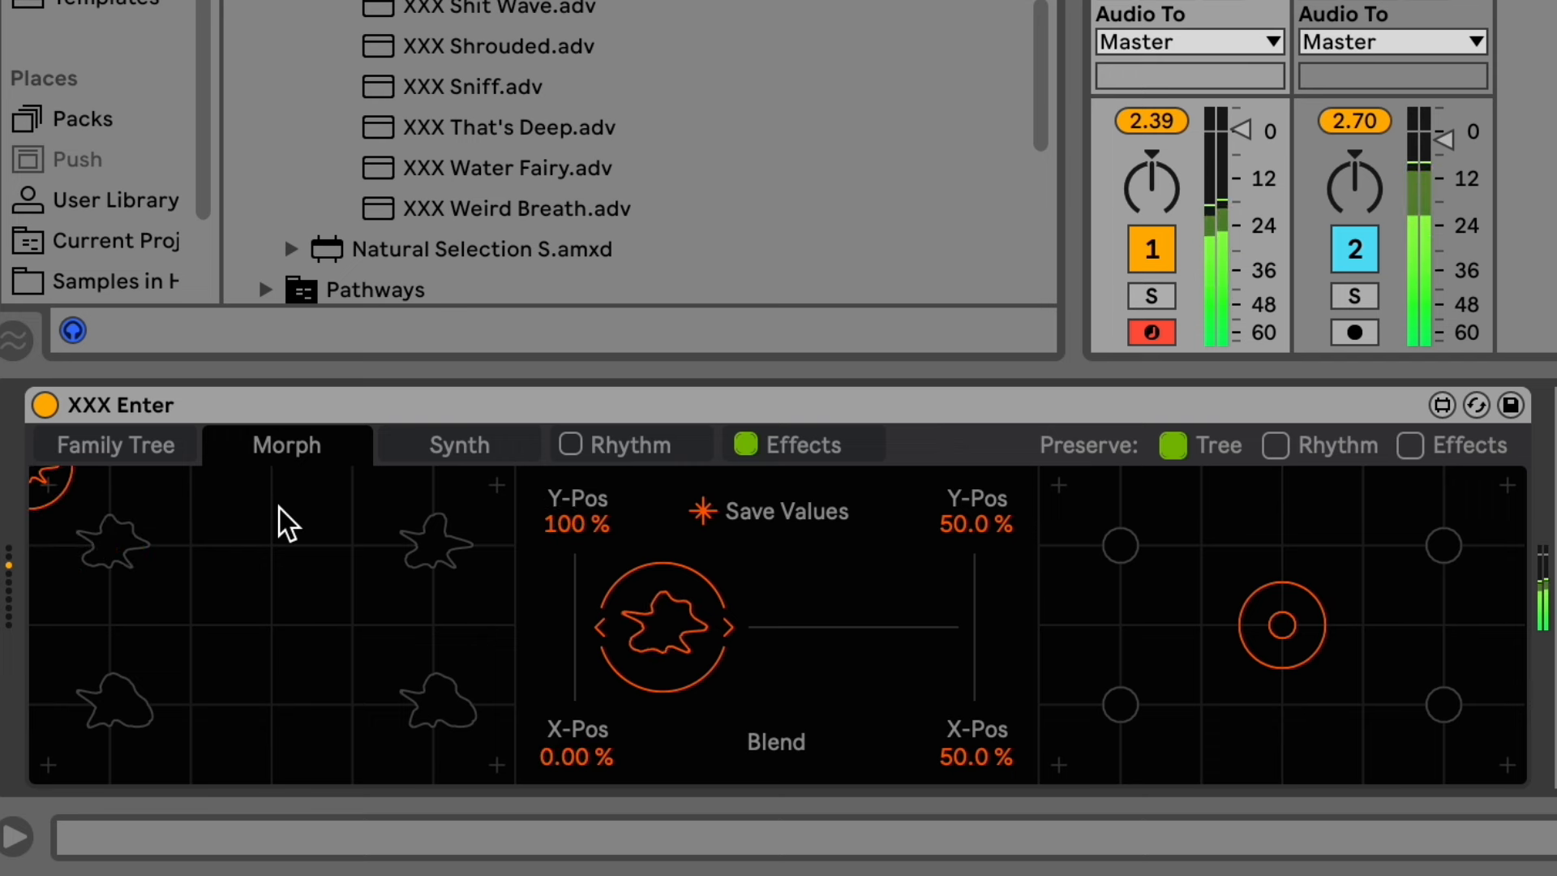
left_click_drag(276, 507, 831, 337)
left_click_drag(407, 608, 515, 783)
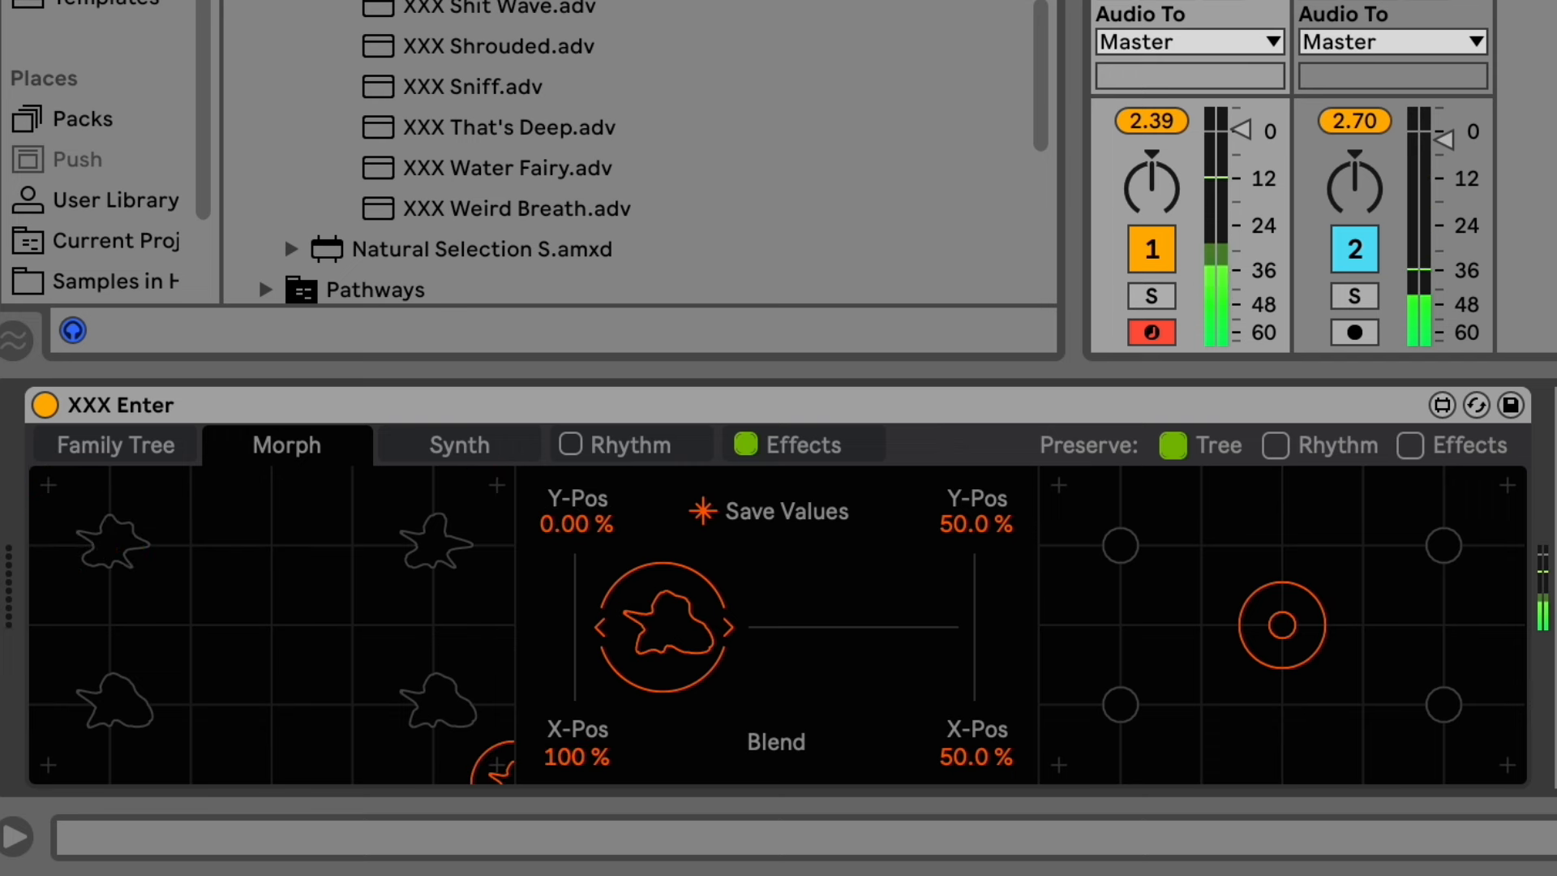
left_click_drag(249, 635, 31, 784)
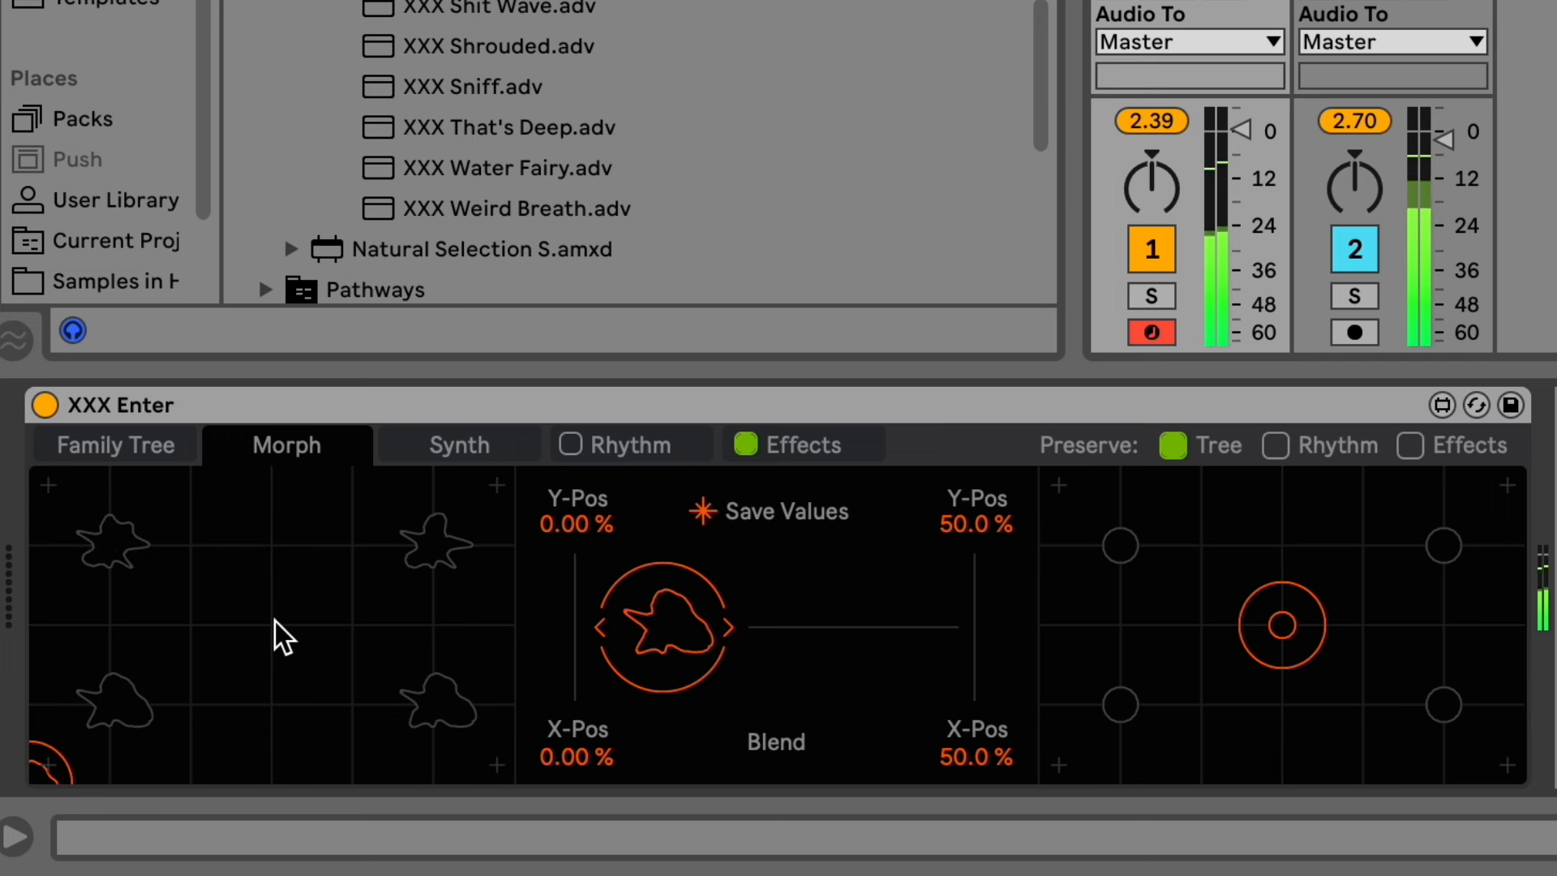
left_click_drag(148, 719, 365, 531)
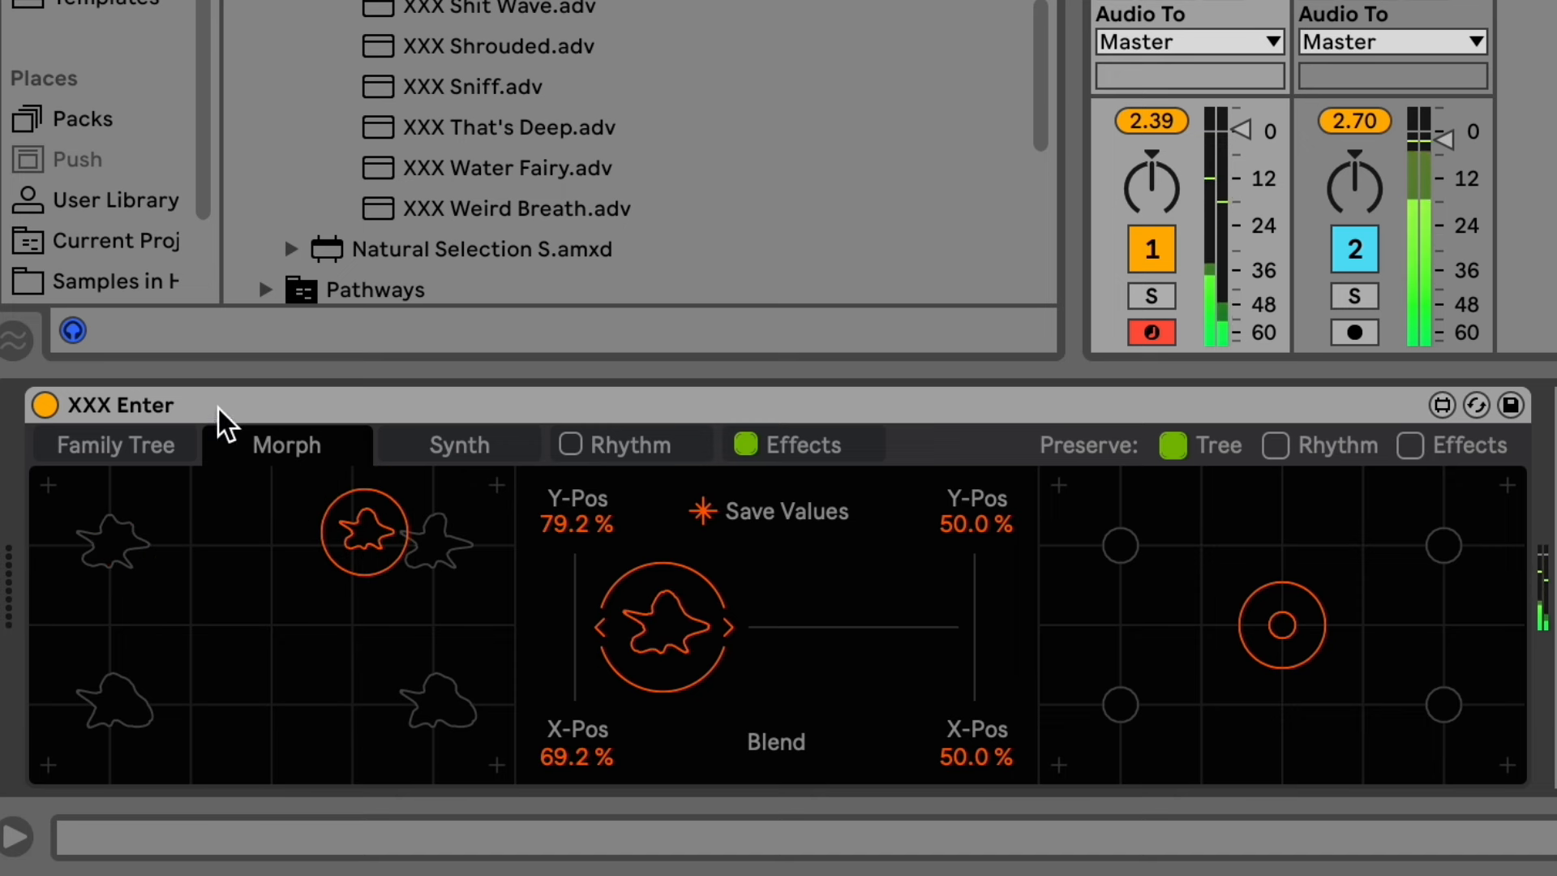
Create a new generation in the family tree and select its middle first-row preset.
left_click(160, 440)
left_click(1134, 729)
left_click(444, 574)
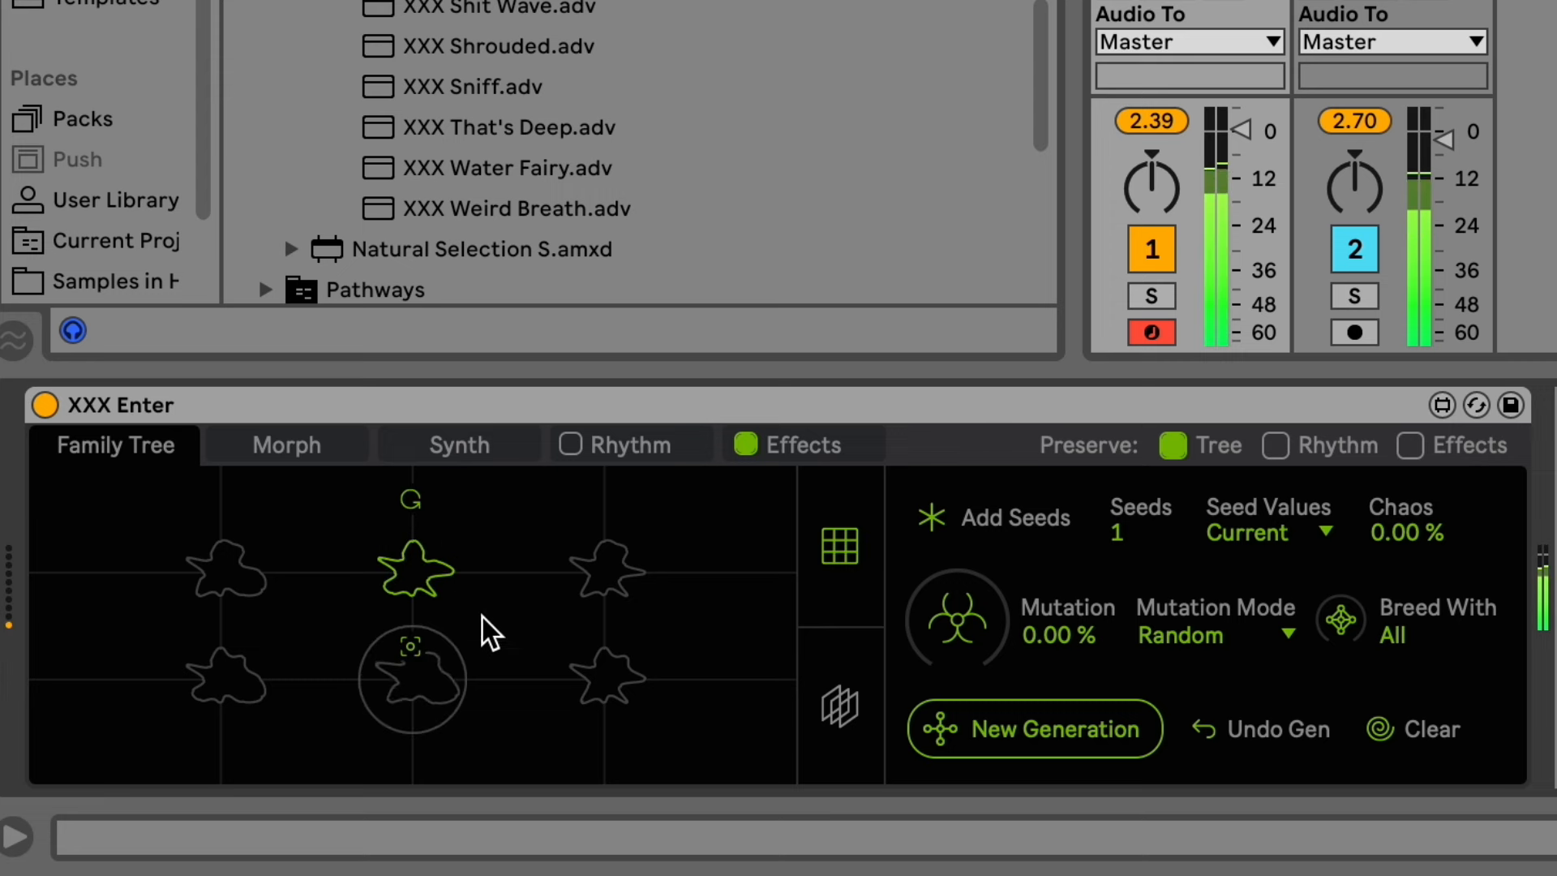
Assign new-generation presets to the second morph pad: row one's left and right to the upper corners, row two's middle and right to the lower corners.
left_click(365, 440)
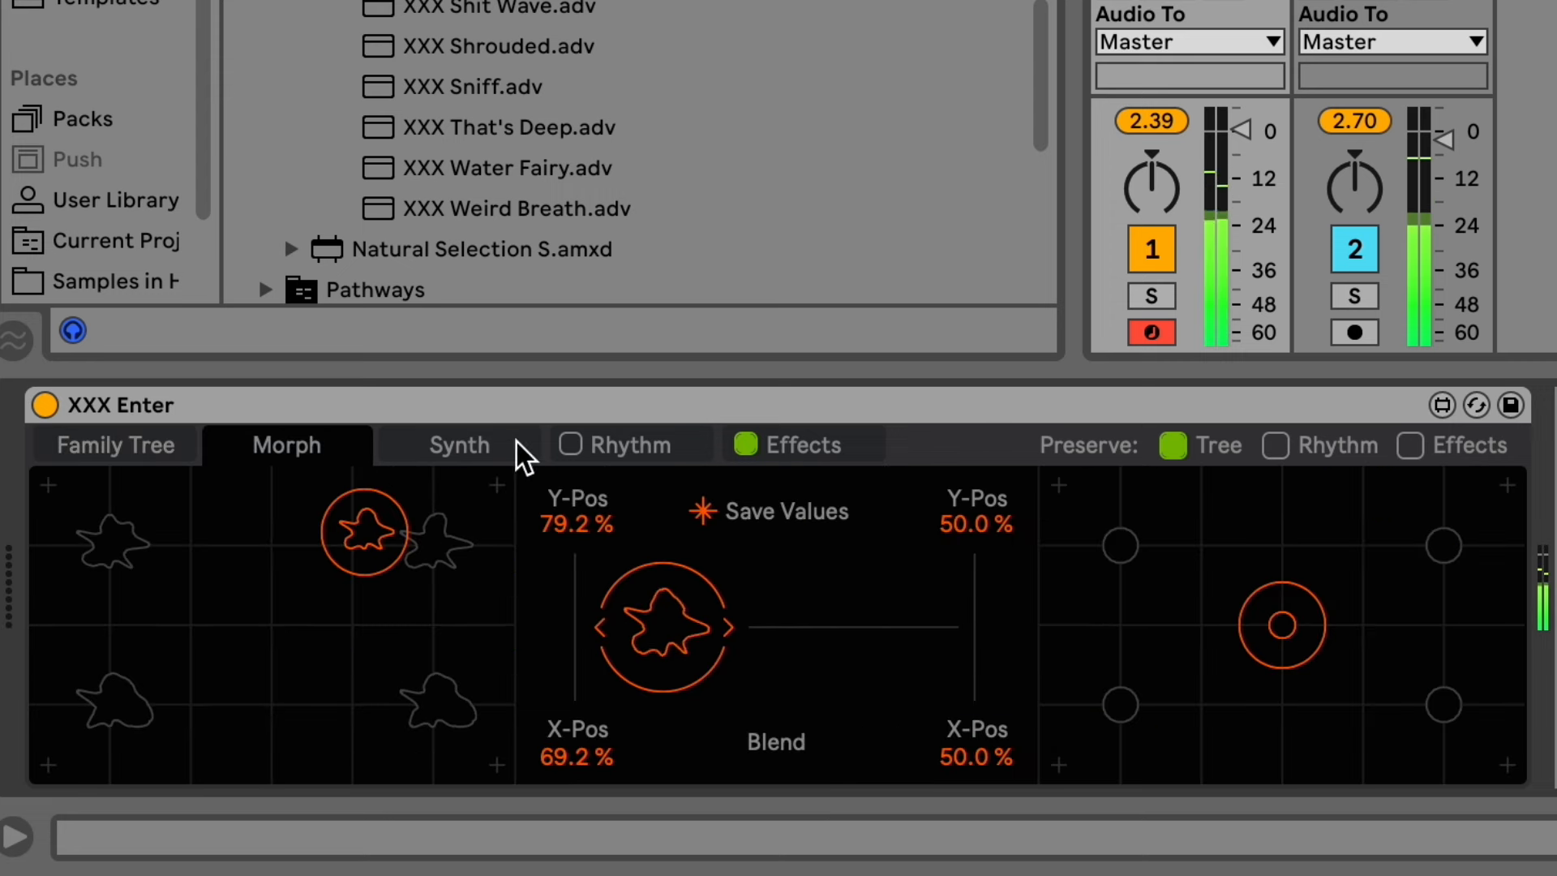
left_click(1060, 486)
left_click(380, 538)
left_click(1507, 485)
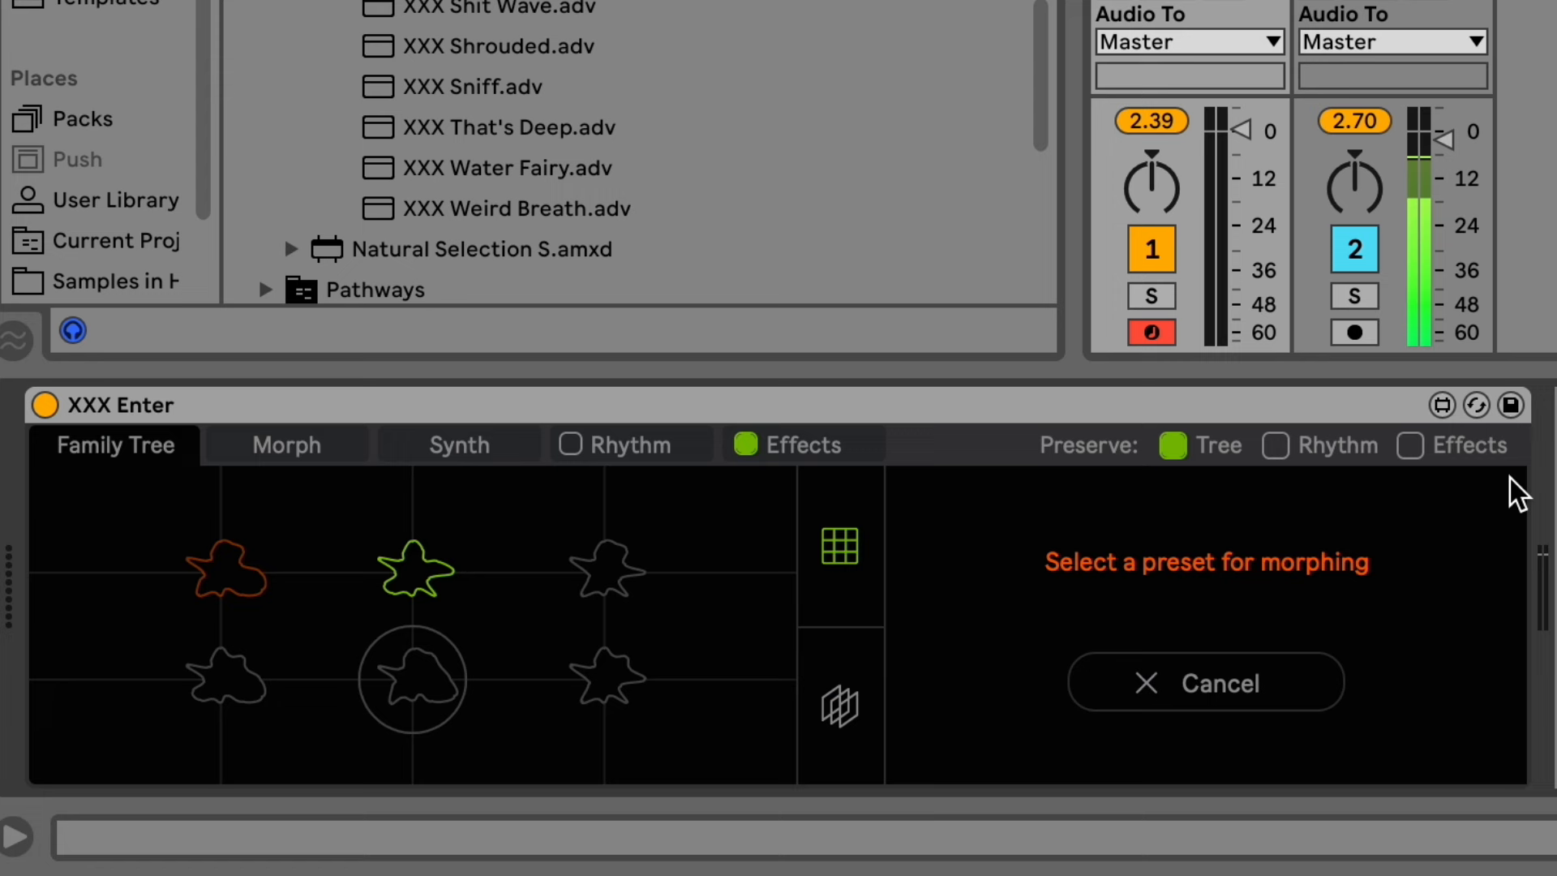
left_click(631, 554)
left_click(1507, 765)
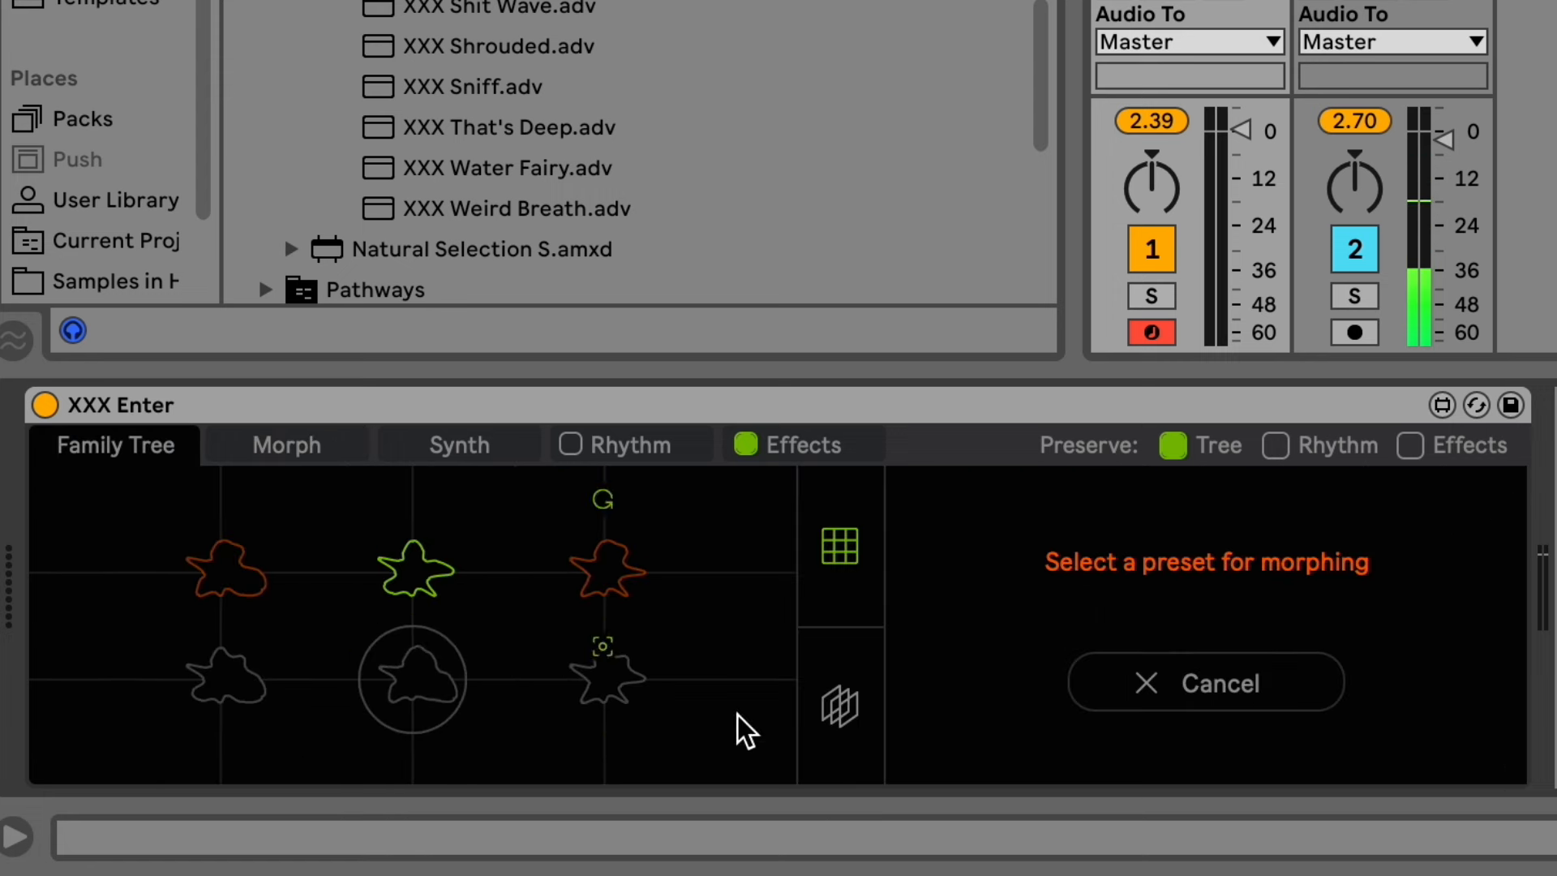
left_click(640, 668)
left_click(1084, 759)
left_click(435, 650)
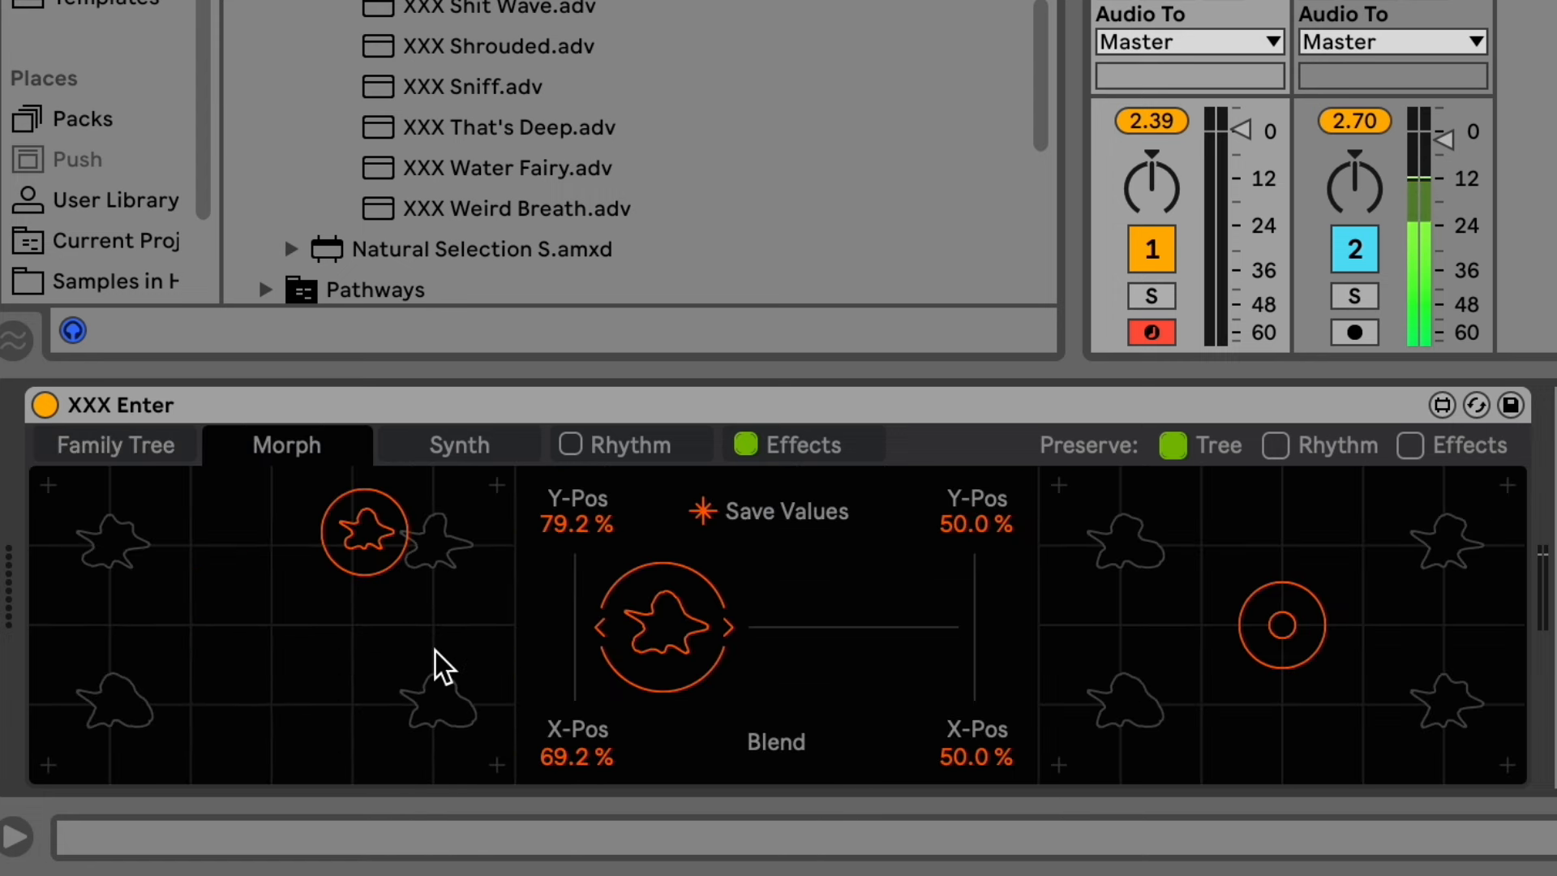
Set Blend fully to the second morph pad and sweep its position to X-Pos 33.0 %, Y-Pos 0.00 %.
left_click_drag(1282, 625, 1328, 604)
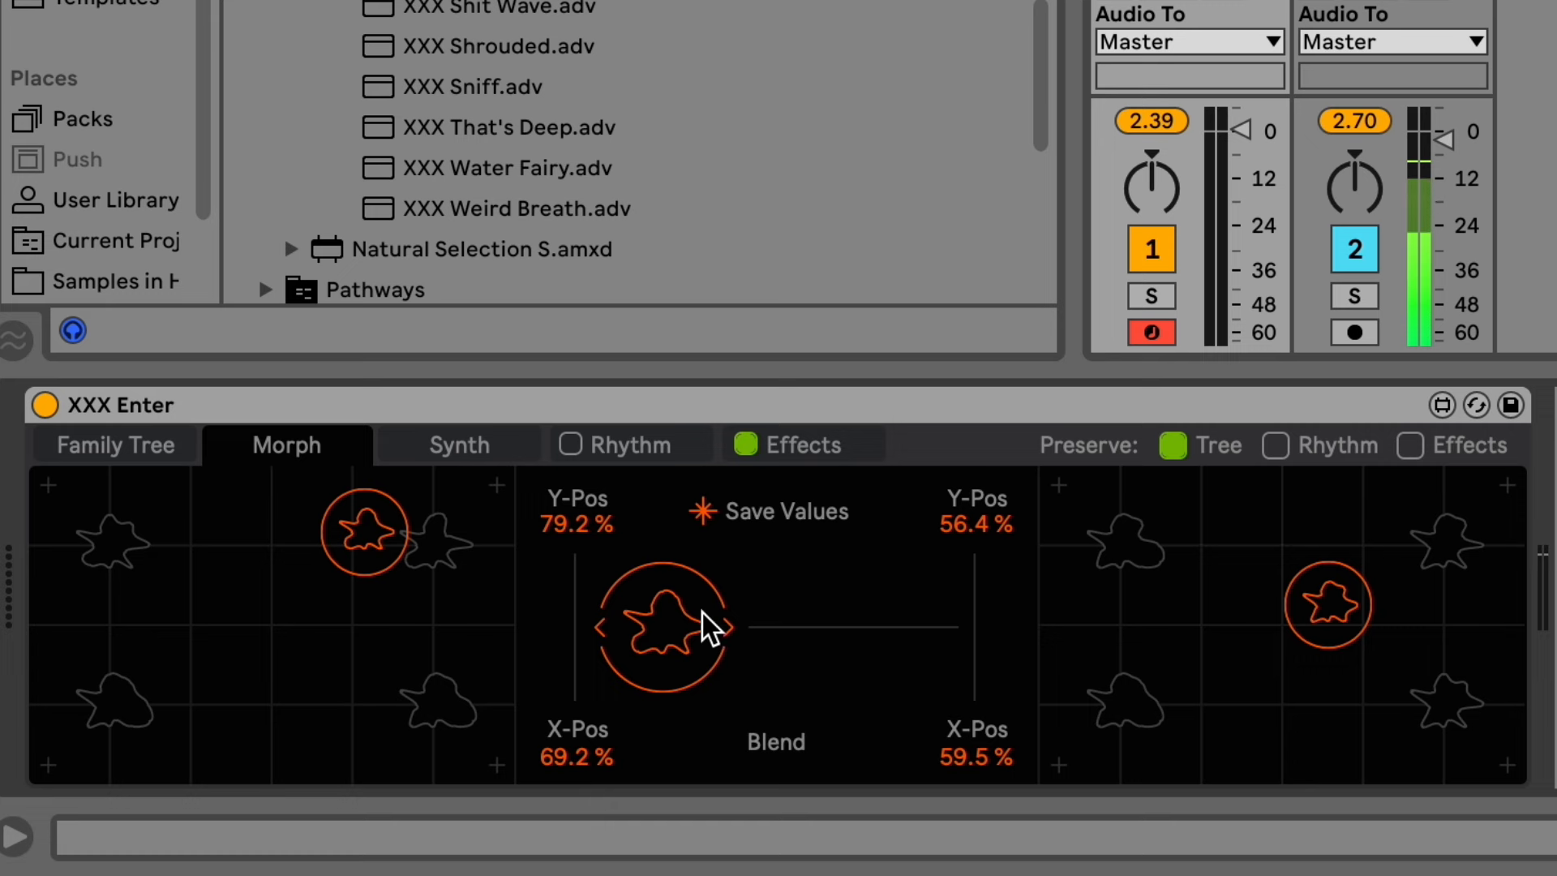
left_click_drag(718, 624, 888, 626)
left_click_drag(1256, 577, 1033, 868)
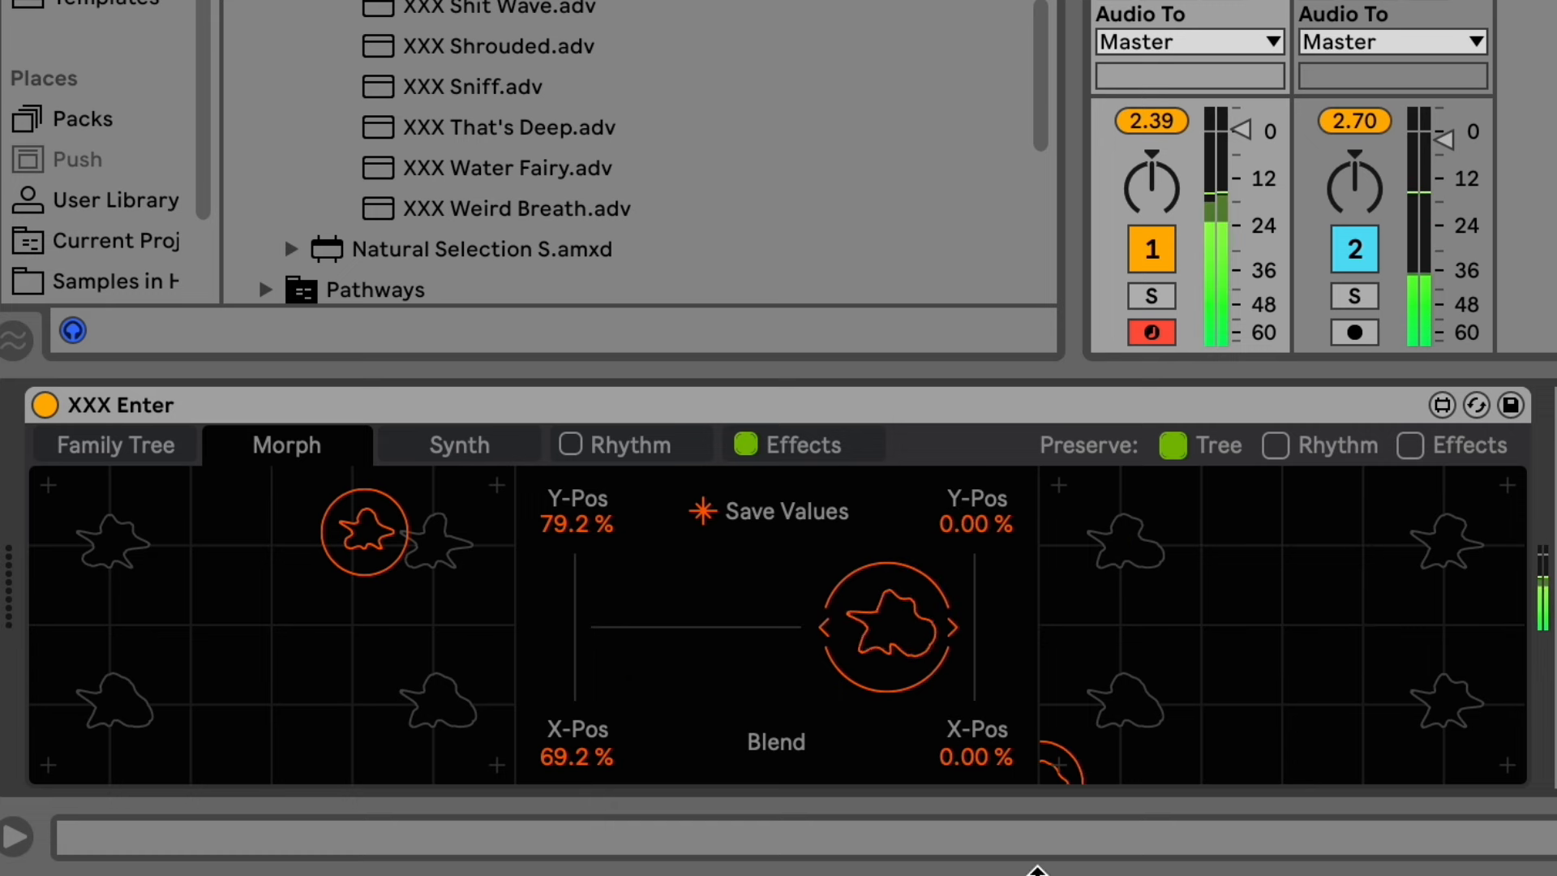
left_click_drag(1140, 719, 1200, 803)
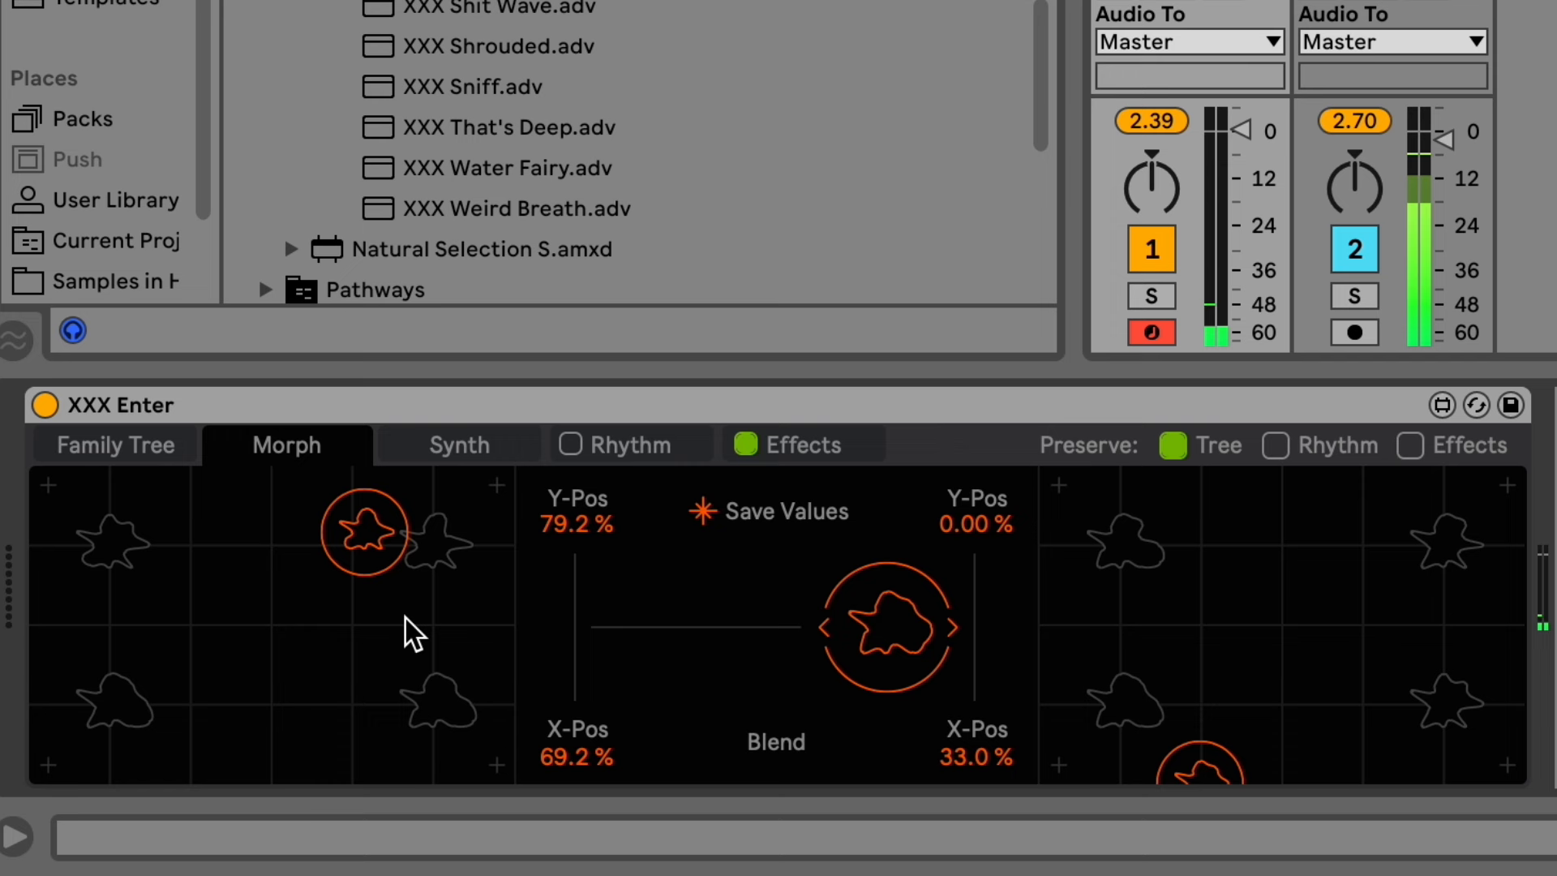
Try intermediate Blend positions between the two pads, with the first pad moved to X-Pos 87.7 %, Y-Pos 26.8 %.
left_click_drag(893, 626, 786, 627)
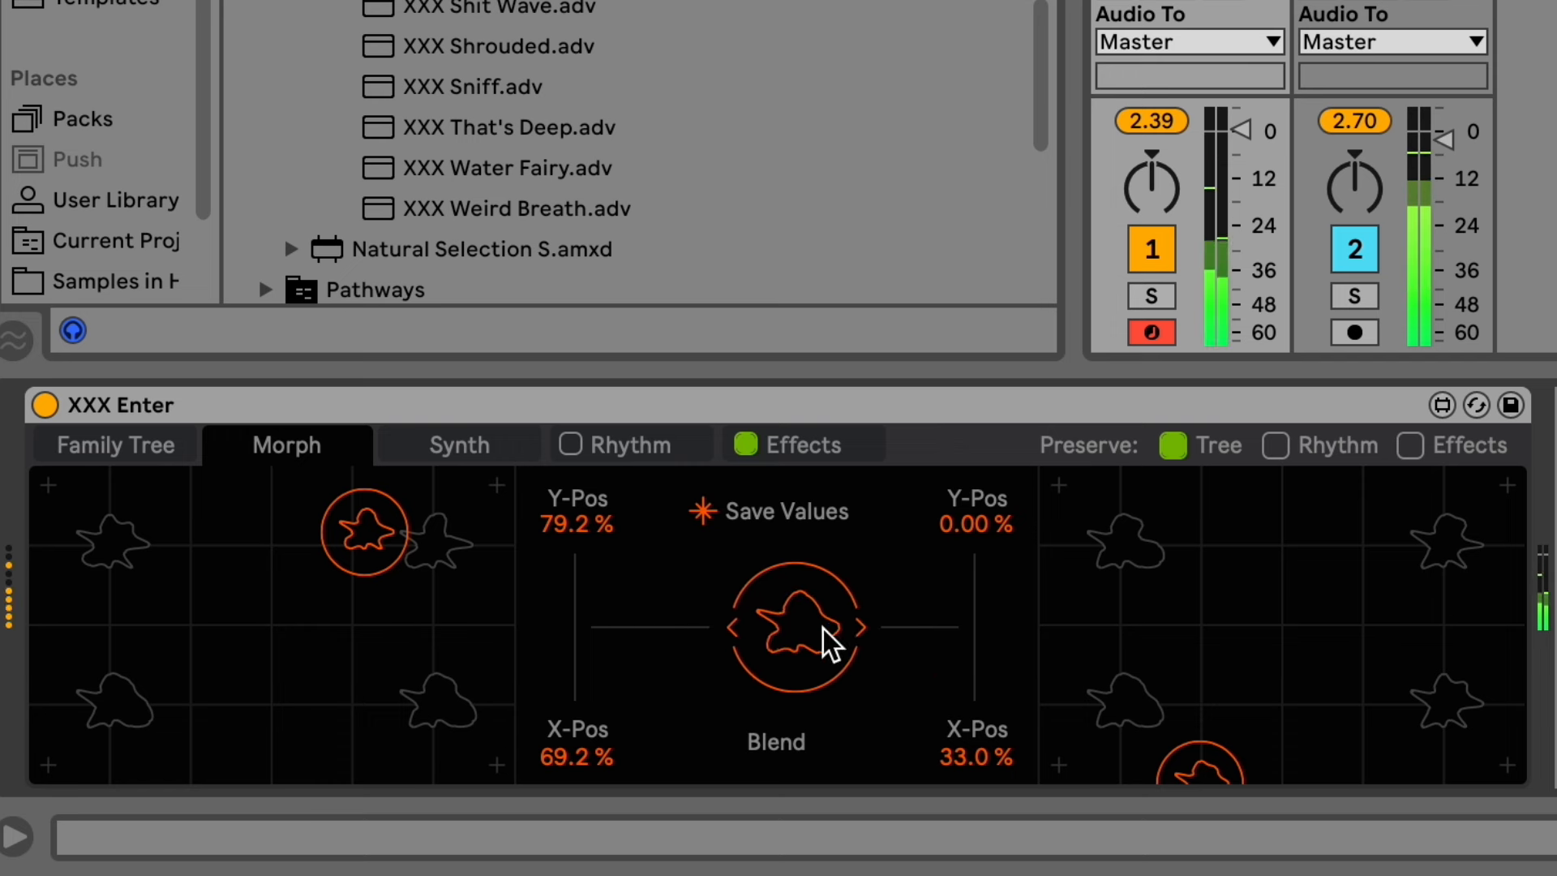
left_click_drag(371, 551, 461, 717)
left_click_drag(653, 642, 760, 641)
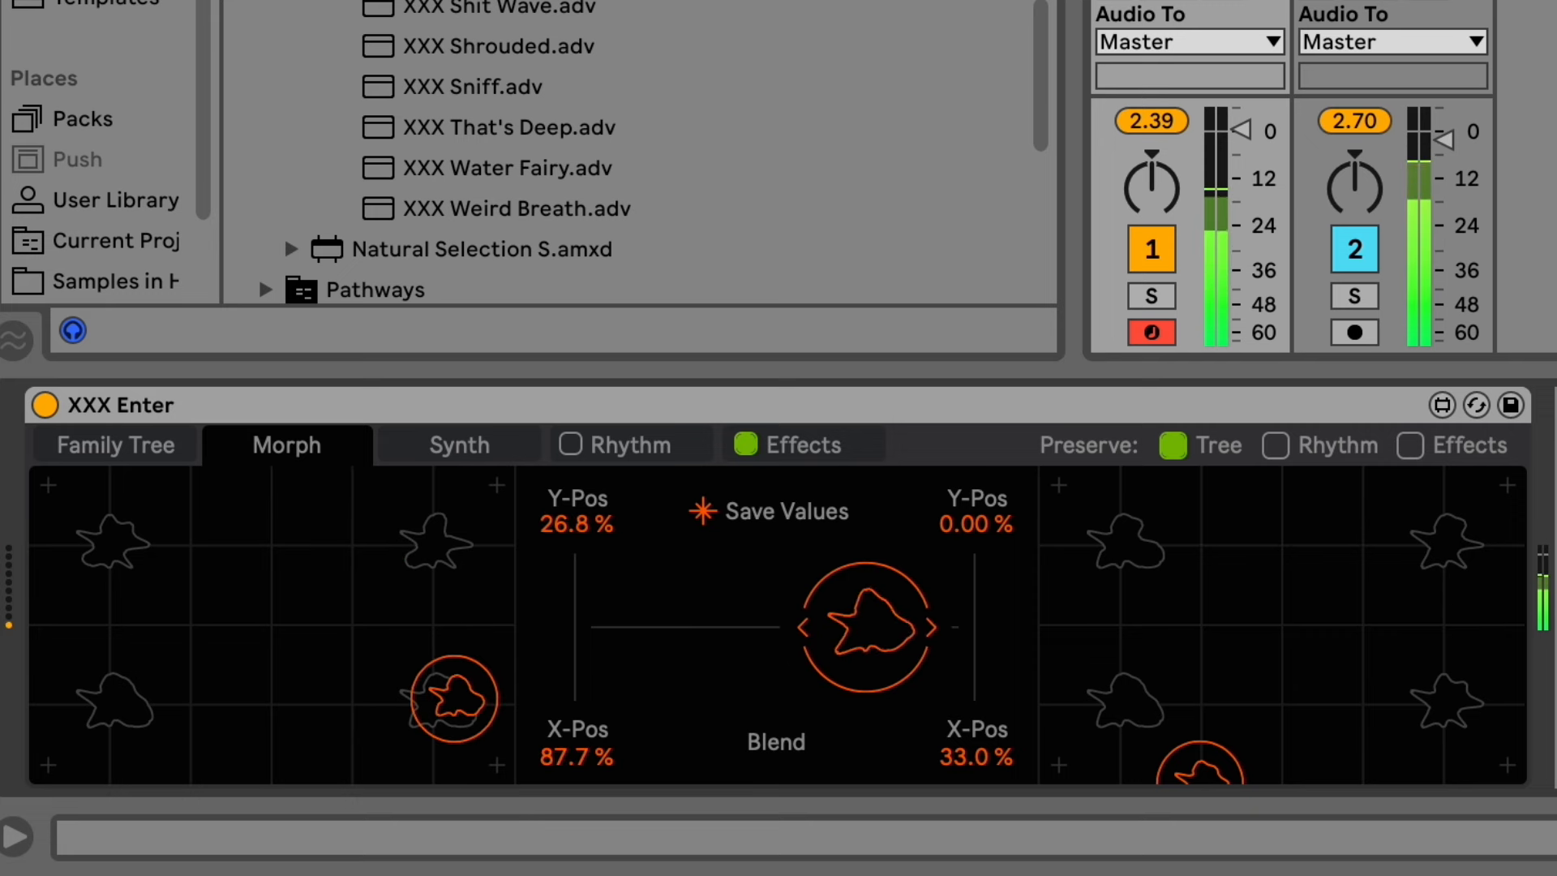
left_click_drag(865, 626, 808, 616)
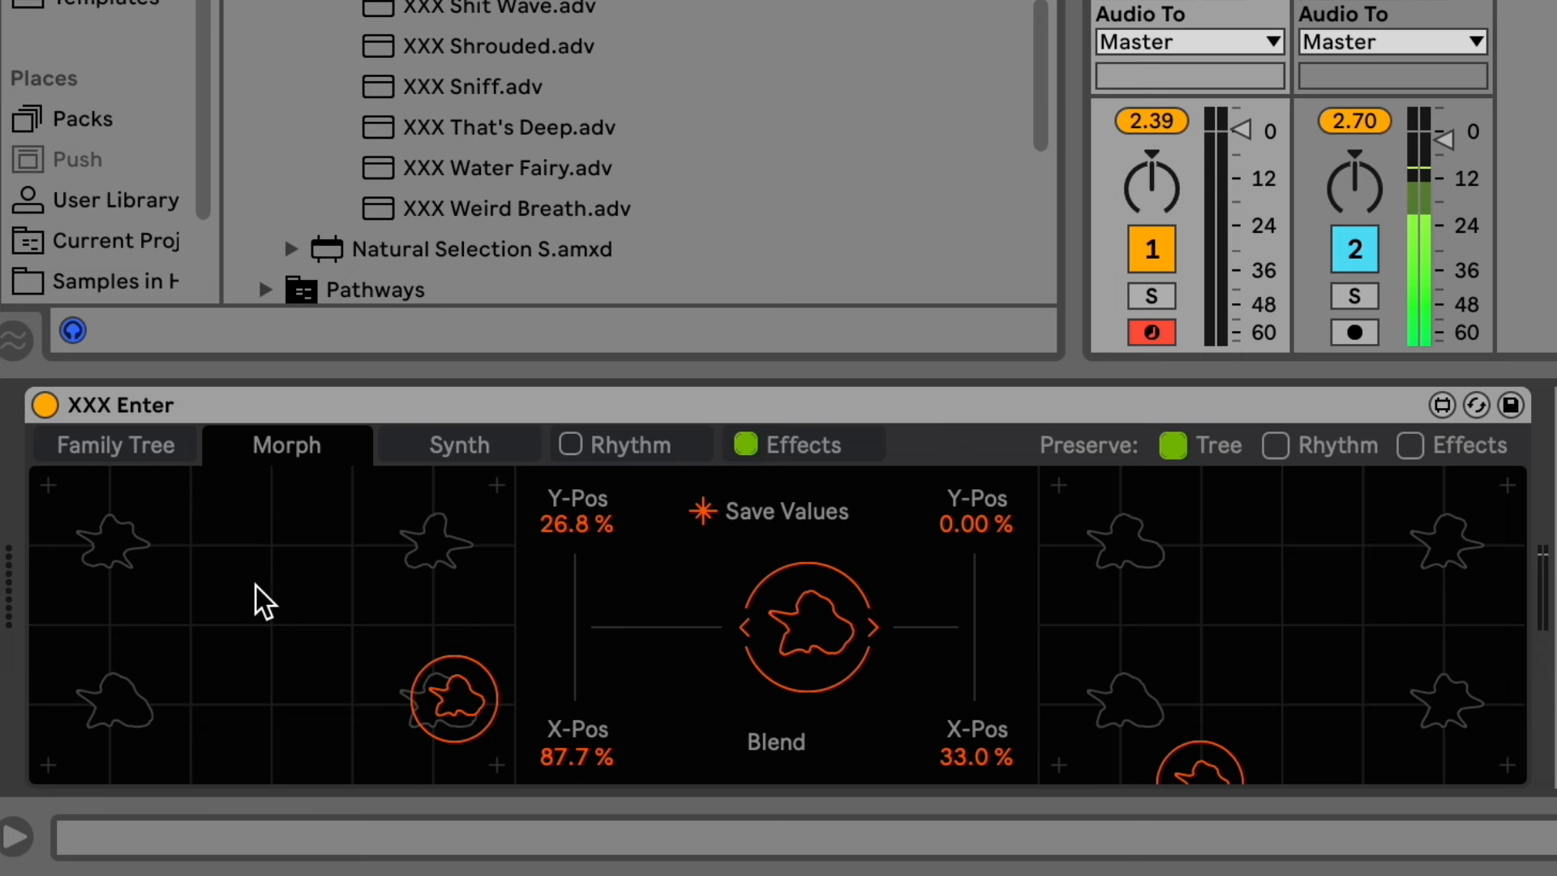
Try the second pad at Y-Pos 63.8 % and the first at X-Pos 15.9 %, Y-Pos 77.2 %, with Blend slightly nearer the first.
left_click_drag(578, 523, 578, 491)
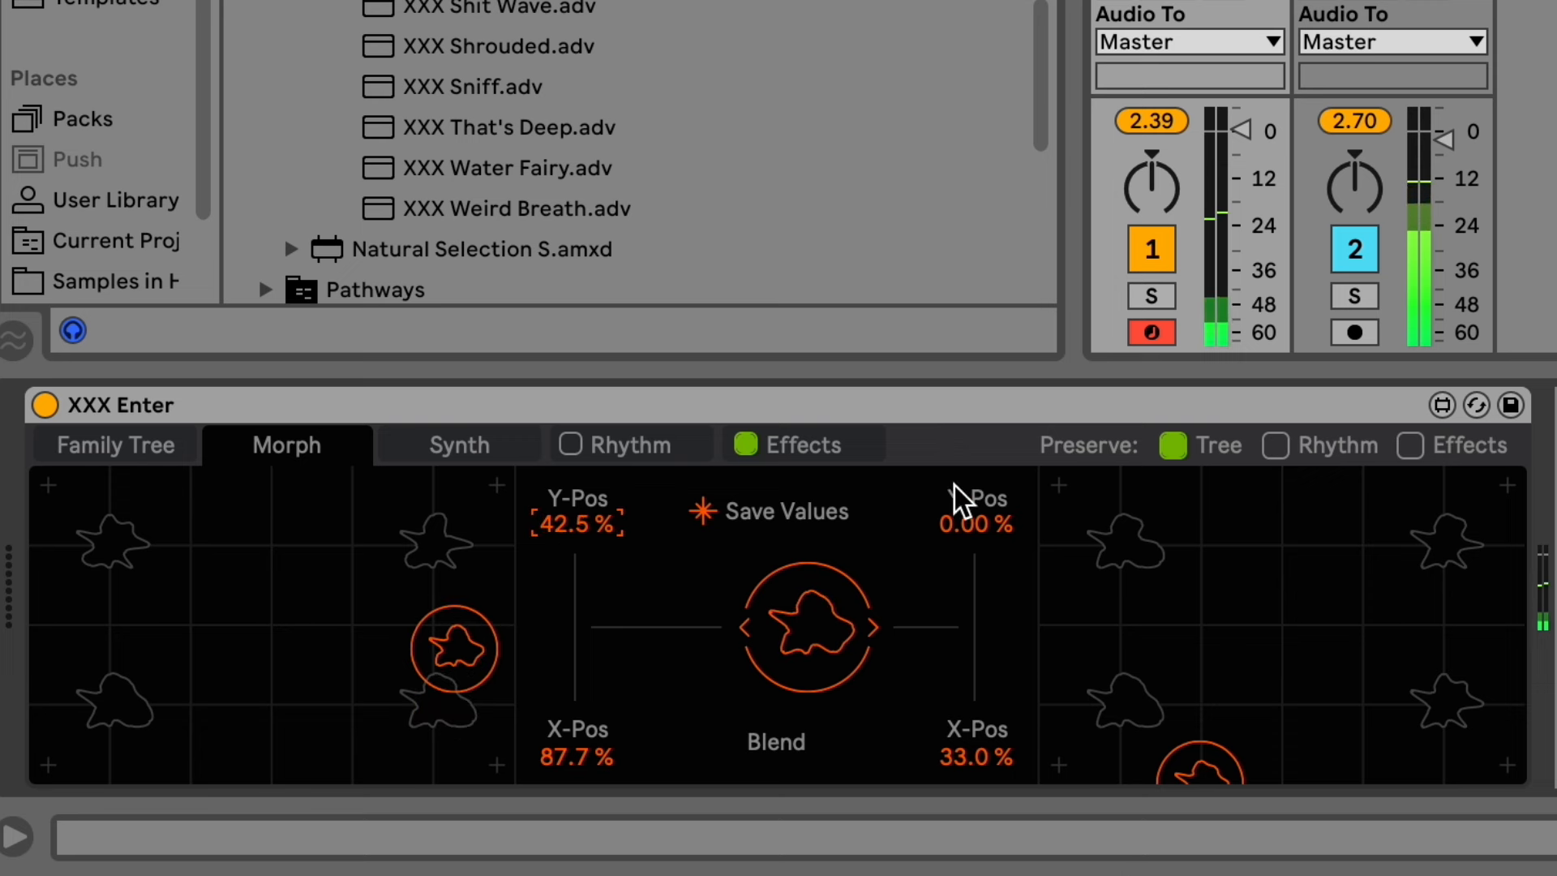
left_click_drag(977, 524, 976, 486)
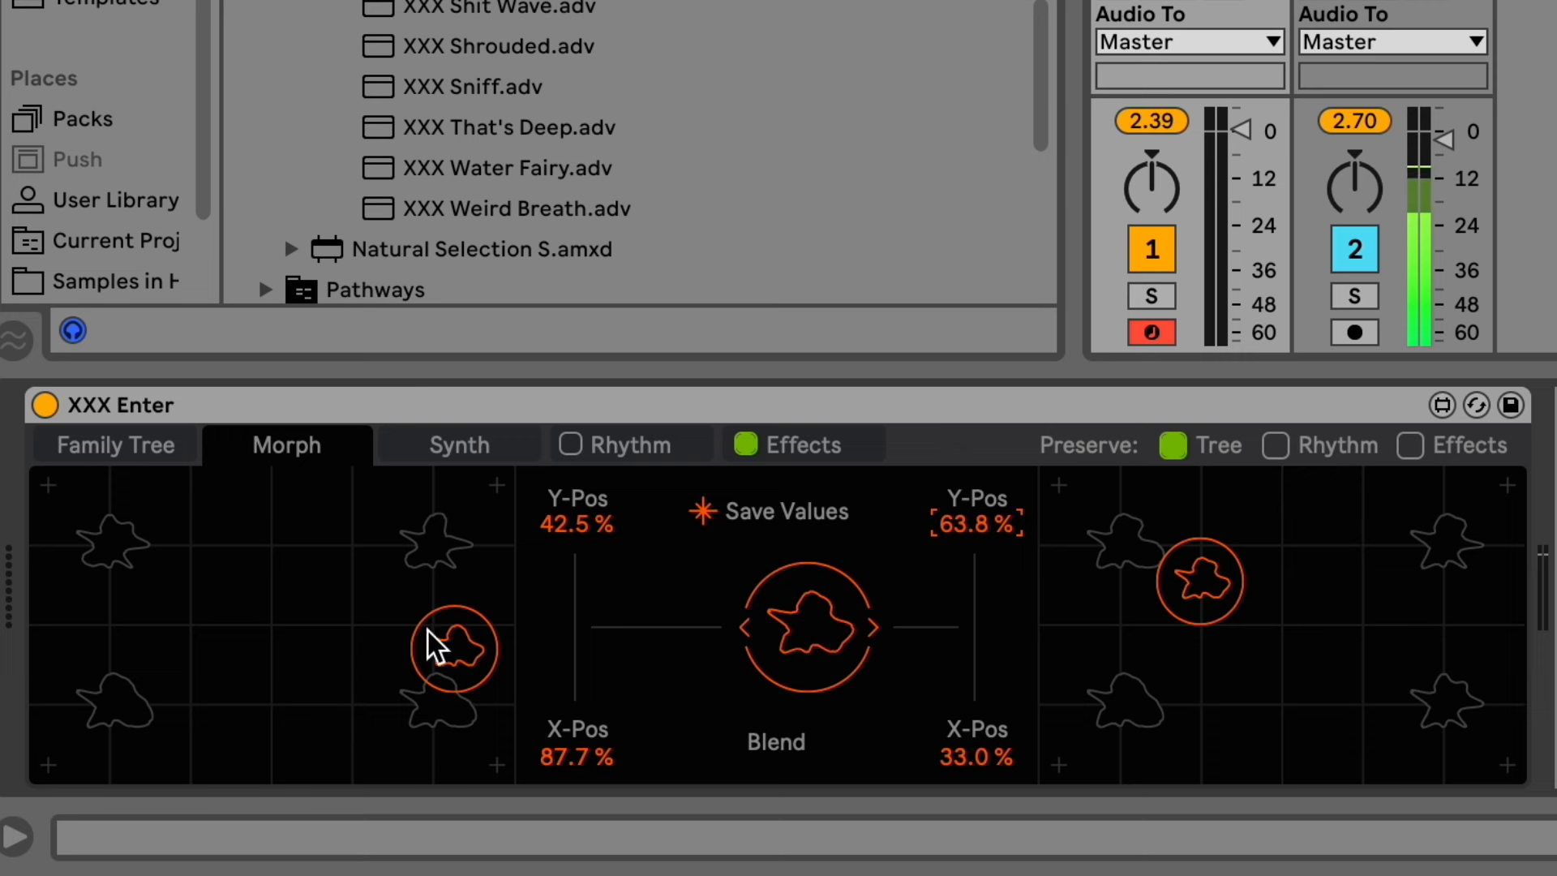
left_click_drag(434, 648, 122, 538)
left_click_drag(807, 627, 750, 626)
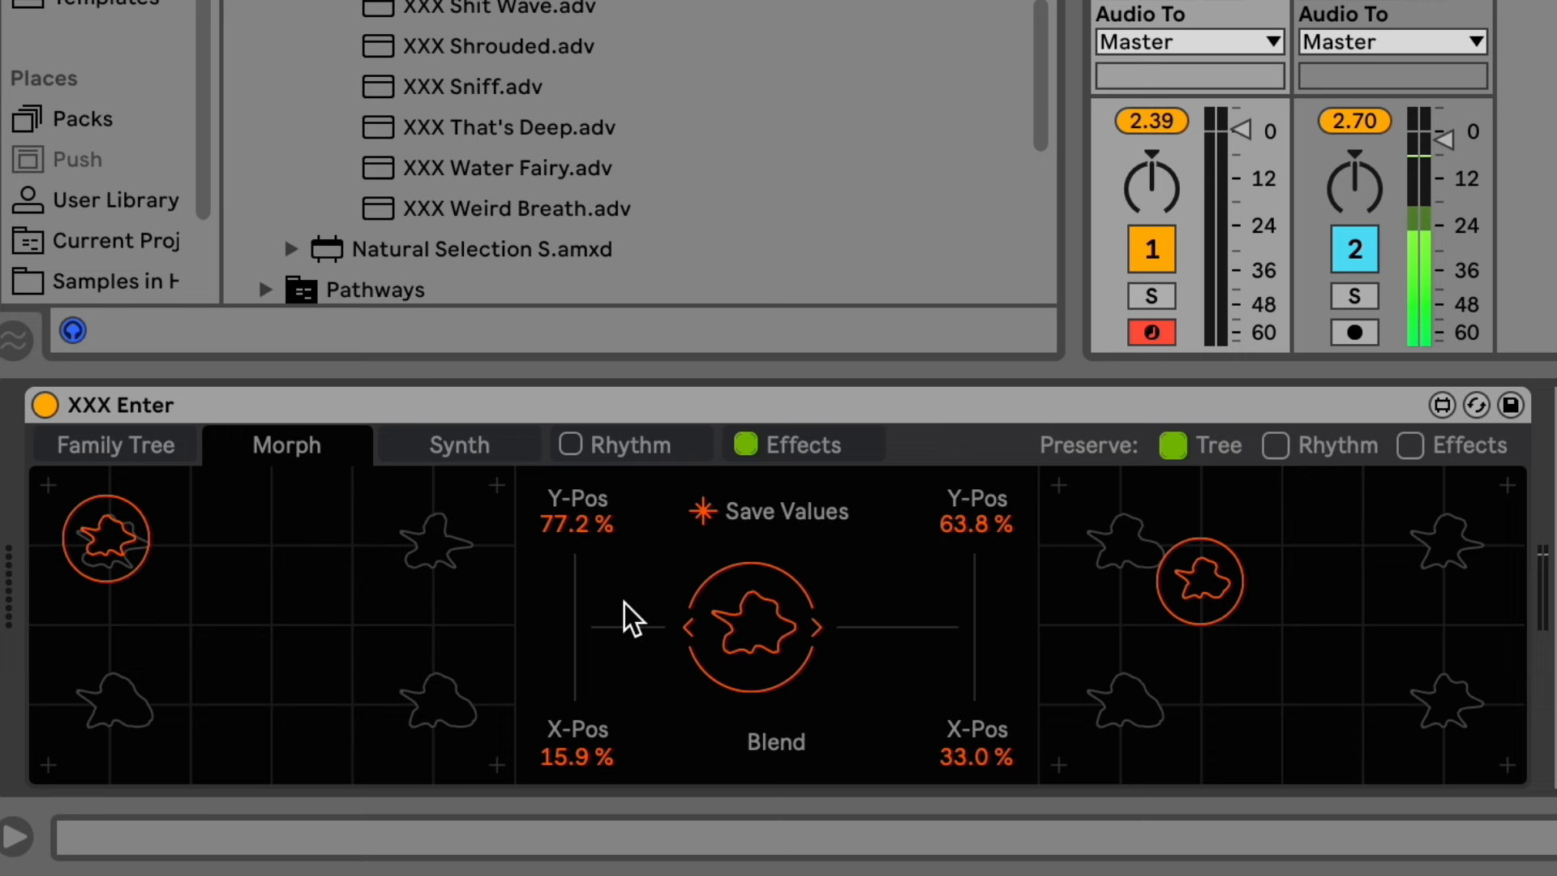
Set Blend fully to the first pad, positioned at X-Pos 12.3 %, Y-Pos 20.8 %, and move the second to X-Pos 16.7 %, Y-Pos 28.9 %.
left_click_drag(208, 573, 147, 718)
left_click_drag(225, 681, 457, 697)
left_click_drag(1240, 607, 1005, 643)
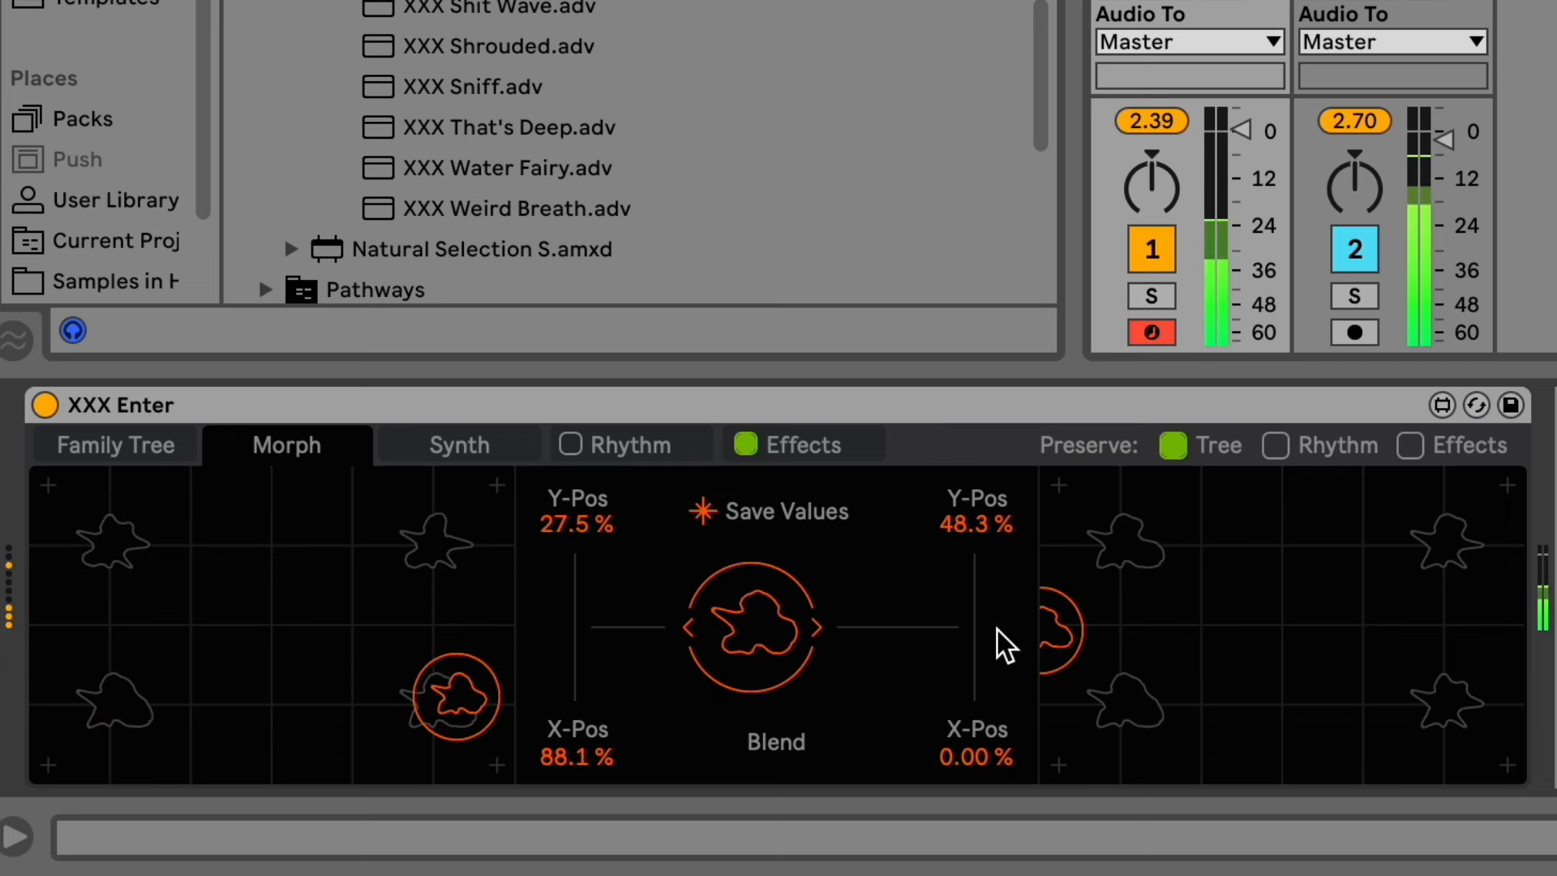
left_click_drag(709, 616, 673, 627)
left_click_drag(1054, 631, 1112, 692)
left_click_drag(435, 672, 89, 717)
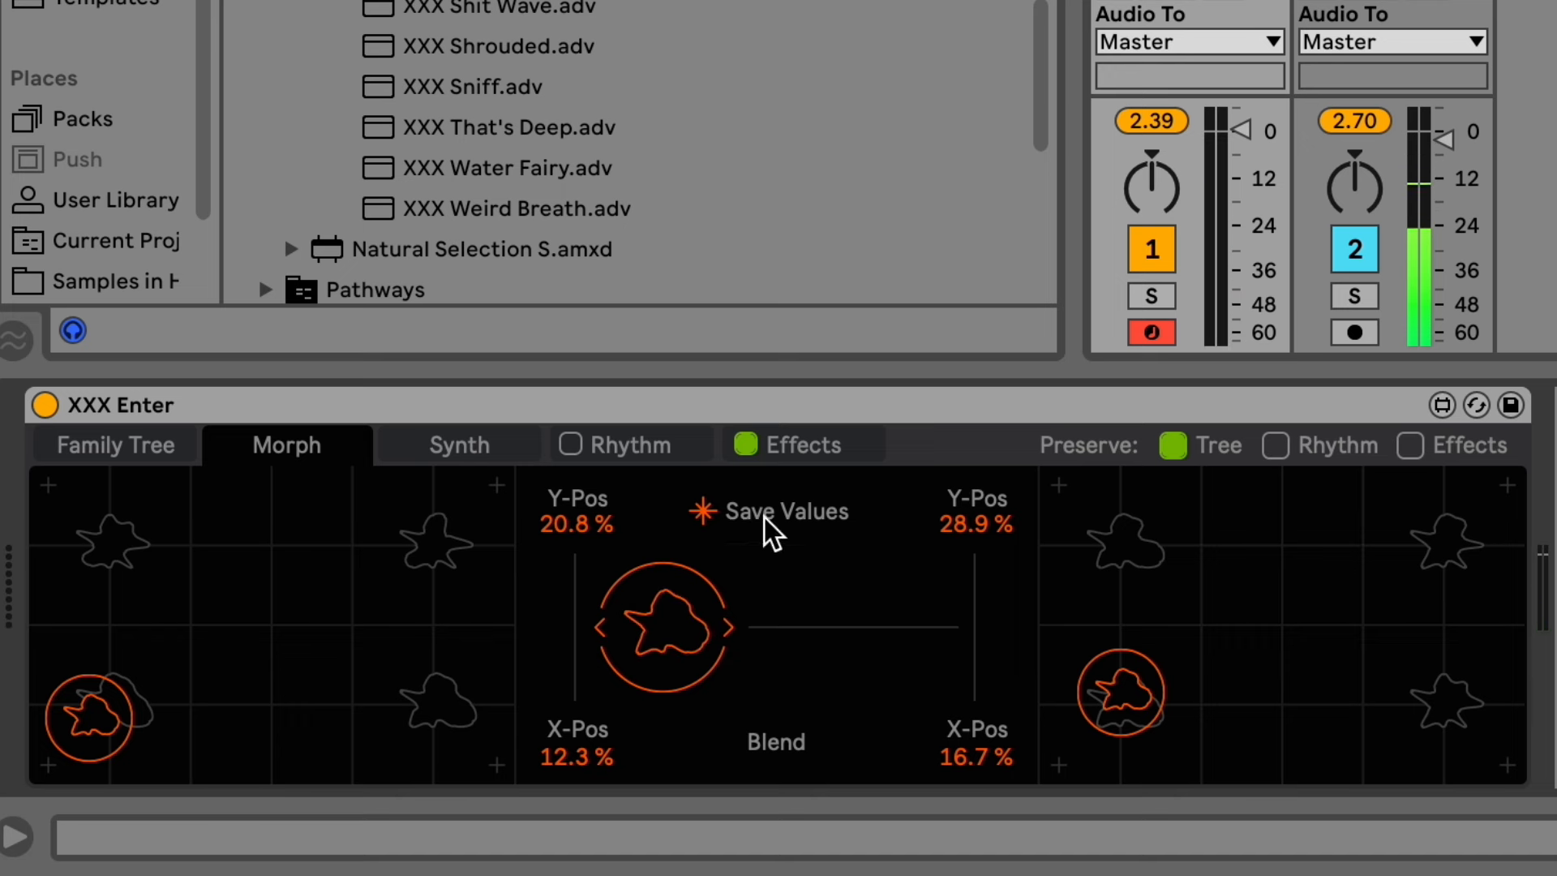
Compare the Synth page's parameter values with the current Morph page settings.
left_click(474, 437)
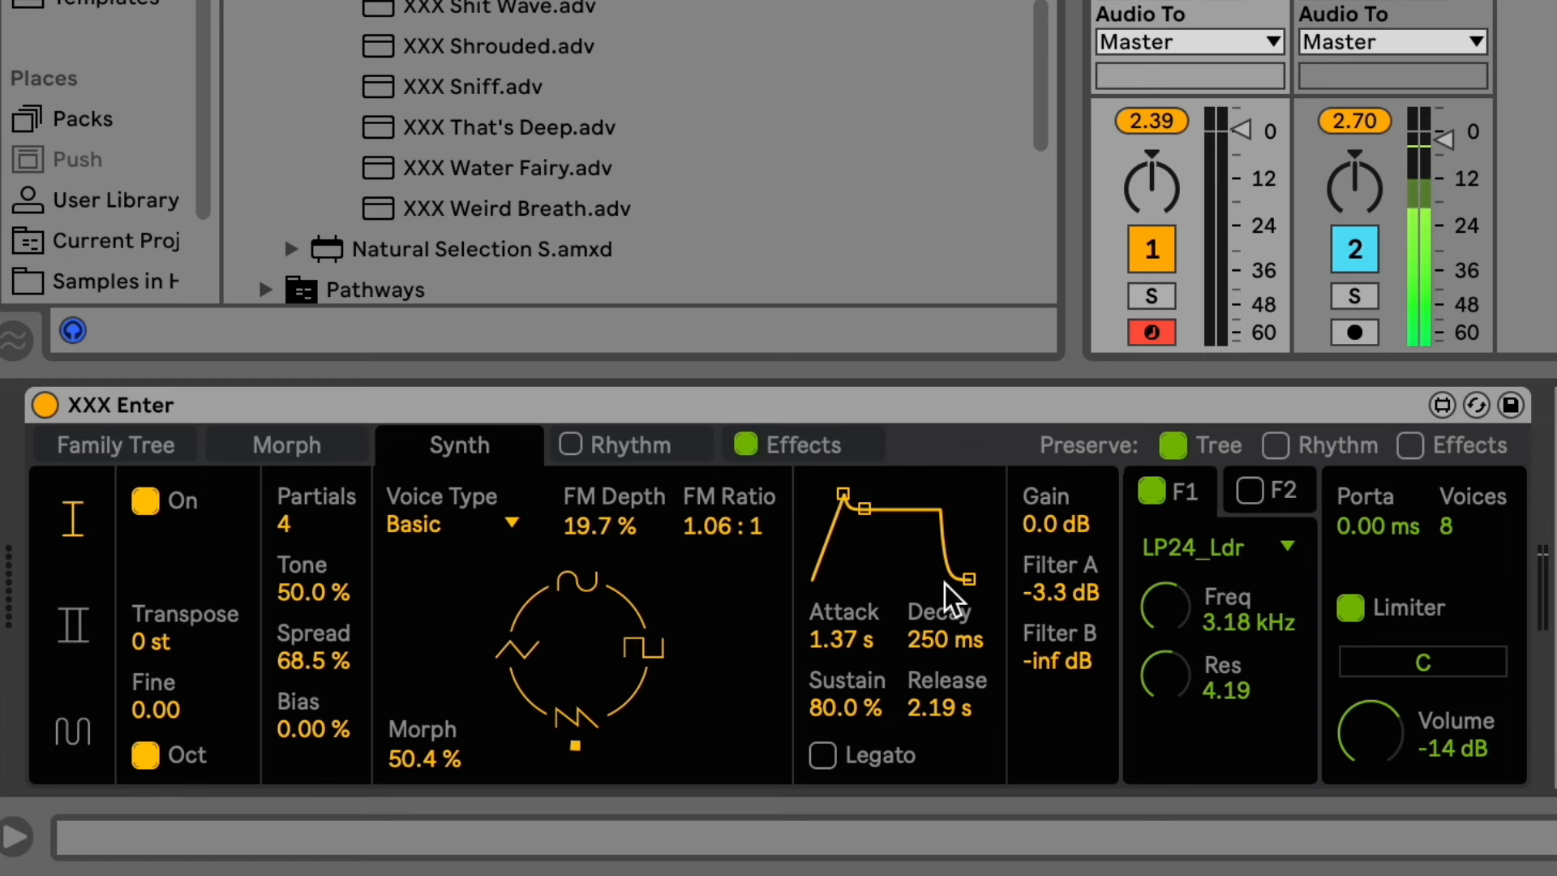
left_click(339, 444)
left_click(474, 445)
left_click(345, 450)
left_click(425, 438)
left_click(332, 438)
left_click(421, 434)
left_click(315, 442)
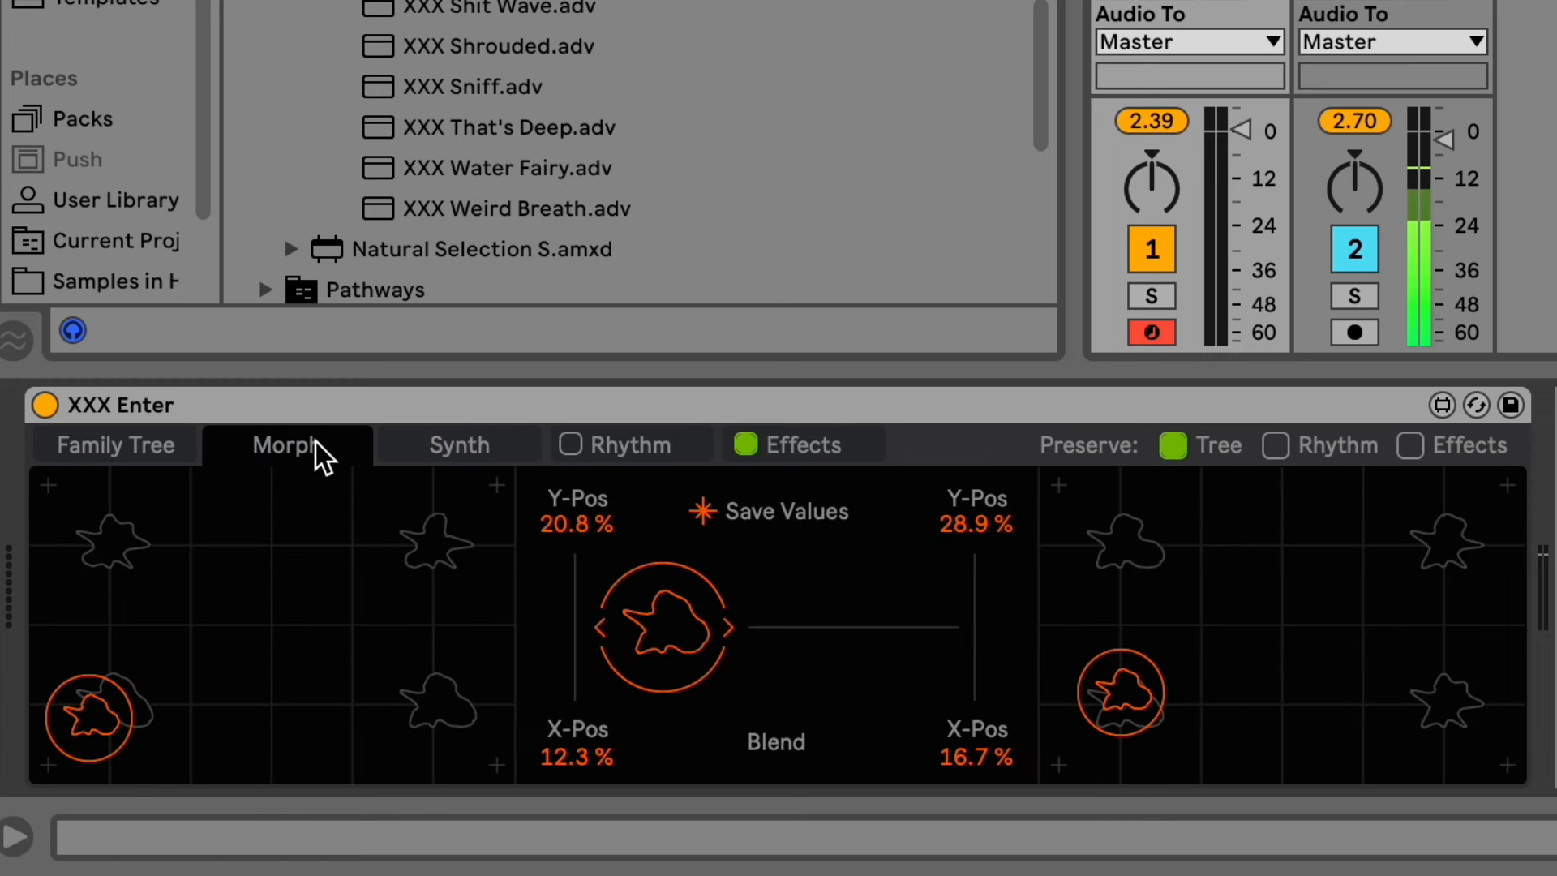
left_click(474, 444)
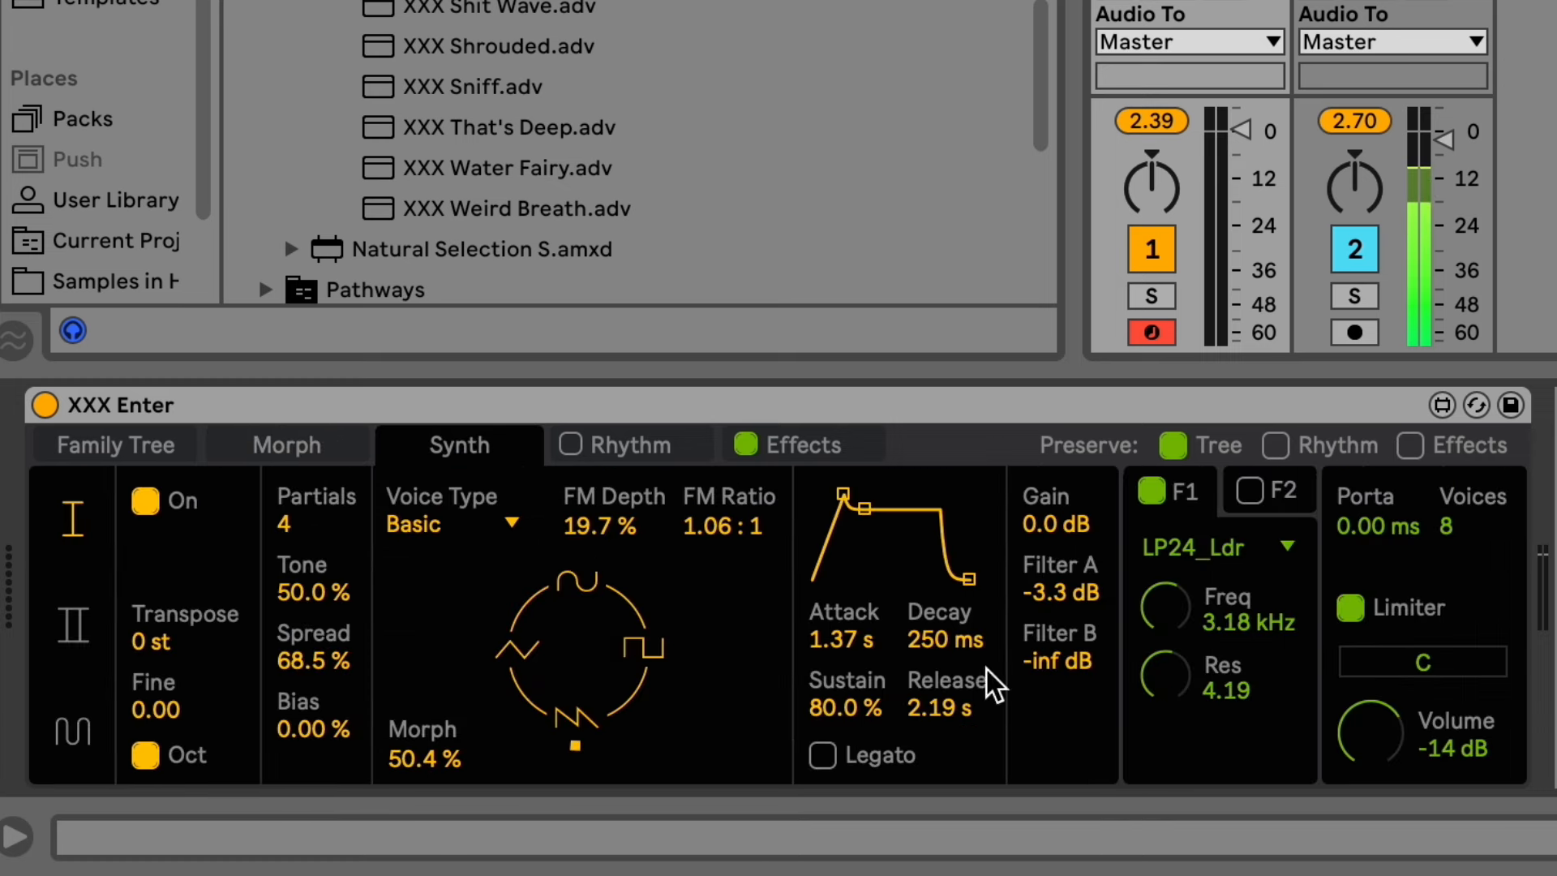
left_click(285, 448)
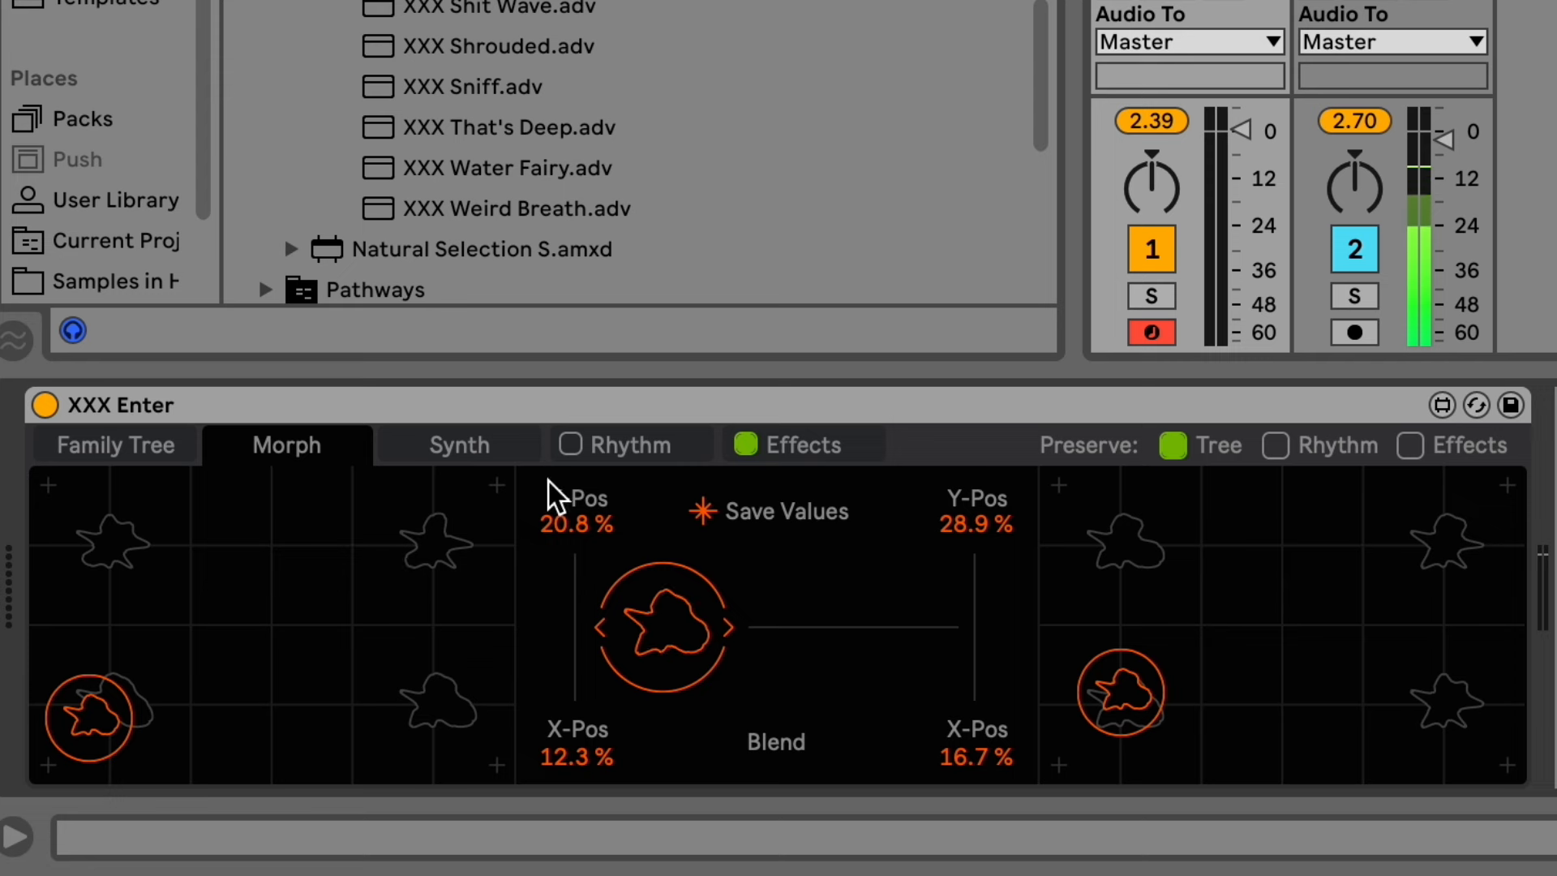
Compare the selected preset in the Family Tree and the Morph pads with the Synth page's oscillator 1 parameters.
left_click(150, 430)
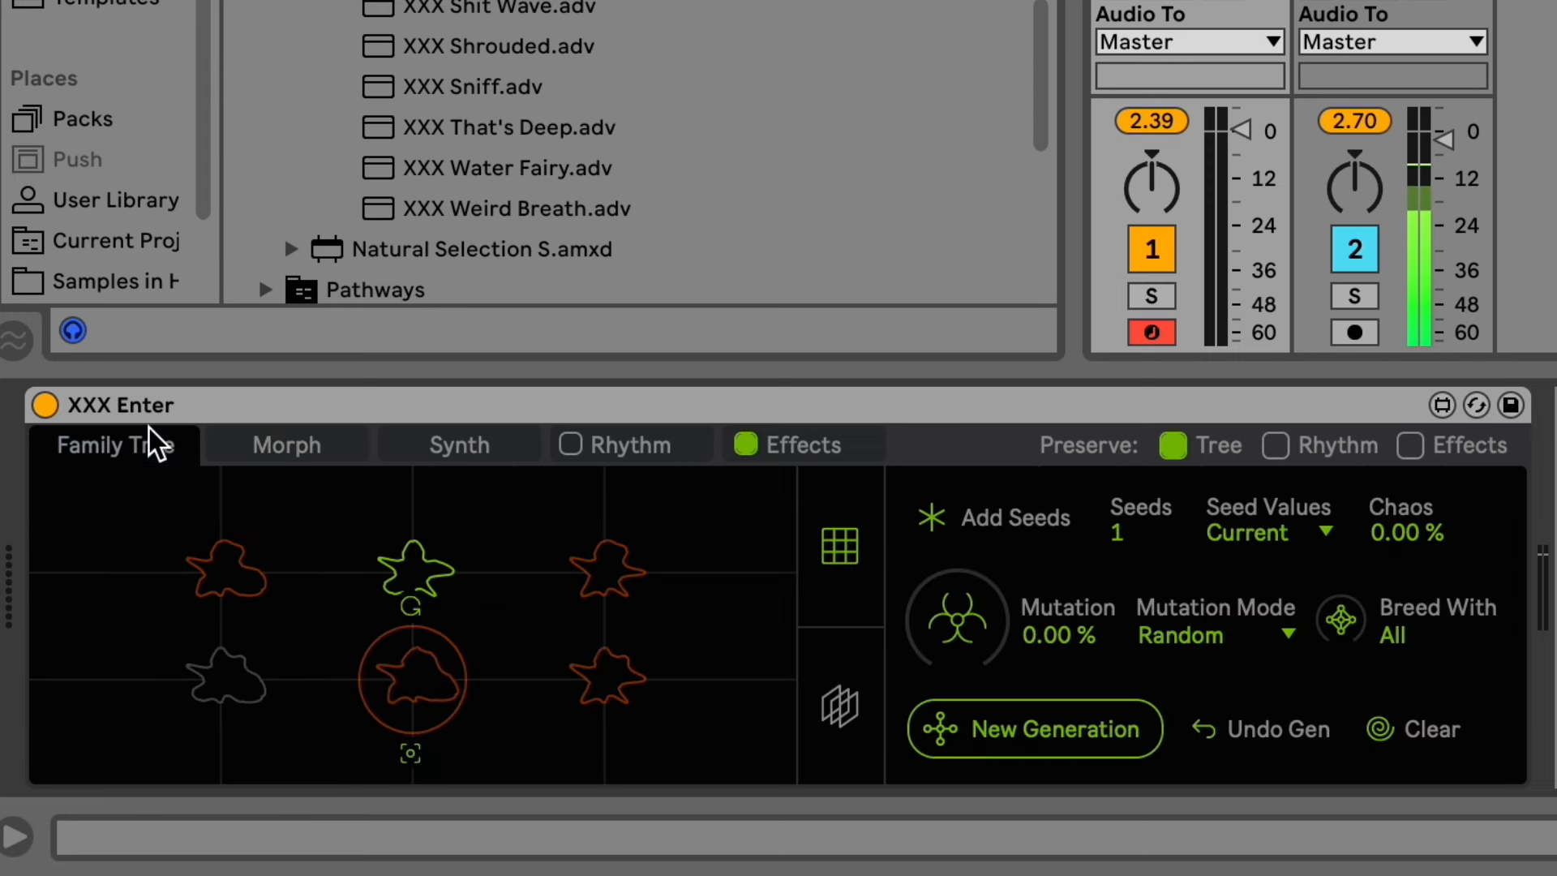
left_click(514, 438)
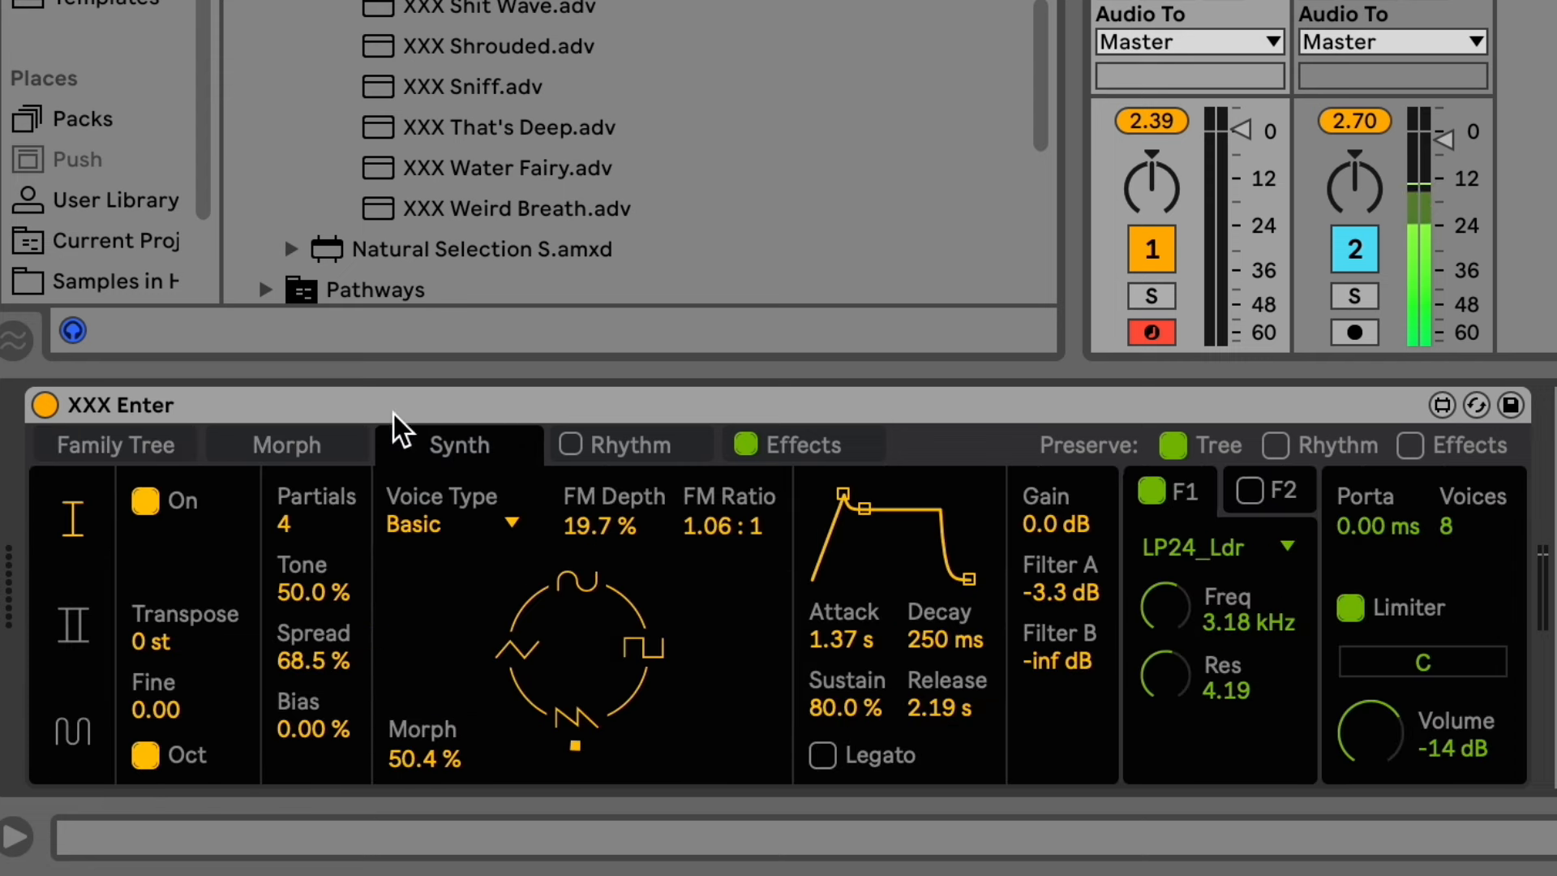
left_click(323, 443)
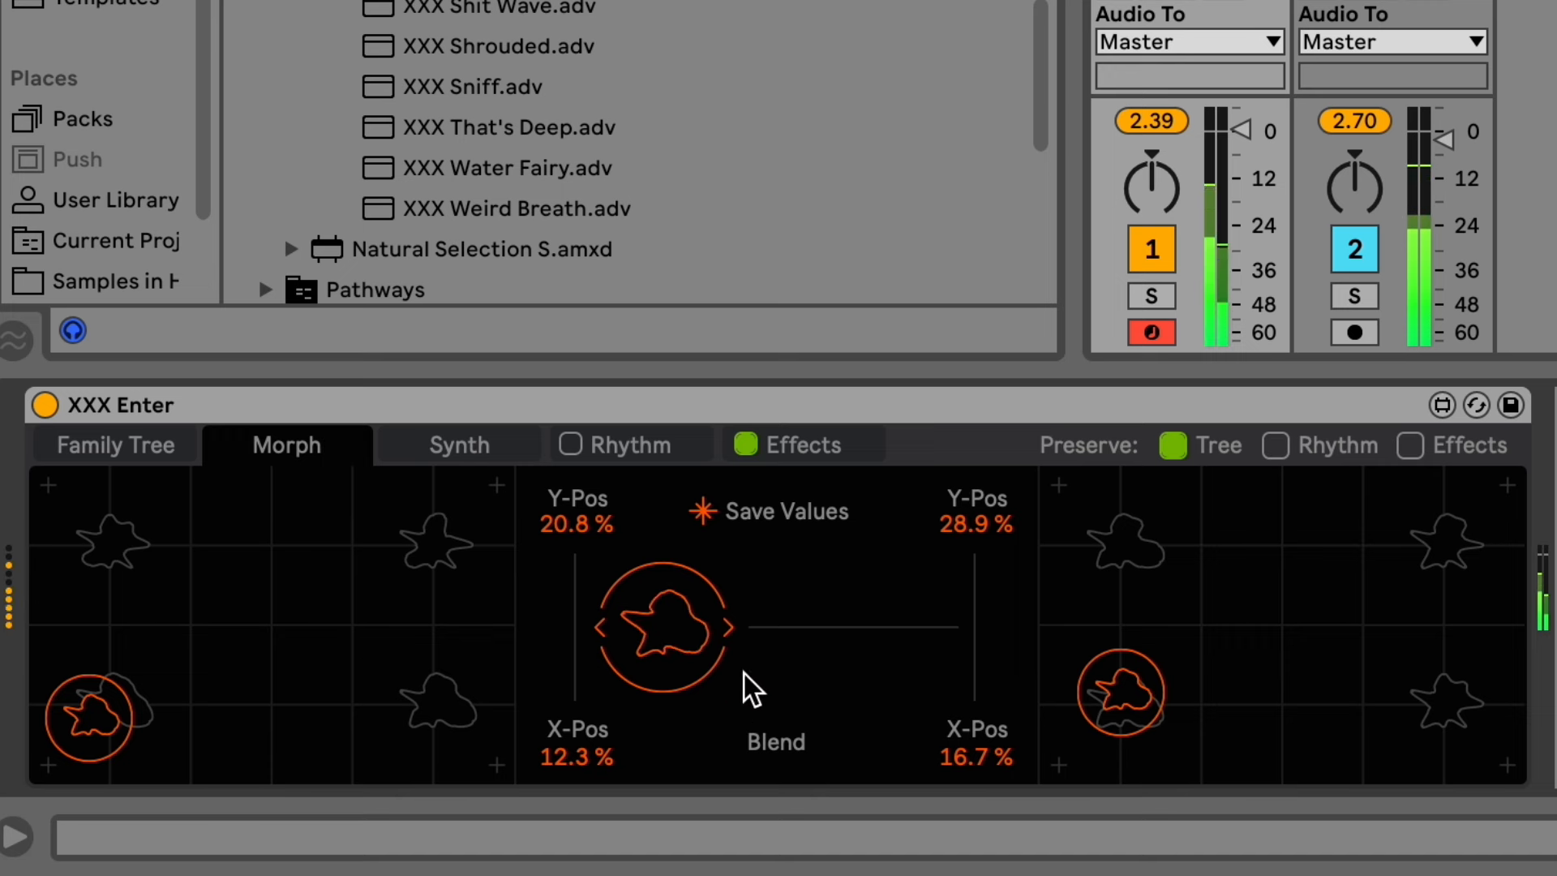
left_click(135, 438)
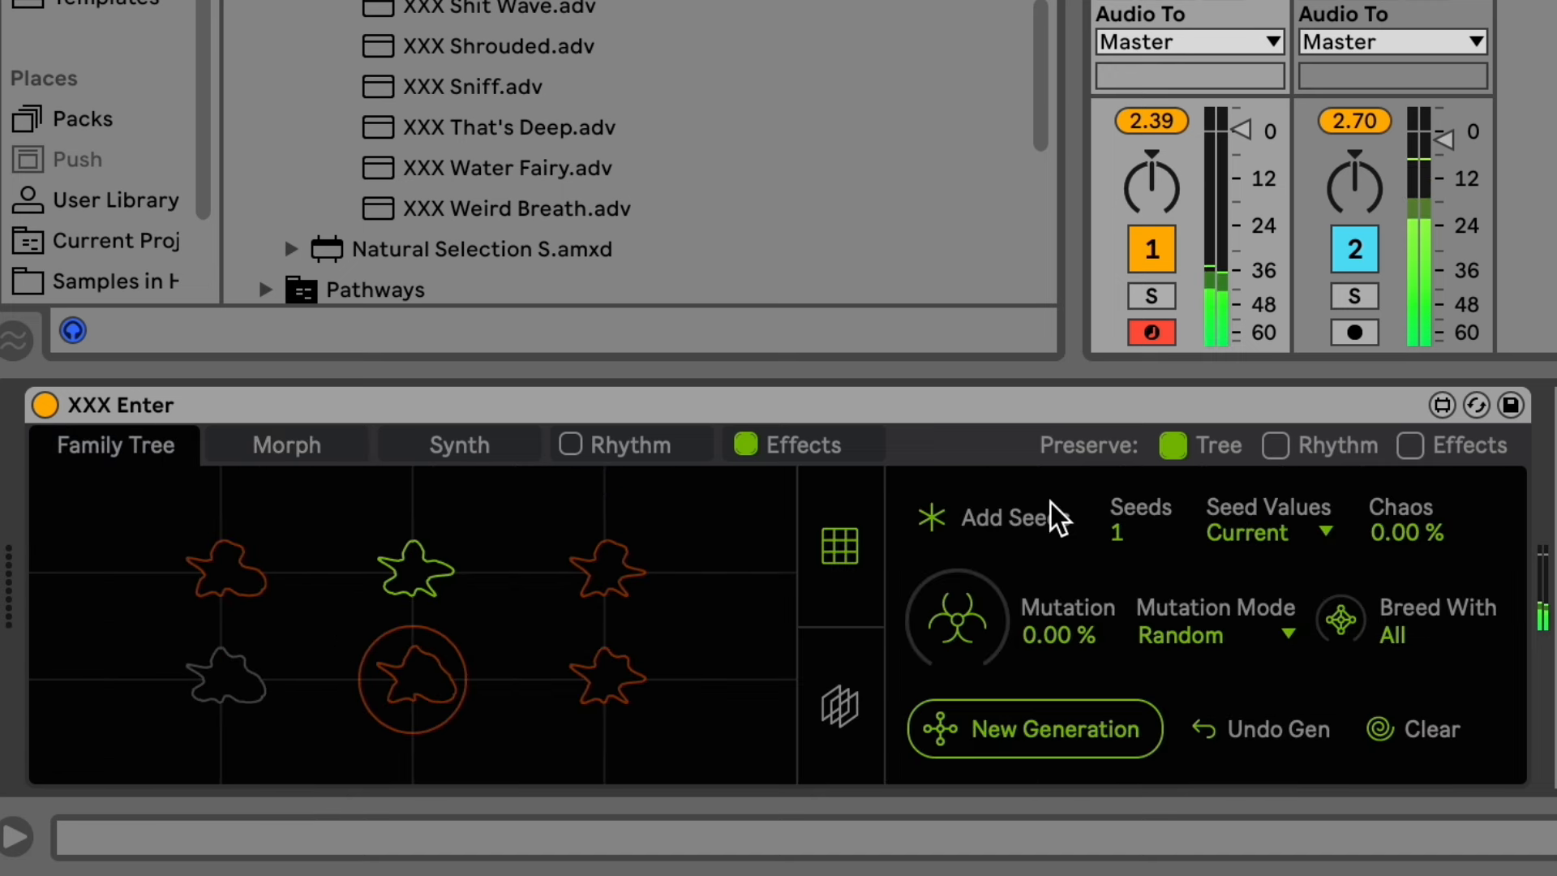
left_click(413, 446)
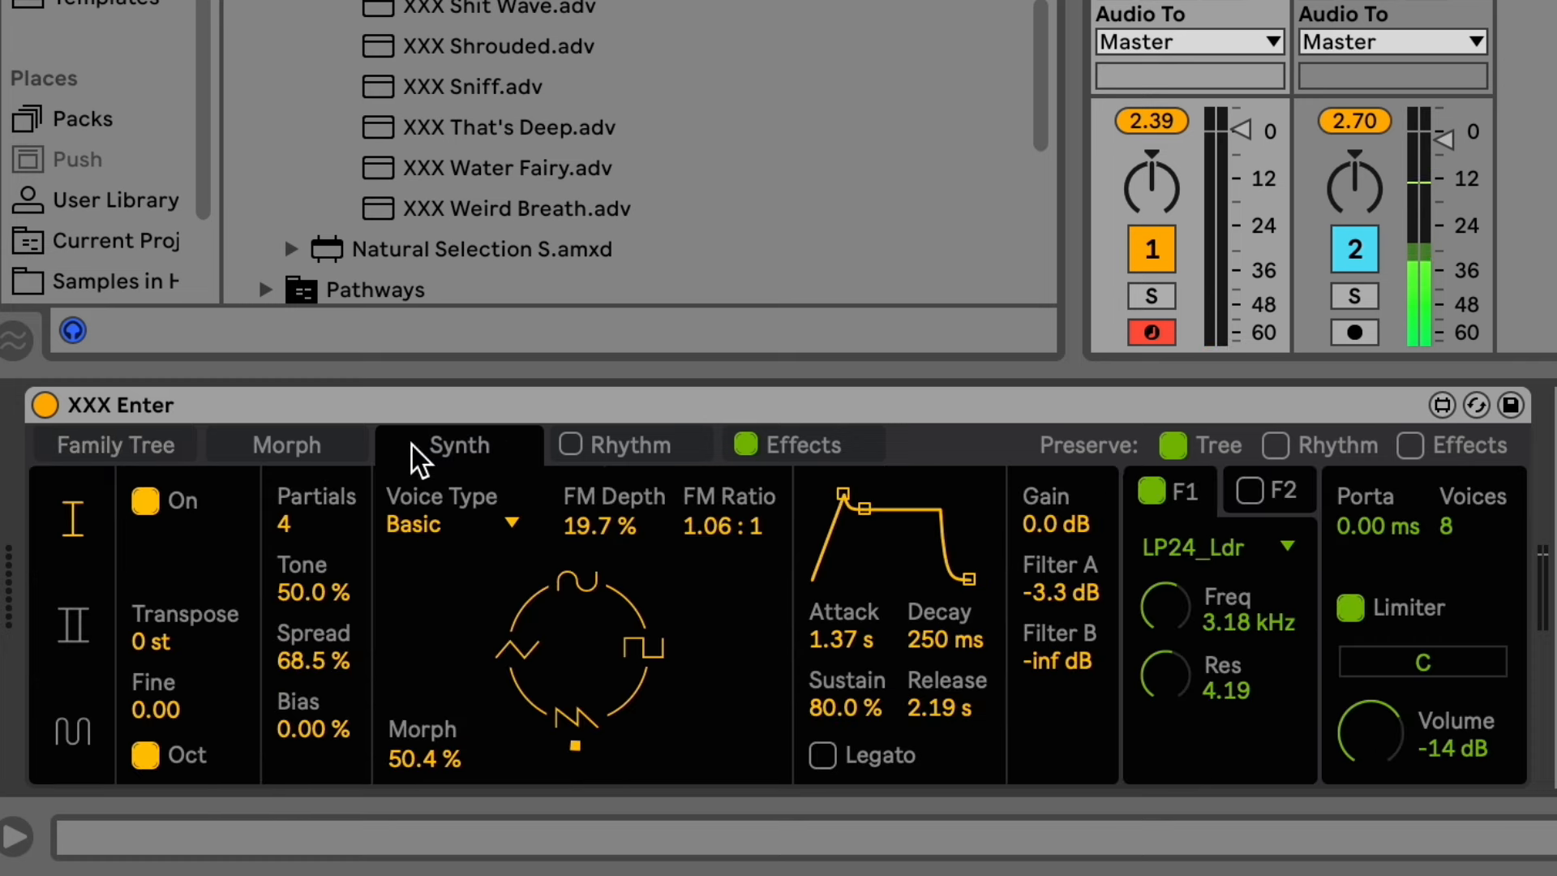
left_click(315, 445)
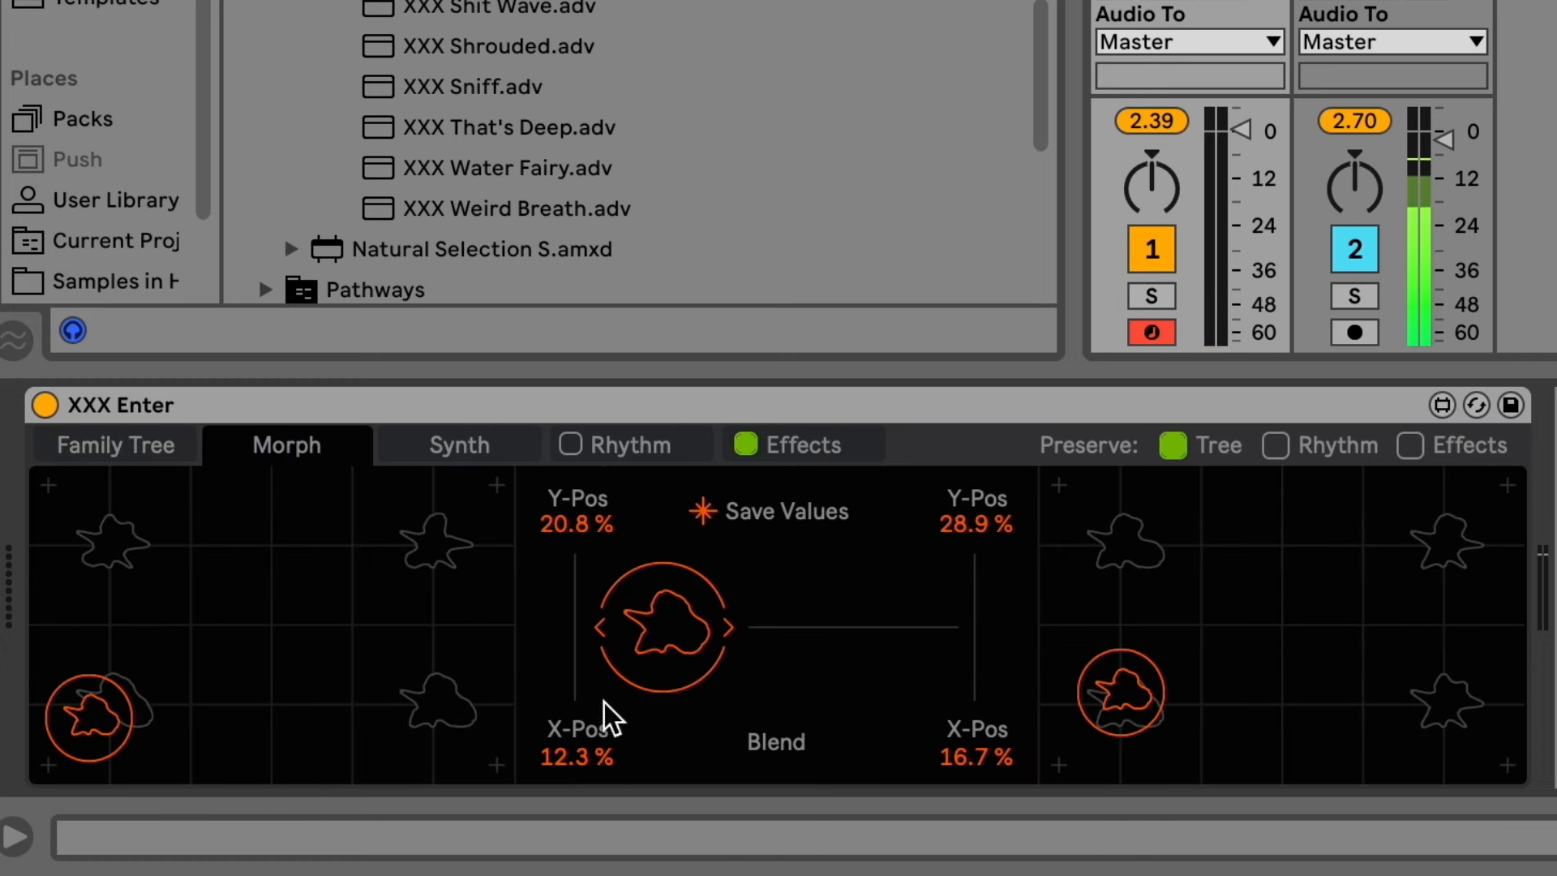
left_click(502, 449)
left_click(294, 439)
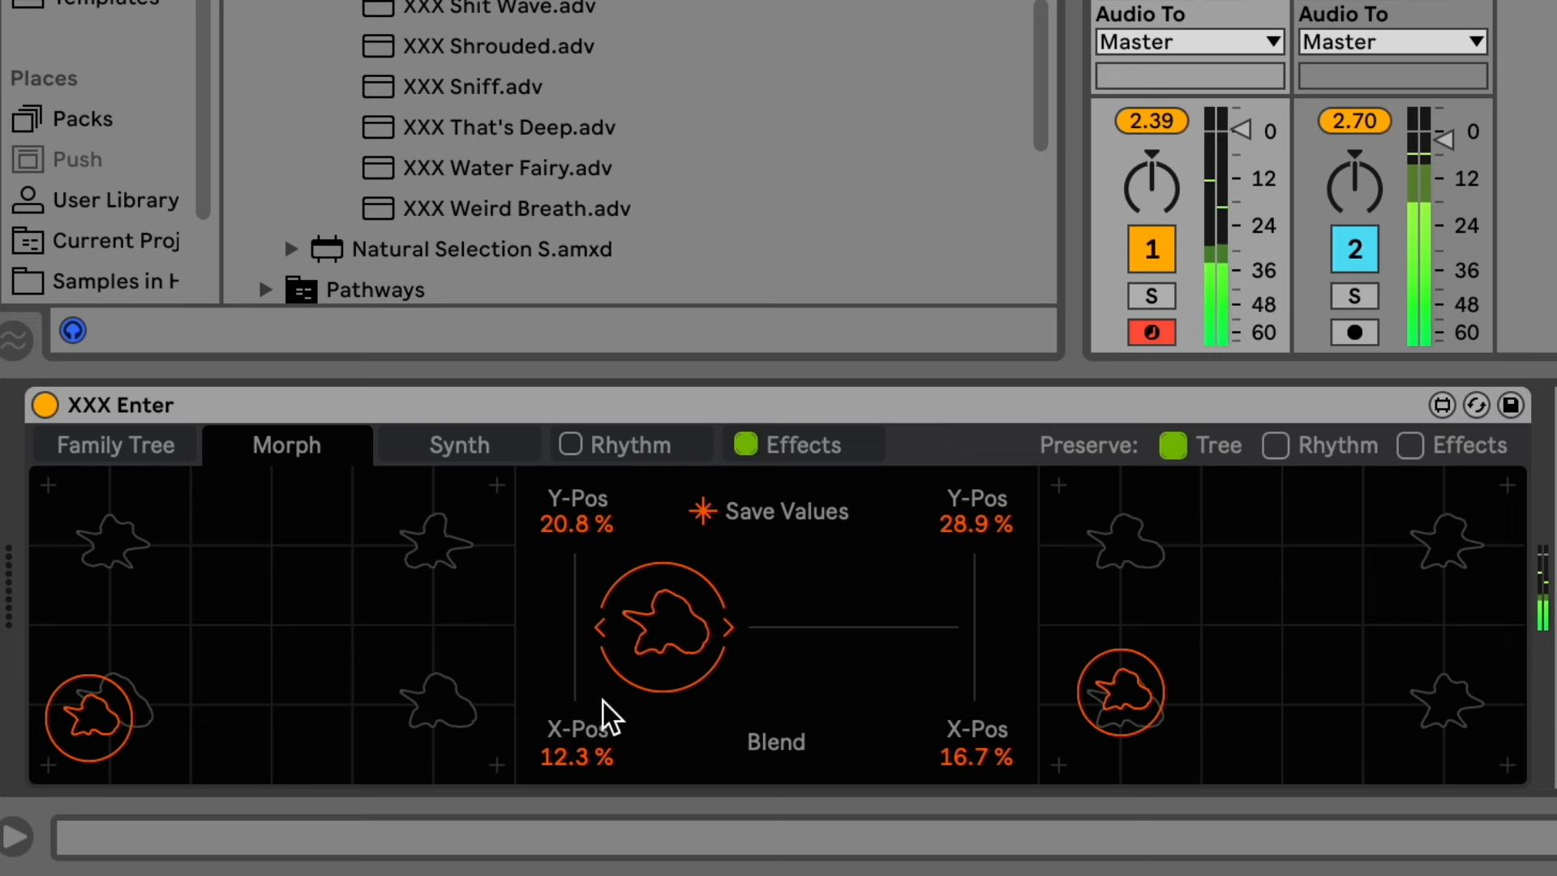
left_click(452, 454)
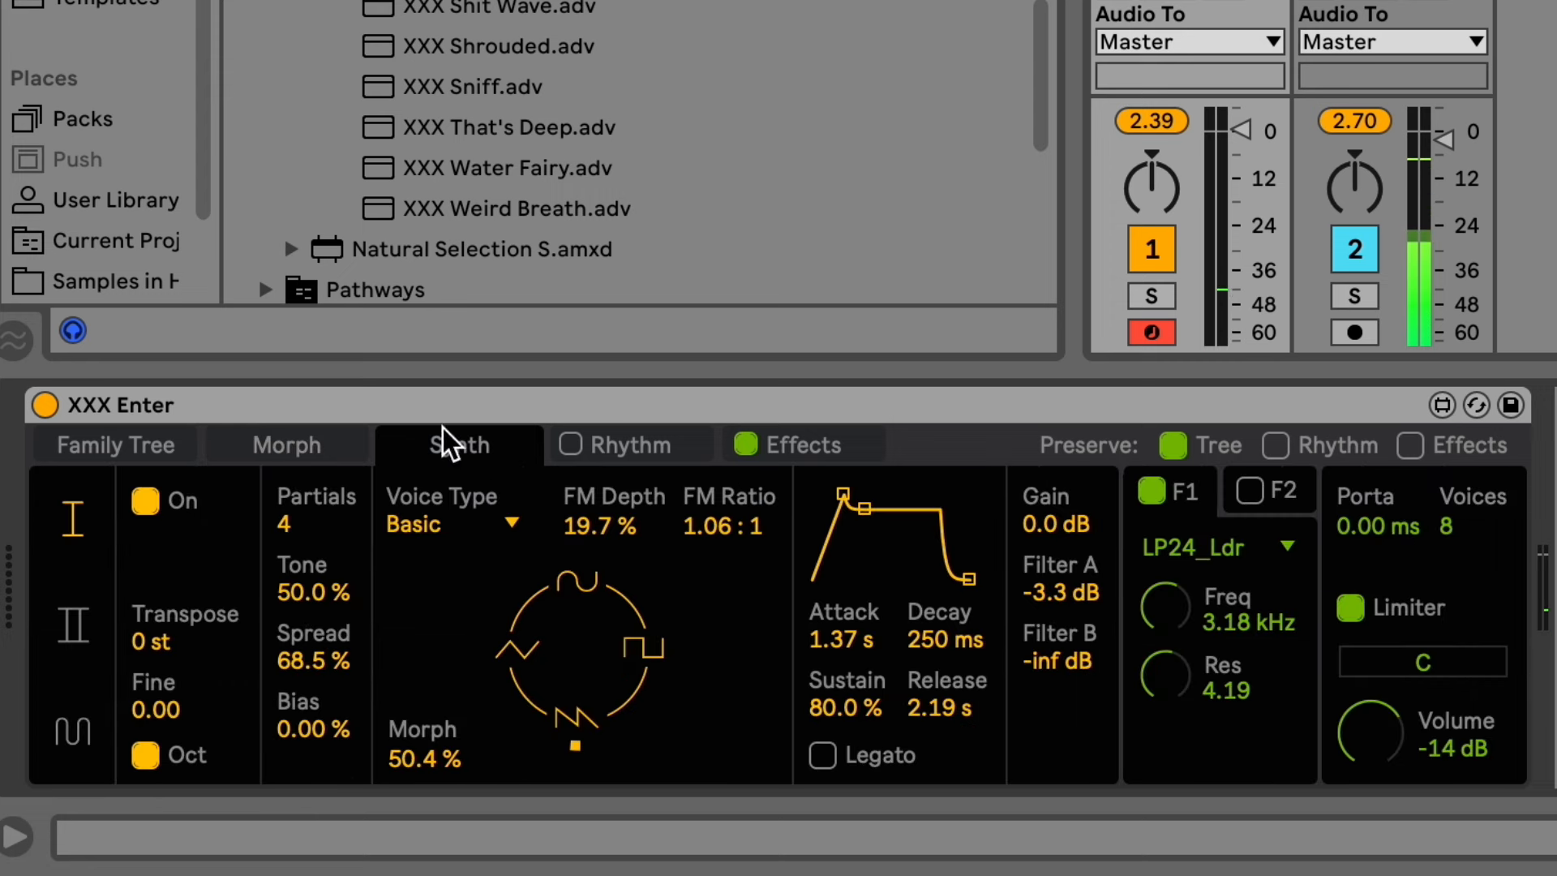
left_click(286, 447)
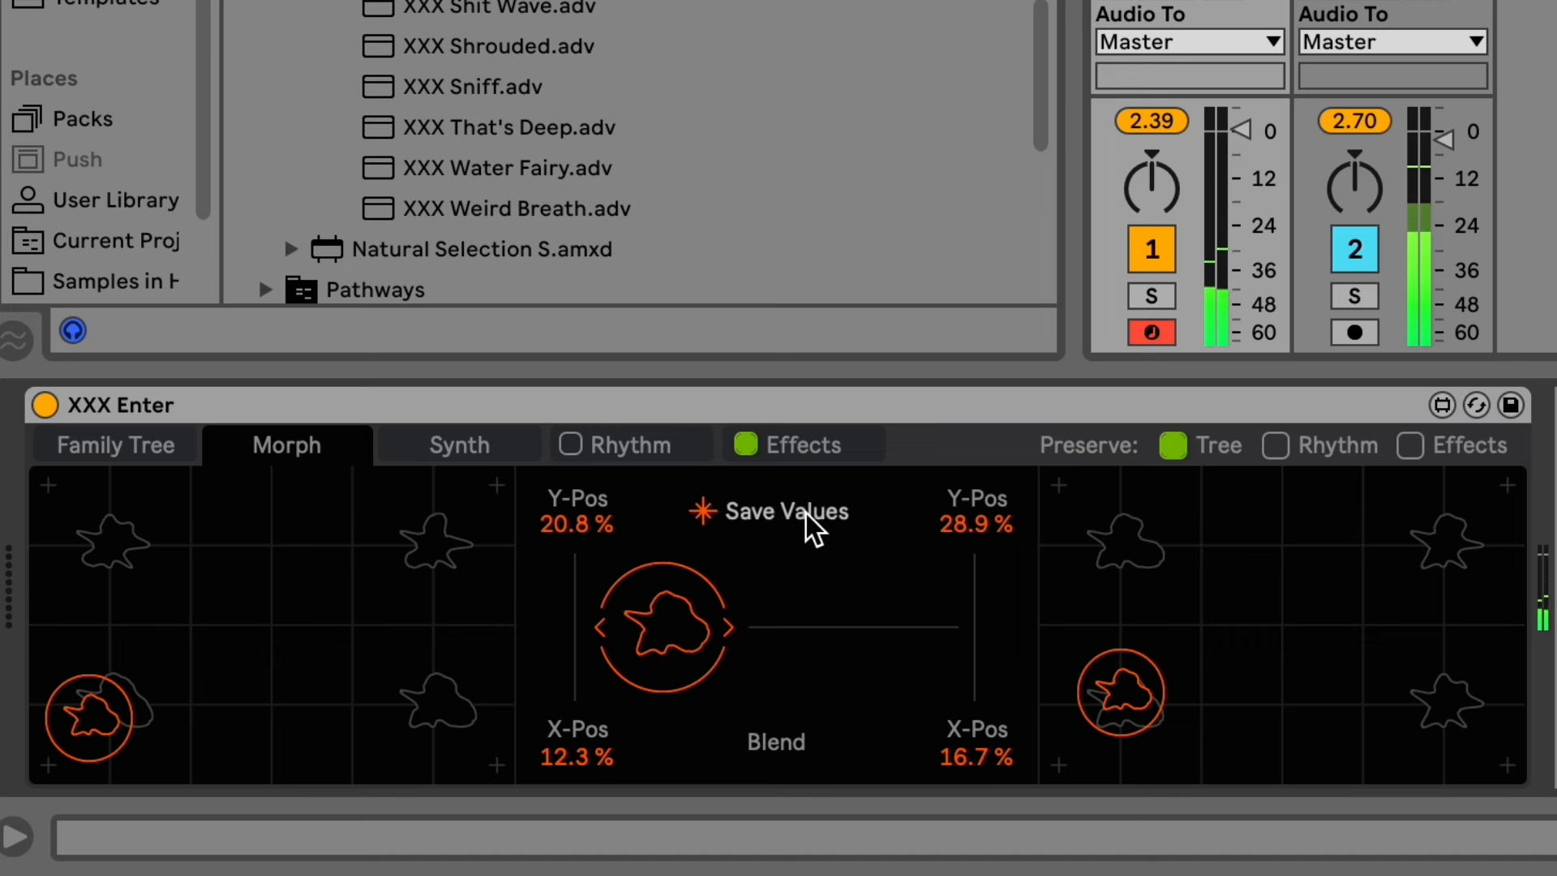
Examine the Rhythm page's settings, then check the Morph, Family Tree and Synth pages again.
left_click(670, 430)
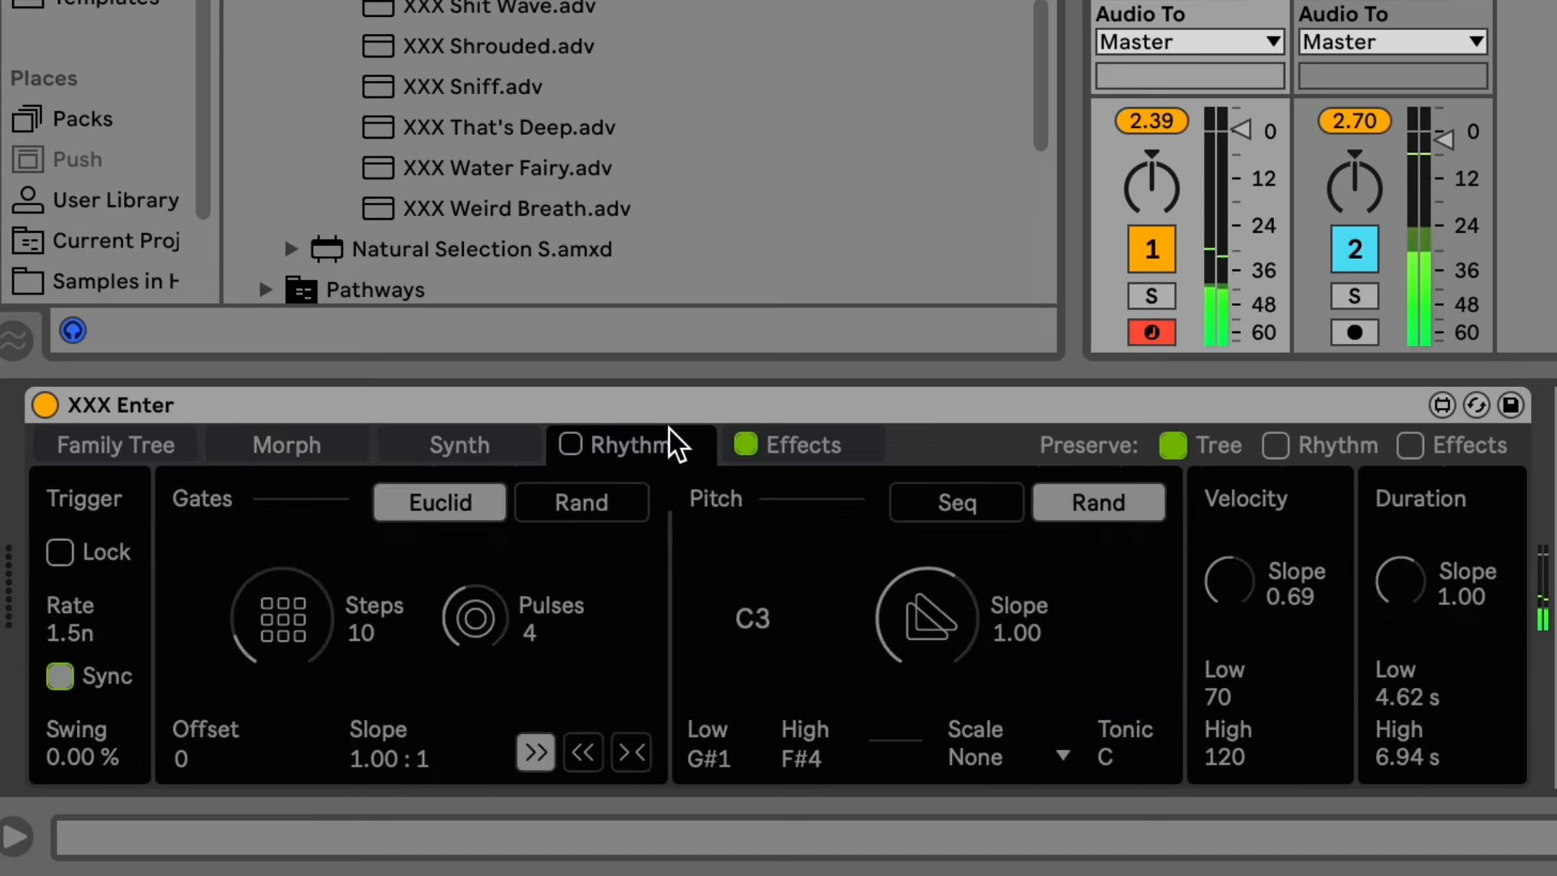
left_click(266, 447)
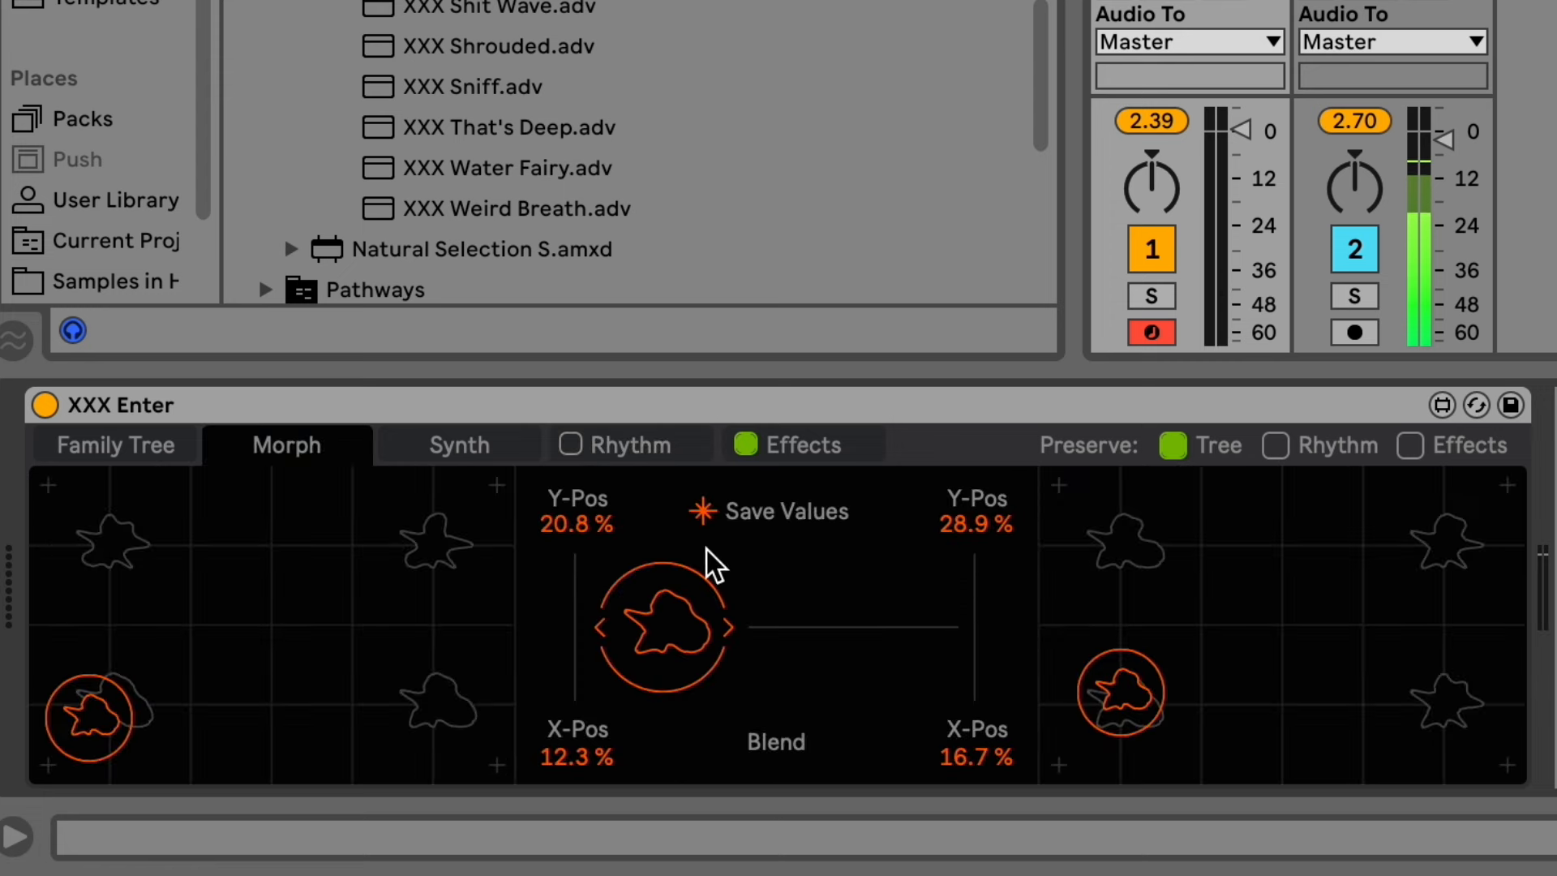
left_click(116, 441)
left_click(298, 439)
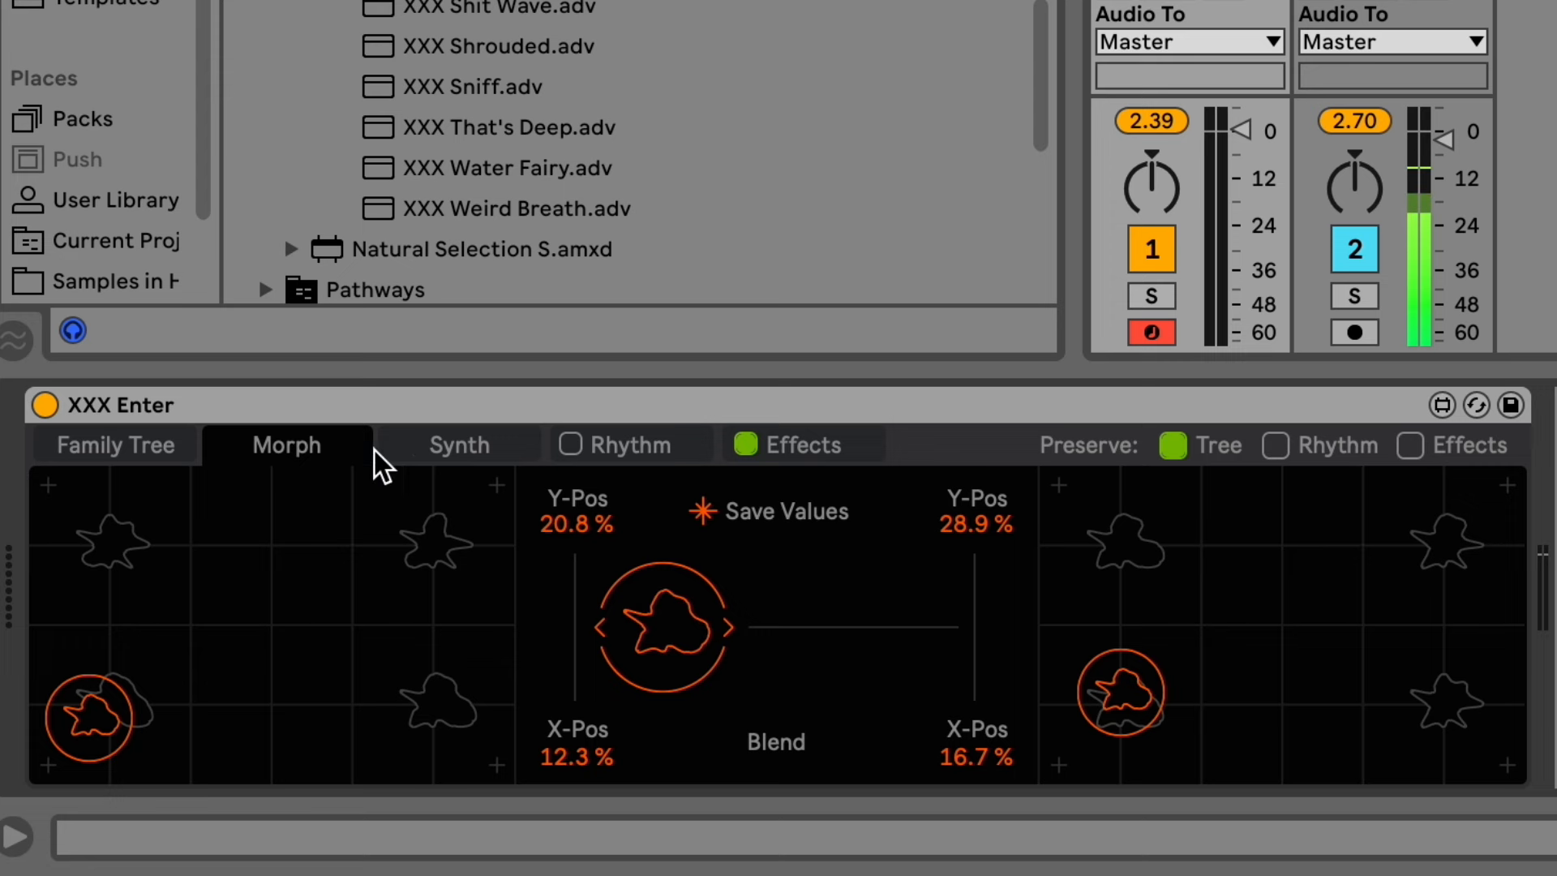
left_click(430, 445)
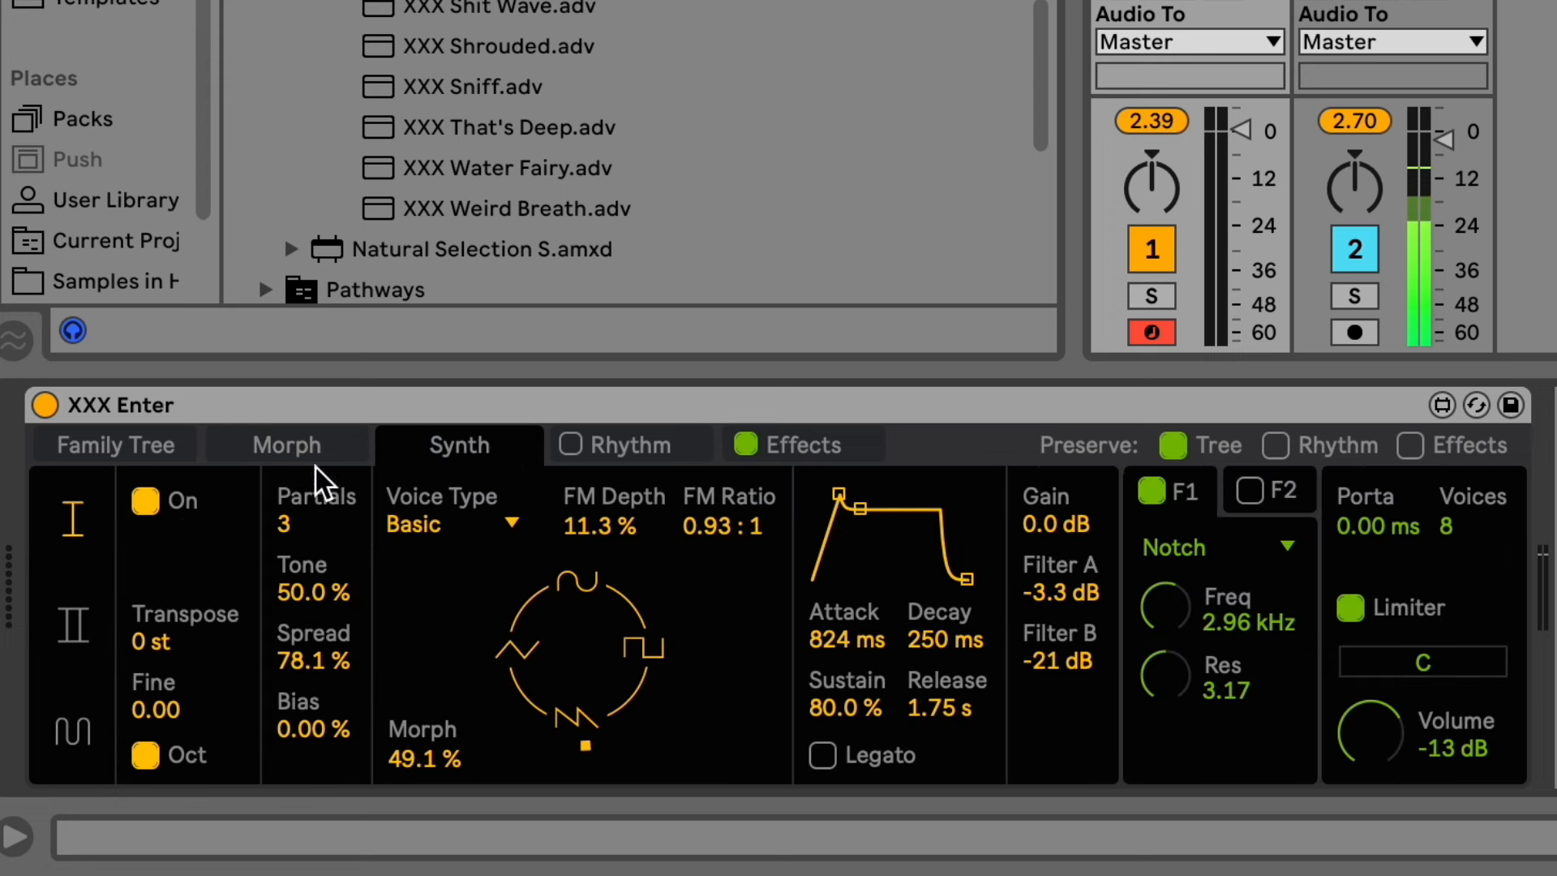
Compare the Family Tree's current generation with the Morph pads, finishing on the Family Tree page.
left_click(130, 442)
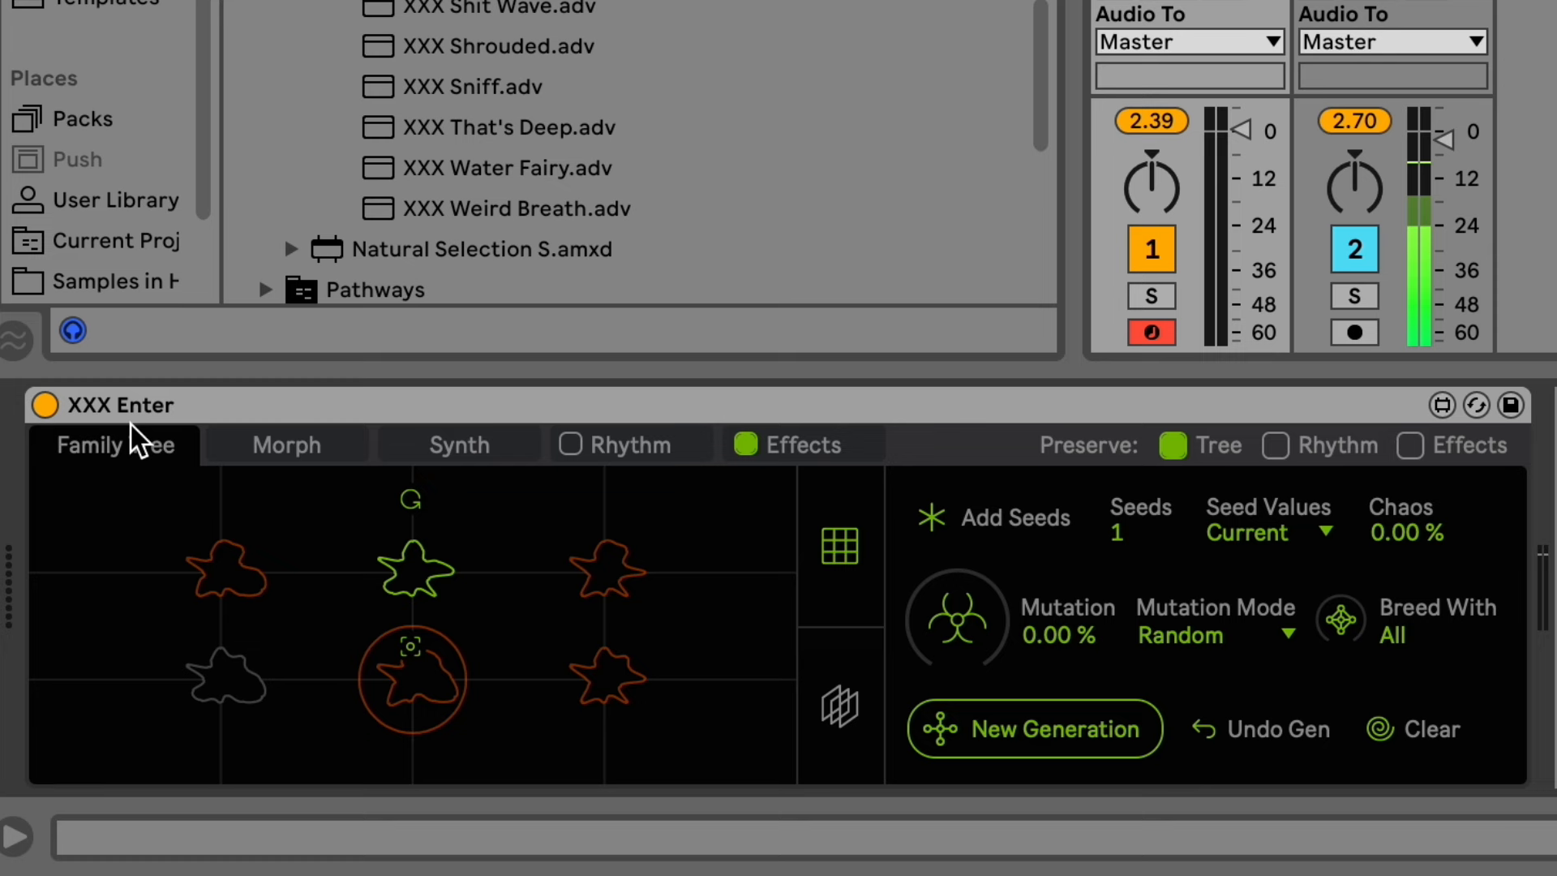
left_click(325, 444)
left_click(97, 445)
left_click(288, 444)
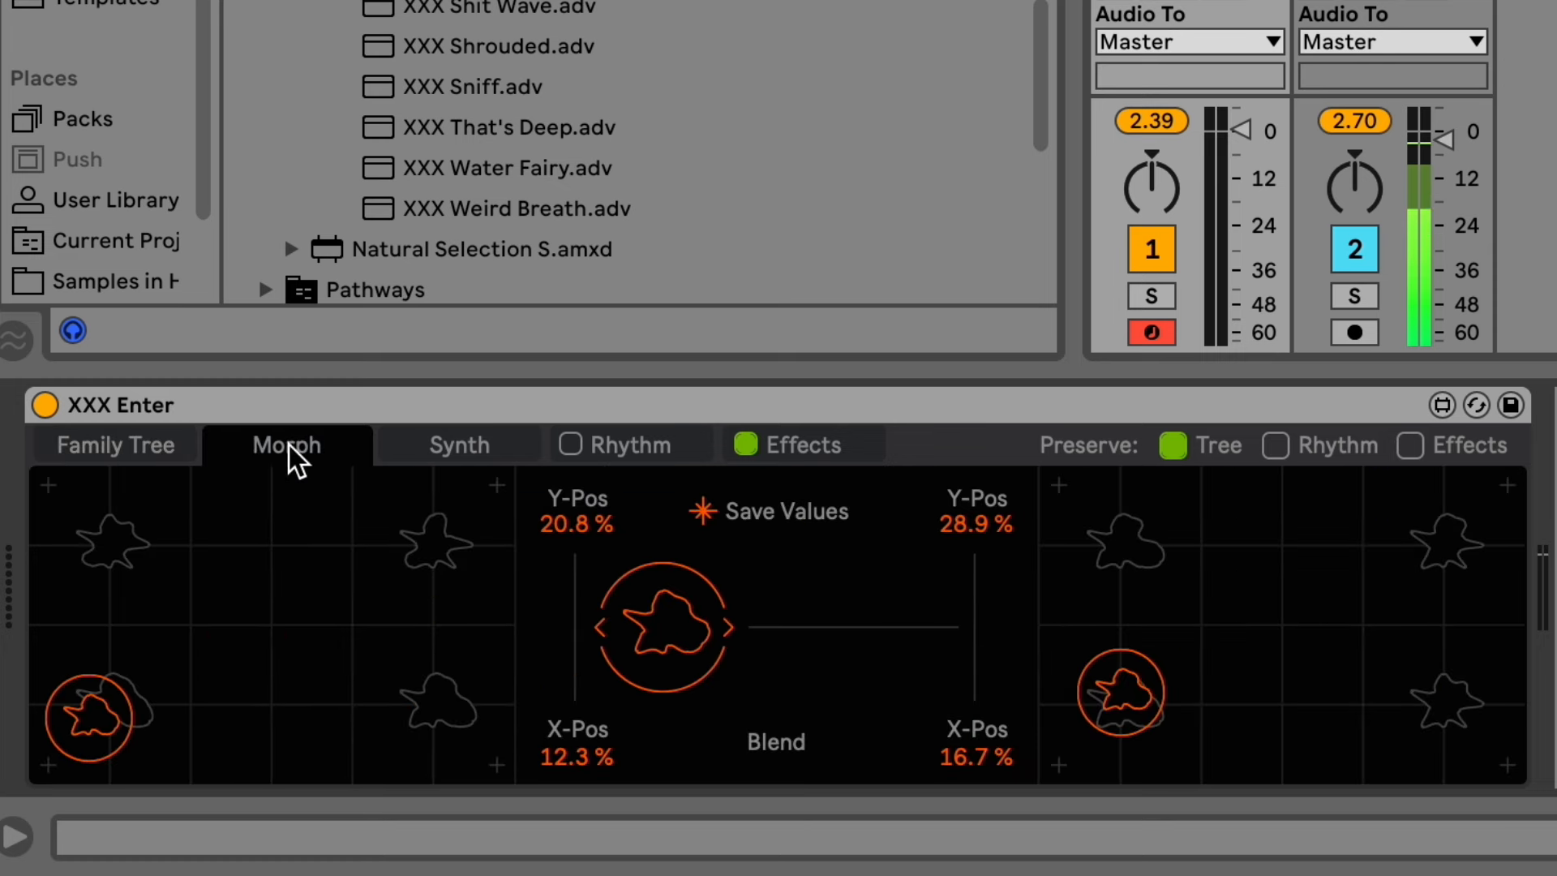
left_click(192, 447)
left_click(204, 444)
left_click(185, 444)
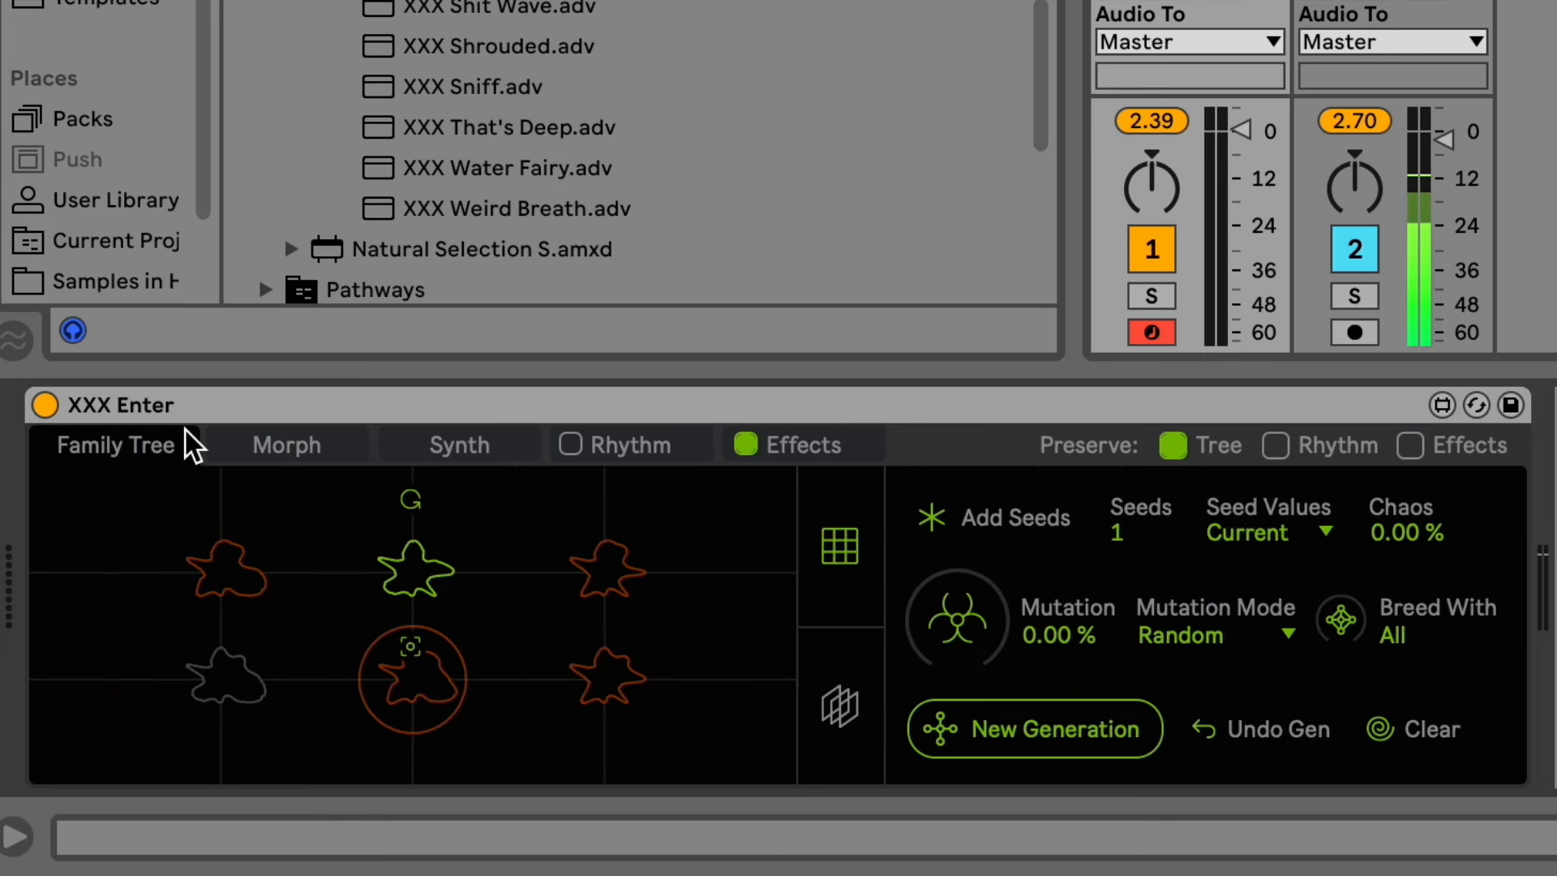
Load the first preset, show the four-preset generation and audition its members, ending with the upper preset in the second column.
left_click(230, 565)
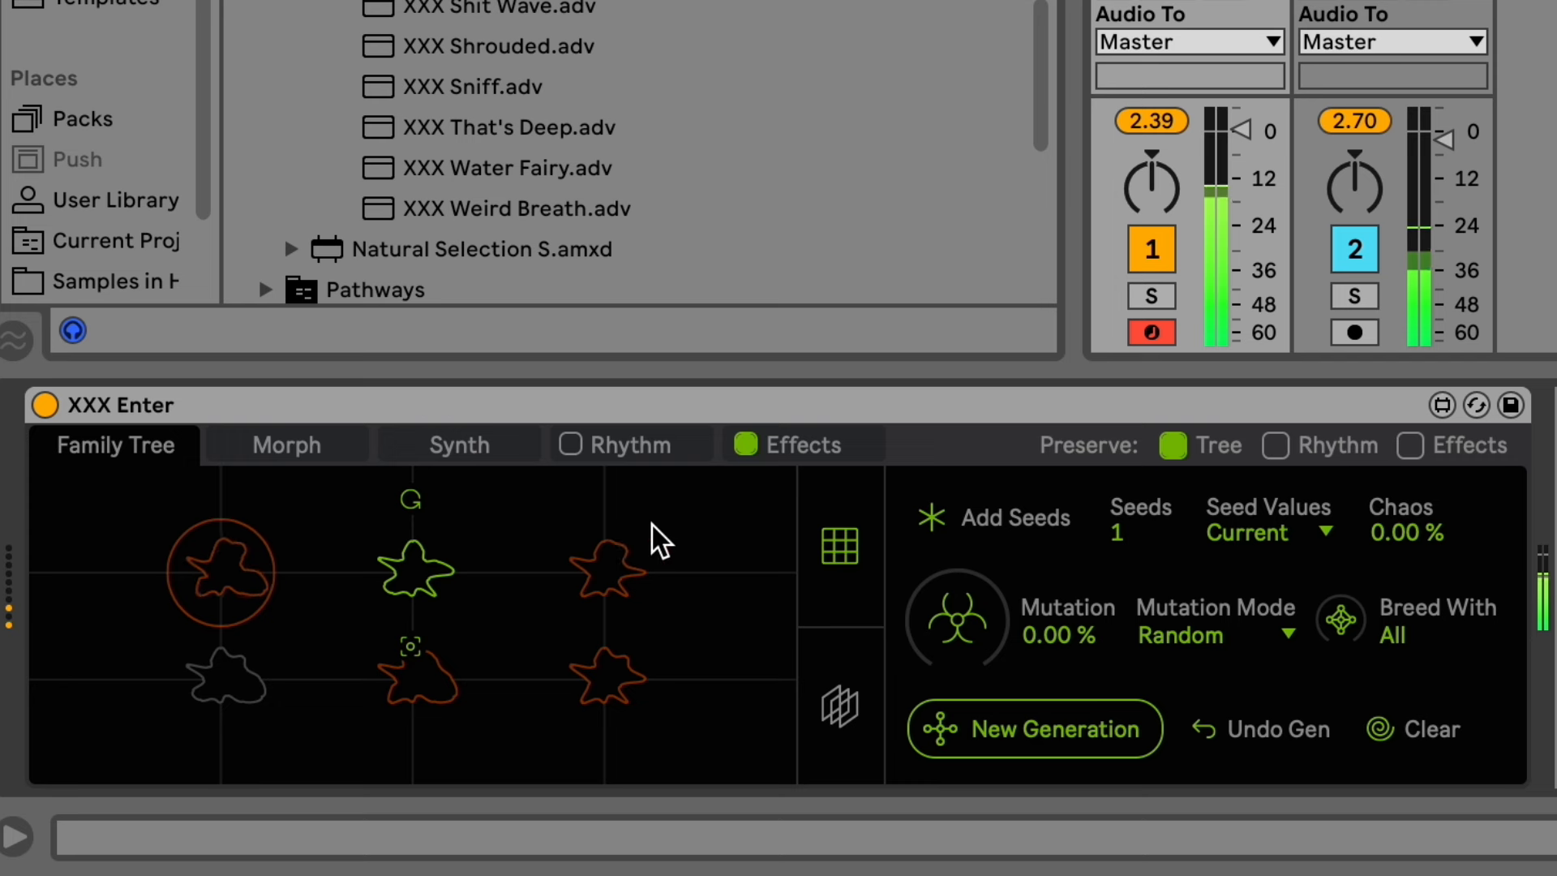
left_click(842, 690)
left_click(284, 604)
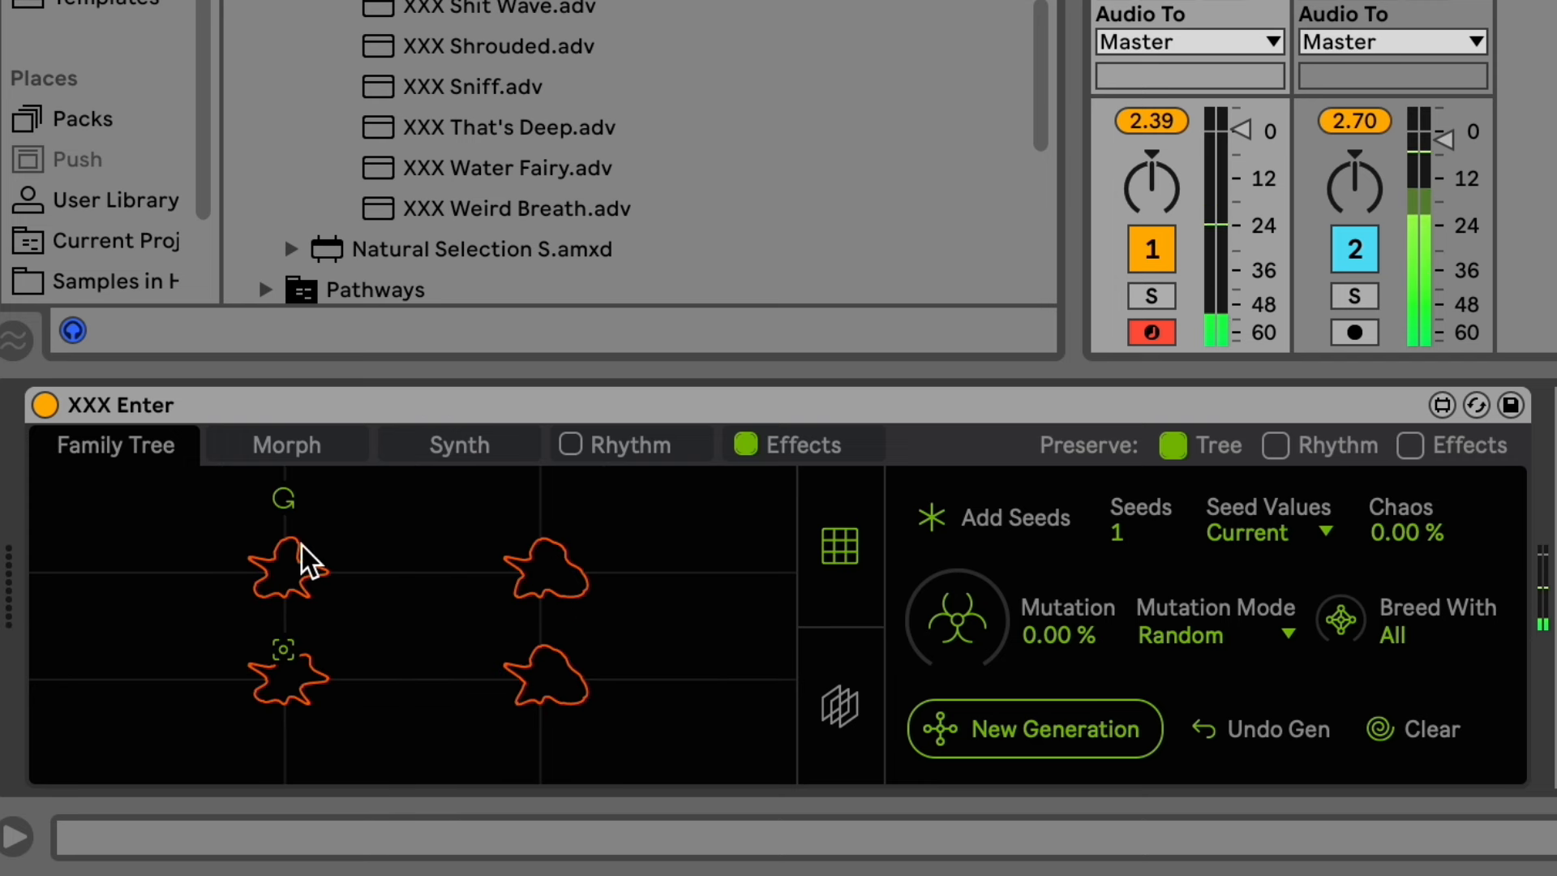
left_click(294, 553)
left_click(557, 571)
left_click(304, 697)
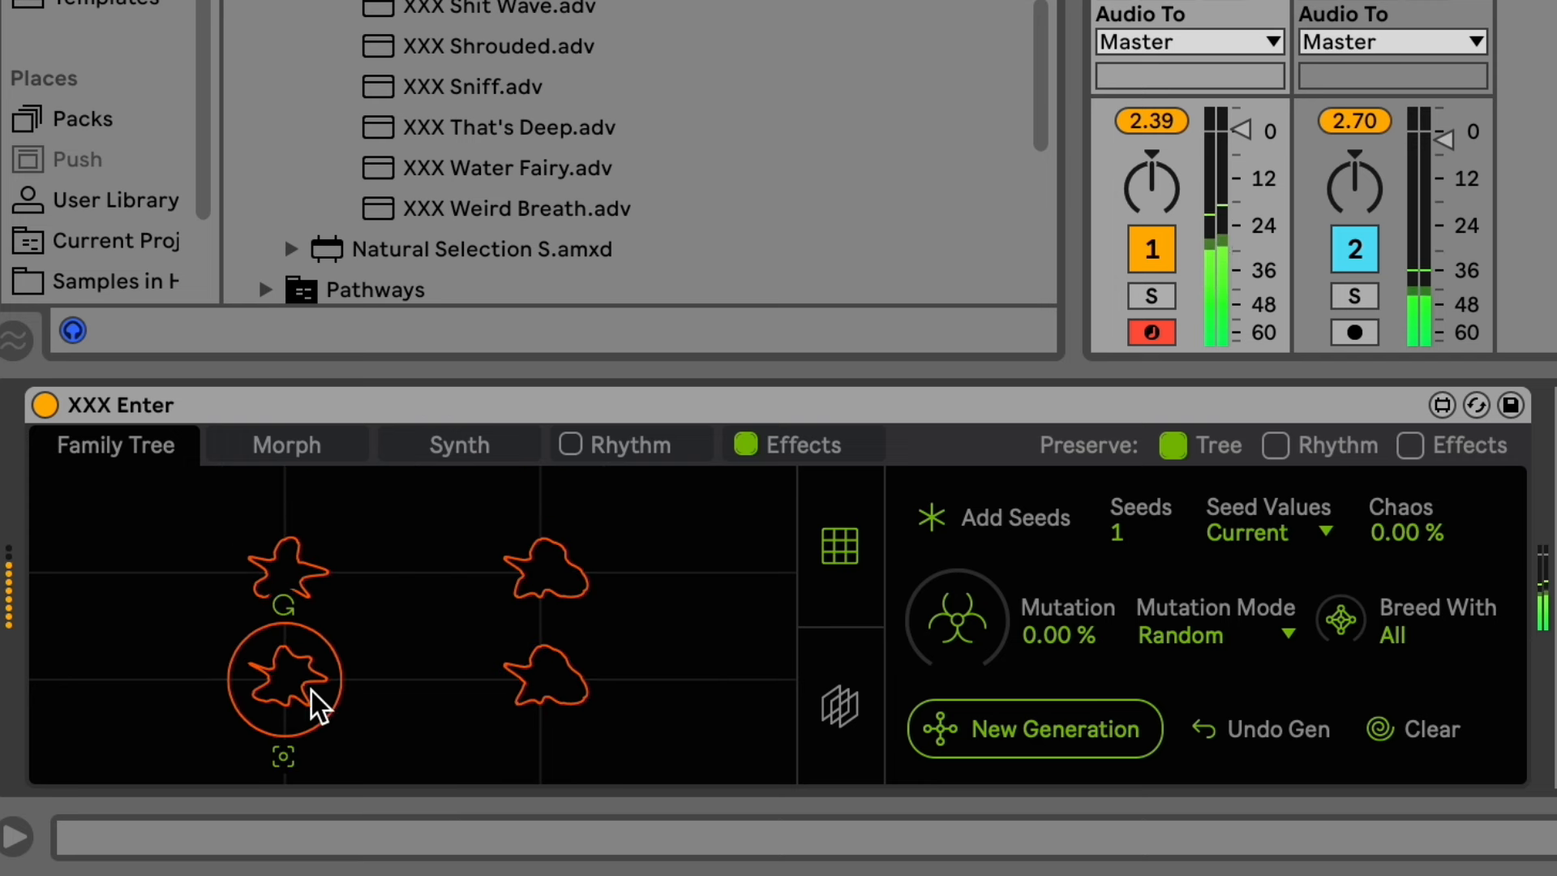
left_click(591, 672)
left_click(575, 571)
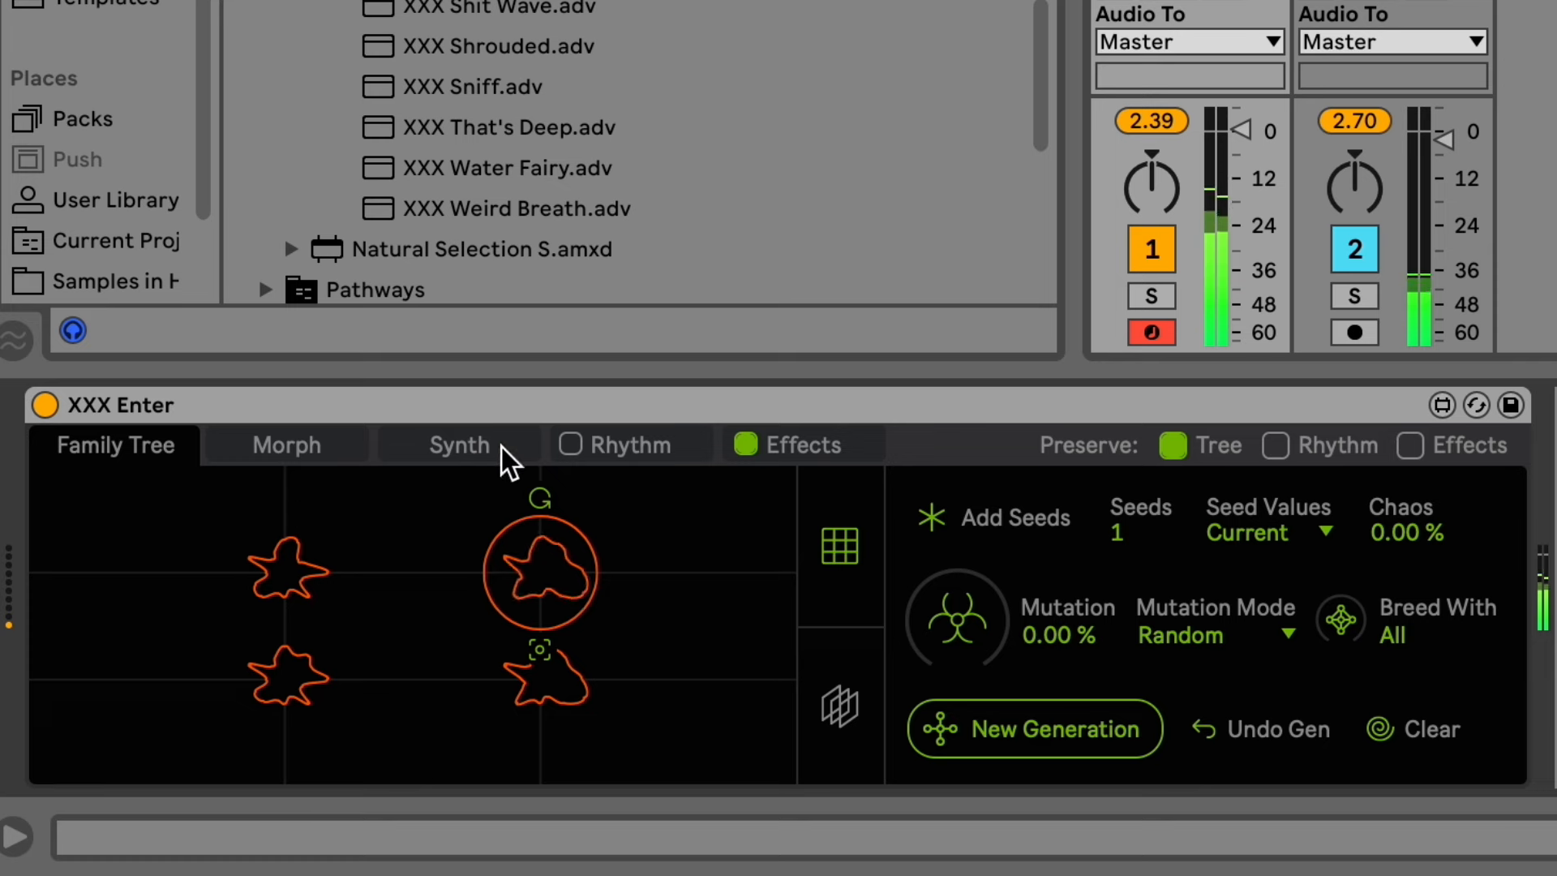
Examine the loaded preset's Synth, Effects and Rhythm parameters, ending on the Synth page.
left_click(454, 448)
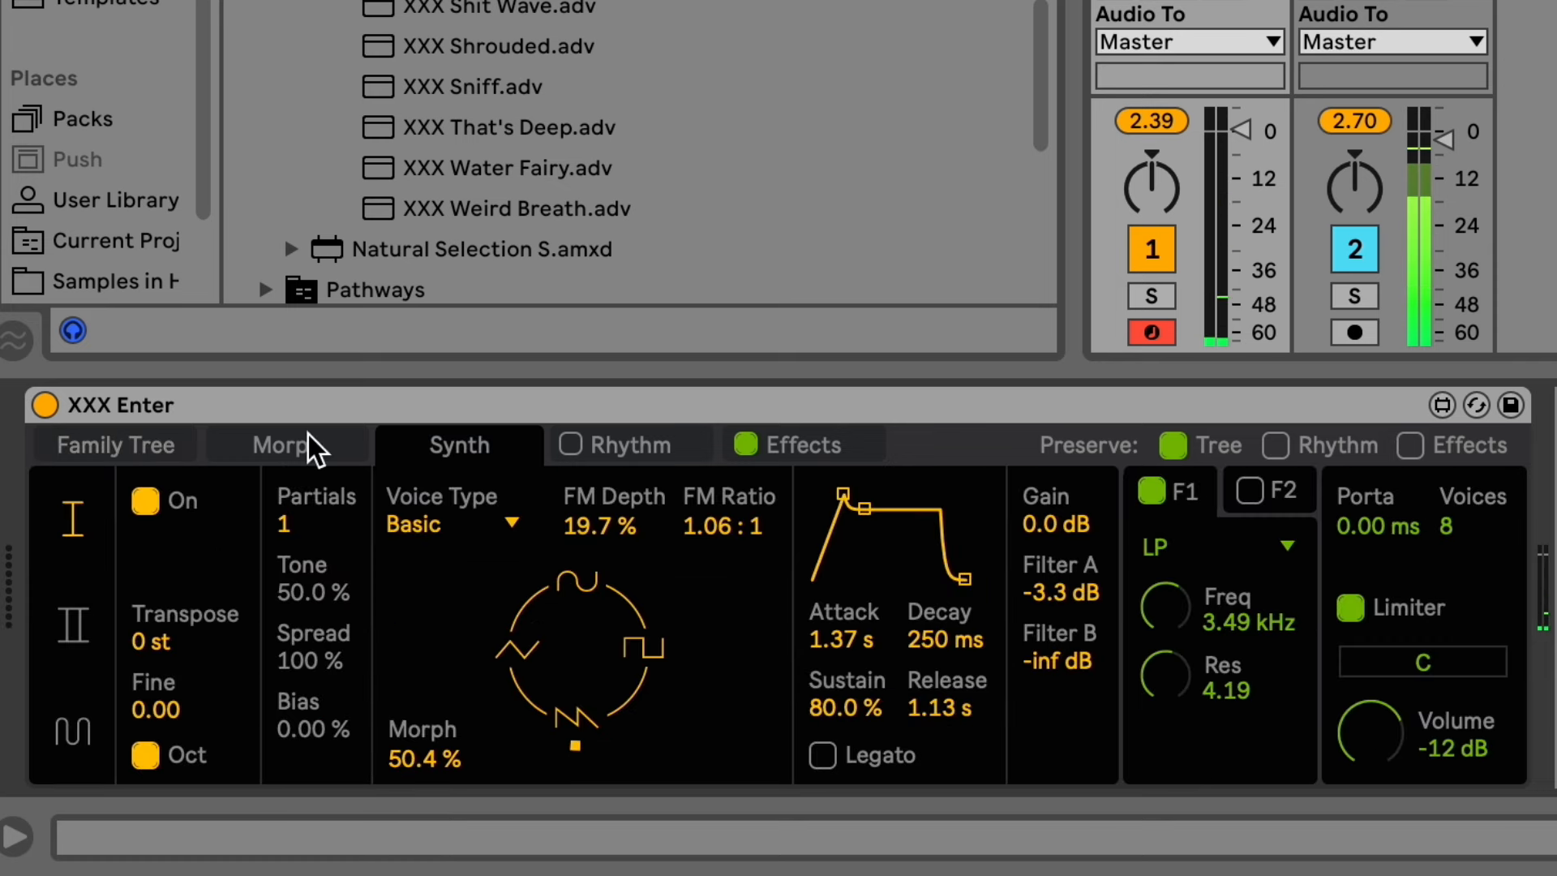
left_click(741, 447)
left_click(505, 454)
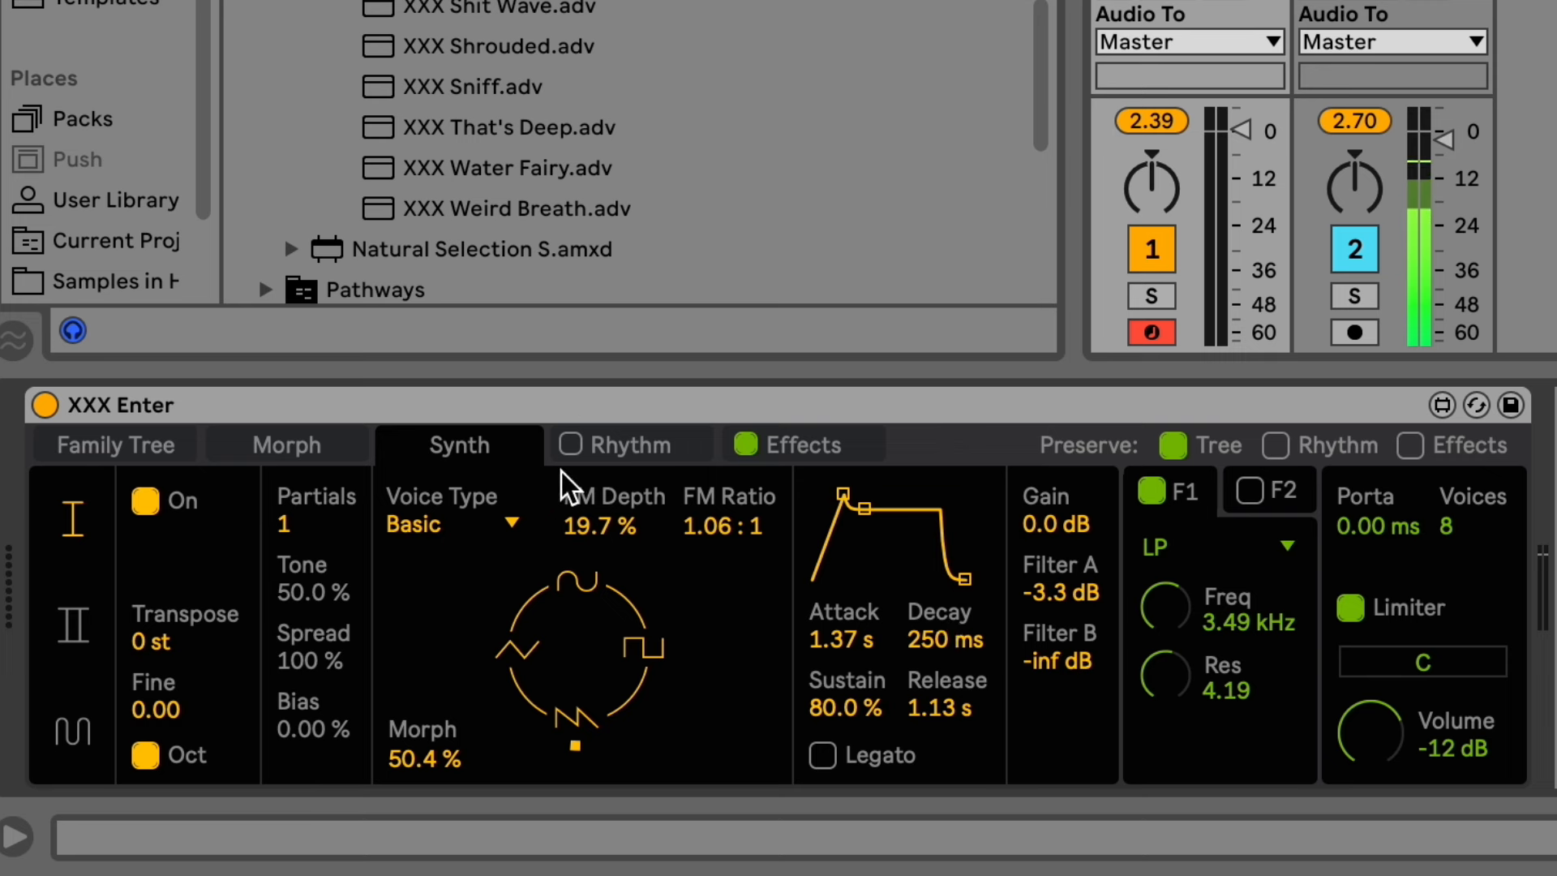
left_click(648, 447)
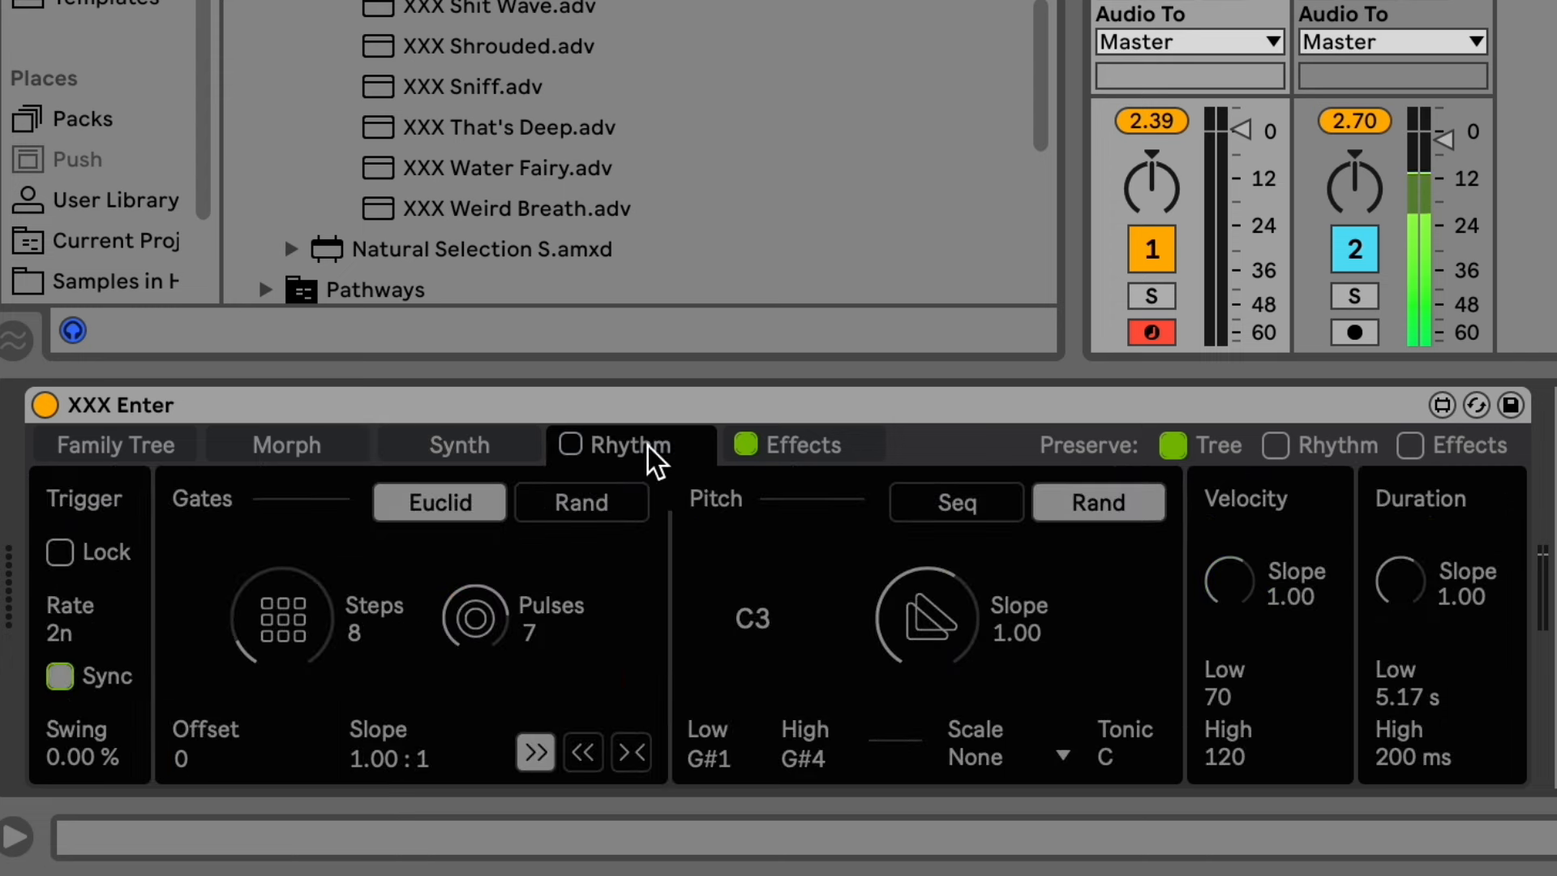
left_click(807, 458)
left_click(462, 446)
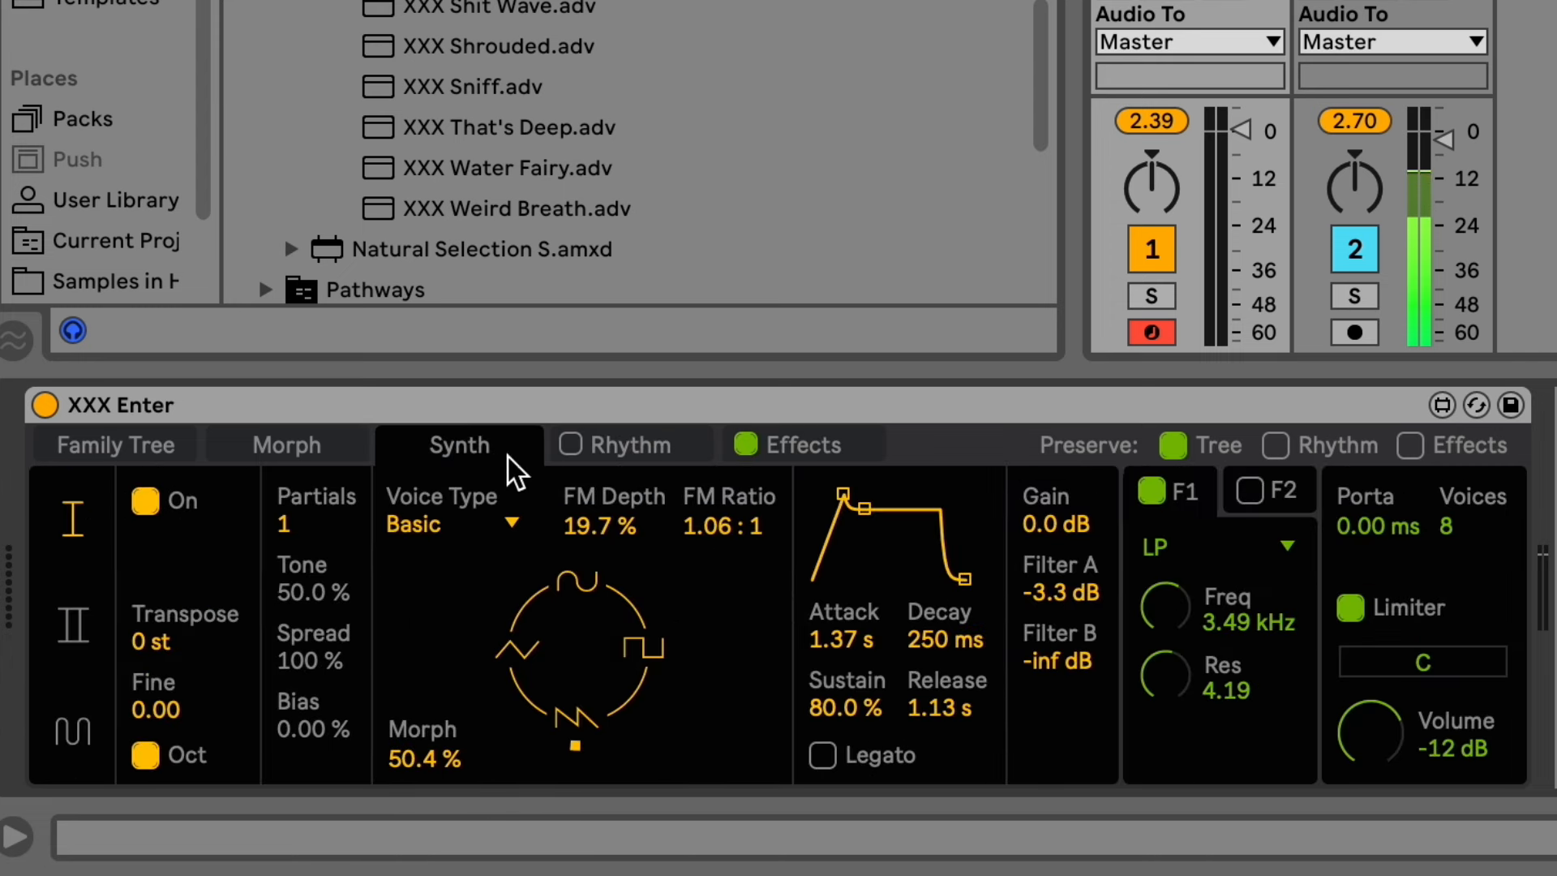
Check the Family Tree against the Morph page and show the six-preset generation again.
left_click(158, 445)
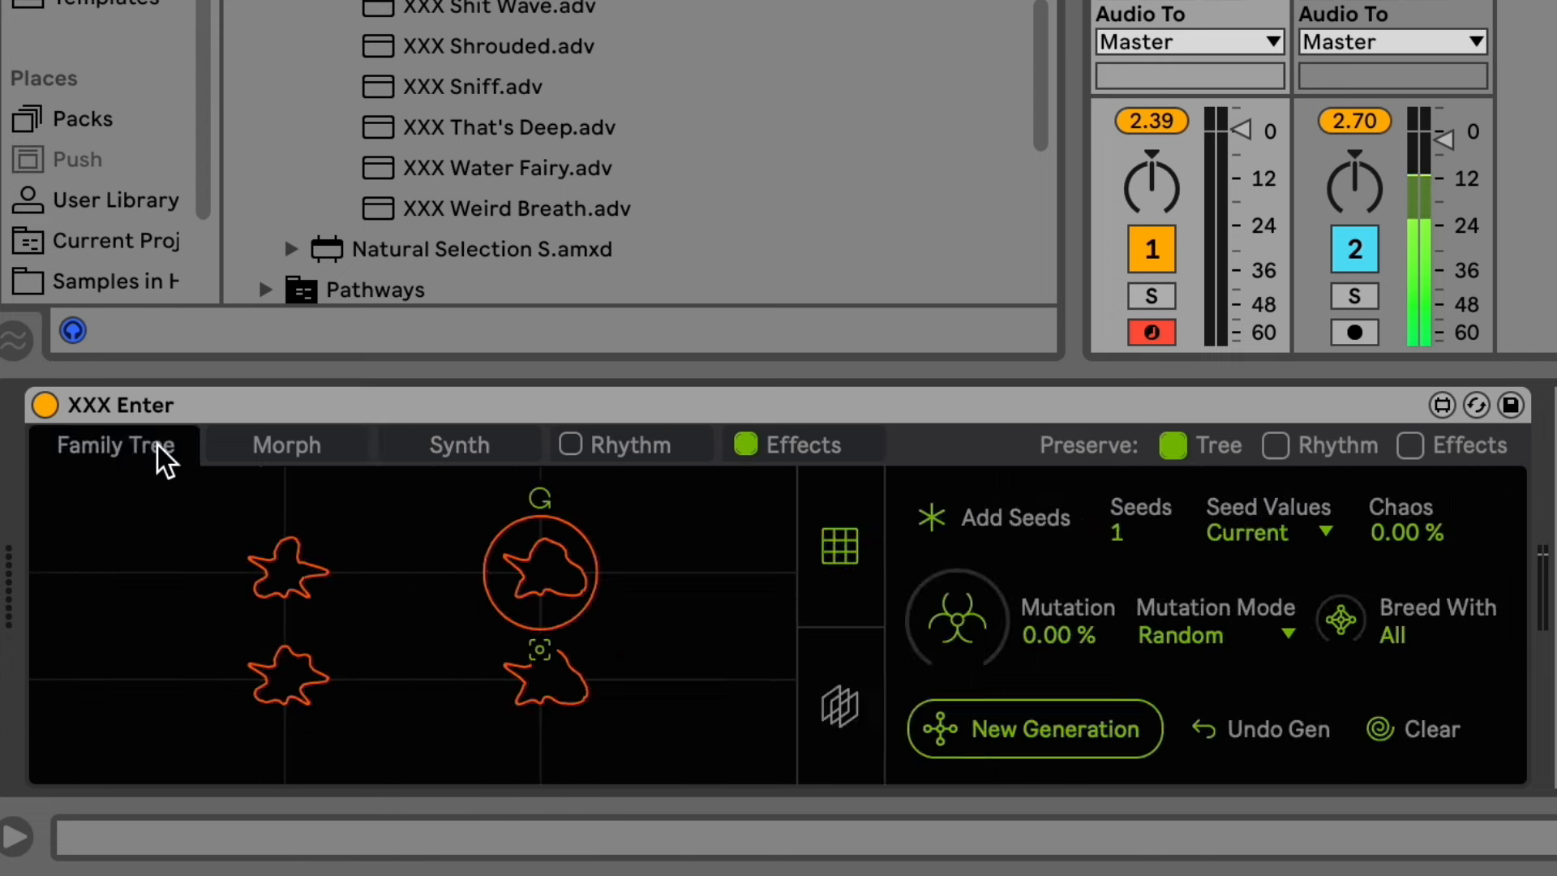
left_click(241, 452)
left_click(198, 446)
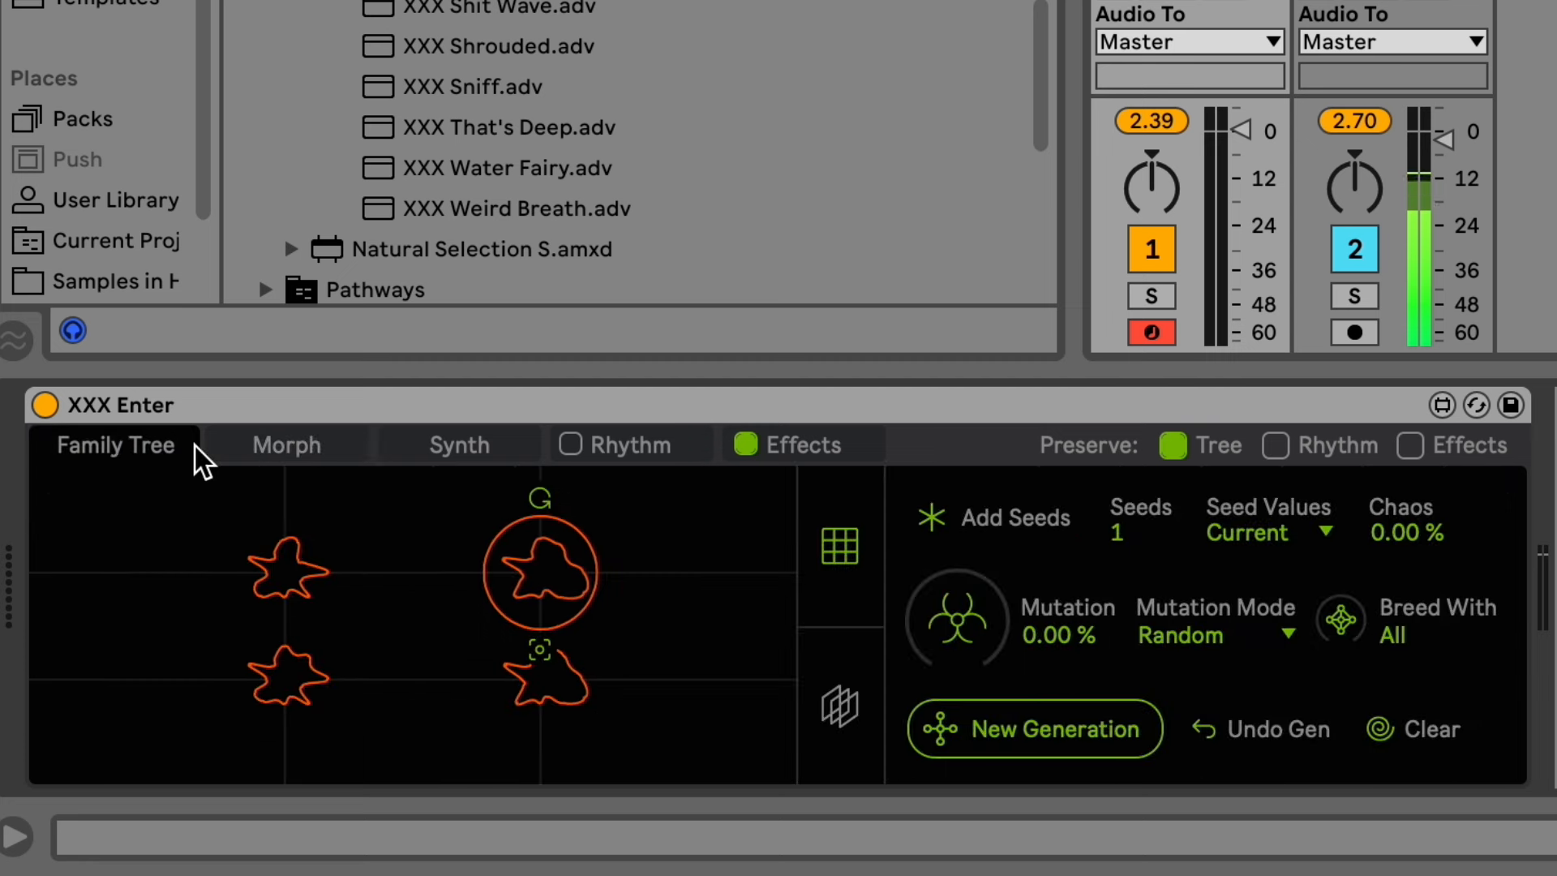
left_click(258, 450)
left_click(188, 442)
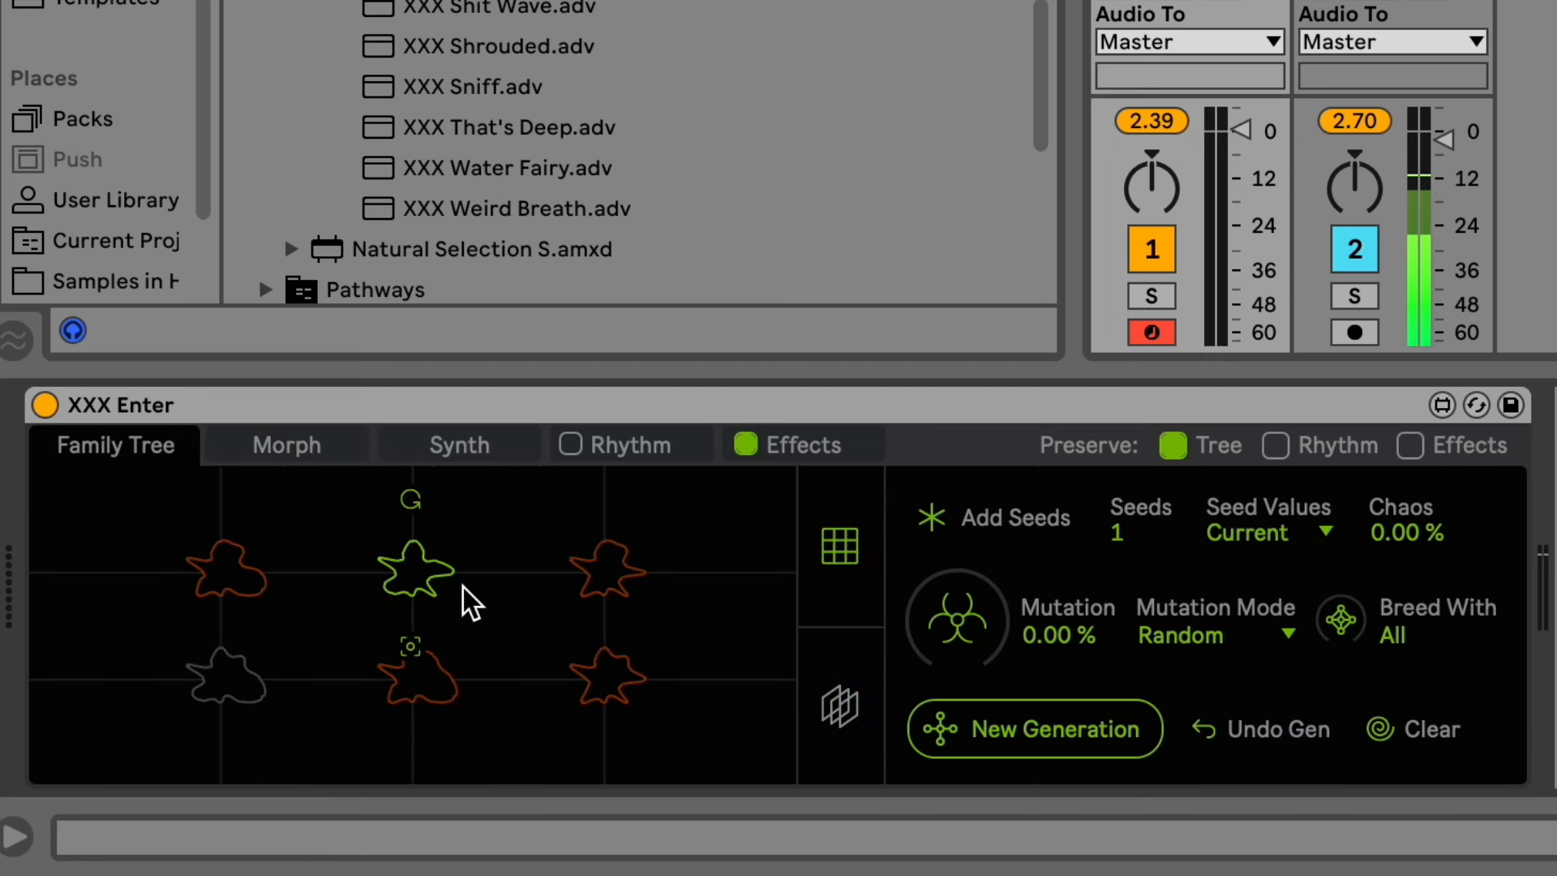
Set oscillator 1's FM Depth to 0.00 % and FM Ratio to 1.00 : 1 on the Synth page.
left_click(302, 456)
left_click(420, 462)
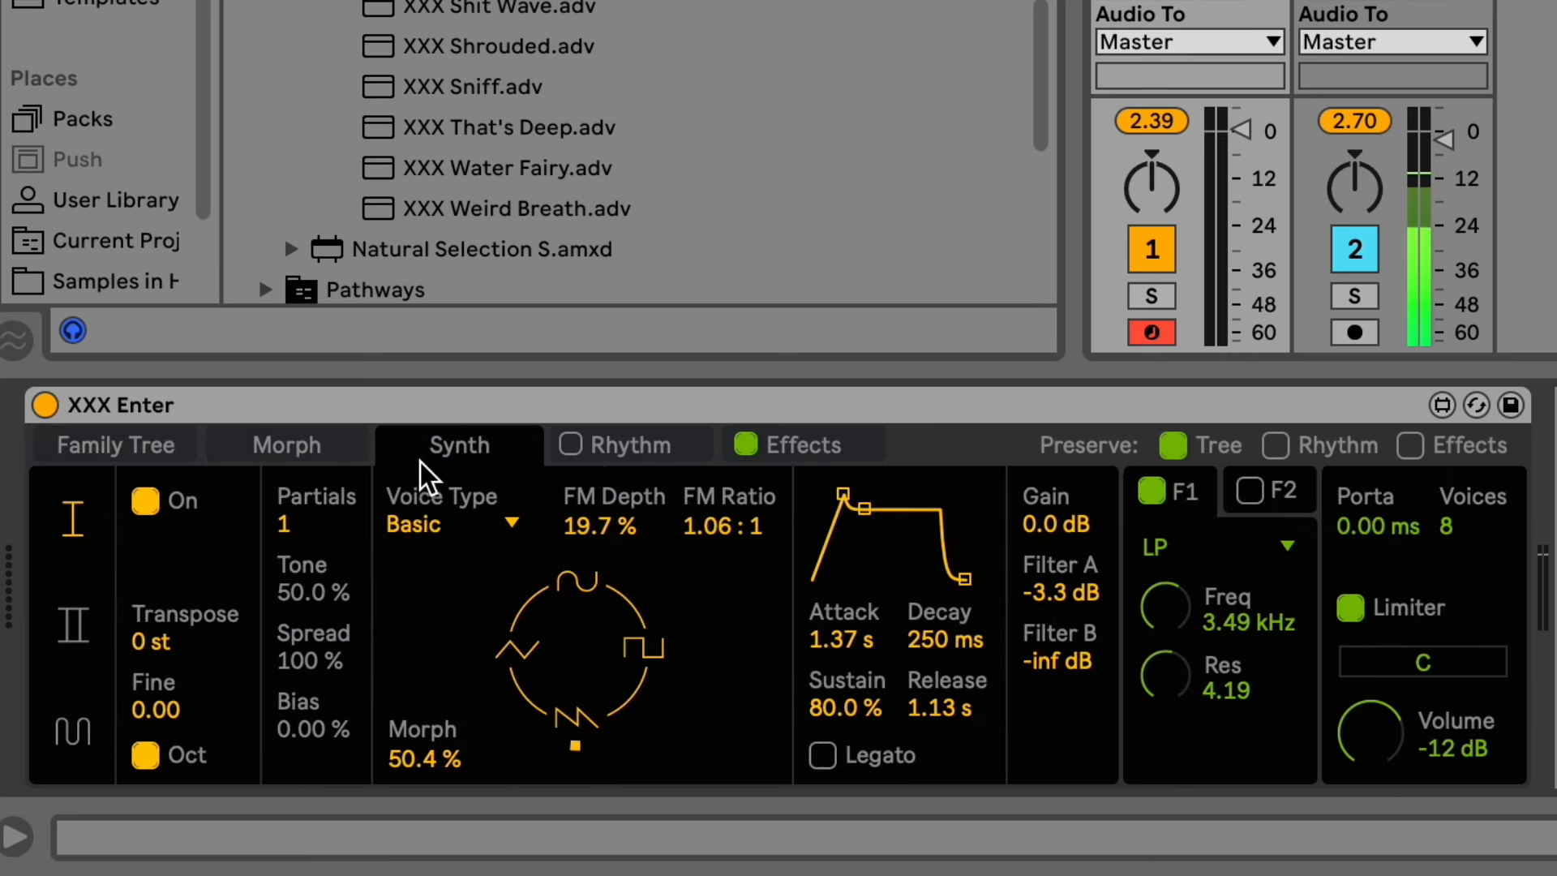
left_click(332, 449)
left_click(414, 457)
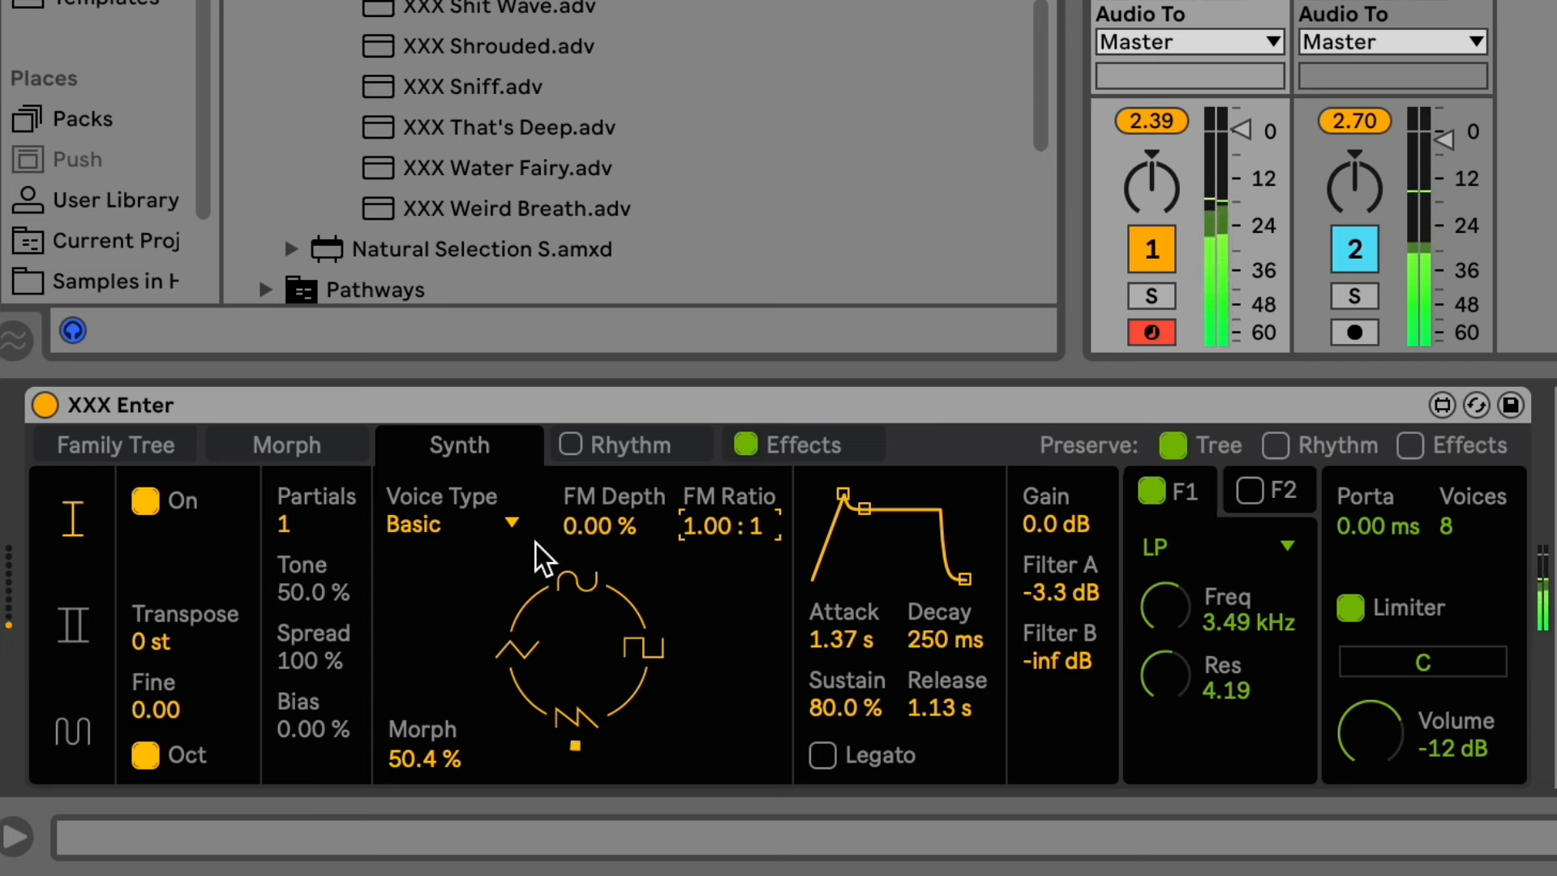
Examine the settings of both oscillators and the LFO, envelope and modulation destination assignments.
left_click(72, 633)
left_click(72, 516)
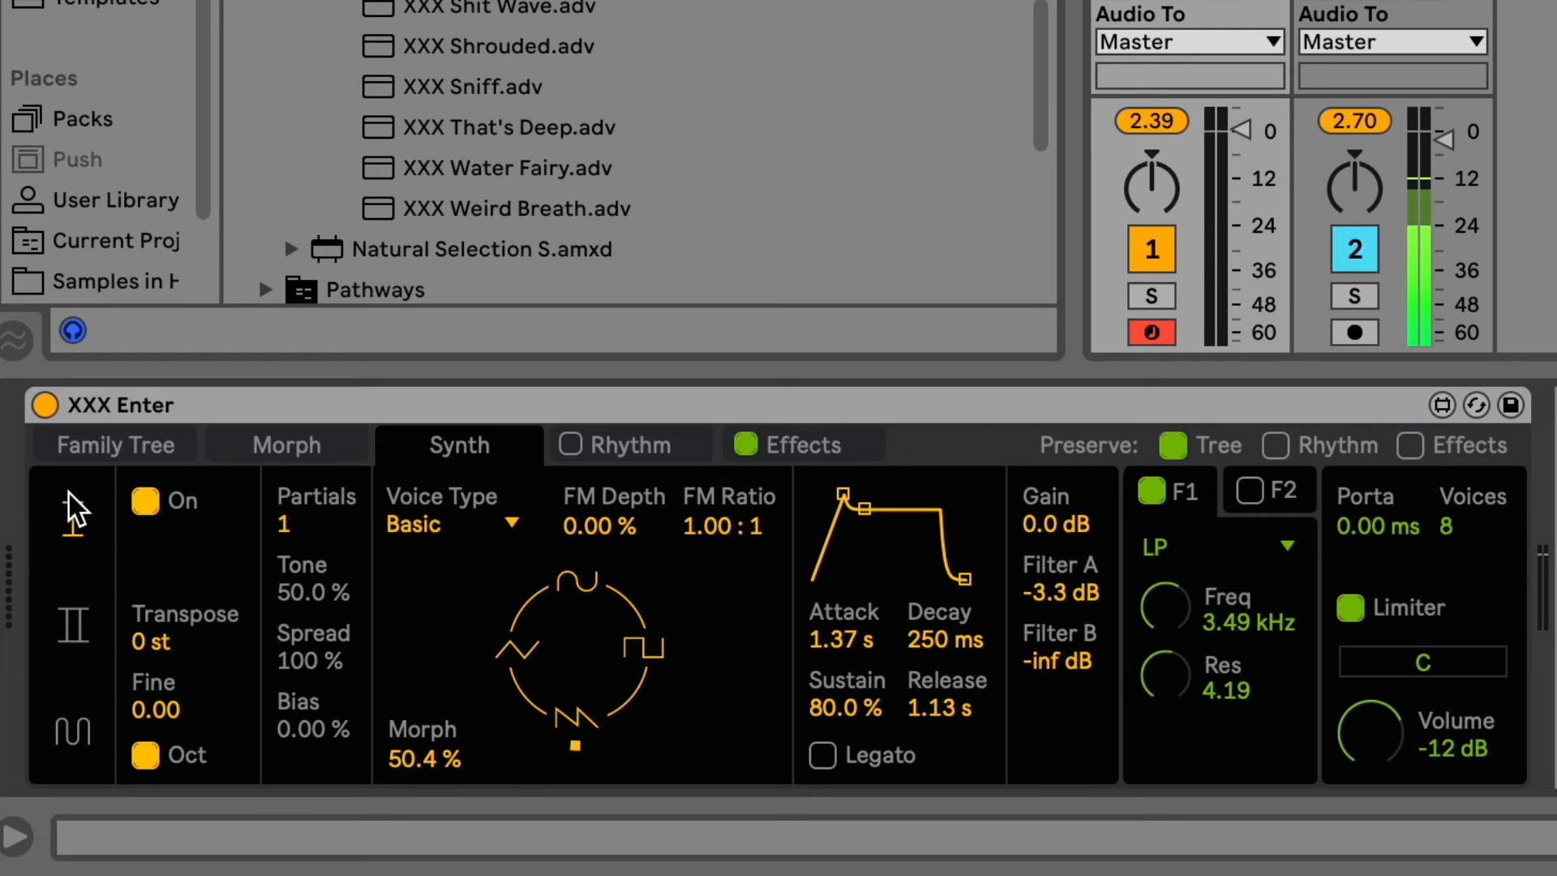
left_click(73, 632)
left_click(75, 571)
left_click(73, 730)
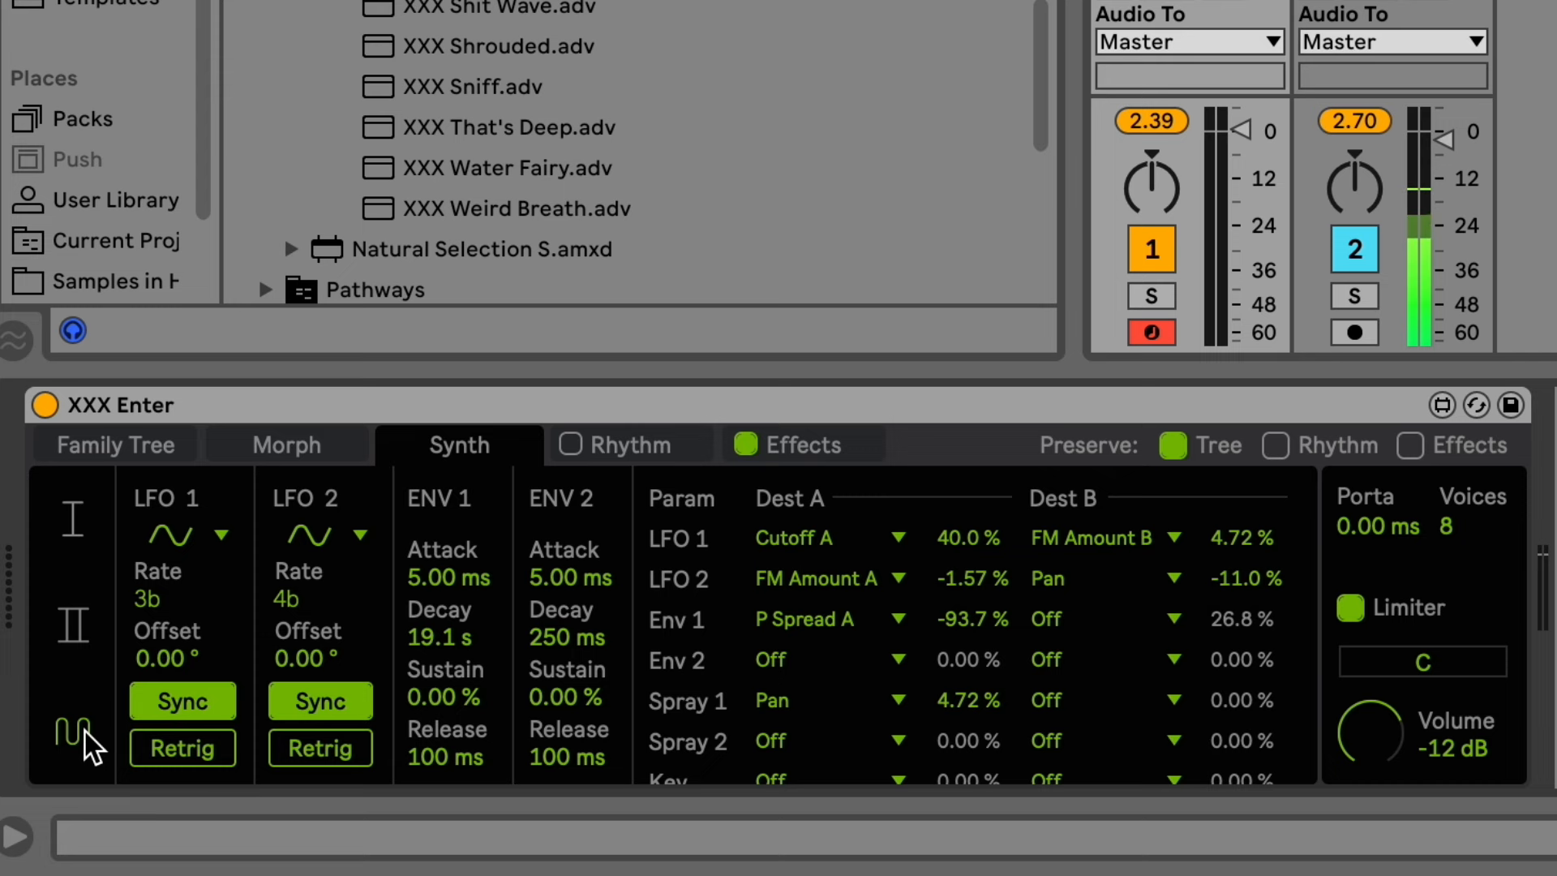
left_click(62, 604)
left_click(65, 519)
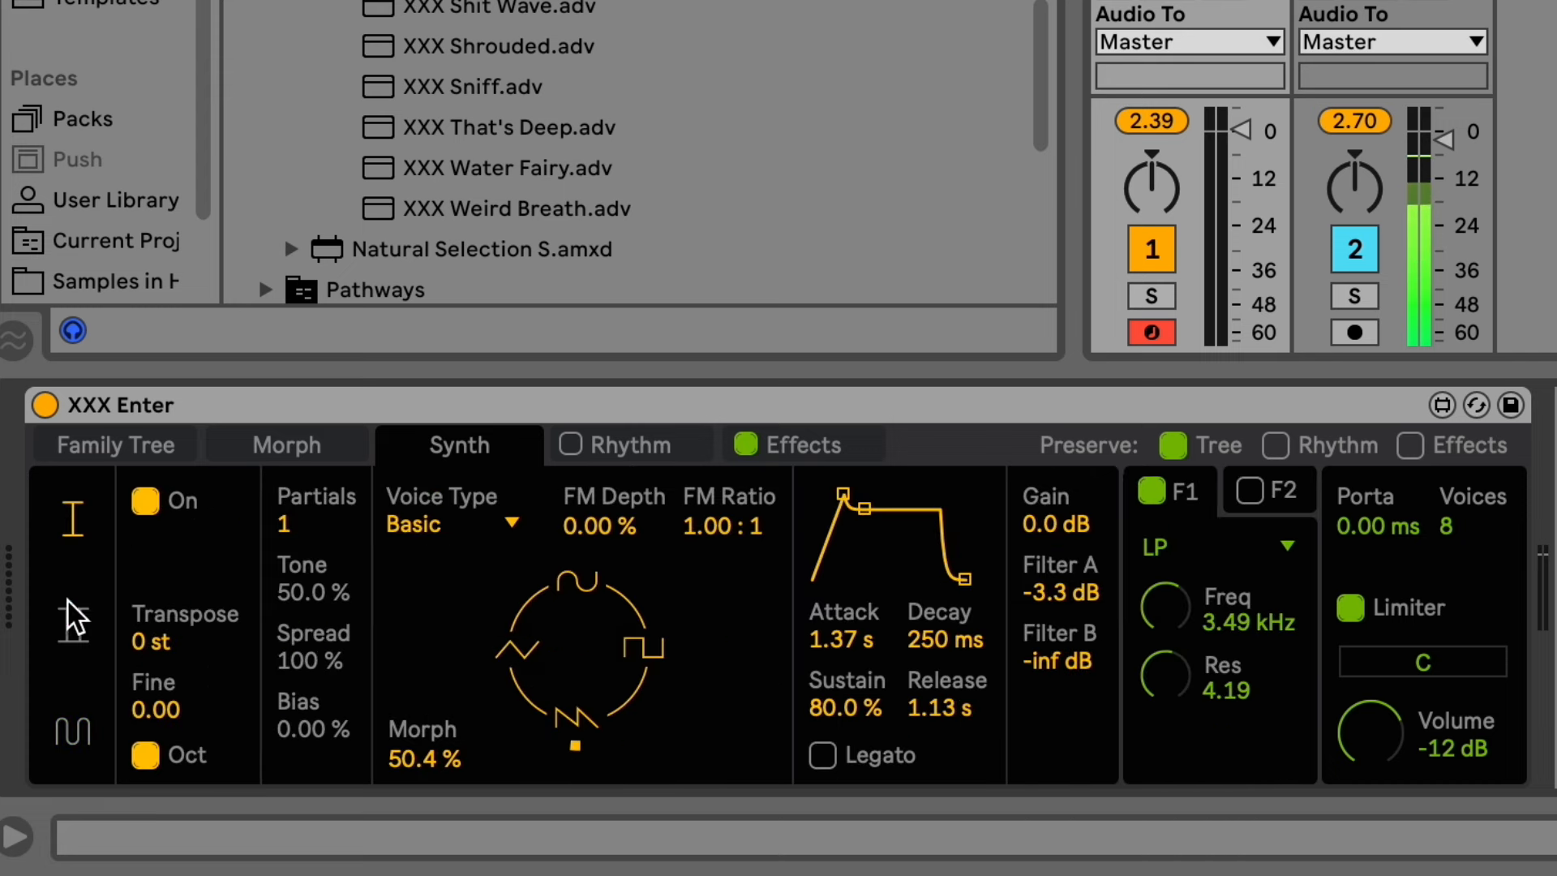
Compare oscillator 1's Basic voice settings with oscillator 2's Wavetable settings, ending on oscillator 1.
left_click(74, 605)
left_click(75, 526)
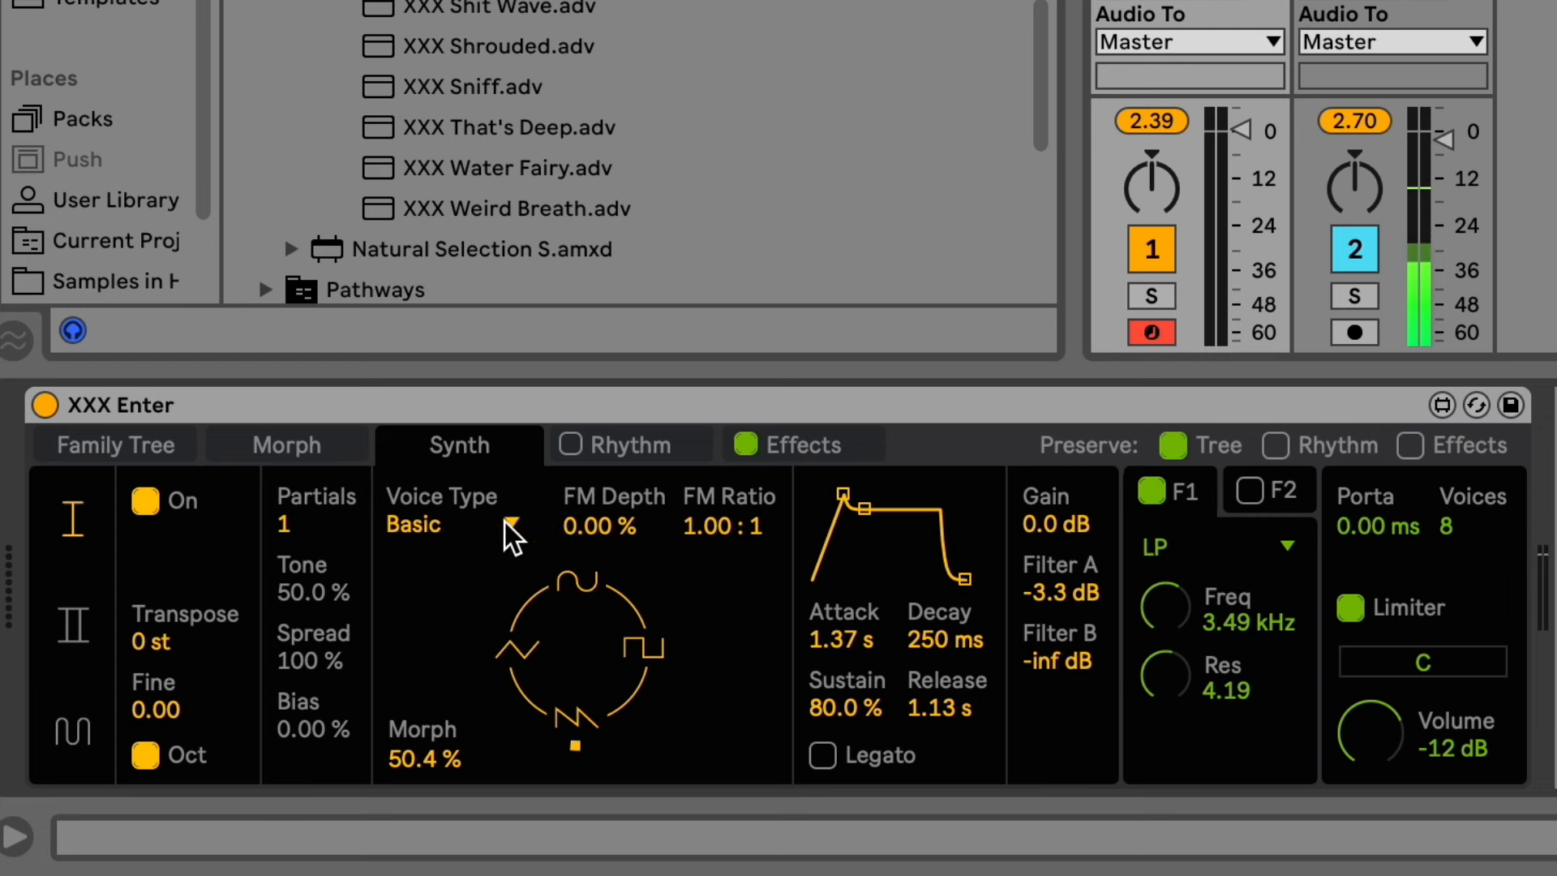
left_click(53, 615)
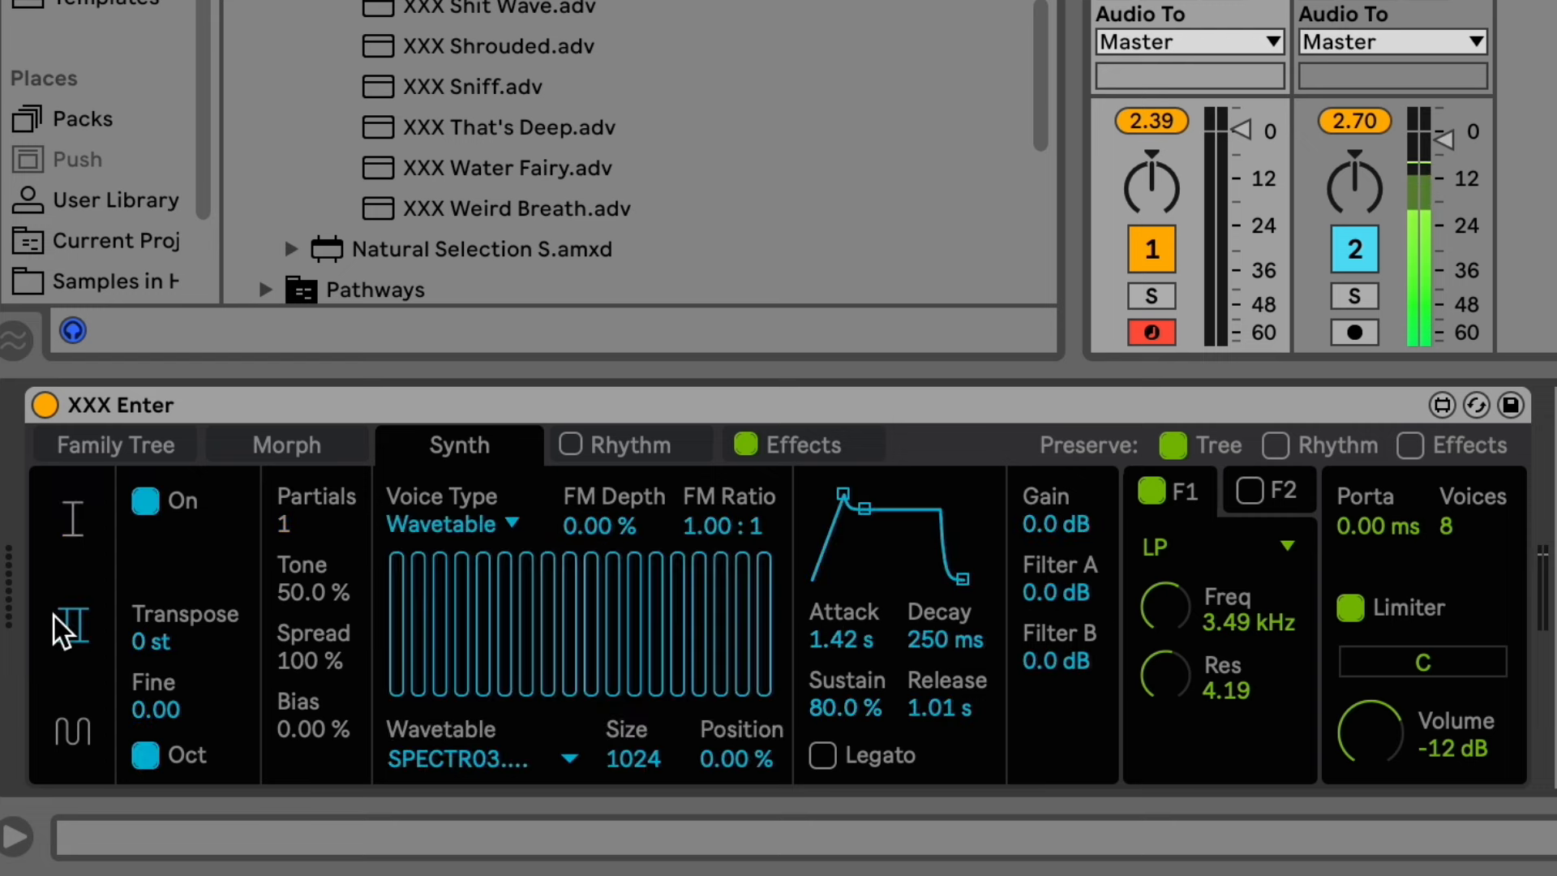
left_click(53, 519)
left_click(48, 629)
left_click(71, 511)
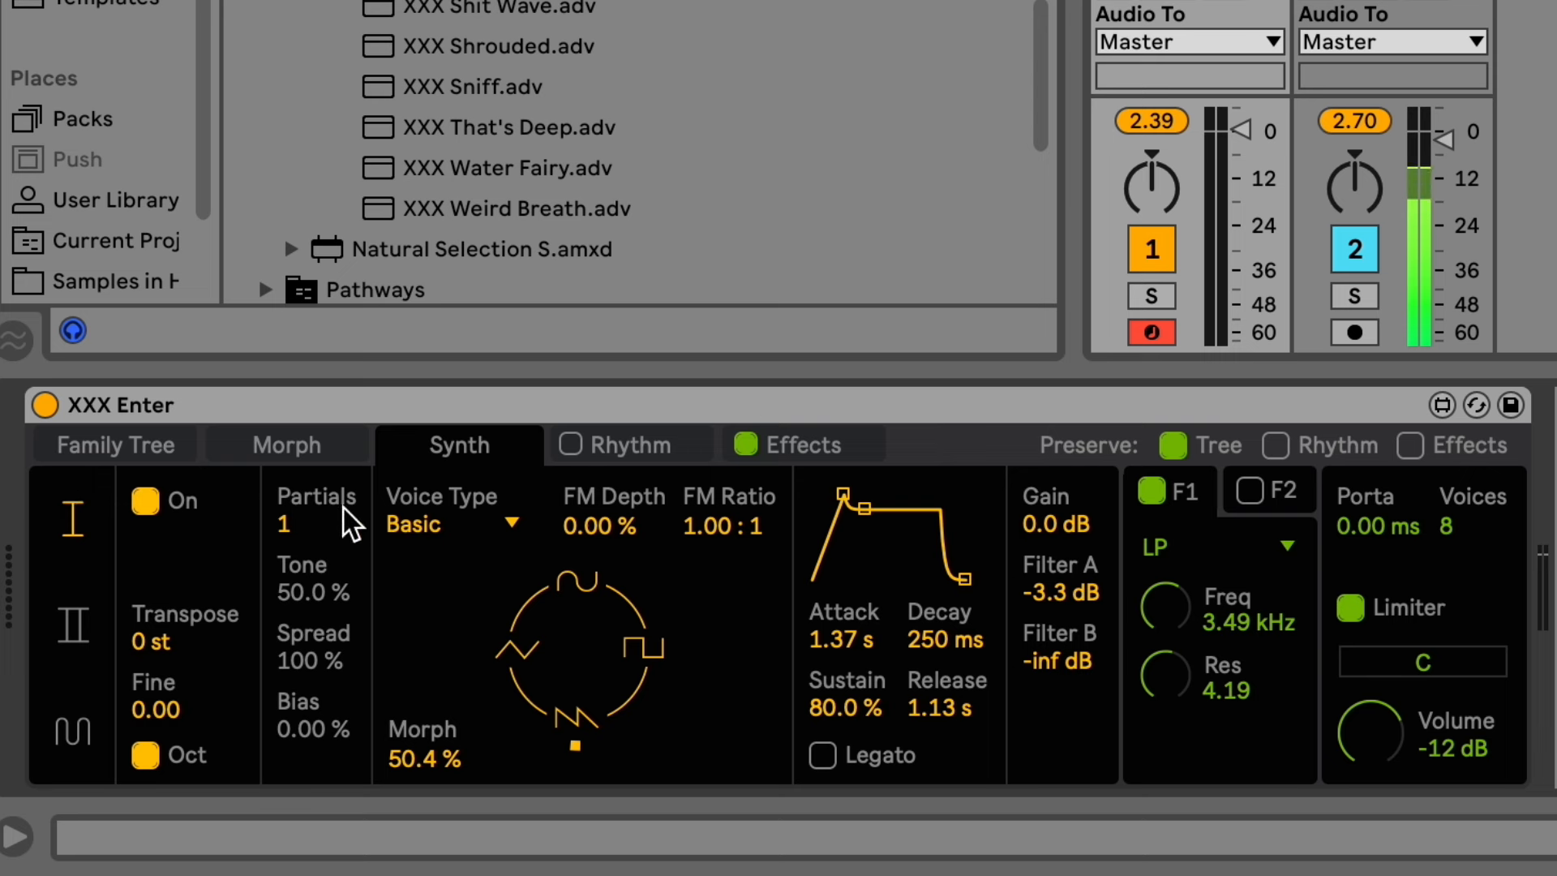
Turn off oscillator 2 and the Effects section, leaving oscillator 1's settings on view.
left_click(486, 520)
left_click(446, 525)
left_click(64, 614)
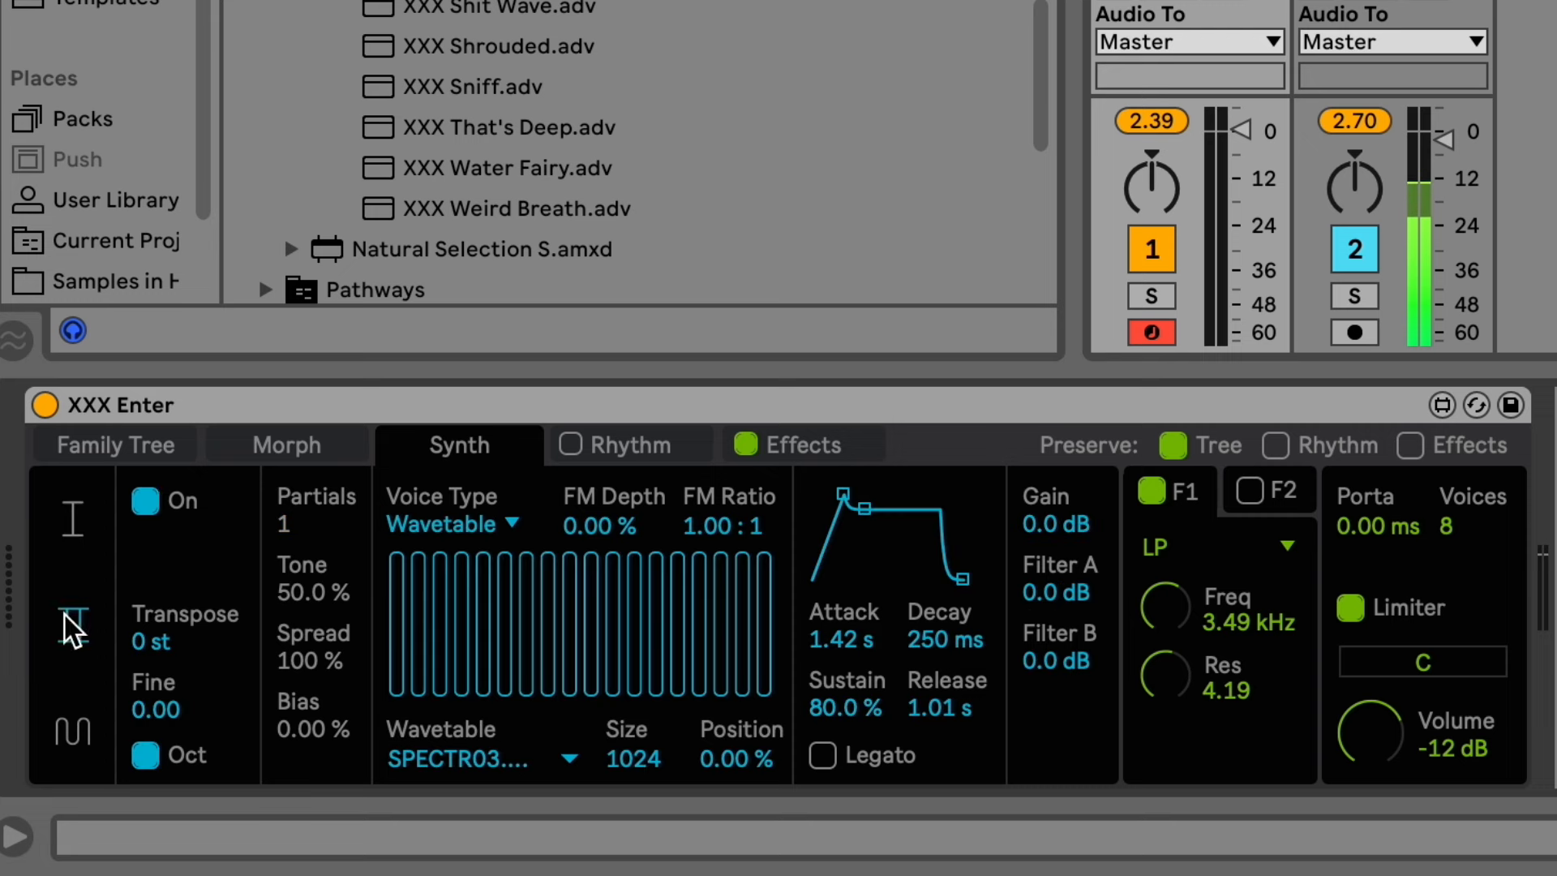
left_click(145, 498)
left_click(53, 528)
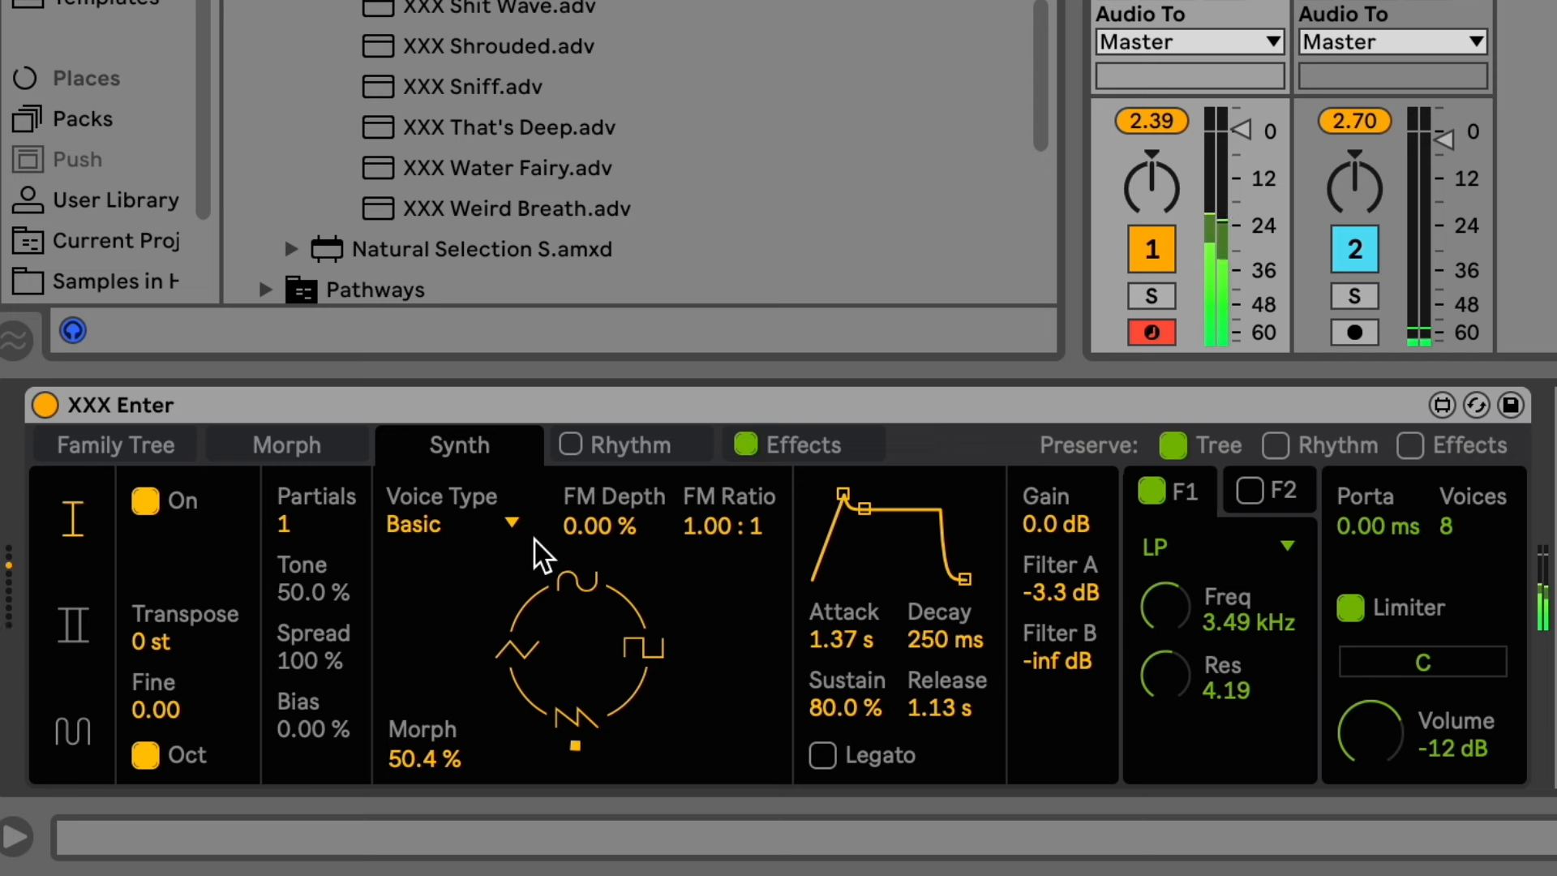
left_click(743, 443)
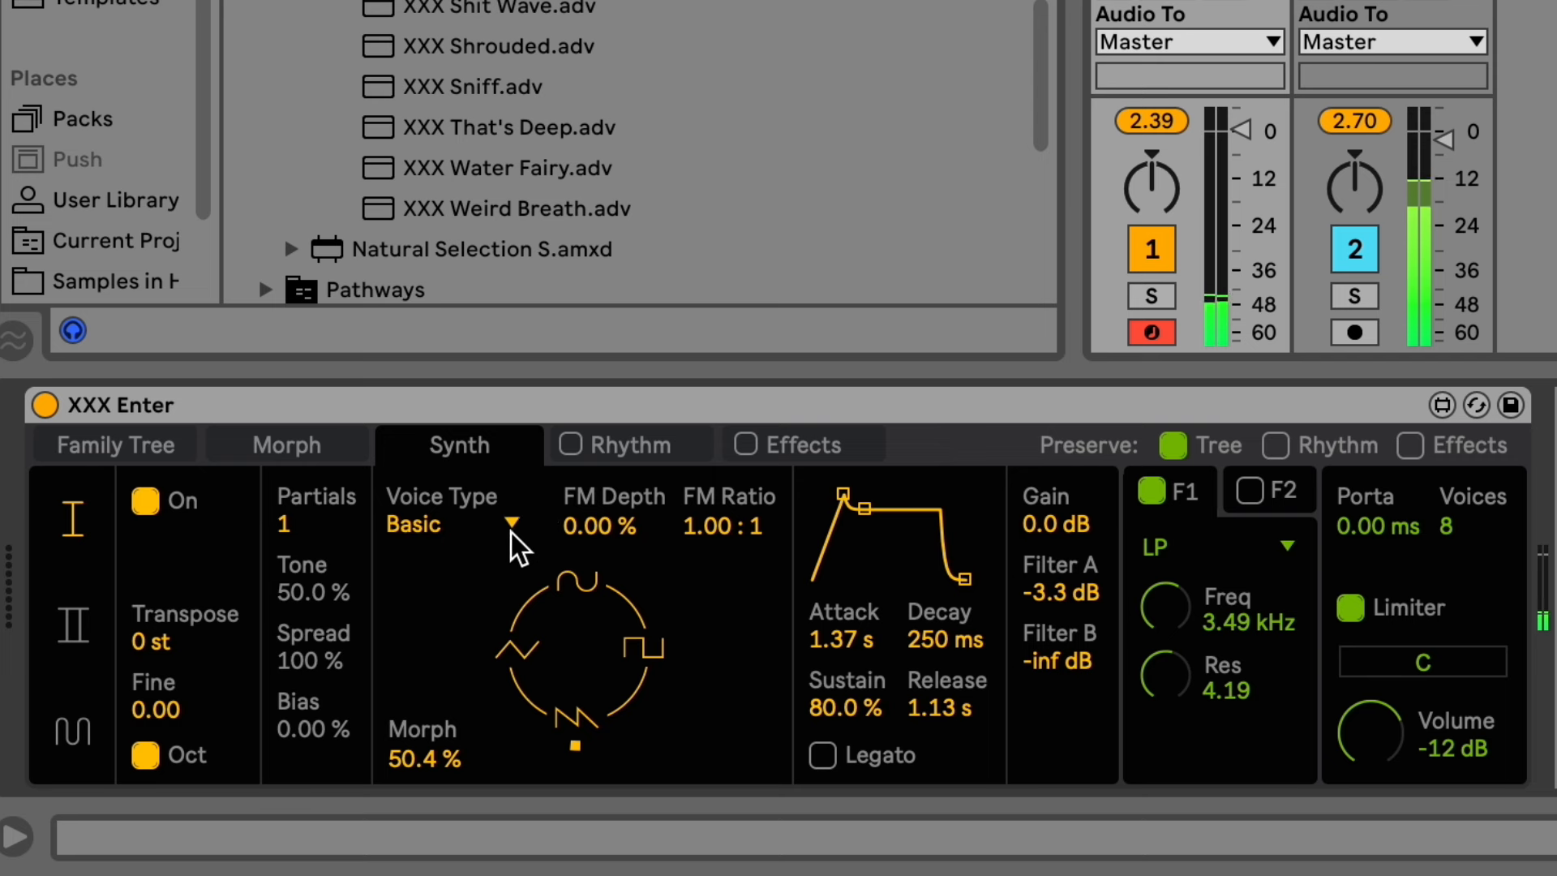
Sweep oscillator 1's Morph through the Basic waveforms, ending at 26.2 % near the square wave.
left_click_drag(576, 639, 578, 701)
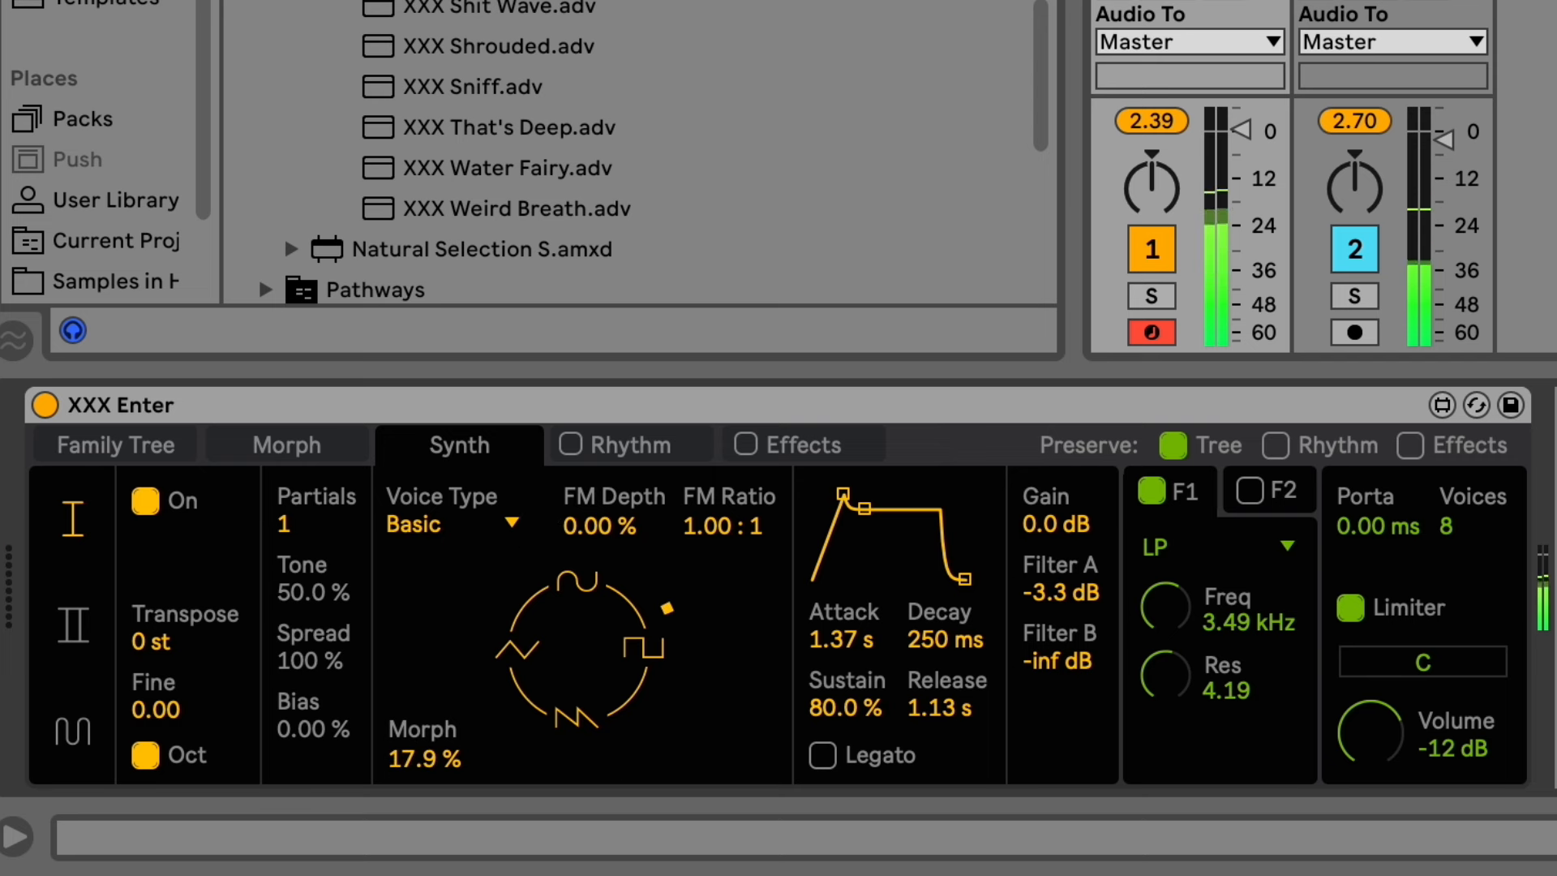
left_click_drag(560, 639, 605, 706)
mouse_move(426, 762)
left_mouse_down()
mouse_move(427, 733)
mouse_move(426, 789)
mouse_move(428, 772)
left_mouse_up()
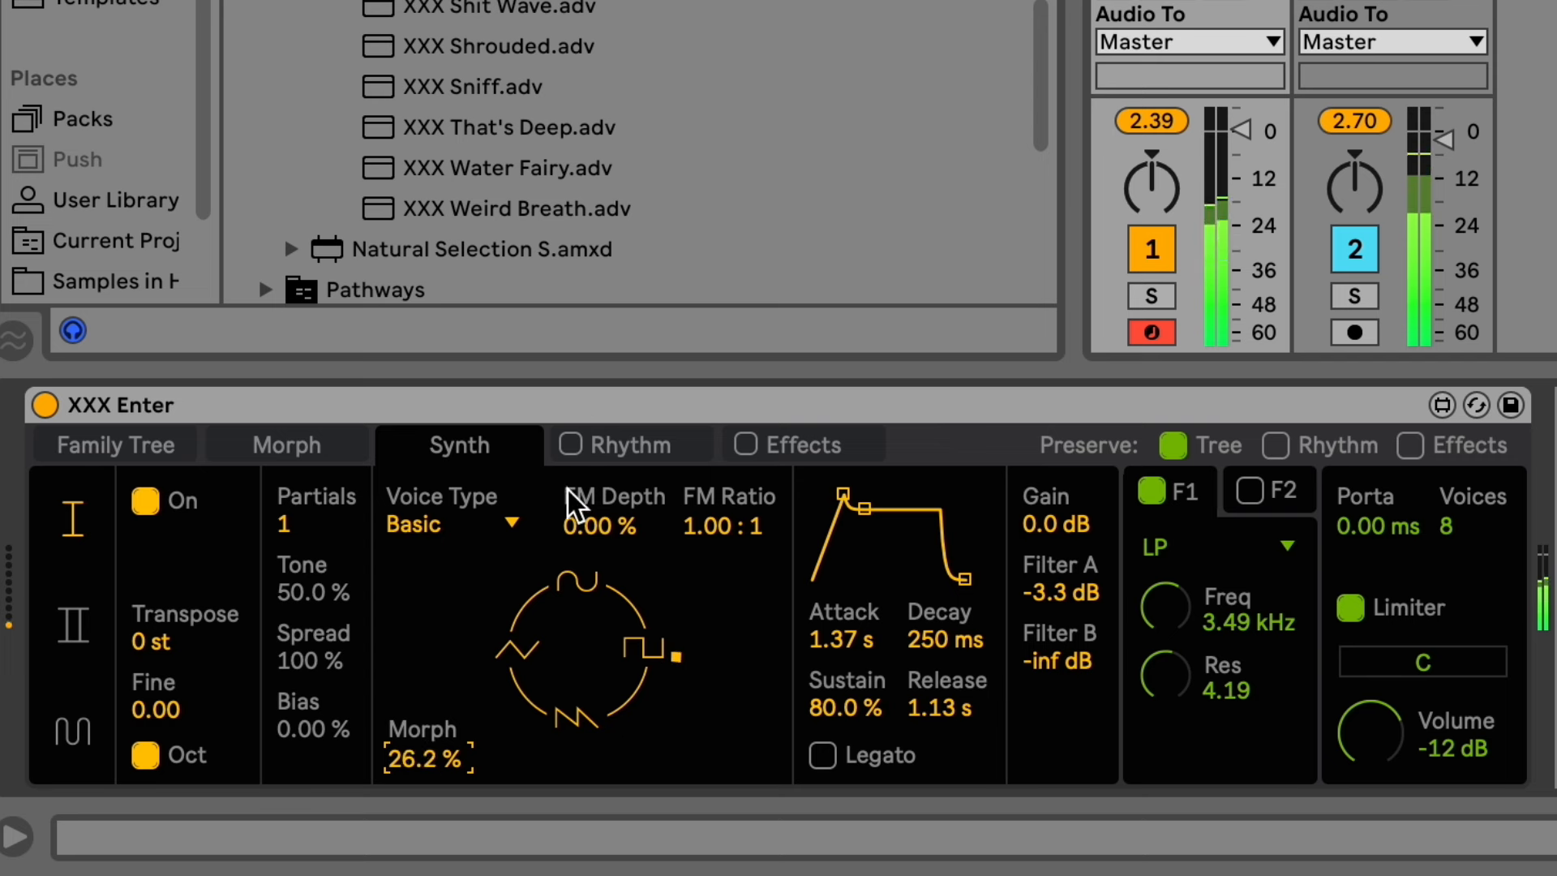
Change oscillator 1's voice type to Resonator and reshape its envelope to 0.00 ms Attack, 9.96 s Decay and 76.0 % Sustain.
left_click(456, 516)
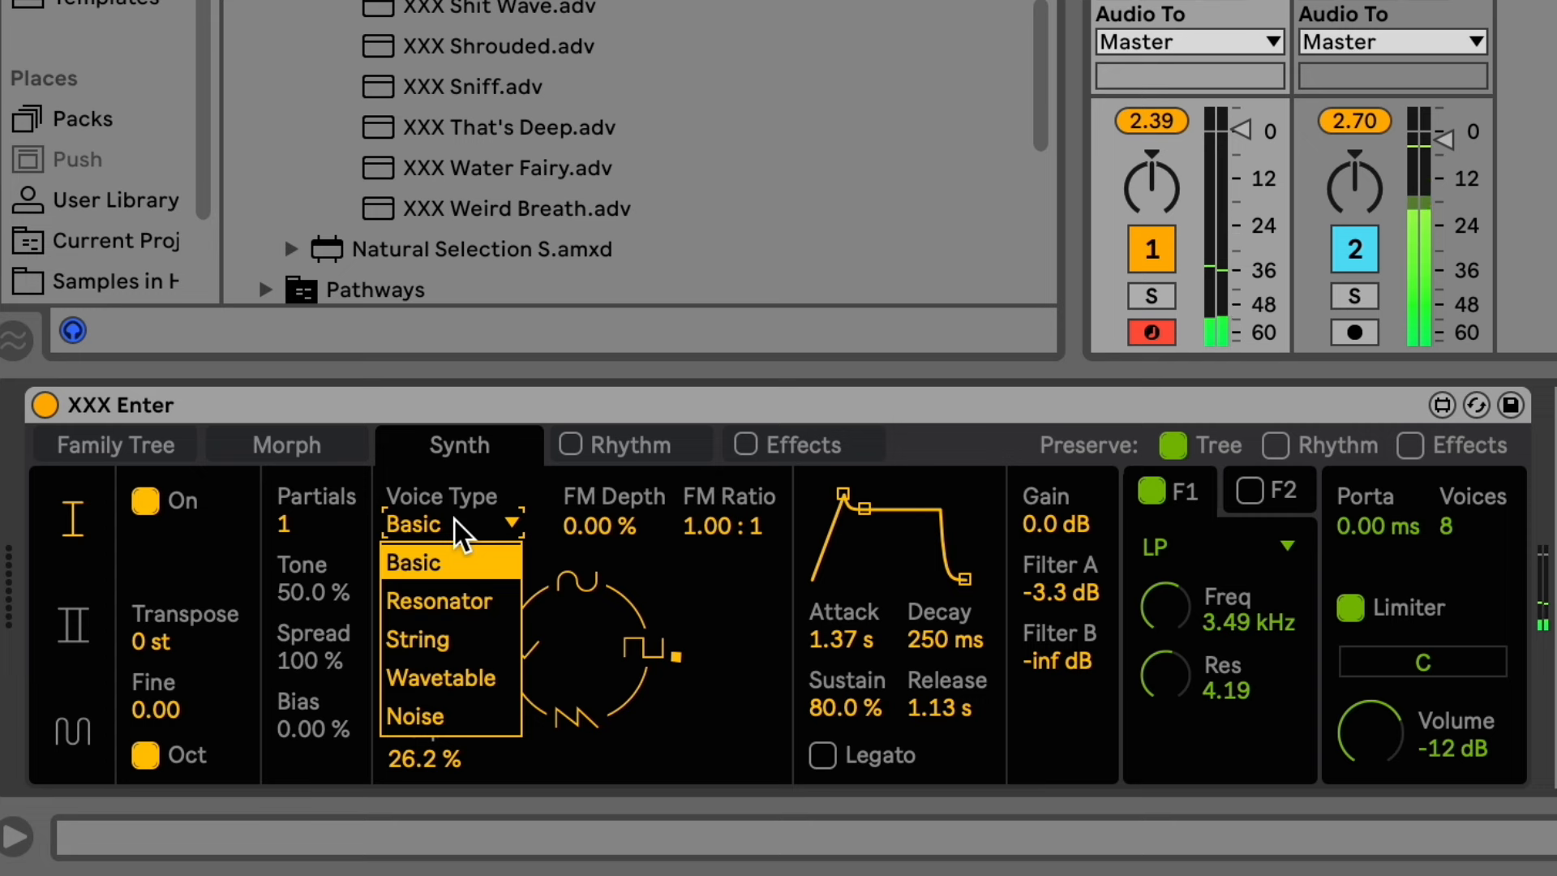
left_click(430, 604)
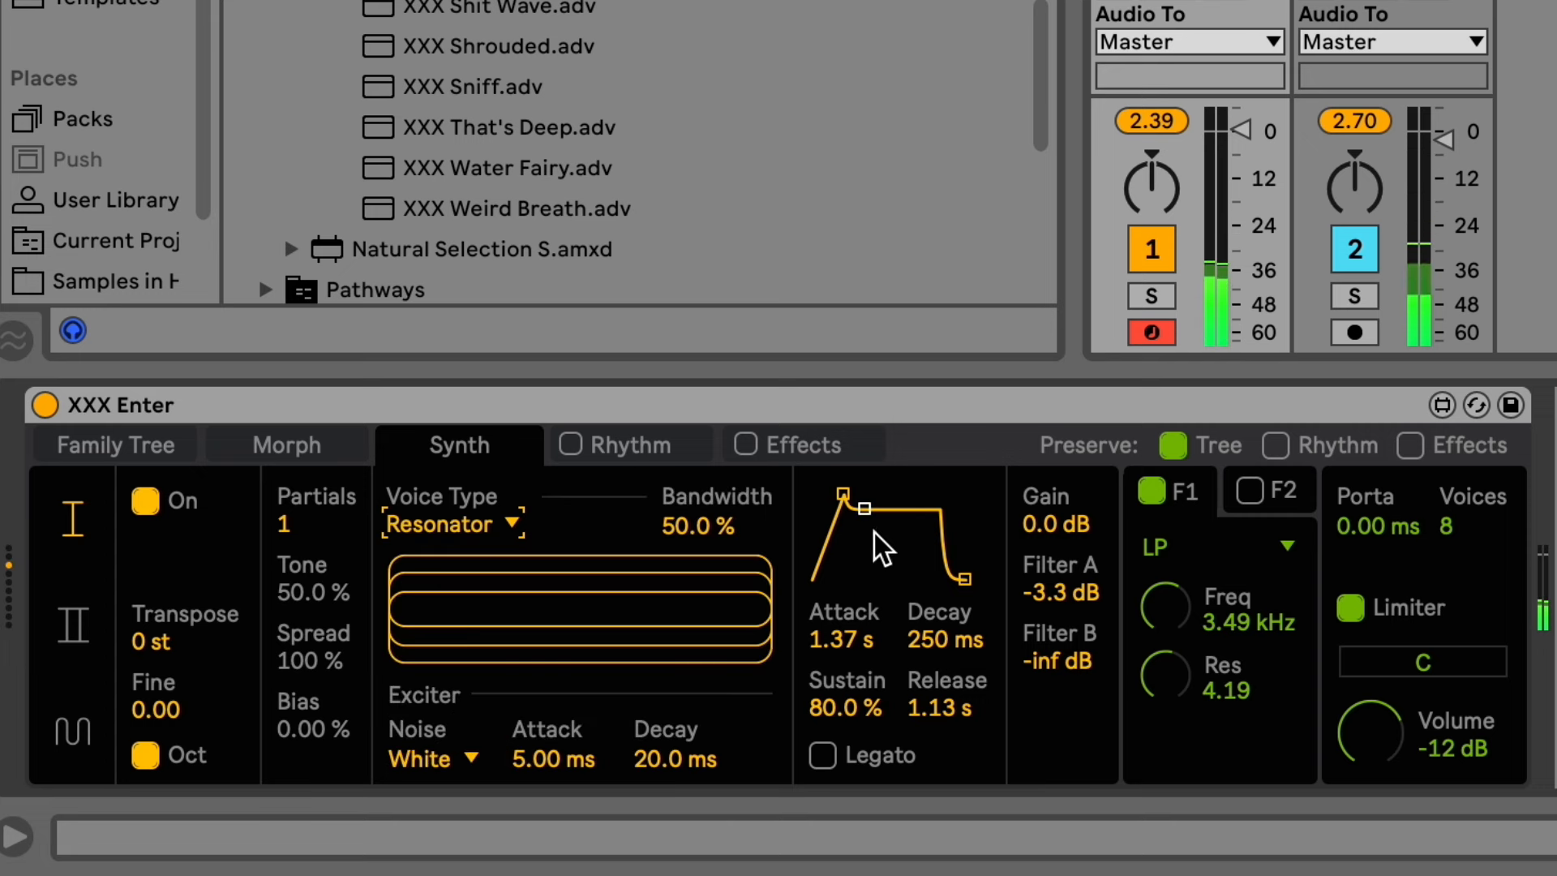
left_click_drag(865, 508, 812, 493)
Open filter F1 to 20.0 kHz with Res at 4.56 and raise the synth's Volume to -6.3 dB.
left_click_drag(1159, 581, 1159, 538)
left_click_drag(1164, 644, 1163, 641)
left_click_drag(1370, 729, 1371, 706)
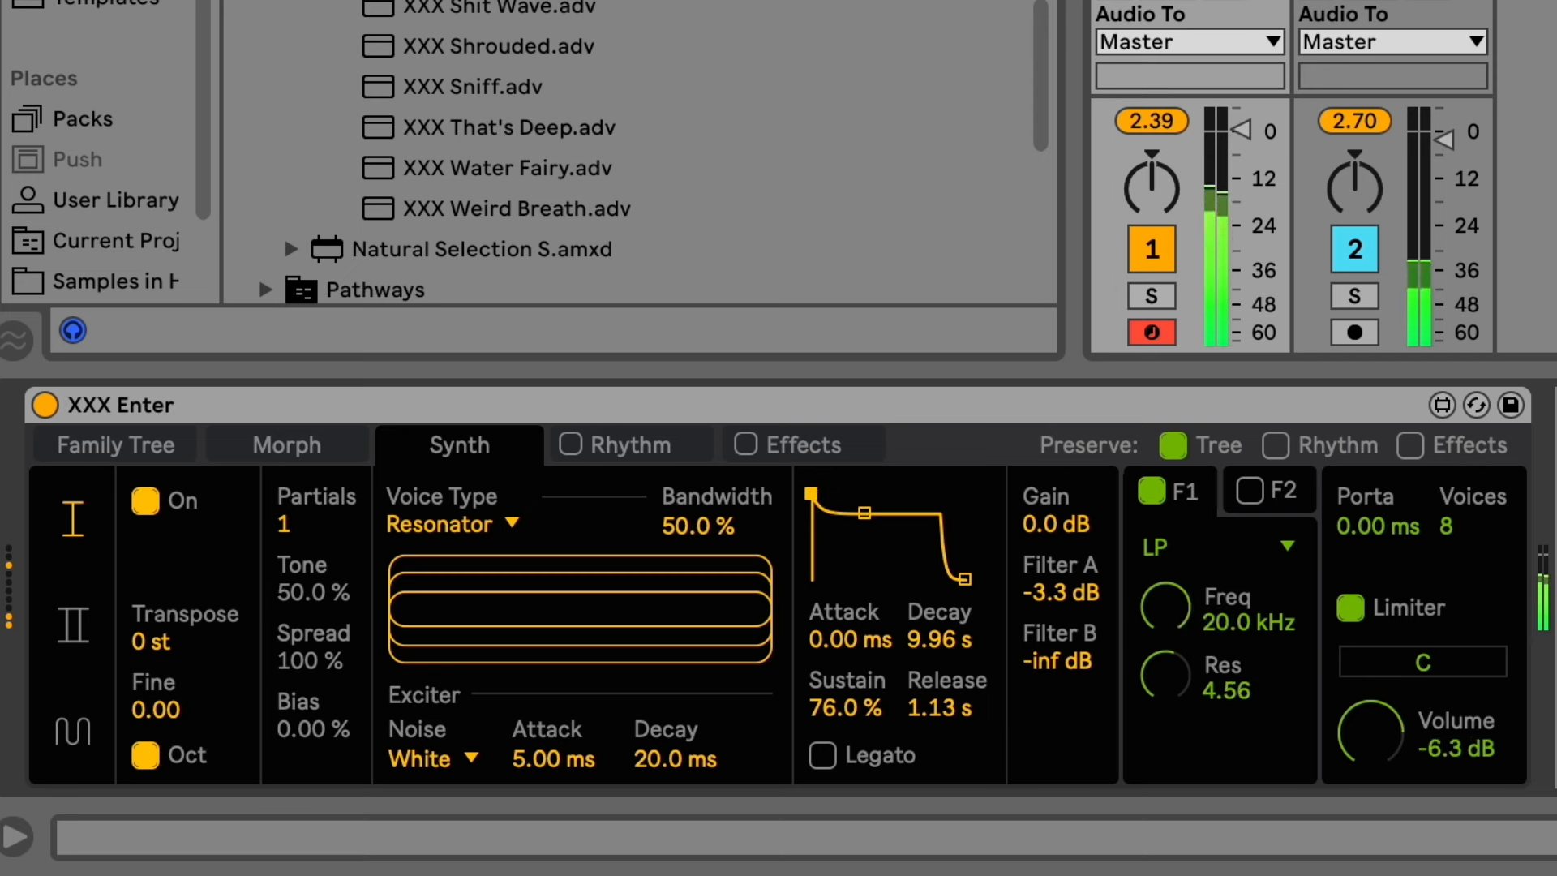
Try the String voice type on oscillator 1 and change it to Wavetable.
left_click(454, 519)
left_click(462, 641)
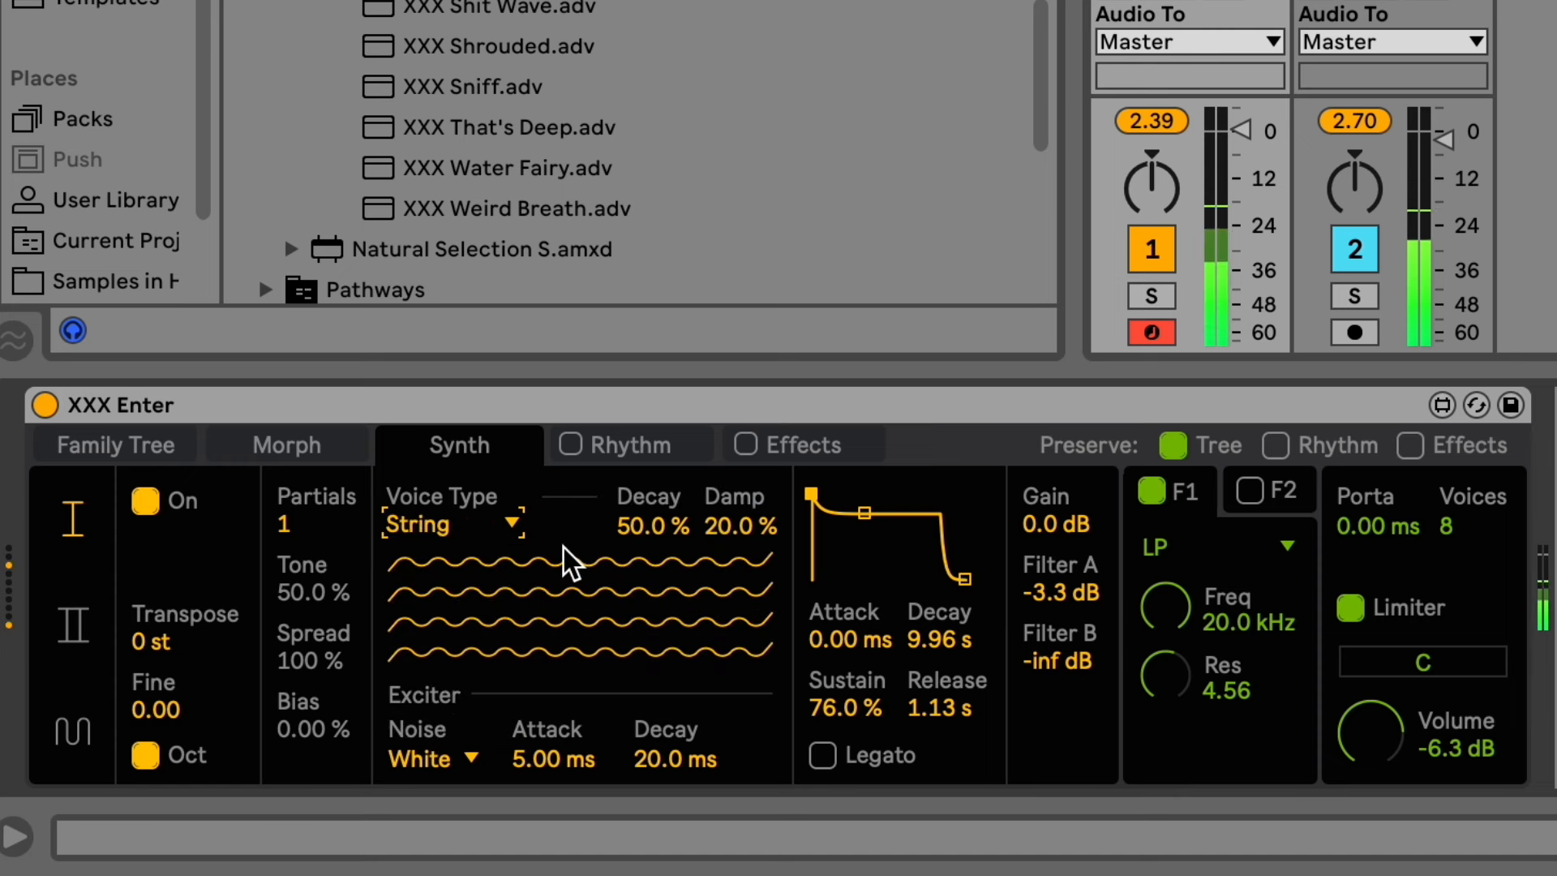
left_click(488, 528)
left_click(468, 675)
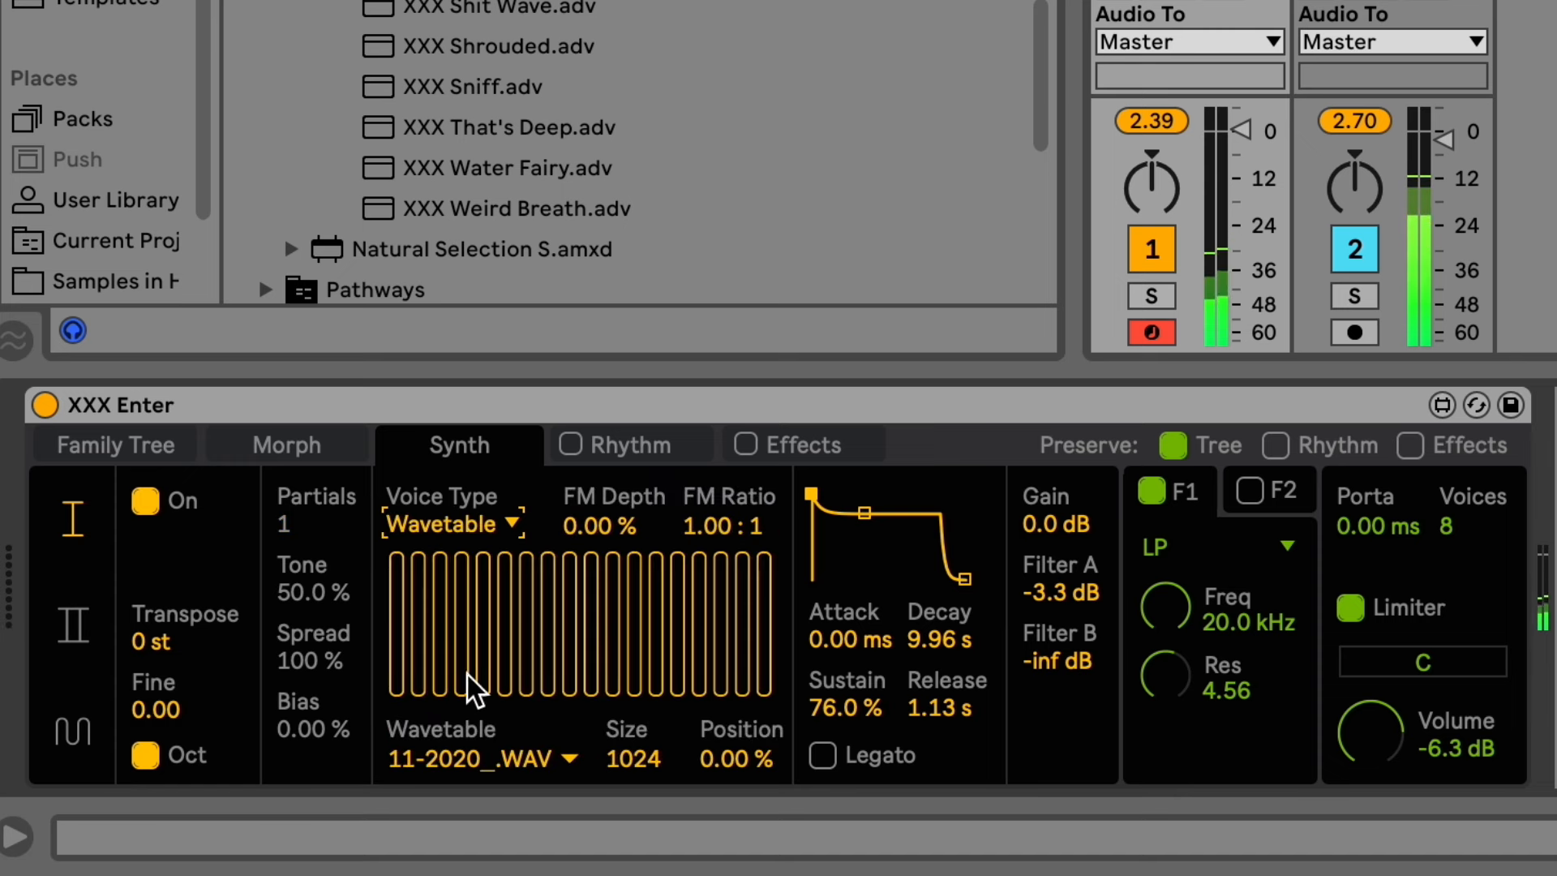
Load an ENSONIQ wavetable into oscillator 1 and set its Position to 40.9 %.
left_click(510, 760)
left_click(603, 356)
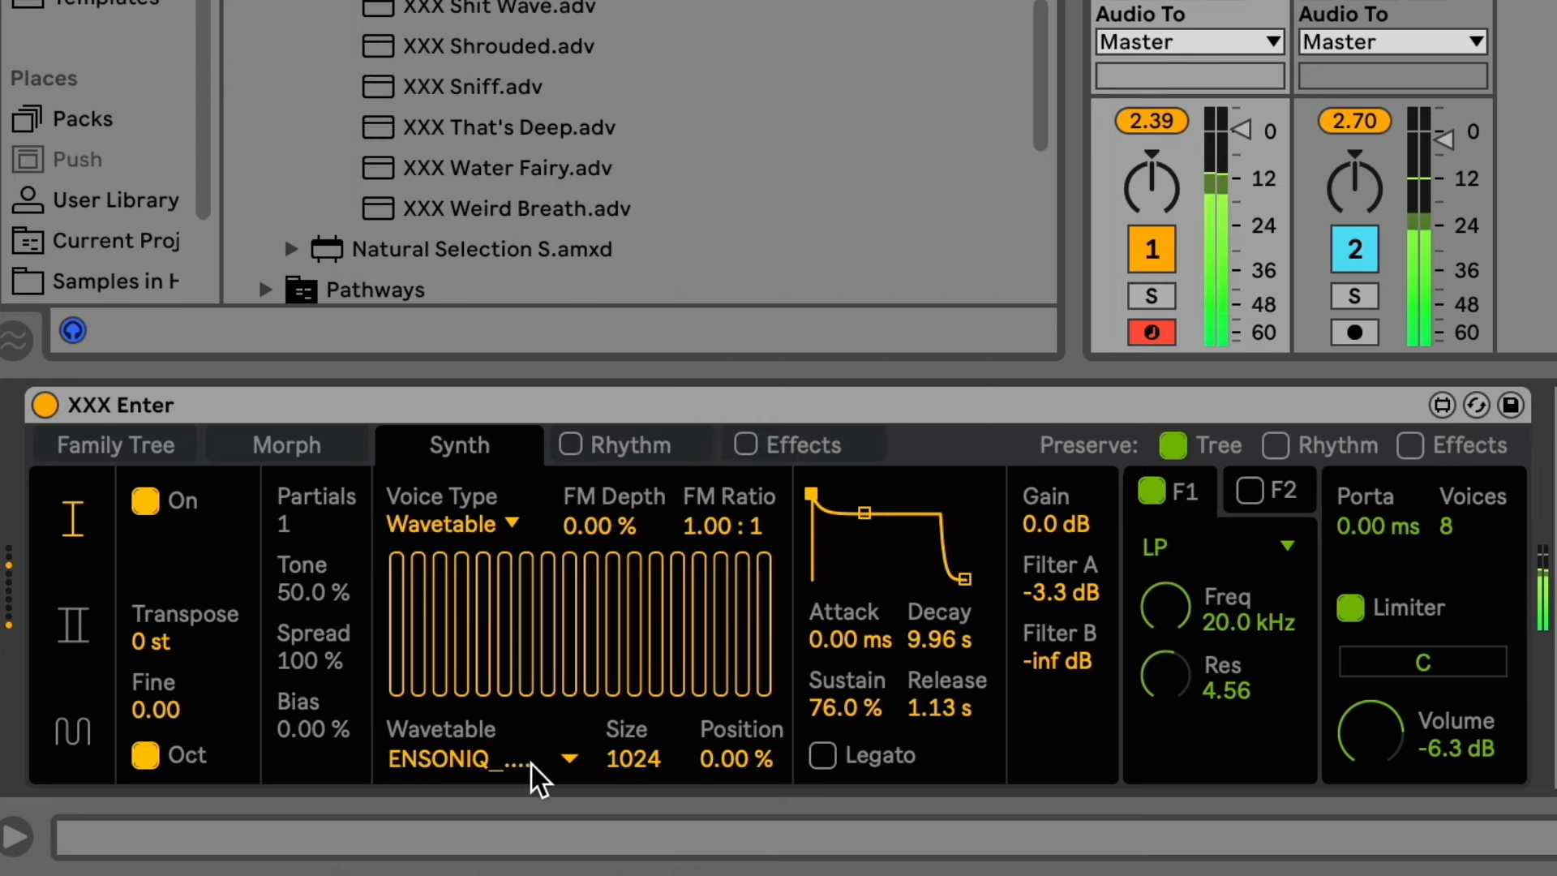
mouse_move(750, 766)
left_mouse_down()
mouse_move(751, 739)
mouse_move(750, 764)
left_mouse_up()
Try the Noise voice type on oscillator 1 and return it to Basic.
left_click(475, 526)
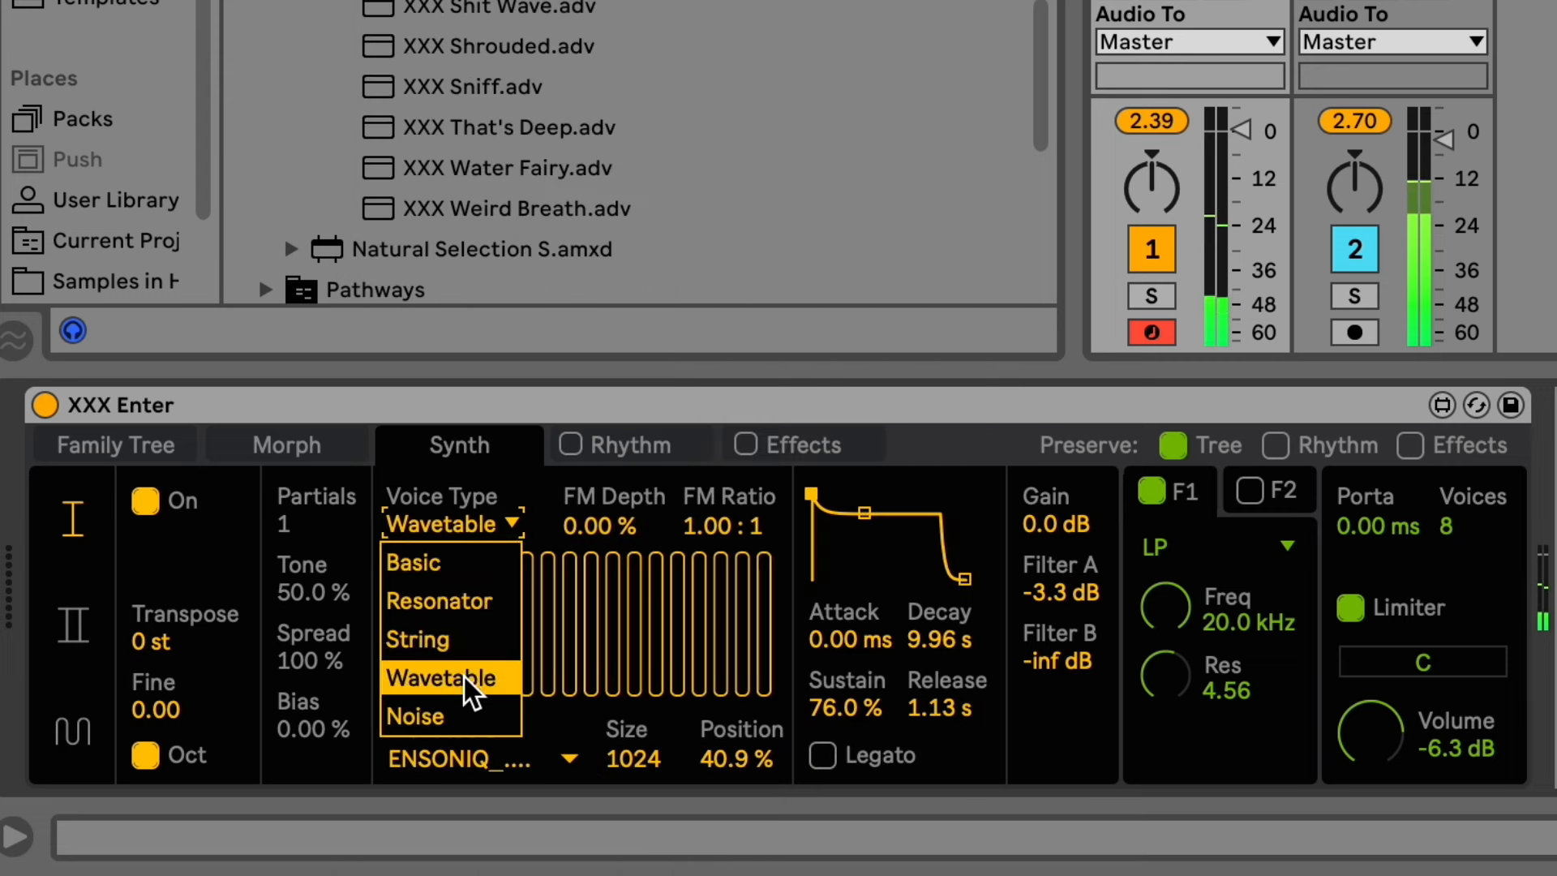
left_click(438, 717)
left_click(474, 534)
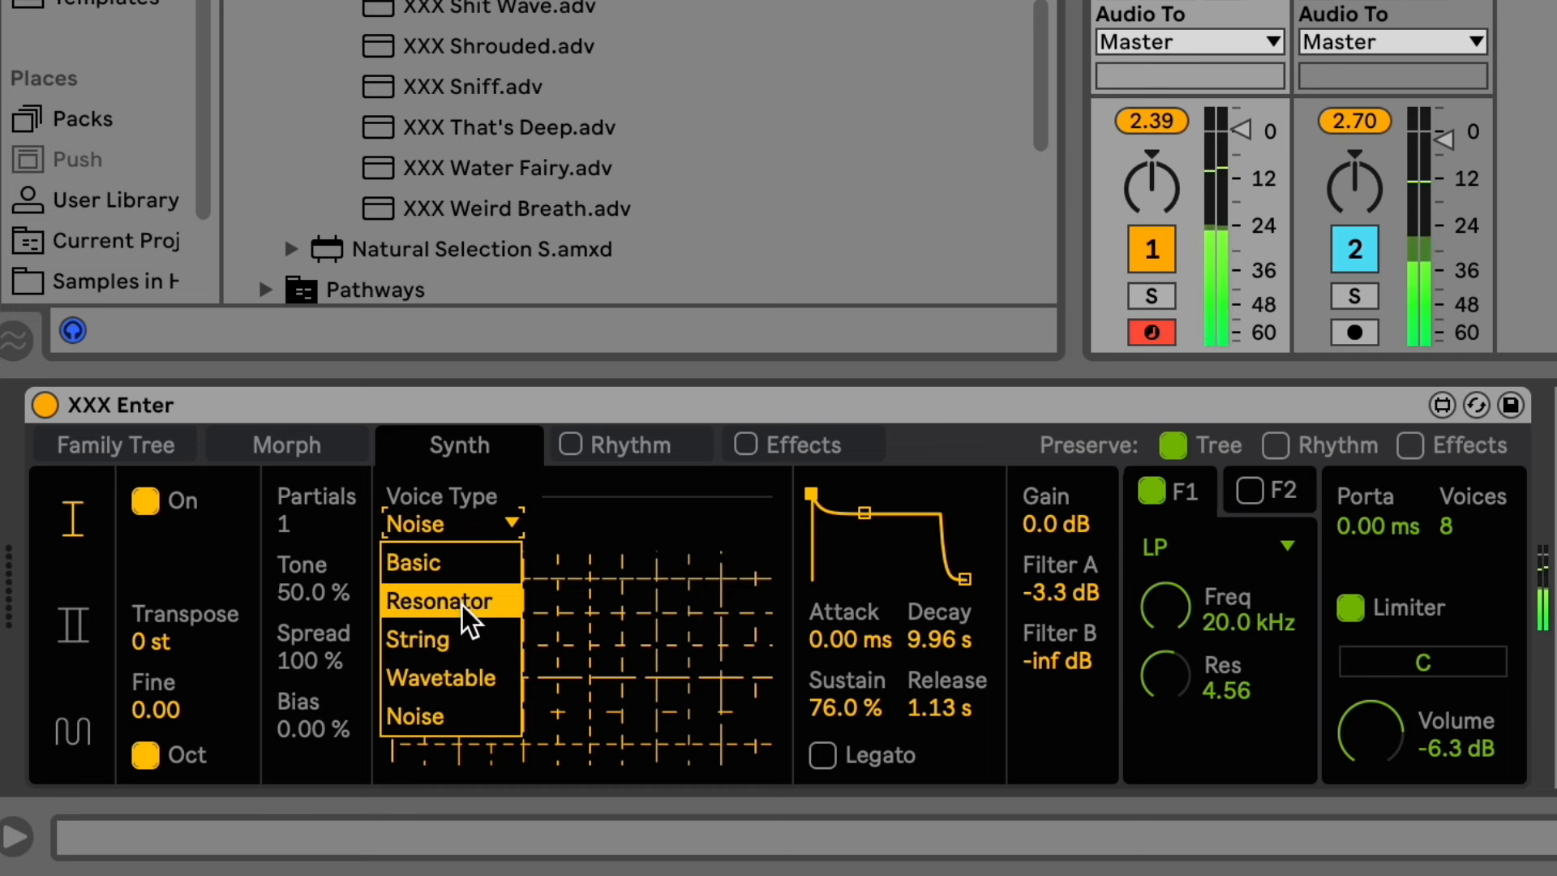
left_click(462, 558)
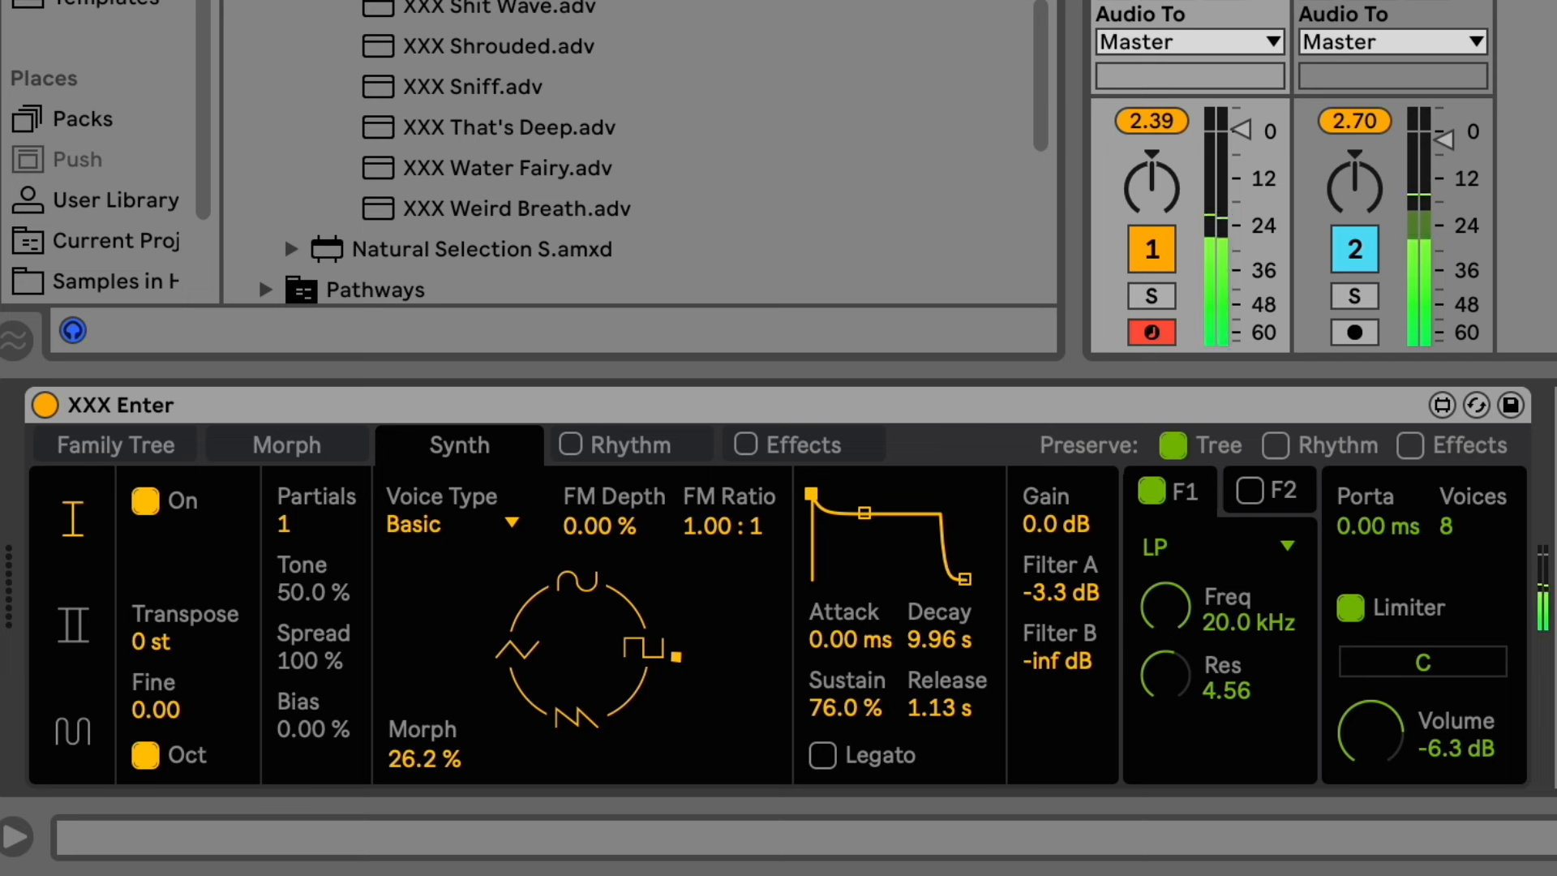
Reset oscillator 1's Morph to 0.00 % and try frequency modulation with FM Depth at 89.0 % and FM Ratio at 1.00 : 1.
left_click(441, 745)
key("Delete")
left_click_drag(601, 526, 602, 453)
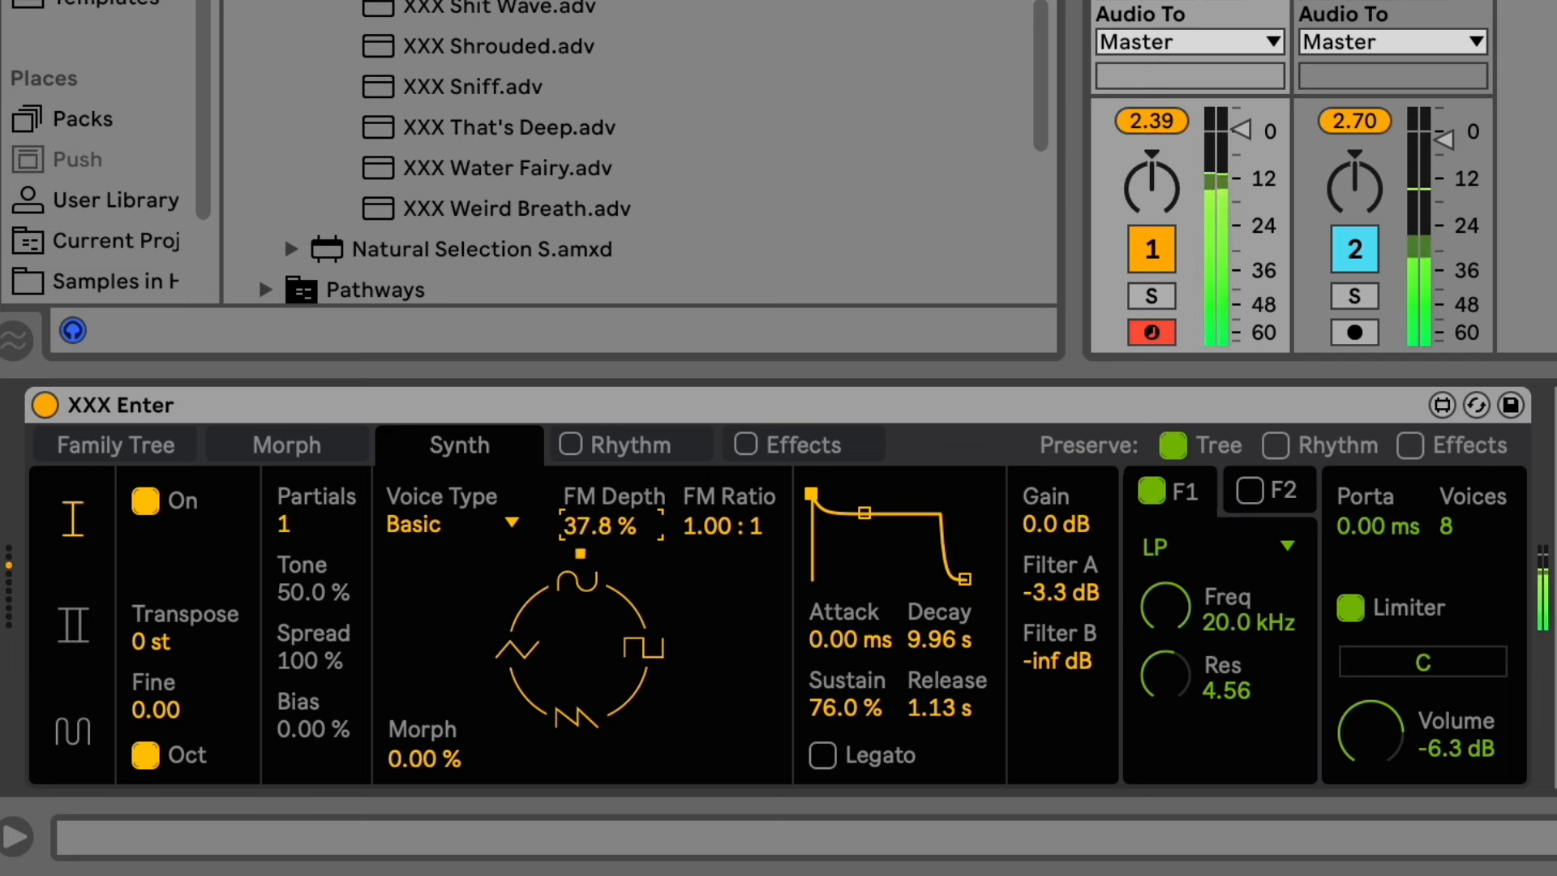
left_click_drag(604, 534, 605, 564)
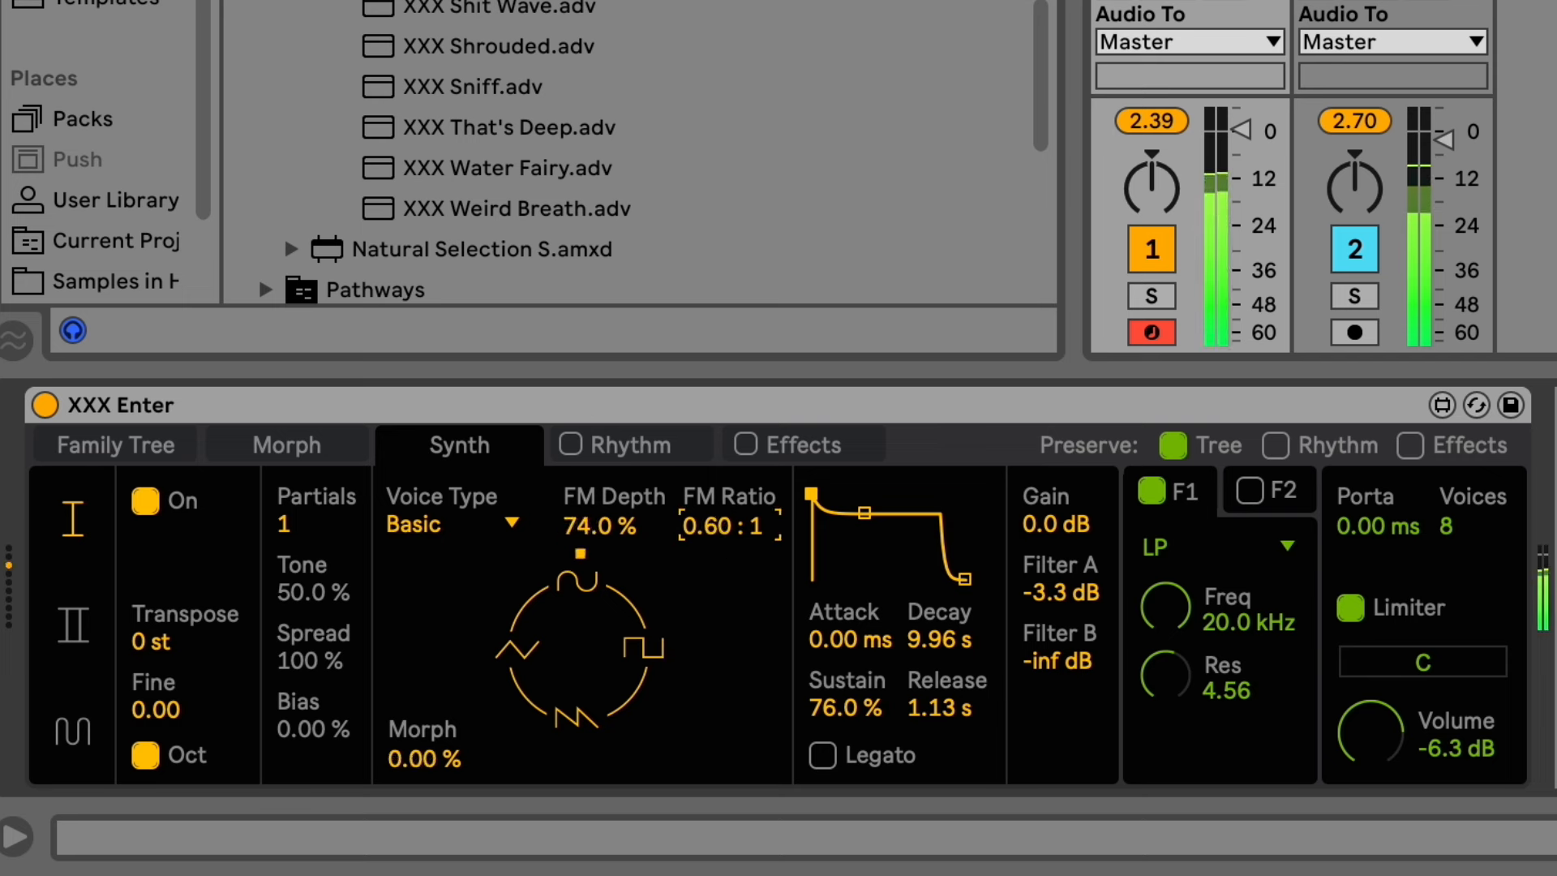
left_click_drag(734, 529, 734, 495)
key("Delete")
mouse_move(606, 525)
left_mouse_down()
mouse_move(606, 486)
mouse_move(605, 521)
left_mouse_up()
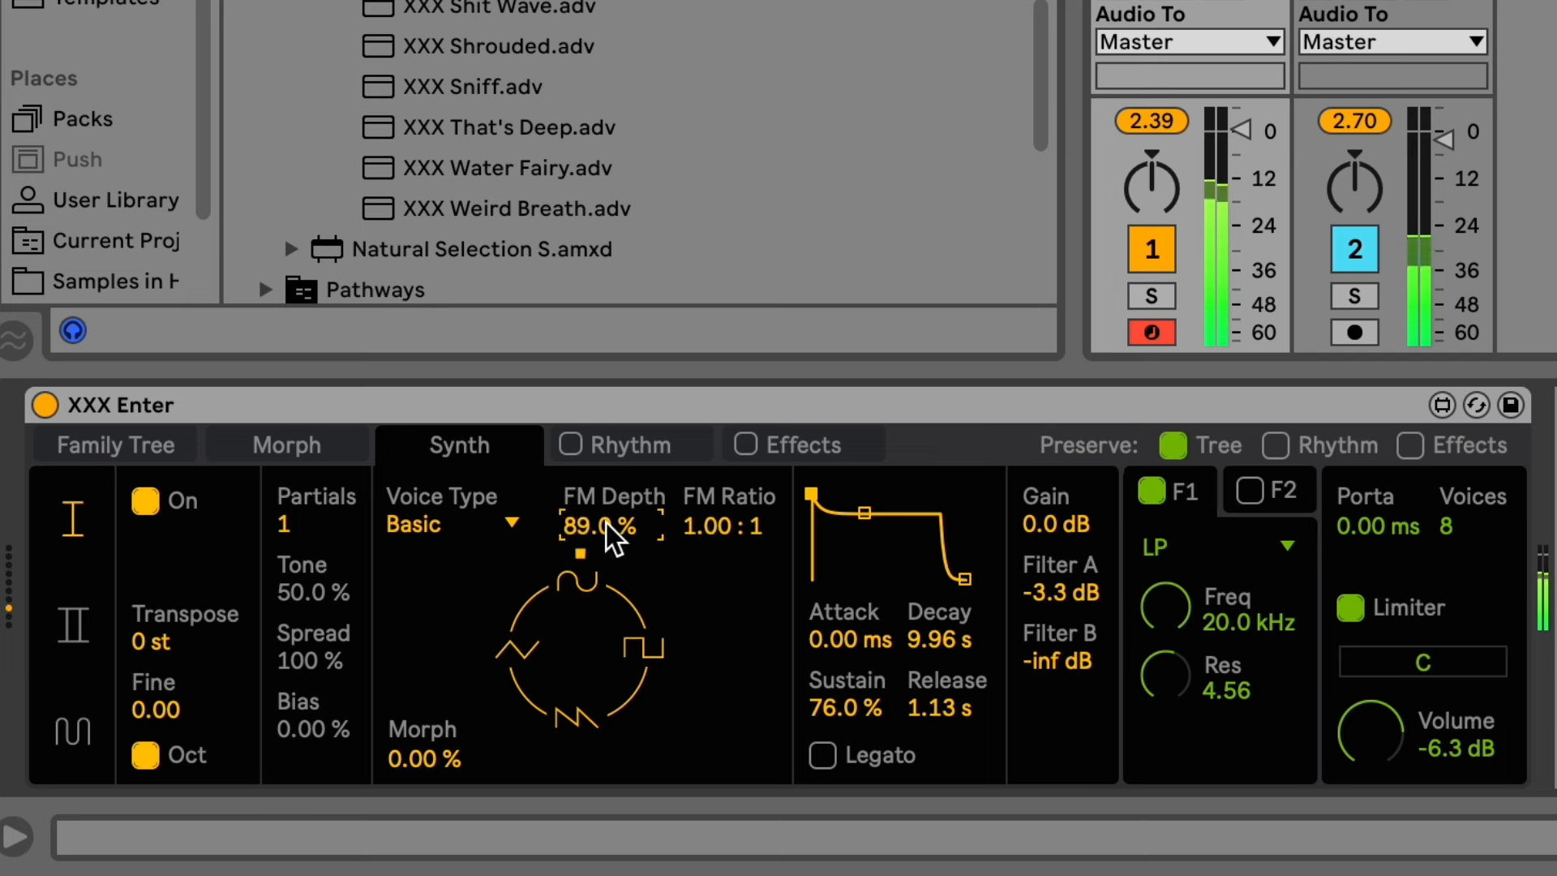
Change oscillator 1's voice type to Wavetable and set FM Depth to 72.4 %.
left_click(438, 511)
left_click(669, 527)
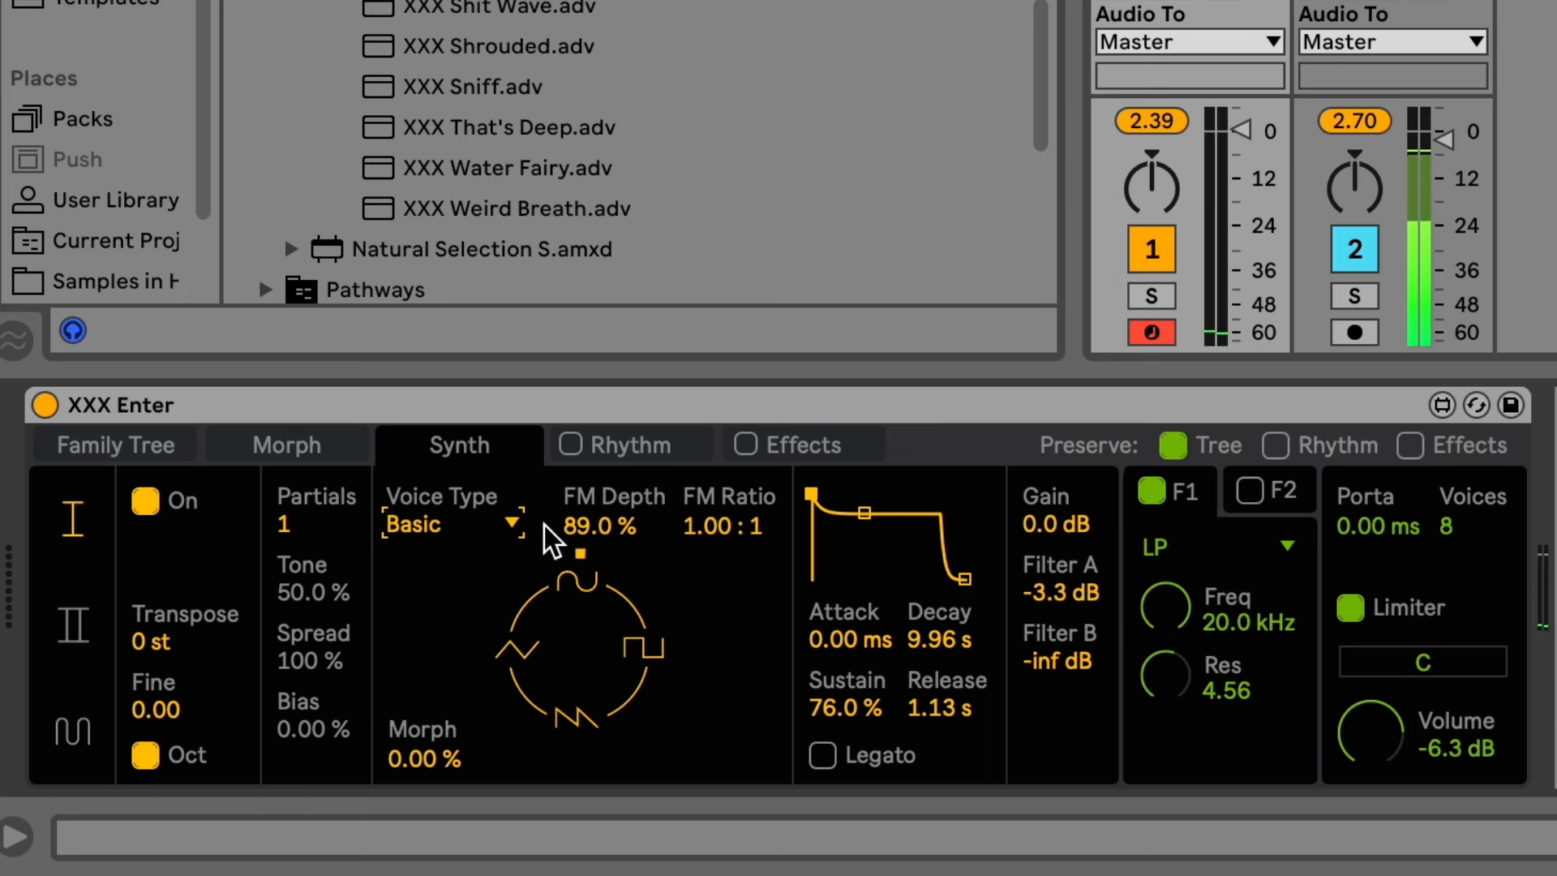
left_click(461, 517)
left_click(458, 679)
left_click_drag(587, 543, 573, 475)
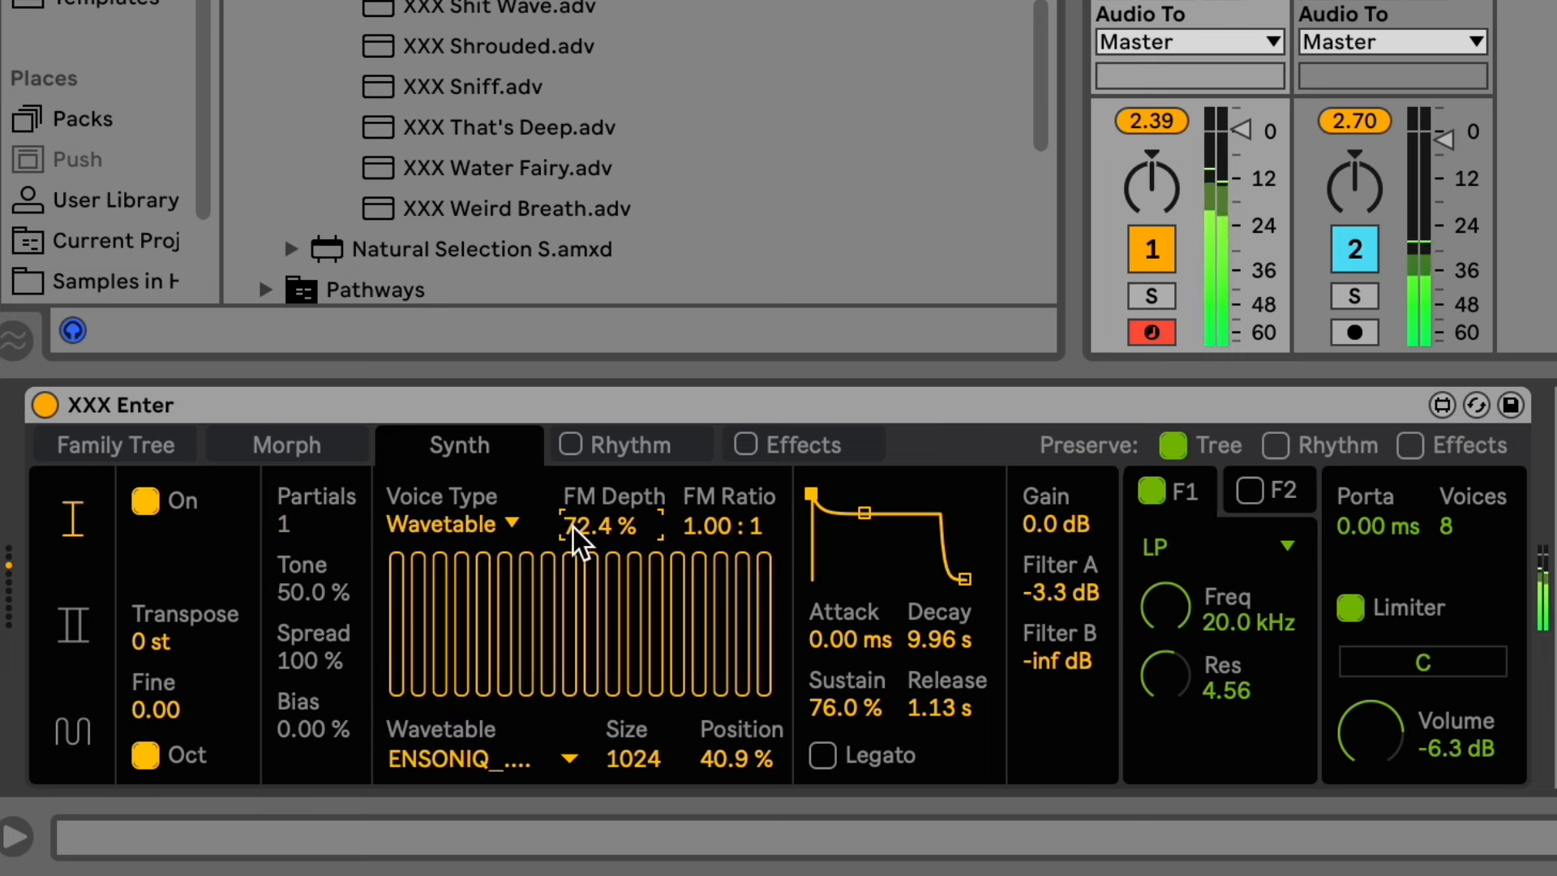
Change oscillator 1 to Resonator with Bandwidth at 39.8 % and the White noise exciter's Attack at 217 ms.
left_click(493, 520)
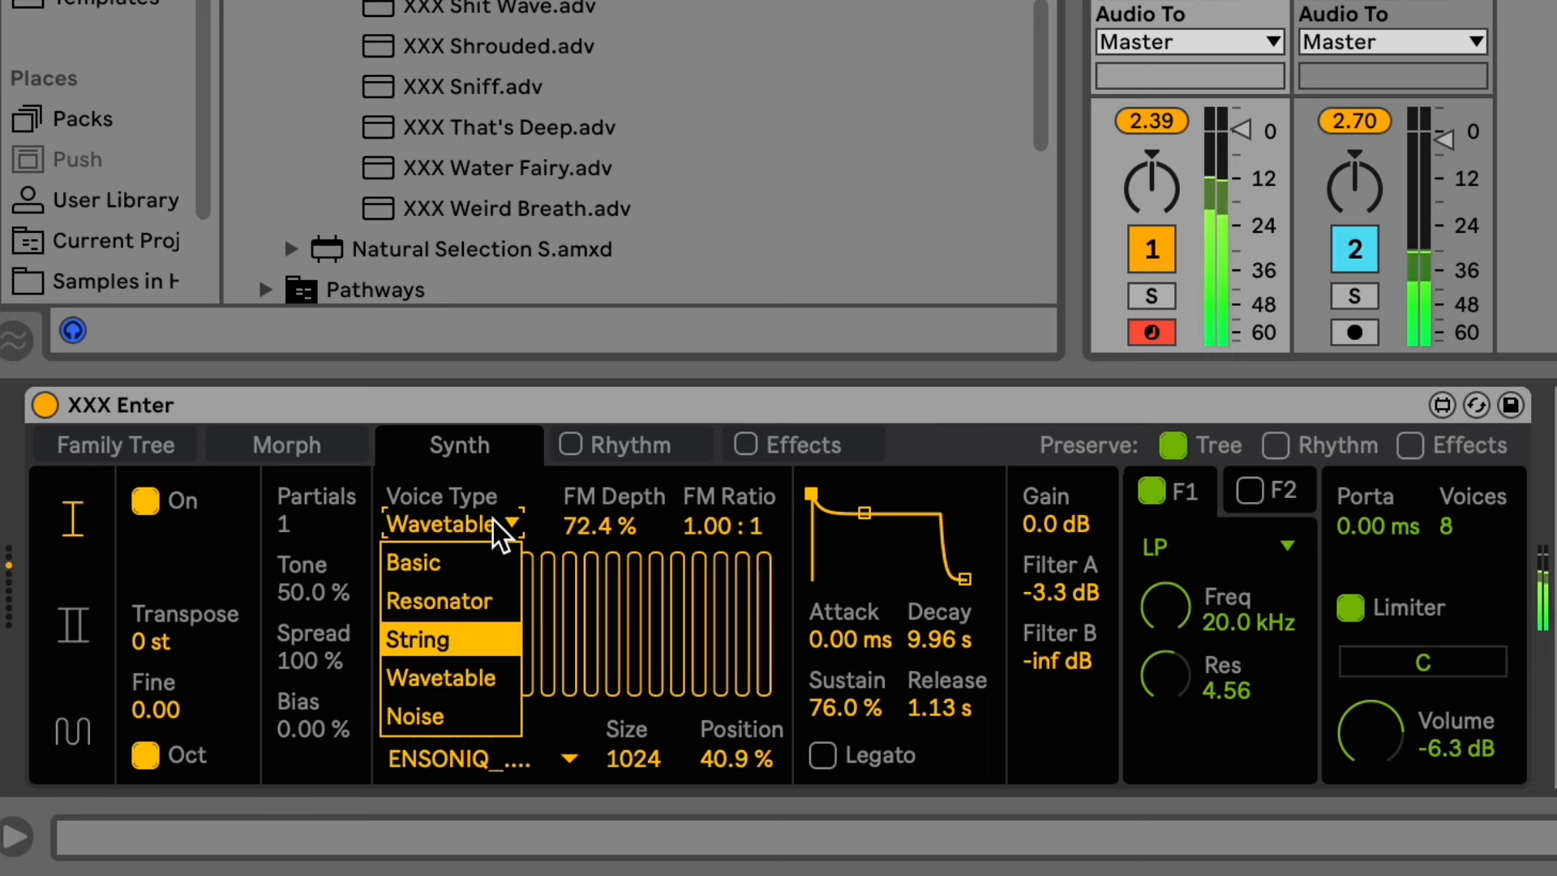
left_click(453, 608)
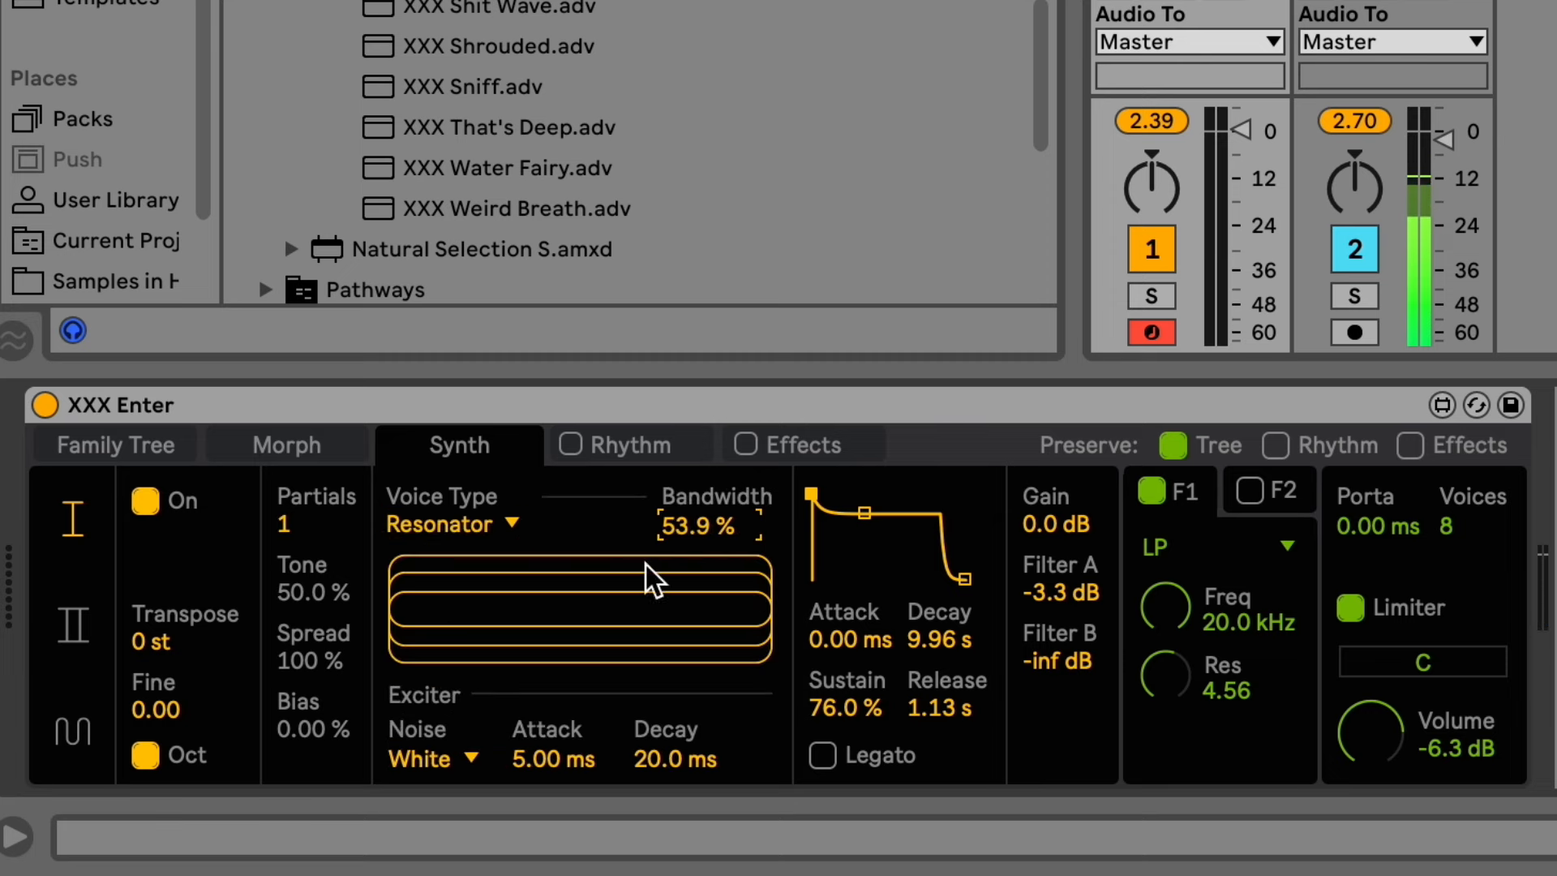
mouse_move(595, 757)
left_mouse_down()
mouse_move(595, 681)
mouse_move(592, 760)
left_mouse_up()
left_click(674, 757)
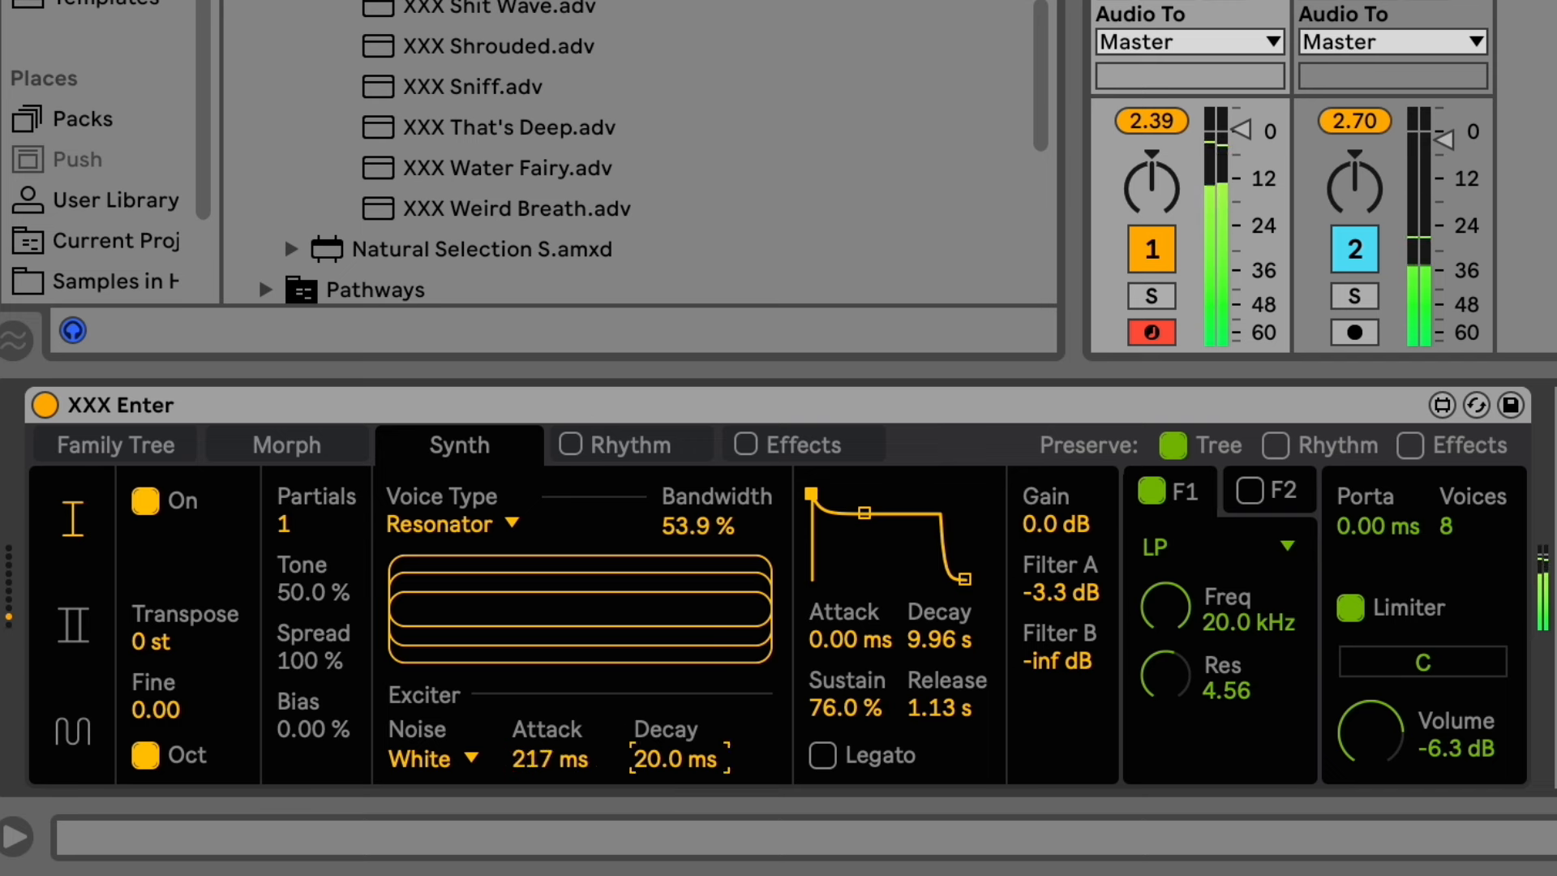
left_click(470, 761)
left_click(453, 763)
mouse_move(700, 526)
left_mouse_down()
mouse_move(707, 414)
mouse_move(704, 518)
left_mouse_up()
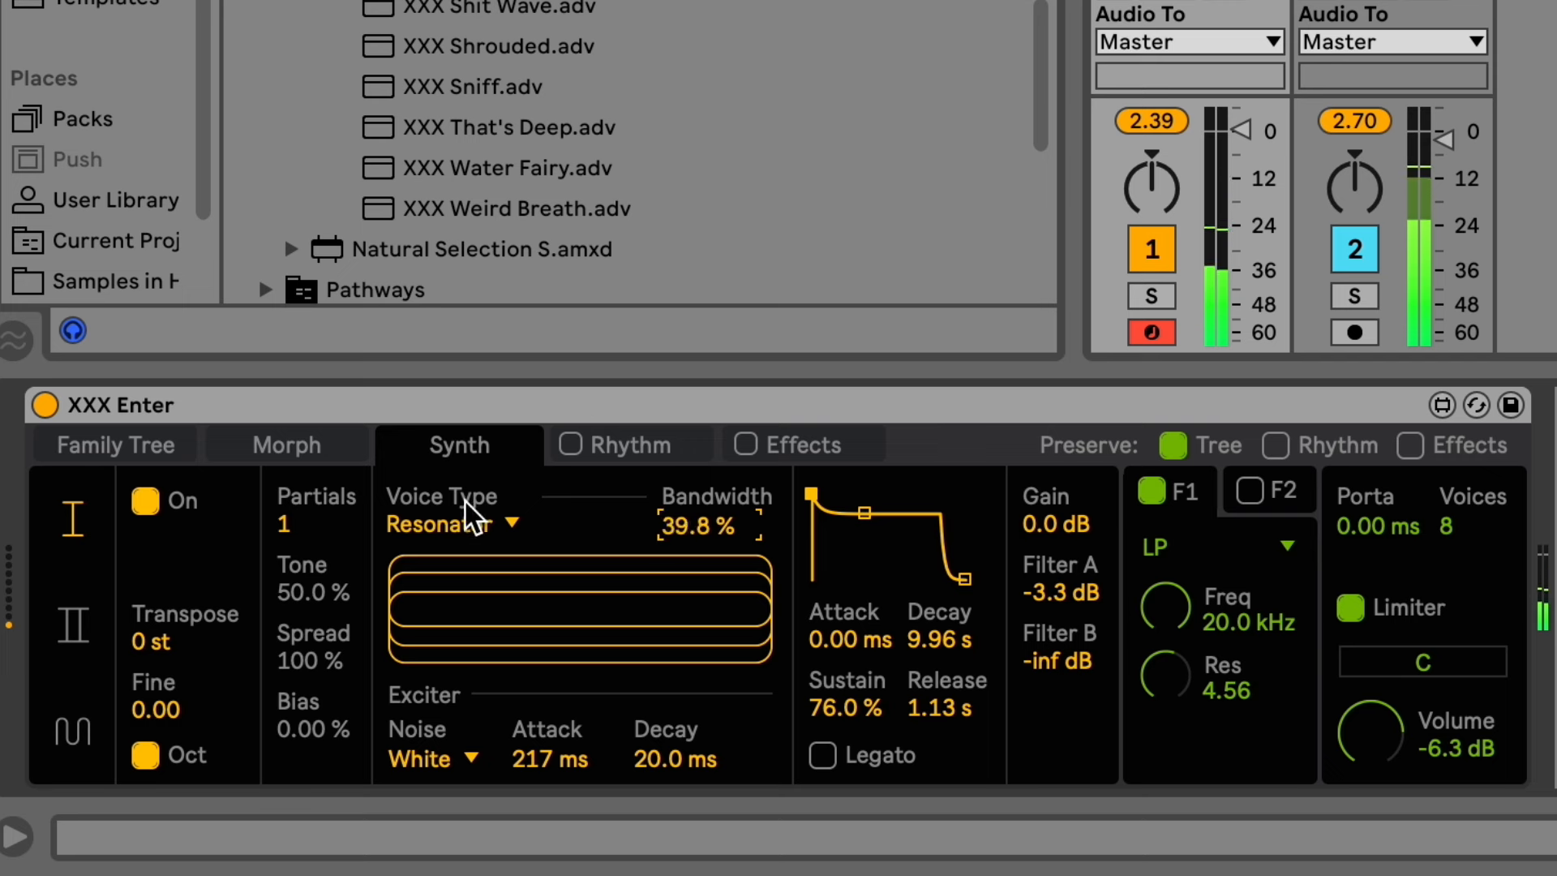
Change oscillator 1 to String with Decay at 98.0 %, Damp at 65.4 % and exciter Attack at 5.00 ms.
left_click(490, 531)
left_click(438, 644)
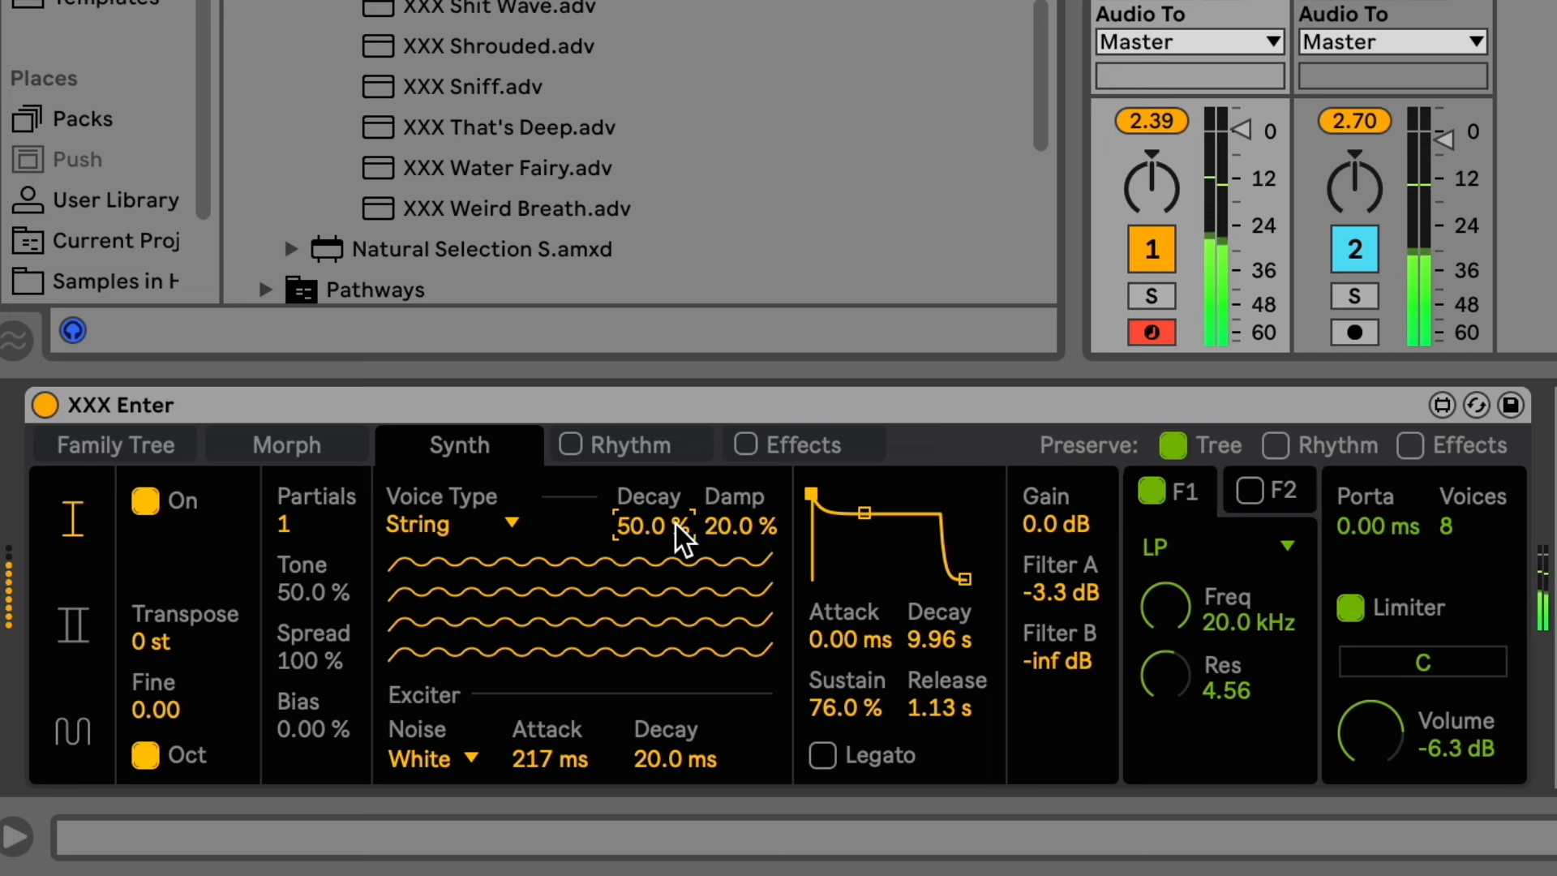
left_click_drag(675, 525, 675, 458)
left_click_drag(721, 527, 714, 649)
left_click_drag(740, 526, 740, 470)
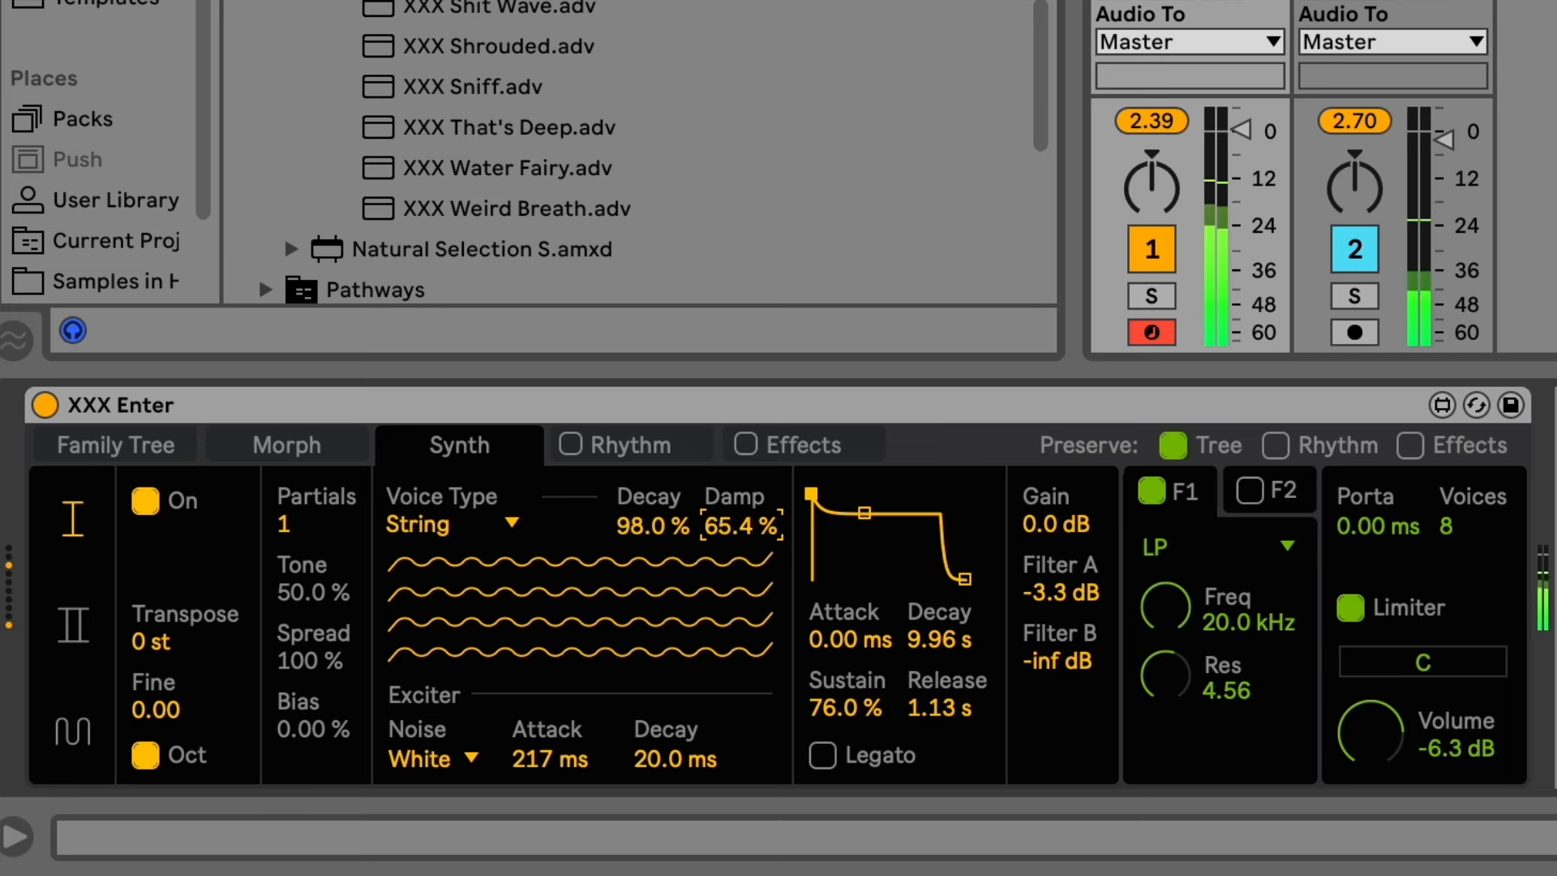
left_click(550, 759)
left_click_drag(551, 759, 550, 812)
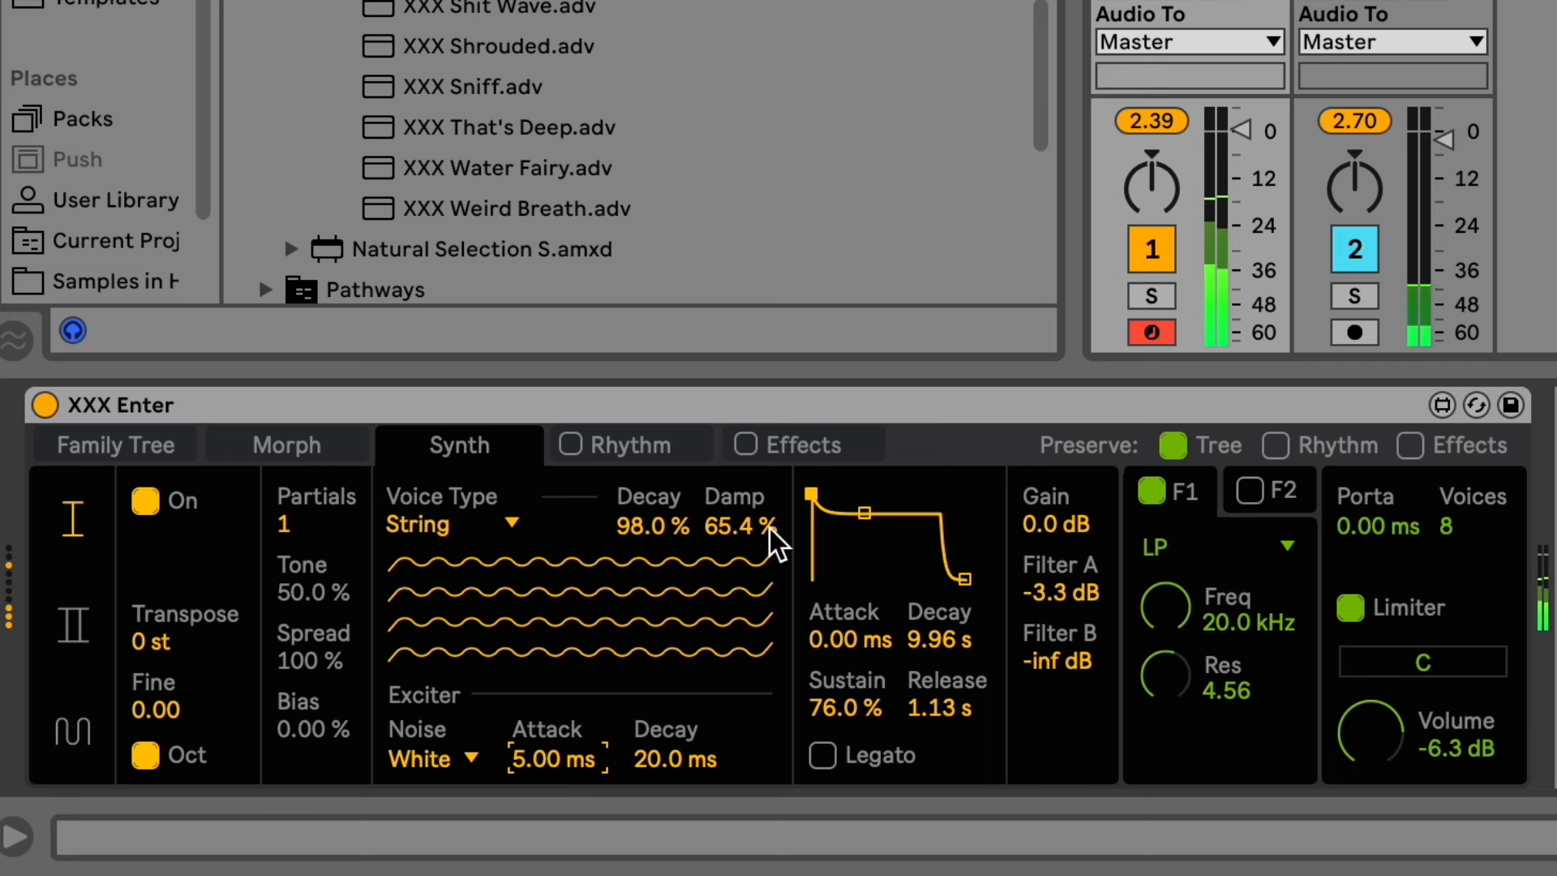
Return oscillator 1's voice type to Basic and set FM Depth to 0.00 %.
left_click(502, 512)
left_click(439, 563)
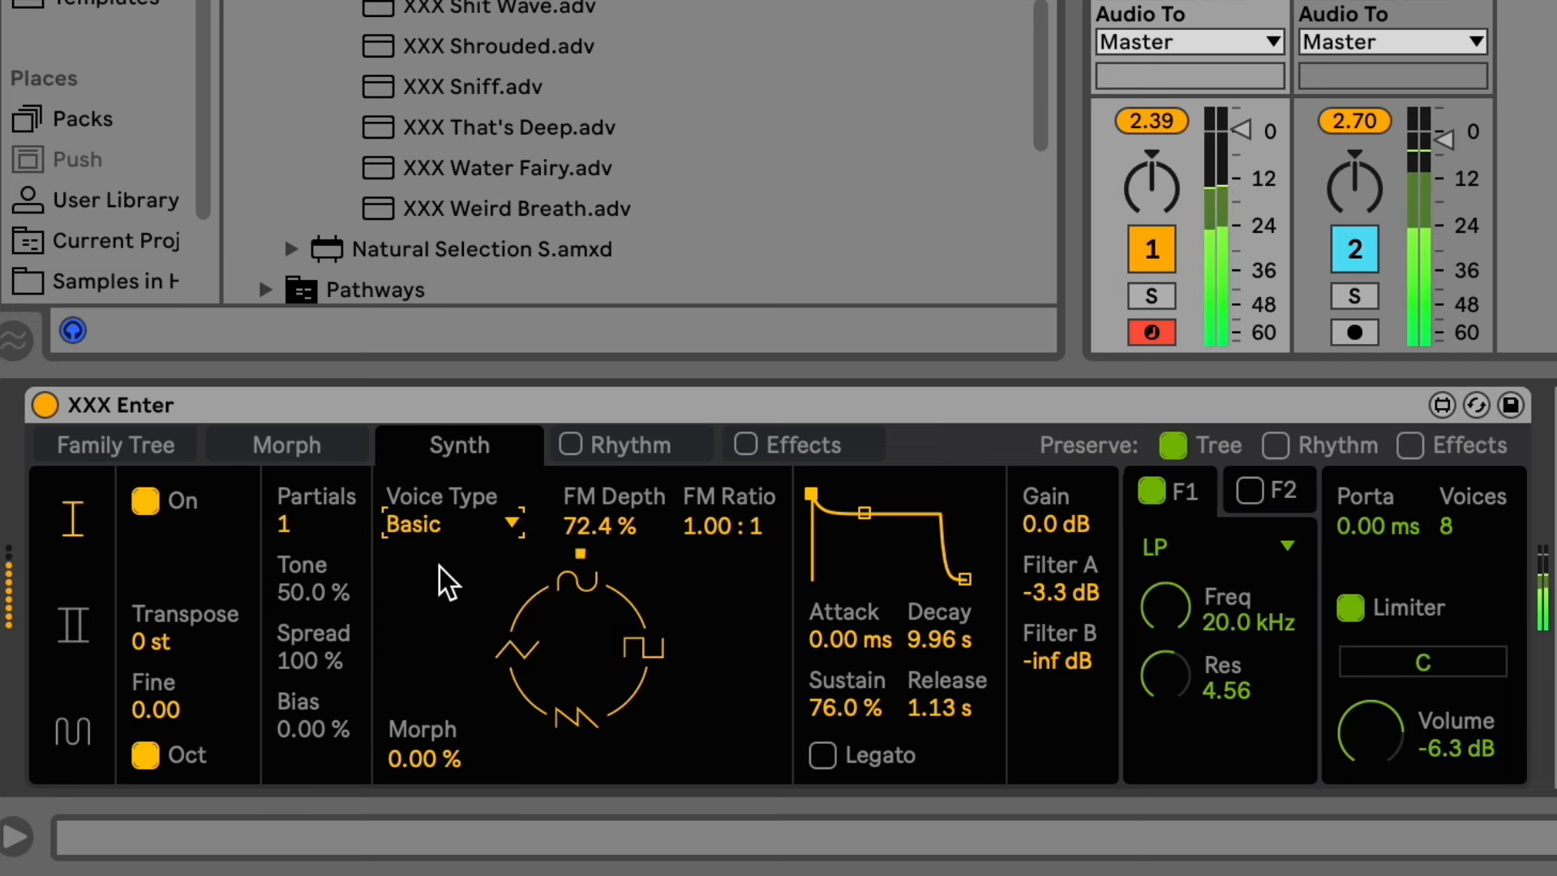
left_click(606, 519)
left_click_drag(599, 526, 597, 572)
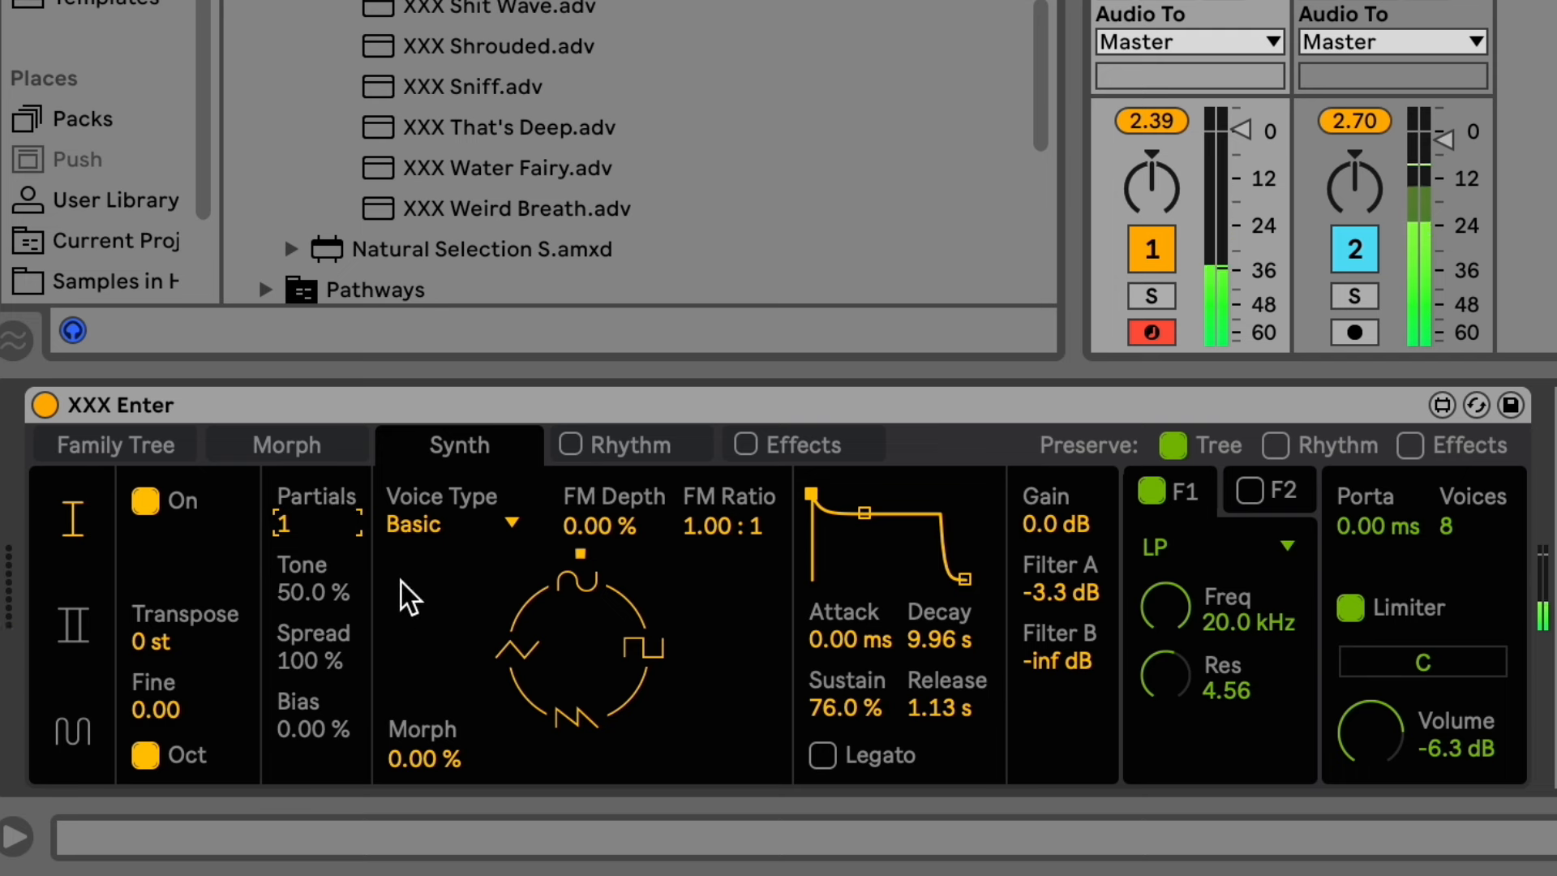
Try 7 Partials on oscillator 1 and reset Partials to 1.
mouse_move(307, 516)
left_mouse_down()
mouse_move(308, 498)
mouse_move(309, 550)
mouse_move(309, 527)
left_mouse_up()
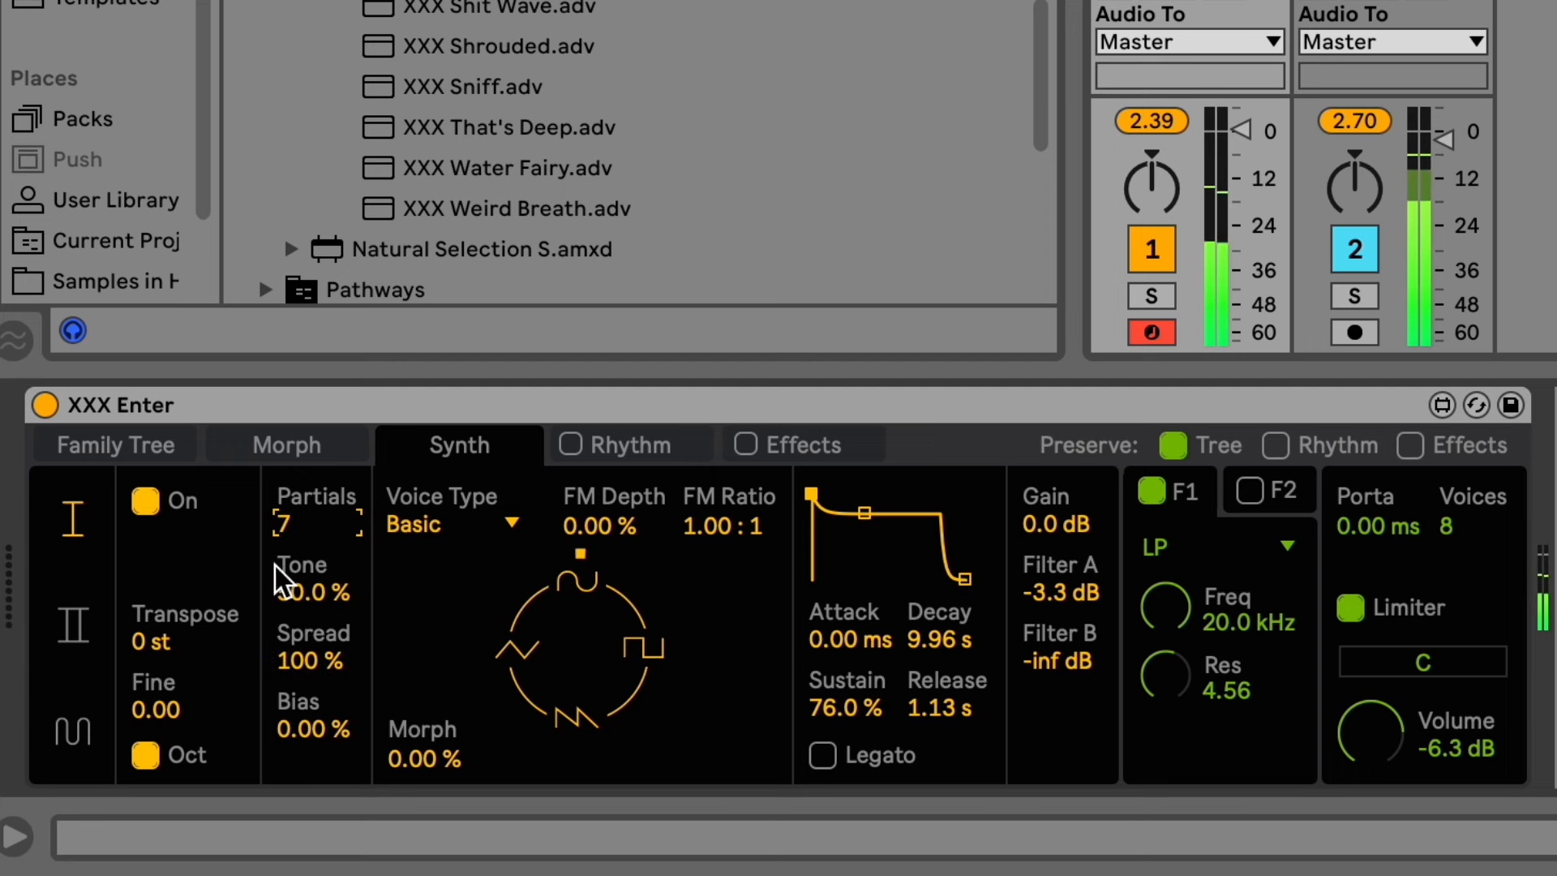
double_click(322, 517)
Replace the XXX Enter device on track 1 with a fresh default Natural Selection S instrument.
left_click(385, 419)
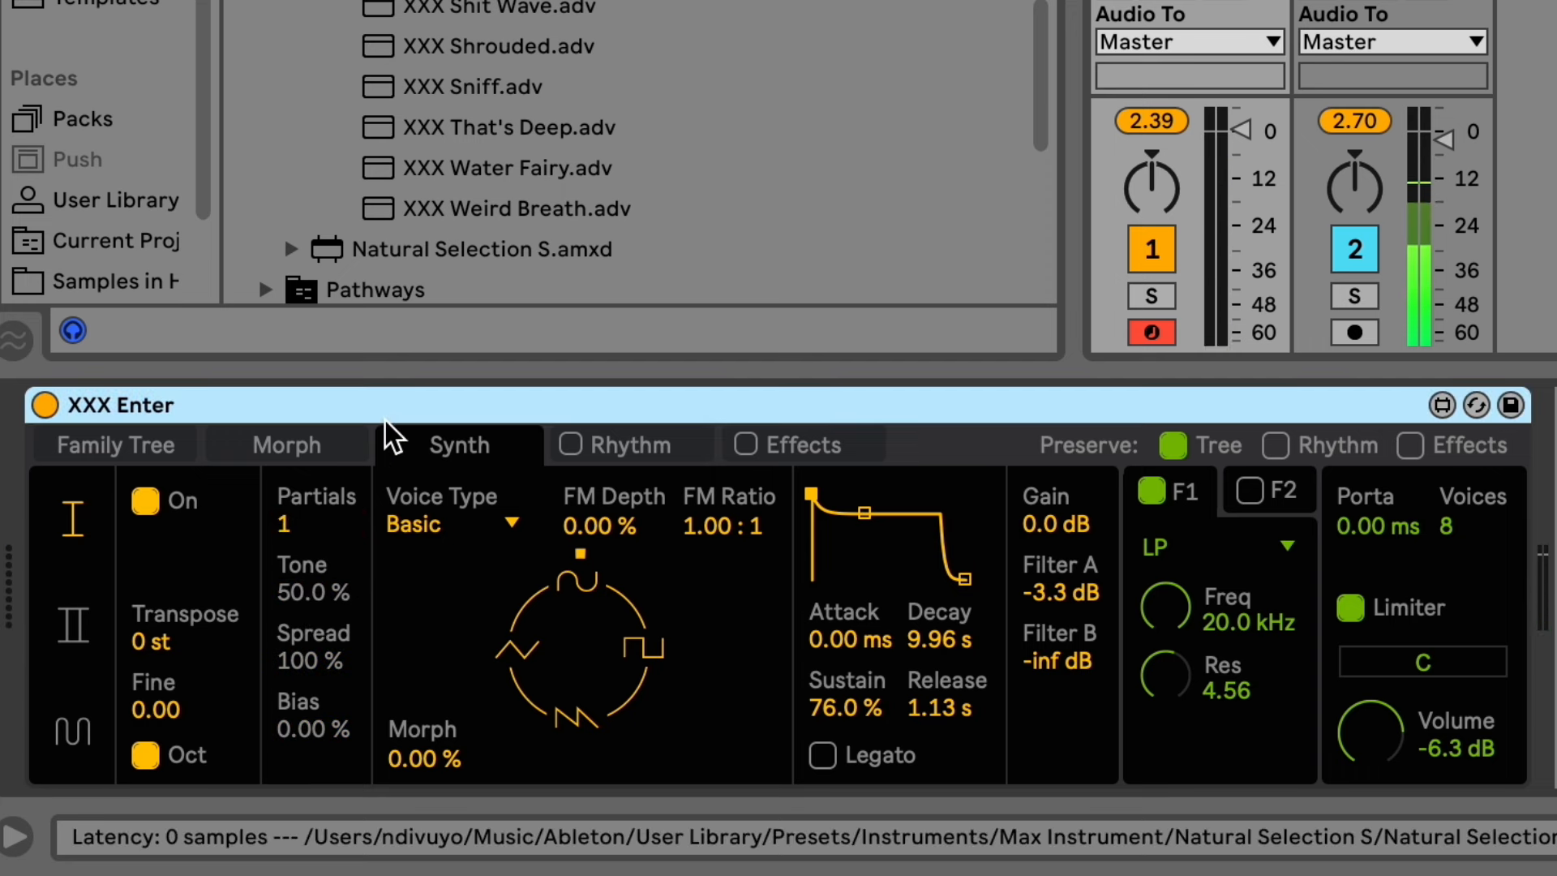
key("Delete")
scroll(527, 155, "up", 15)
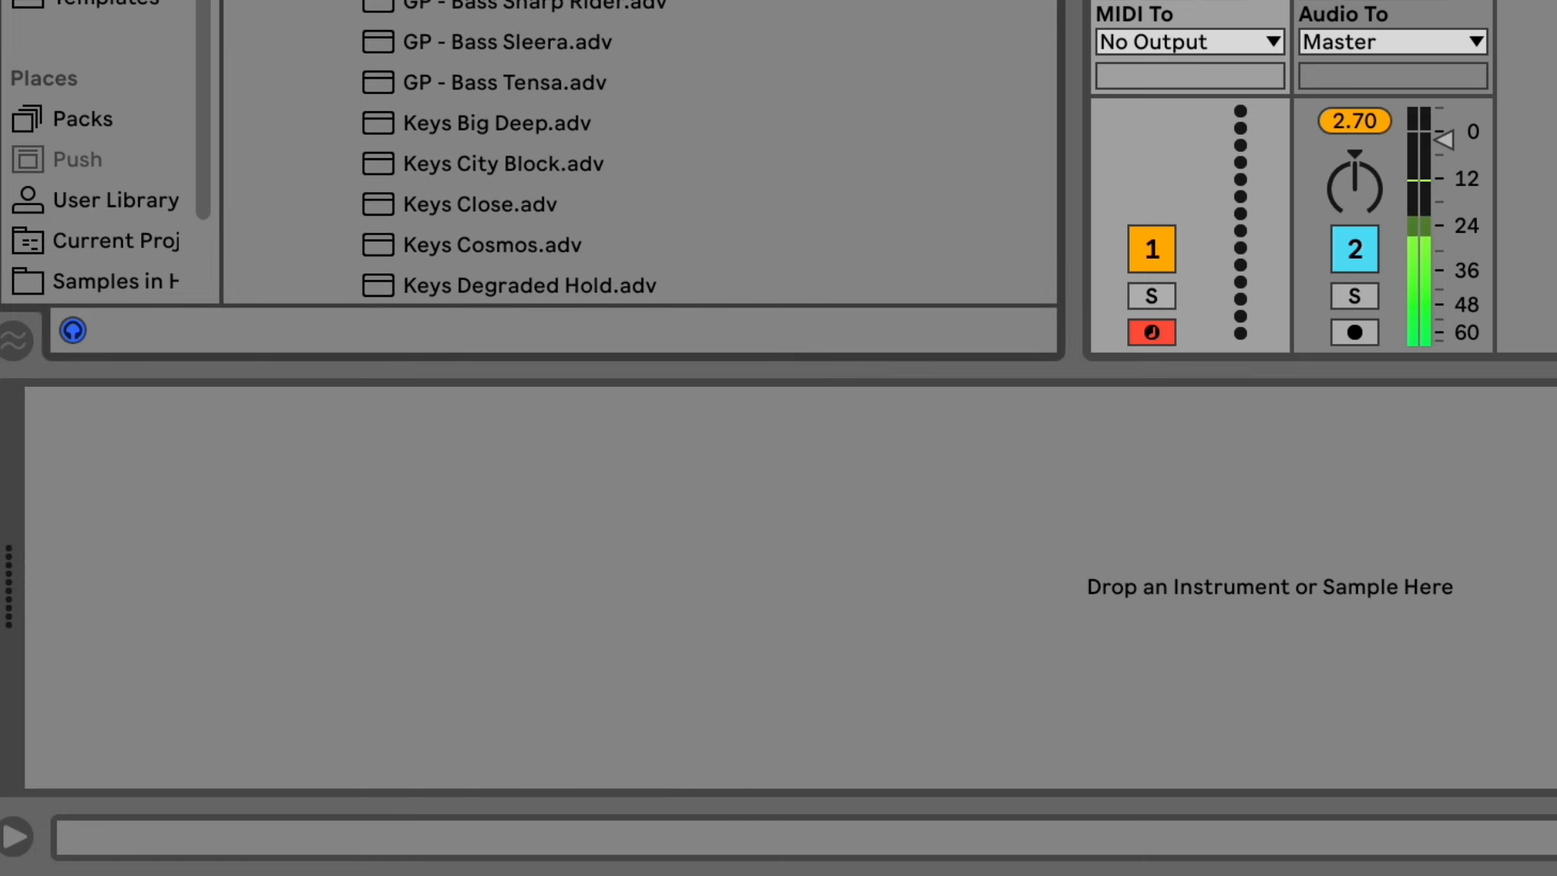
scroll(258, 188, "up", 10)
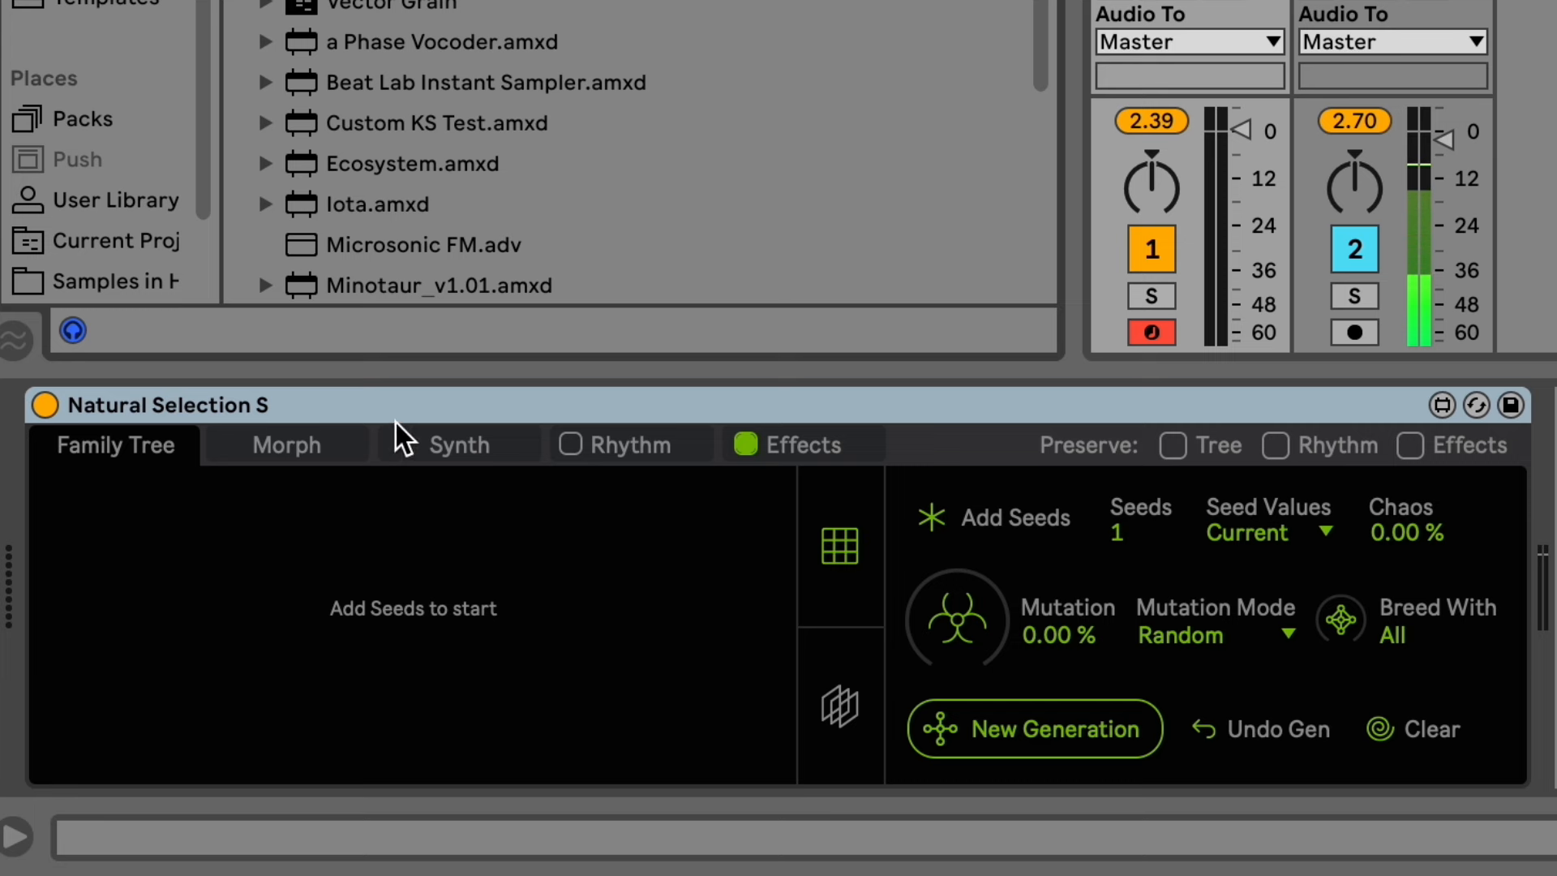
On the Synth page, raise the Volume to -5.7 dB and set oscillator 1's Partials to 8.
left_click(456, 448)
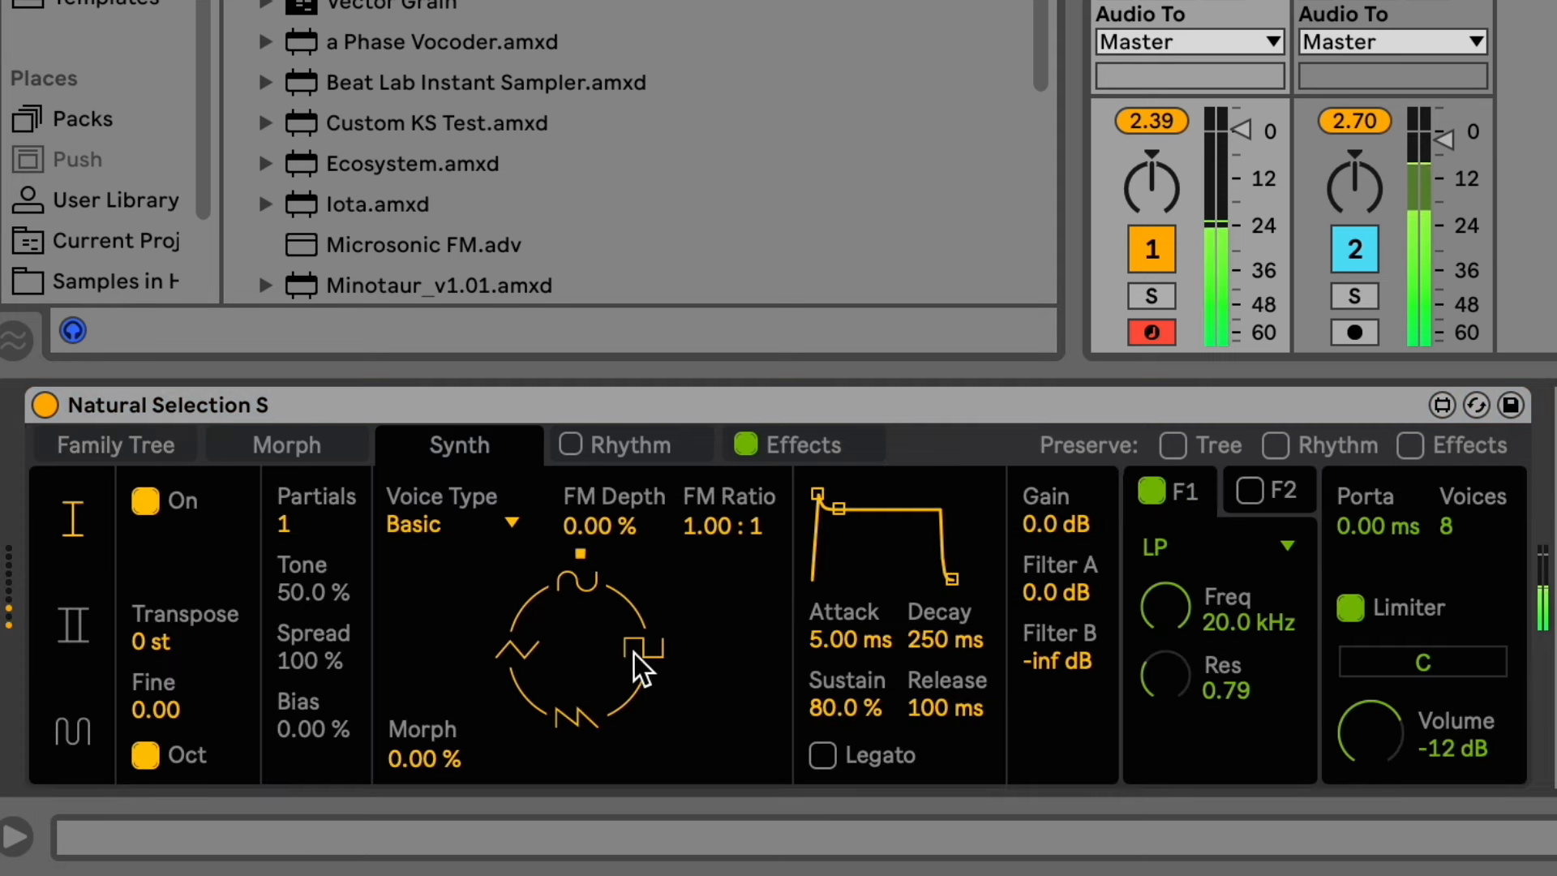
mouse_move(1370, 734)
left_mouse_down()
mouse_move(1371, 690)
mouse_move(1370, 710)
left_mouse_up()
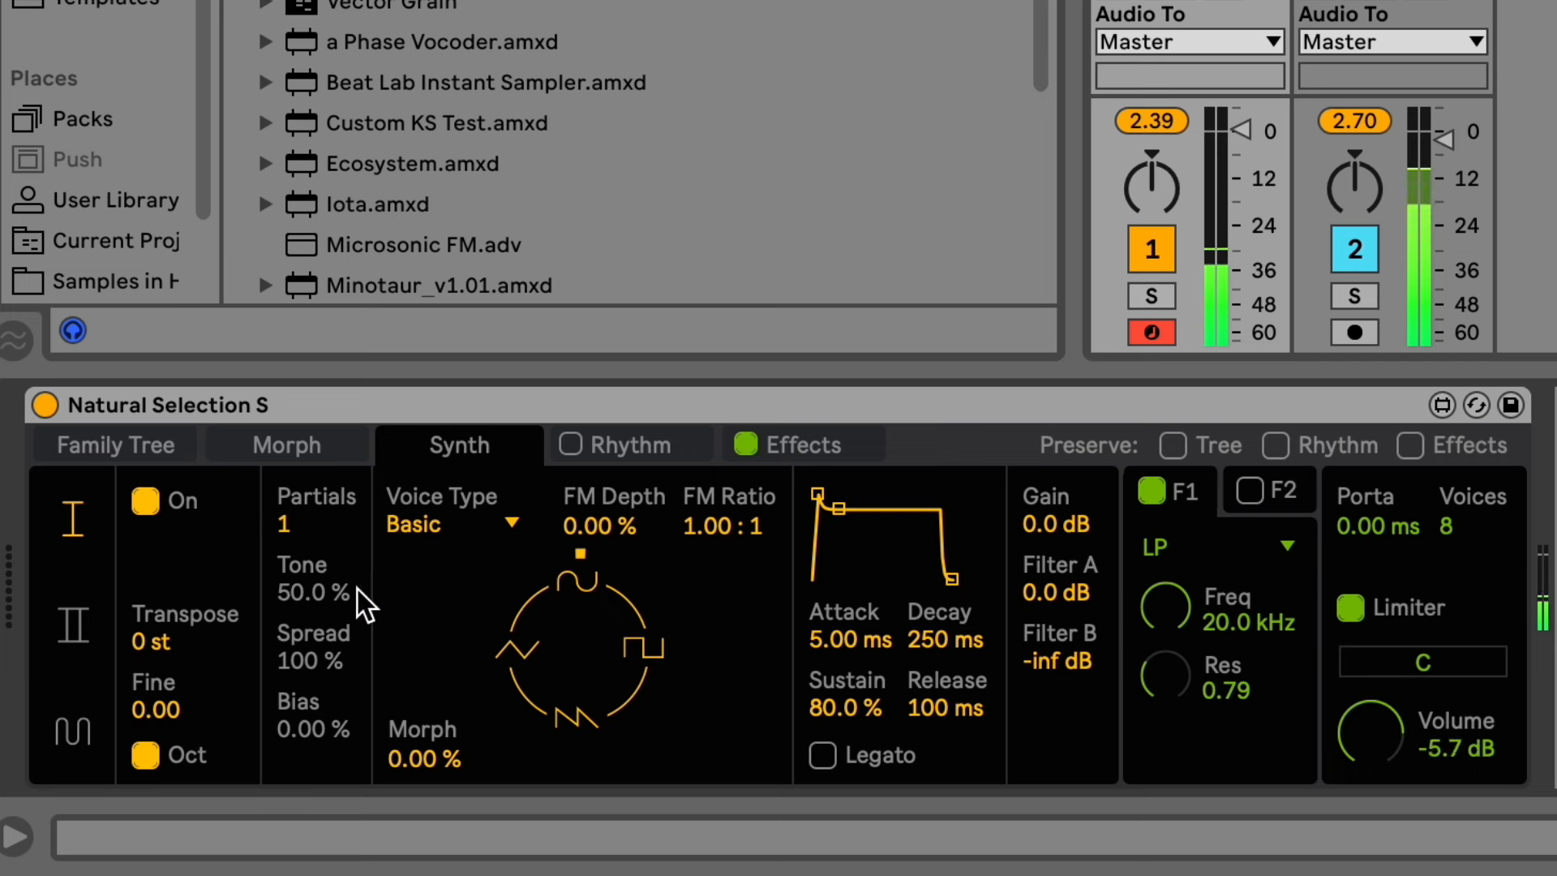
mouse_move(319, 528)
left_mouse_down()
mouse_move(312, 486)
mouse_move(312, 504)
left_mouse_up()
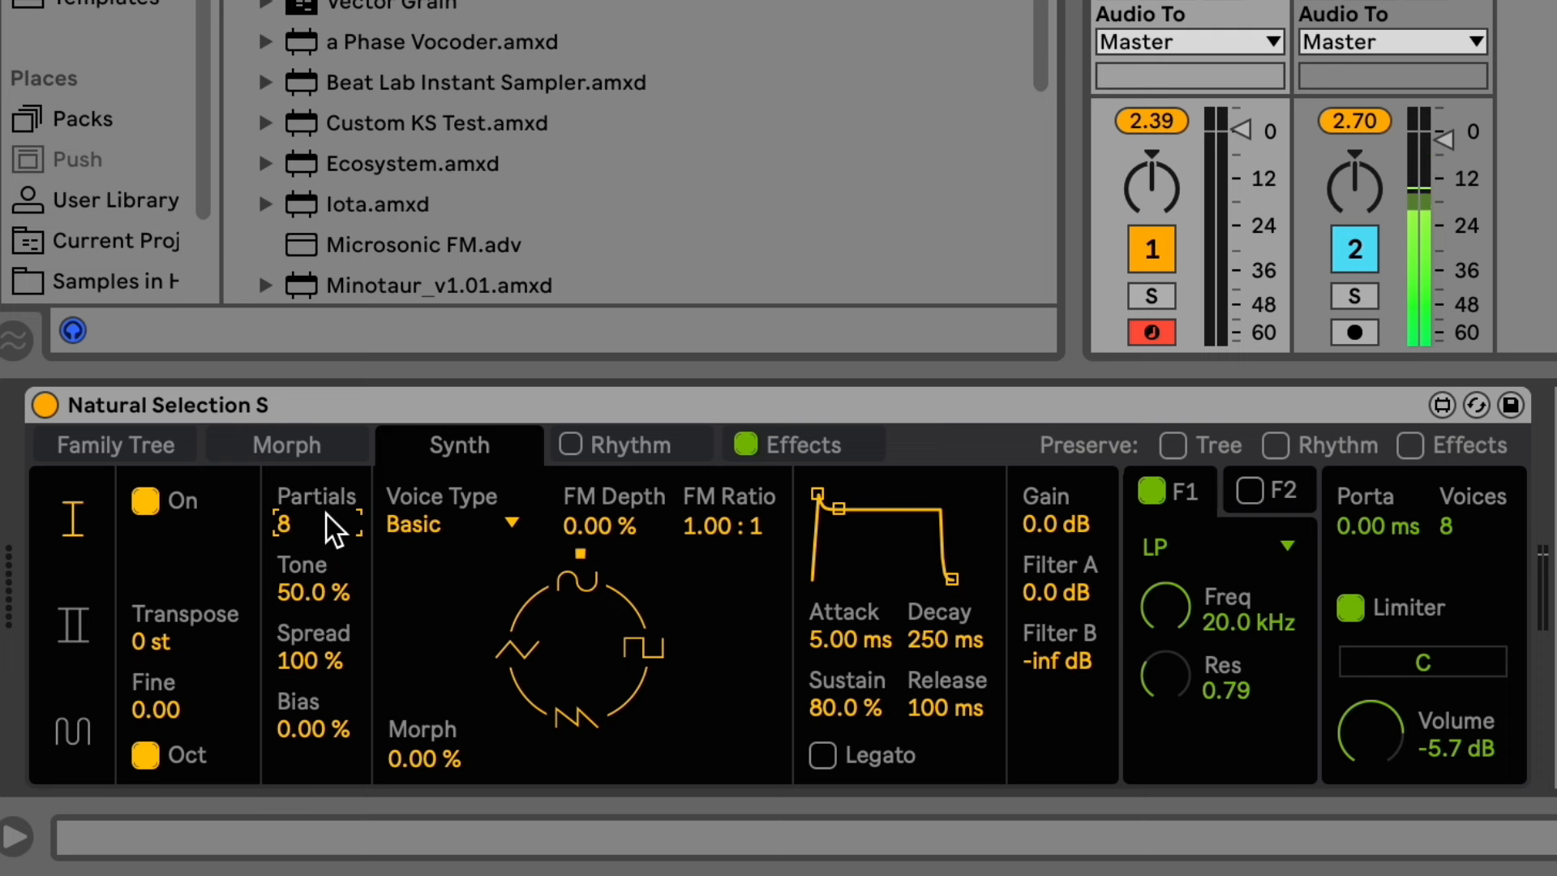
Try 7 Partials on oscillator 1 and switch its voice type to Resonator.
mouse_move(327, 515)
left_mouse_down()
mouse_move(326, 568)
mouse_move(327, 539)
left_mouse_up()
left_click_drag(289, 497, 287, 485)
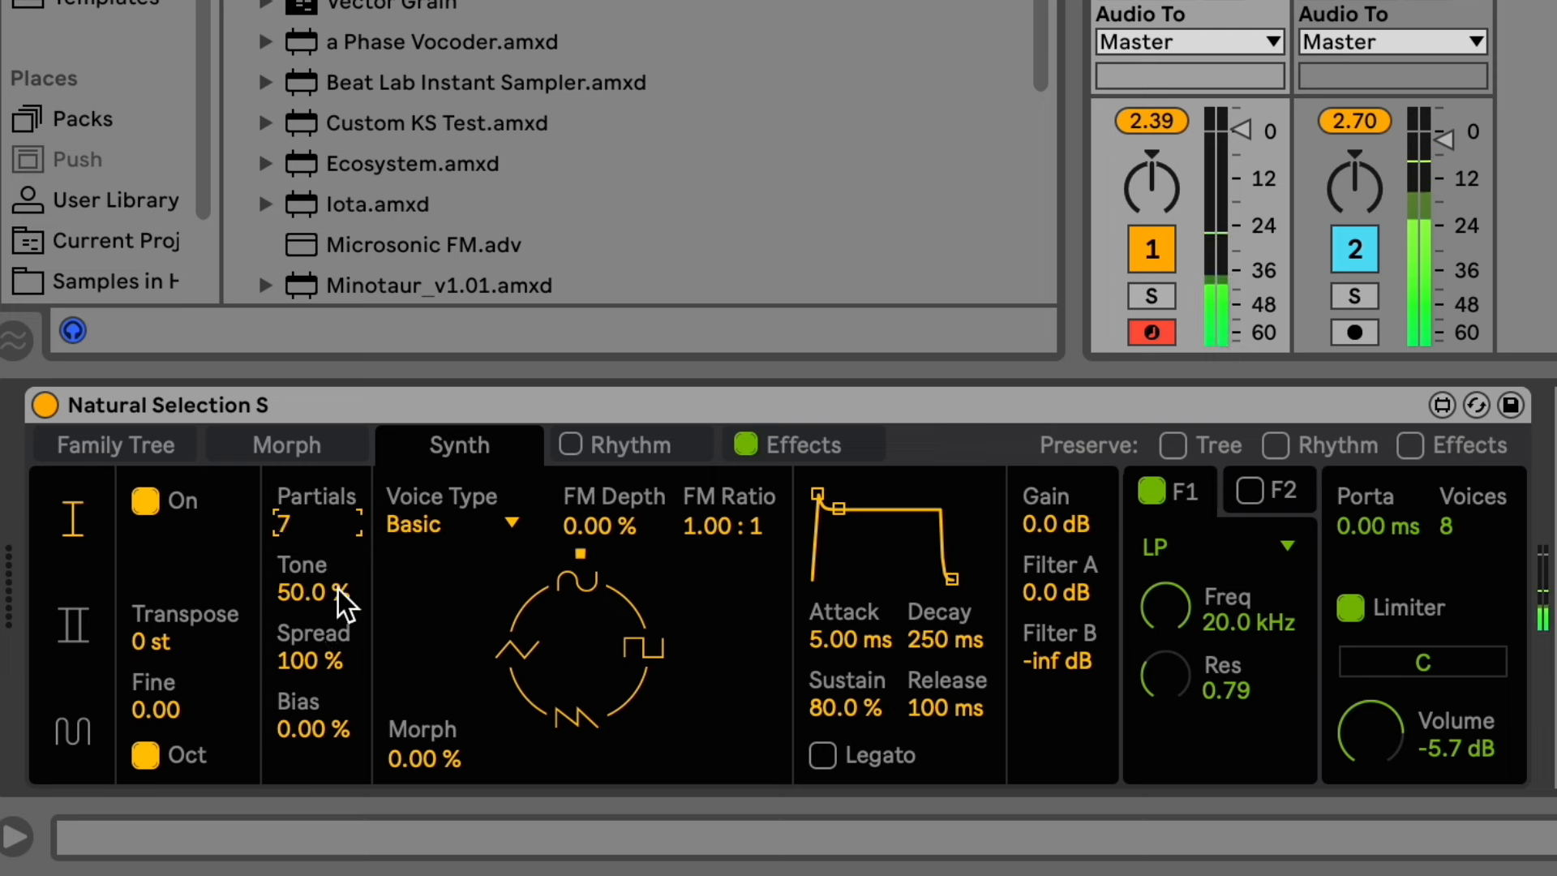
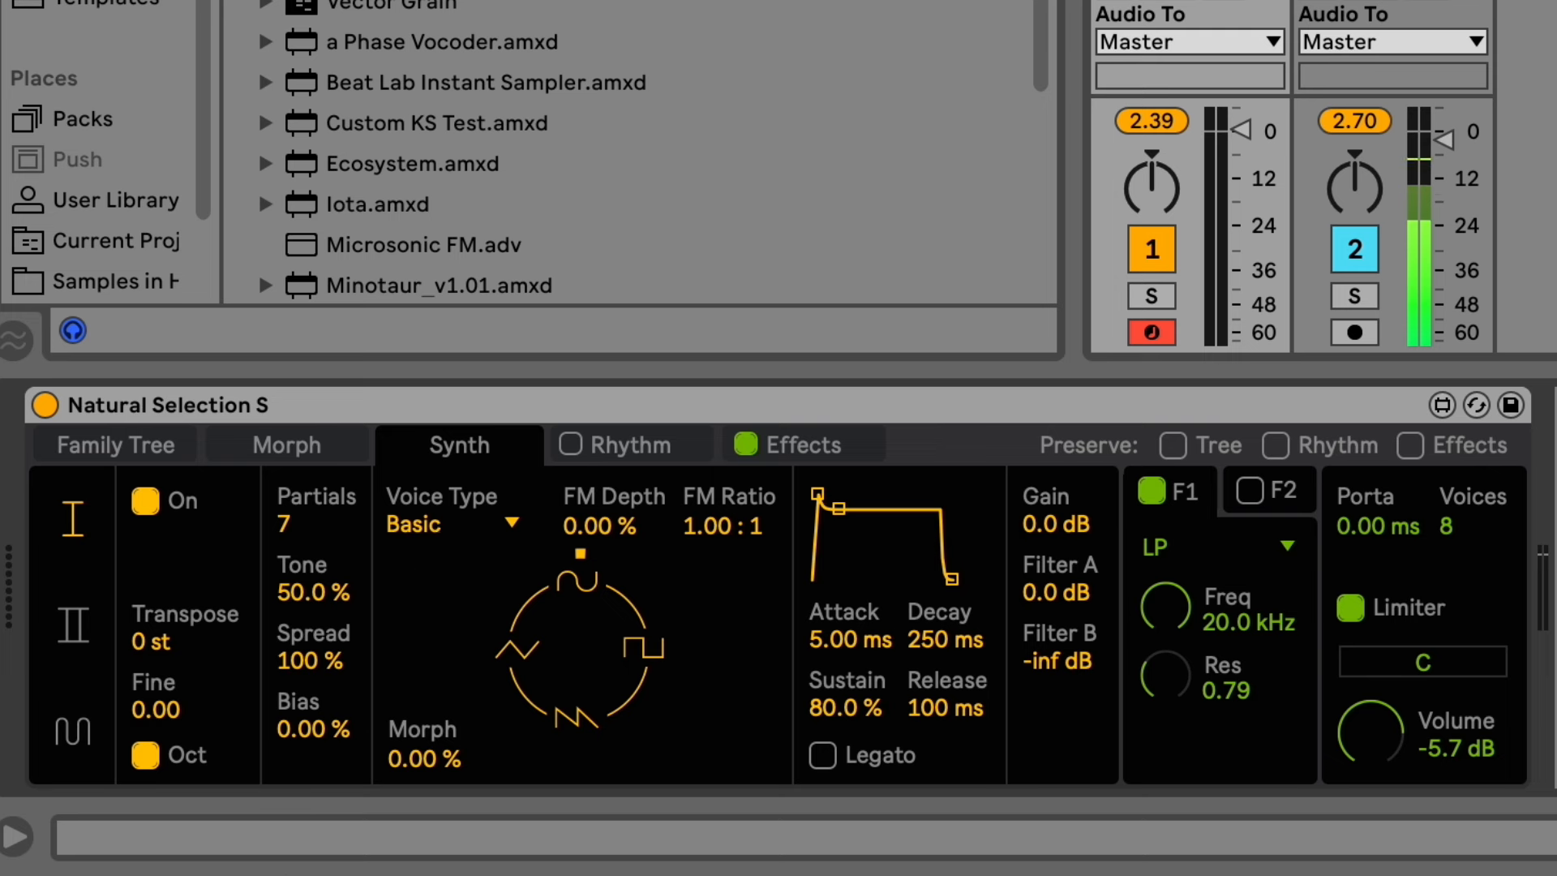
left_click_drag(312, 660, 319, 616)
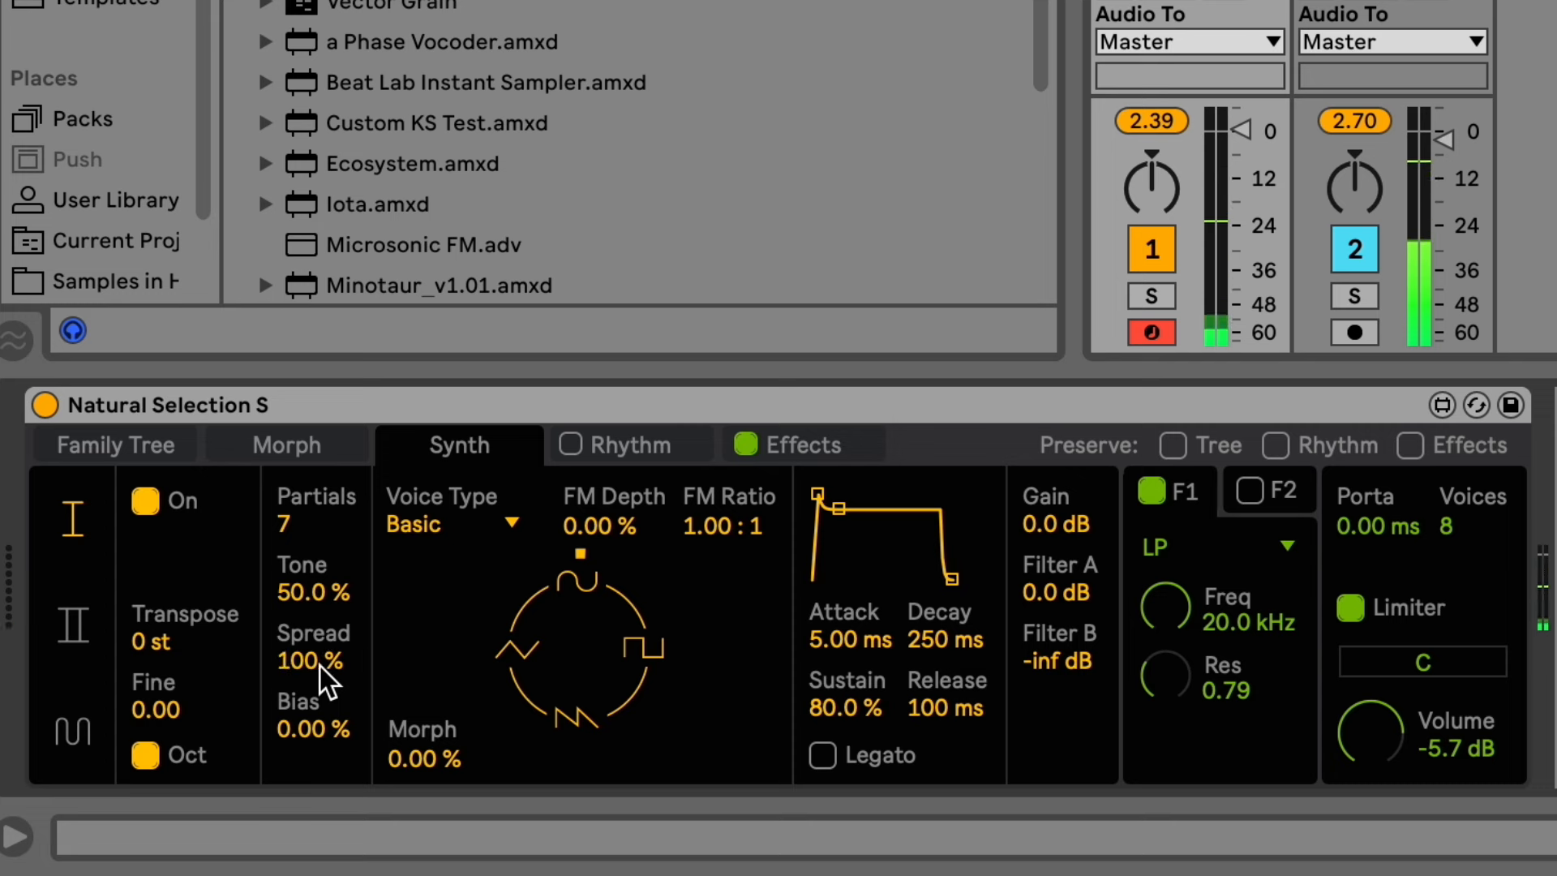
left_click(443, 523)
left_click(438, 597)
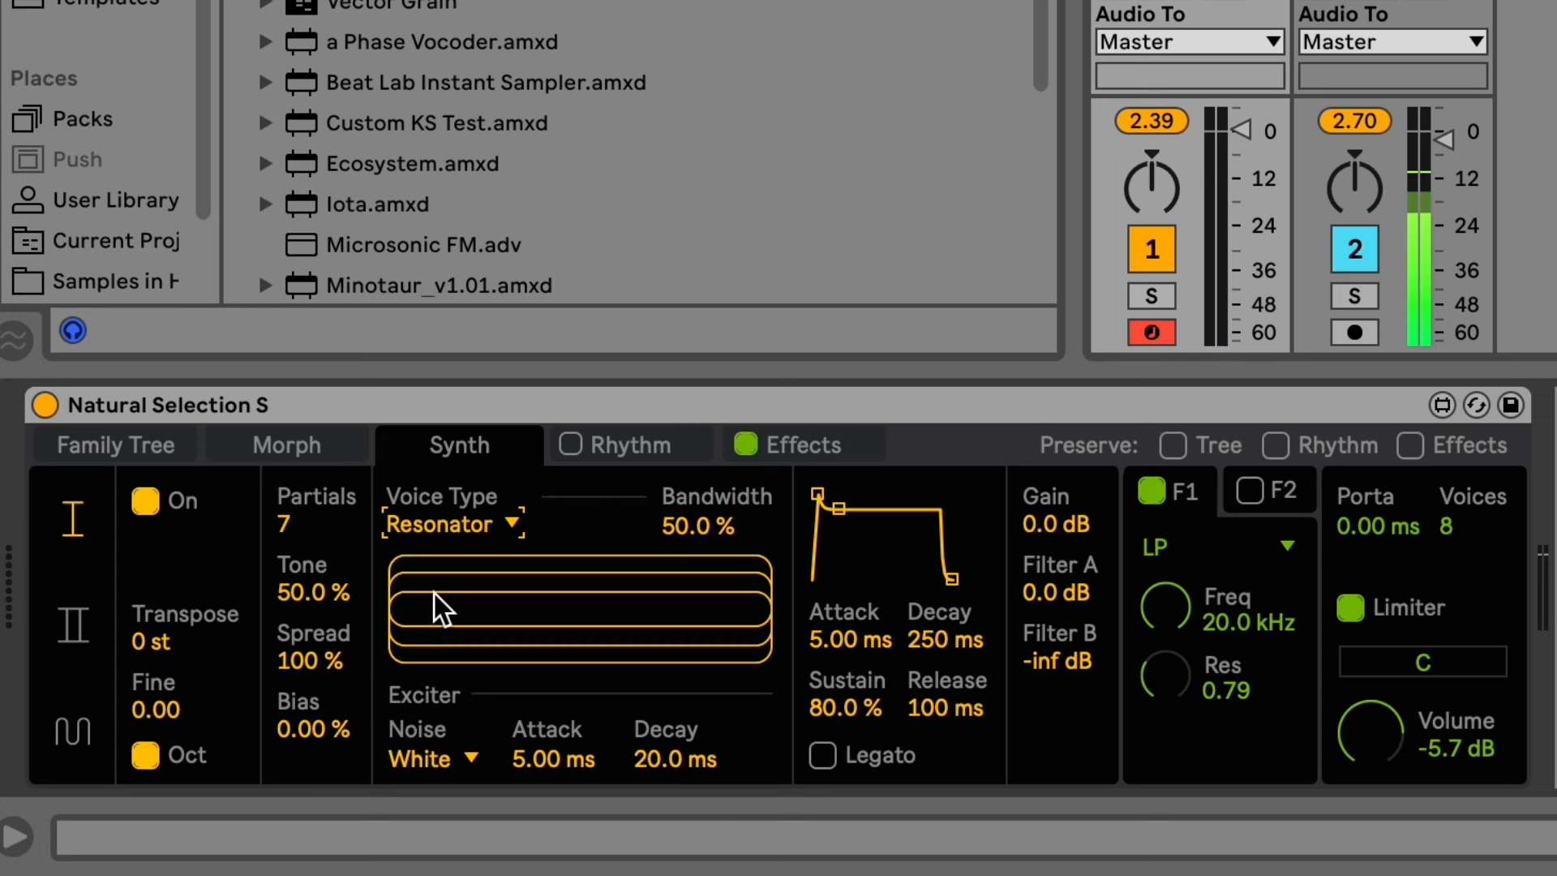
Set oscillator 1's Partials to 8 and Spread to 66.9 % with the Resonator voice.
mouse_move(313, 518)
left_mouse_down()
mouse_move(312, 535)
mouse_move(313, 497)
mouse_move(312, 518)
left_mouse_up()
left_click_drag(325, 634, 326, 593)
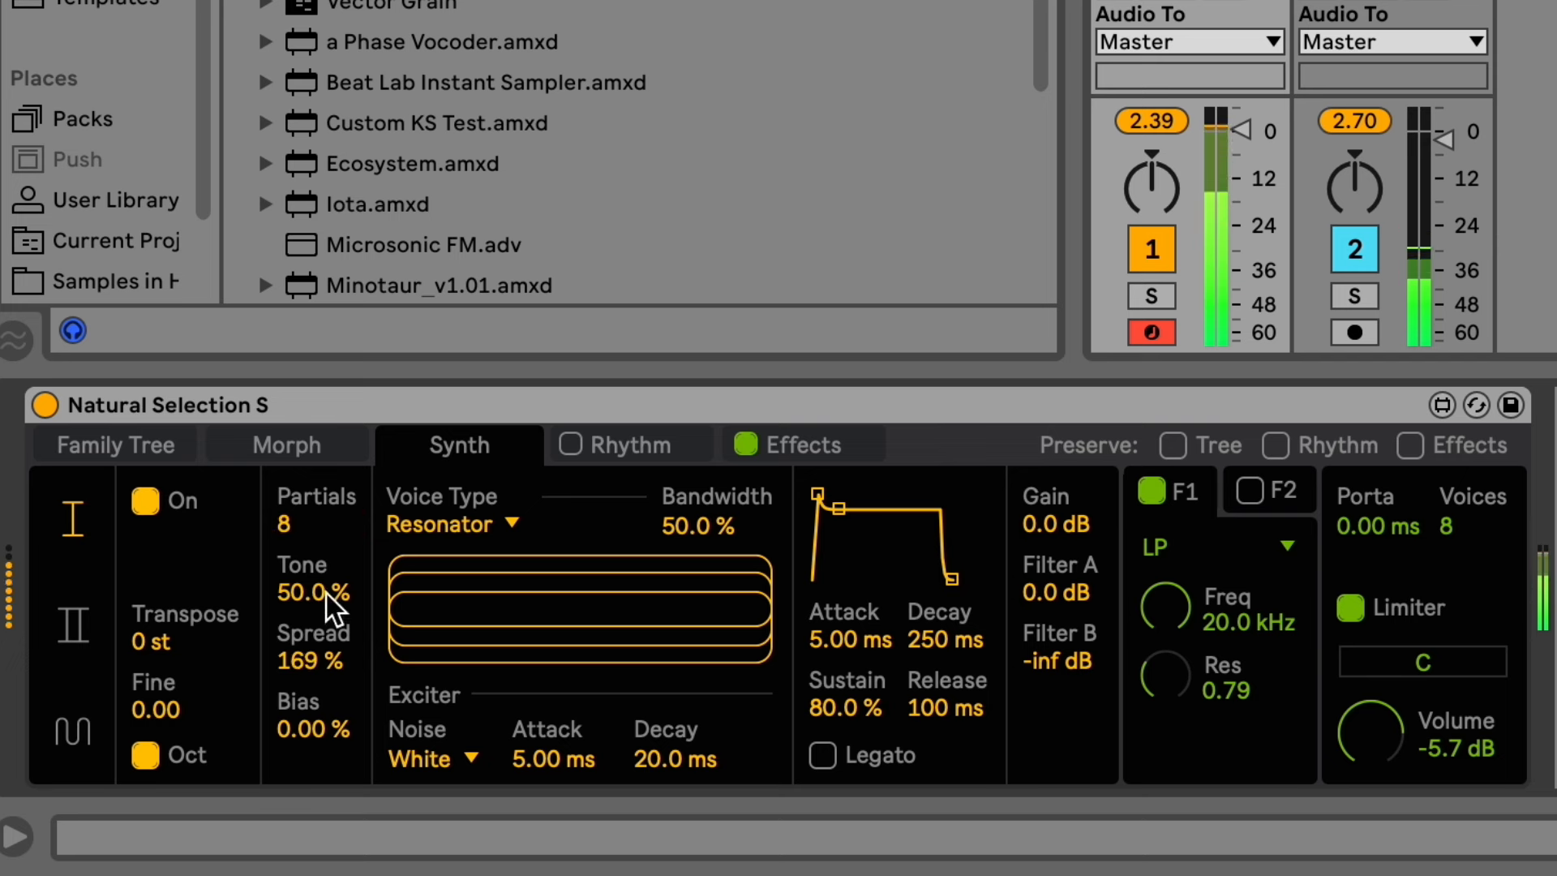
left_click_drag(317, 665, 318, 688)
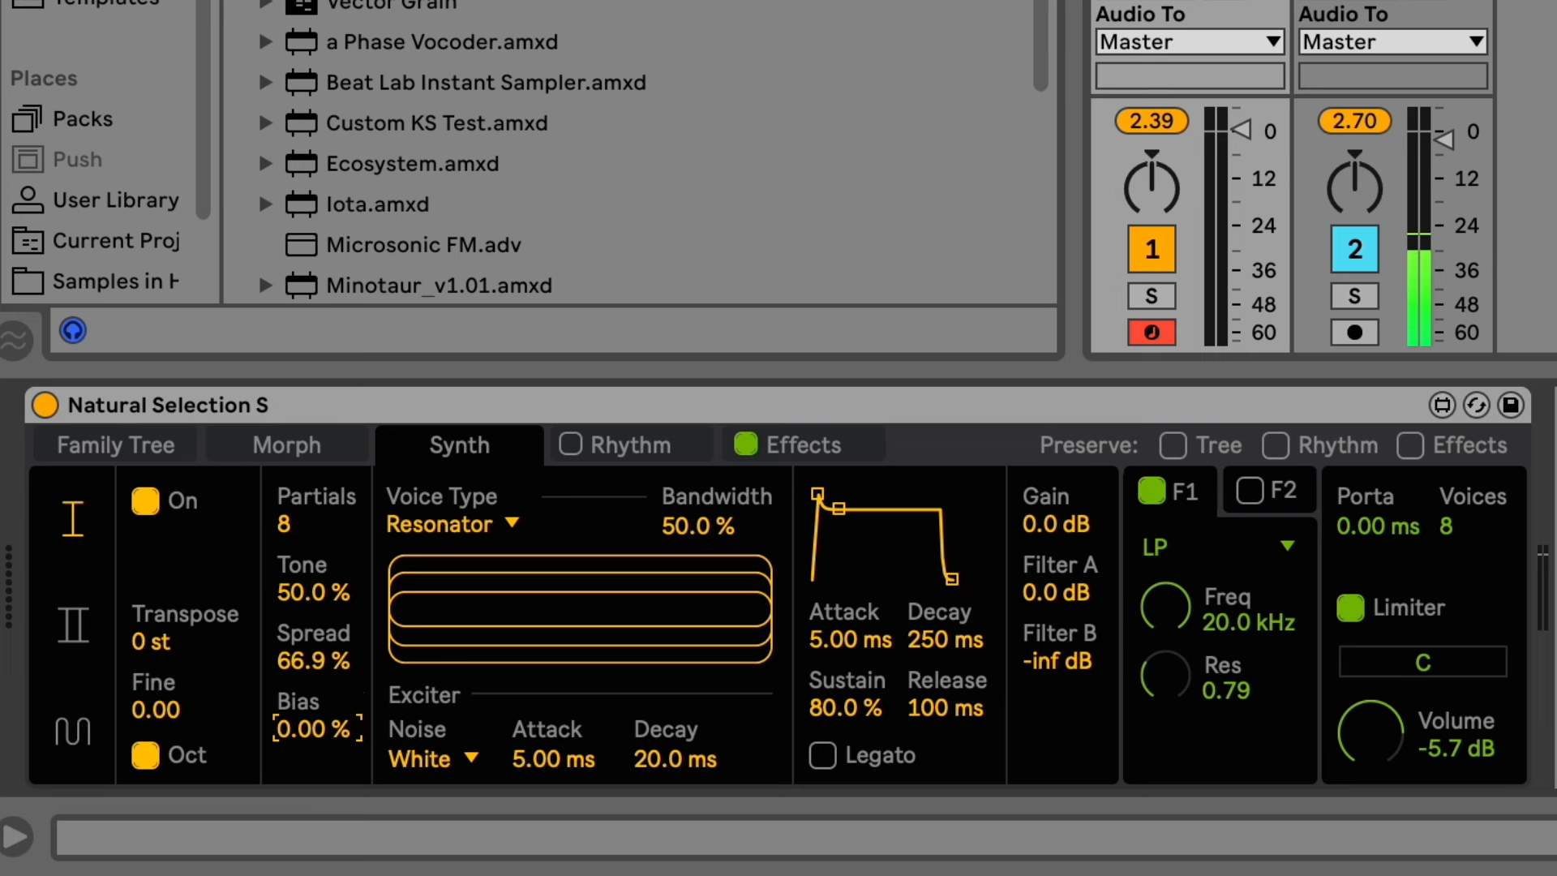
Set oscillator 1's Bias to 15.7 % and Partials to 6, and try Tone at 0.00 %.
type("-11.0")
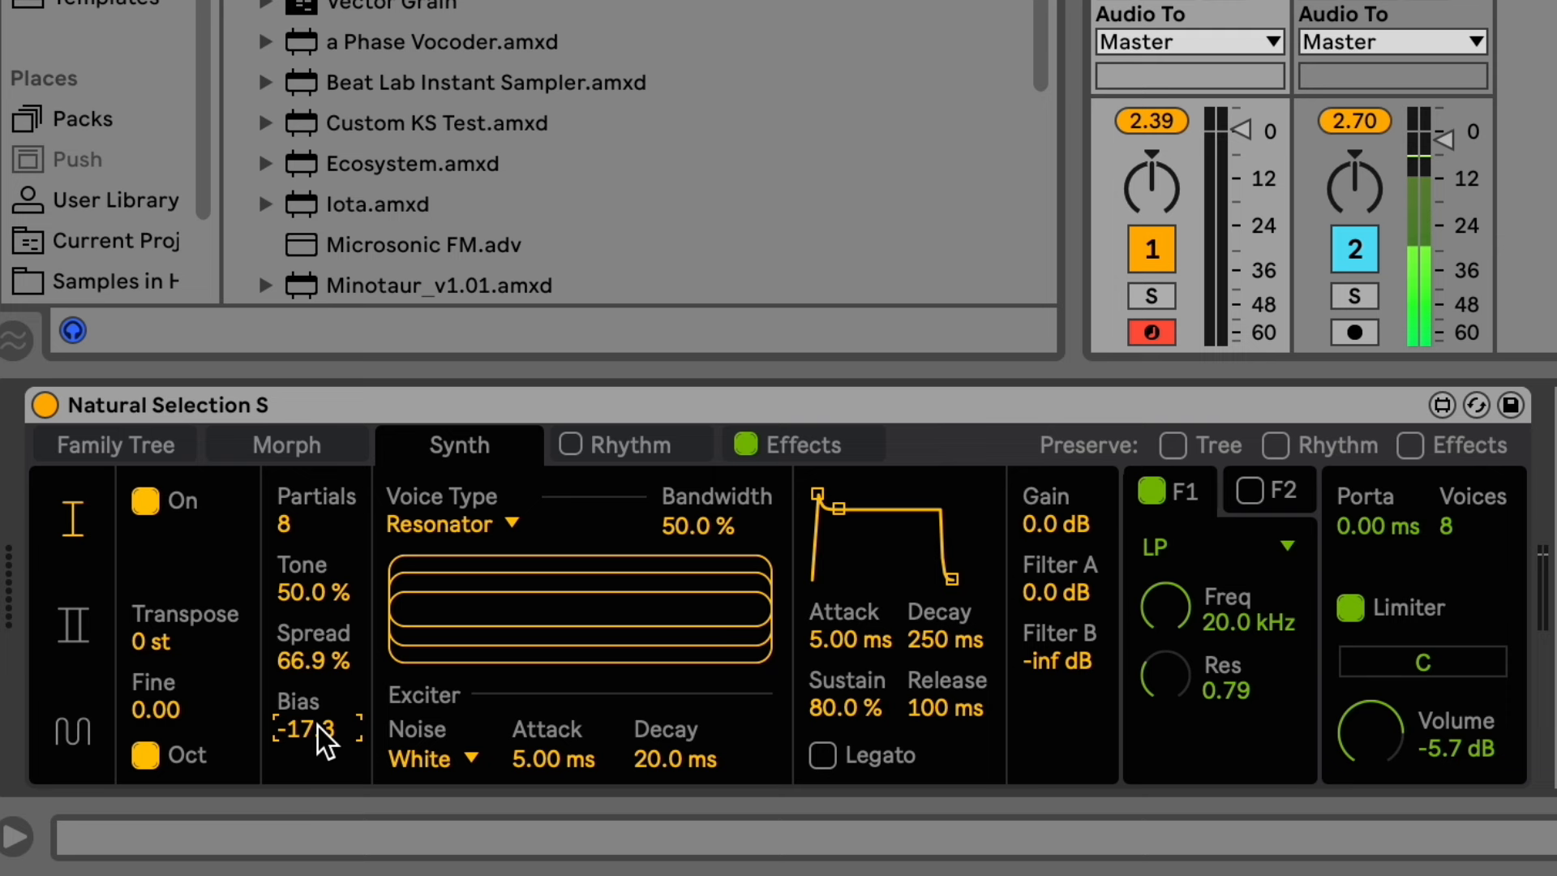
left_click_drag(318, 727, 326, 683)
left_click_drag(313, 528, 312, 523)
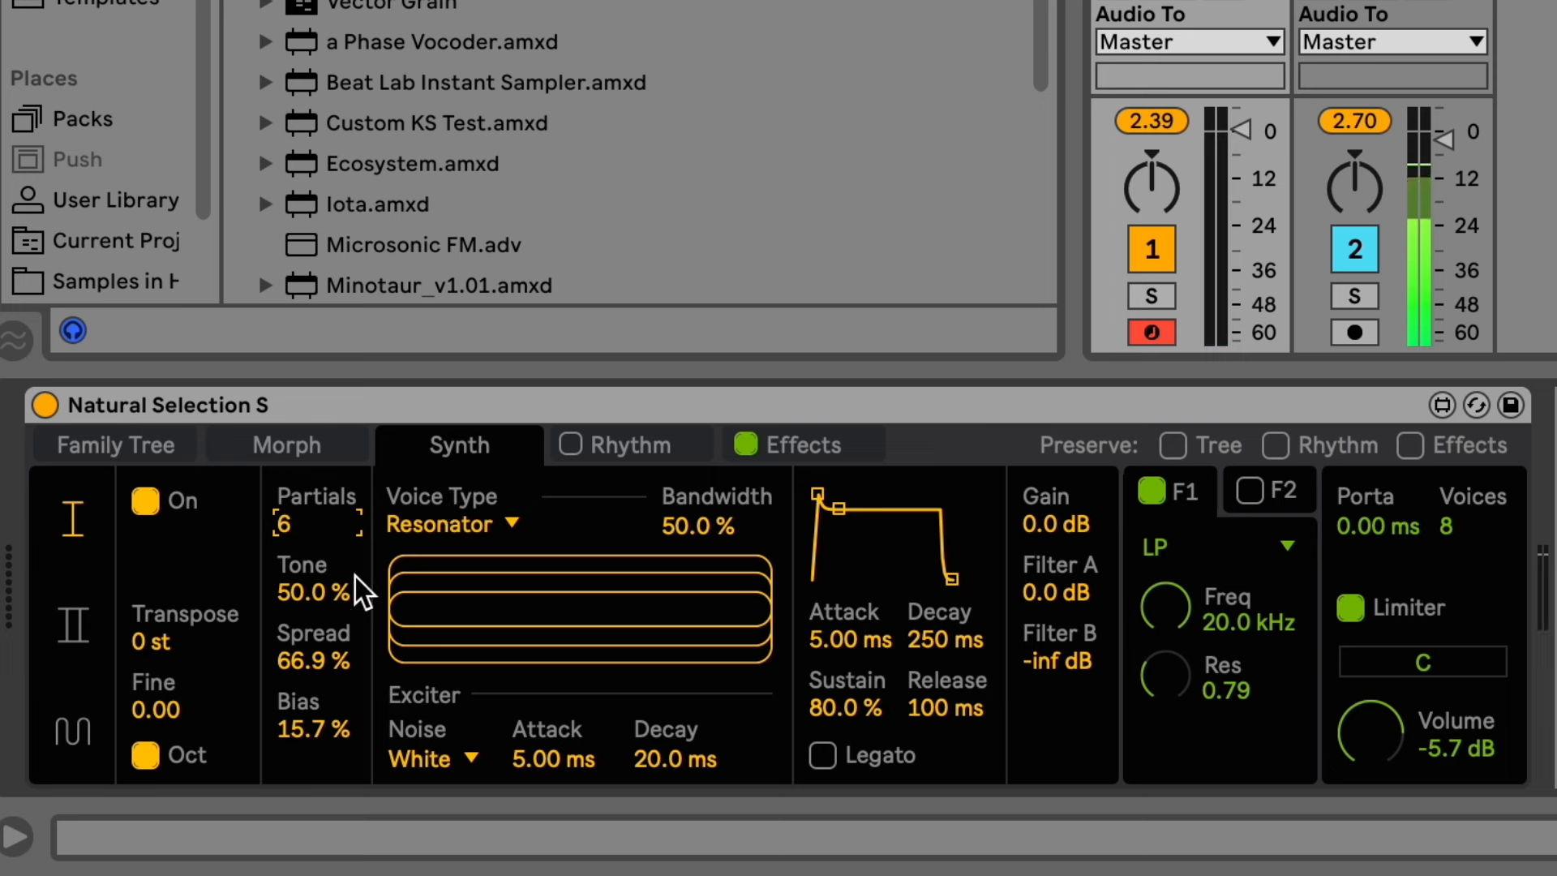
left_click_drag(355, 576, 355, 618)
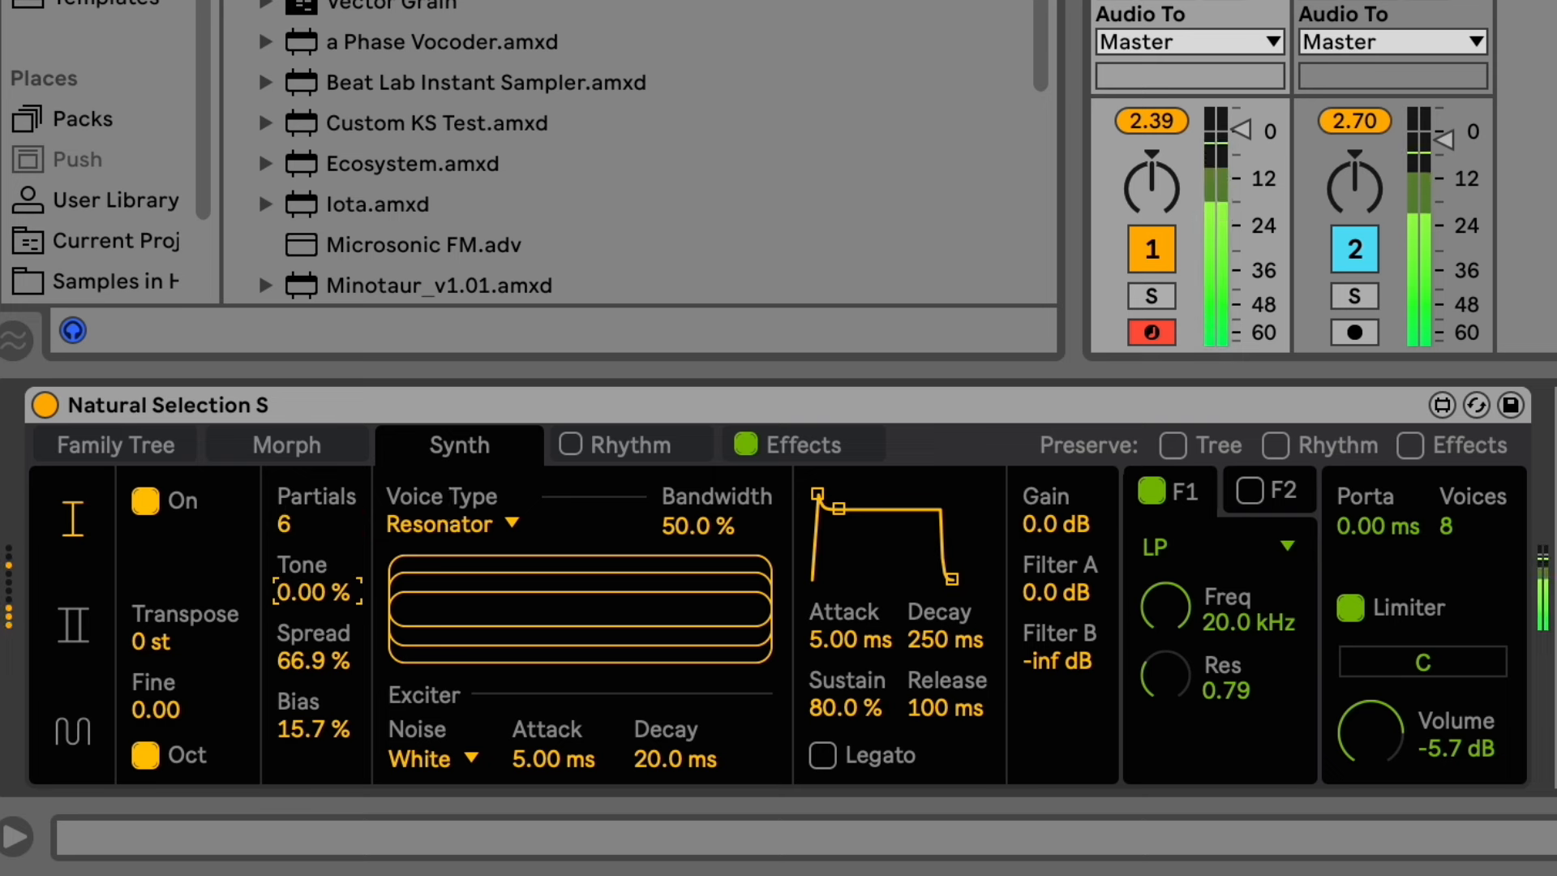
Return oscillator 1 to the Basic voice type with Spread 29.9 %, Bias 6.30 % and Morph 15.8 %.
left_click(461, 528)
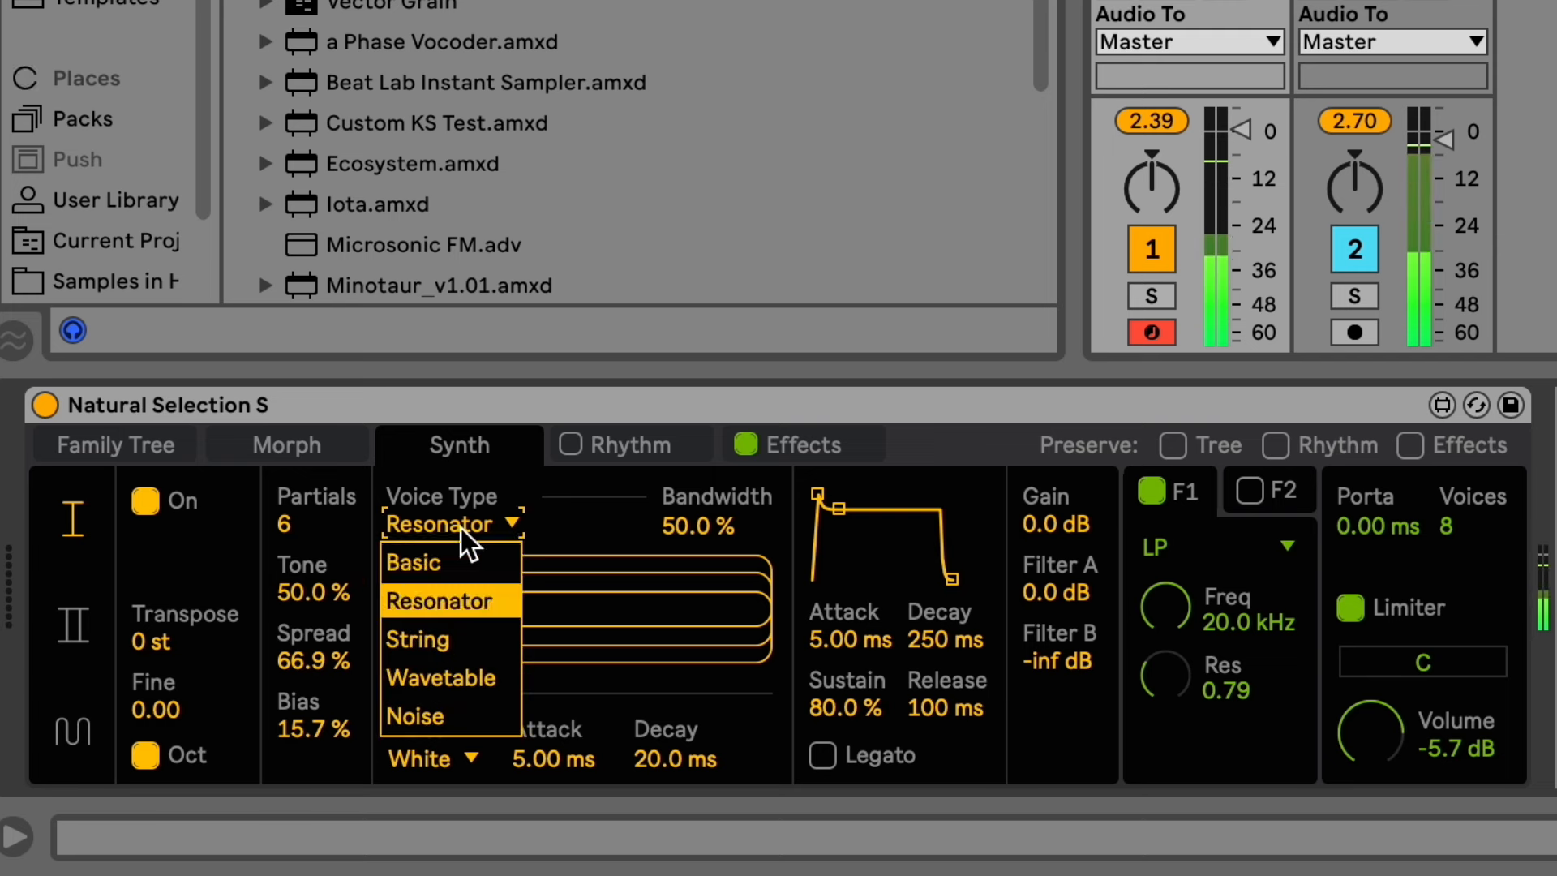
left_click(454, 564)
left_click_drag(307, 660, 323, 713)
mouse_move(323, 658)
left_mouse_down()
mouse_move(323, 681)
mouse_move(322, 663)
left_mouse_up()
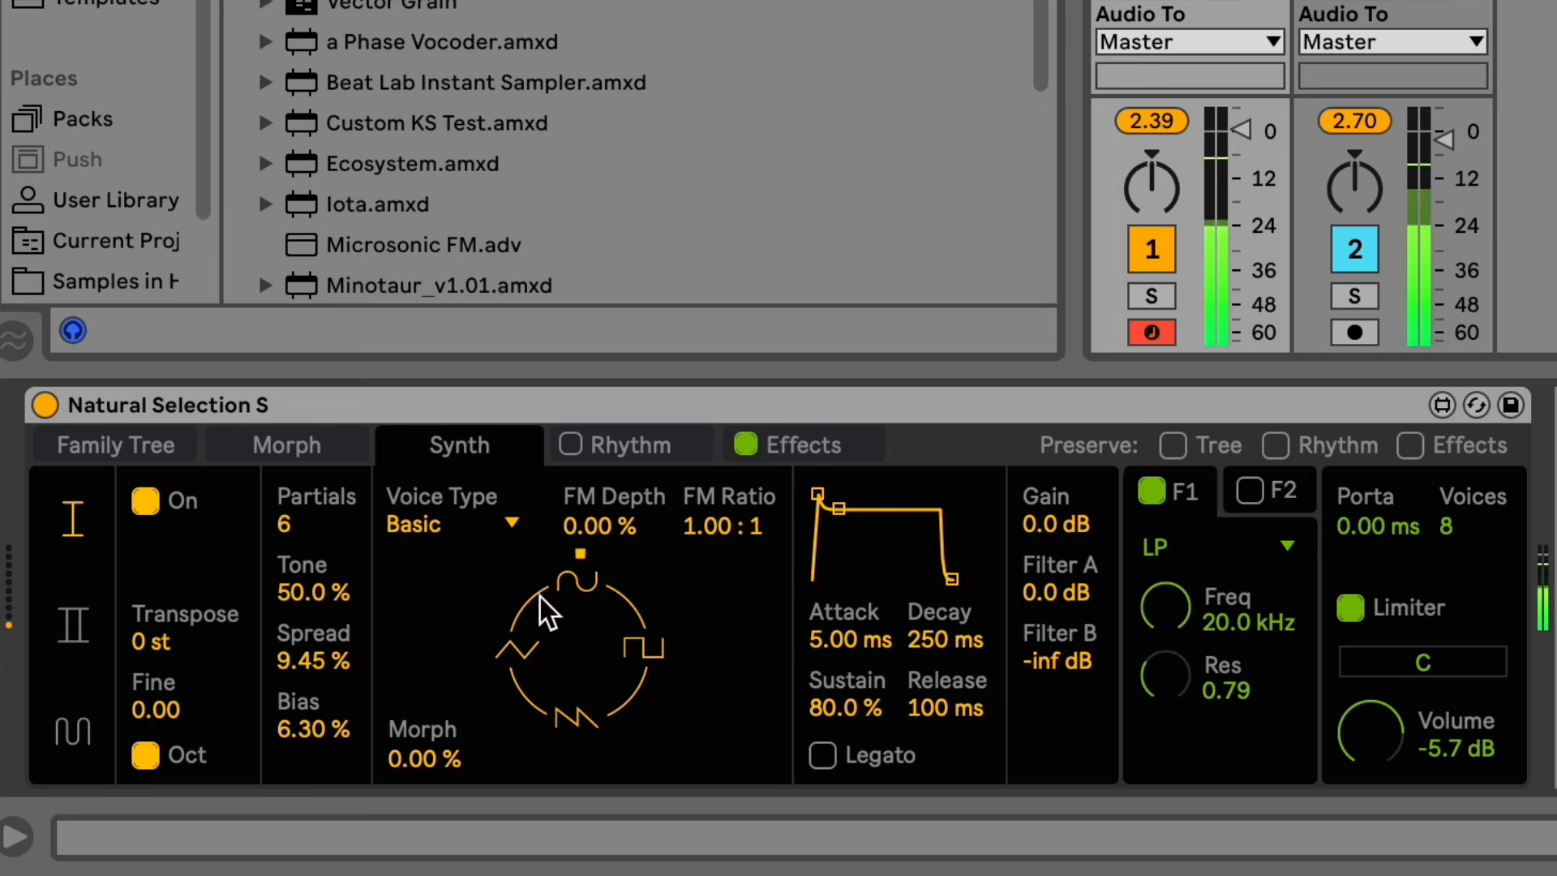
left_click_drag(539, 597, 529, 620)
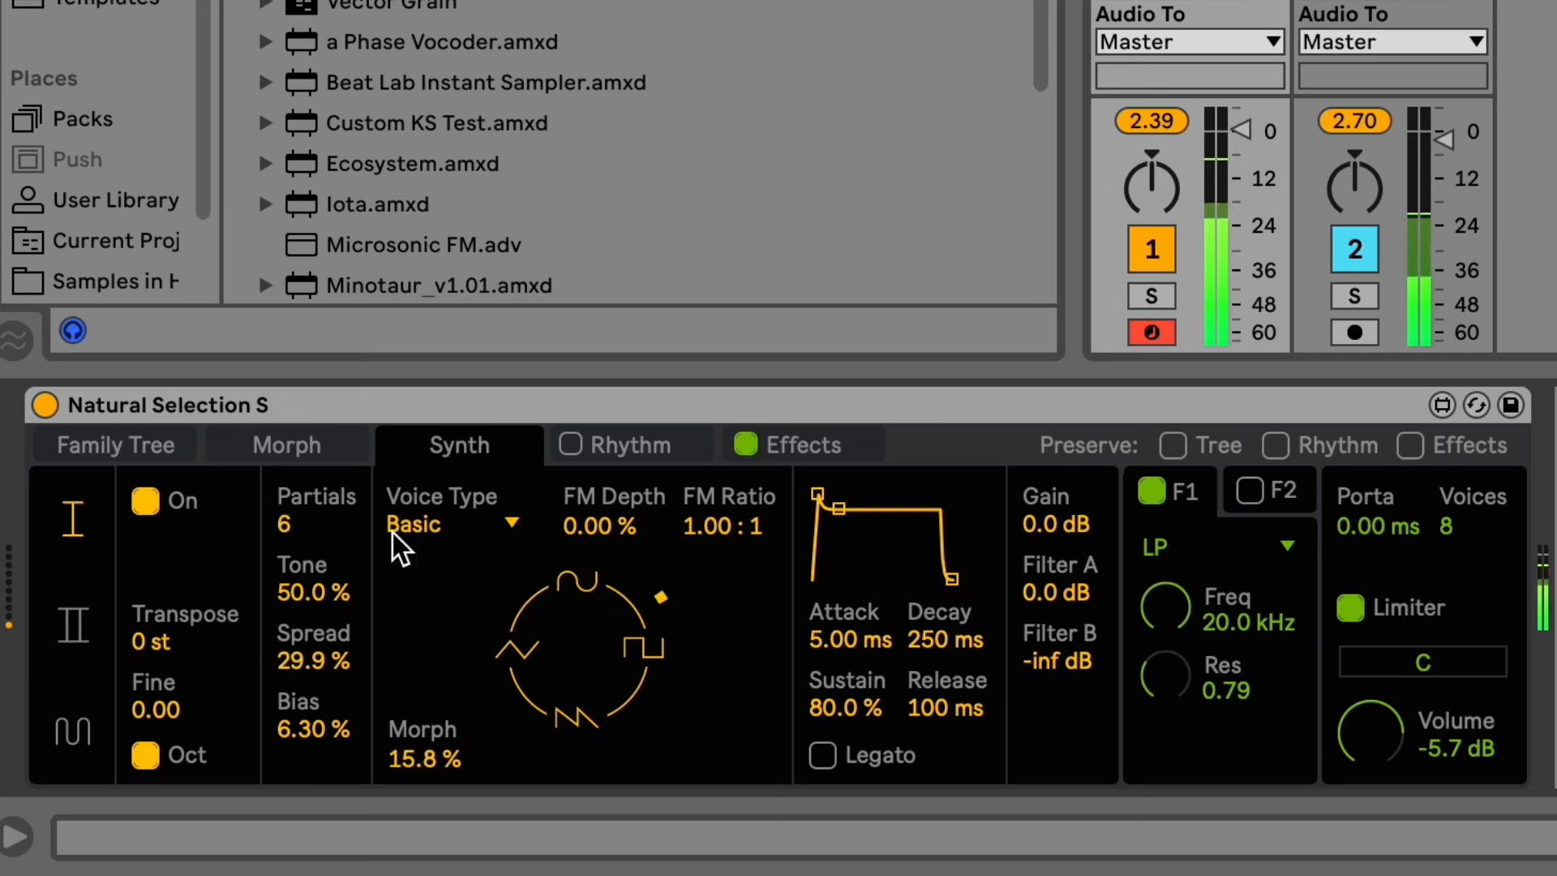
left_click(466, 510)
left_click(464, 506)
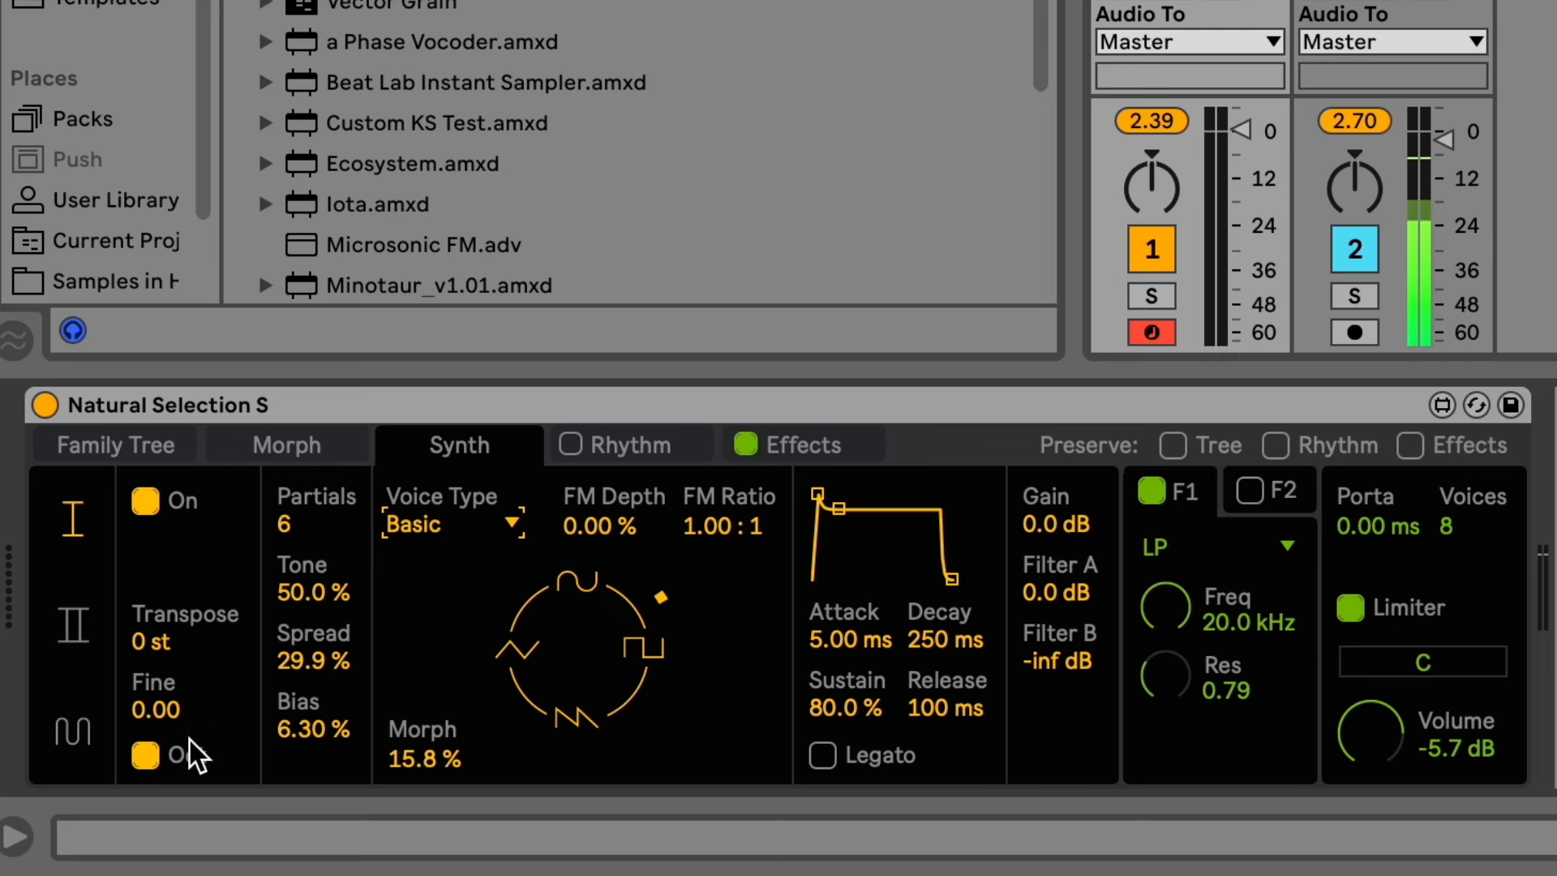
mouse_move(180, 651)
left_mouse_down()
mouse_move(180, 673)
mouse_move(180, 652)
left_mouse_up()
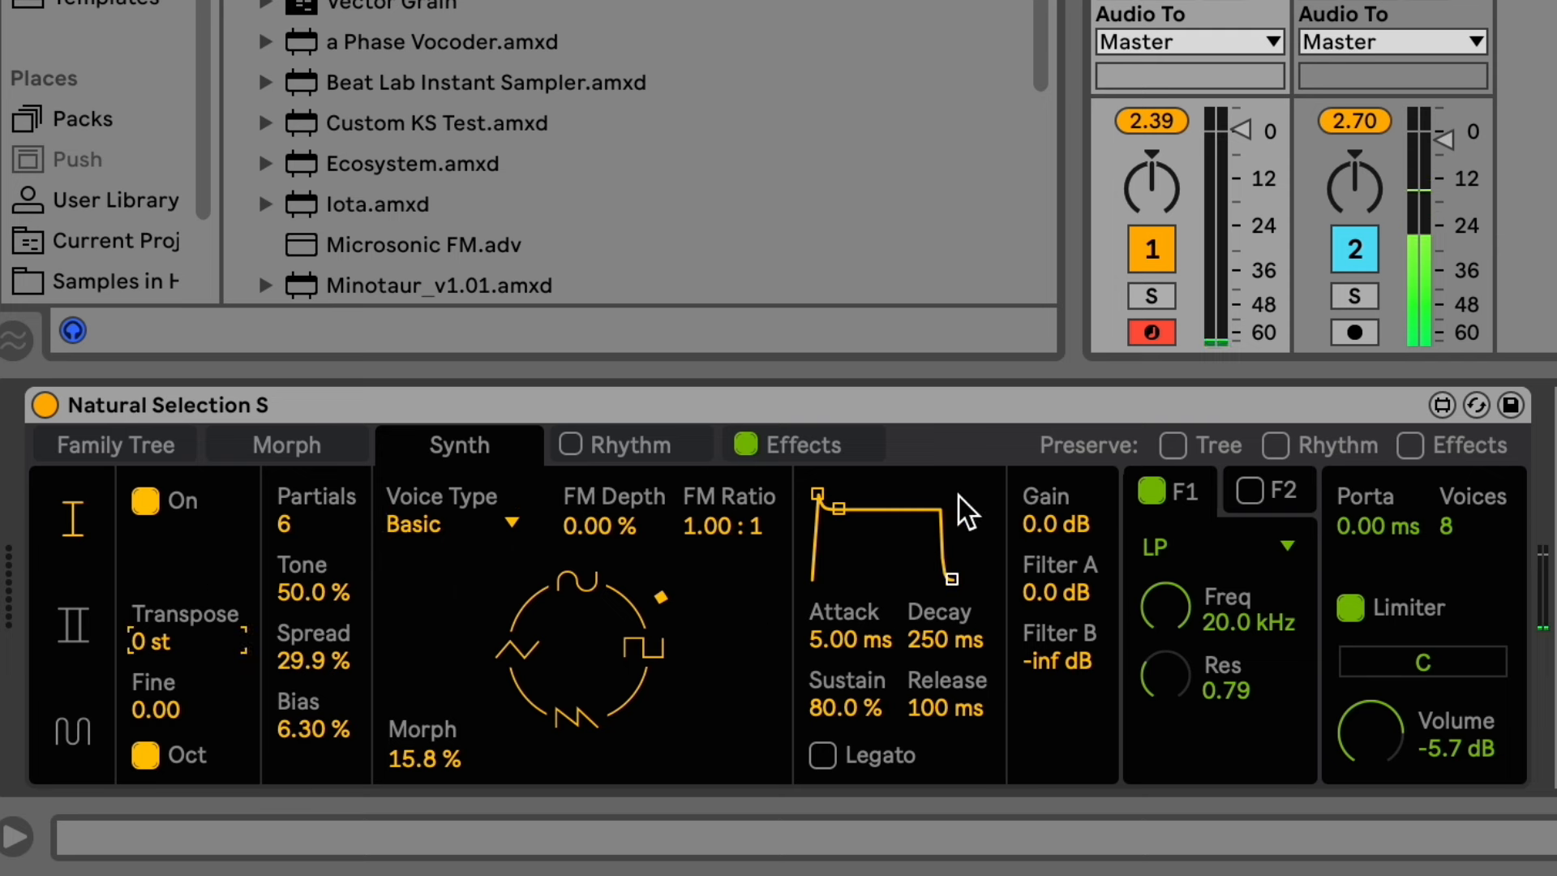
Set oscillator 1's envelope Attack to 579 ms and Release to 761 ms, and try Legato on and off.
left_click_drag(814, 611, 938, 616)
left_click(871, 751)
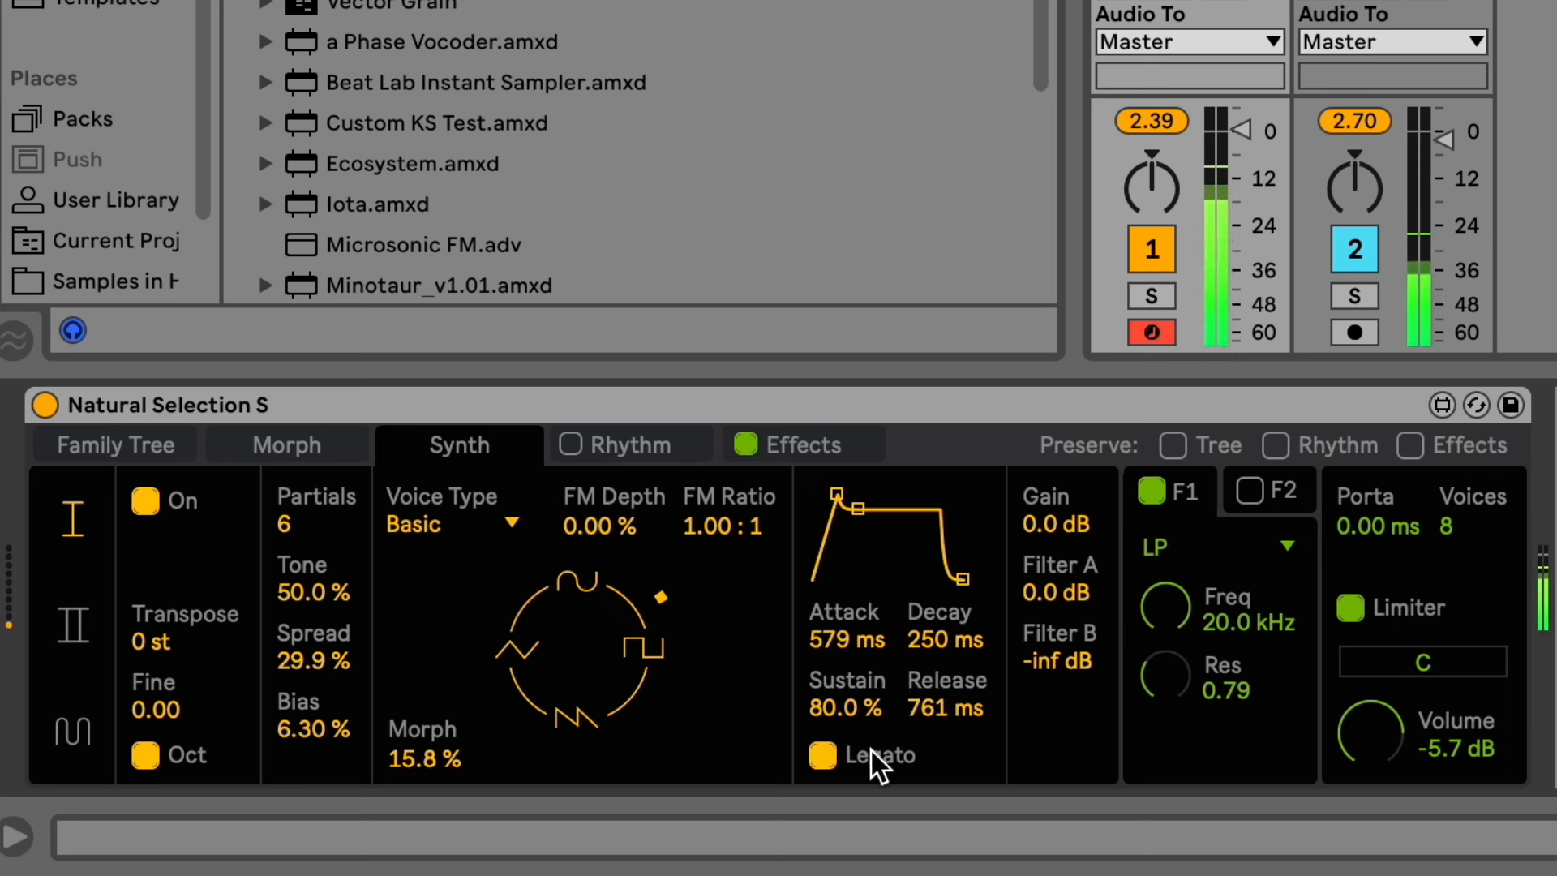
left_click(873, 756)
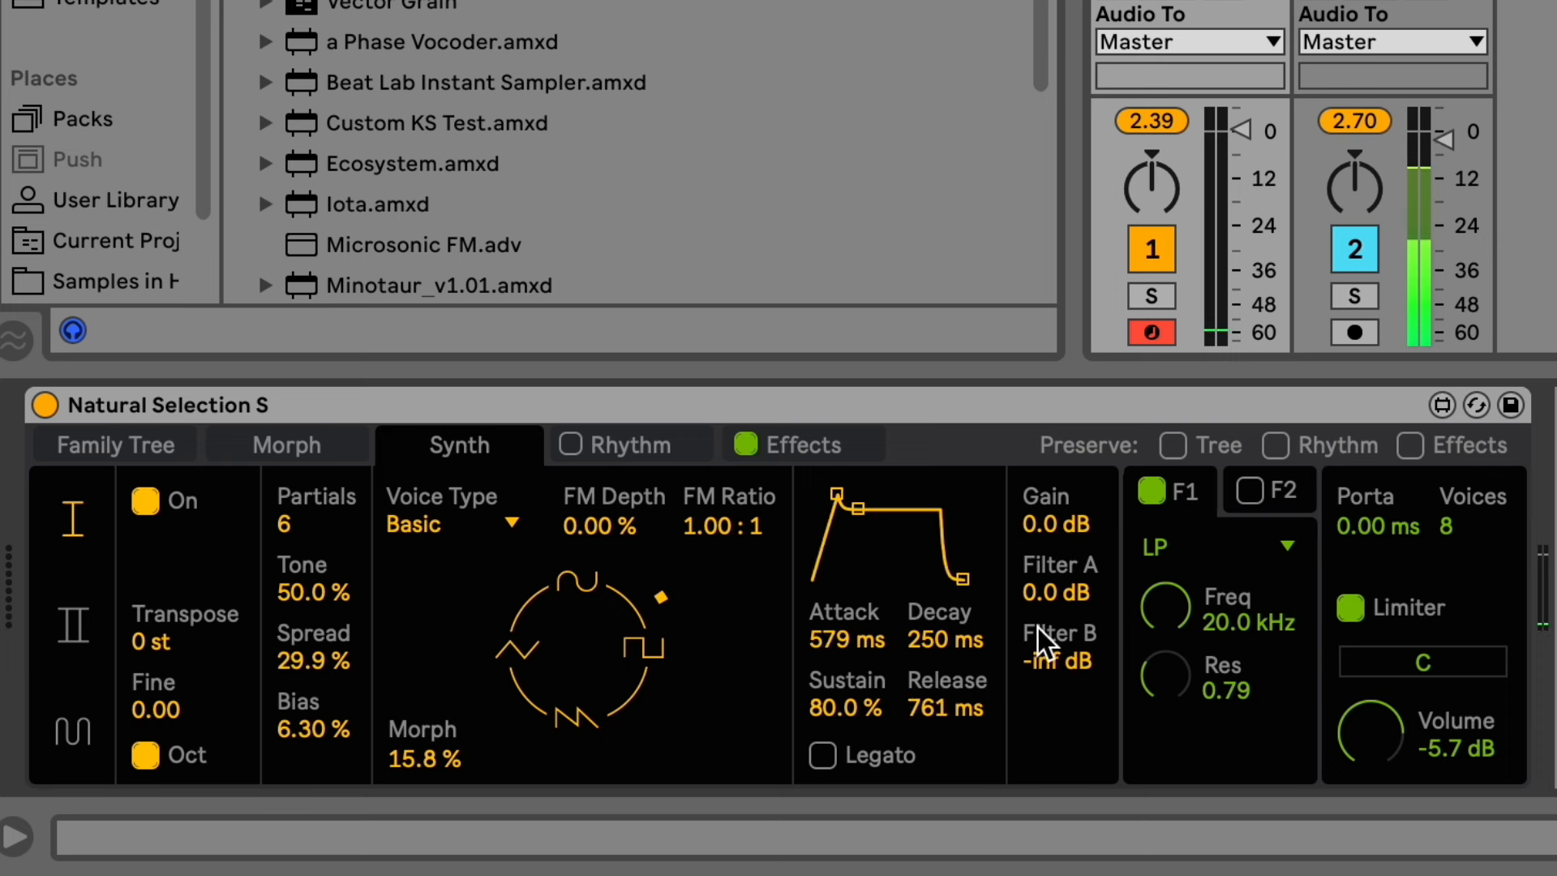
Check oscillator 1's Gain and Filter A levels and lower filter F1's Freq to 2.90 kHz.
left_click_drag(1073, 522, 1061, 595)
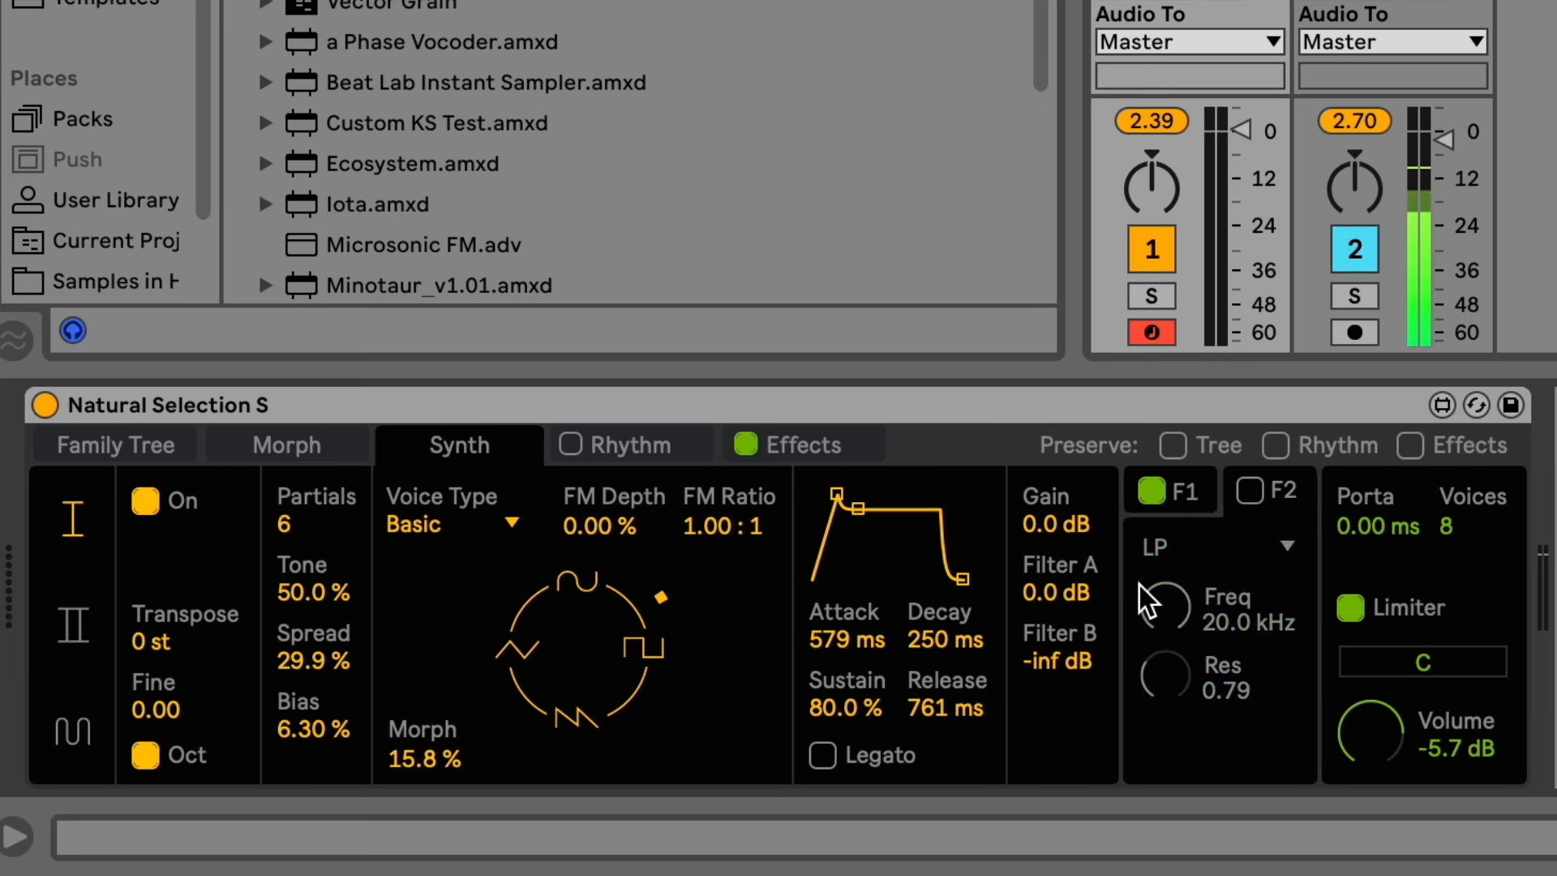
mouse_move(1062, 592)
left_mouse_down()
mouse_move(1062, 641)
mouse_move(1080, 582)
left_mouse_up()
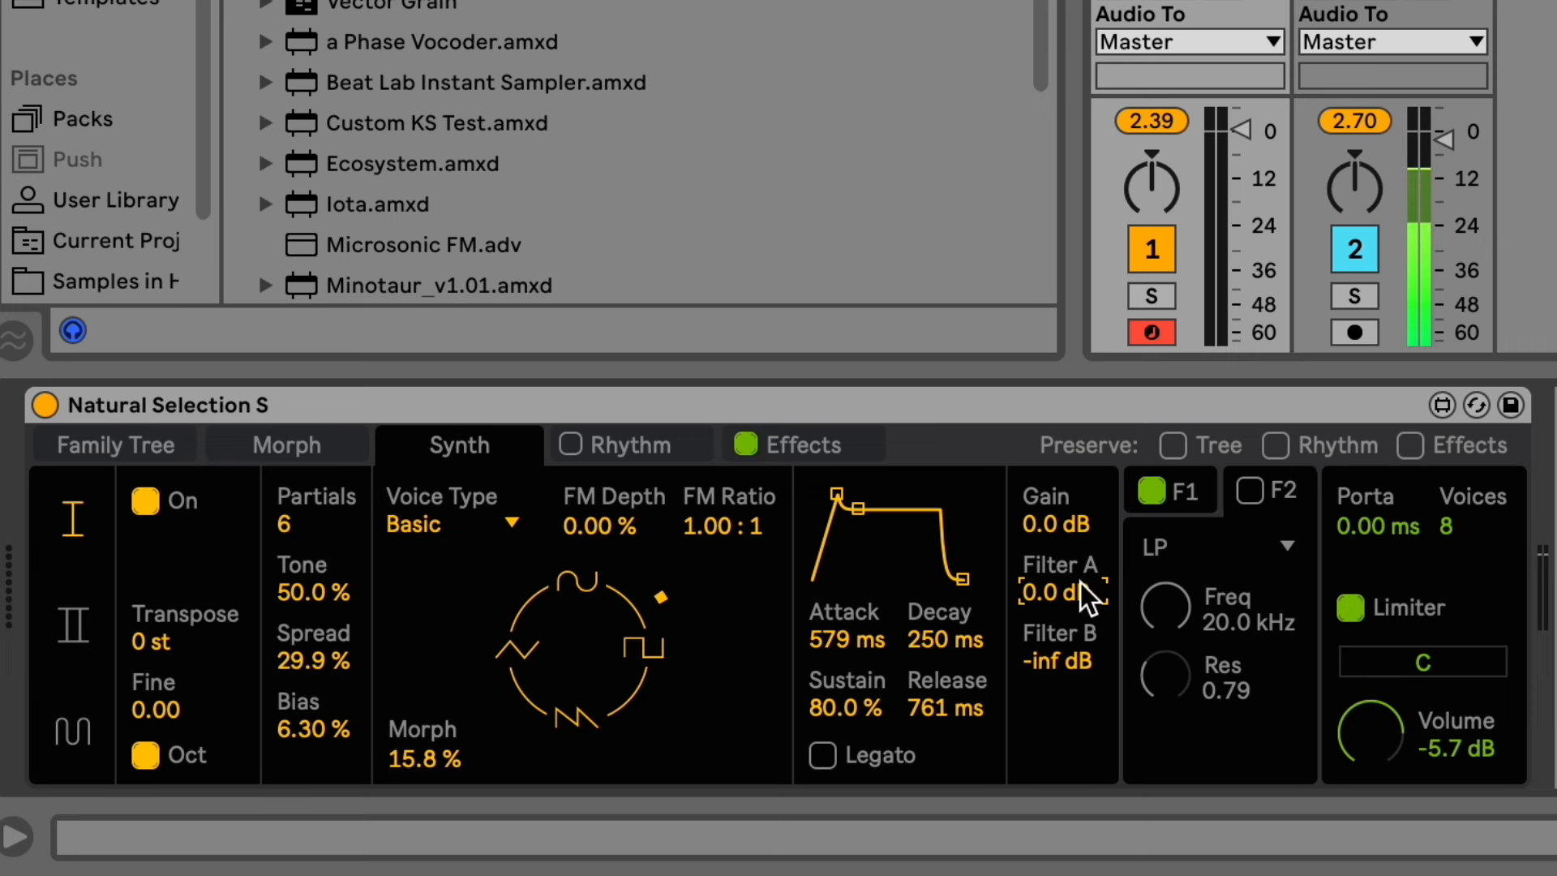
left_click(1202, 473)
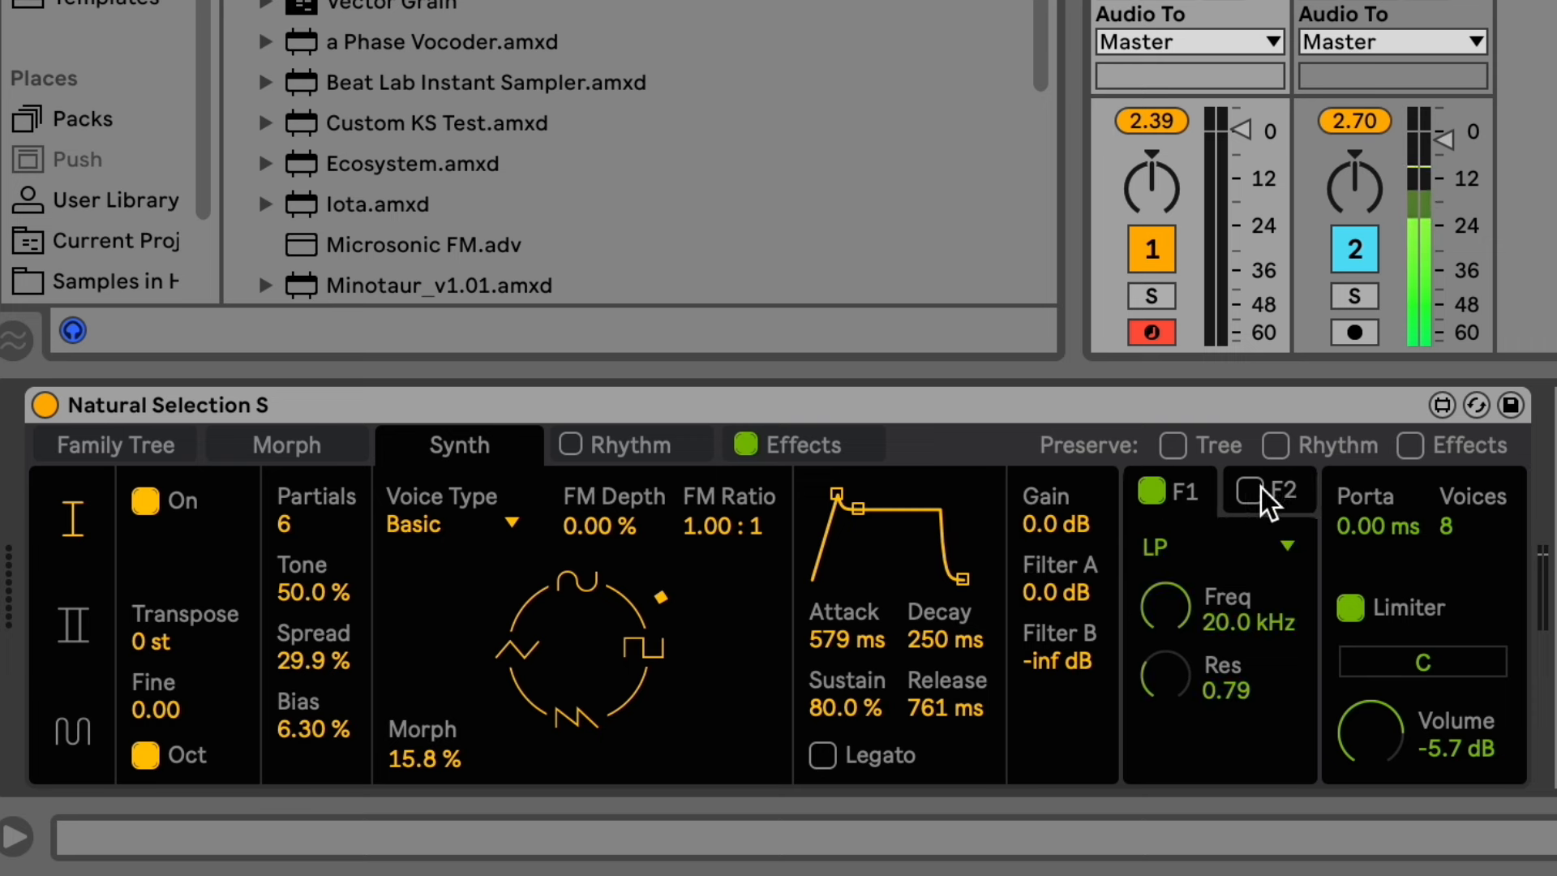
left_click(1232, 483)
left_click(1193, 497)
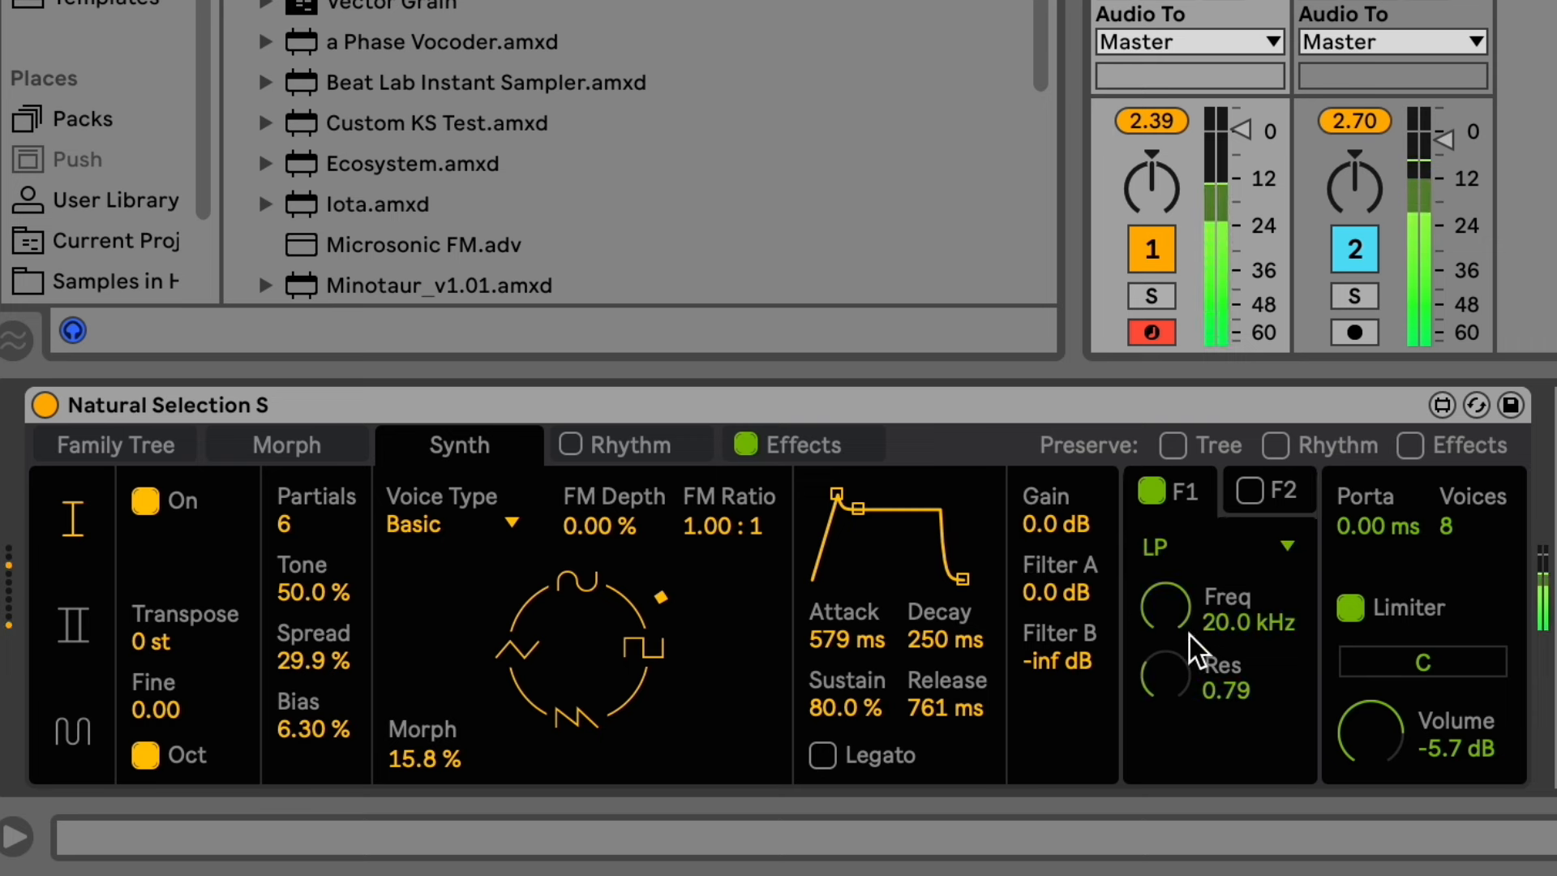
left_click_drag(1177, 596, 1194, 518)
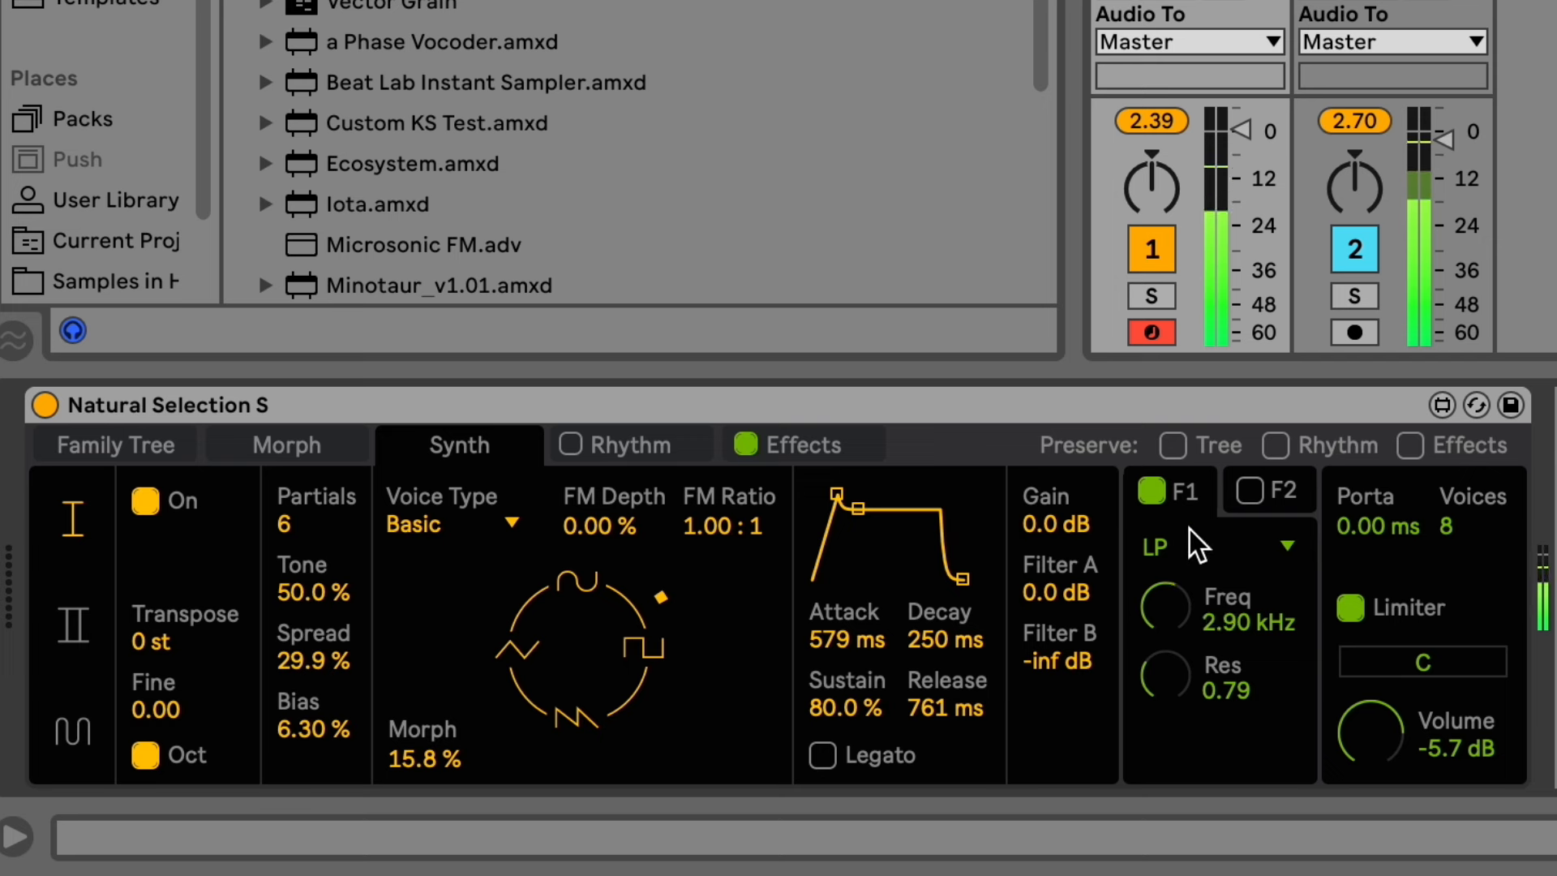
Try the LP24_Ldr type on filter F1 with Freq at 4.34 kHz, and switch the filter to Vowel.
left_click(1190, 530)
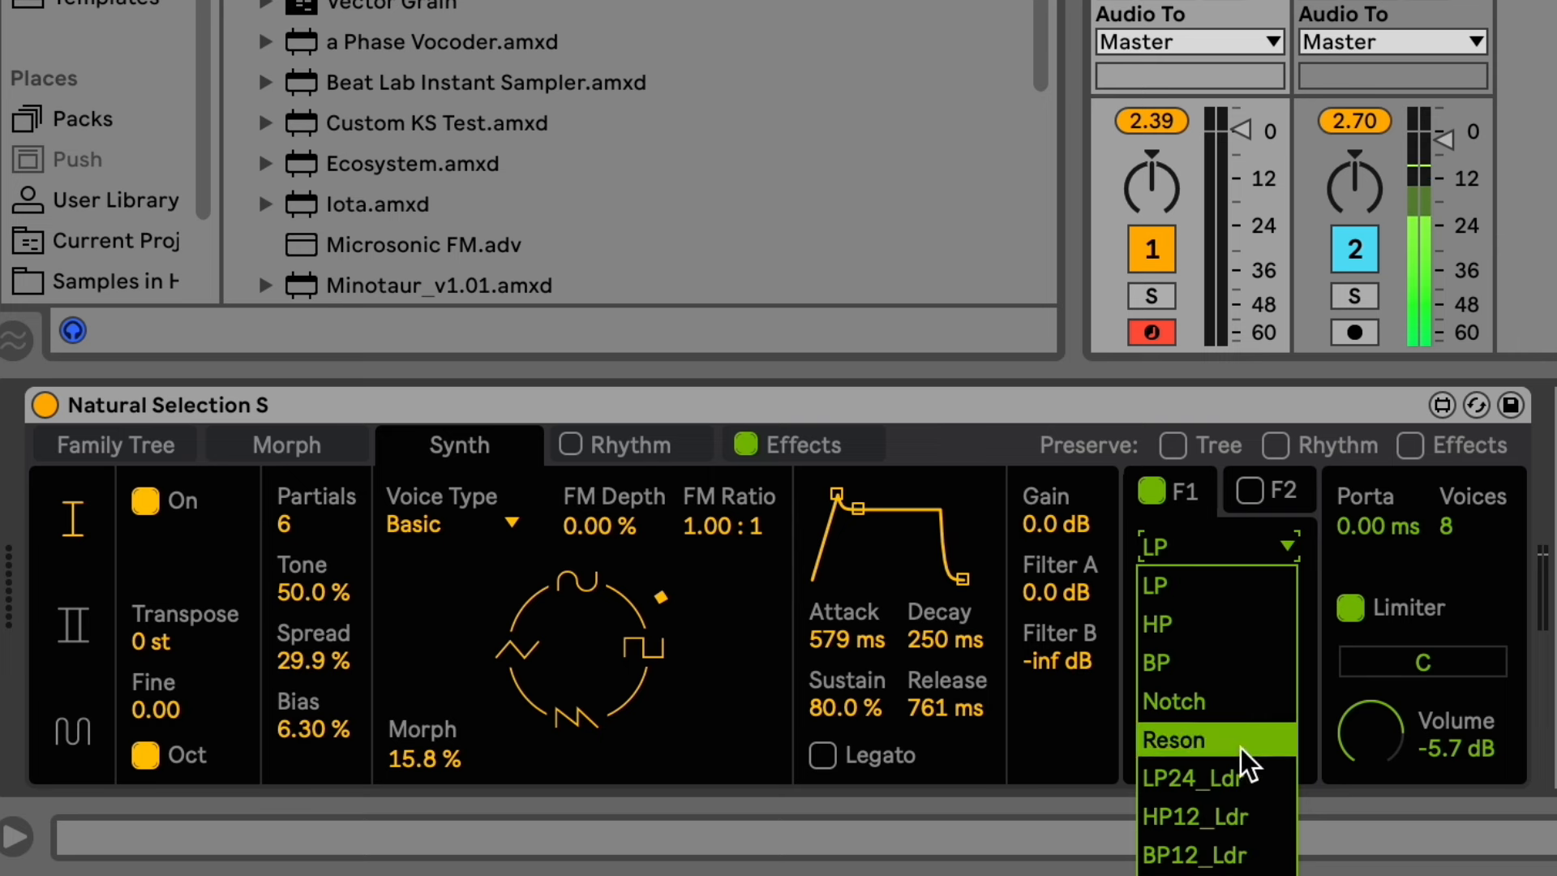
left_click(1224, 776)
left_click_drag(1160, 619, 1161, 616)
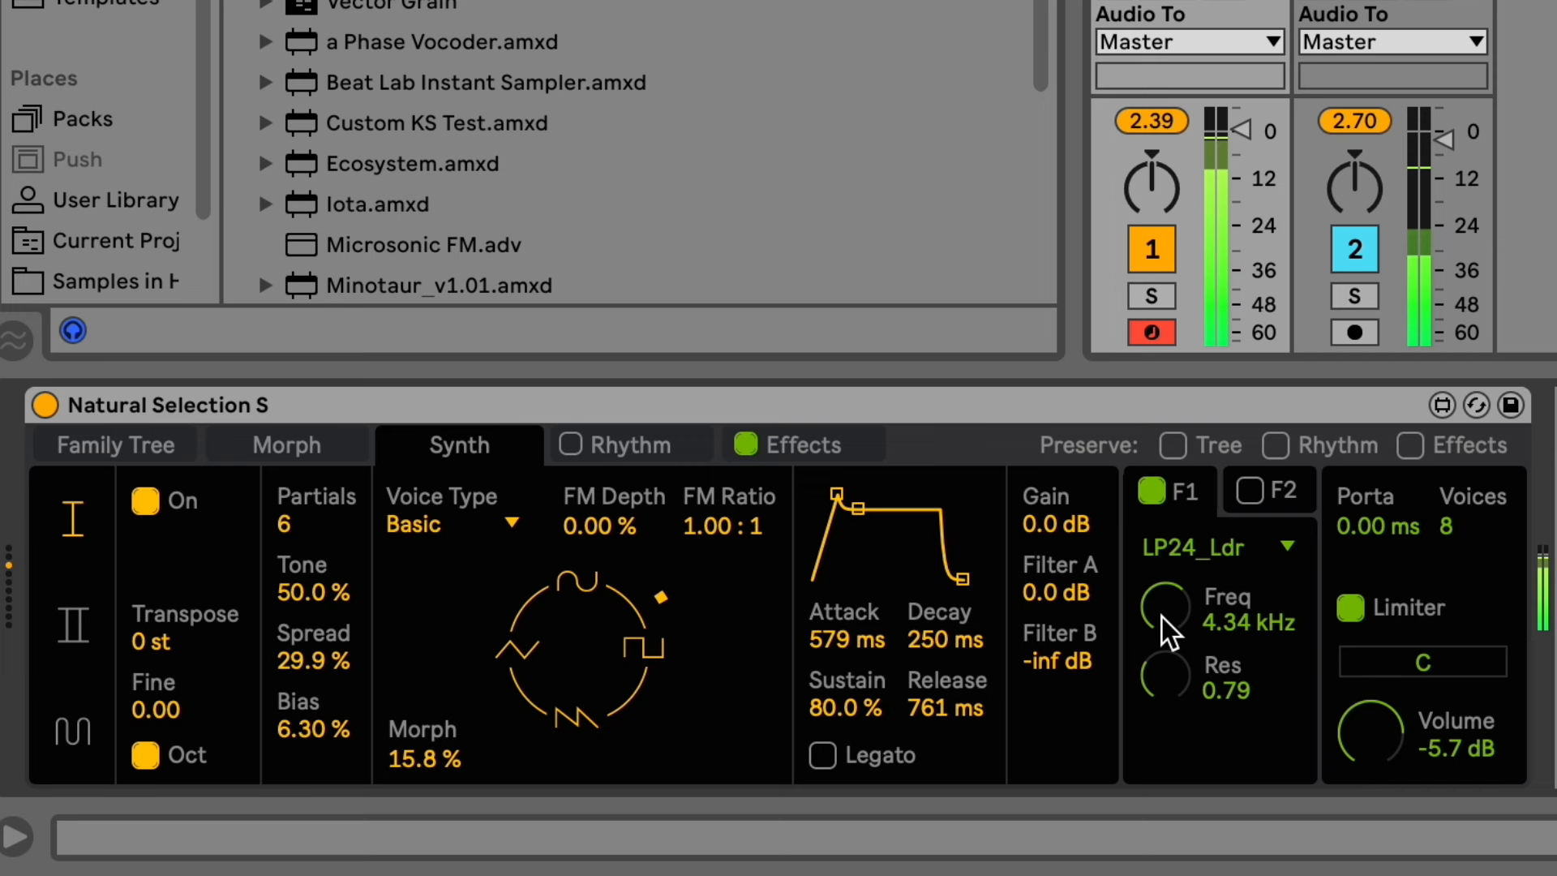
left_click(1171, 551)
left_click(1200, 875)
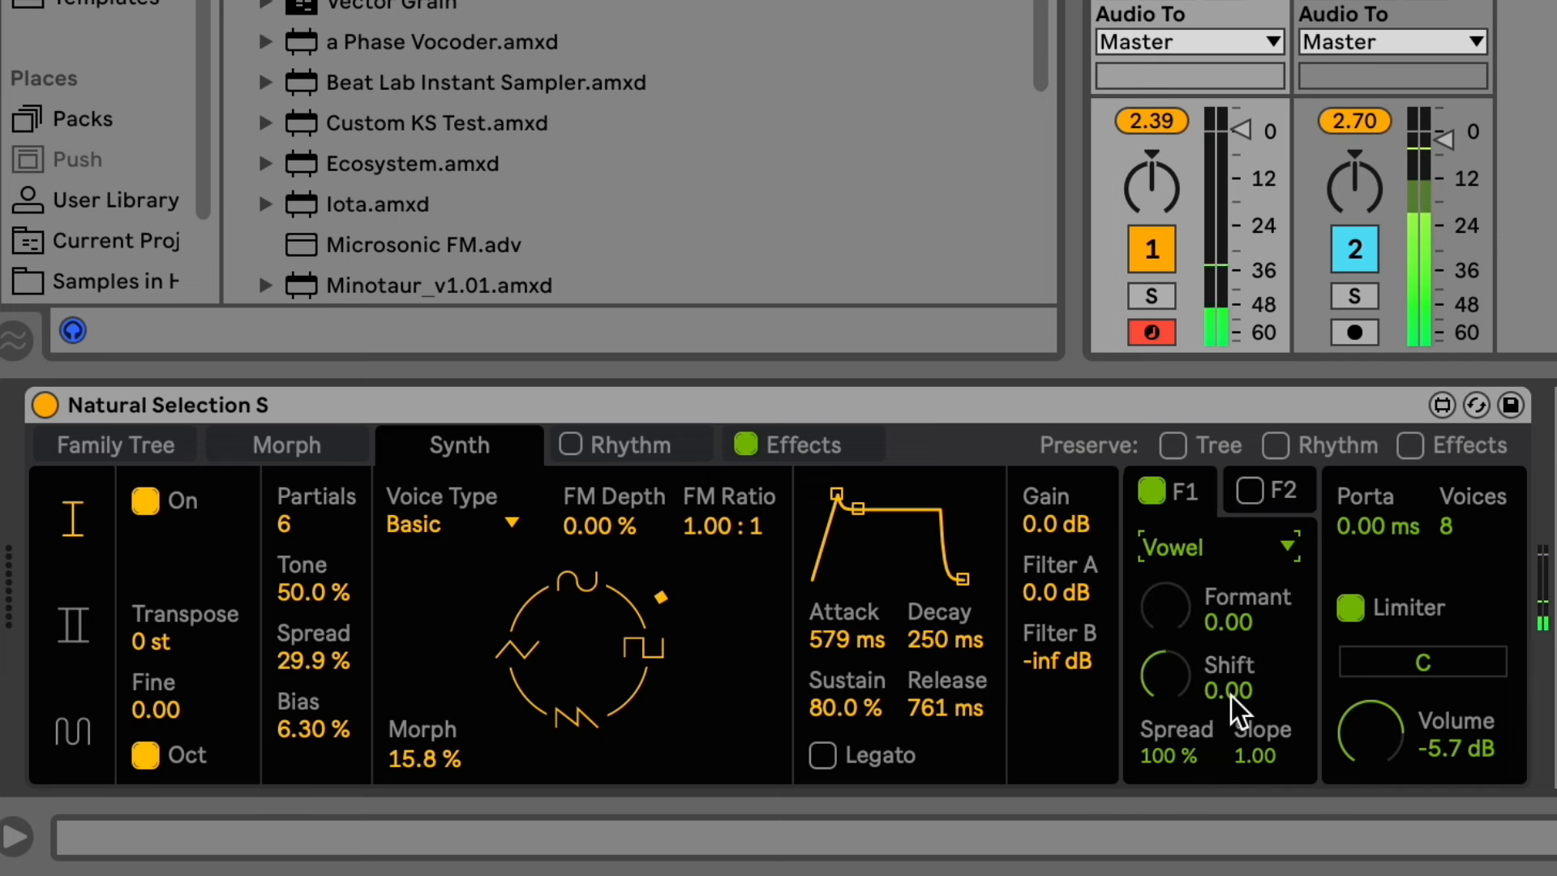
Set oscillator 1's Morph to 50.0 % and its Partials to 1.
left_click_drag(585, 628, 585, 561)
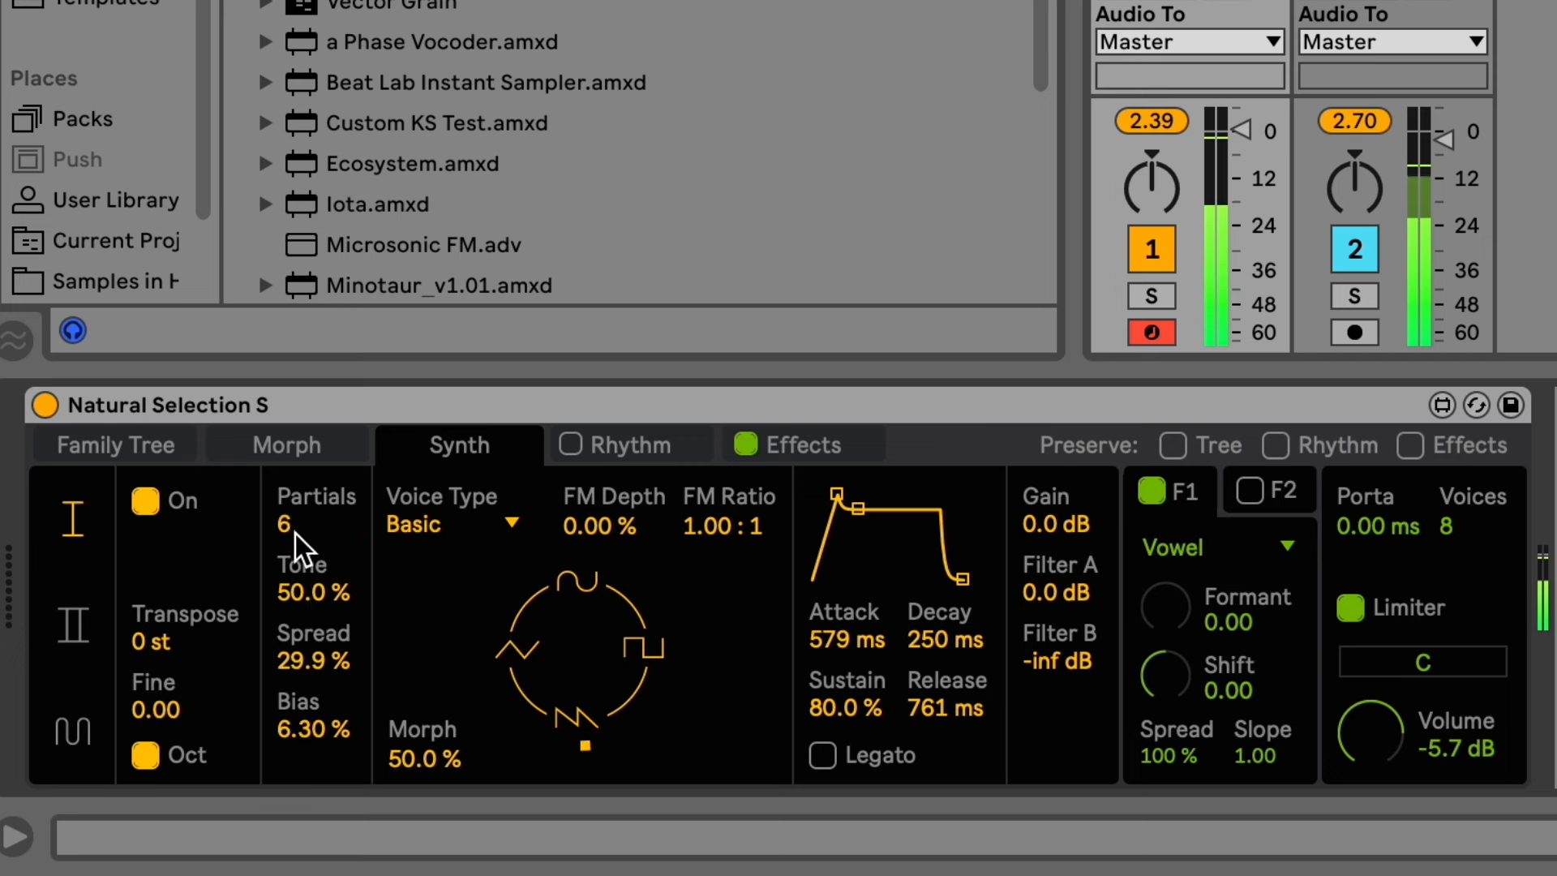
left_click_drag(287, 521, 287, 568)
Set the F1 Vowel filter to Formant 1.57, Shift 22.68, Spread 62.2 % and Slope 0.17.
left_click_drag(1196, 601, 1197, 567)
mouse_move(1165, 674)
left_mouse_down()
mouse_move(1165, 626)
mouse_move(1165, 699)
mouse_move(1165, 666)
left_mouse_up()
left_click_drag(1165, 606, 1165, 615)
mouse_move(1193, 671)
left_mouse_down()
mouse_move(1194, 641)
mouse_move(1184, 675)
left_mouse_up()
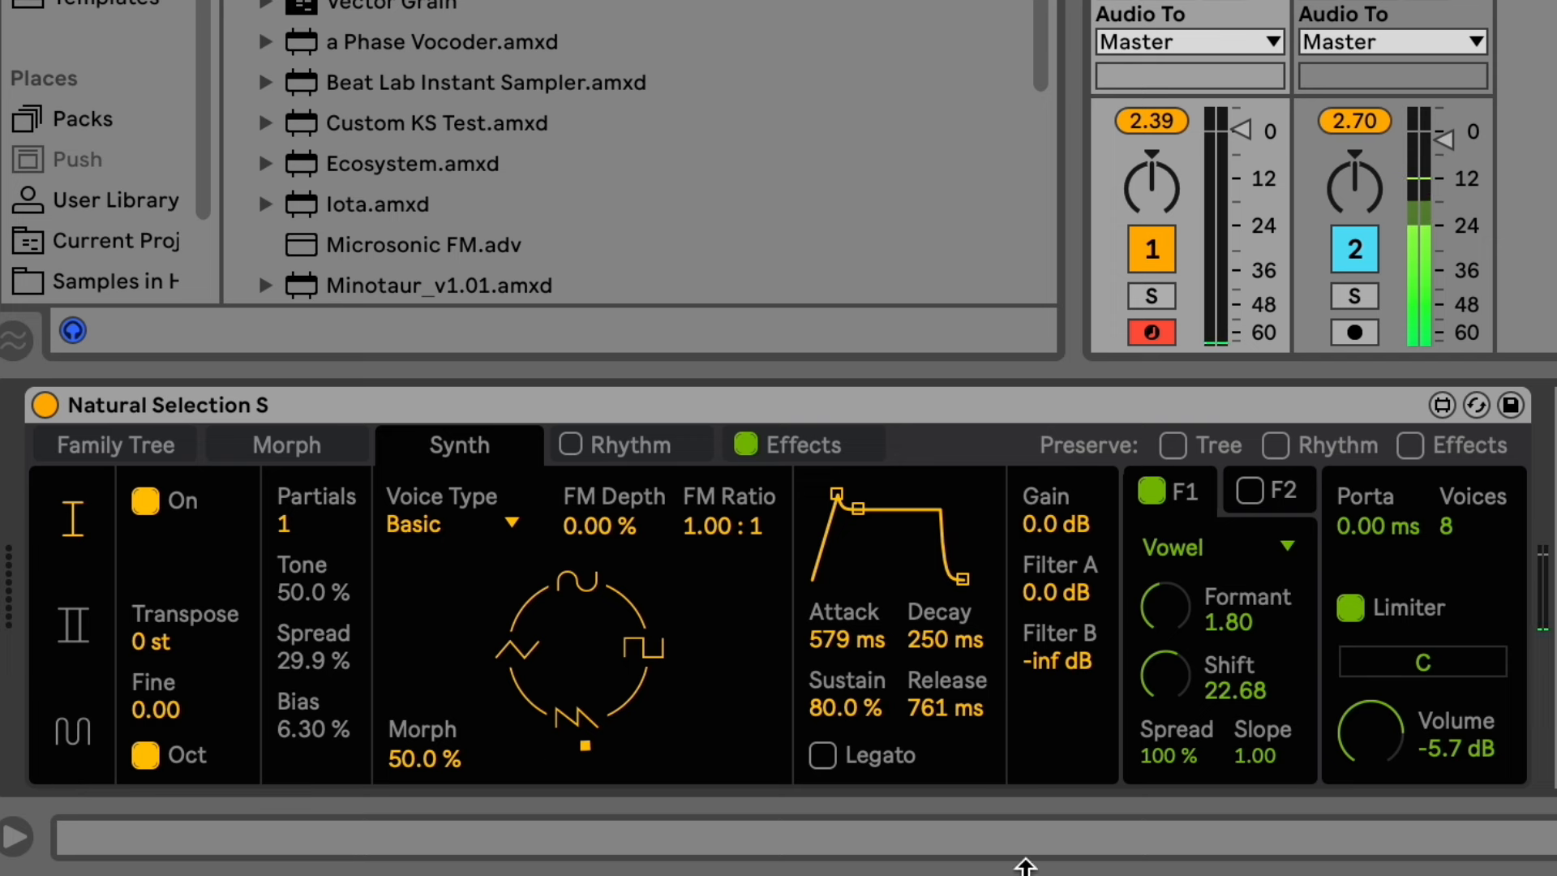
left_click_drag(1183, 760, 1257, 793)
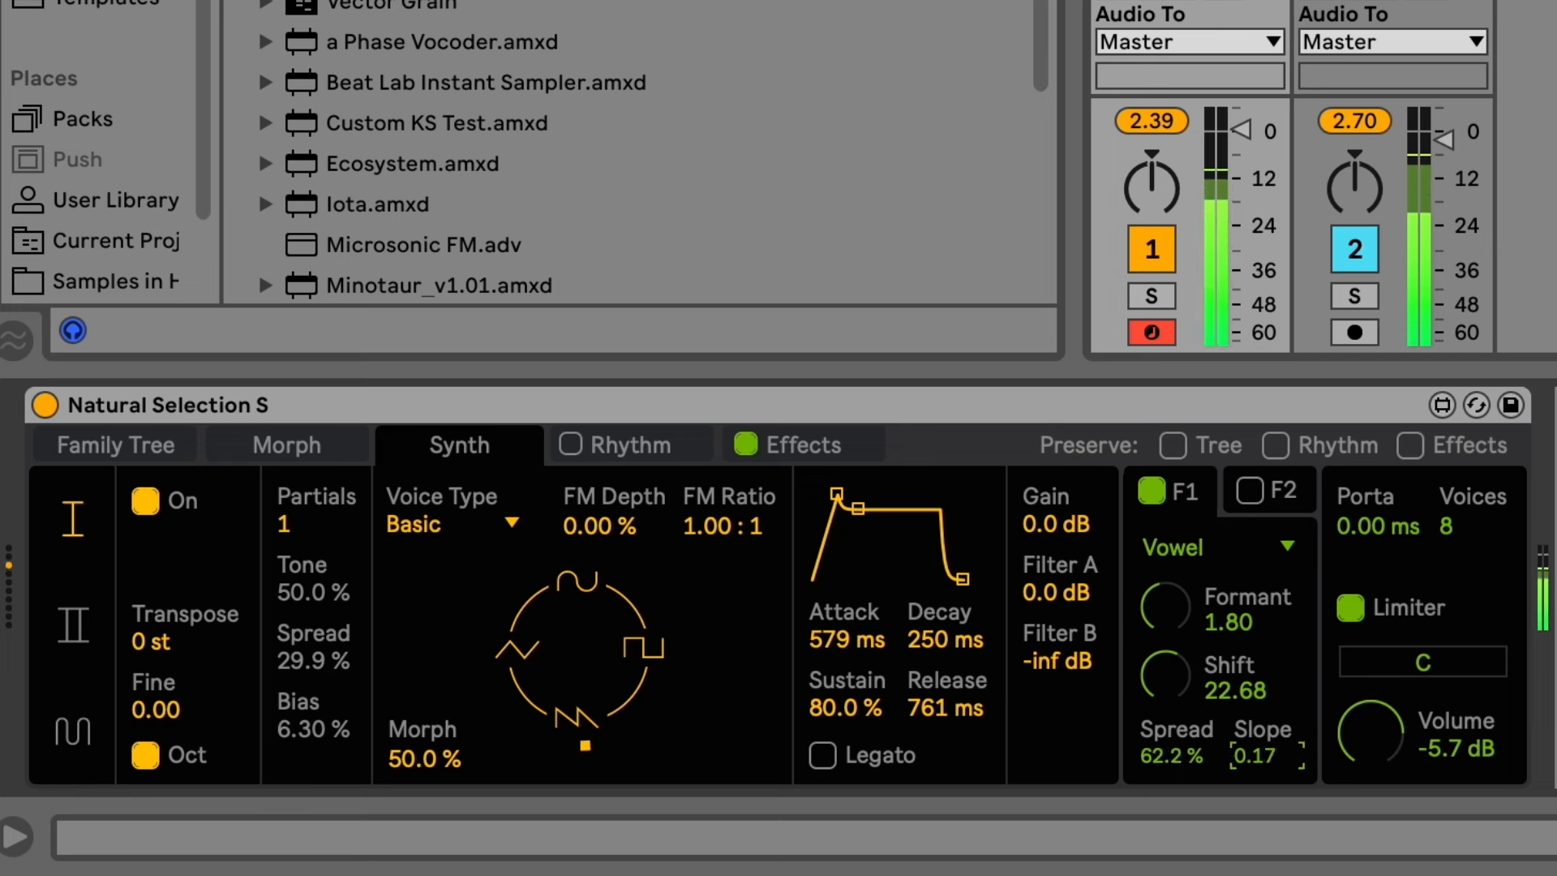
mouse_move(1165, 606)
left_mouse_down()
mouse_move(1165, 577)
mouse_move(1165, 612)
left_mouse_up()
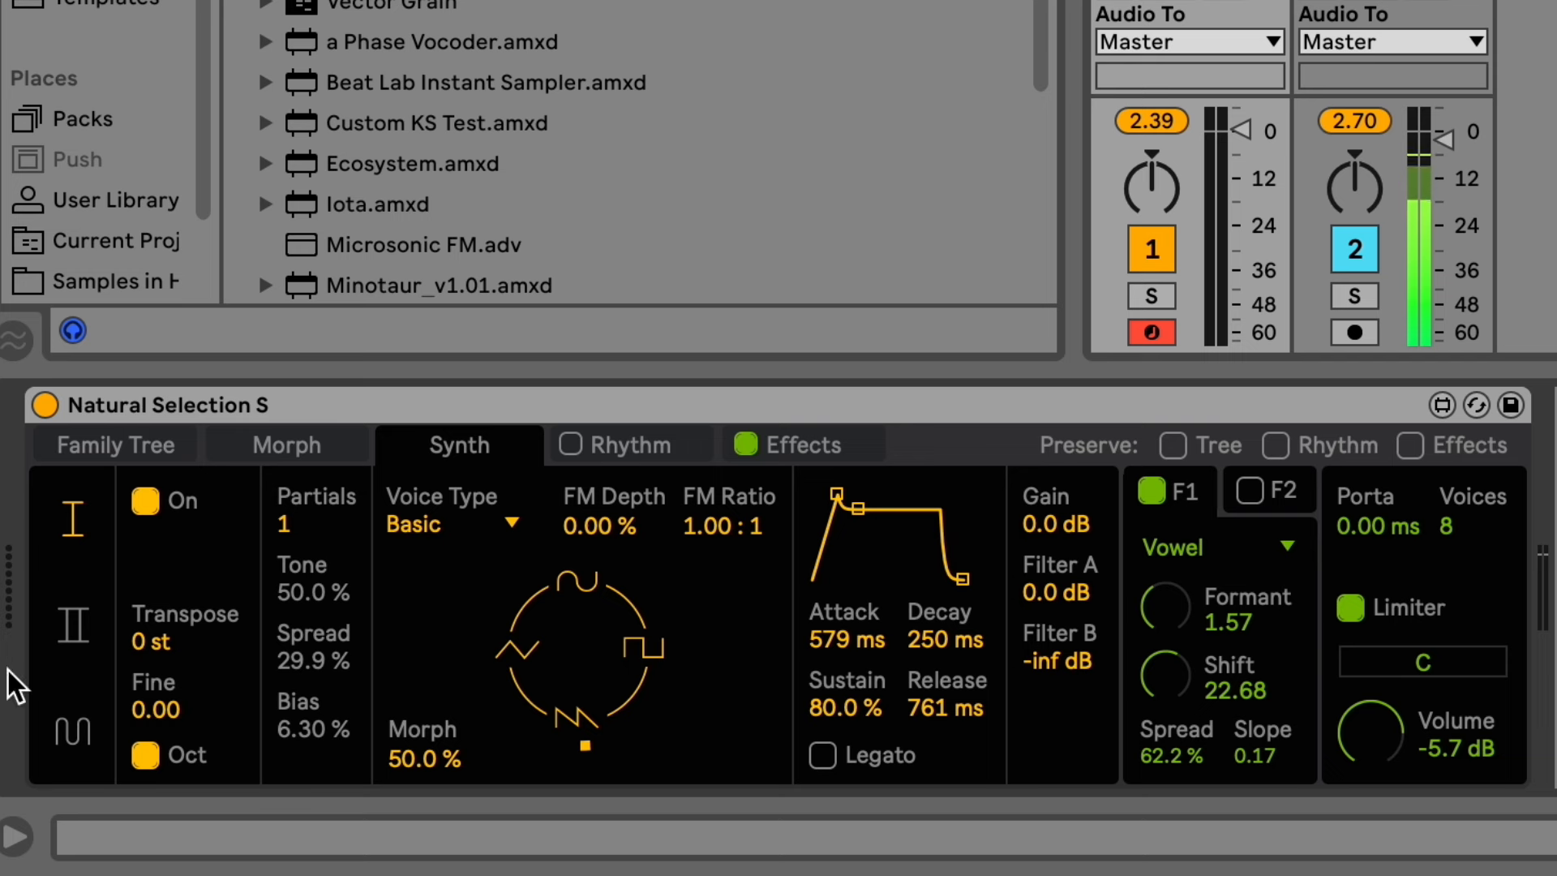
Try the Porta and Voices settings, and view the Family Tree page before returning to the Synth page.
left_click_drag(1396, 527, 1399, 576)
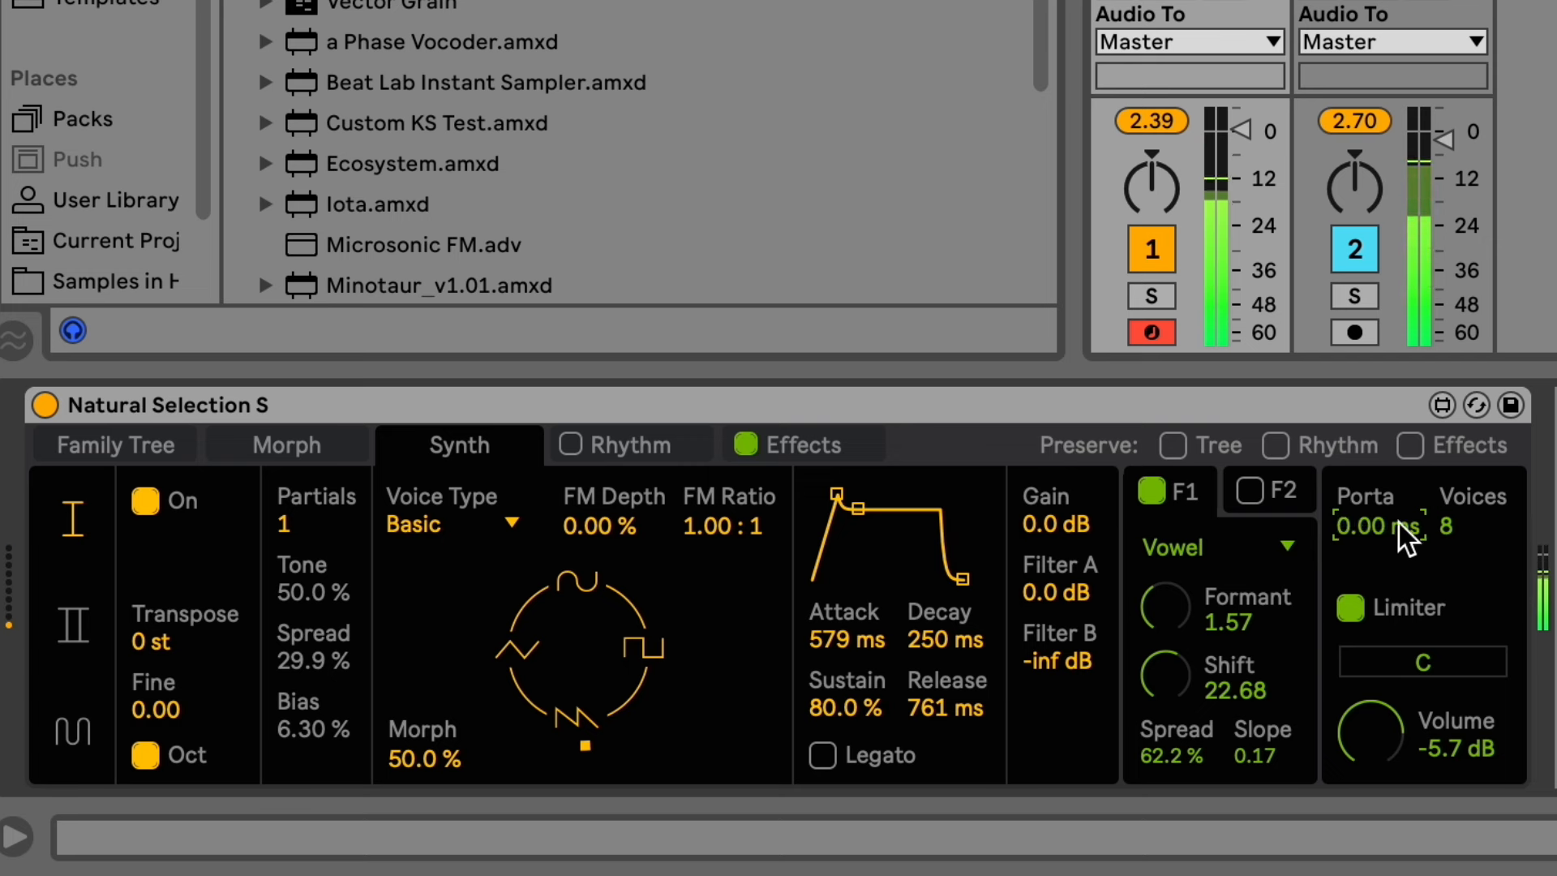
left_click(1456, 515)
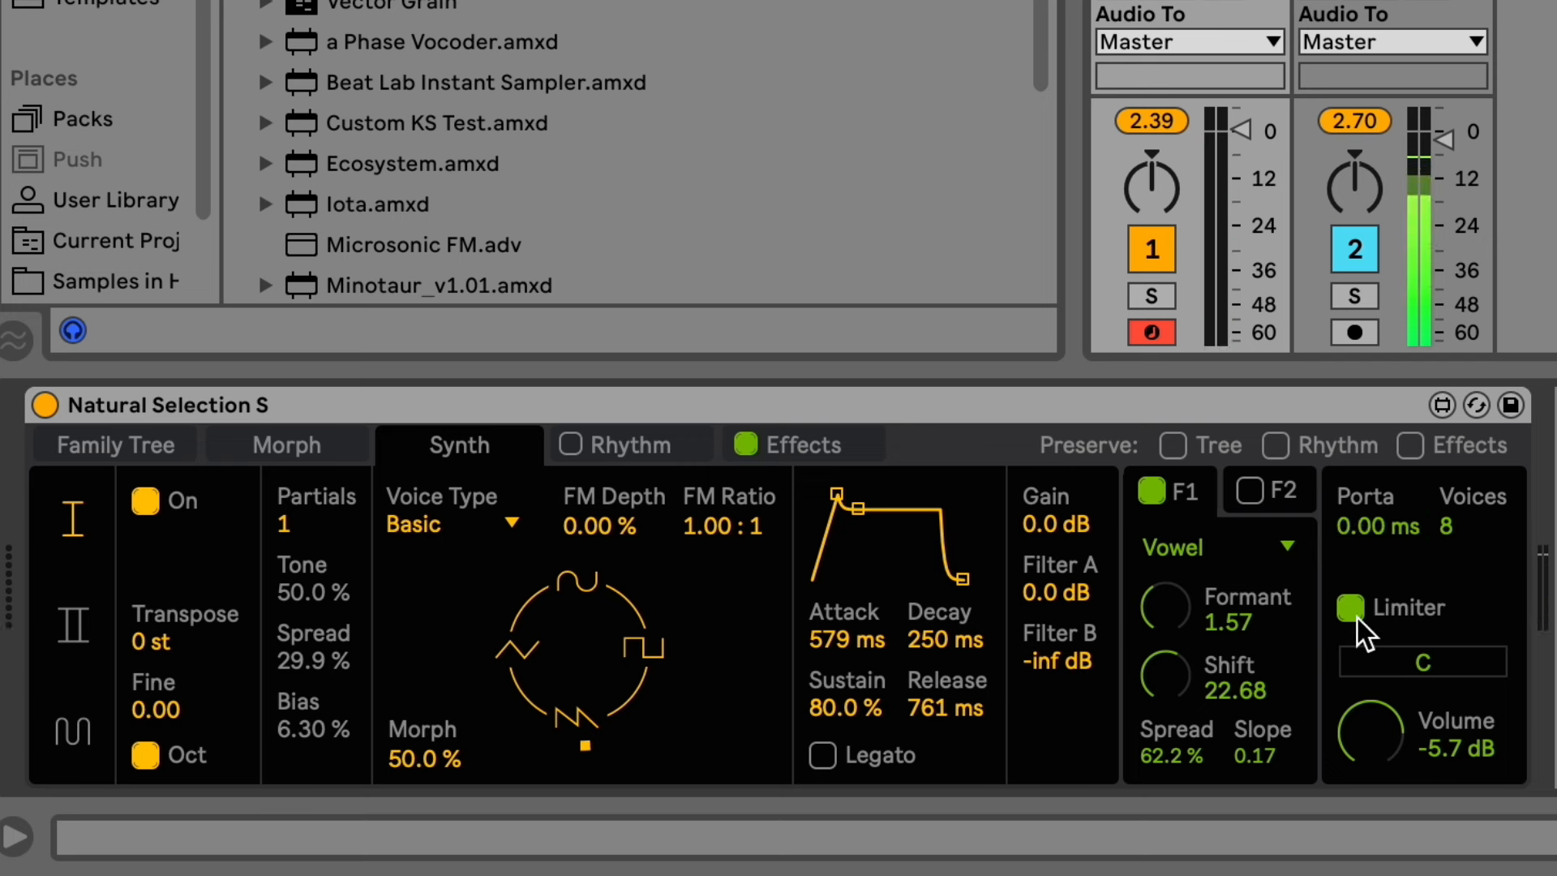
left_click(134, 444)
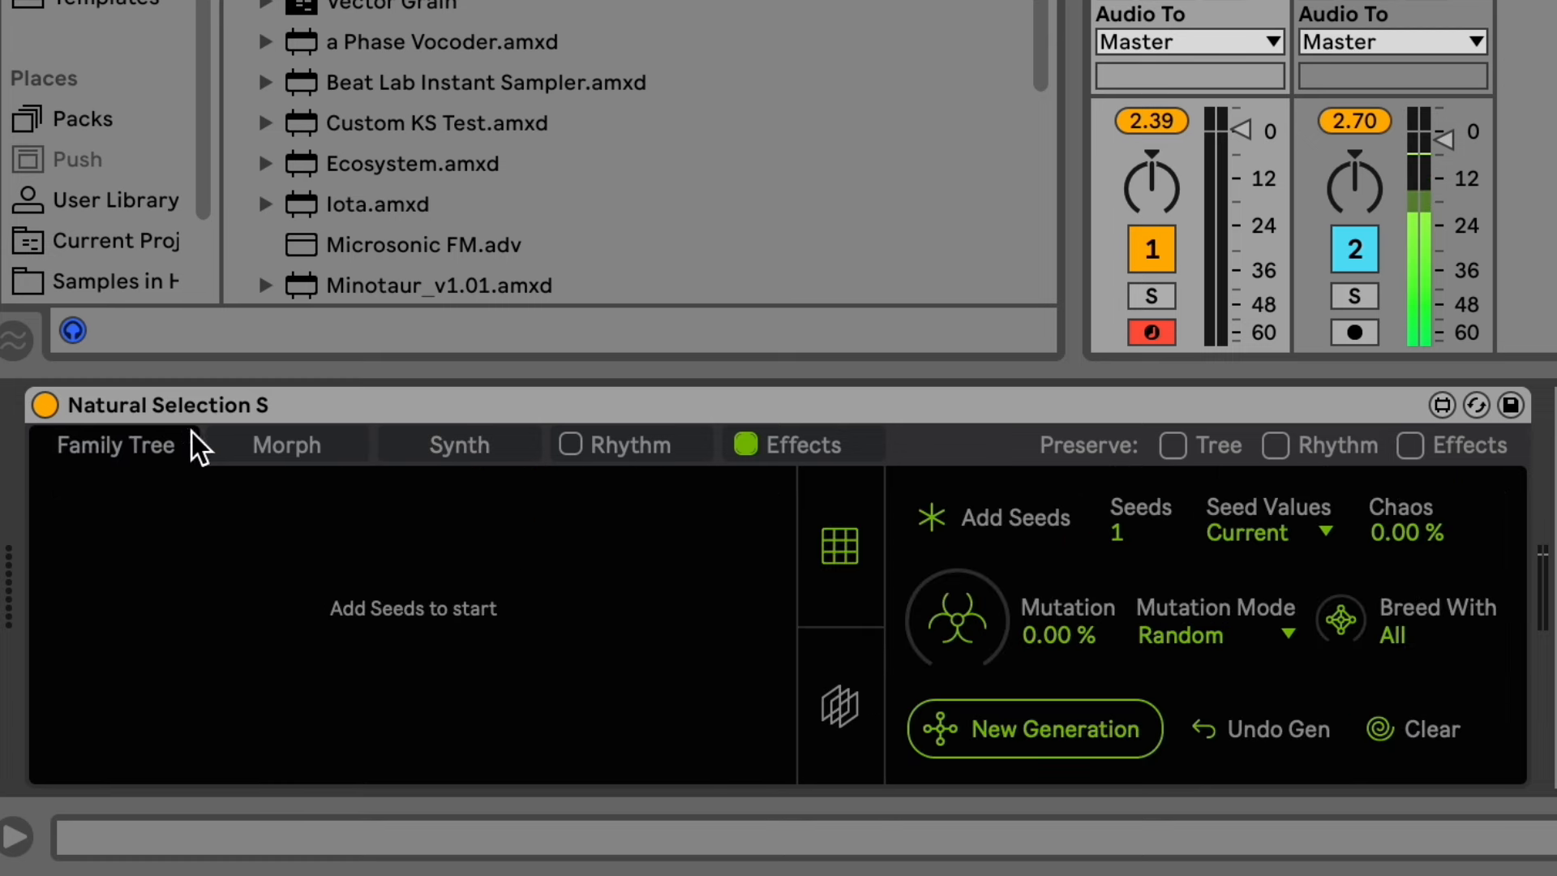
left_click(459, 444)
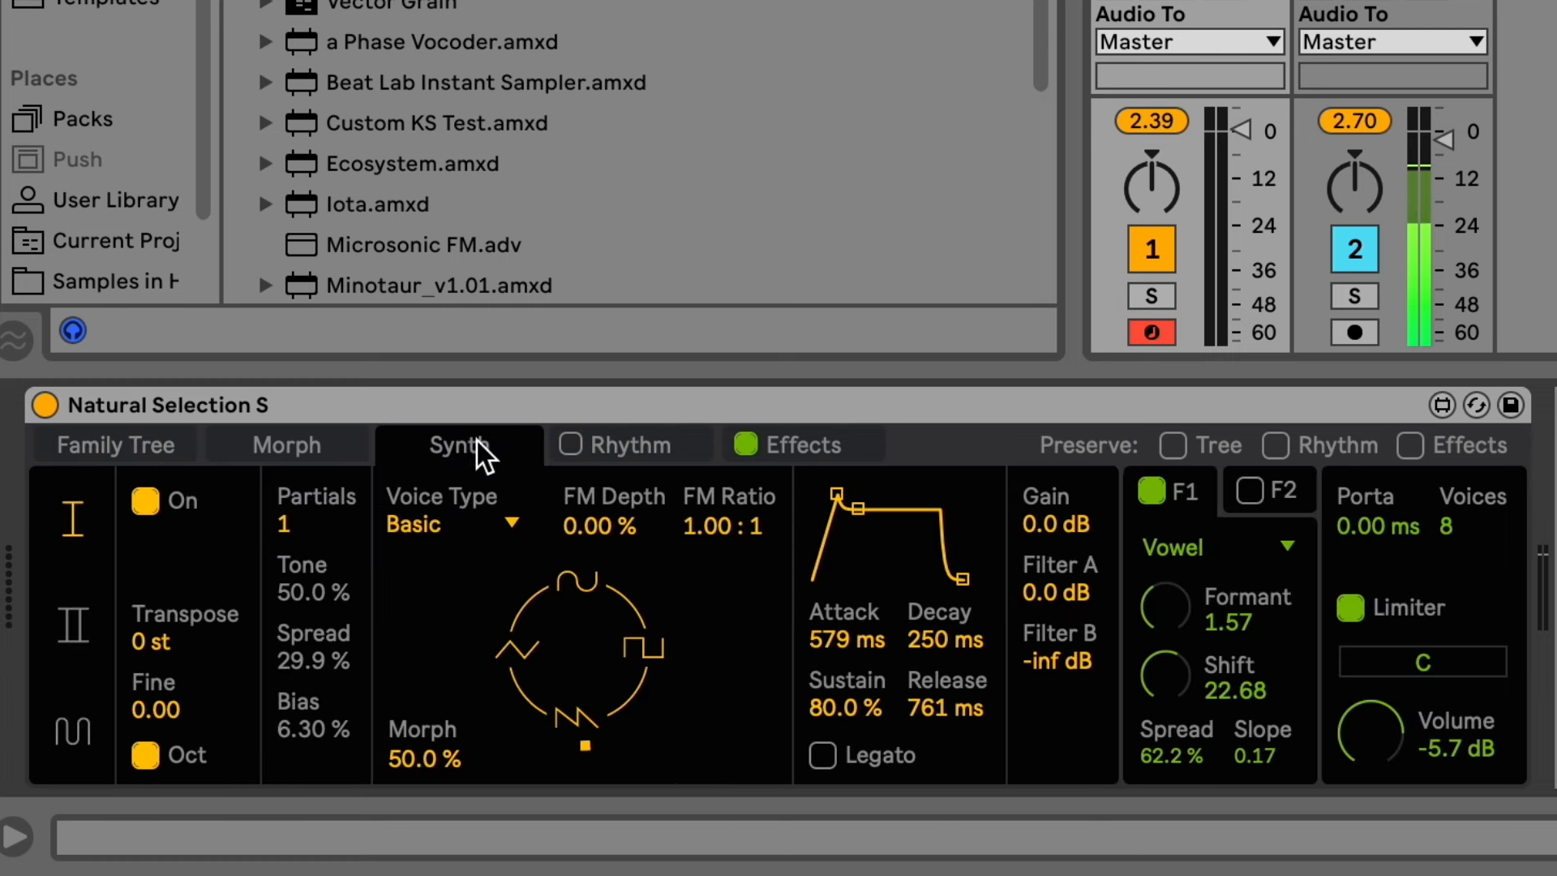
Try the Limiter off and turn it back on.
left_click(1352, 608)
left_click(1349, 607)
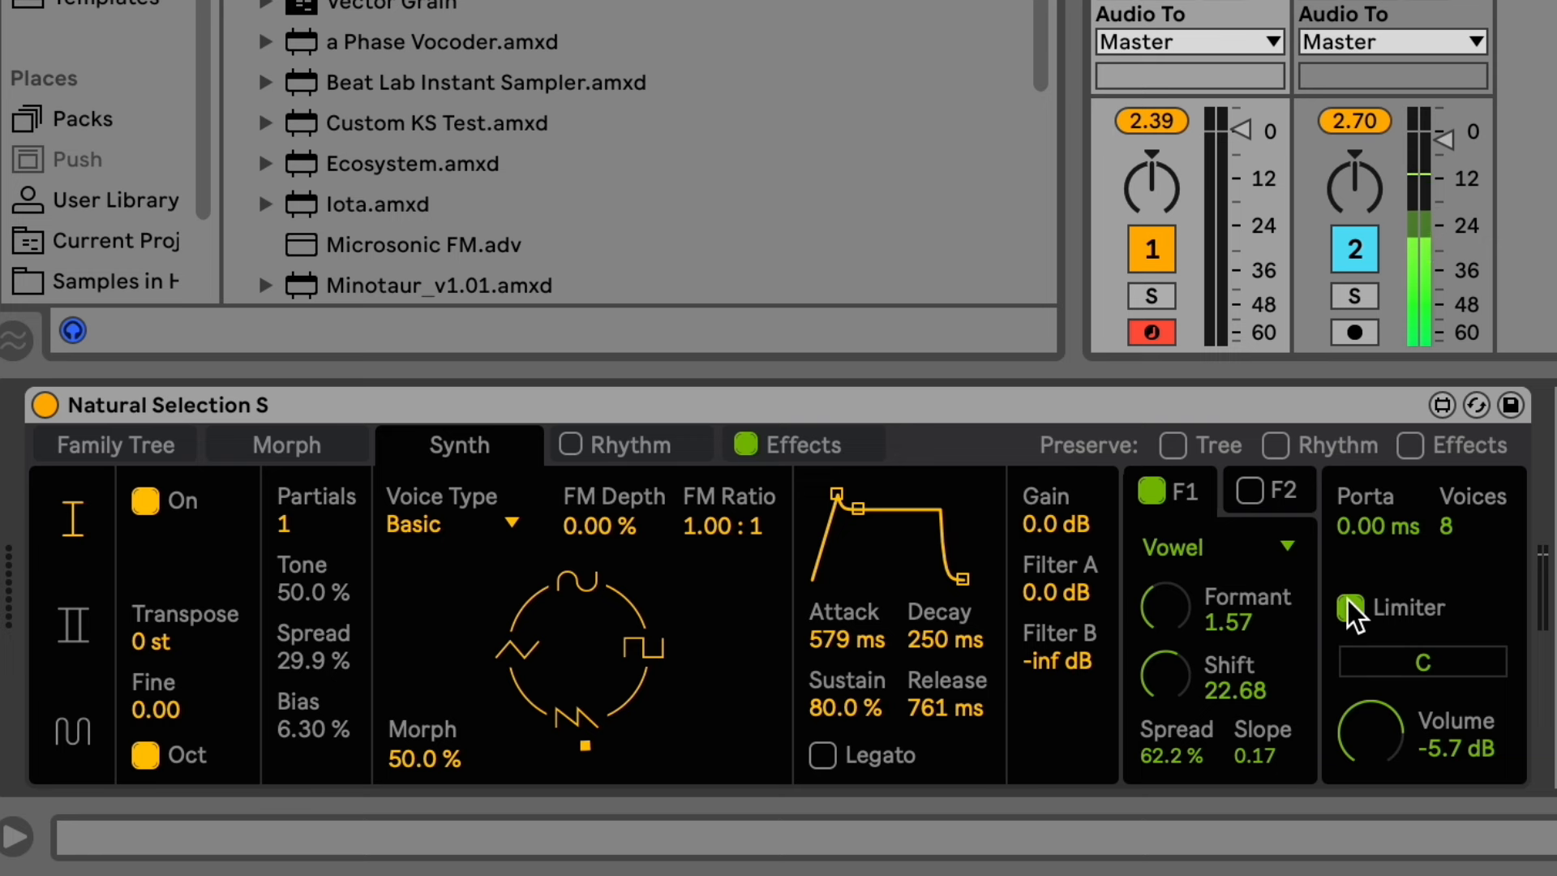
left_click(1349, 606)
View the modulation page with its LFOs, envelopes and destinations, and open oscillator 2's settings.
left_click(79, 630)
left_click(67, 748)
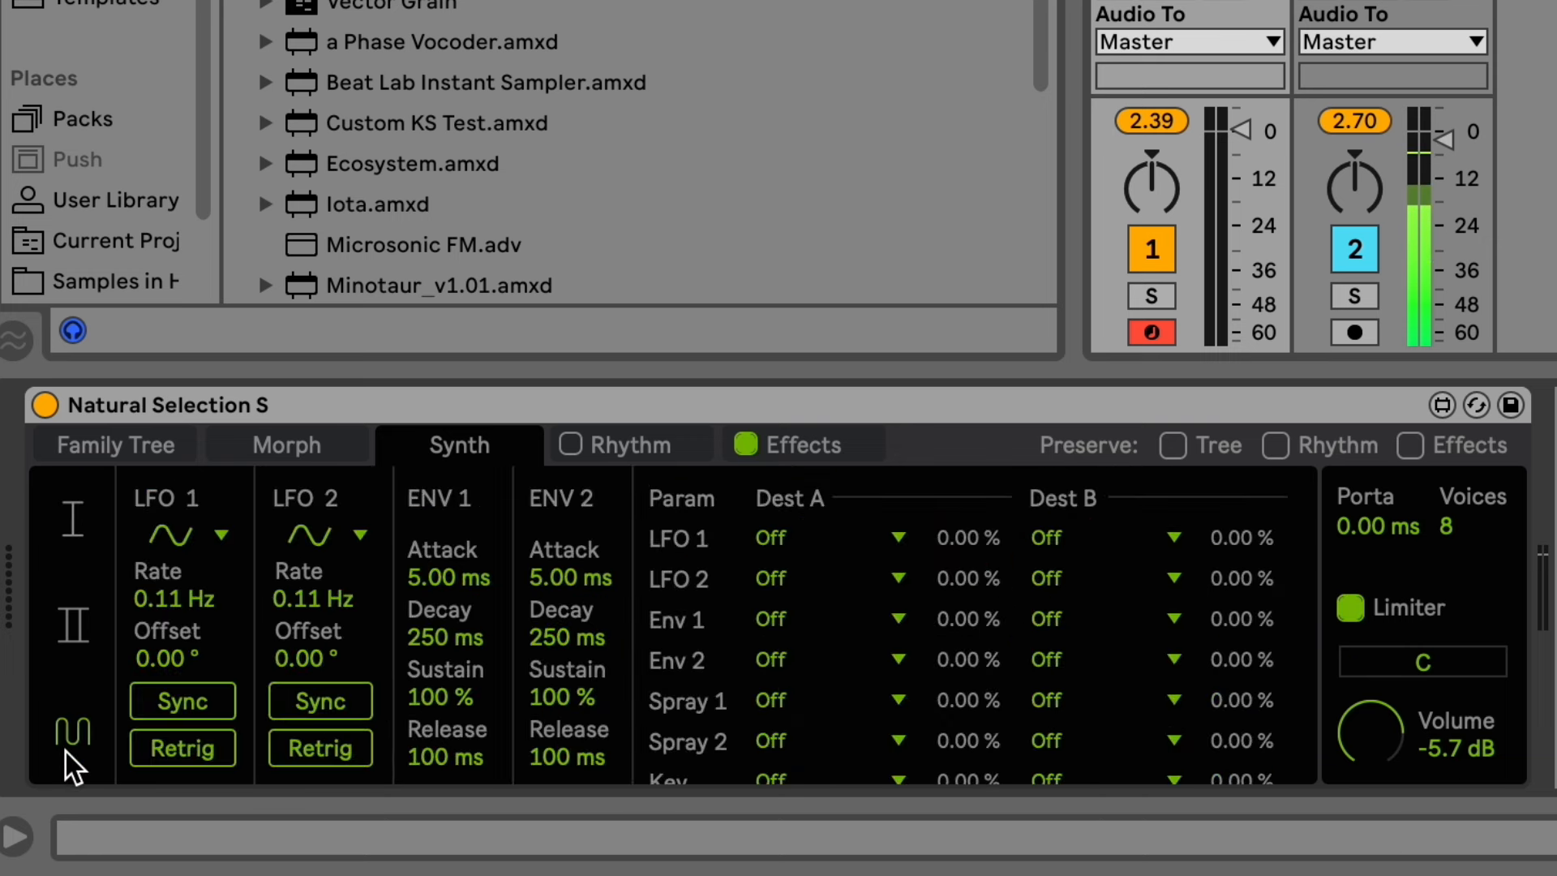
left_click(78, 617)
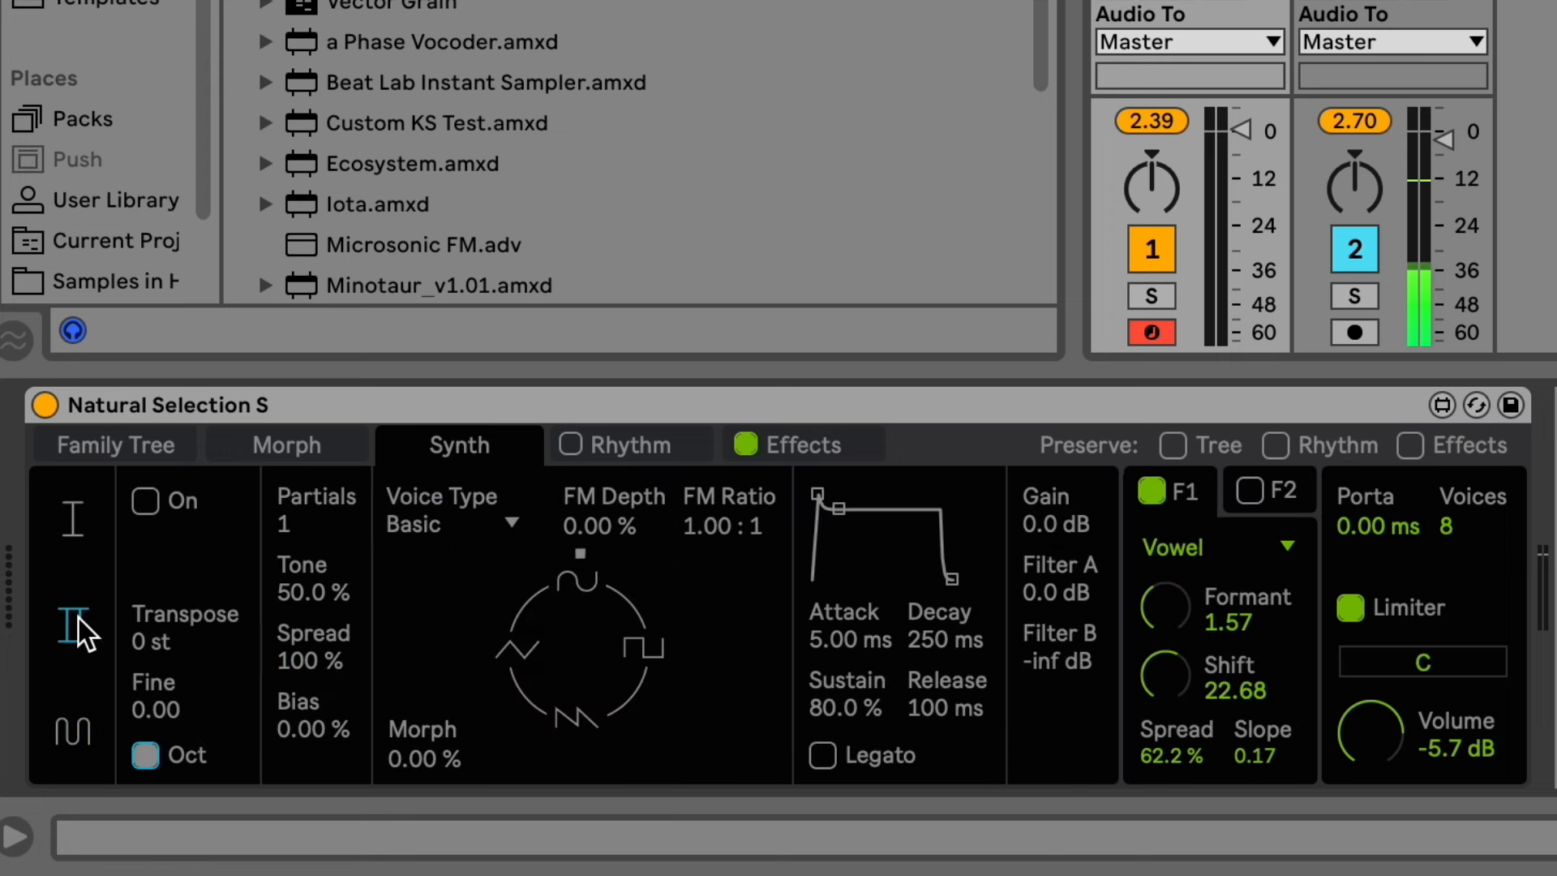
Examine the modulation page's source list from LFO 1 down to Mod and the destinations offered for LFO 1.
left_click(53, 727)
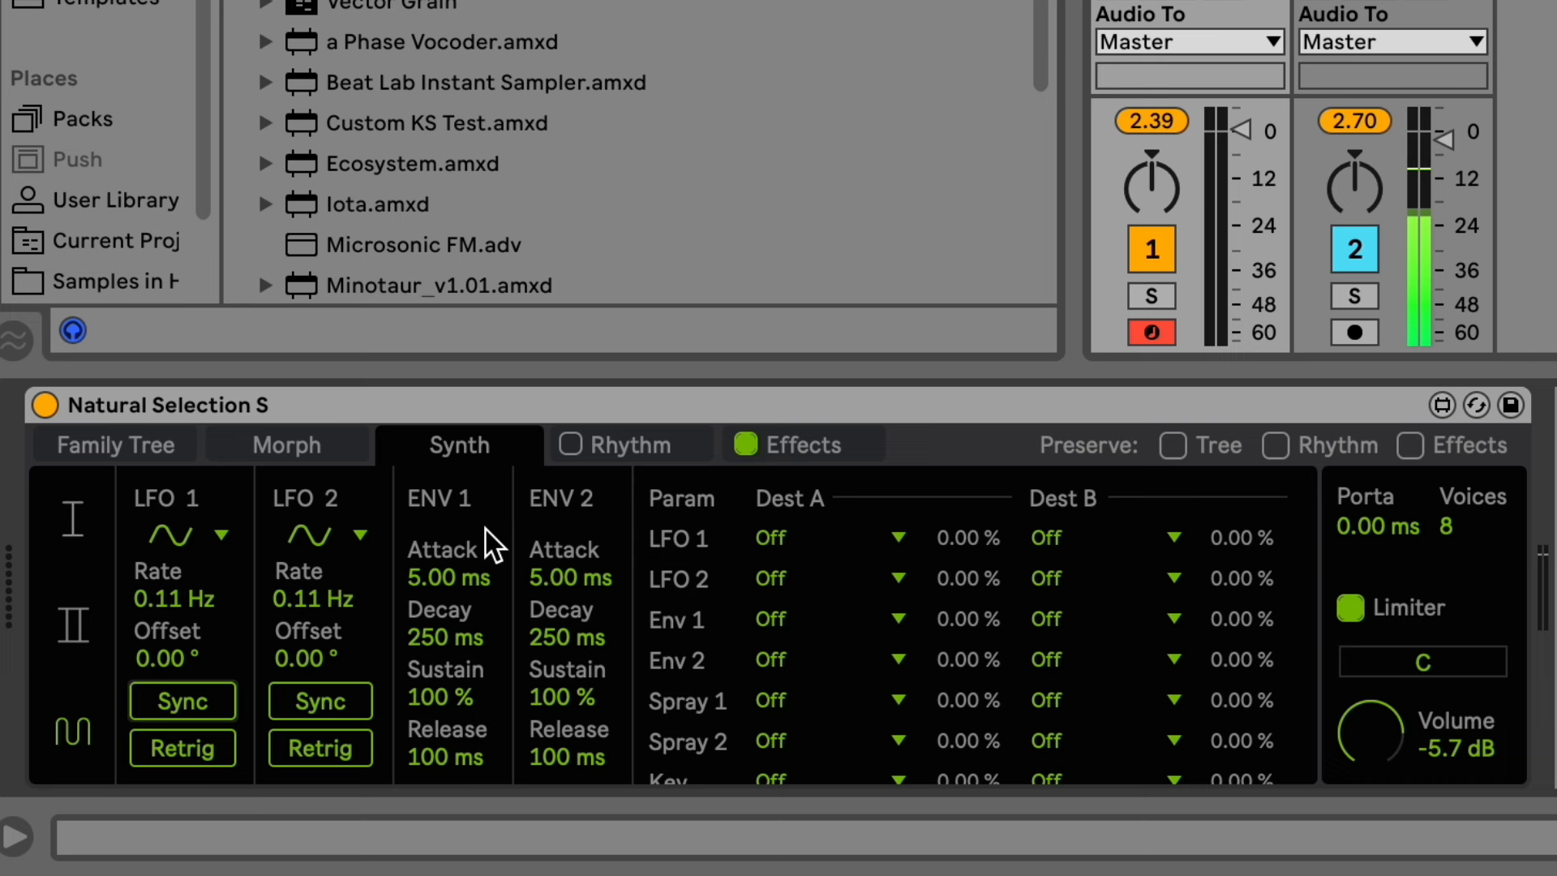
left_click(780, 539)
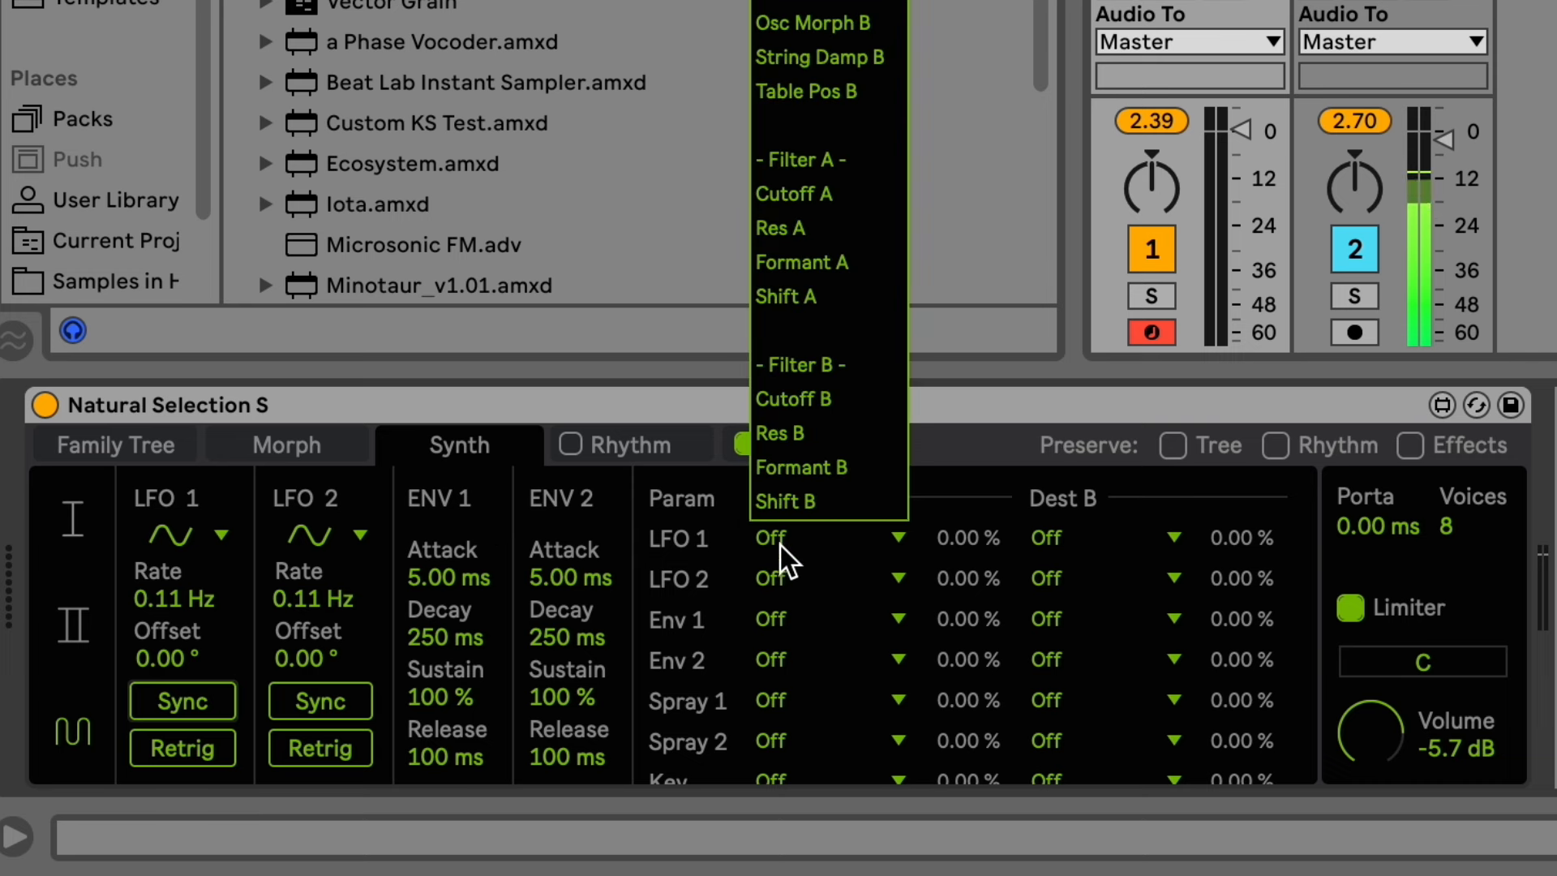
left_click(780, 561)
scroll(696, 546, "down", 3)
scroll(694, 546, "up", 3)
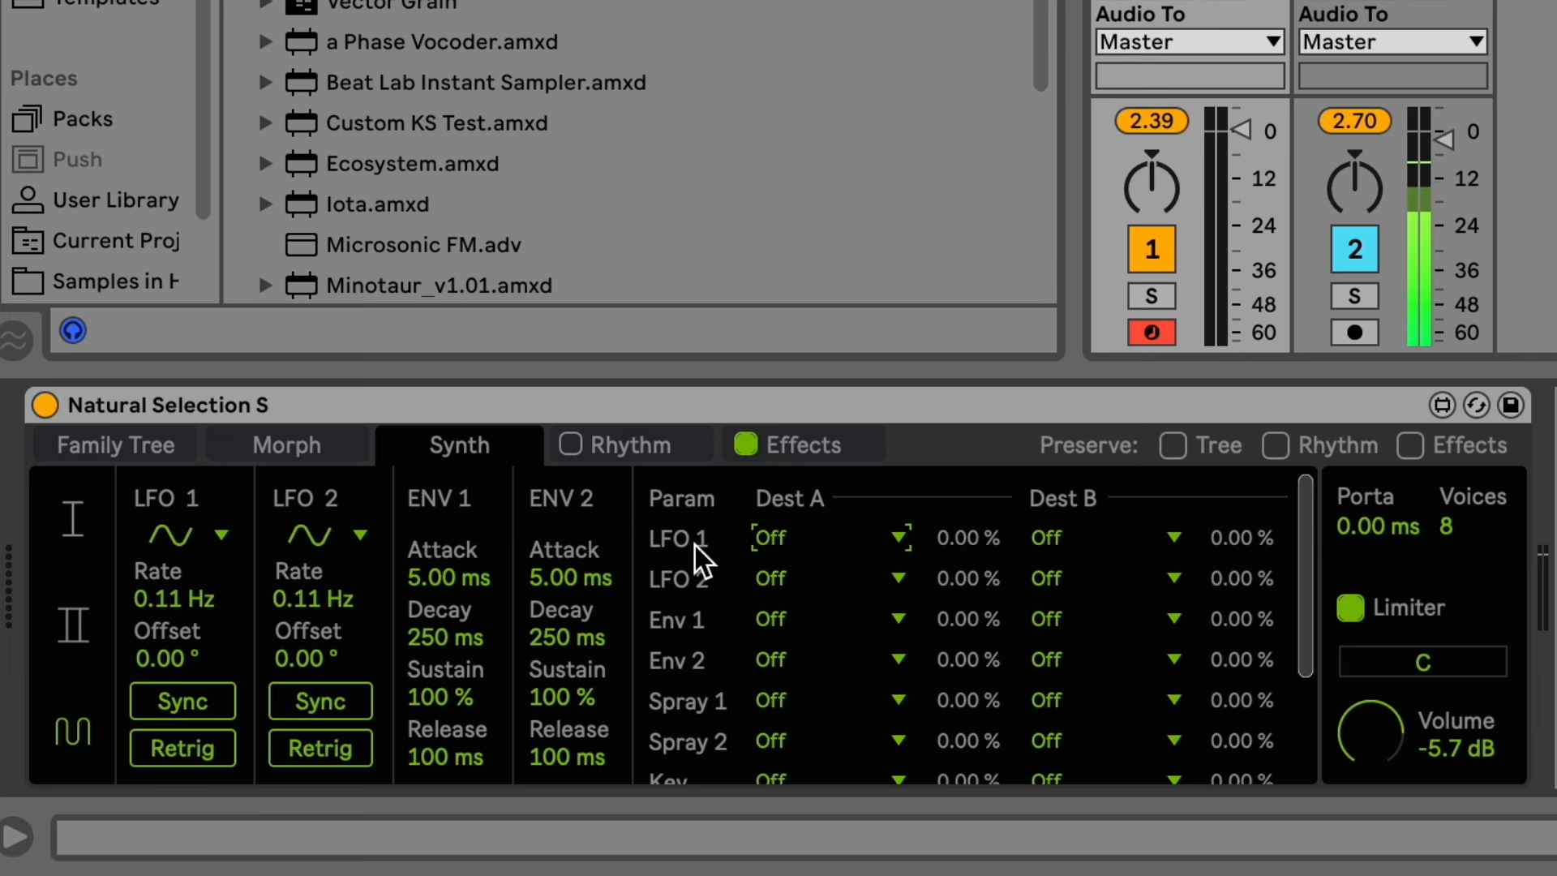
scroll(718, 574, "down", 3)
scroll(718, 572, "up", 3)
scroll(767, 556, "down", 3)
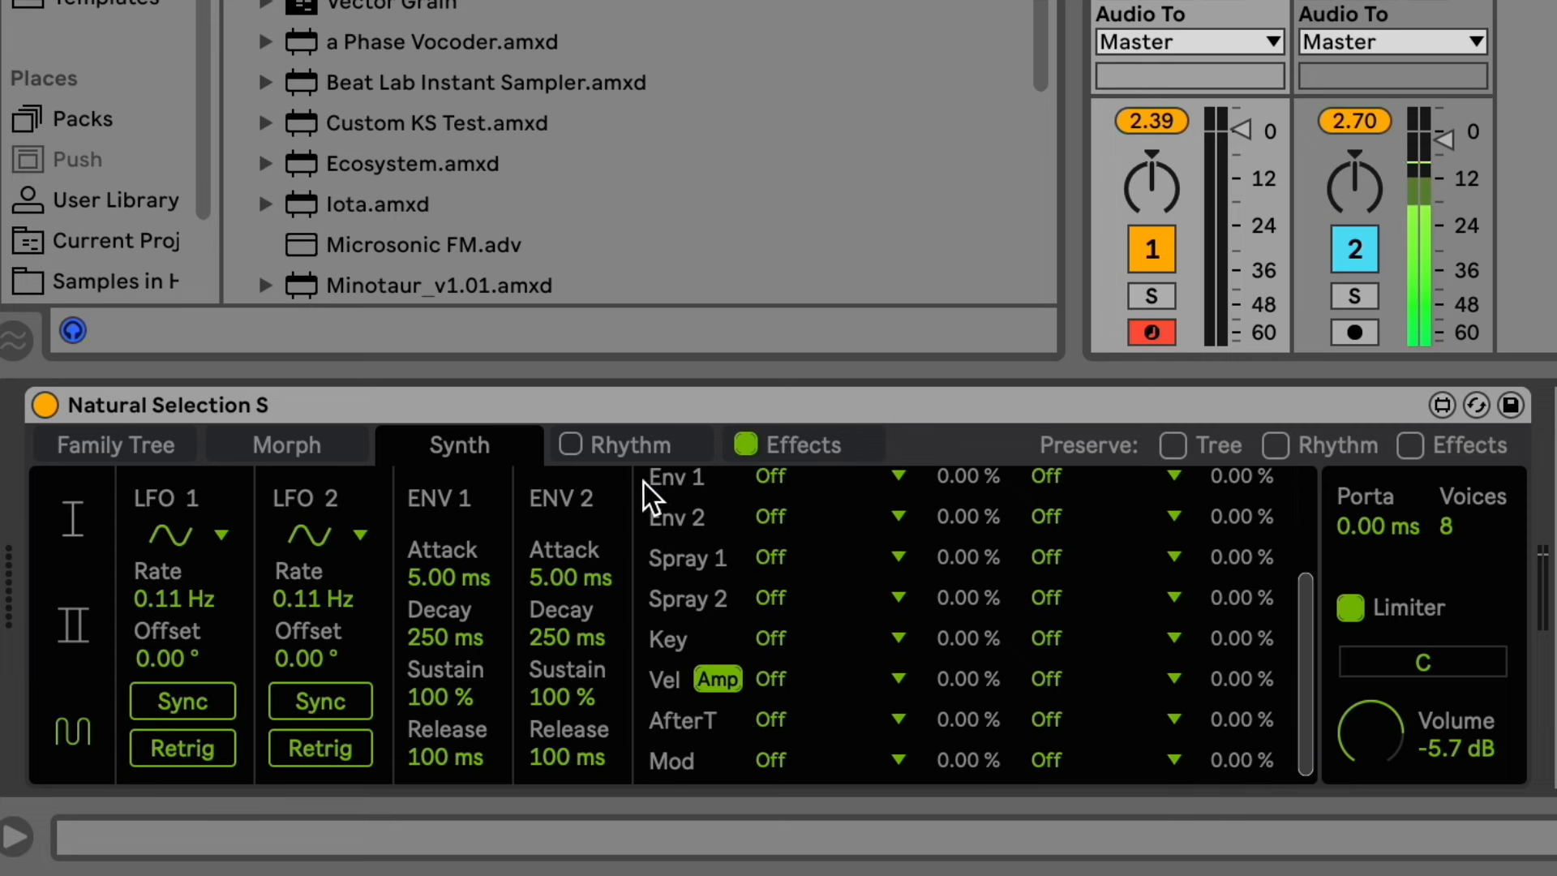
scroll(707, 562, "up", 3)
scroll(693, 655, "down", 3)
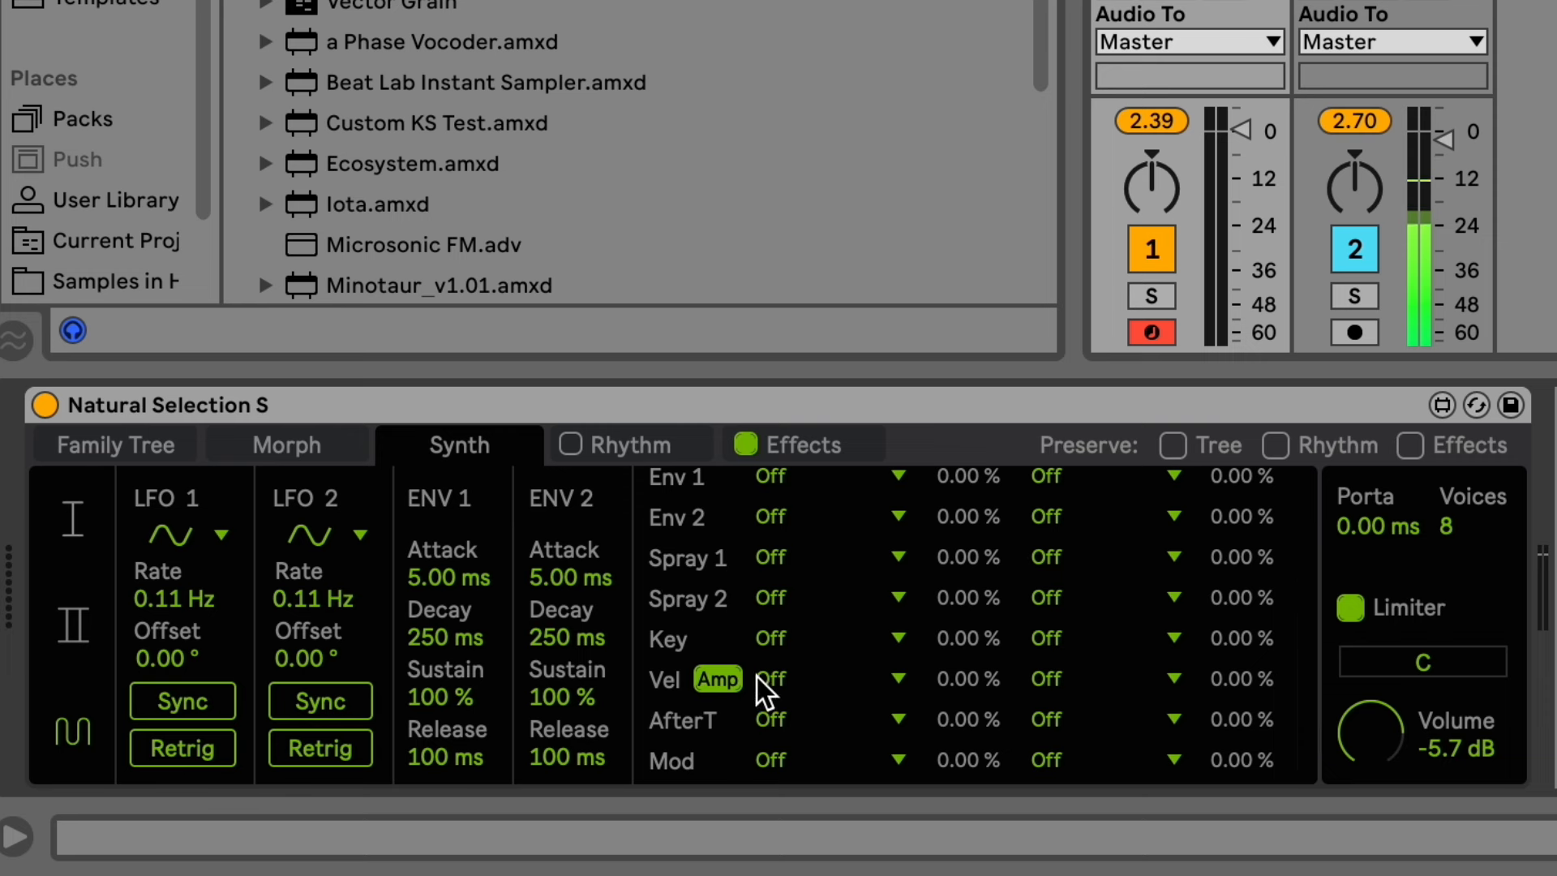
scroll(924, 640, "up", 3)
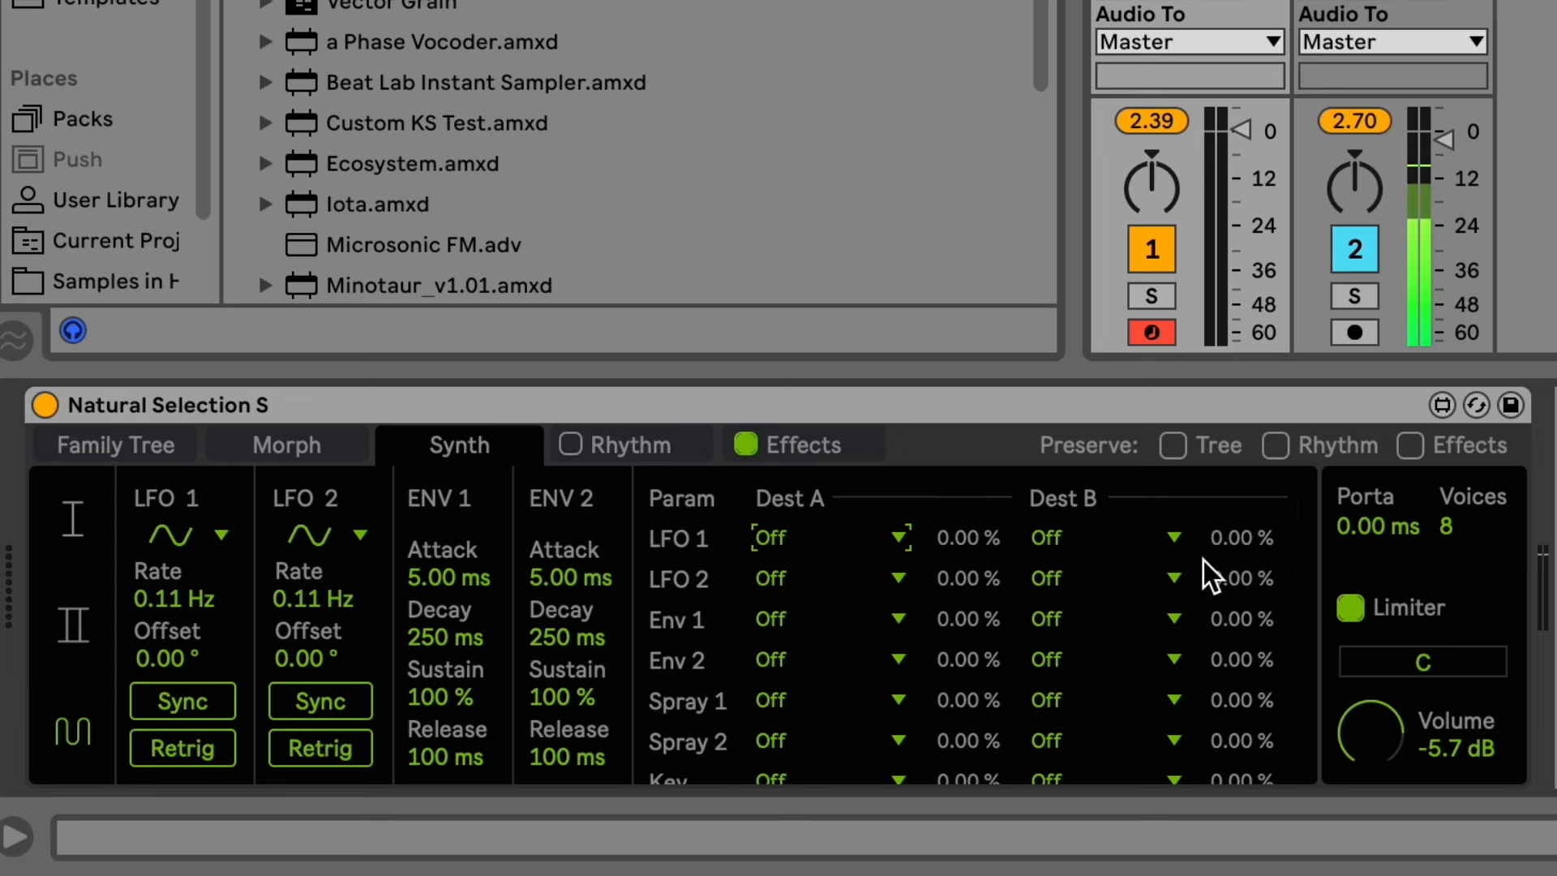
left_click(827, 540)
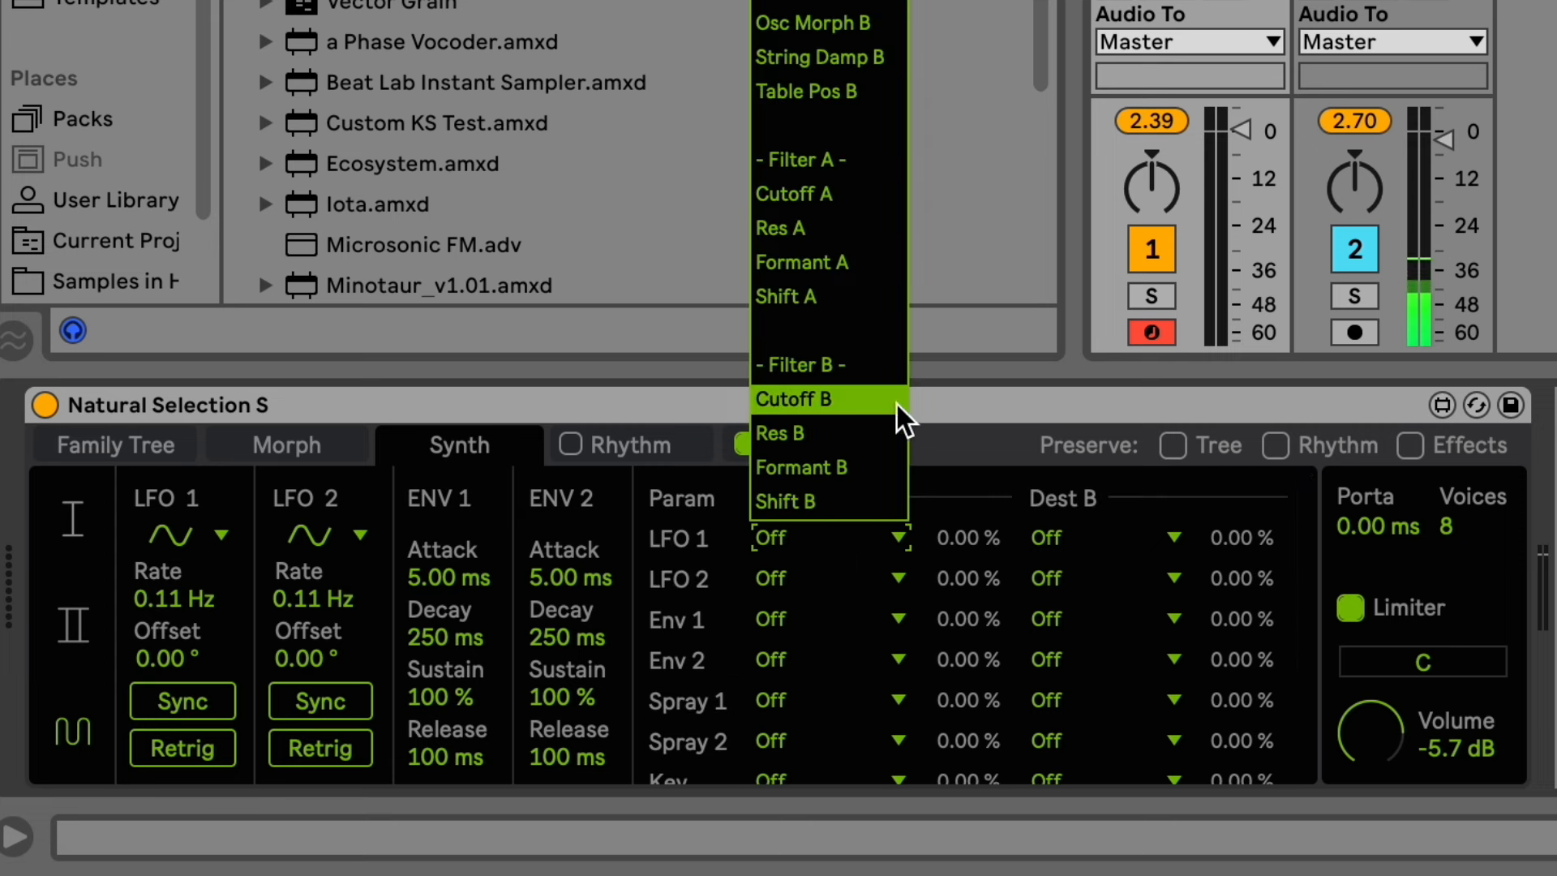
left_click(967, 535)
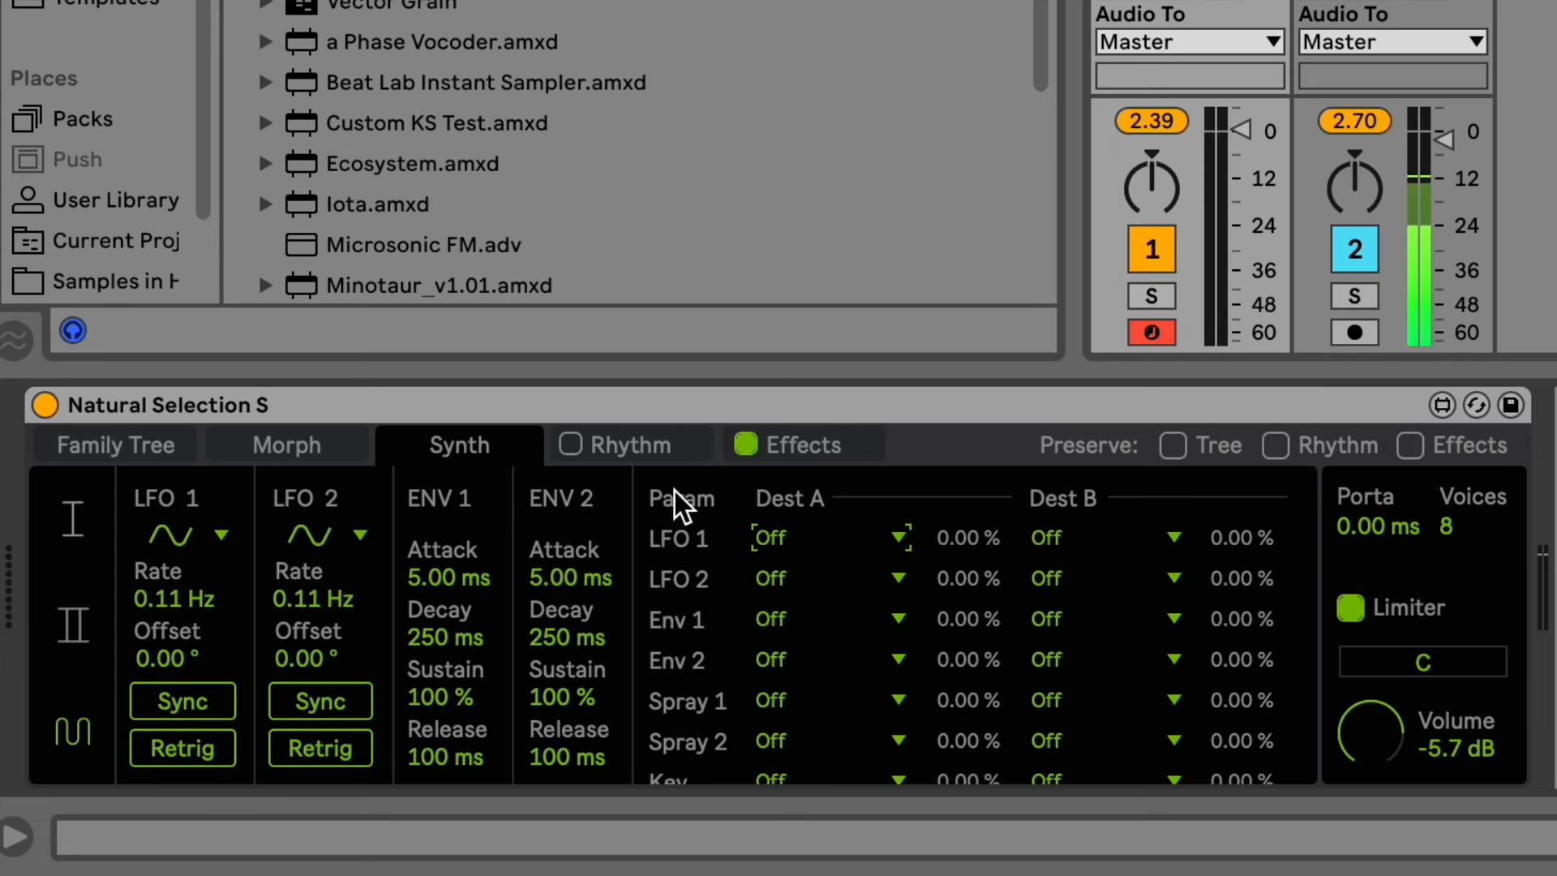
Shorten oscillator 1's envelope attack and turn on the Rhythm section.
left_click(72, 516)
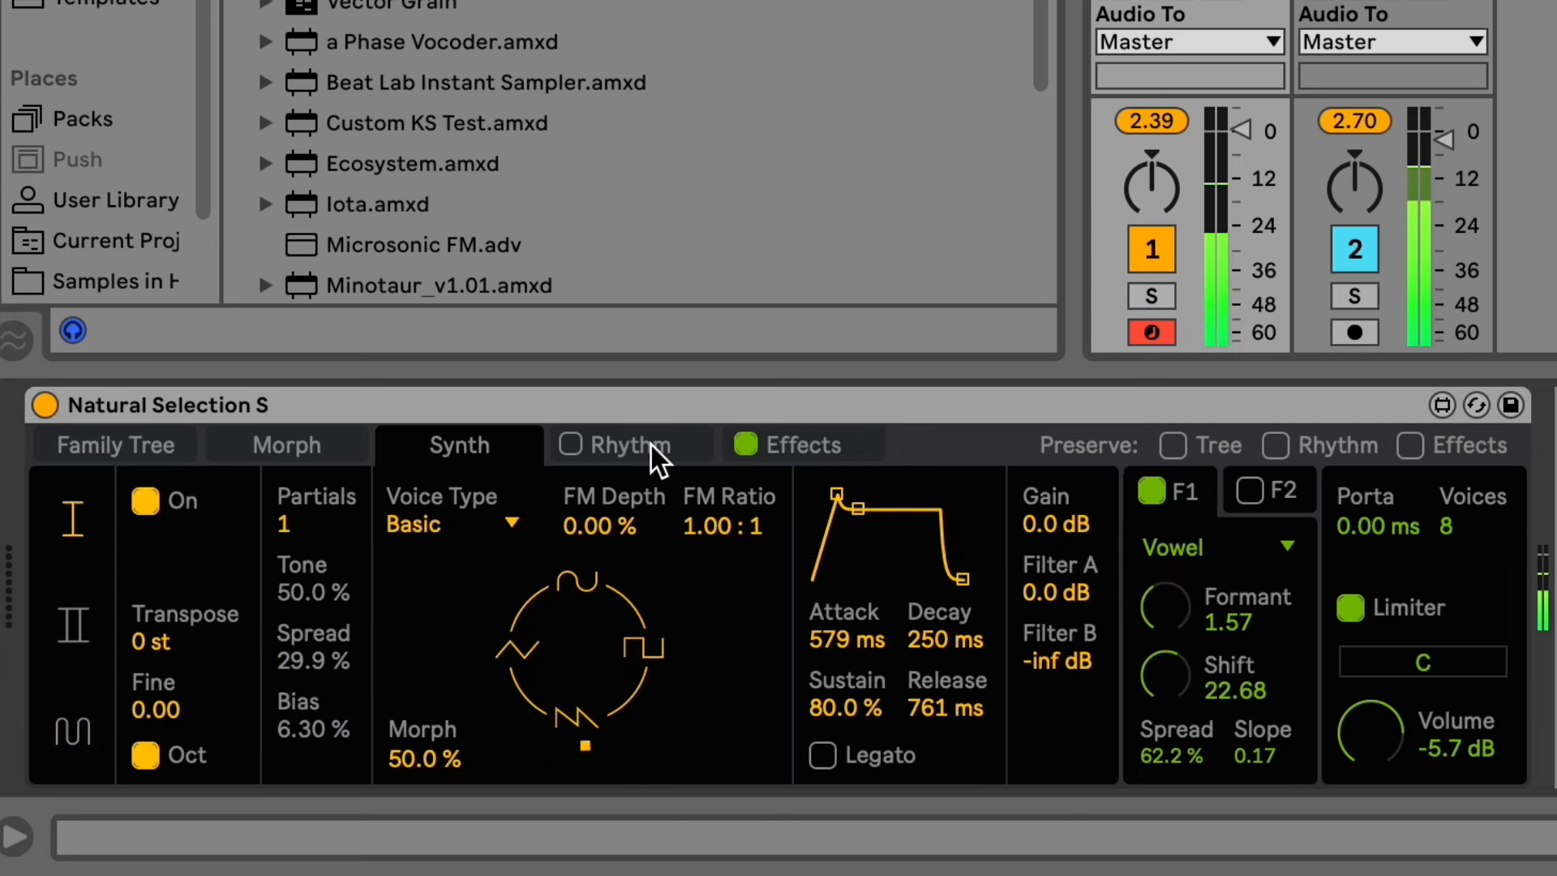
left_click_drag(835, 492, 810, 493)
left_click(626, 445)
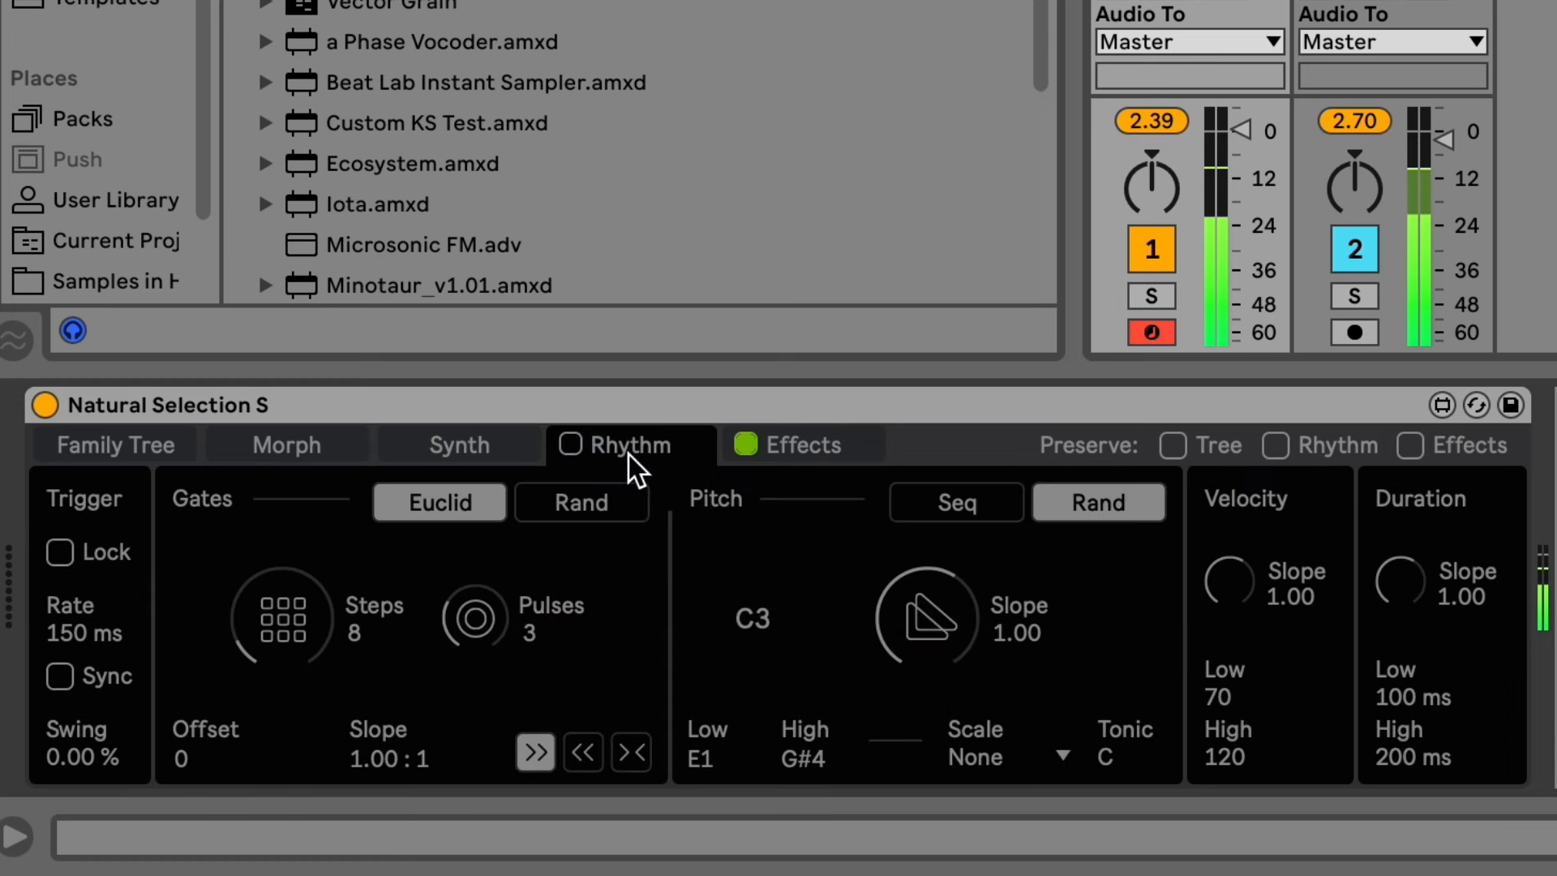
left_click(573, 443)
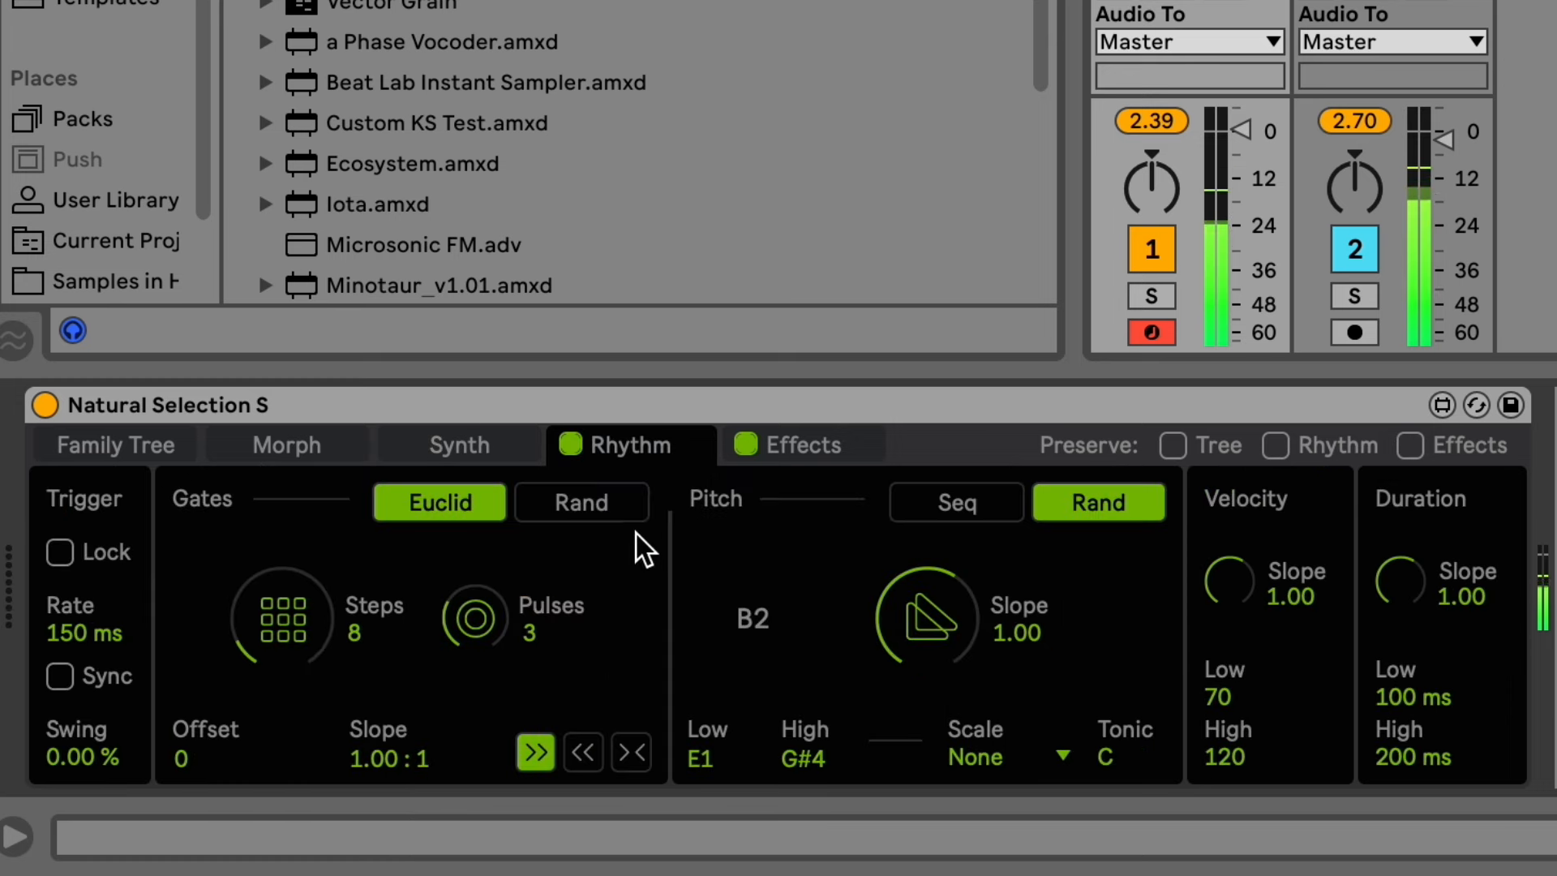
Lower track 1's volume to -9.0 dB and set the Rhythm pitch scale to MajPent.
left_click_drag(1259, 186, 1260, 170)
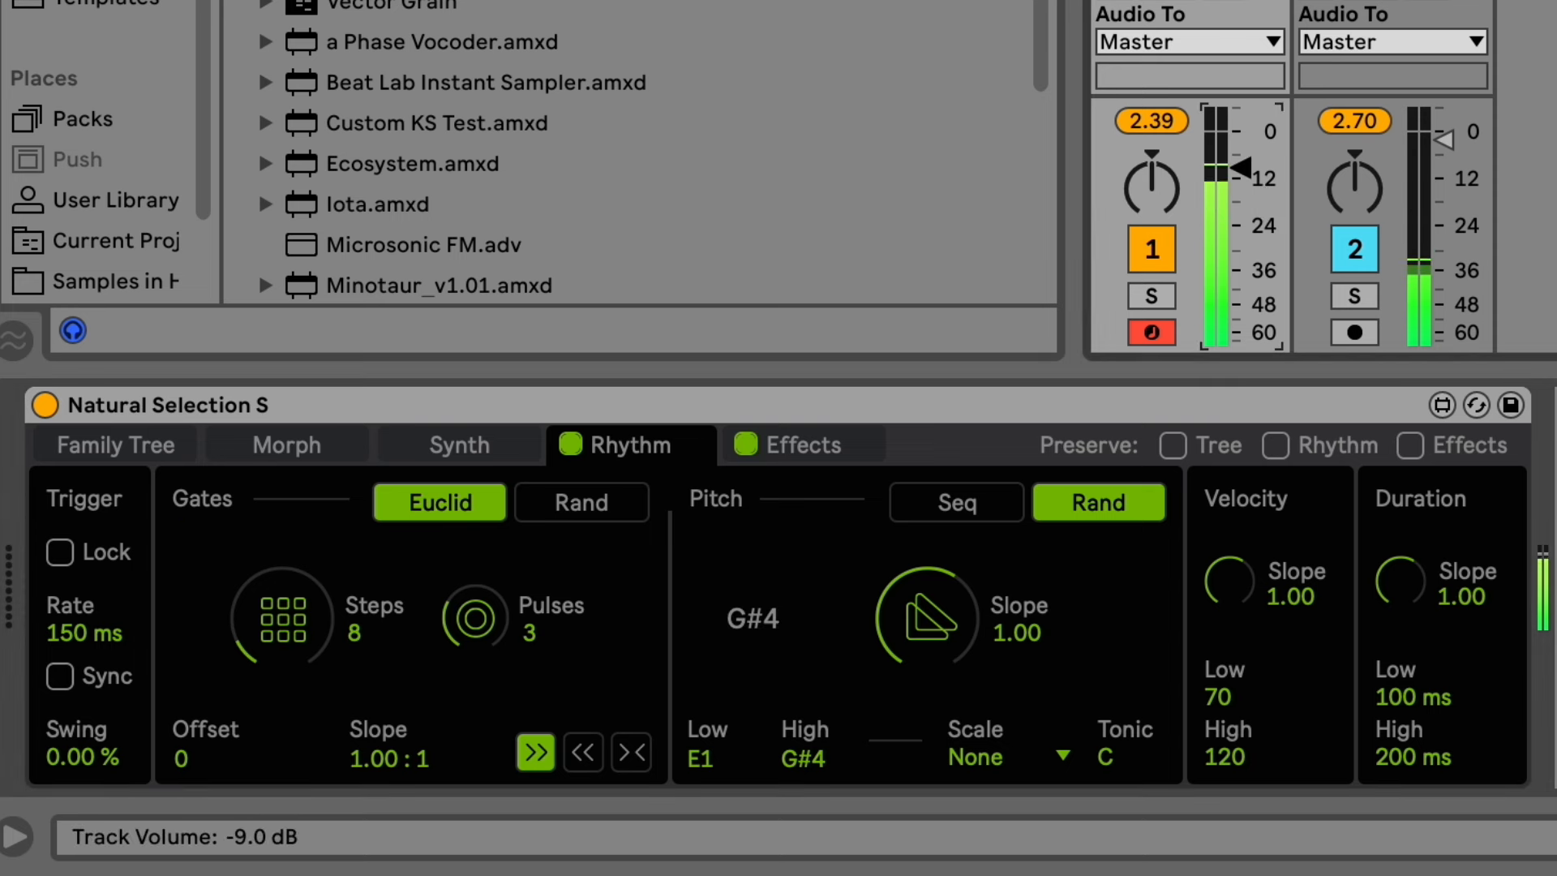
left_click(958, 756)
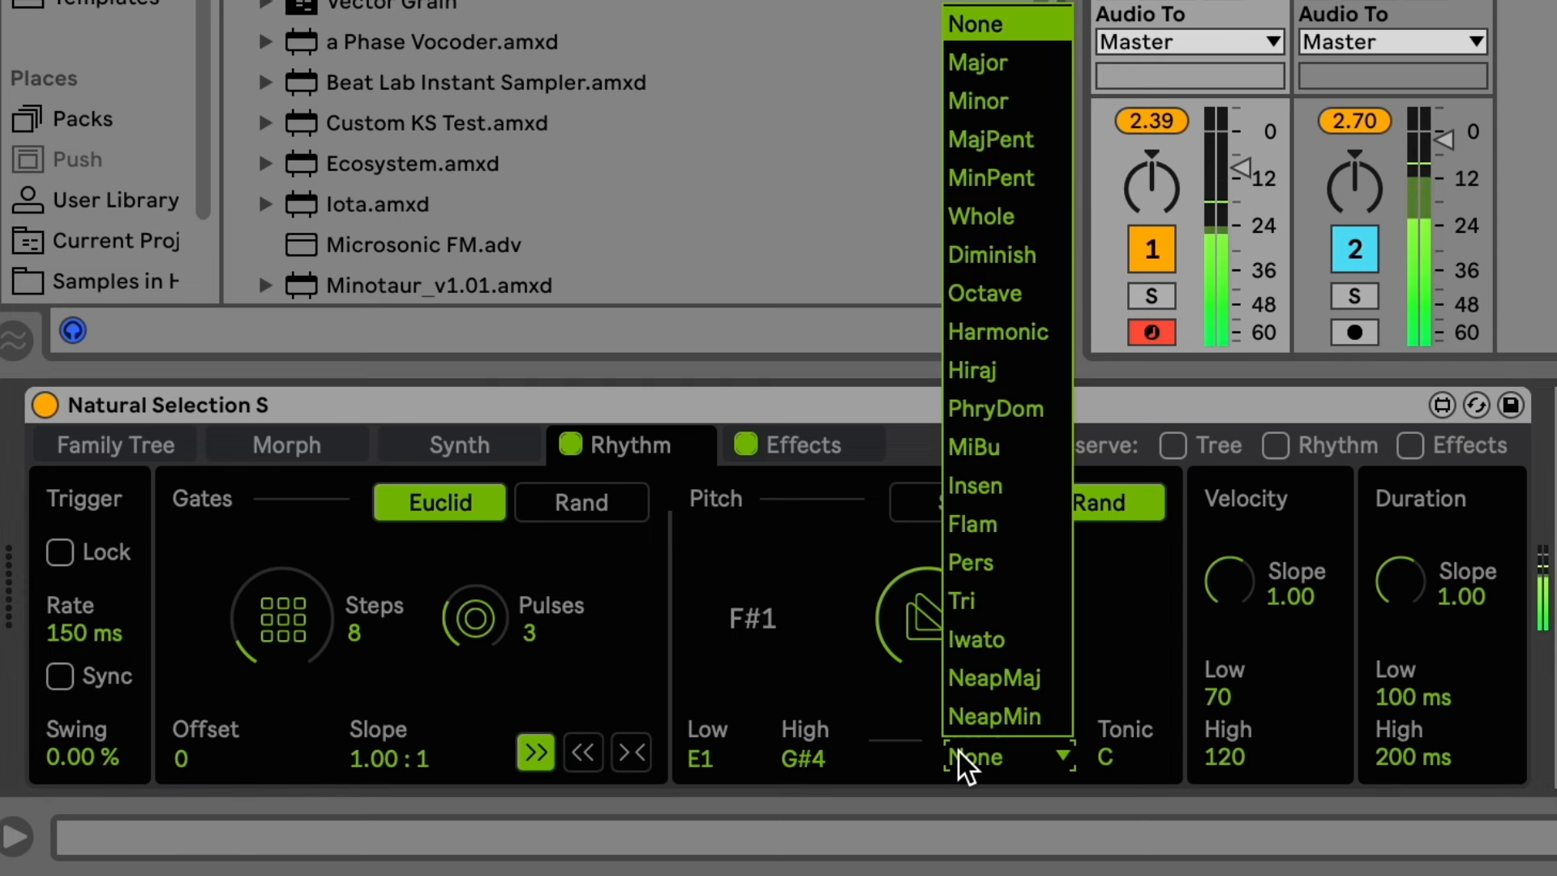
left_click(1005, 139)
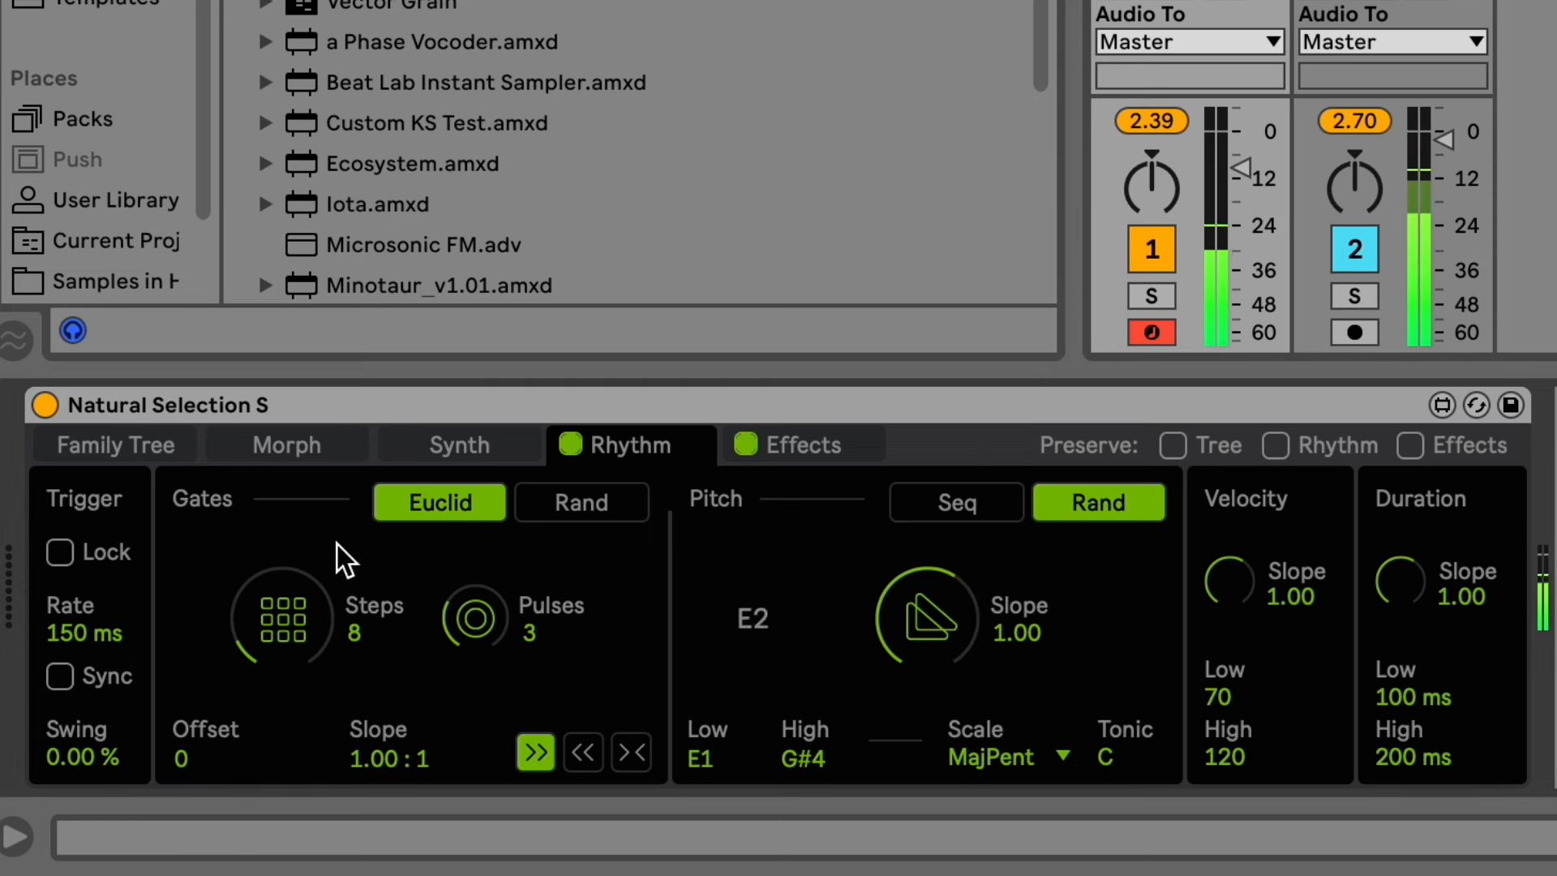
Set the trigger Rate to 167 ms and raise track 1's volume slightly.
mouse_move(97, 630)
left_mouse_down()
mouse_move(97, 604)
mouse_move(96, 630)
left_mouse_up()
left_click_drag(1240, 168, 1241, 155)
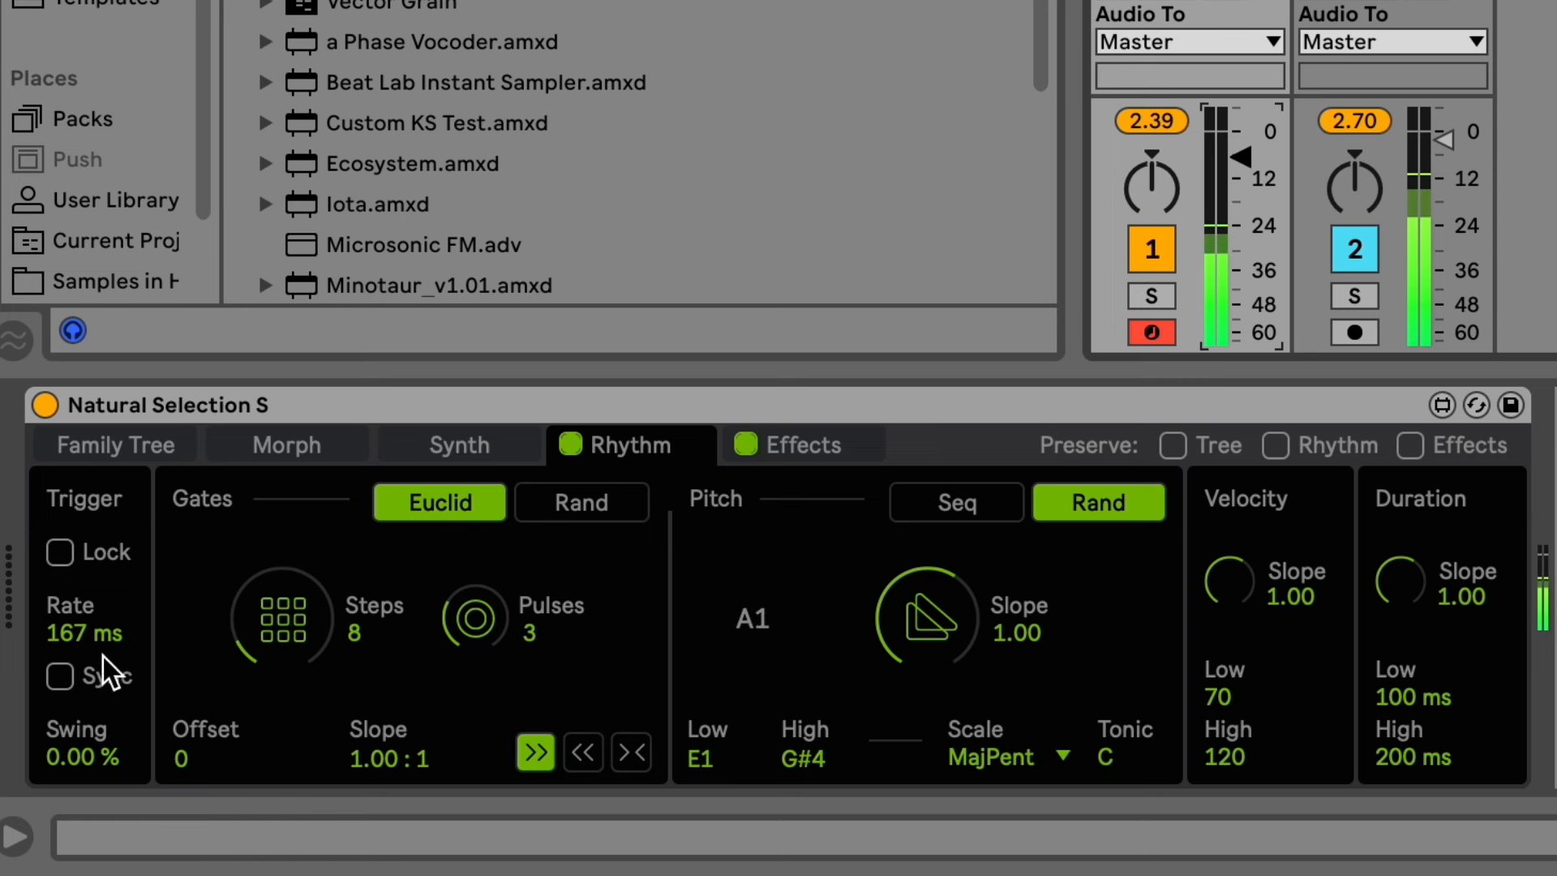
Try the trigger Lock on and turn it back off.
left_click(84, 554)
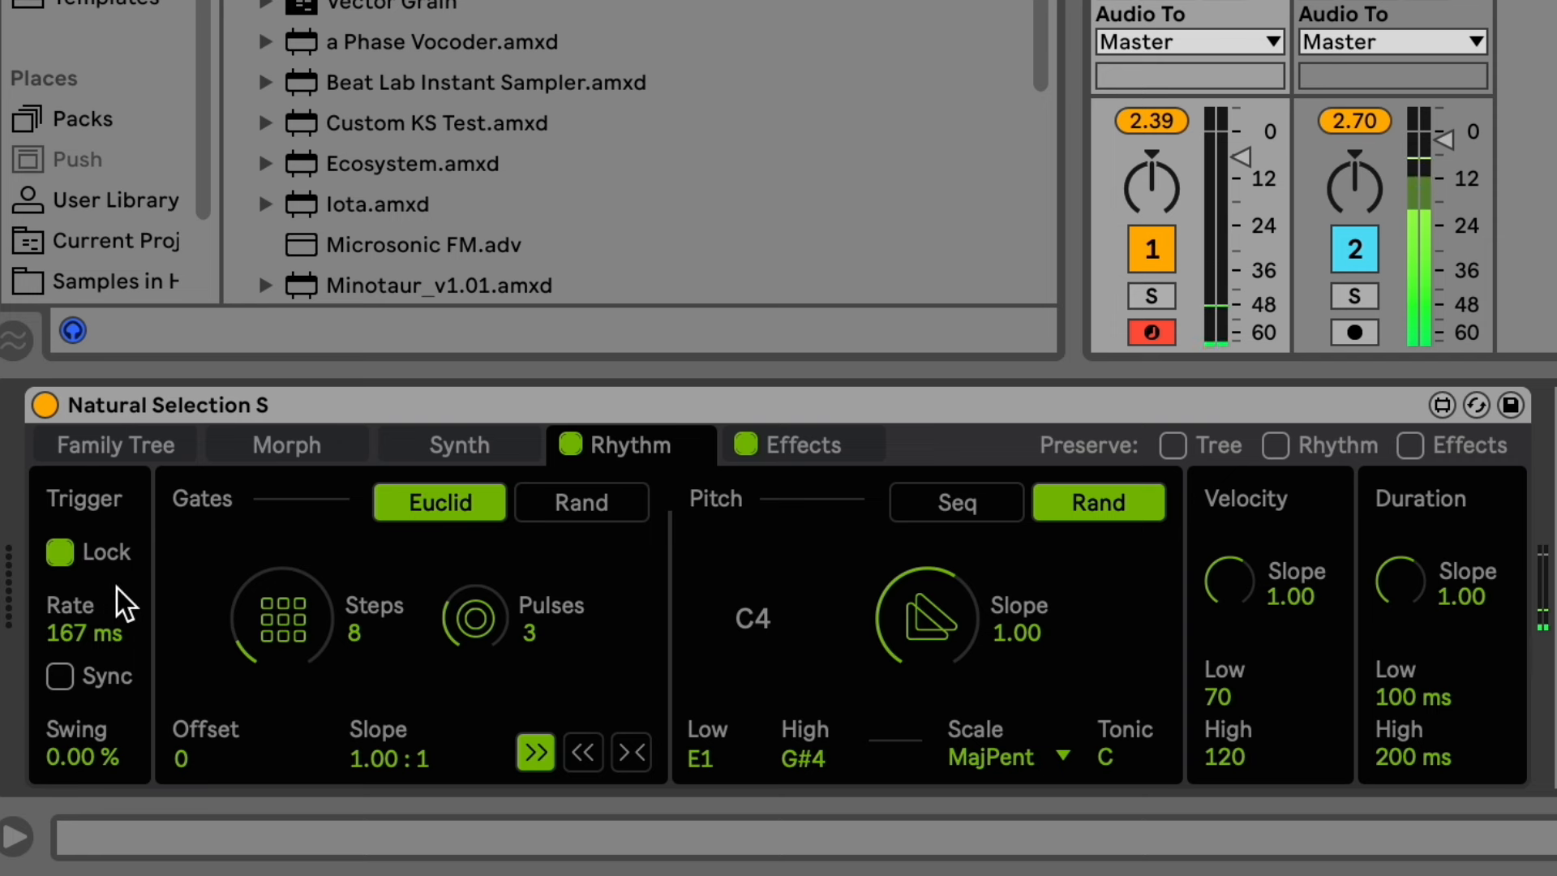
left_click(81, 544)
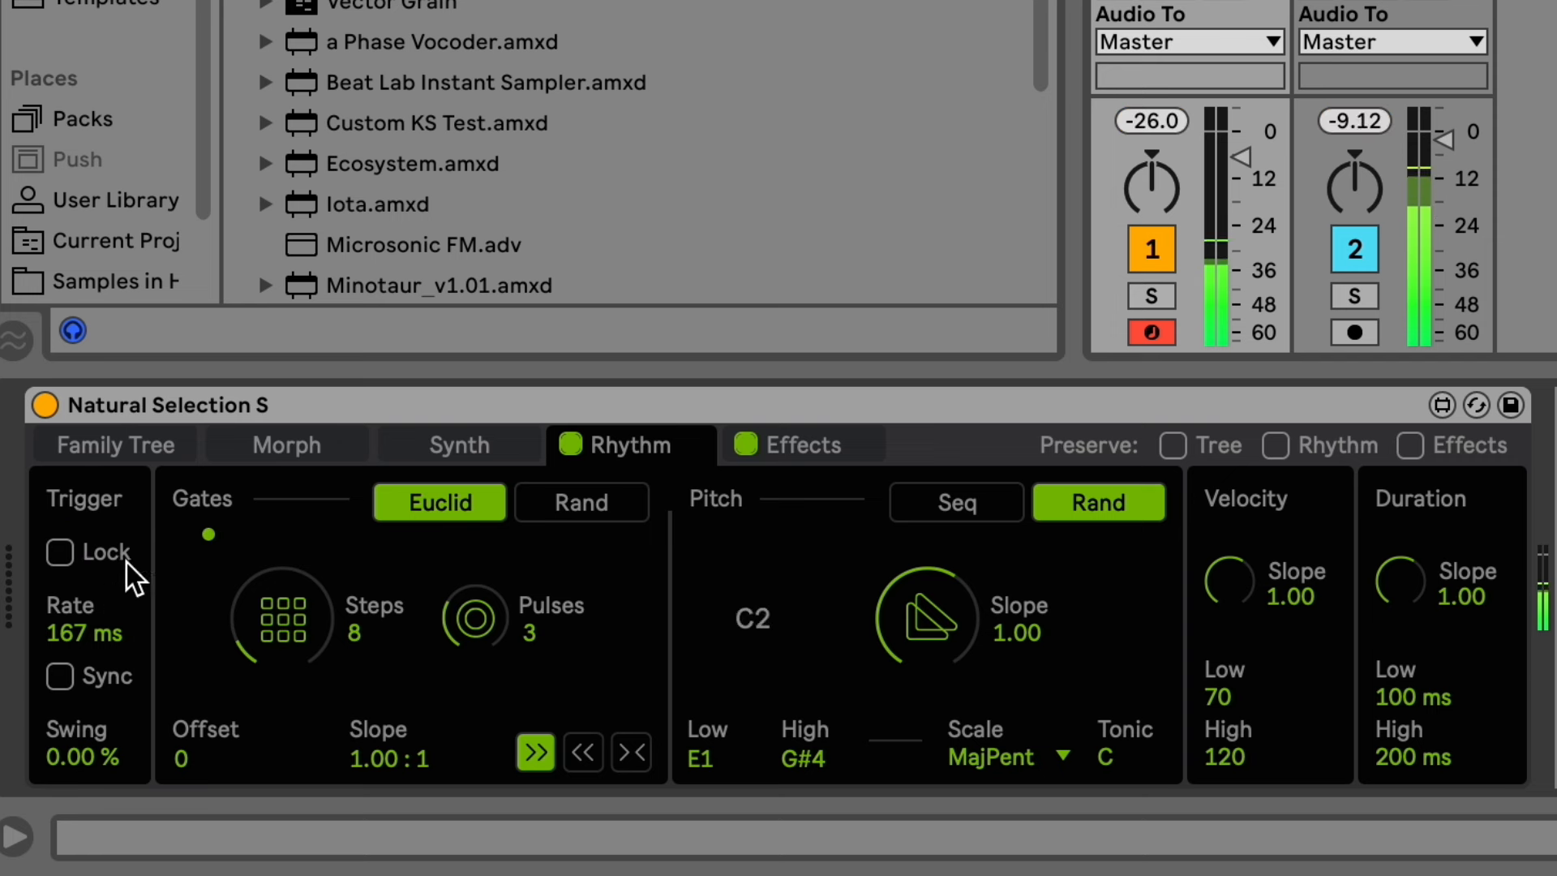
Slow the trigger Rate to 228 ms and turn on Sync for the trigger.
left_click(93, 629)
left_click_drag(93, 629, 98, 620)
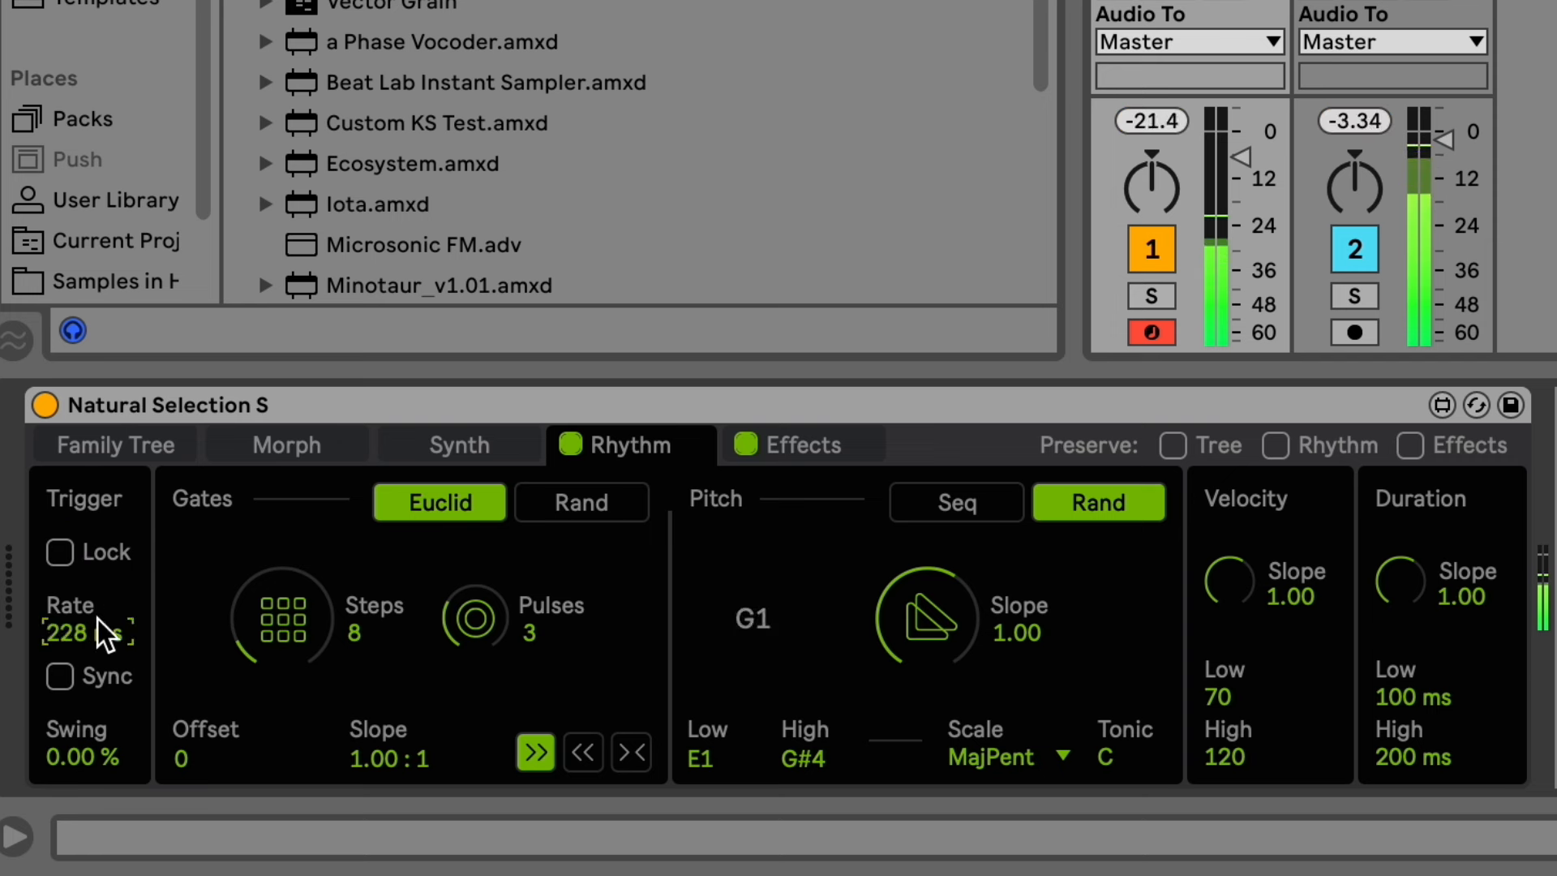
left_click(85, 673)
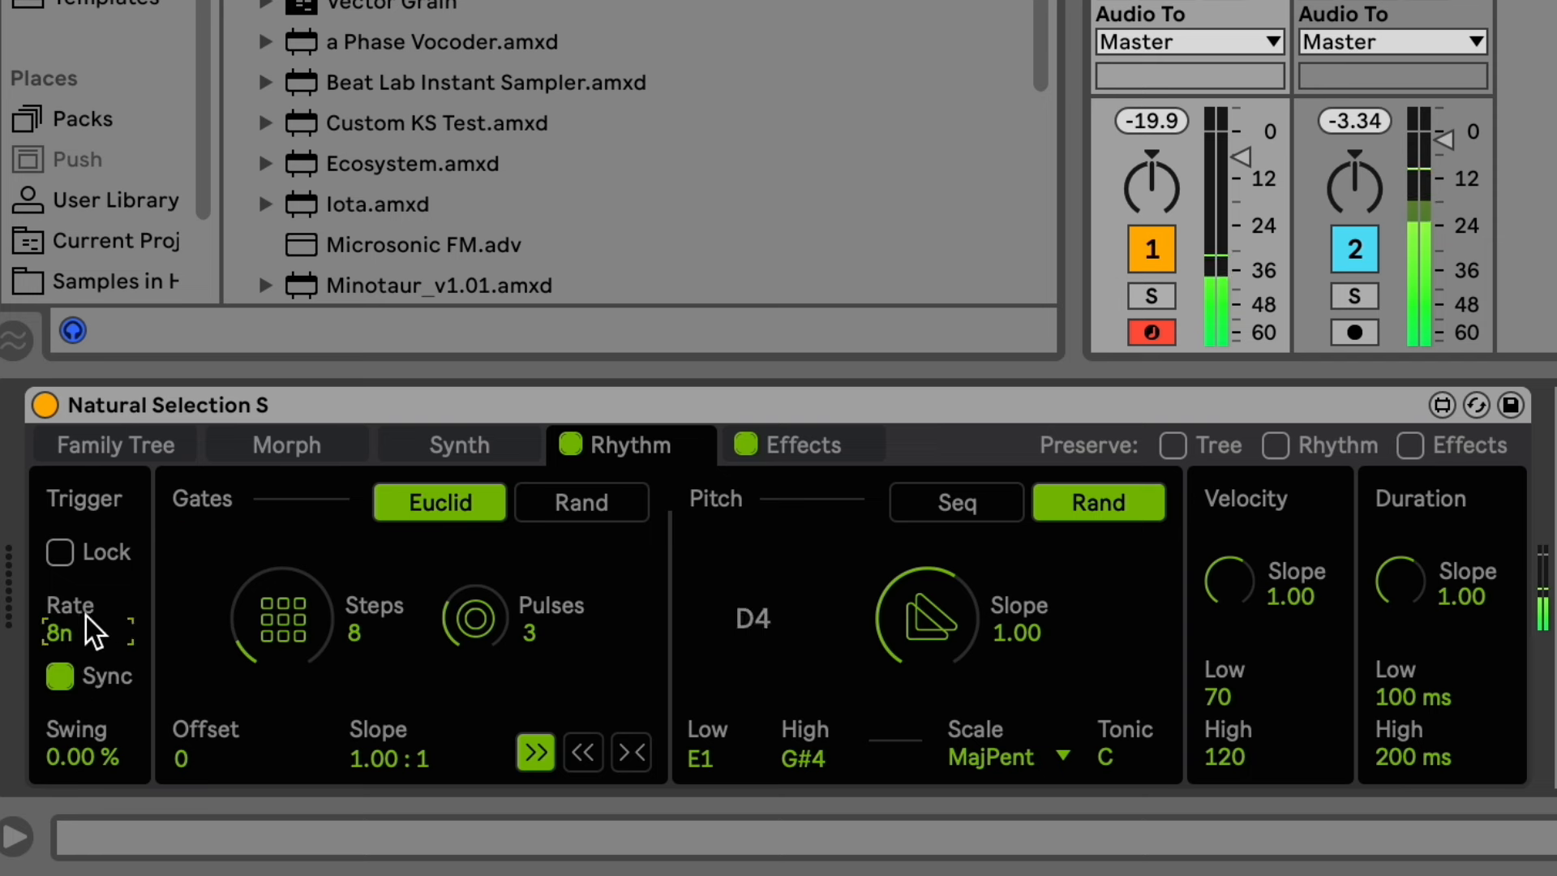
Try the trigger Swing at 100 % and reset it to 0.00 %.
left_click(80, 754)
left_click_drag(66, 755, 100, 689)
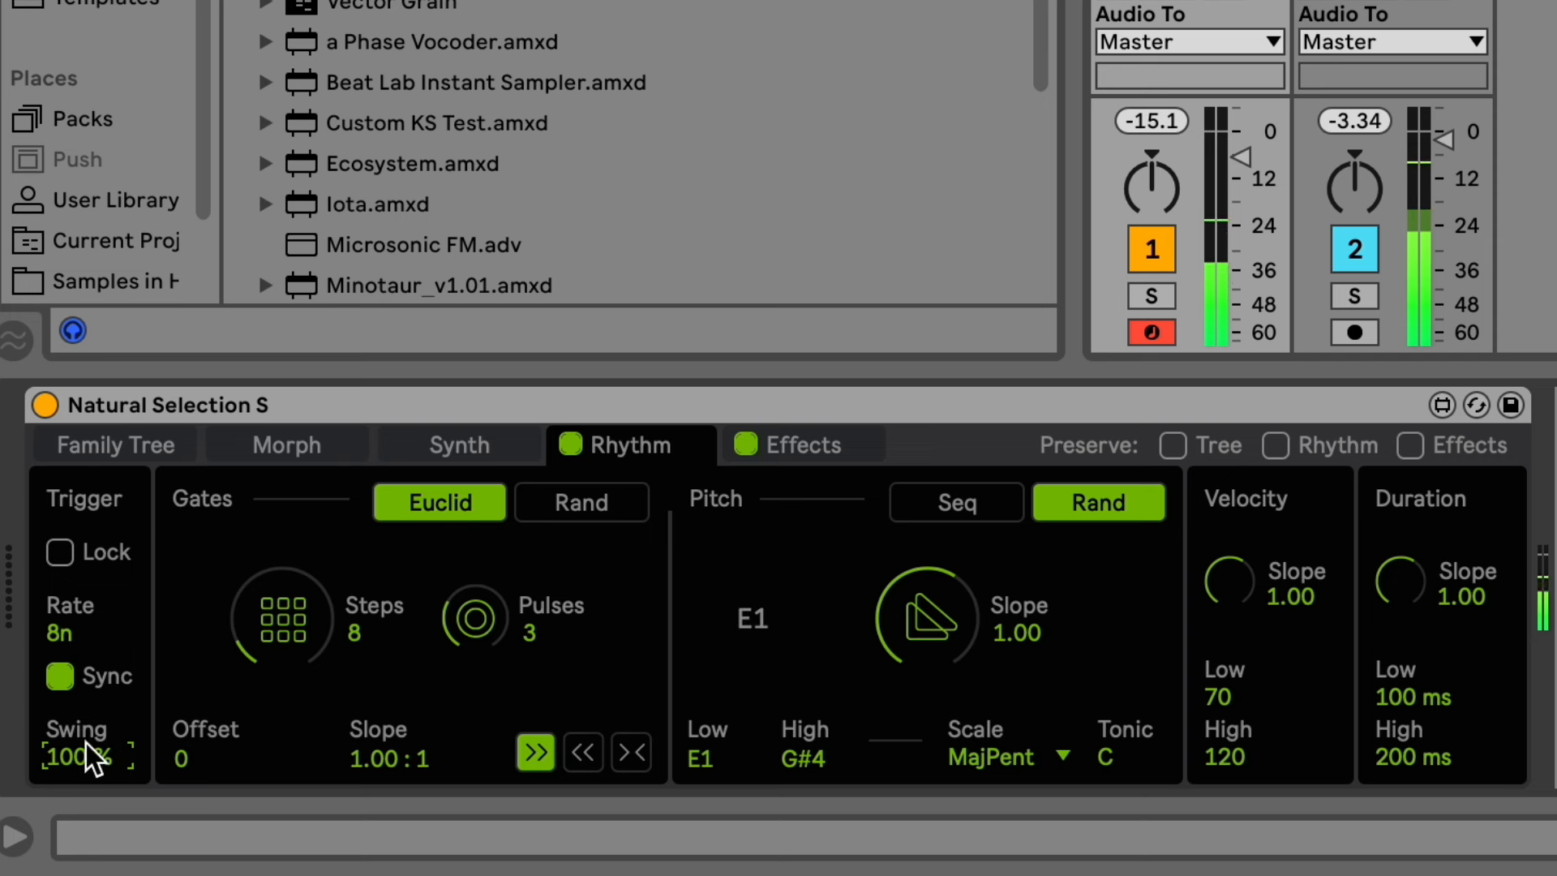
double_click(100, 764)
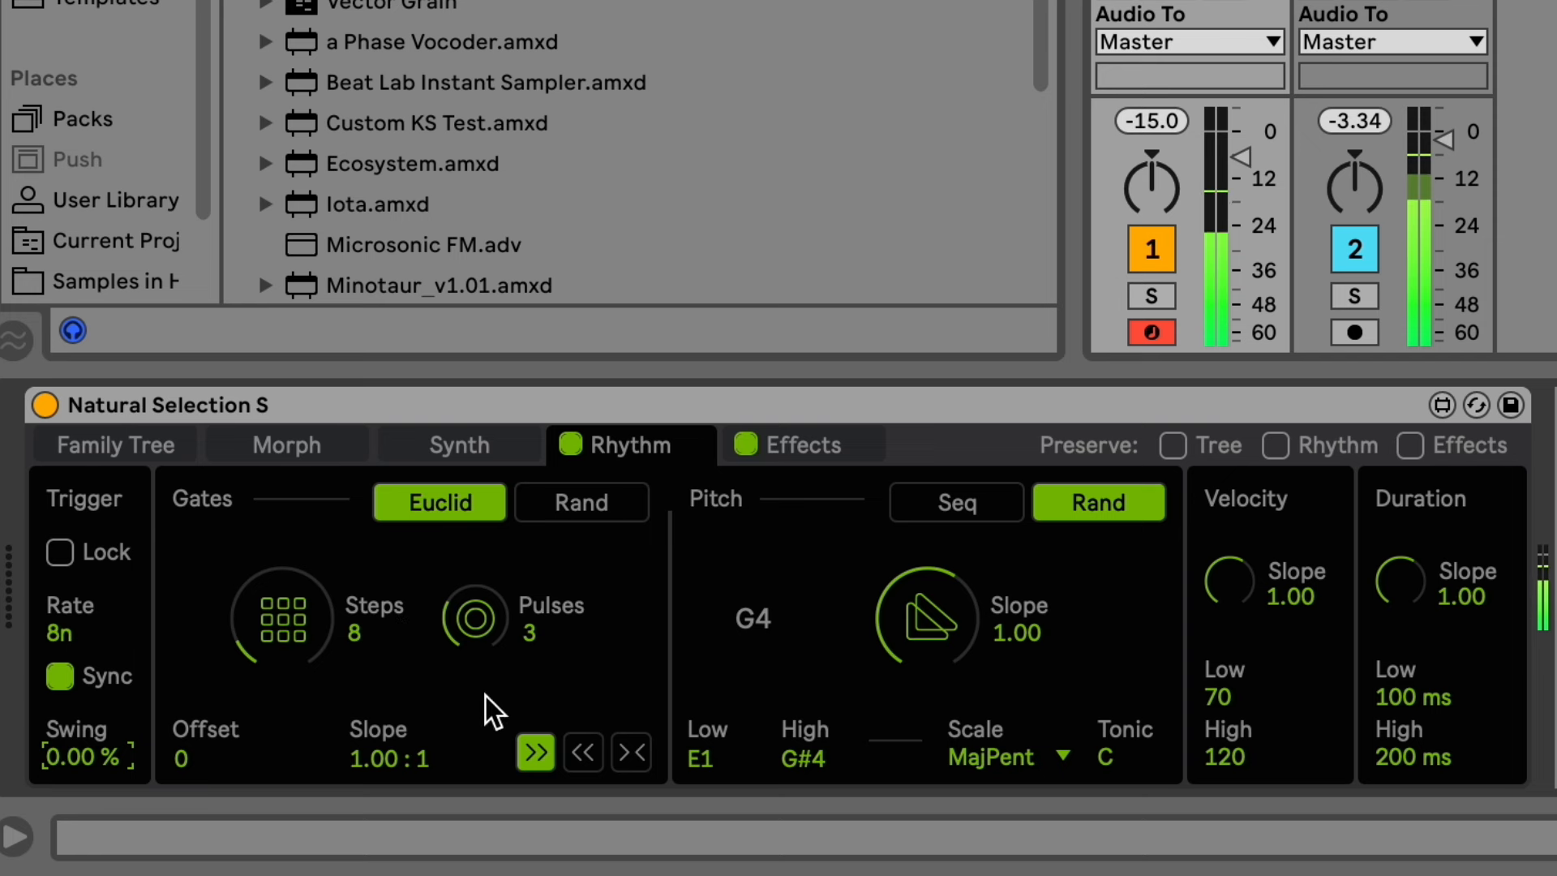
Try the Euclid gate Slope at 2.13 : 1 and 0.27 : 1, and reset it to 1.00 : 1.
left_click(388, 758)
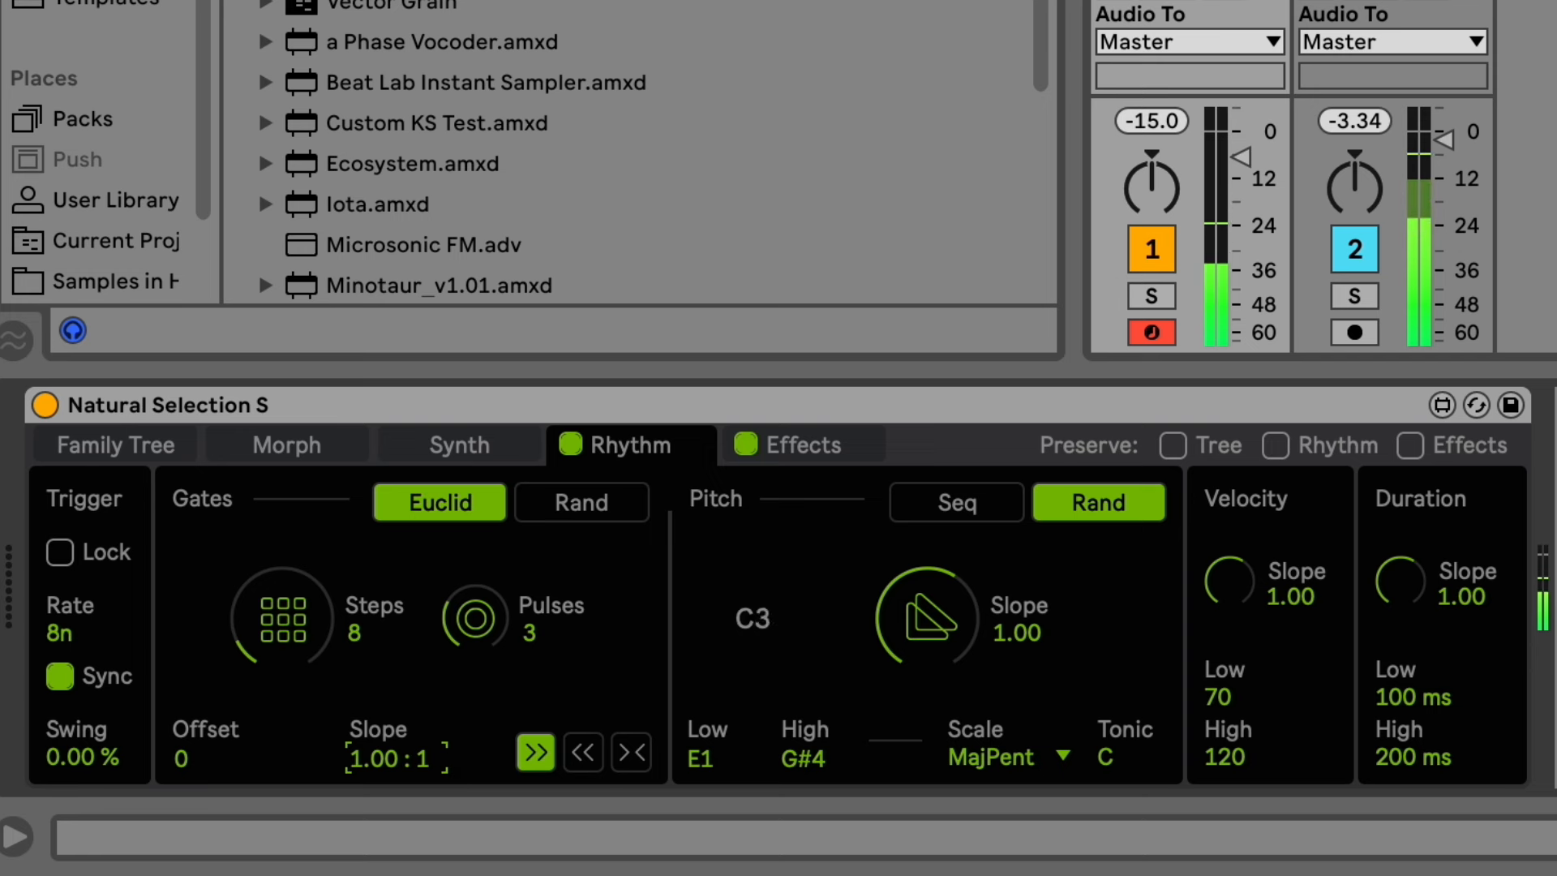
left_click_drag(388, 758, 387, 722)
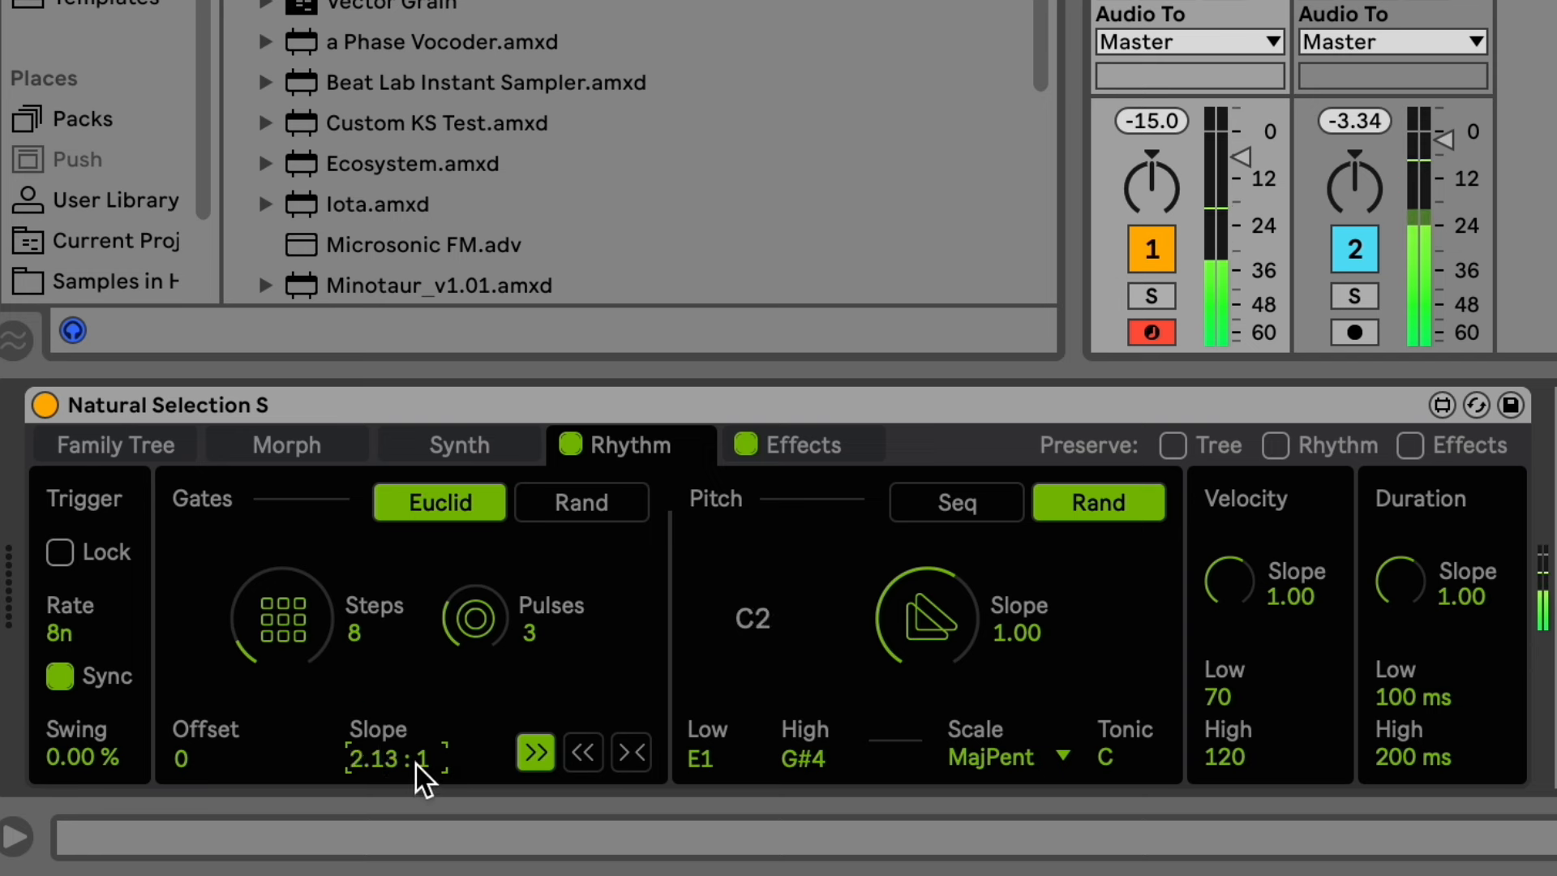
left_click_drag(397, 766, 398, 829)
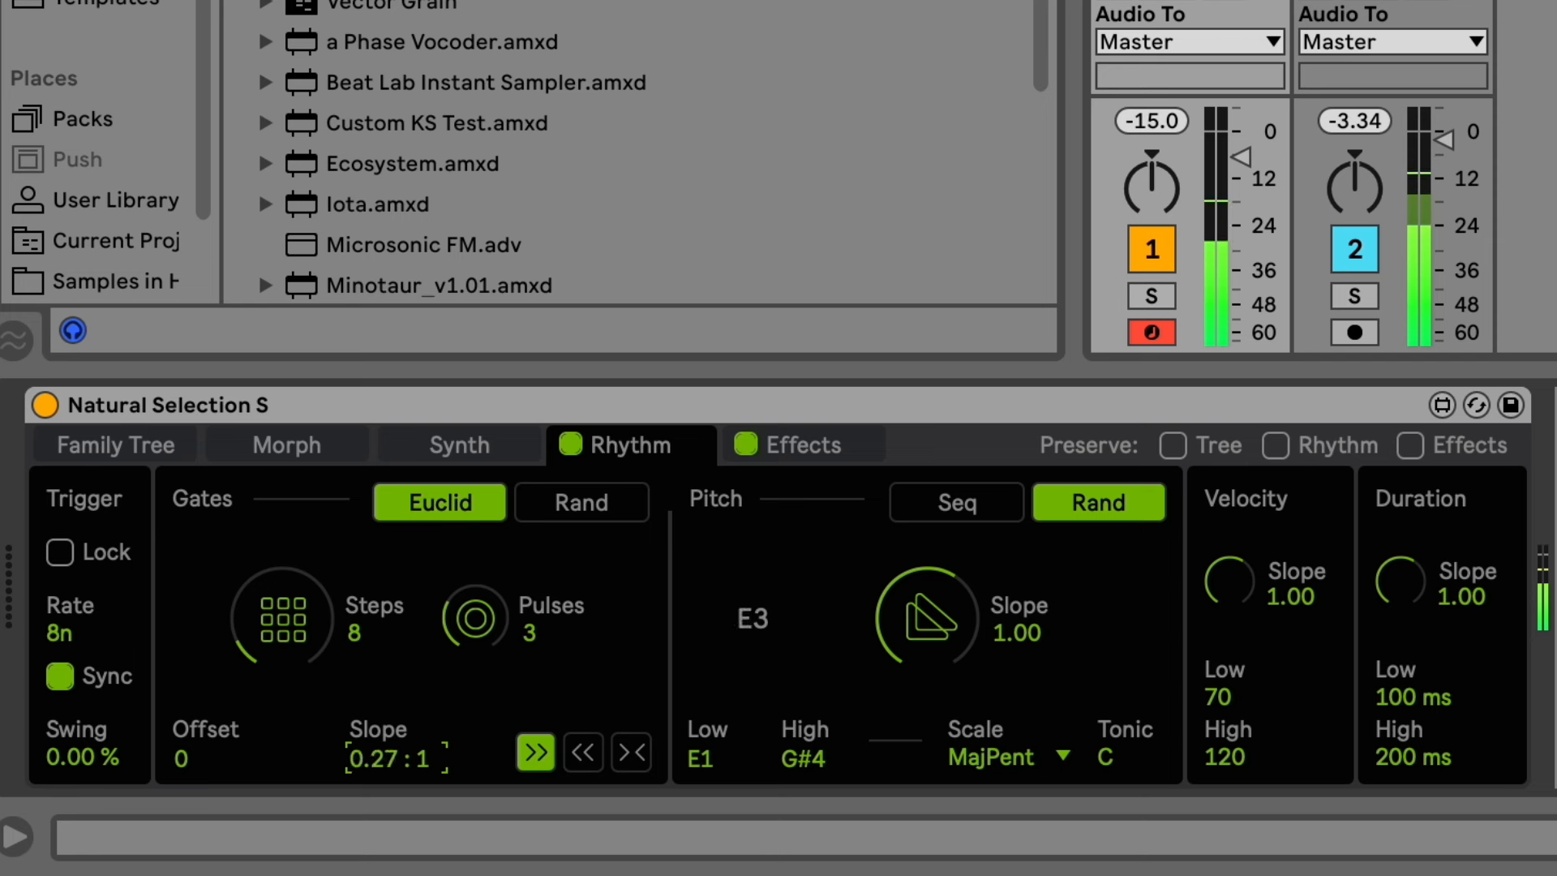
double_click(416, 766)
left_click(433, 719)
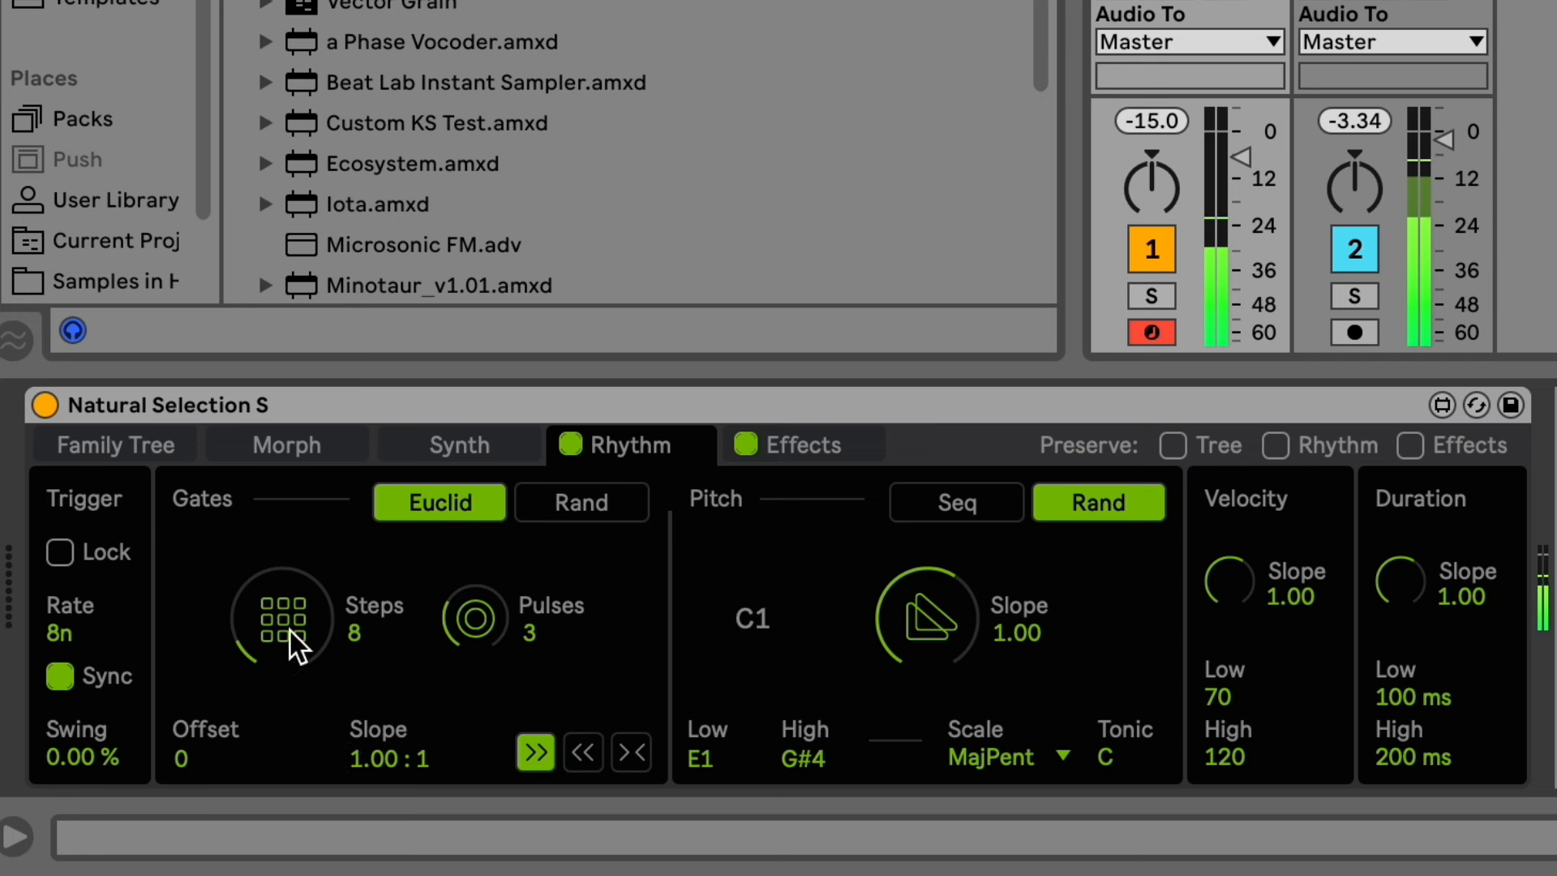
Set the Euclid gates to 14 steps and 7 pulses, and try another slope direction before restoring the forward one.
left_click_drag(315, 621, 314, 584)
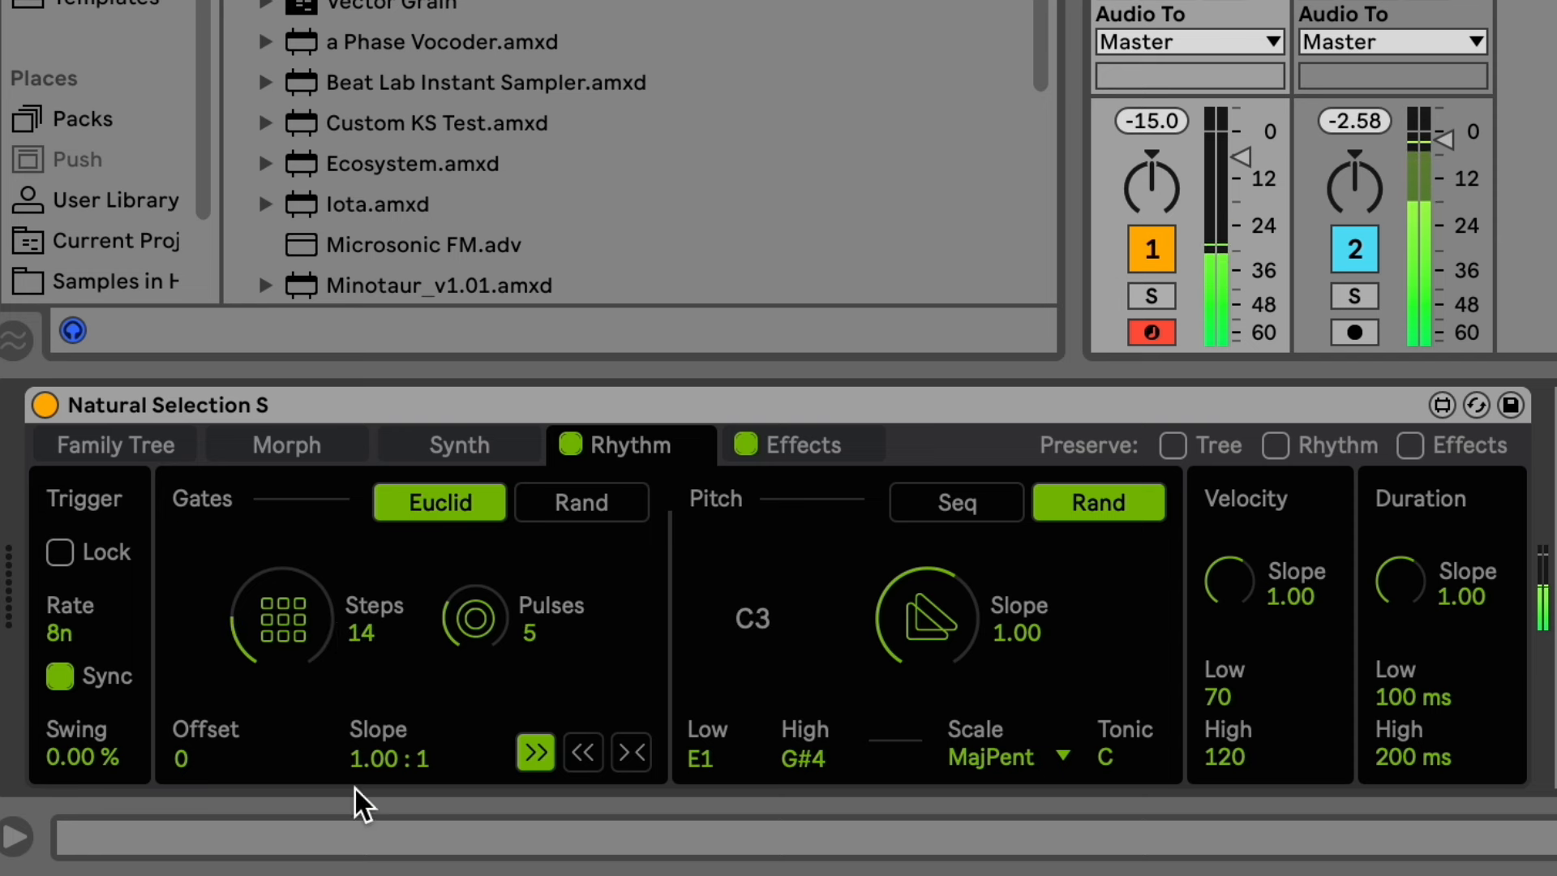
left_click_drag(469, 644, 469, 634)
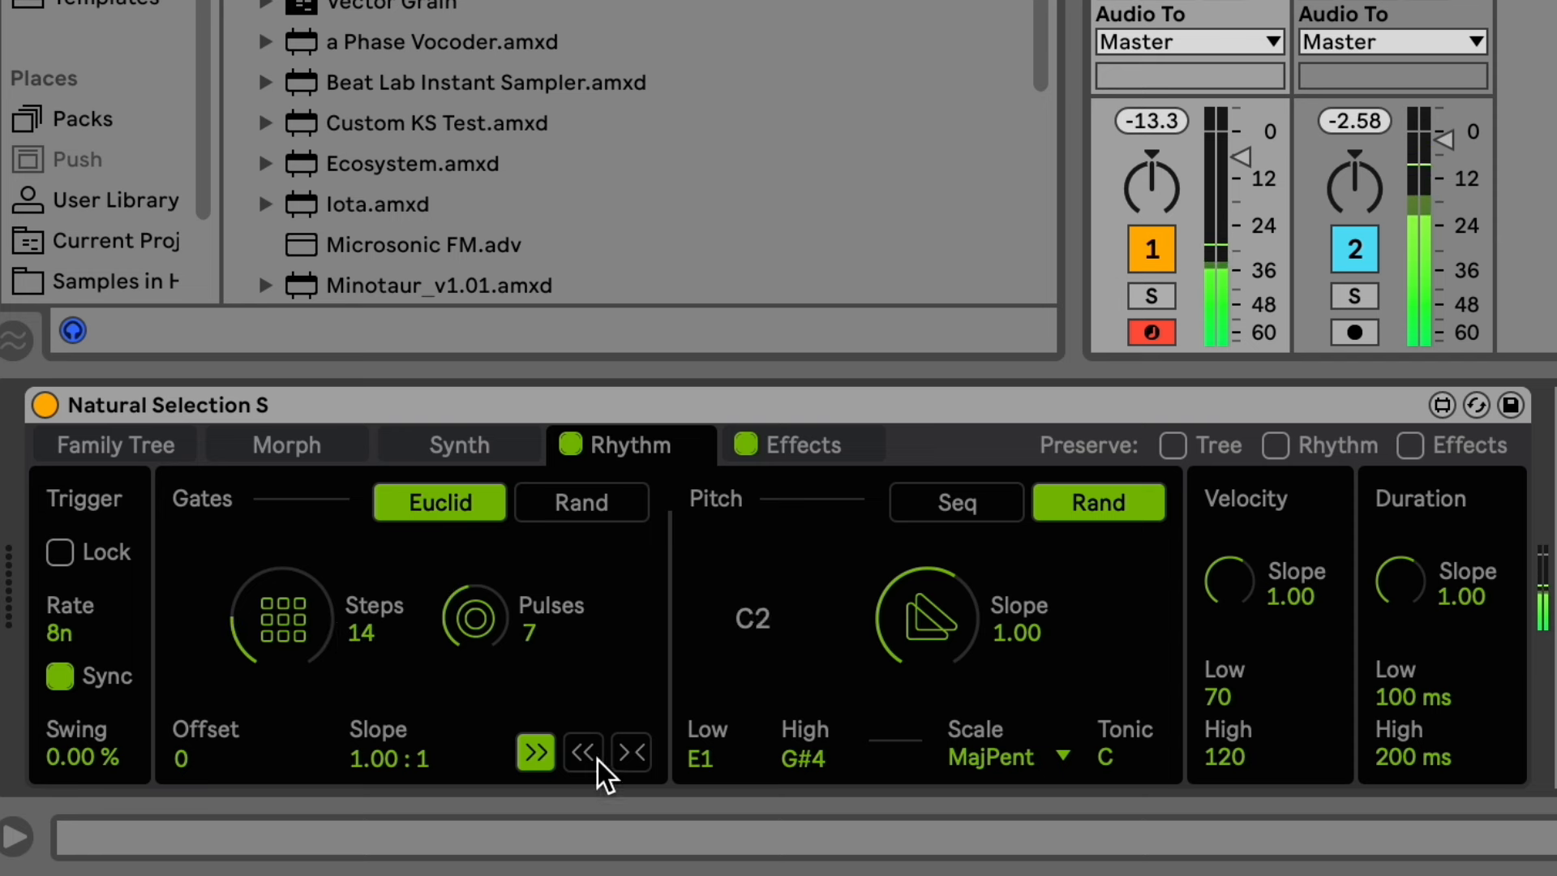
left_click(637, 745)
left_click(552, 751)
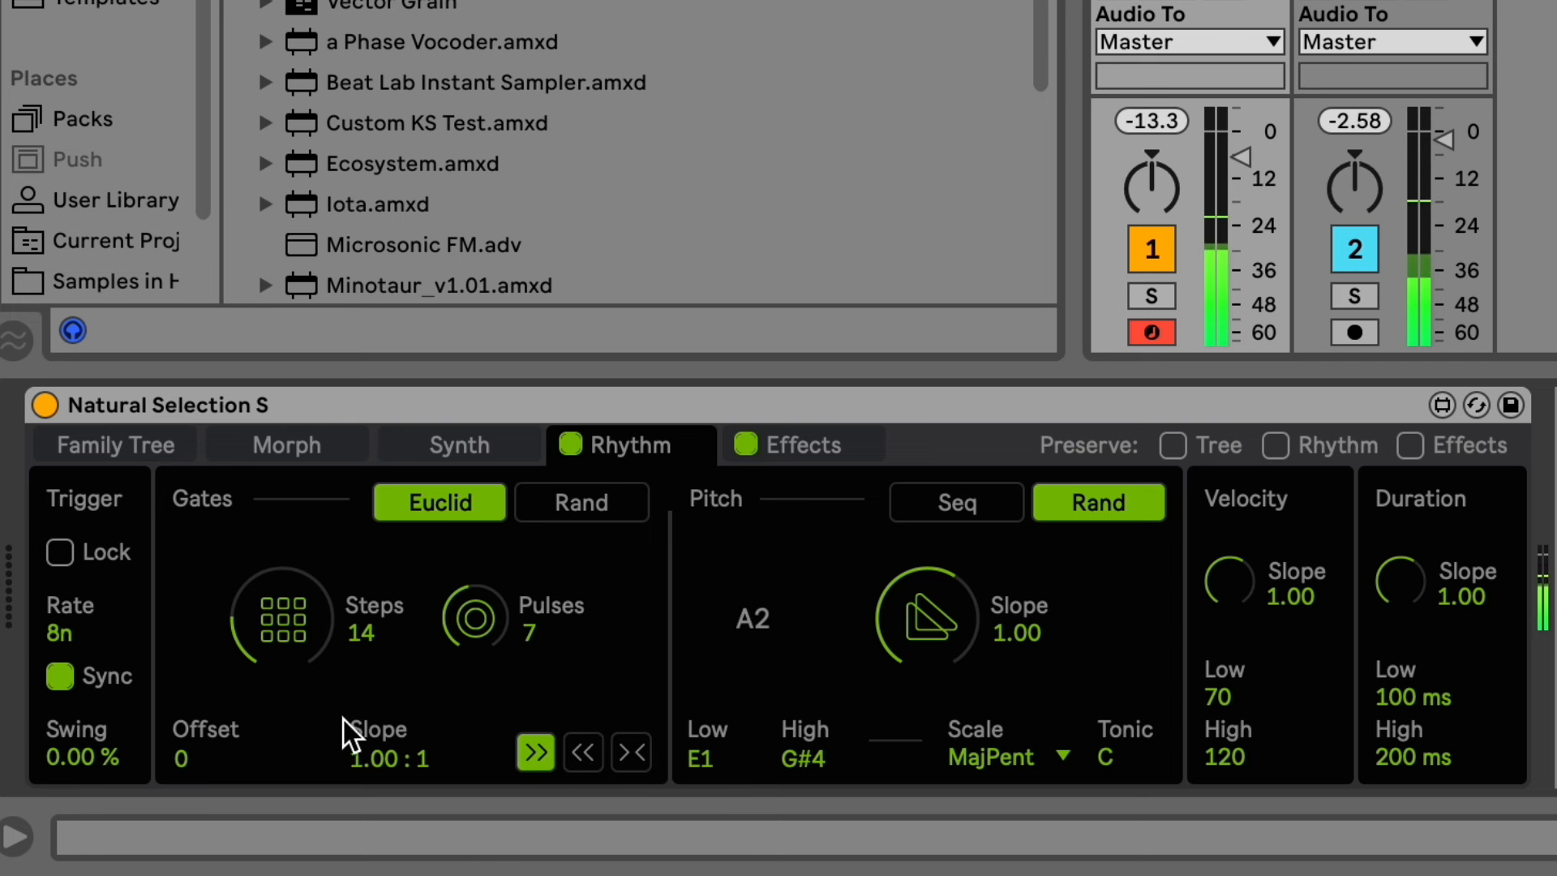
Switch the gates to Rand with Bias at 31.6 % and Mod at 31.5 %.
left_click(584, 504)
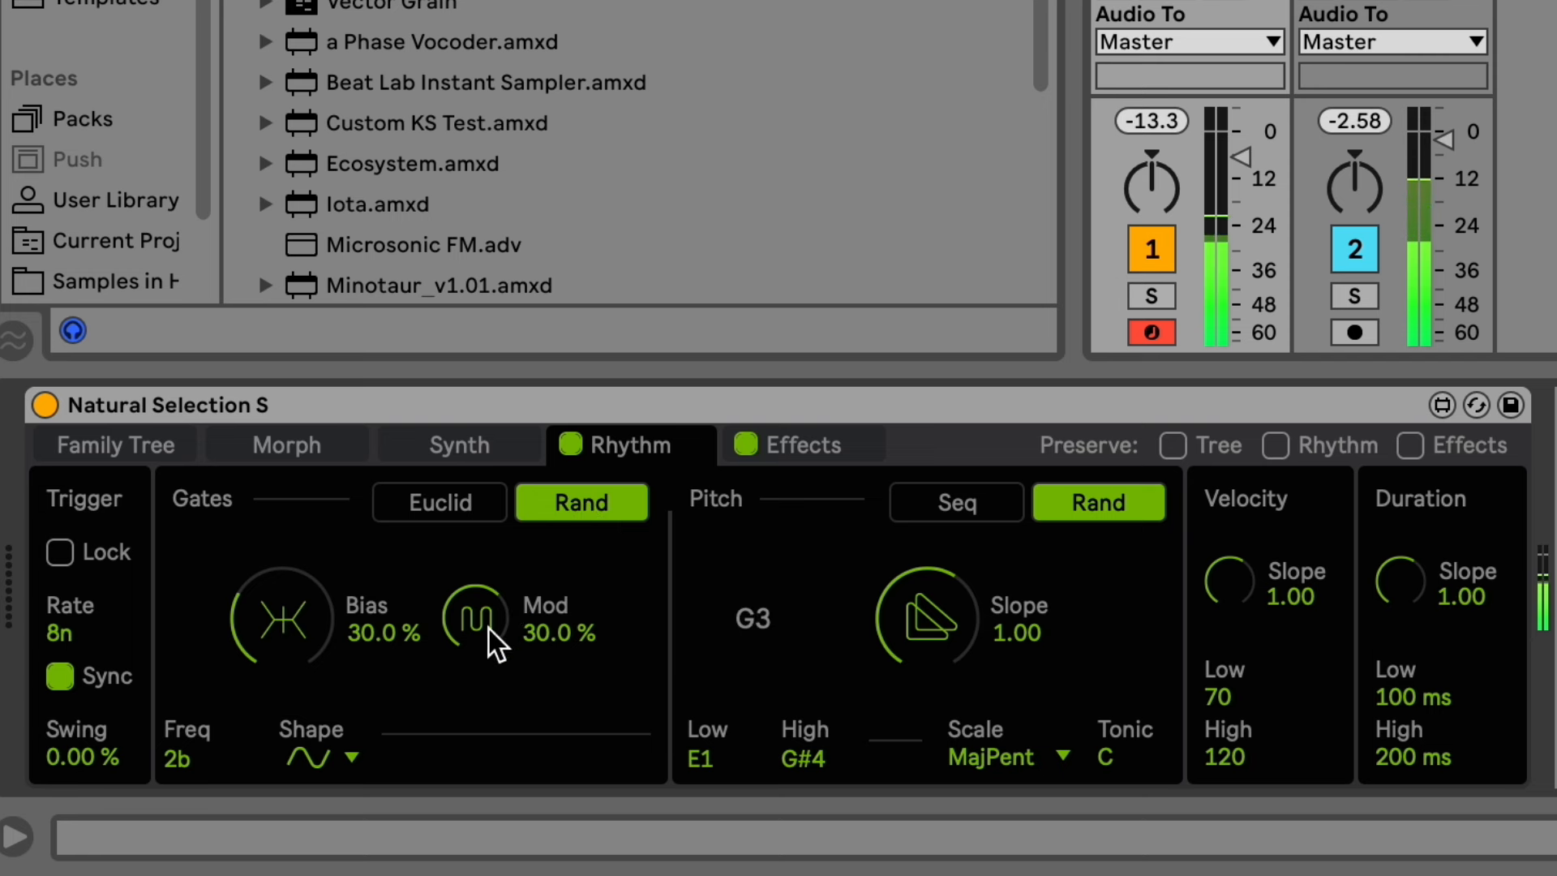
left_click_drag(502, 605, 484, 621)
left_click_drag(328, 638, 327, 634)
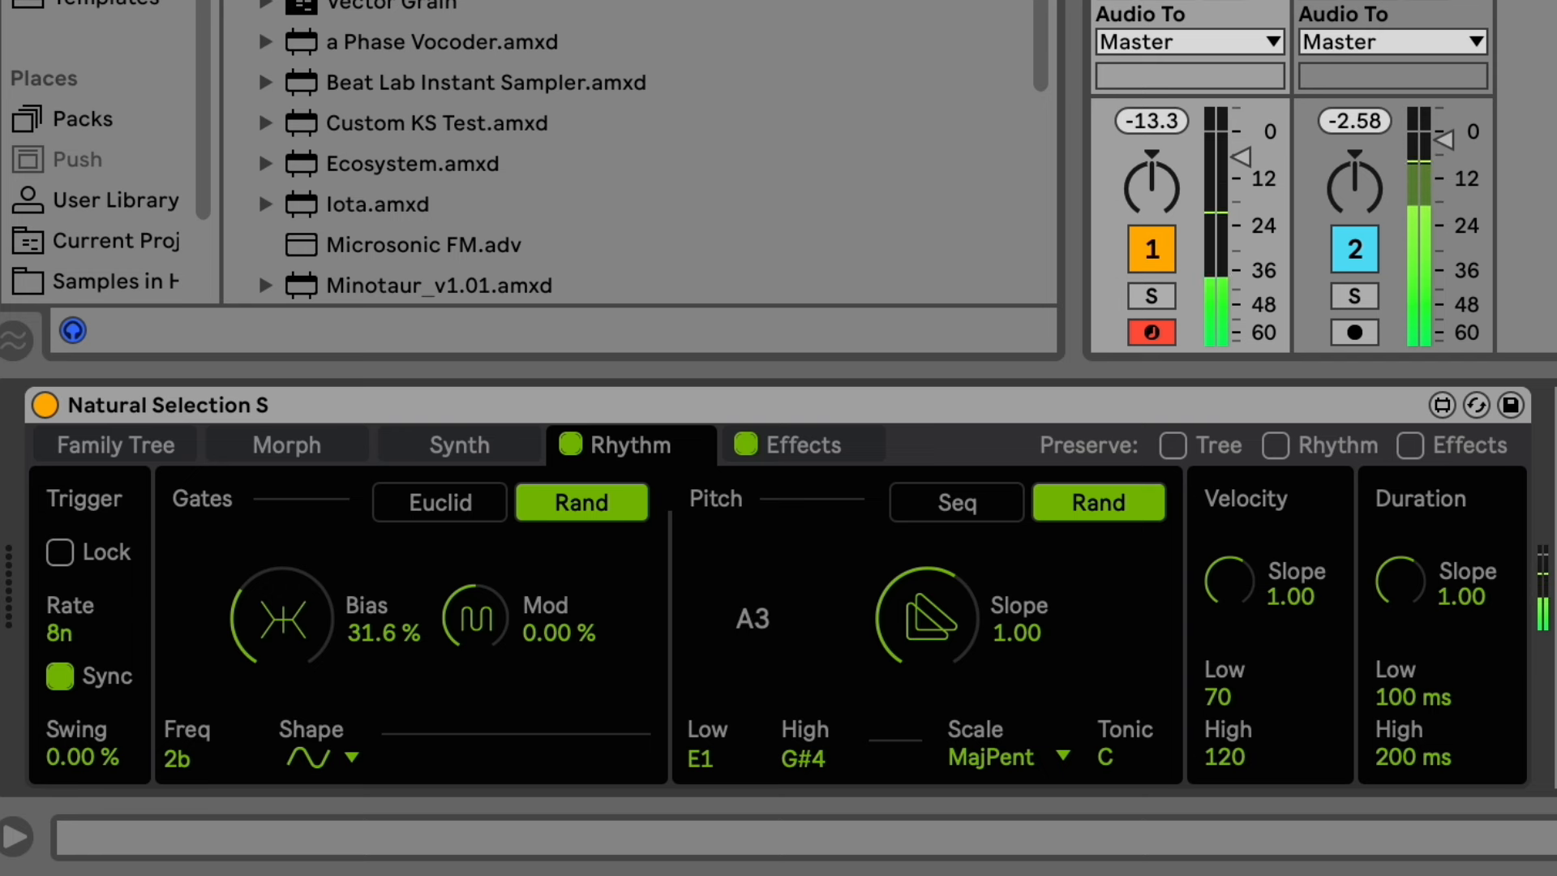
mouse_move(486, 634)
left_mouse_down()
mouse_move(486, 596)
mouse_move(487, 739)
mouse_move(503, 612)
left_mouse_up()
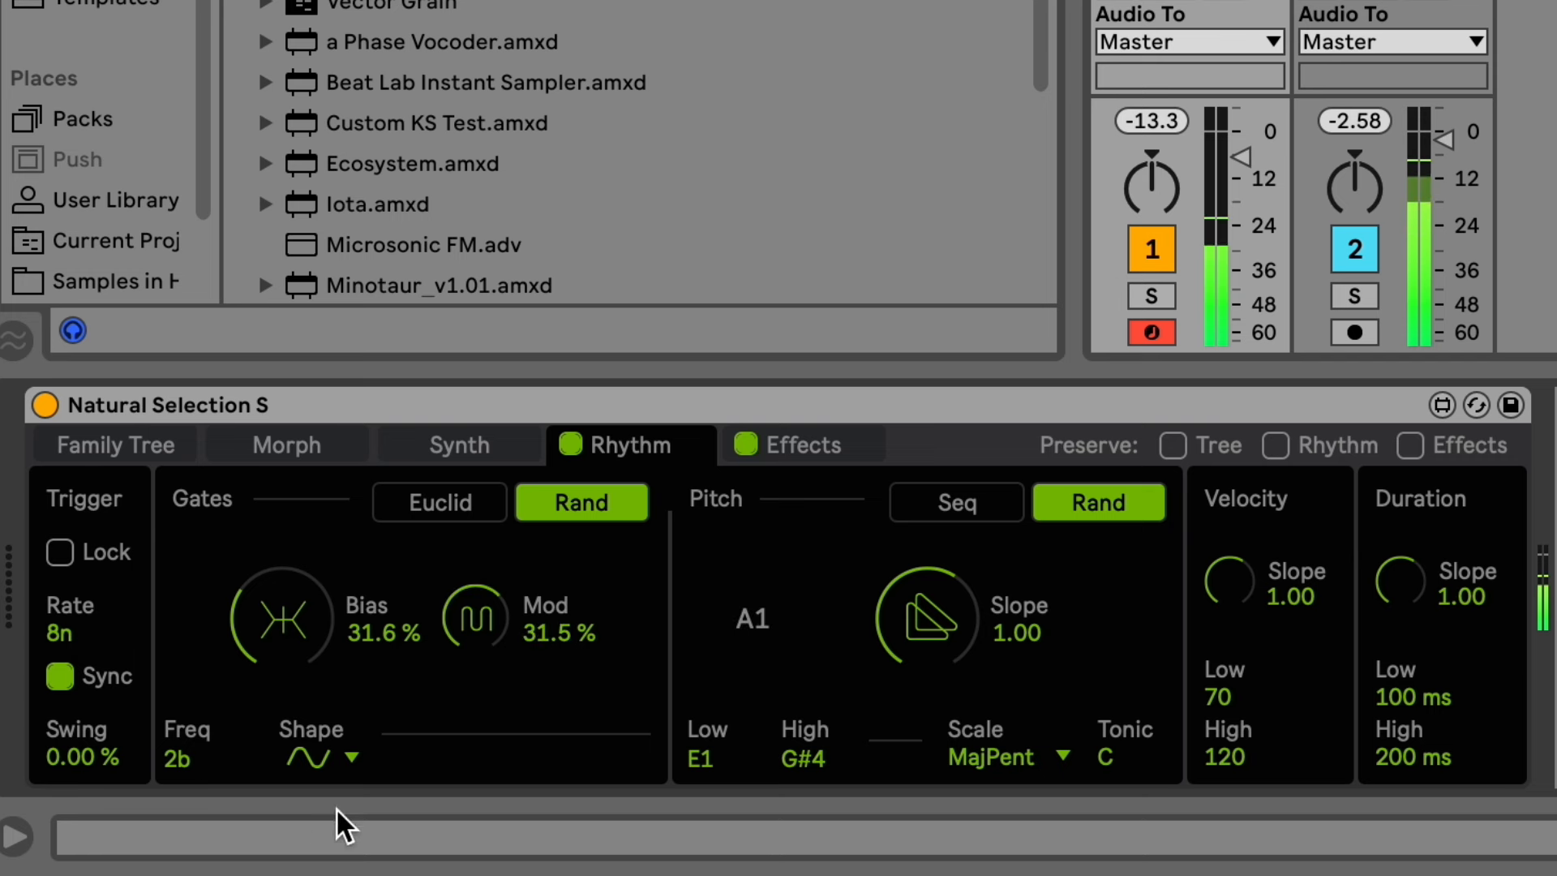
View the random gates' modulation Shape options and set the modulation Freq to 1.5n.
left_click(357, 754)
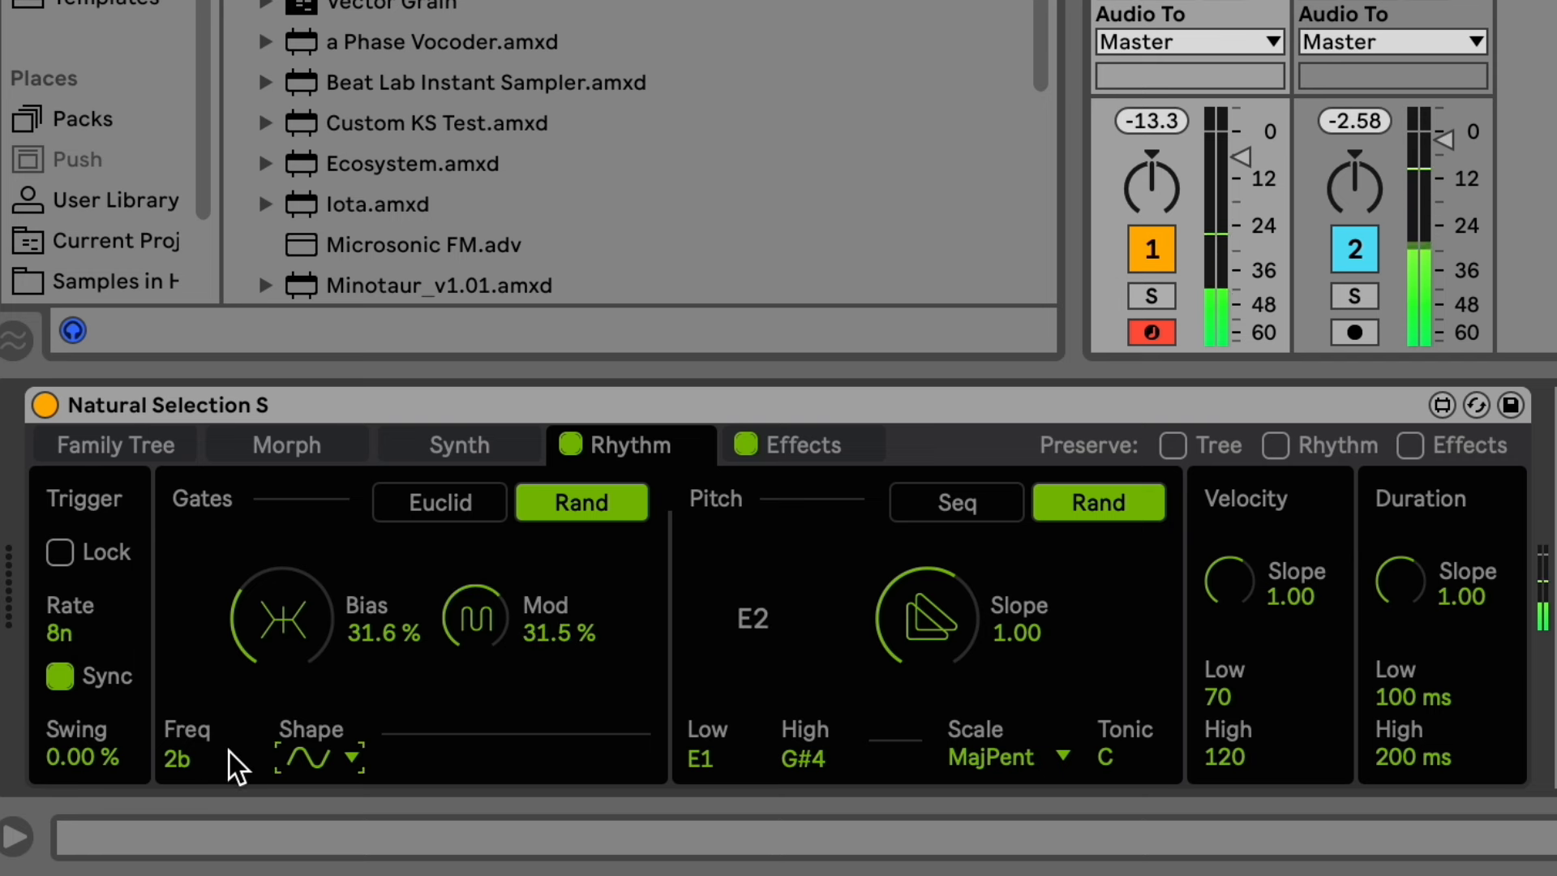
left_click_drag(229, 754, 229, 790)
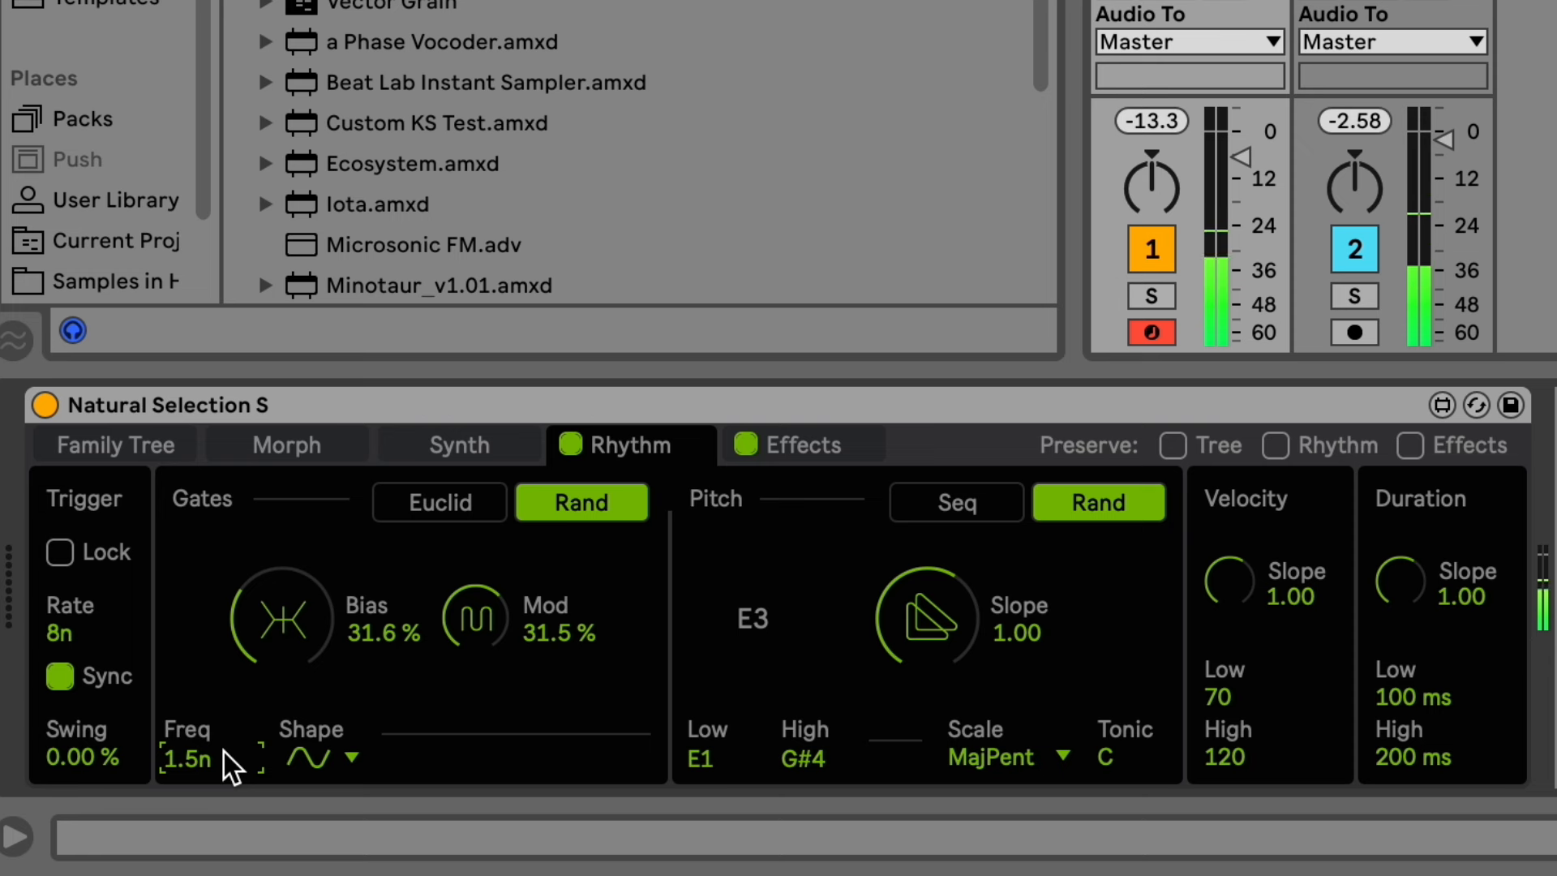
left_click(377, 727)
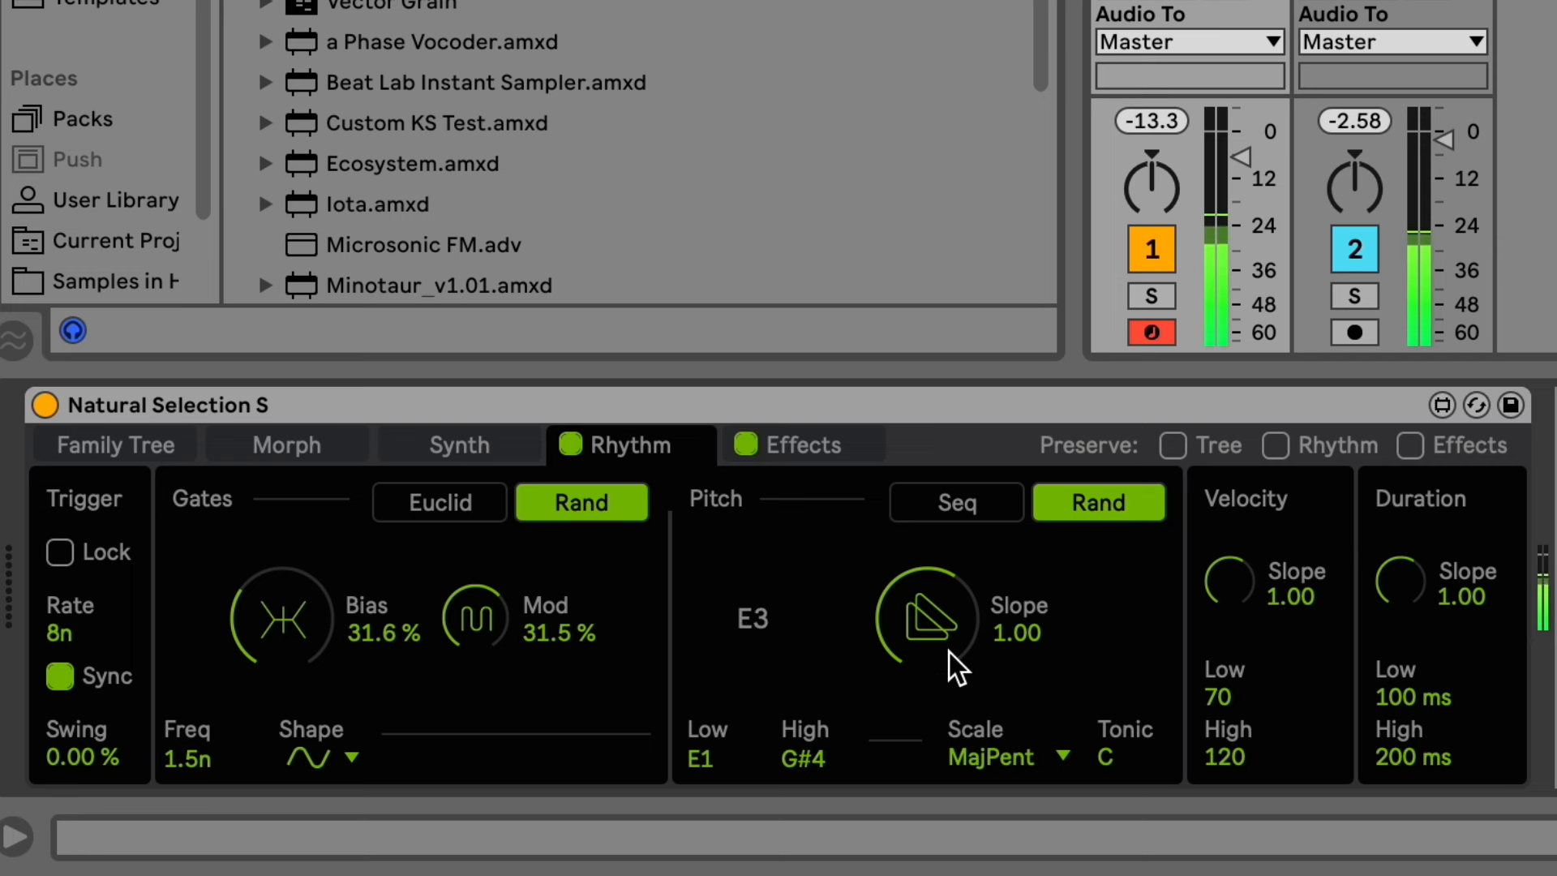
Check the random pitch range's Low and High notes and set the pitch Slope to 1.82.
left_click(707, 762)
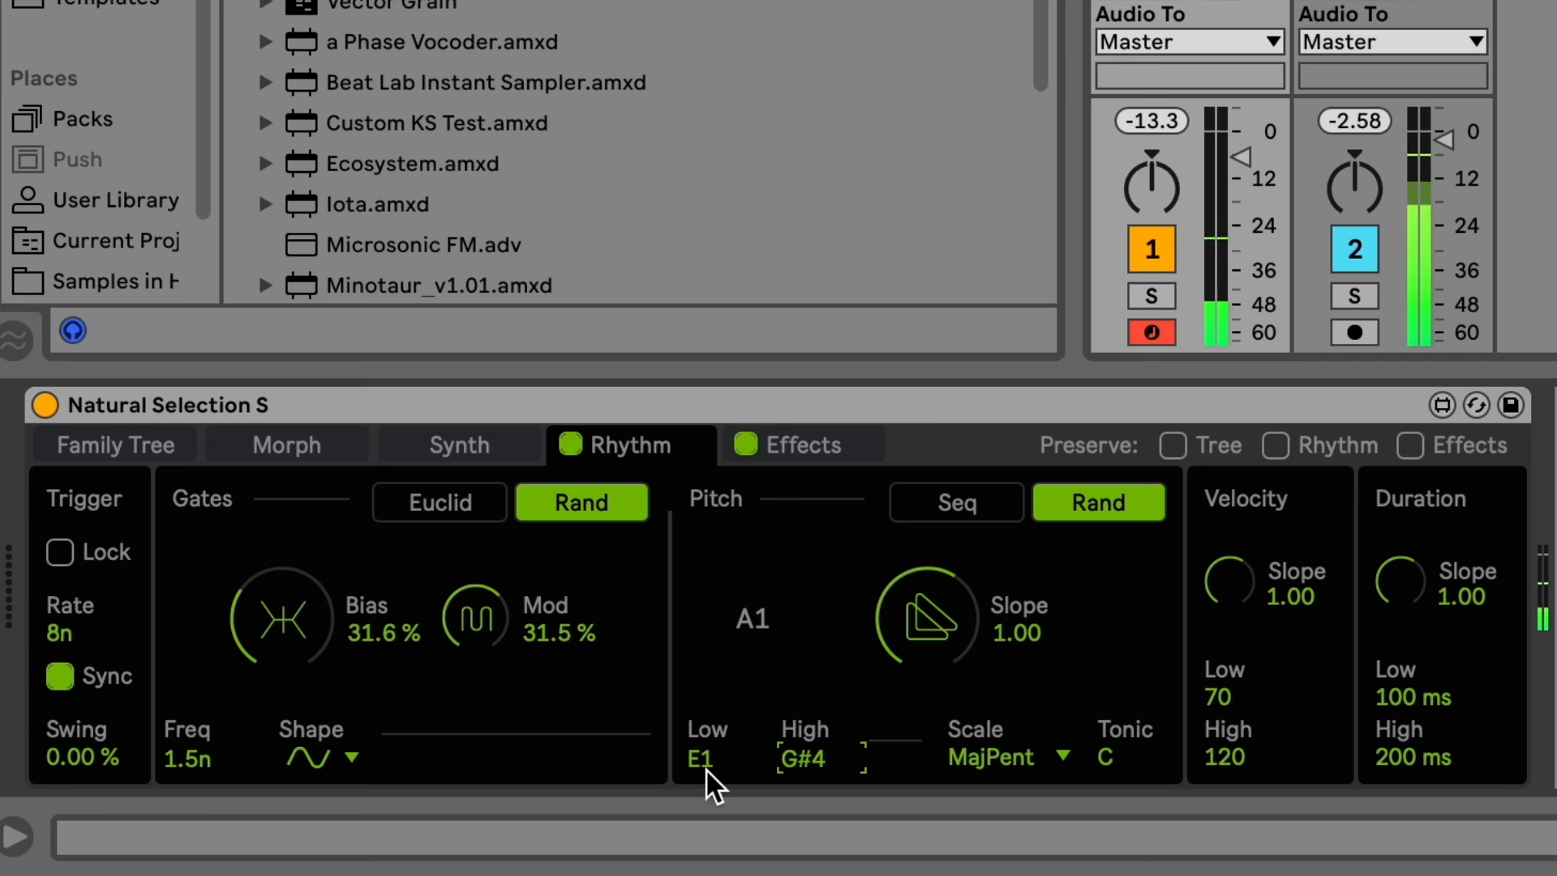
left_click(794, 770)
left_click(927, 686)
left_click_drag(929, 689, 929, 624)
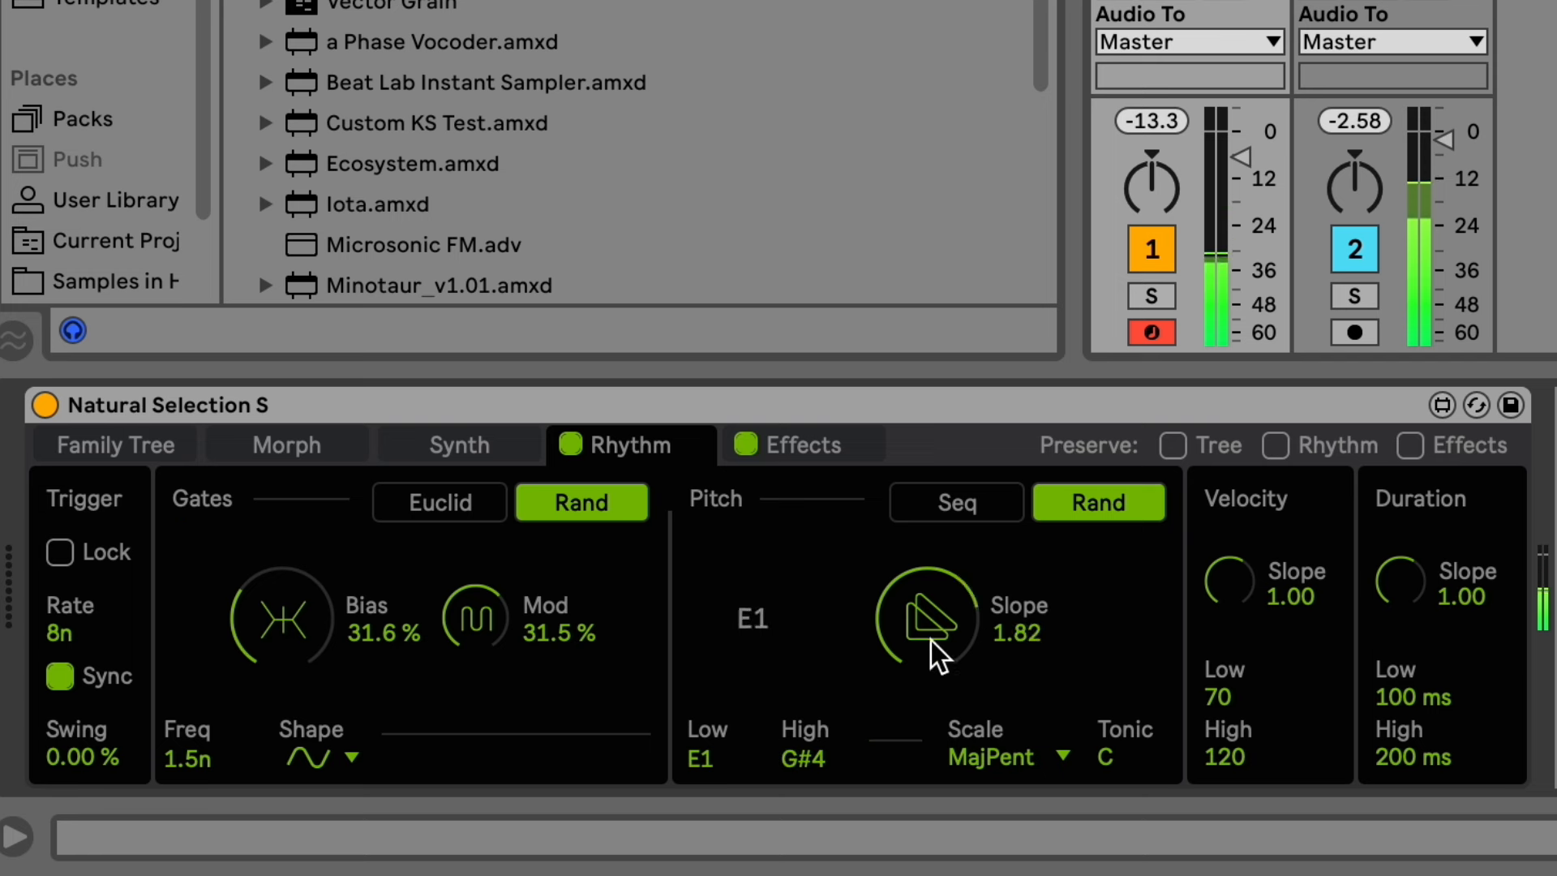
View the available pitch scales, keep MajPent, and set the Tonic to C#.
left_click(1015, 767)
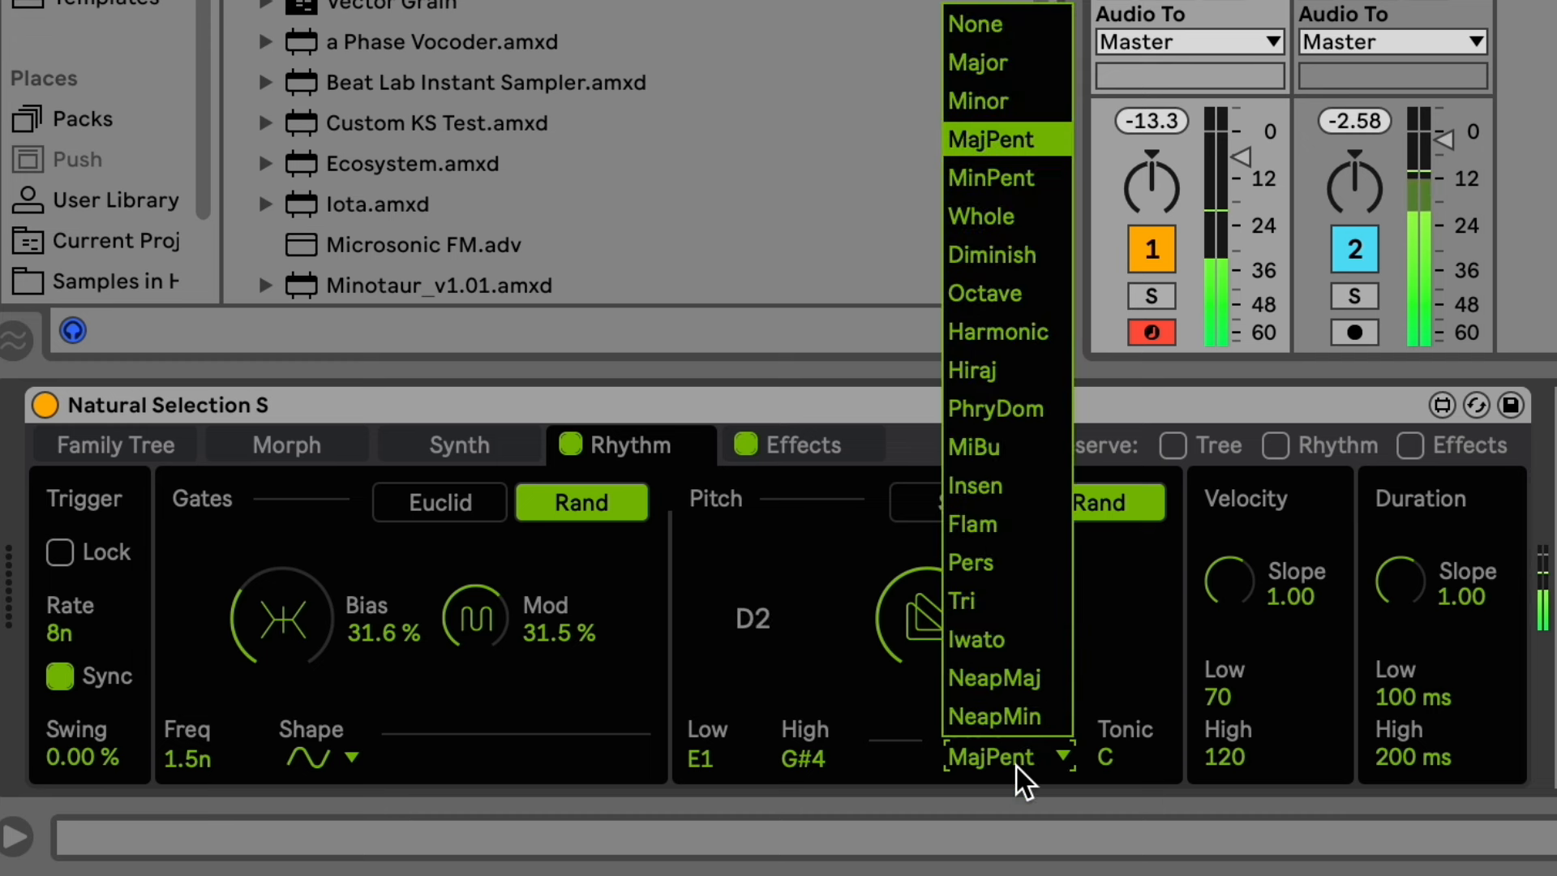
left_click(1015, 767)
left_click(1015, 767)
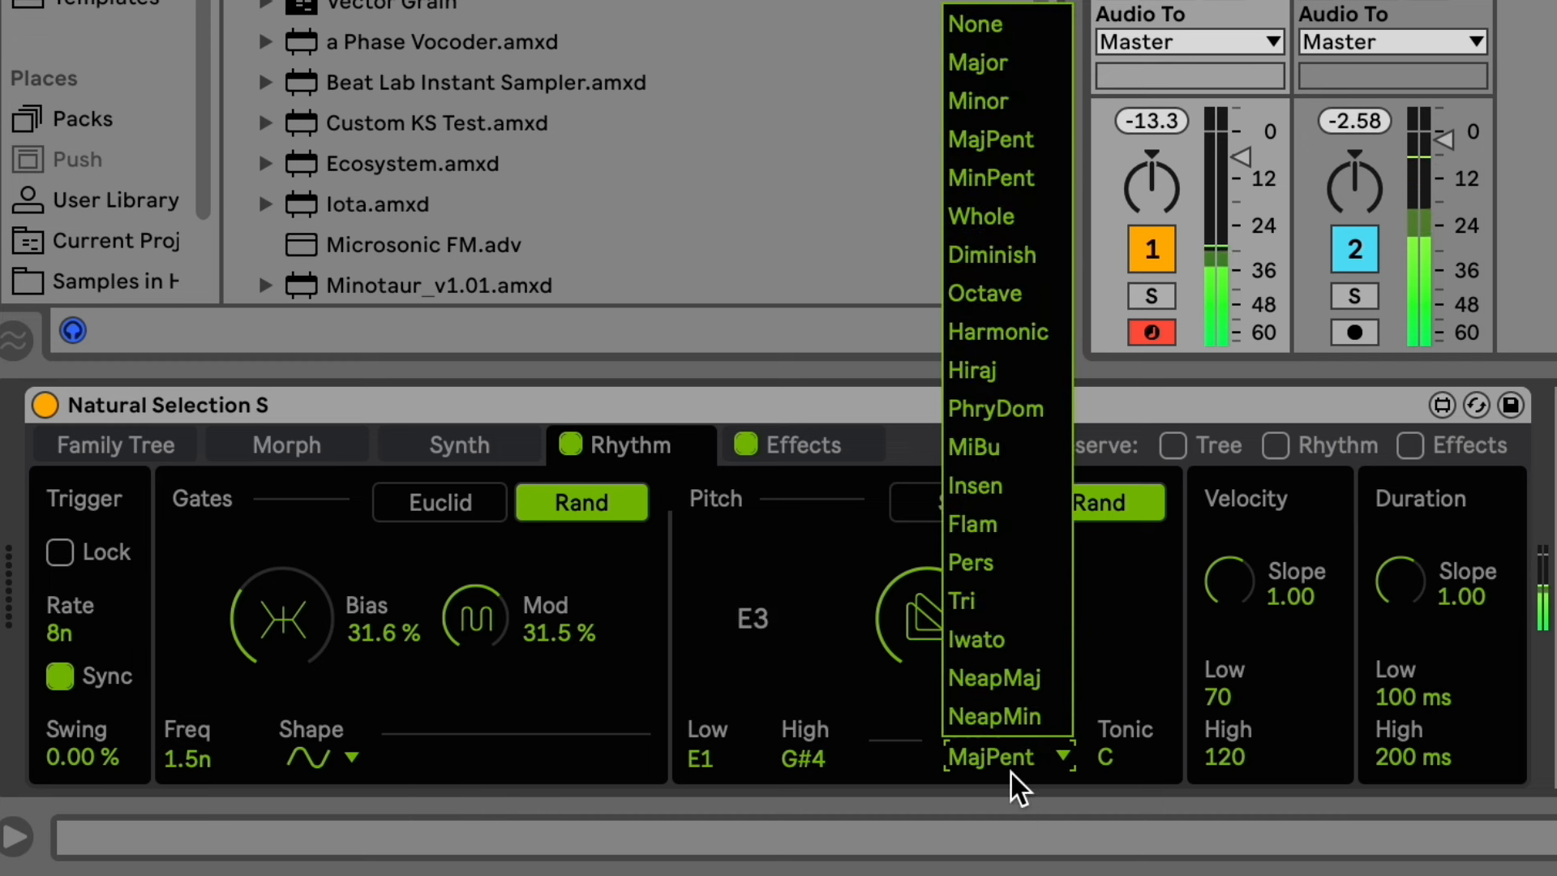
left_click(1012, 771)
left_click_drag(1130, 757, 1130, 742)
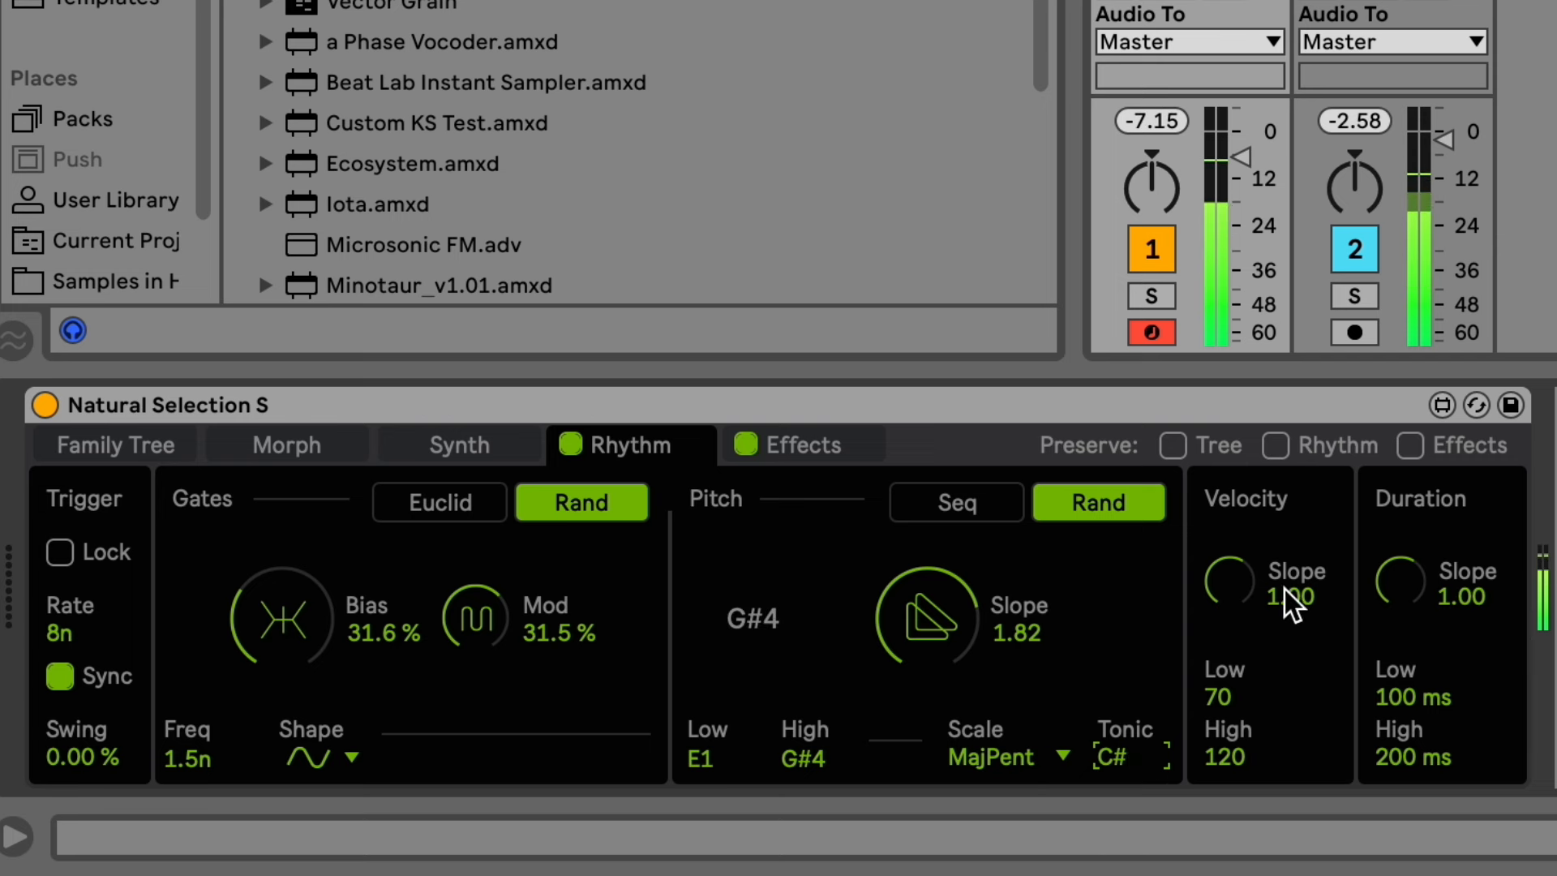
Switch the pitch mode to Seq, redraw the step pitches, and set the sequence to 4 steps.
left_click(981, 495)
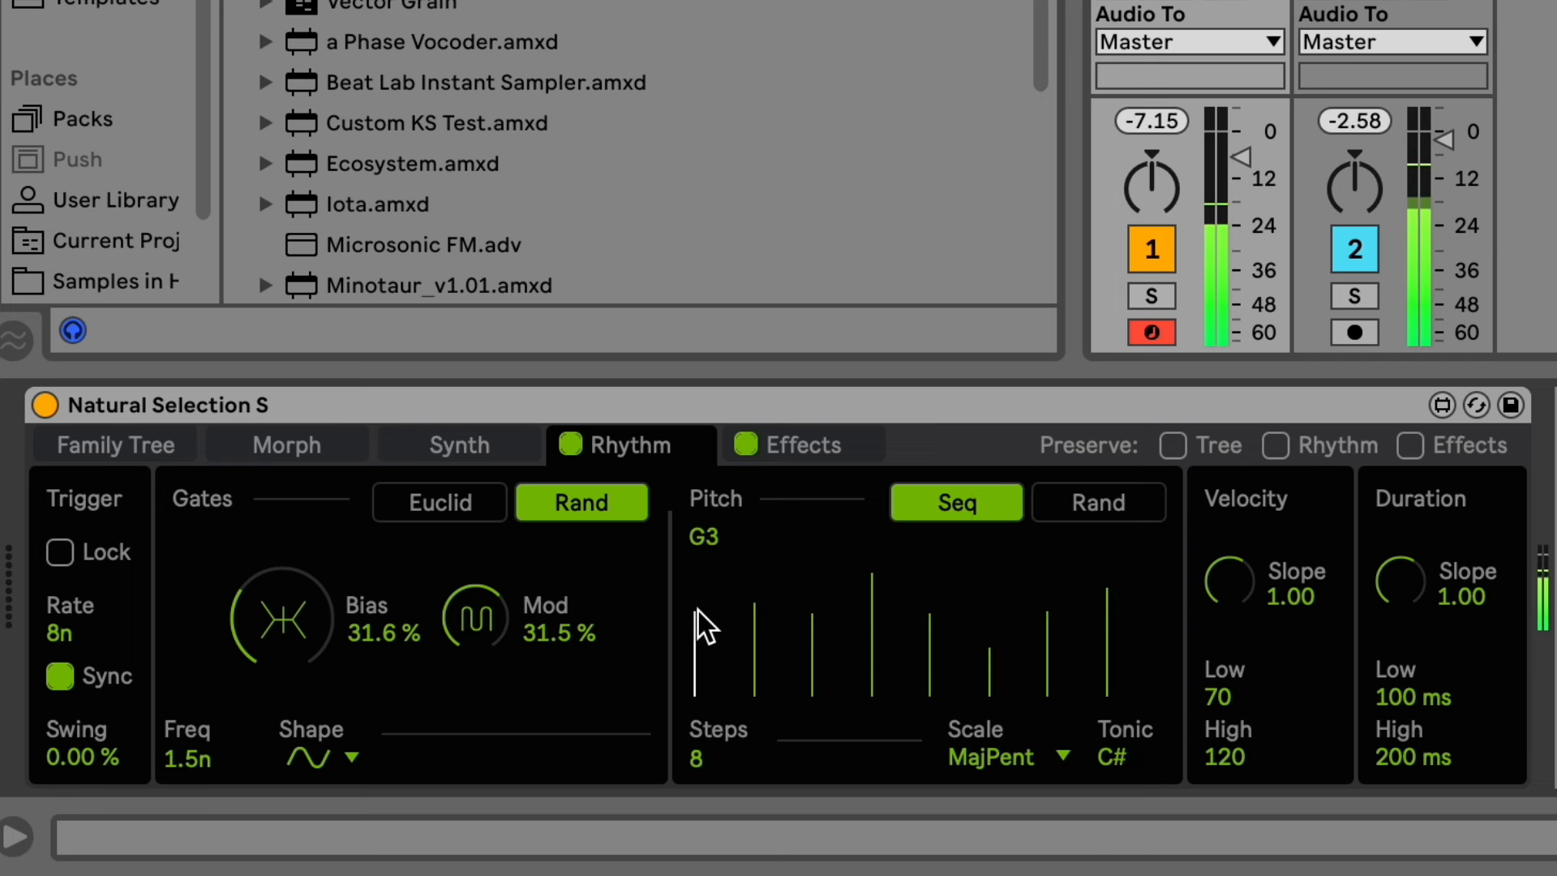
mouse_move(884, 603)
left_mouse_down()
mouse_move(1008, 625)
mouse_move(1156, 605)
left_mouse_up()
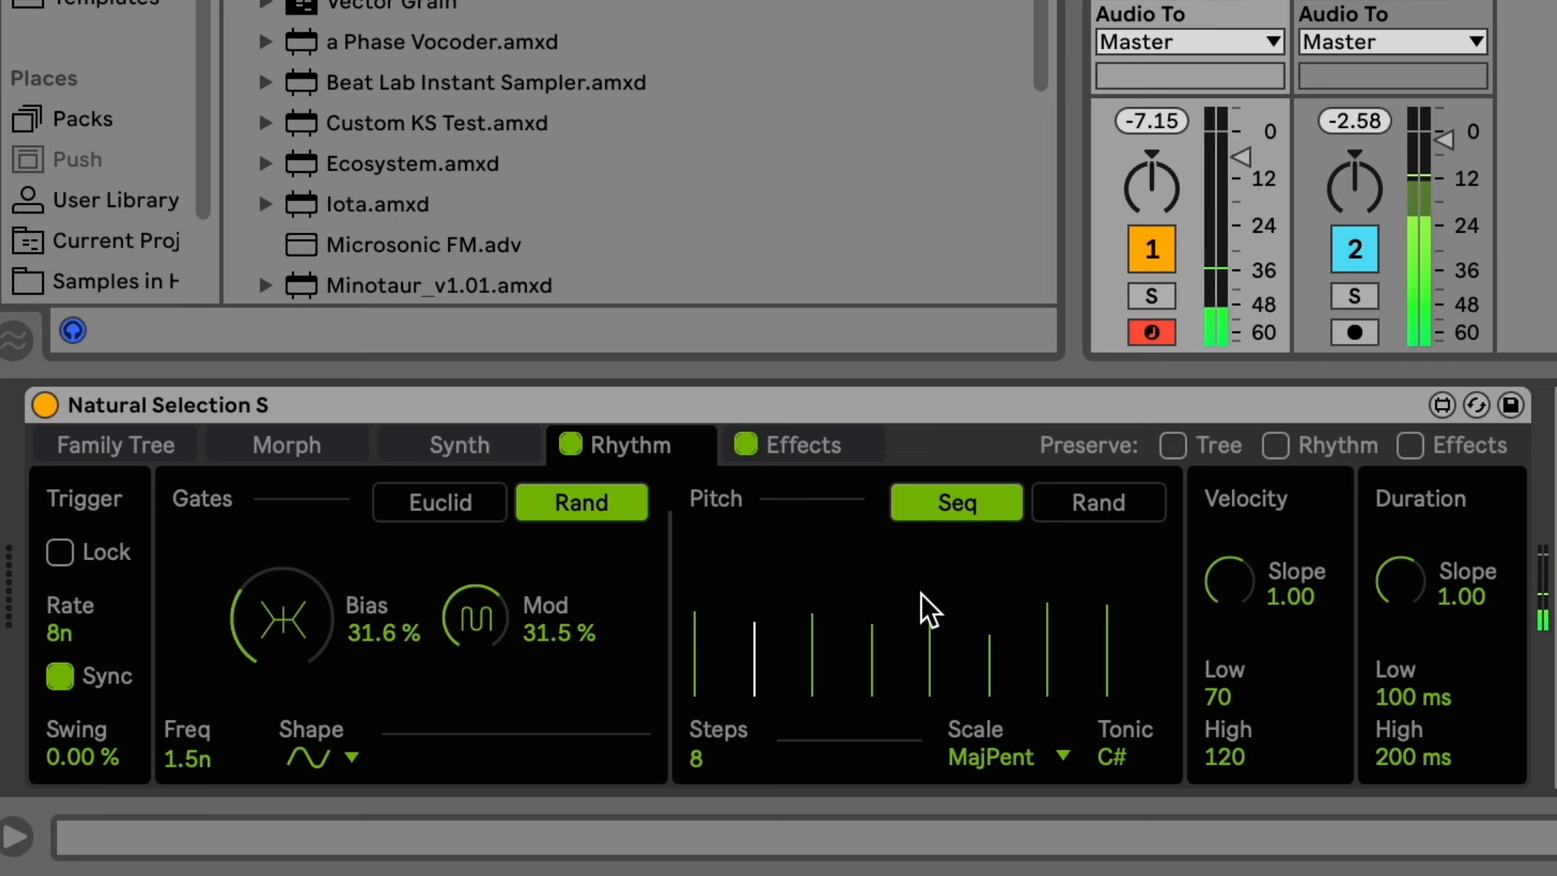
left_click(858, 639)
left_click(945, 615)
left_click_drag(711, 758, 710, 784)
left_click(968, 609)
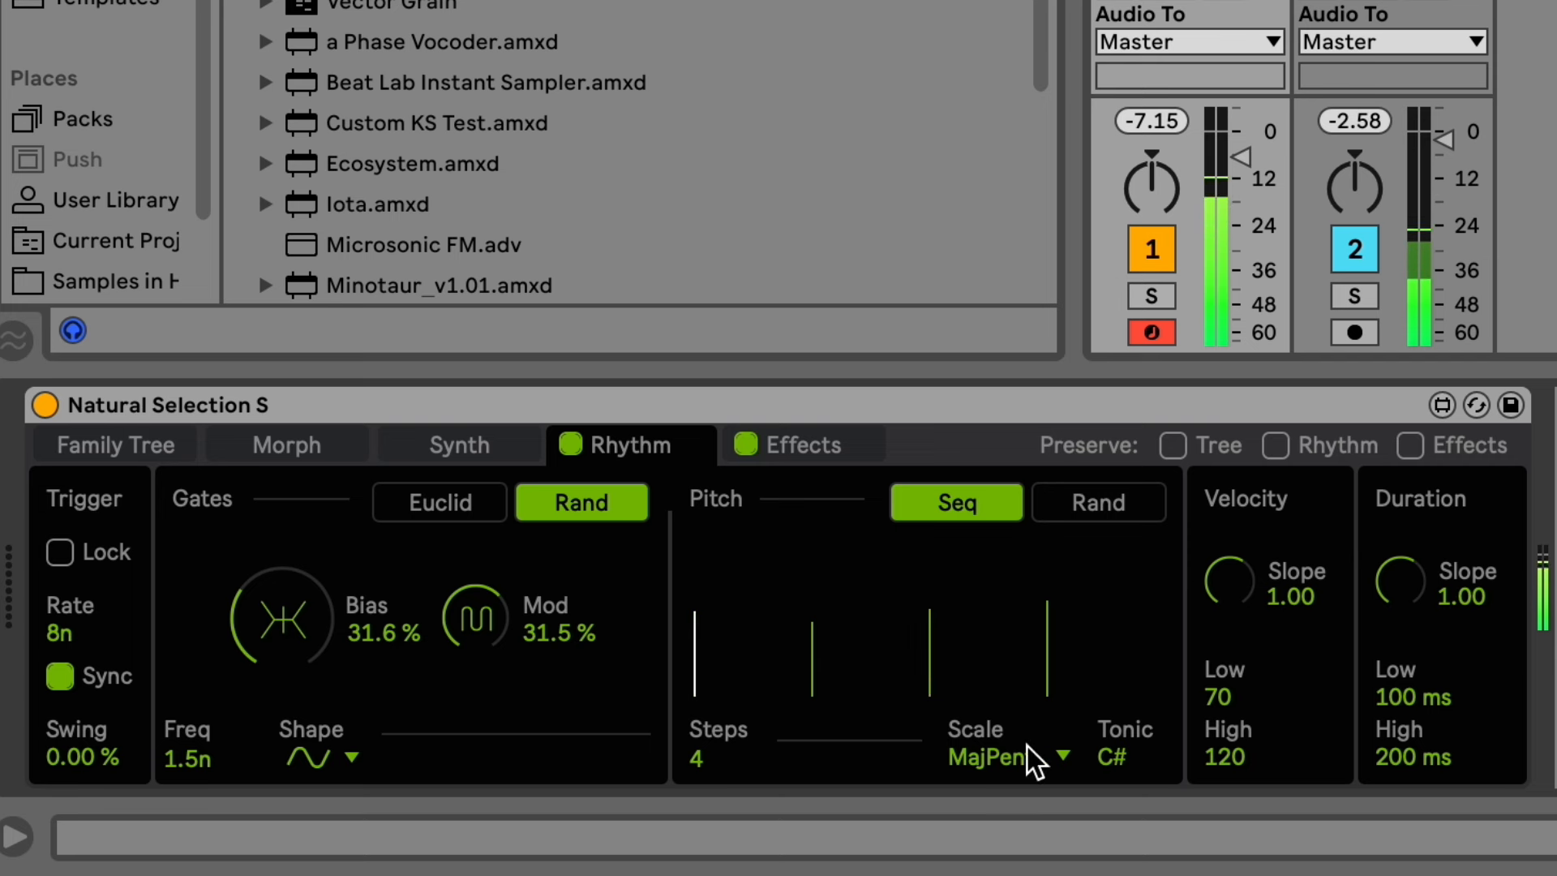
left_click(1009, 596)
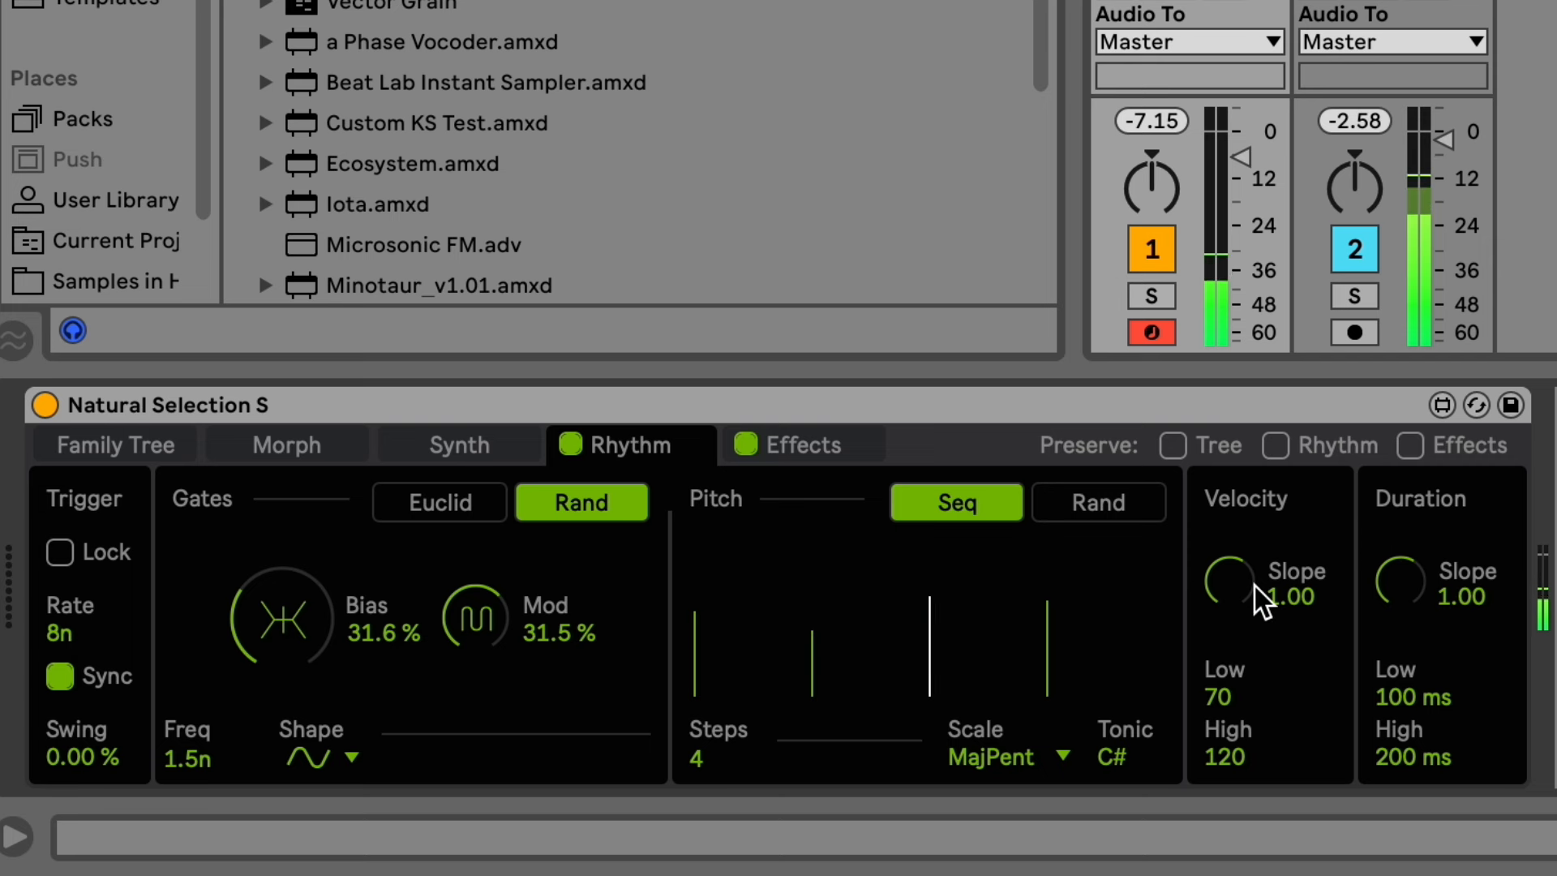
Return the pitch mode to Rand and set the Velocity Low to 74 and its Slope to 1.71.
left_click(1123, 507)
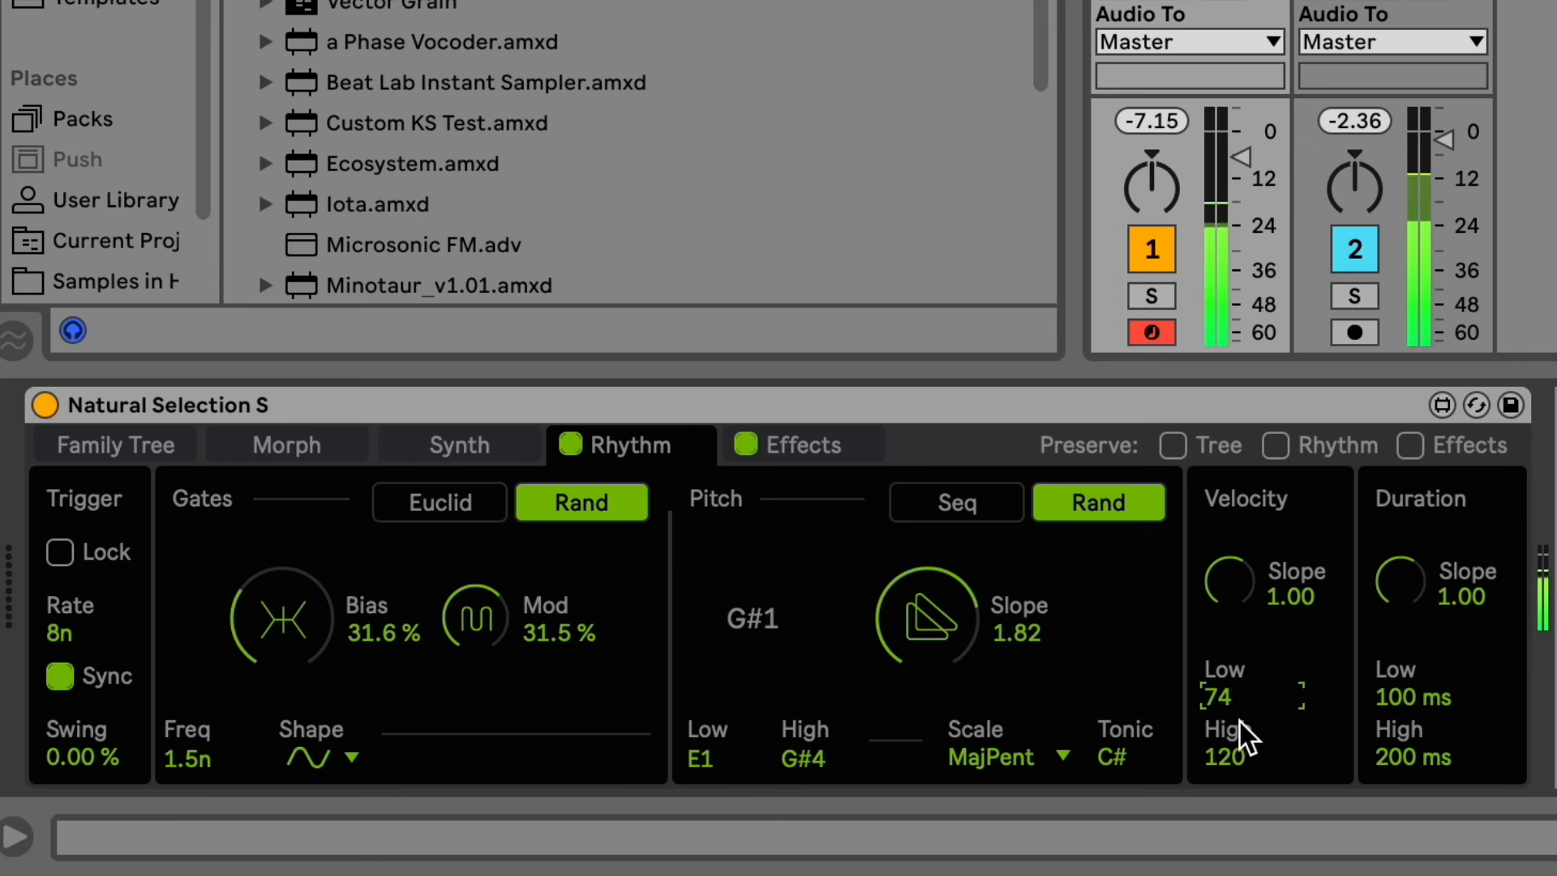
left_click_drag(1246, 578, 1246, 551)
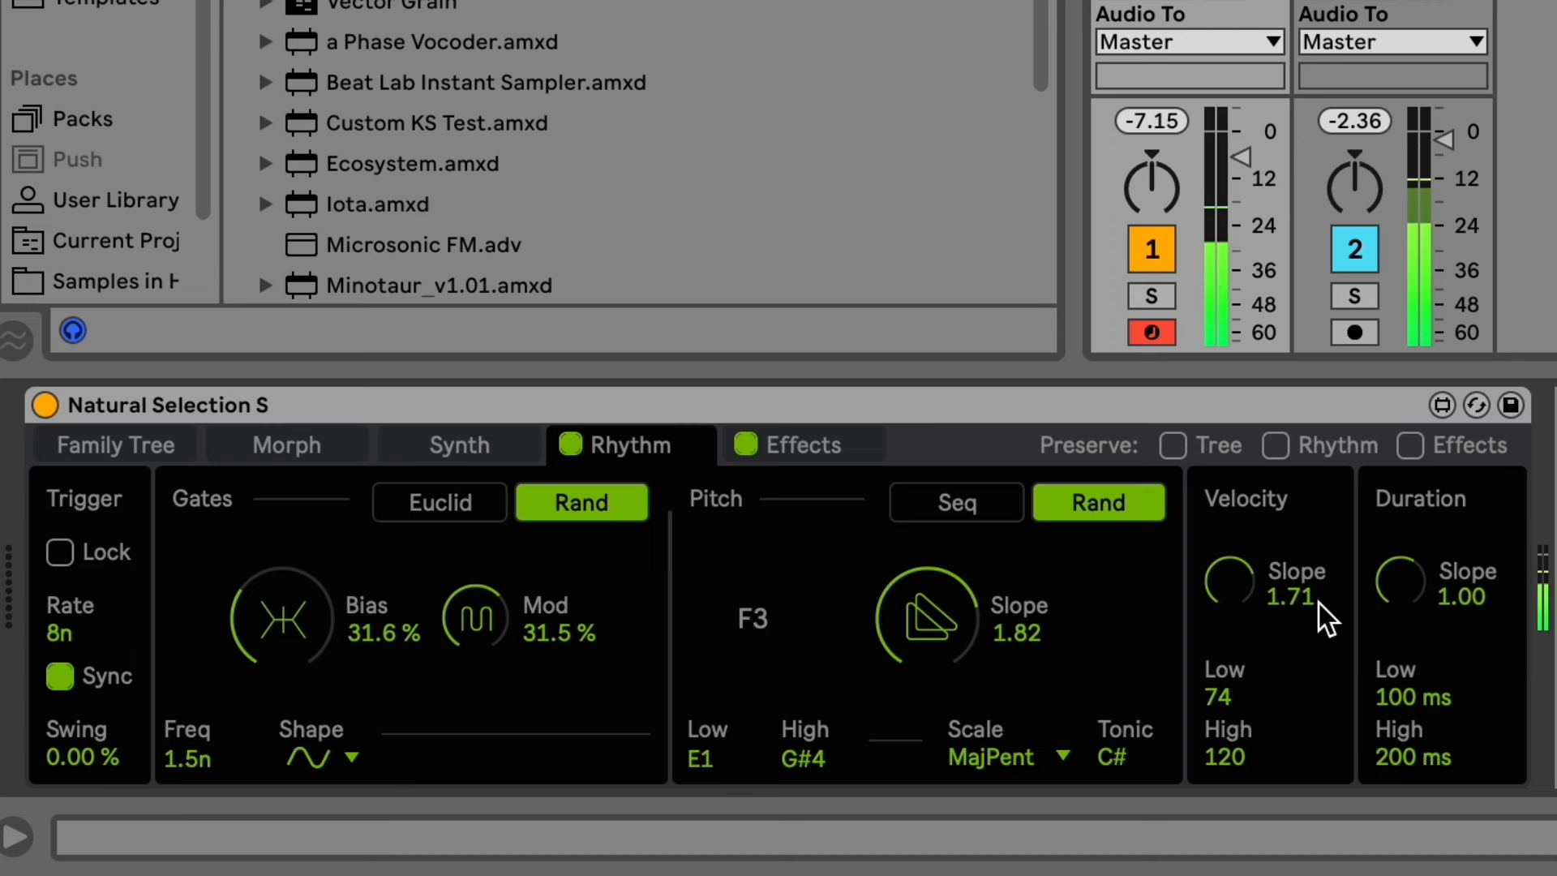
Try the Drive effect with Drive at 20.45 and LP at 1.31 kHz, and switch it off again.
left_click(791, 466)
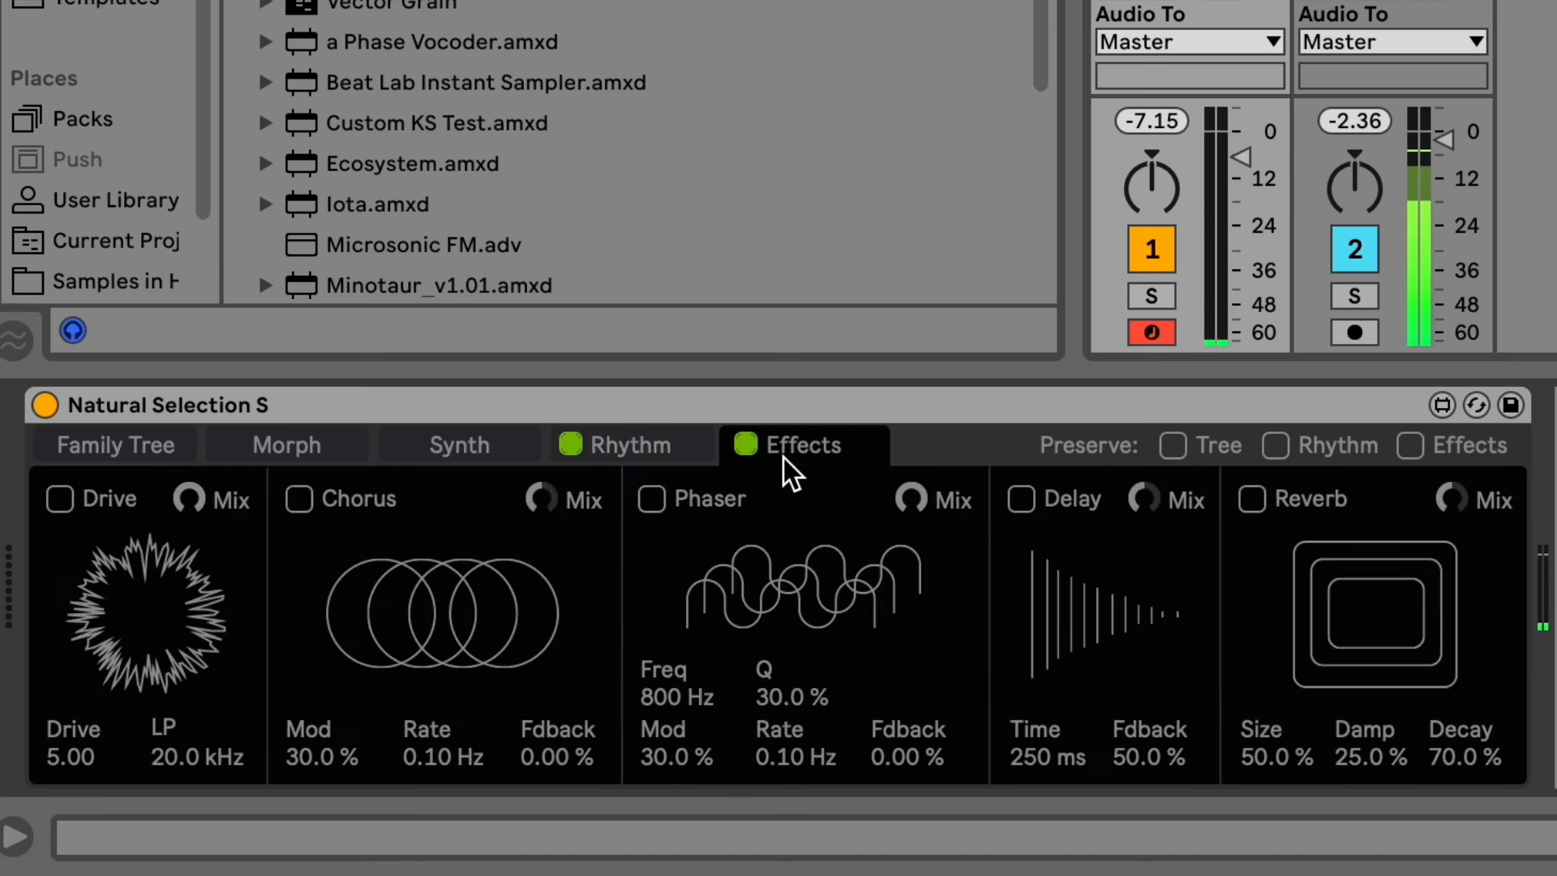
left_click(114, 497)
left_click(101, 503)
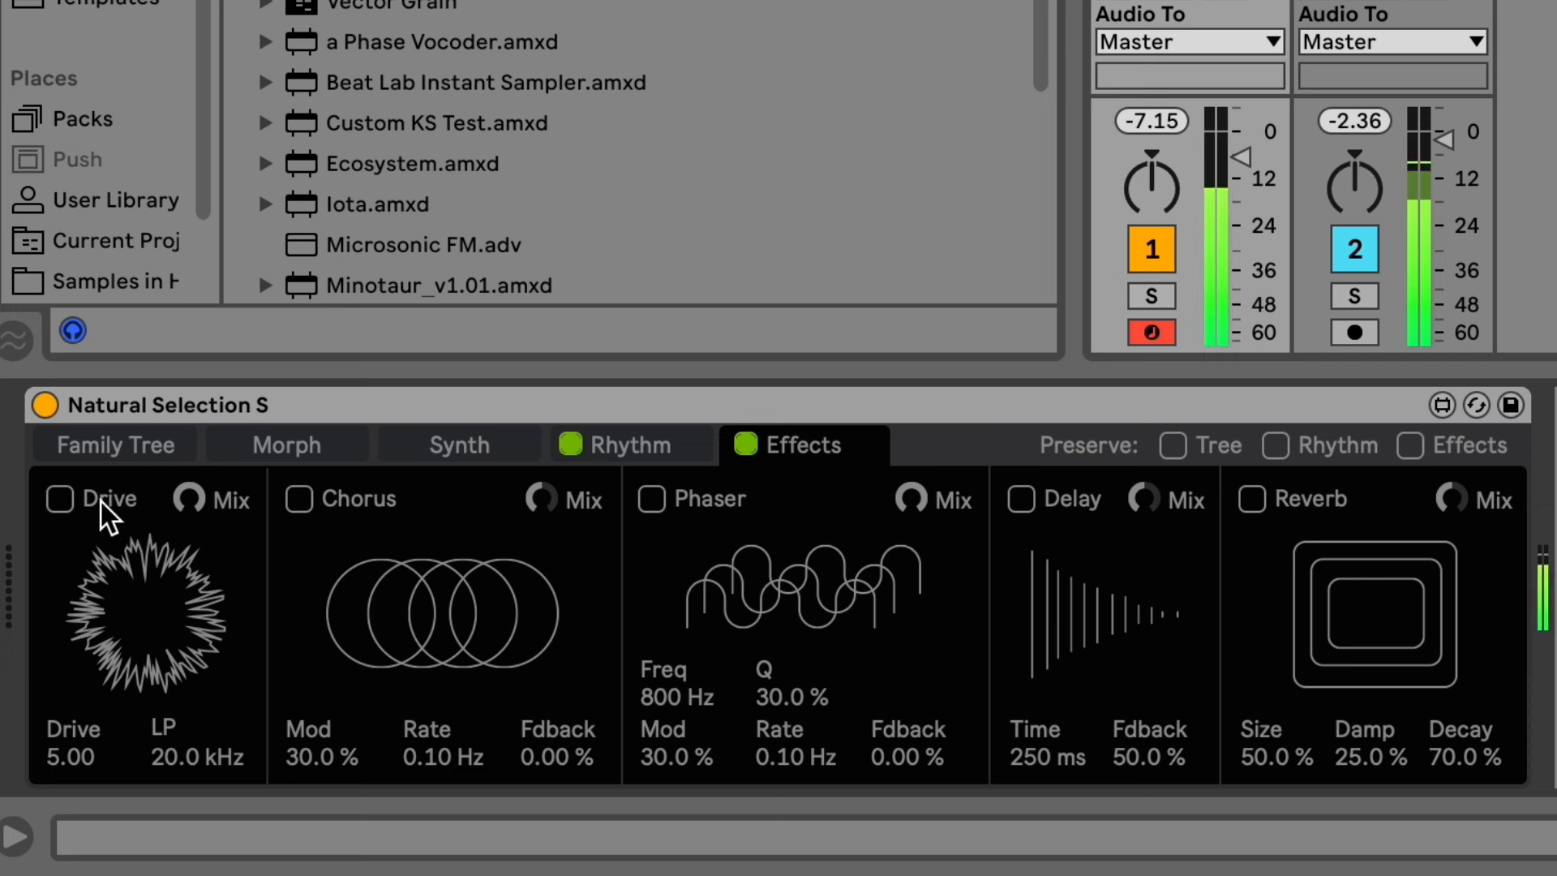
left_click(89, 506)
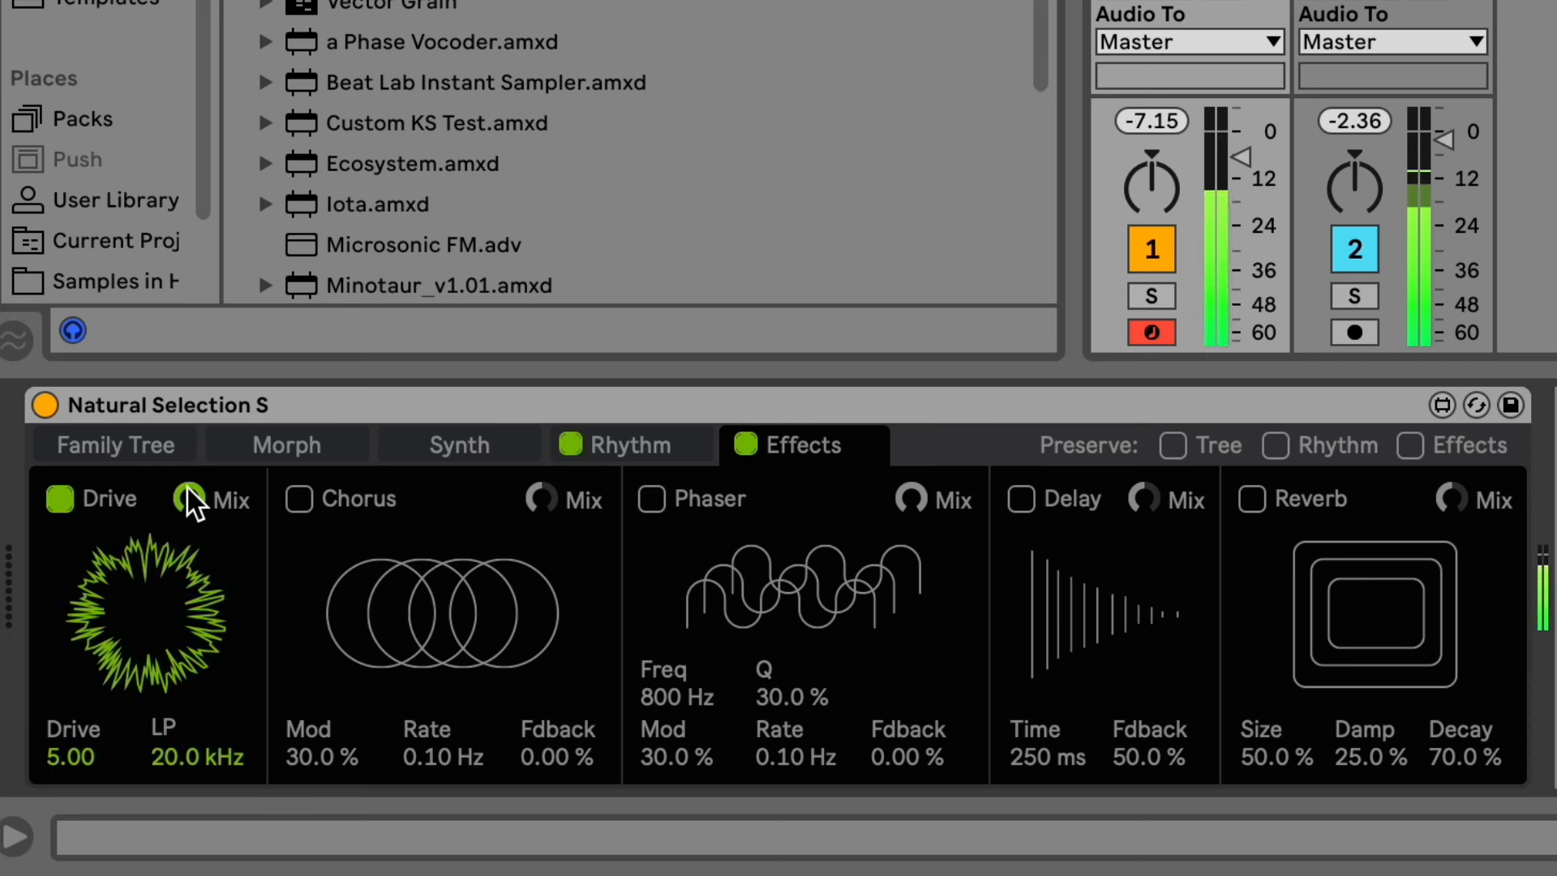
left_click(193, 761)
left_click_drag(73, 756, 73, 721)
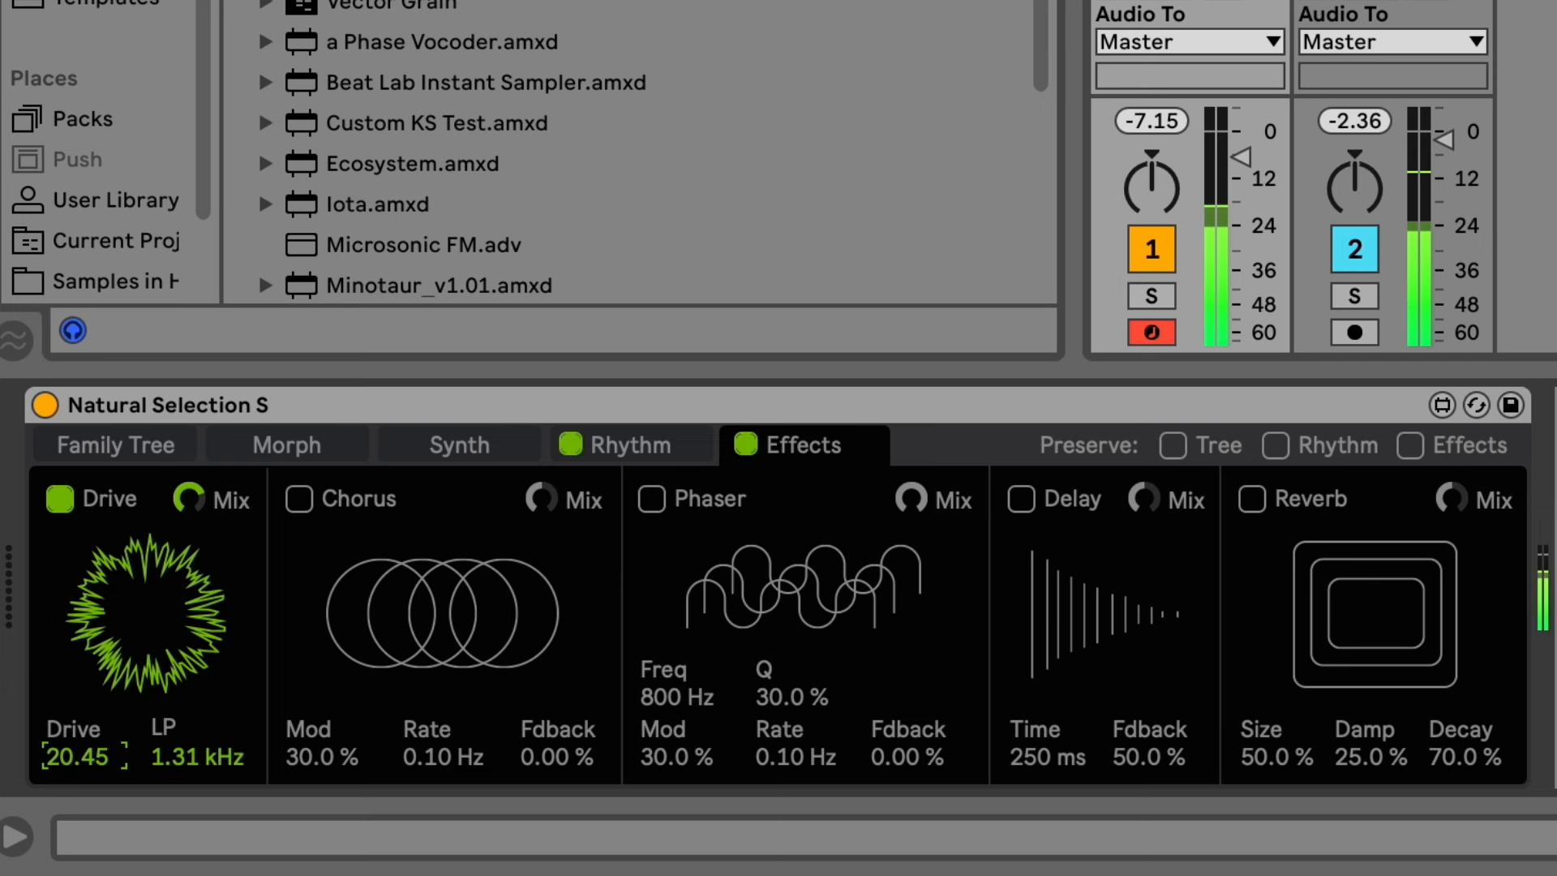
left_click(61, 500)
Audition the Chorus, Phaser, Delay and Reverb effects by switching each one on and off.
left_click(301, 498)
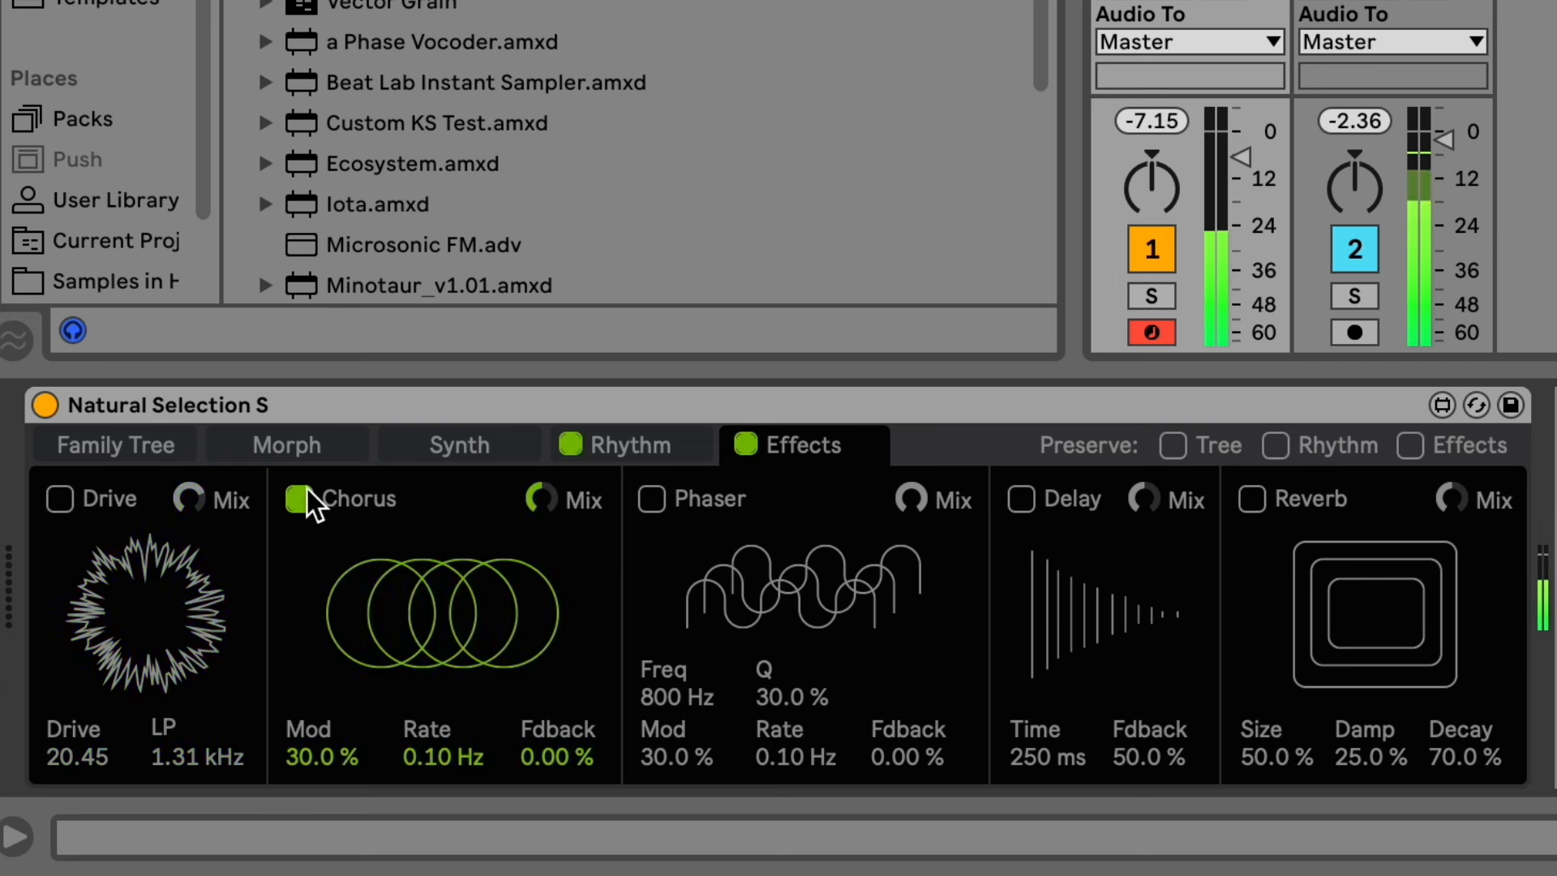
left_click(301, 498)
left_click(651, 499)
left_click(651, 499)
left_click(1021, 499)
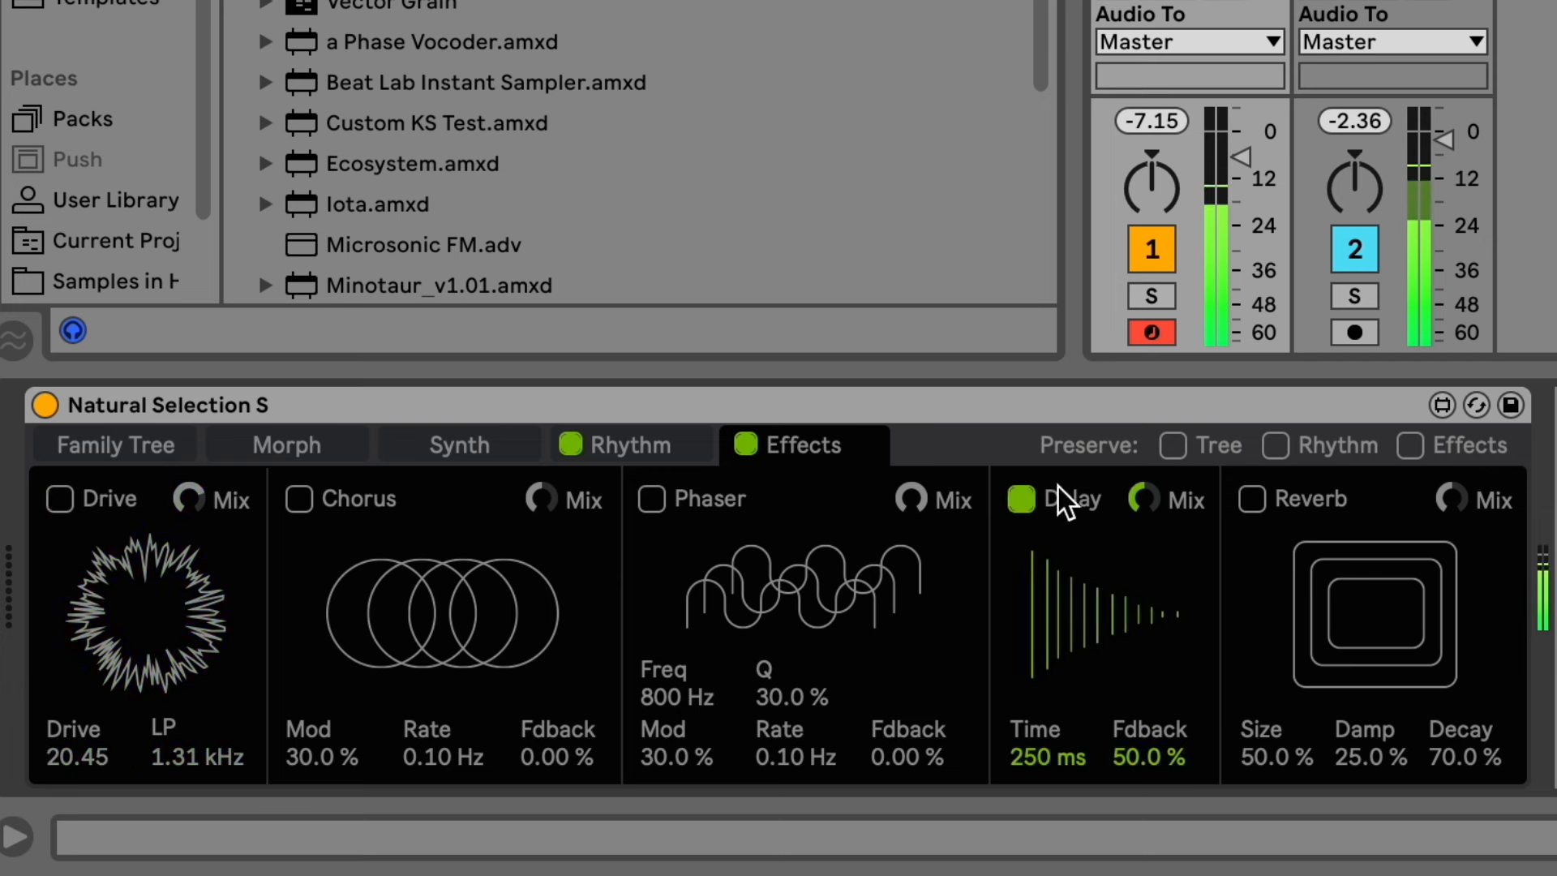
left_click(1058, 499)
left_click(1256, 498)
left_click(1257, 498)
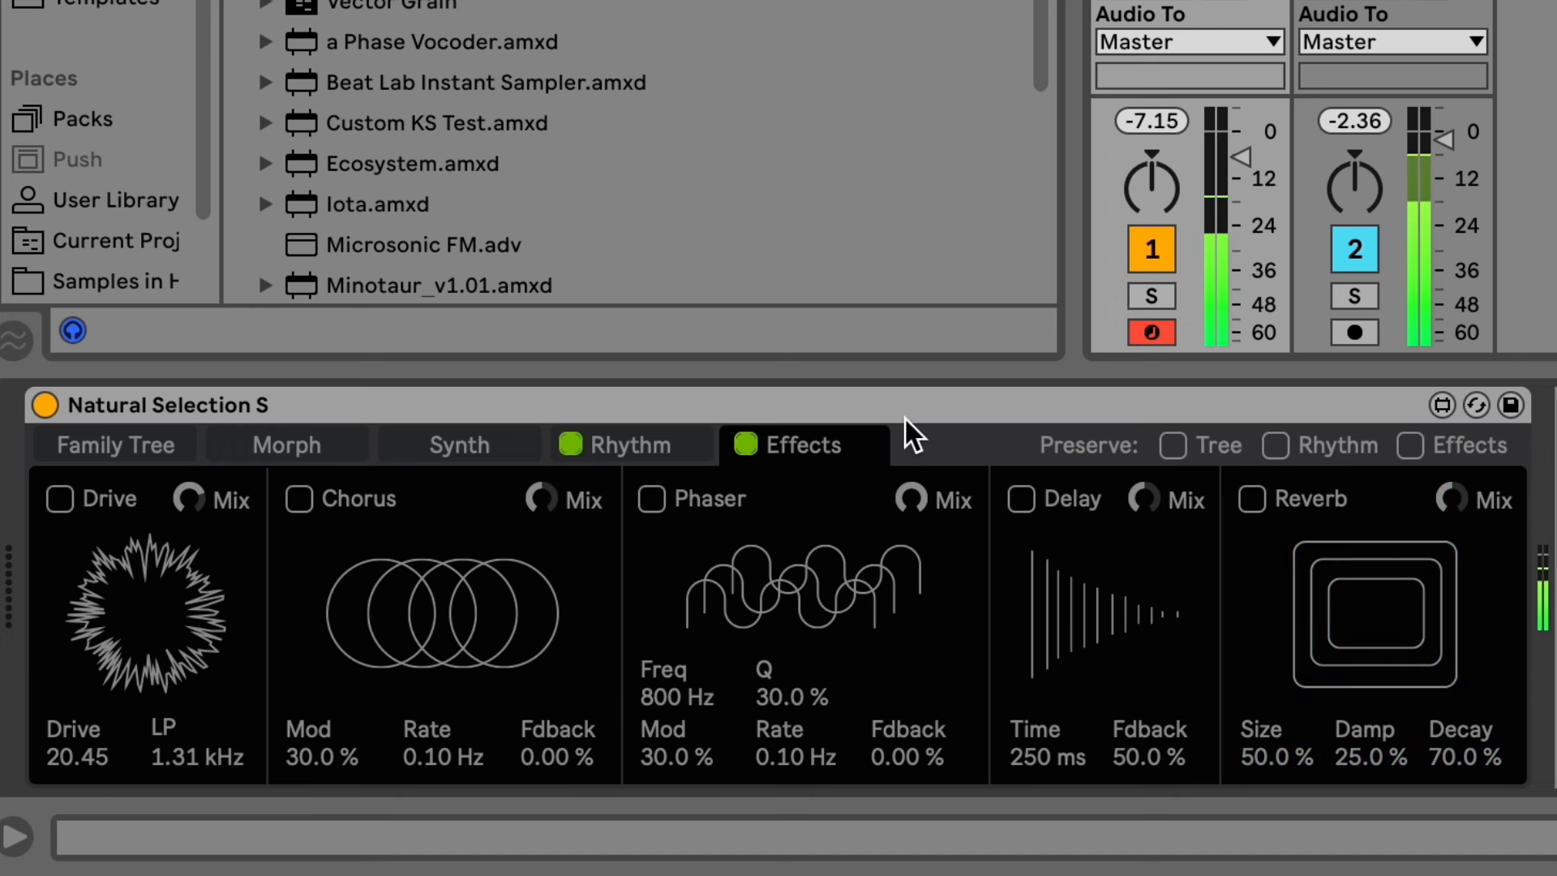
Add seeds from the Current values to the empty family tree and turn on preservation of the Rhythm settings.
left_click(152, 442)
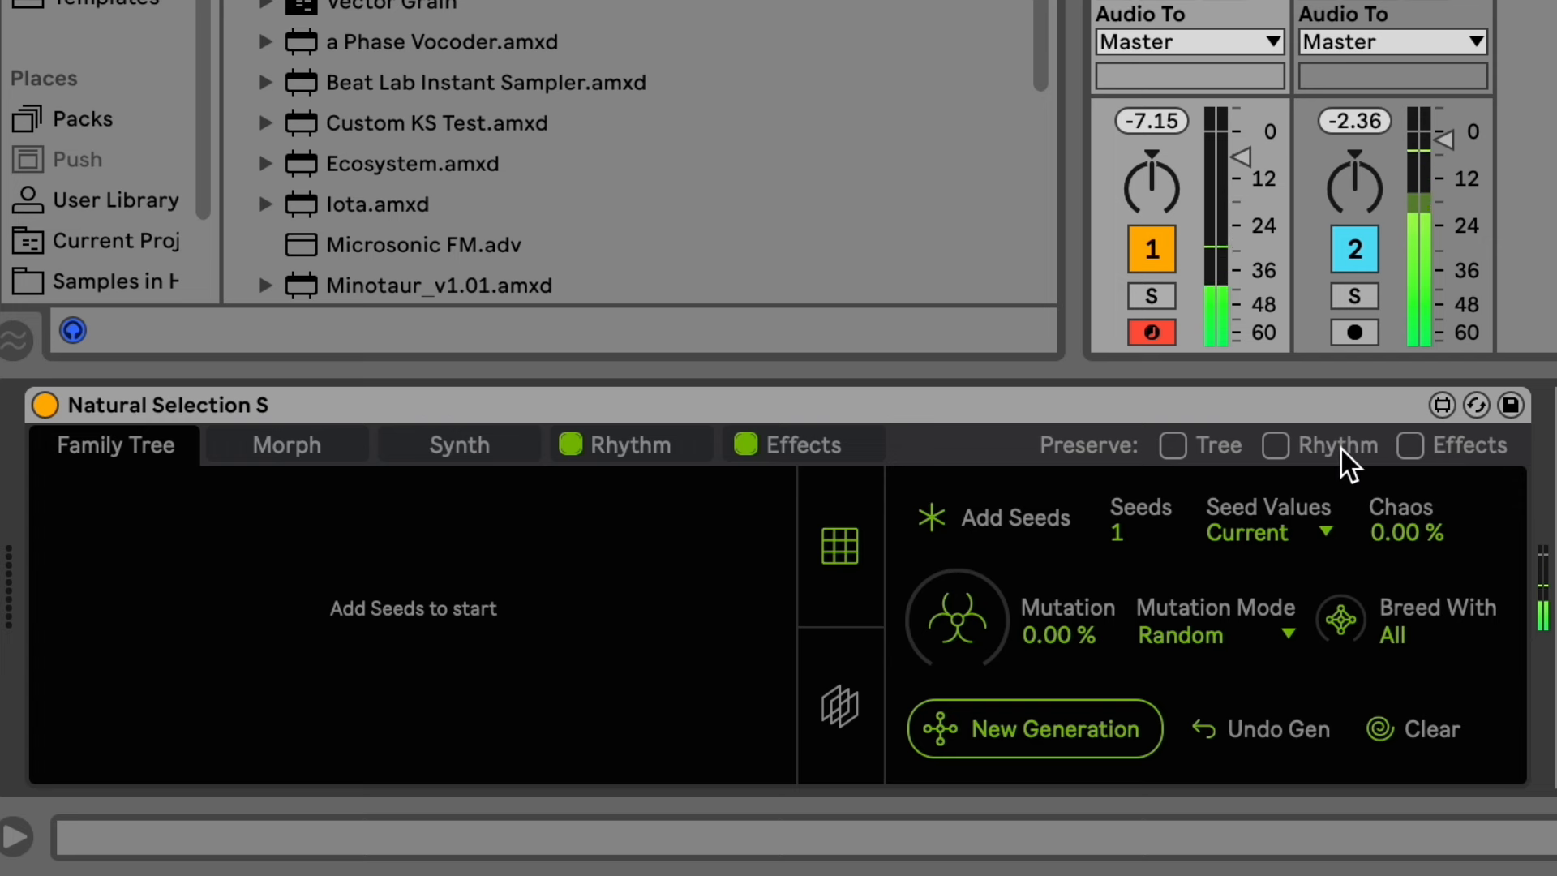
left_click(1042, 528)
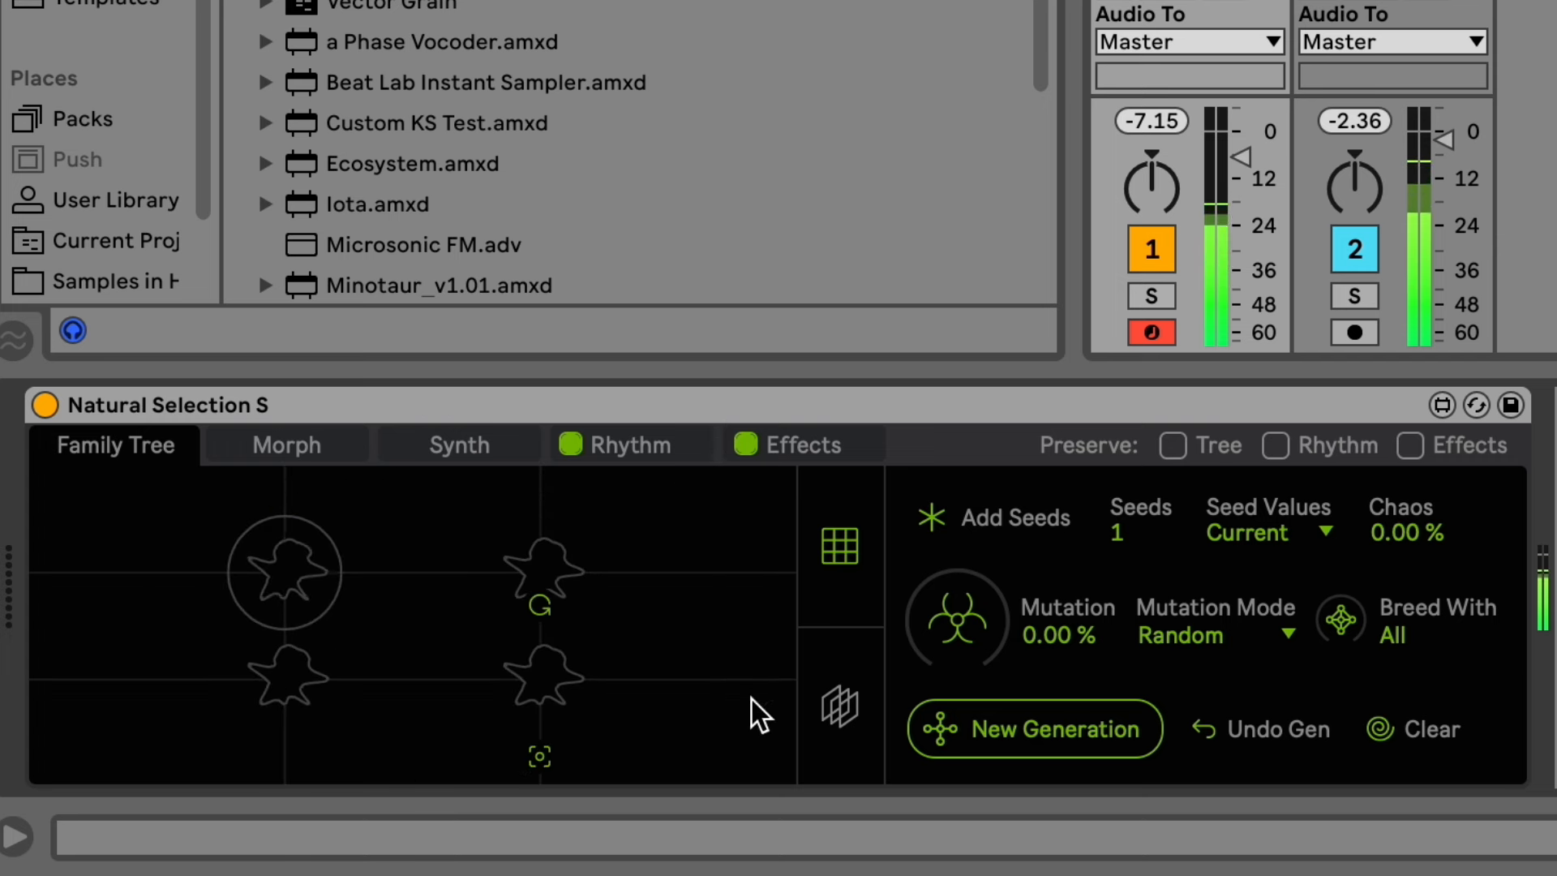
left_click(632, 447)
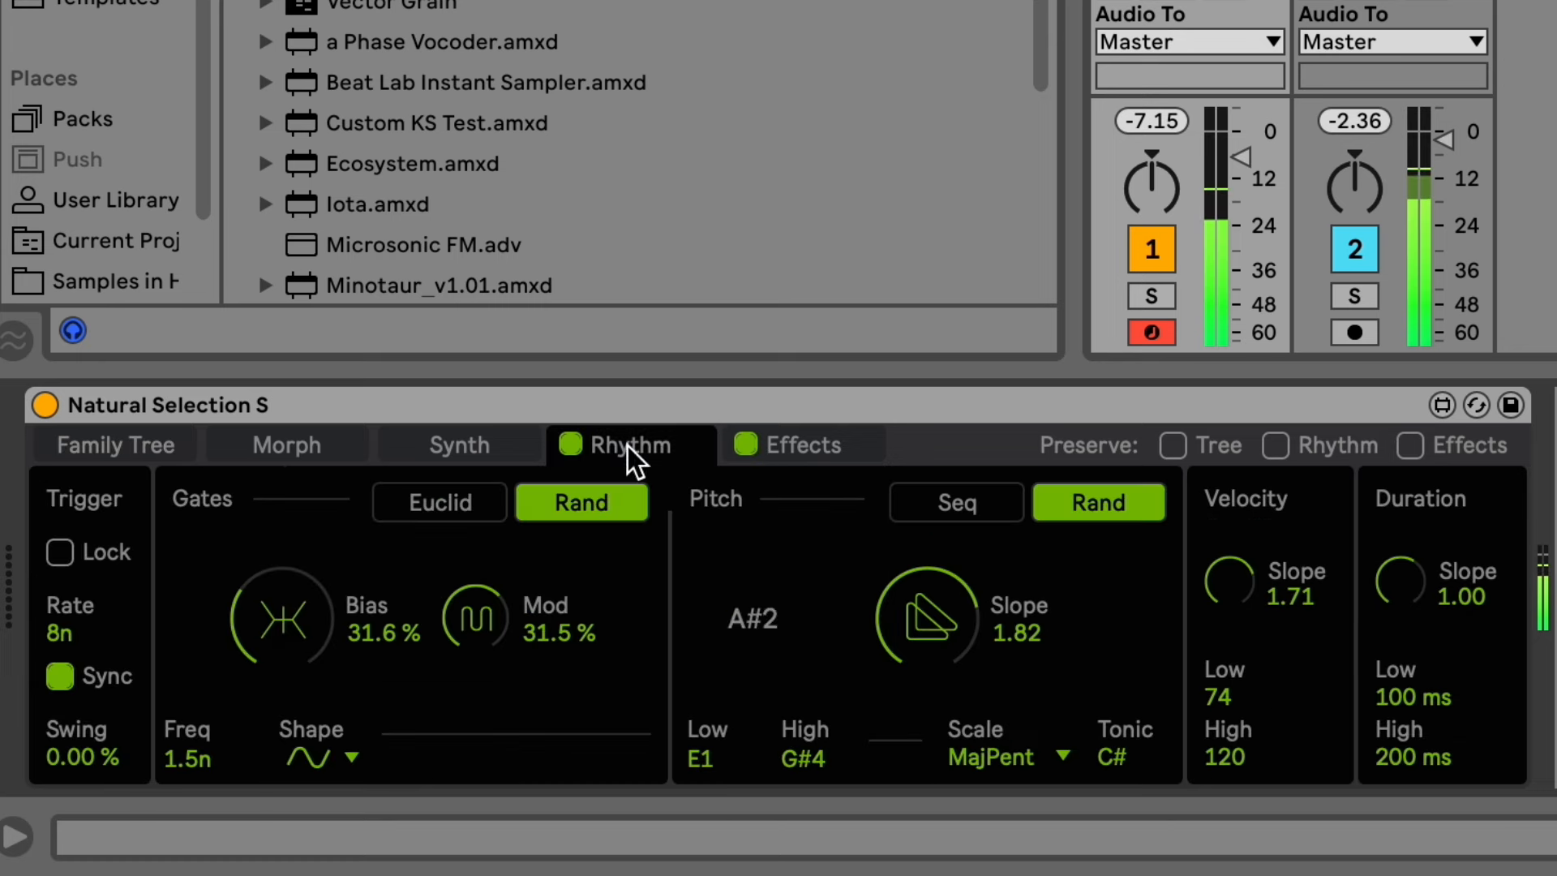
left_click(143, 450)
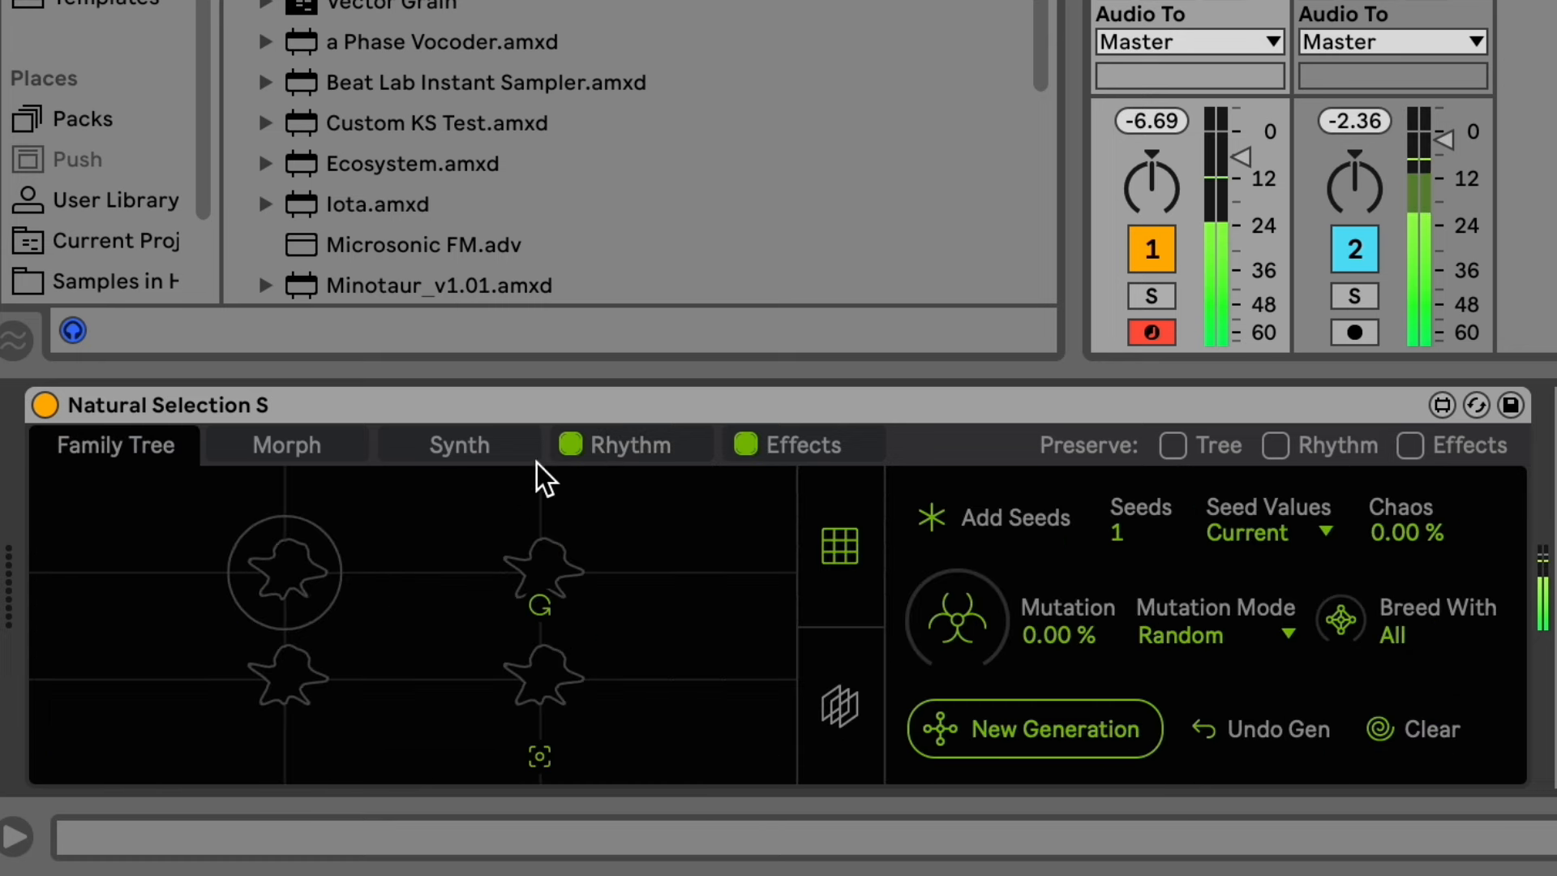
left_click(647, 449)
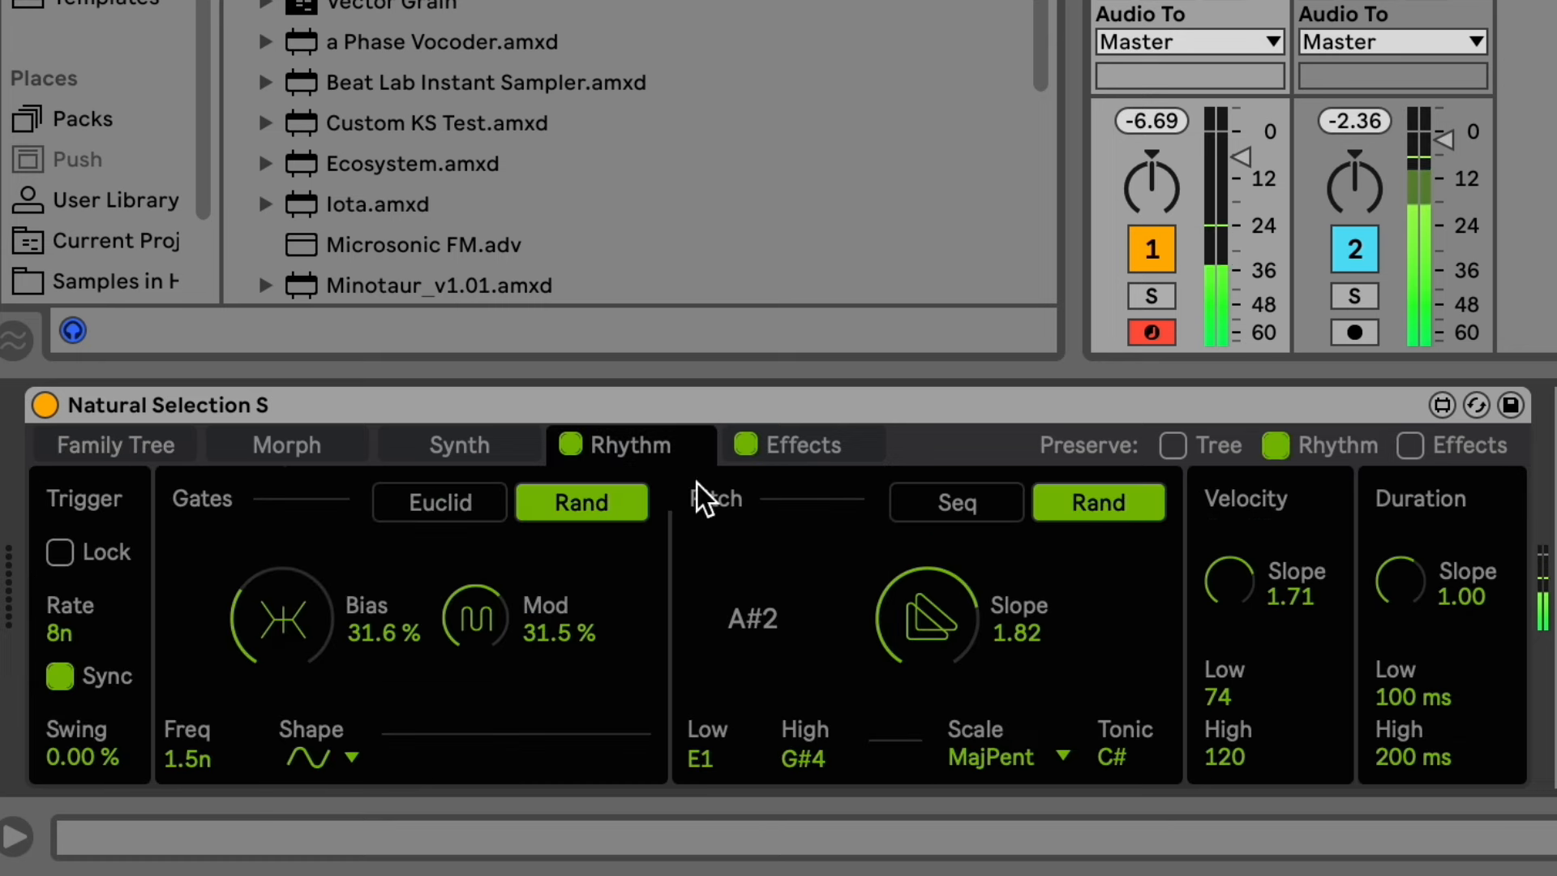
Recall several other seeds in the family tree and check the Rhythm and Morph pages.
left_click(174, 446)
left_click(531, 552)
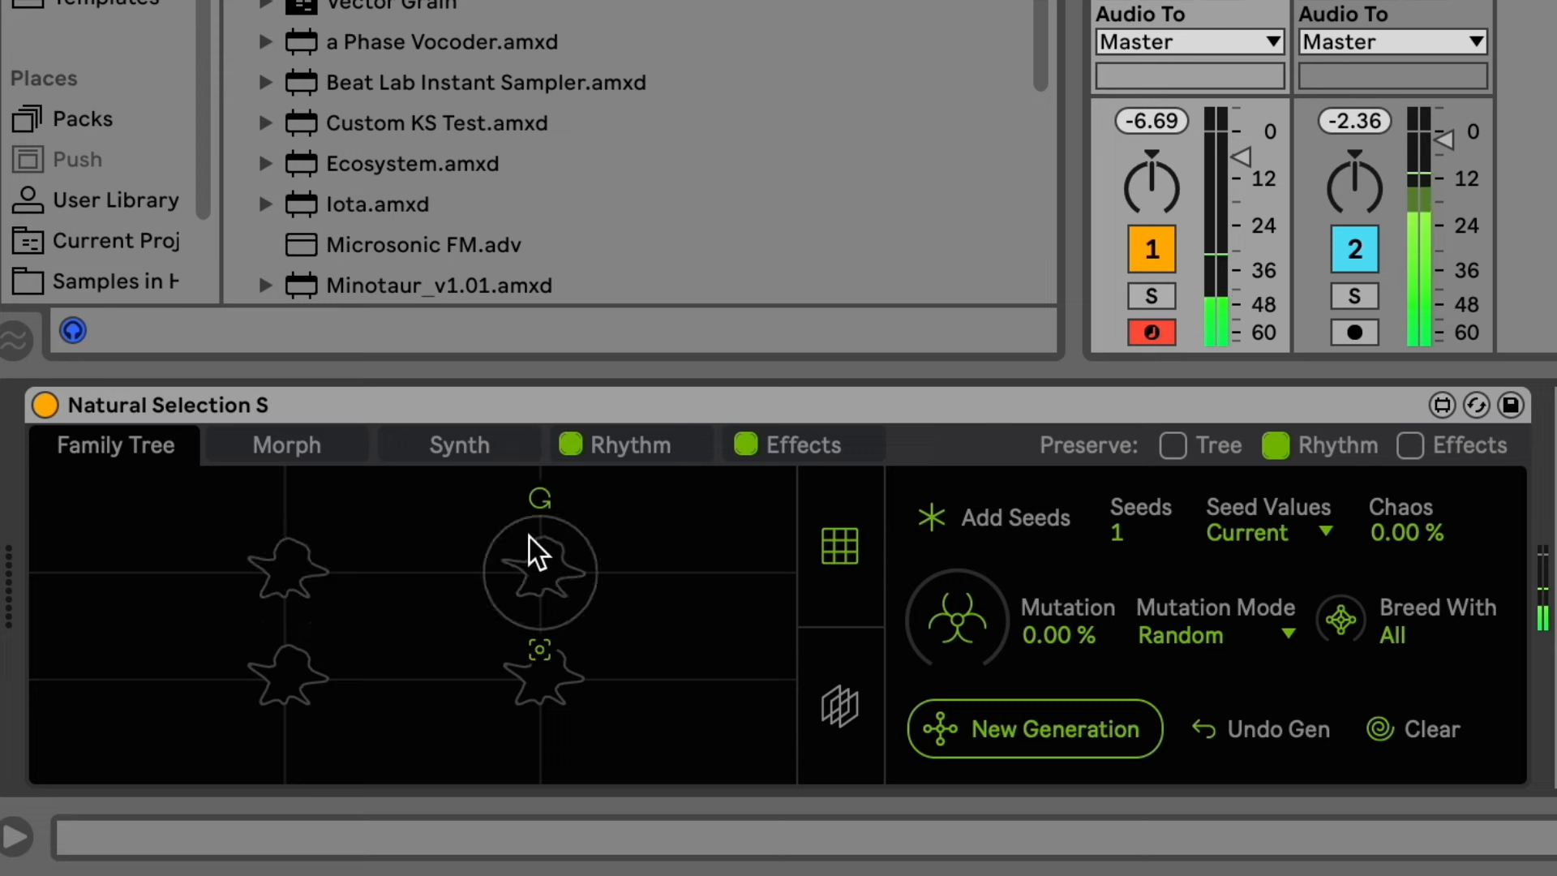
left_click(568, 679)
left_click(260, 684)
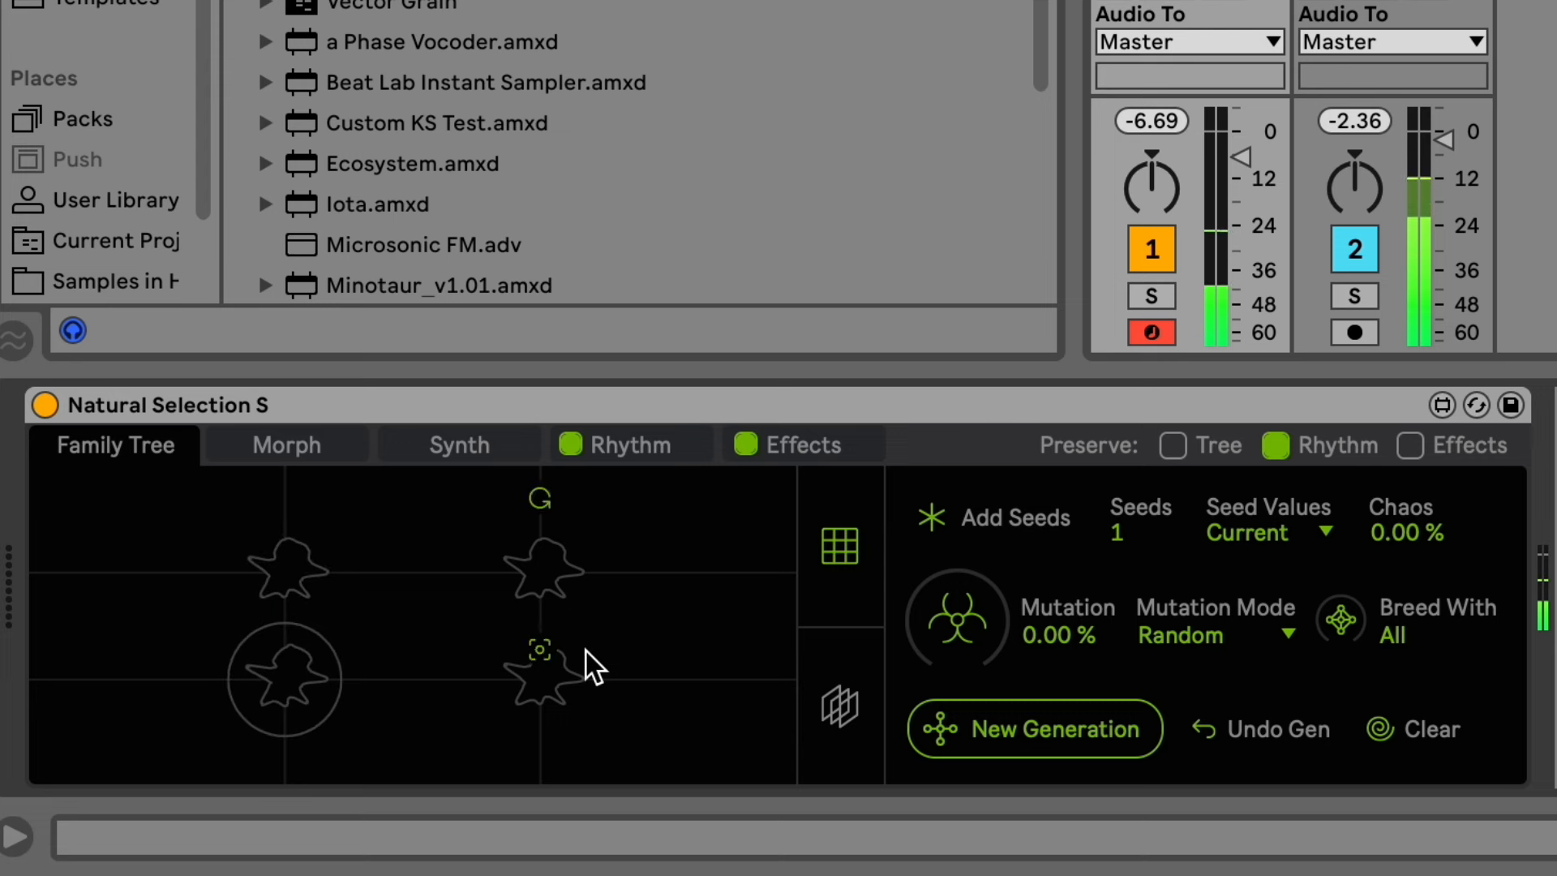
left_click(628, 452)
left_click(79, 445)
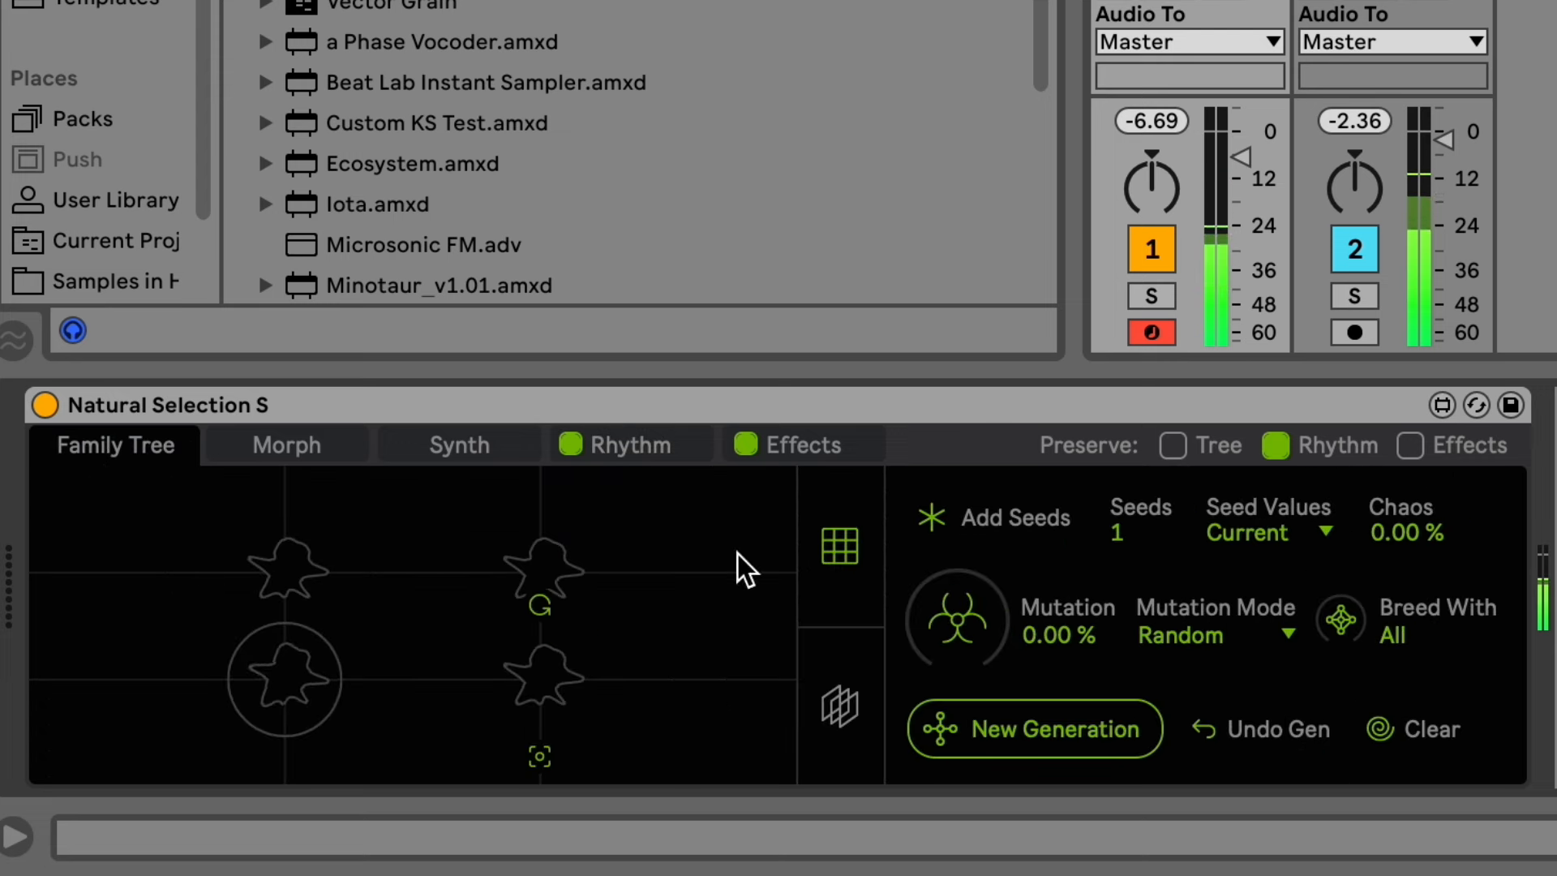
left_click(292, 447)
left_click(125, 448)
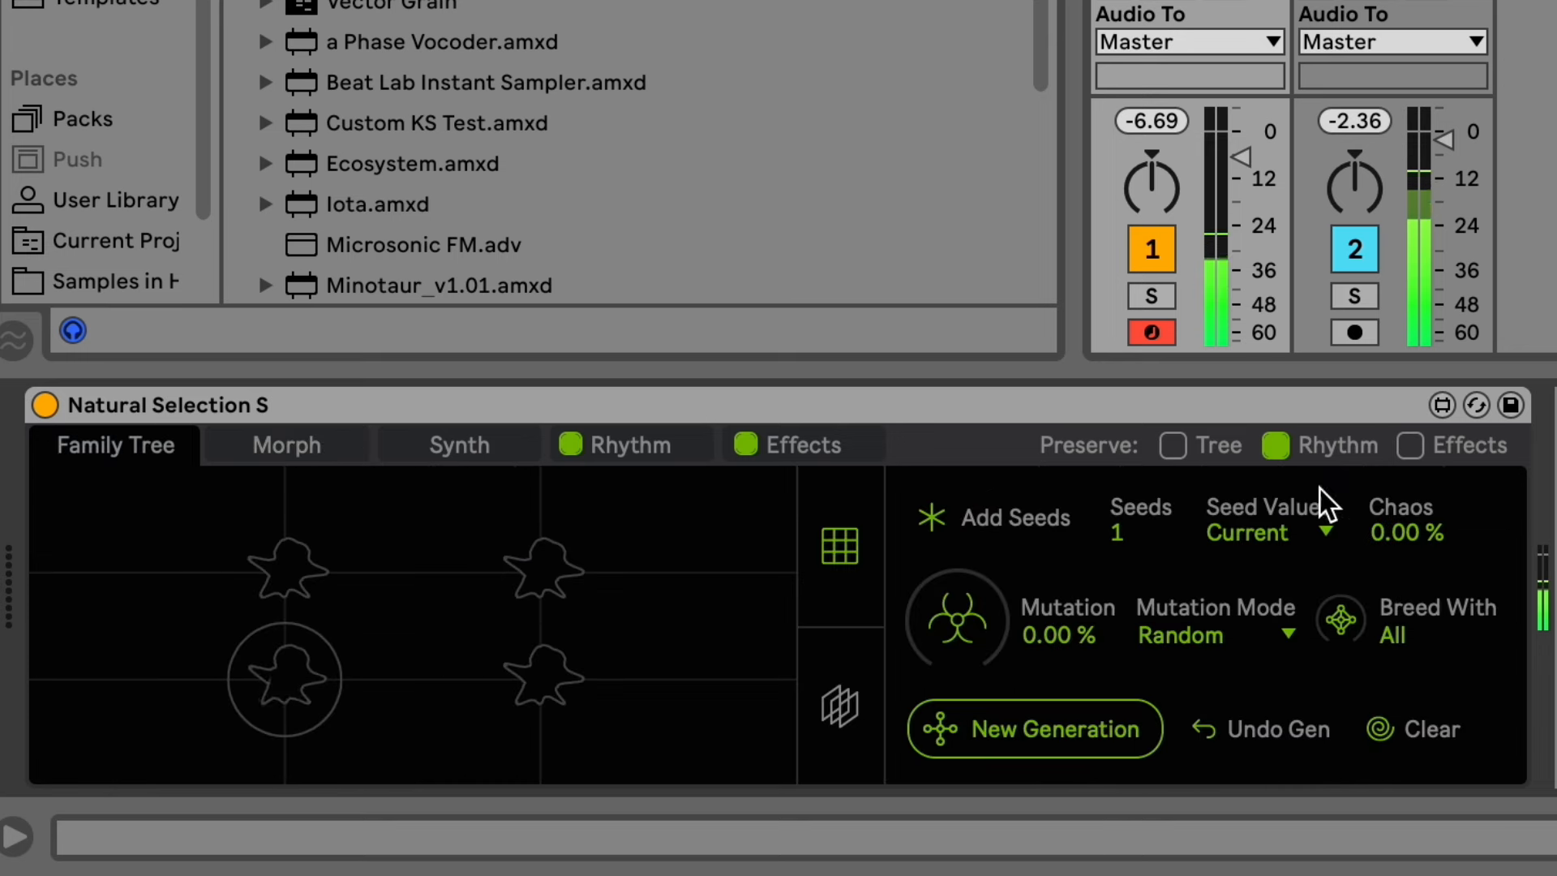
Turn on preservation of the Effects settings, recall the lower-right seed, and go back to the effects.
left_click(851, 455)
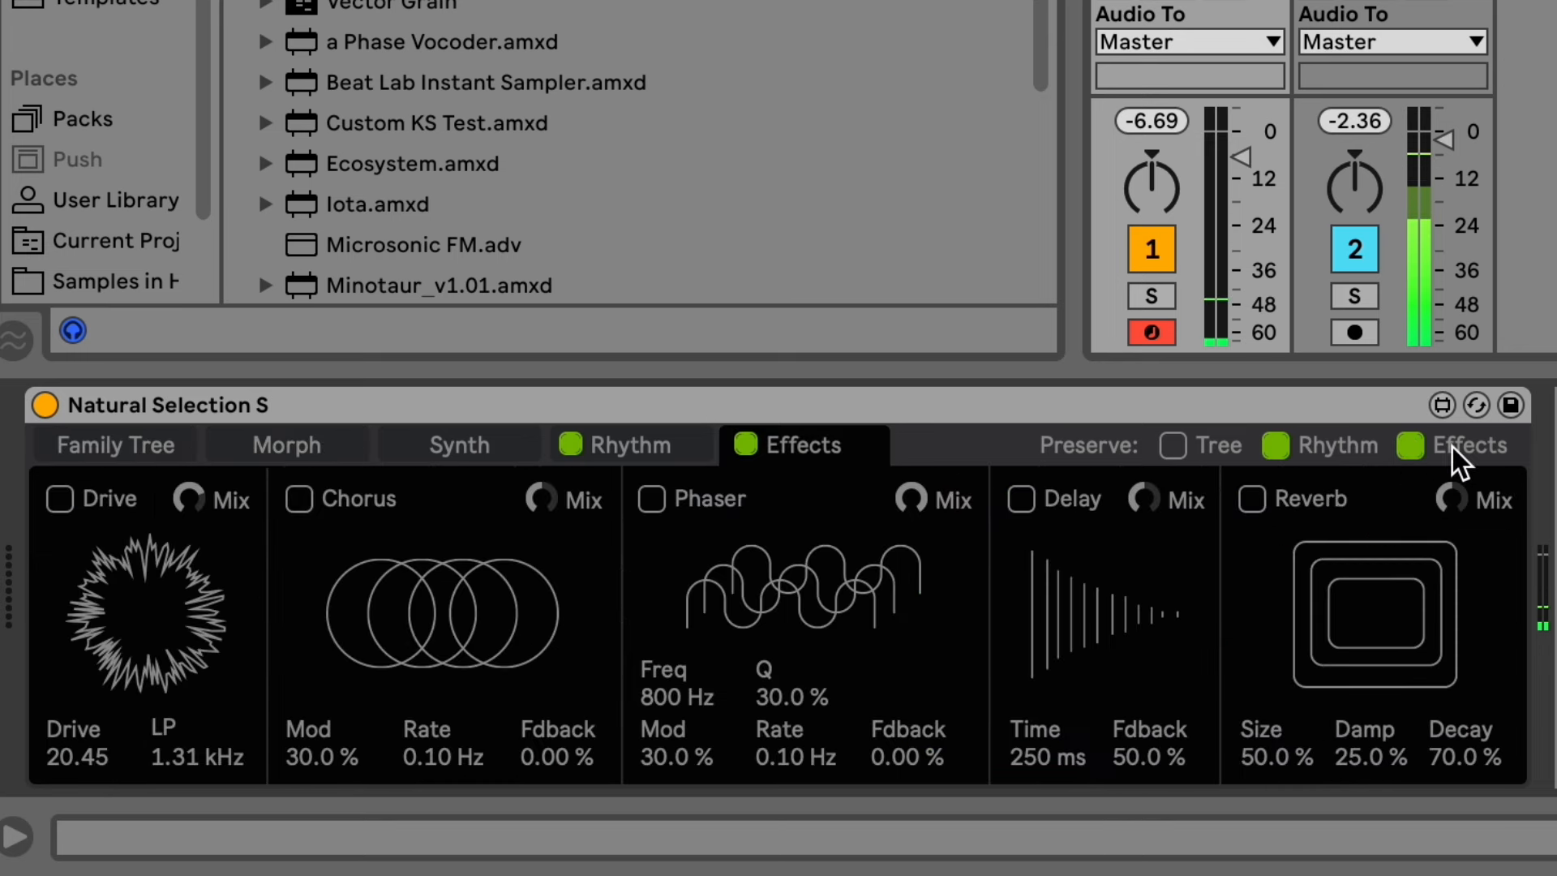
left_click(185, 462)
left_click(571, 610)
left_click(567, 684)
left_click(842, 449)
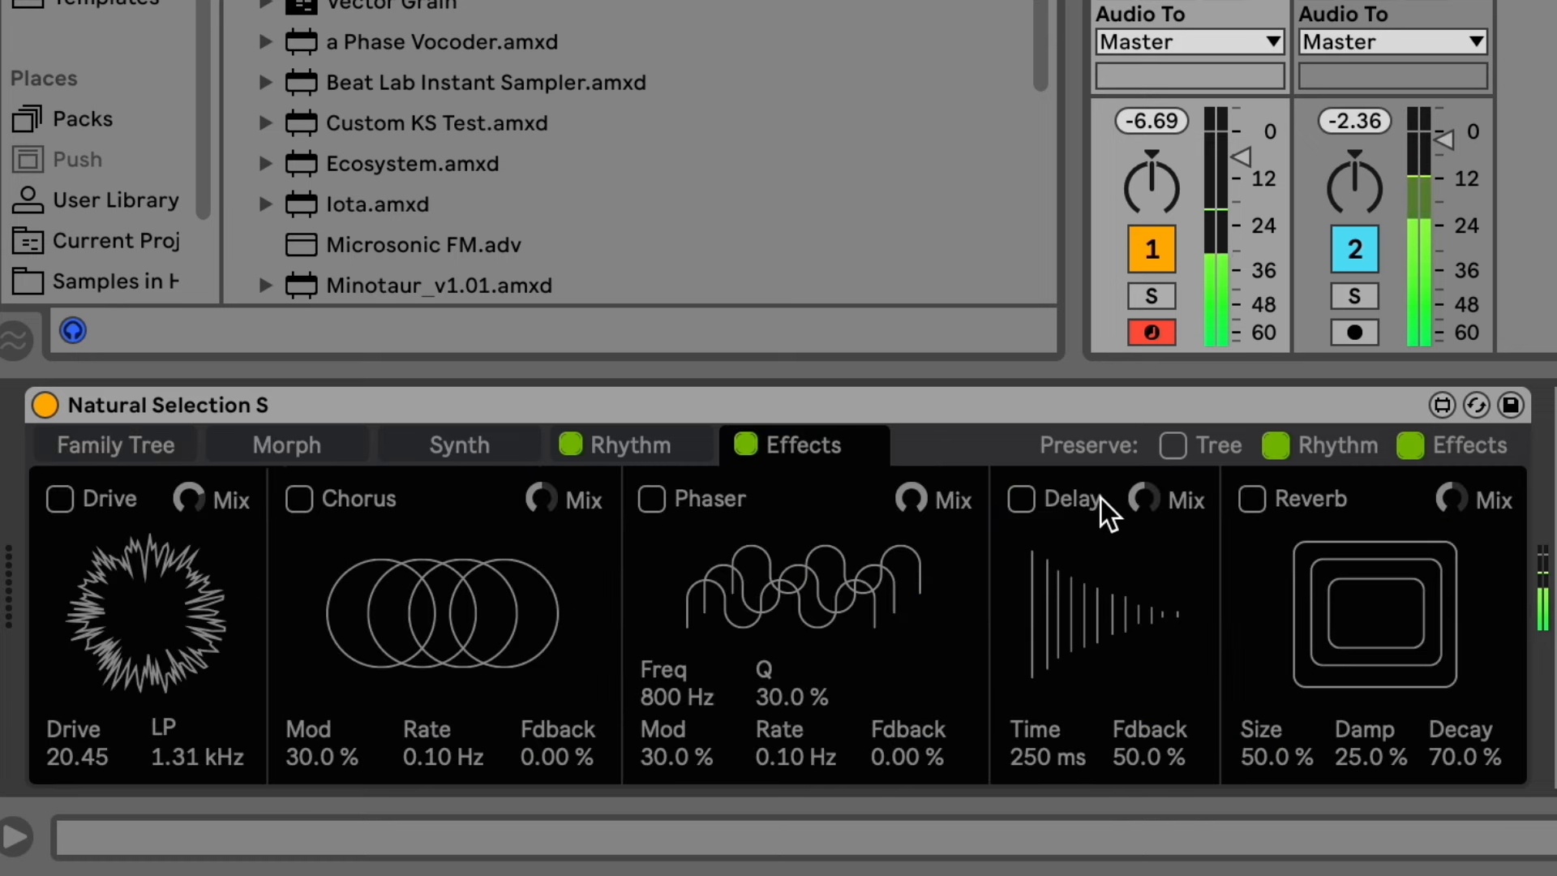
Turn on the Reverb, Phaser, Chorus and Drive effects.
left_click(1253, 499)
left_click(651, 499)
left_click(299, 500)
left_click(71, 494)
Recall the two upper seeds in the family tree and check the effect settings.
left_click(145, 445)
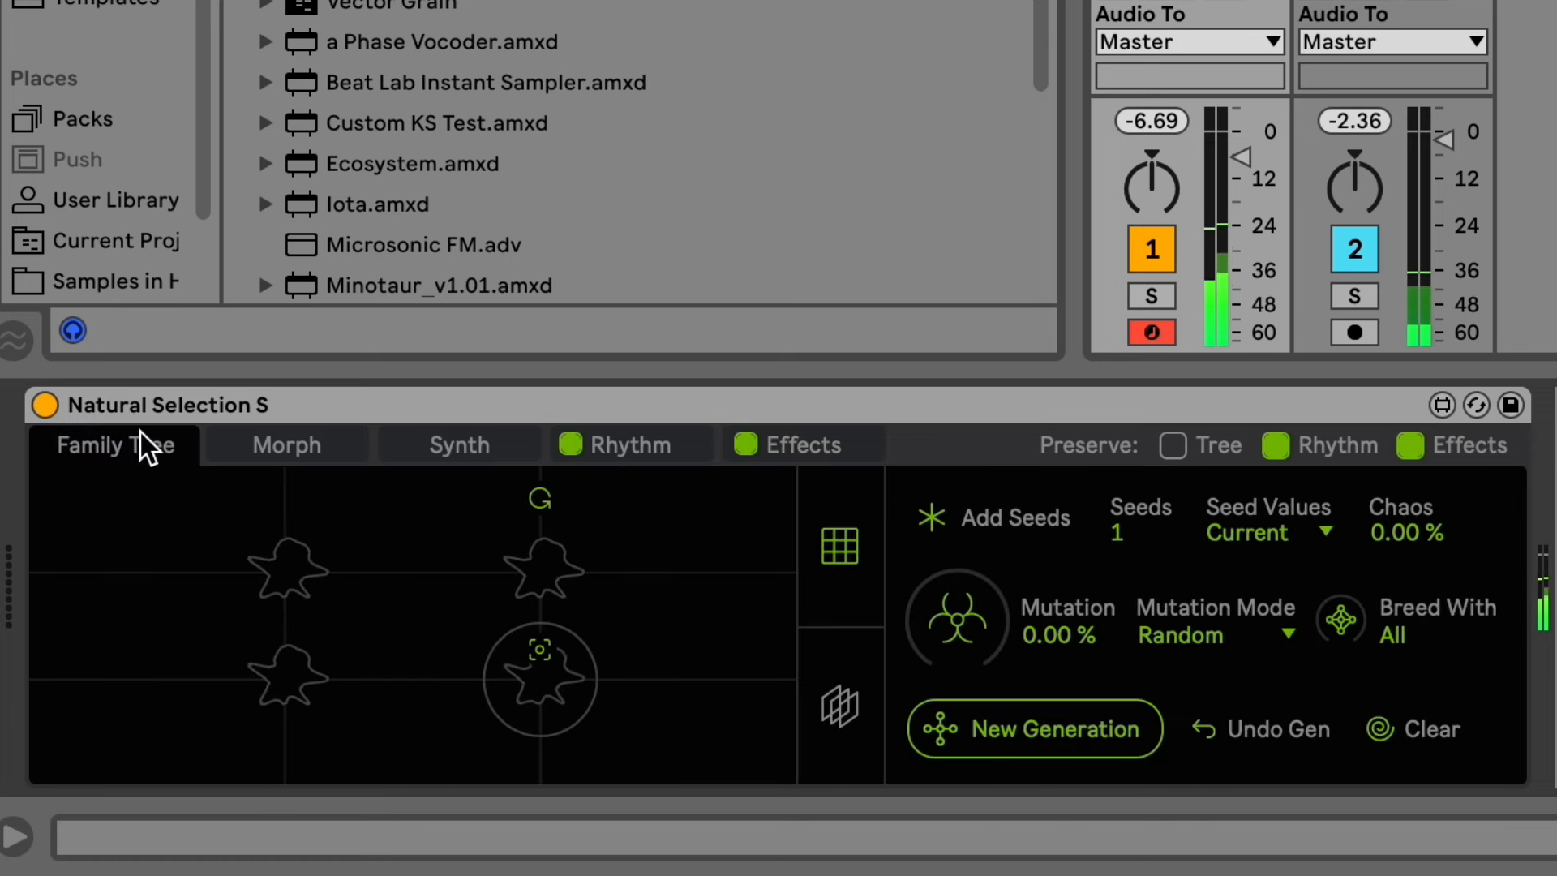
left_click(538, 560)
left_click(289, 557)
left_click(791, 447)
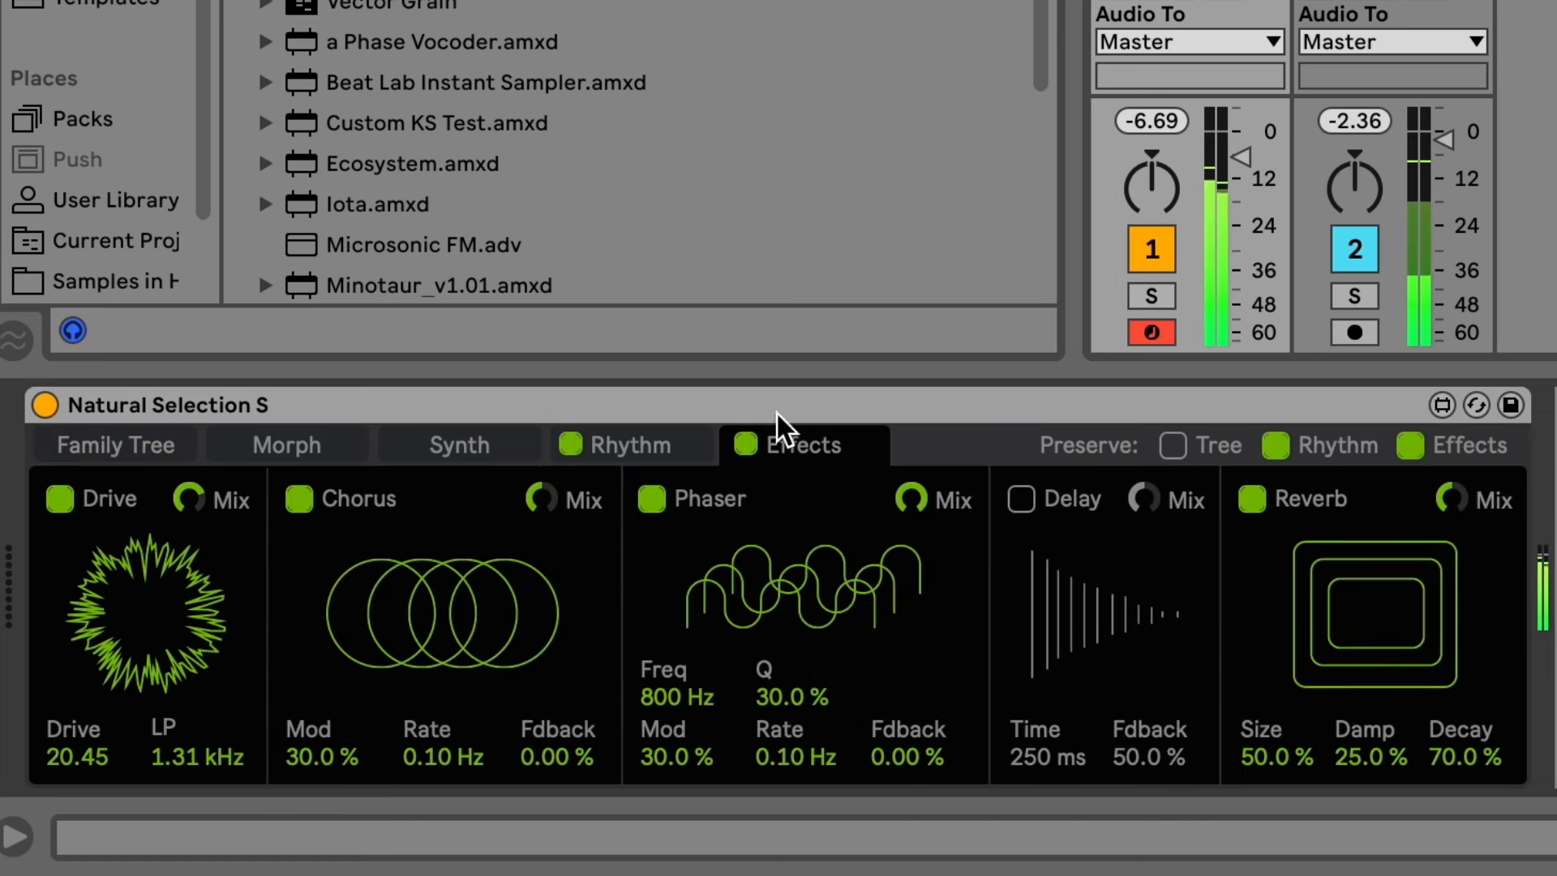
Turn off the Effects section and the Rhythm section as a whole.
left_click(744, 444)
left_click(571, 444)
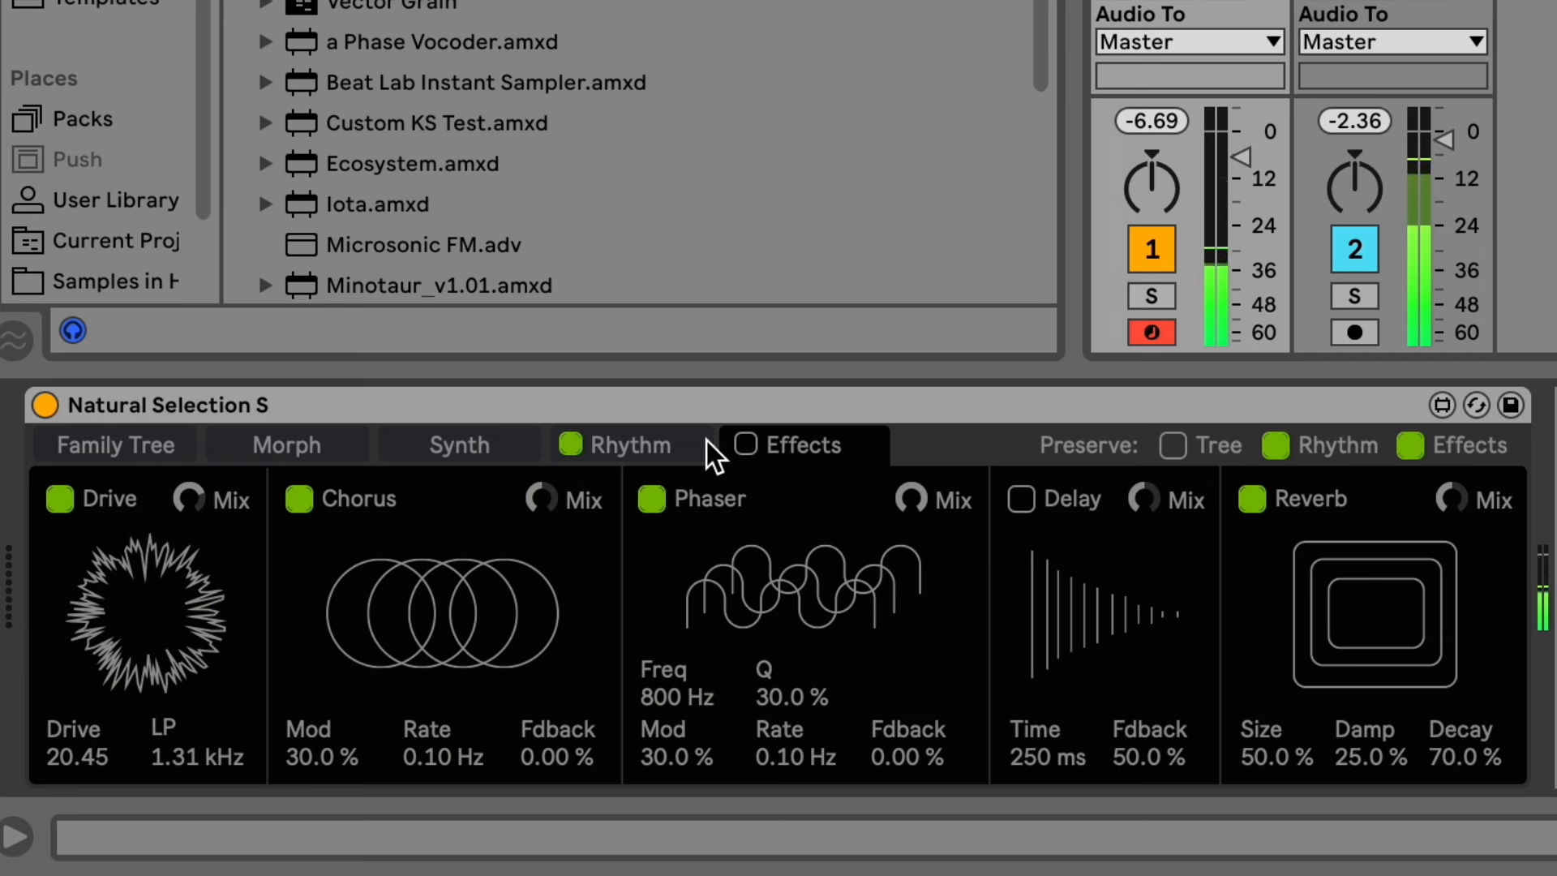
left_click(572, 445)
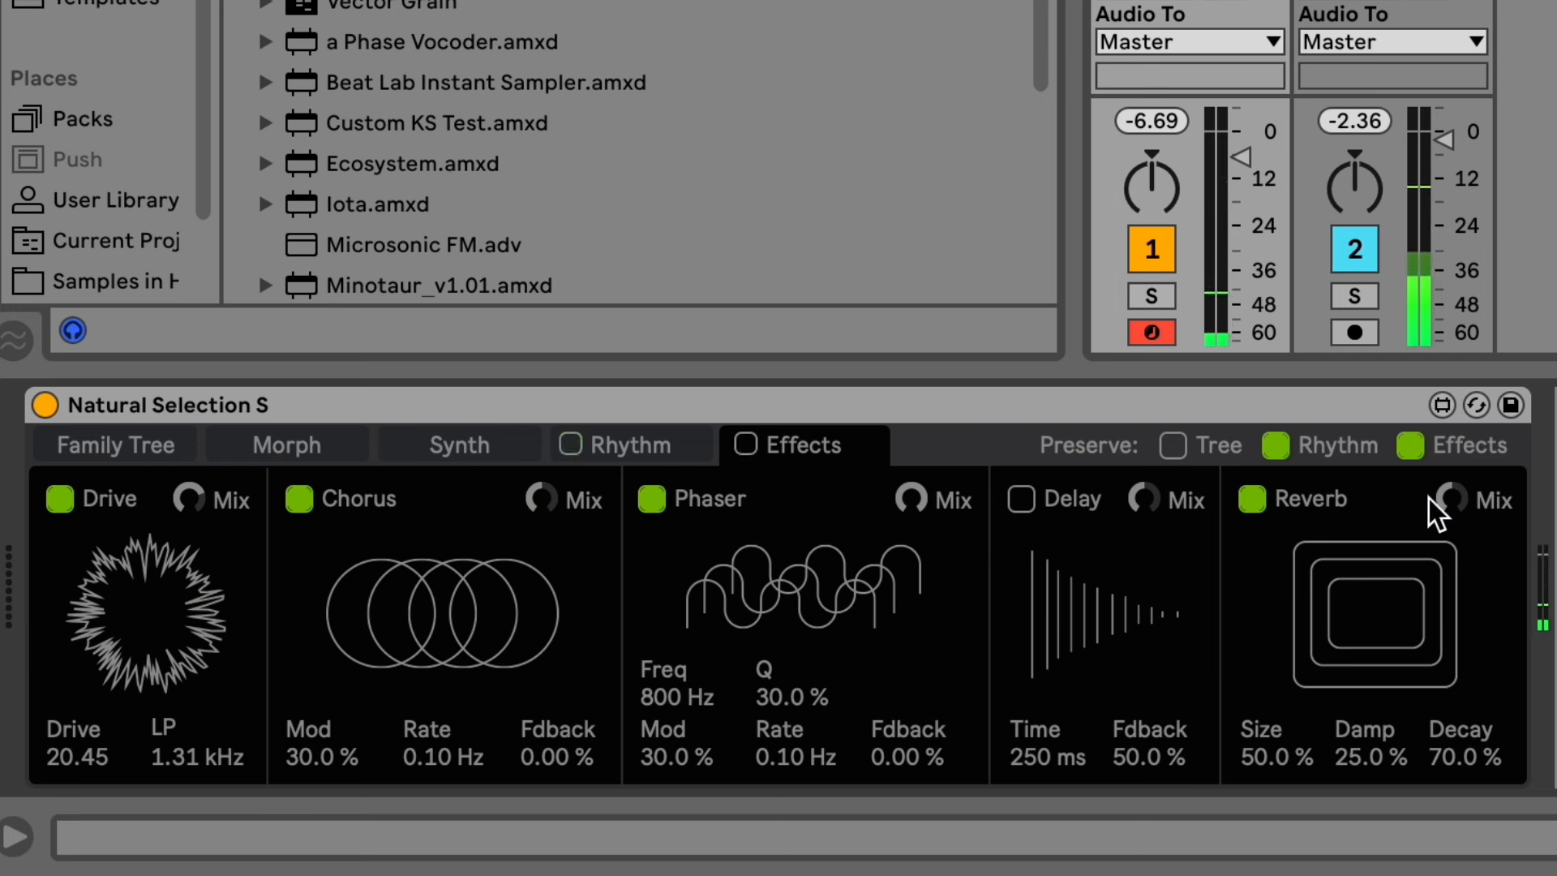
Preserve the Tree instead of Rhythm and Effects, and display the family tree.
left_click(1410, 445)
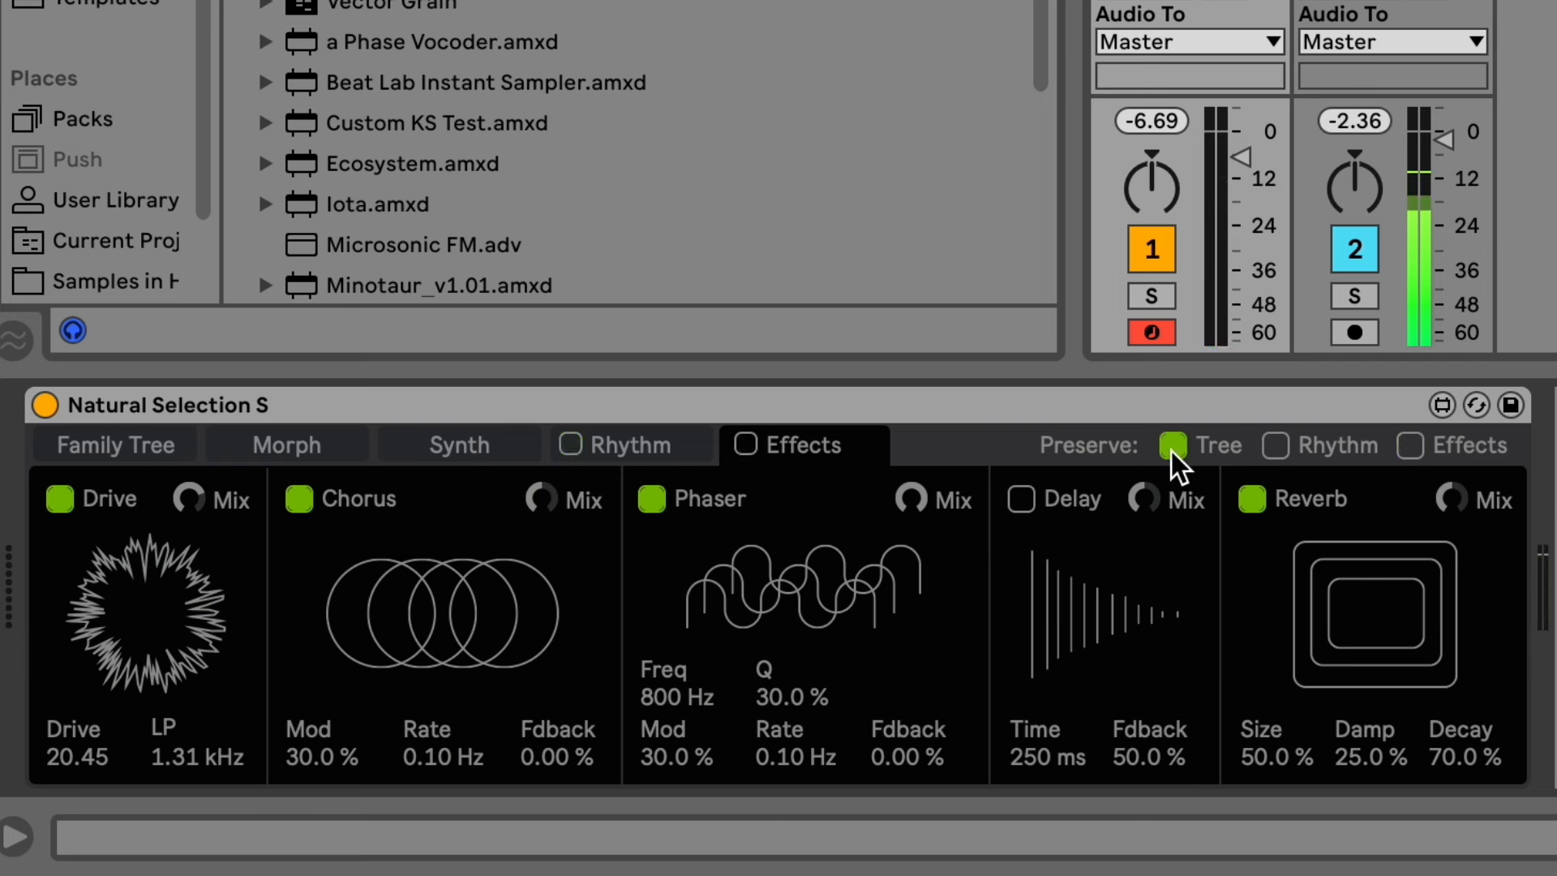
left_click(146, 453)
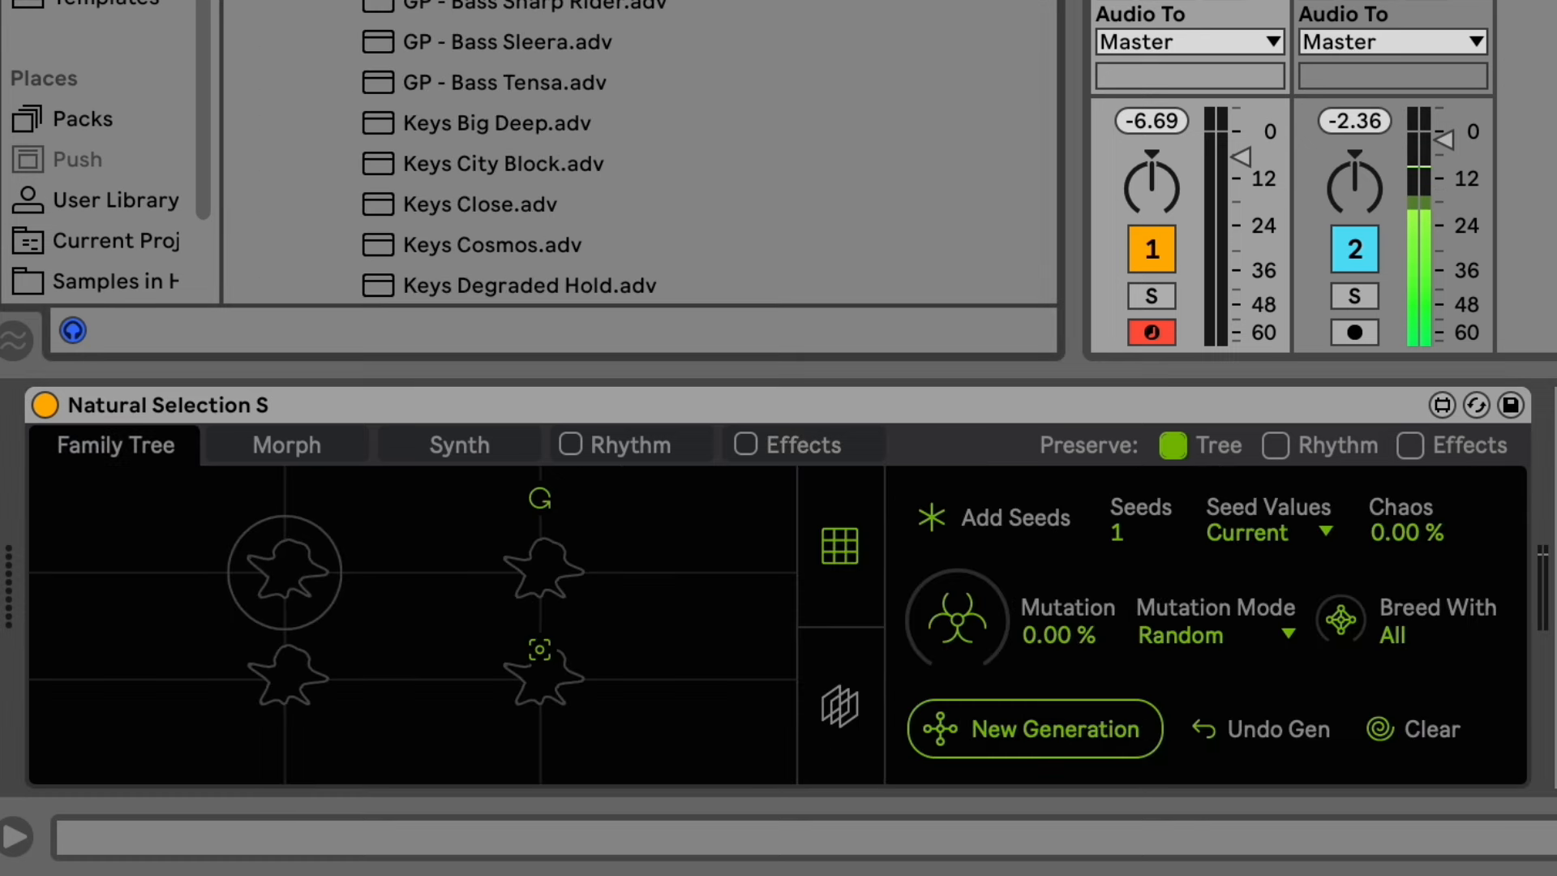
Inspect the family tree's generations in the layered view, and return to the grid of current seeds.
scroll(641, 151, "down", 4)
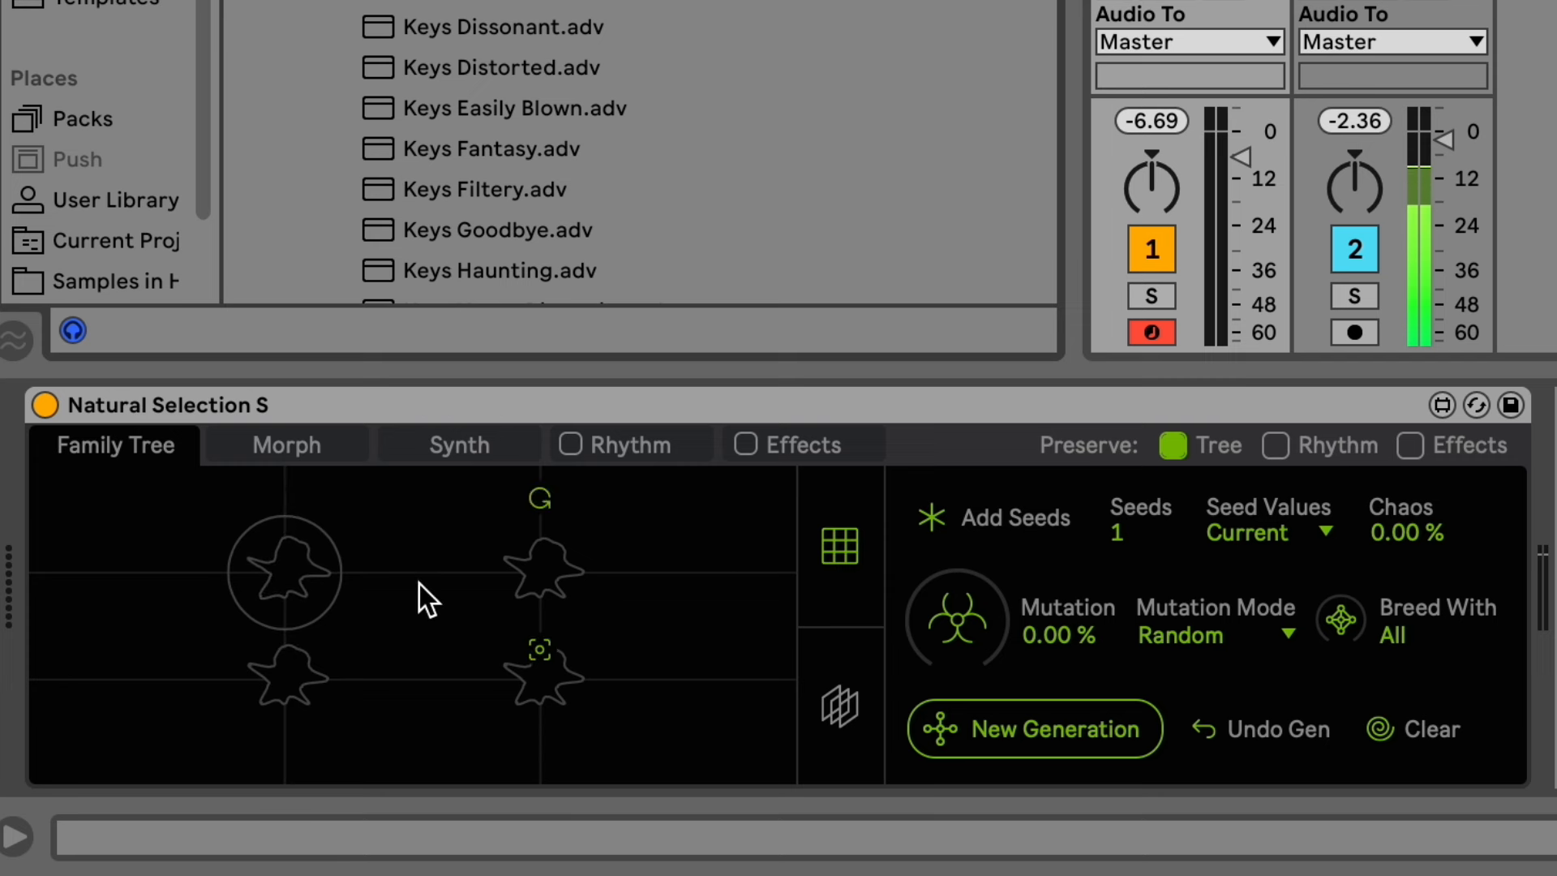
left_click(846, 682)
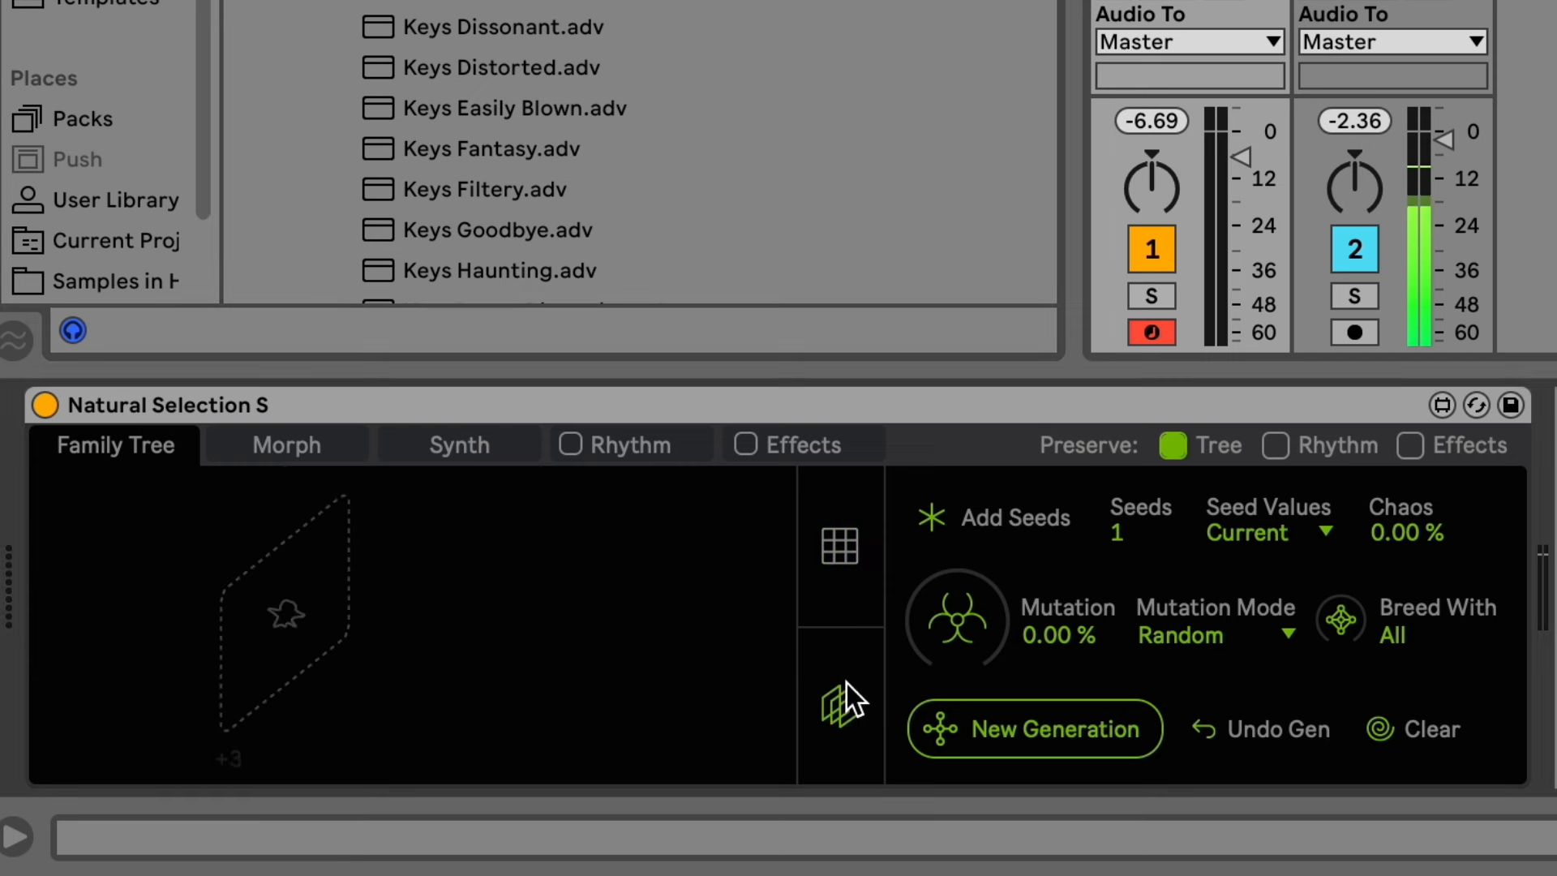
left_click(361, 618)
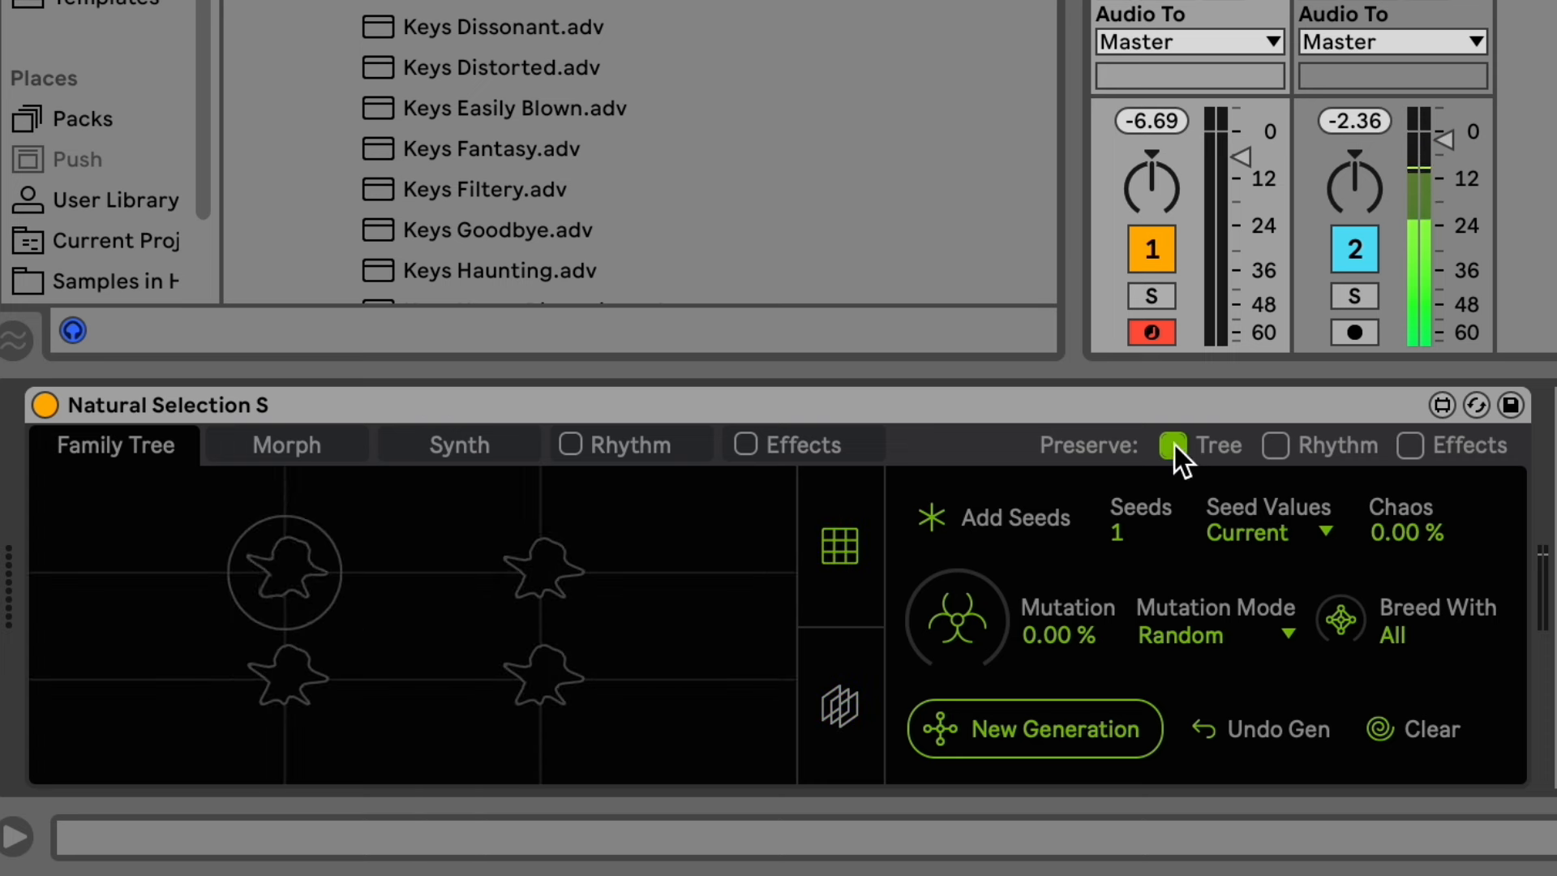
Load the Keys Dissonant preset, add one seed with its current values to the family tree, and select that seed.
left_click(383, 33)
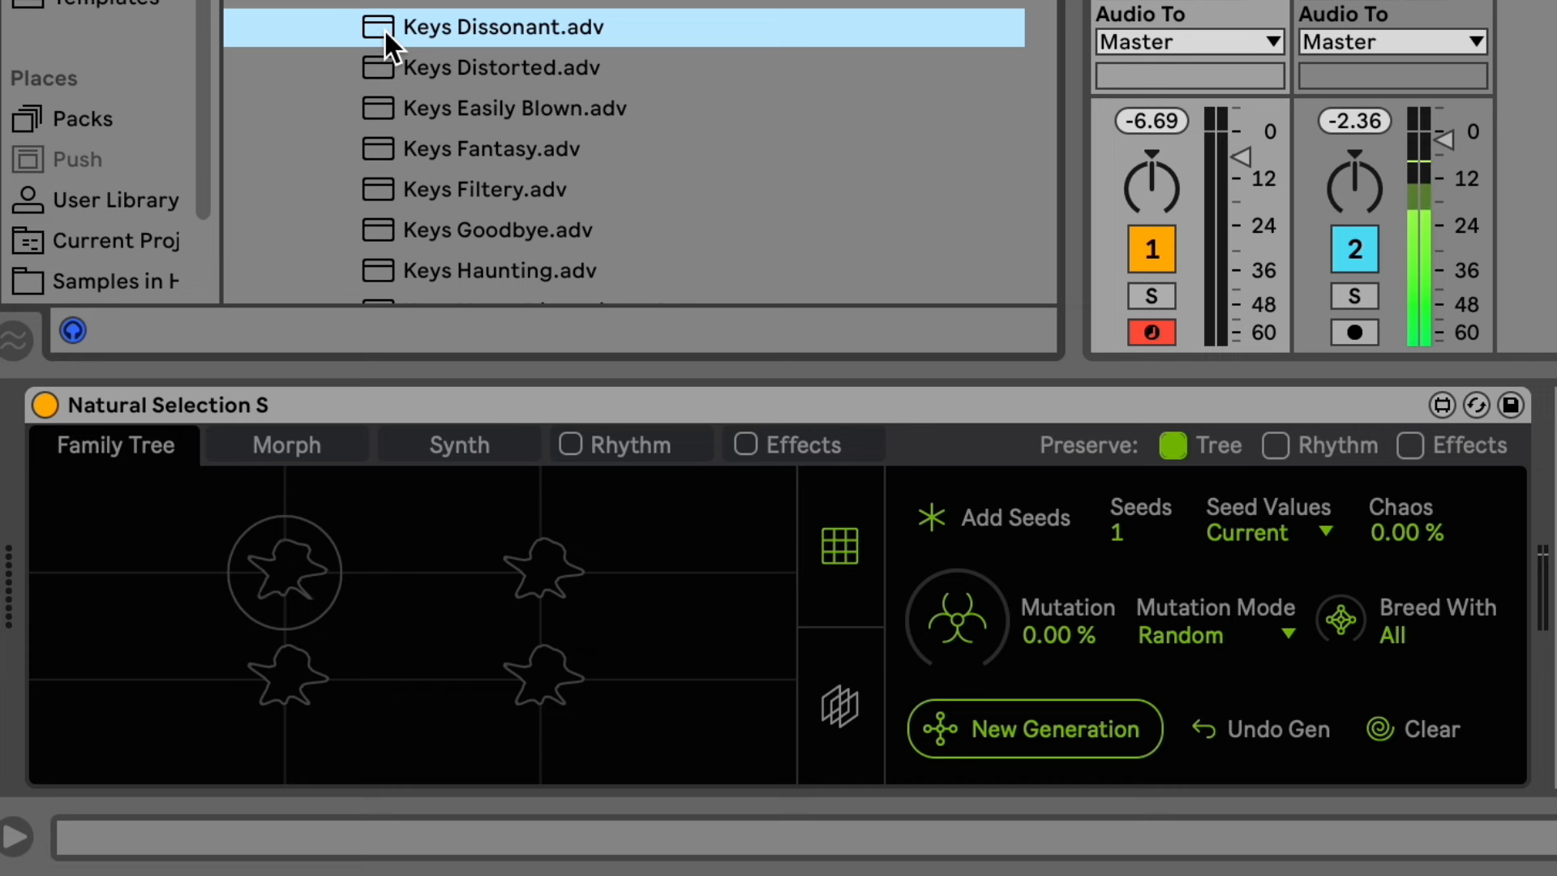
key("Return")
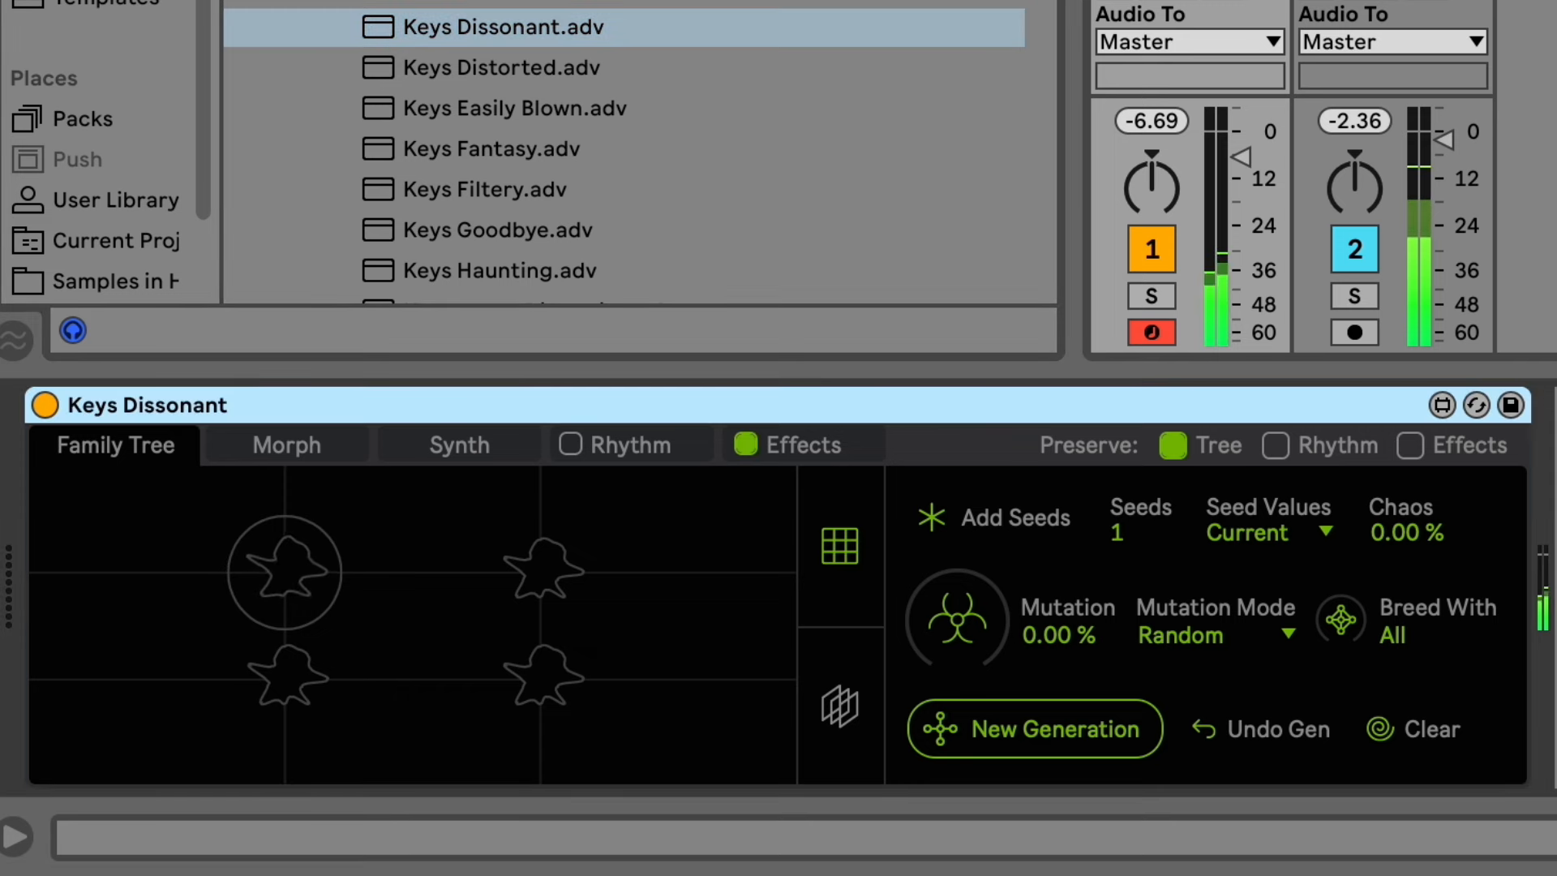
left_click(1555, 587)
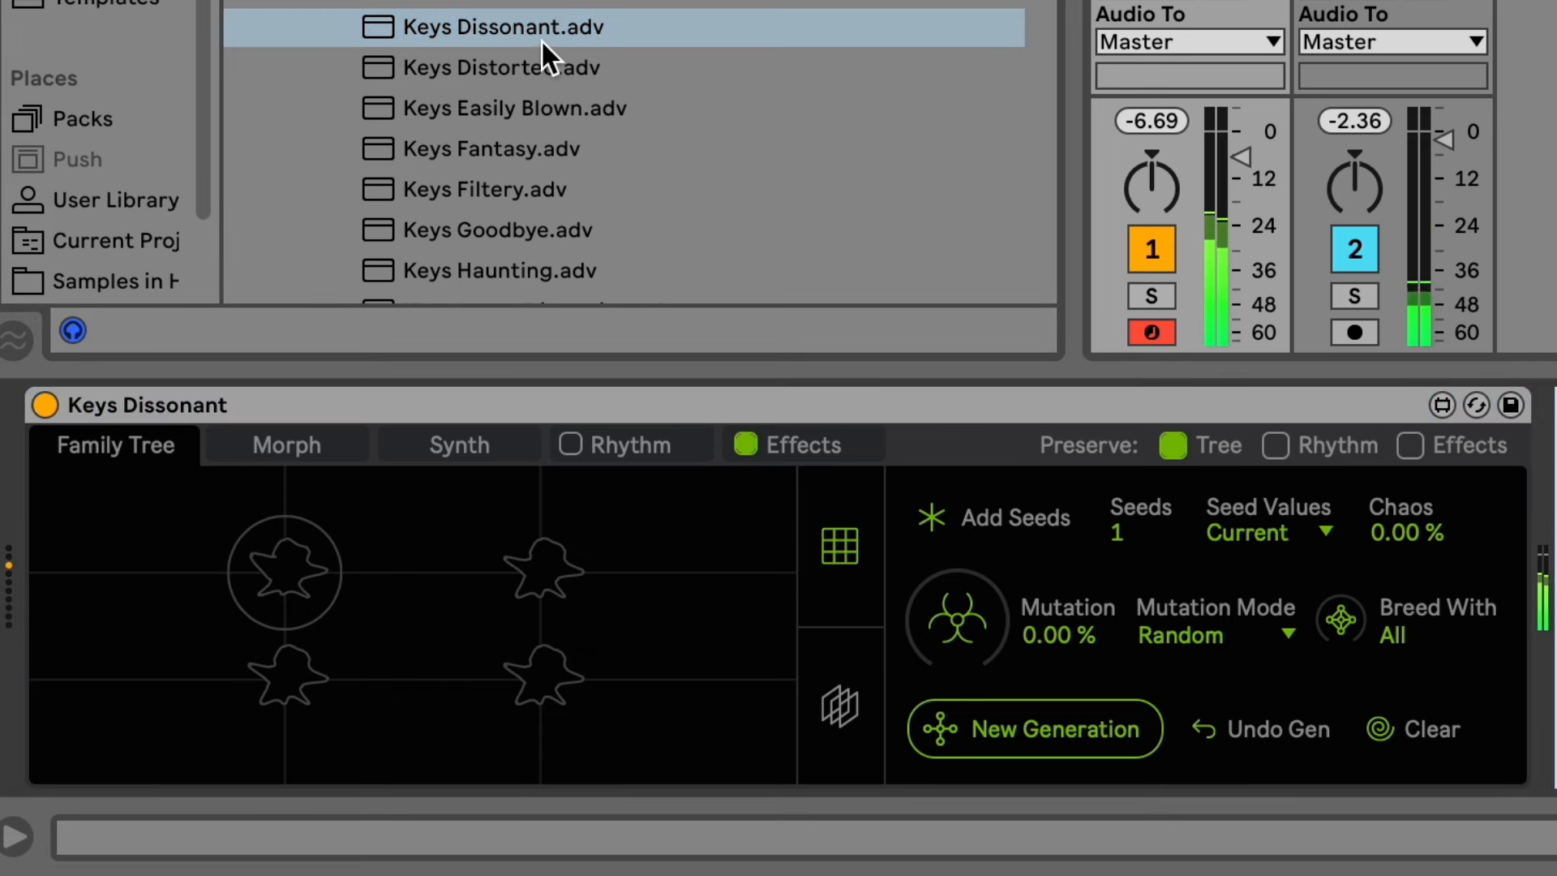
left_click(1023, 520)
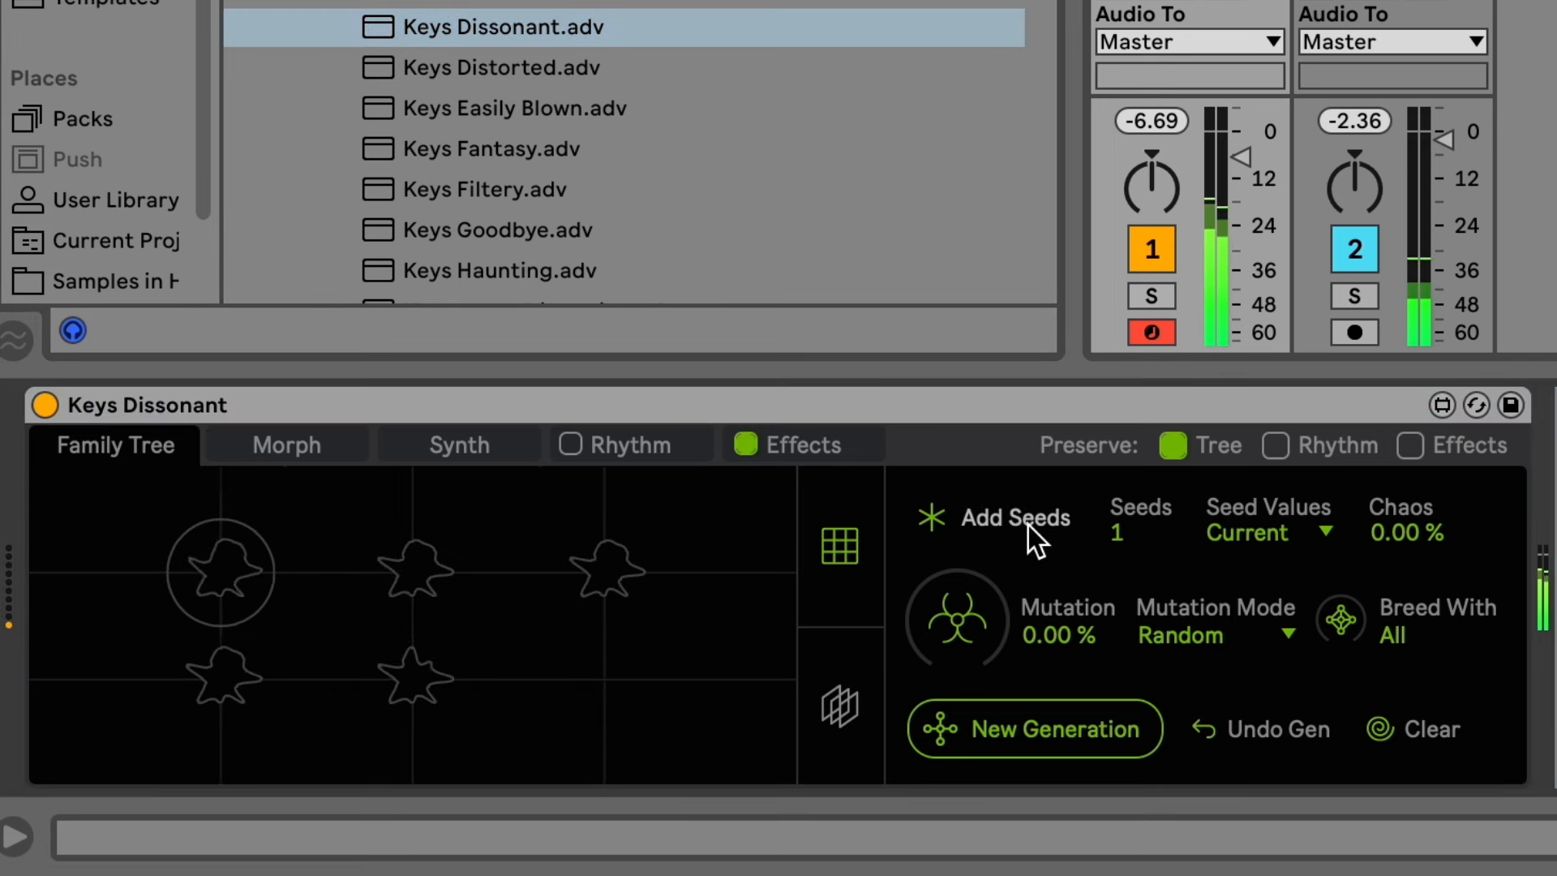
left_click(438, 666)
Load the Keys Filtery preset, and add its current values to the family tree as another selected seed.
left_click(509, 189)
left_click_drag(509, 185, 1548, 587)
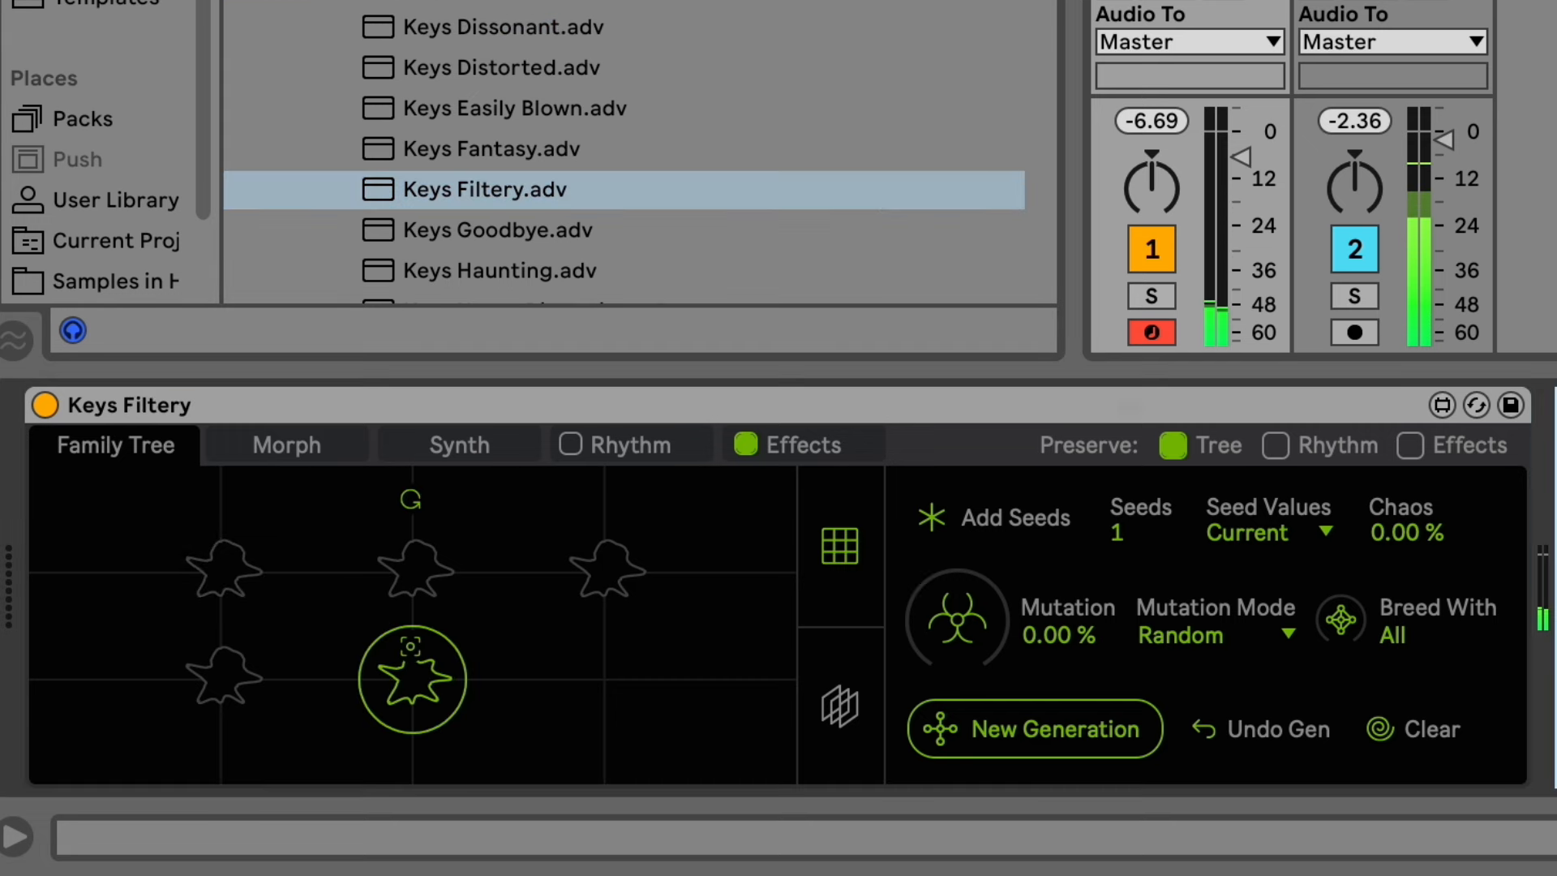
left_click(628, 679)
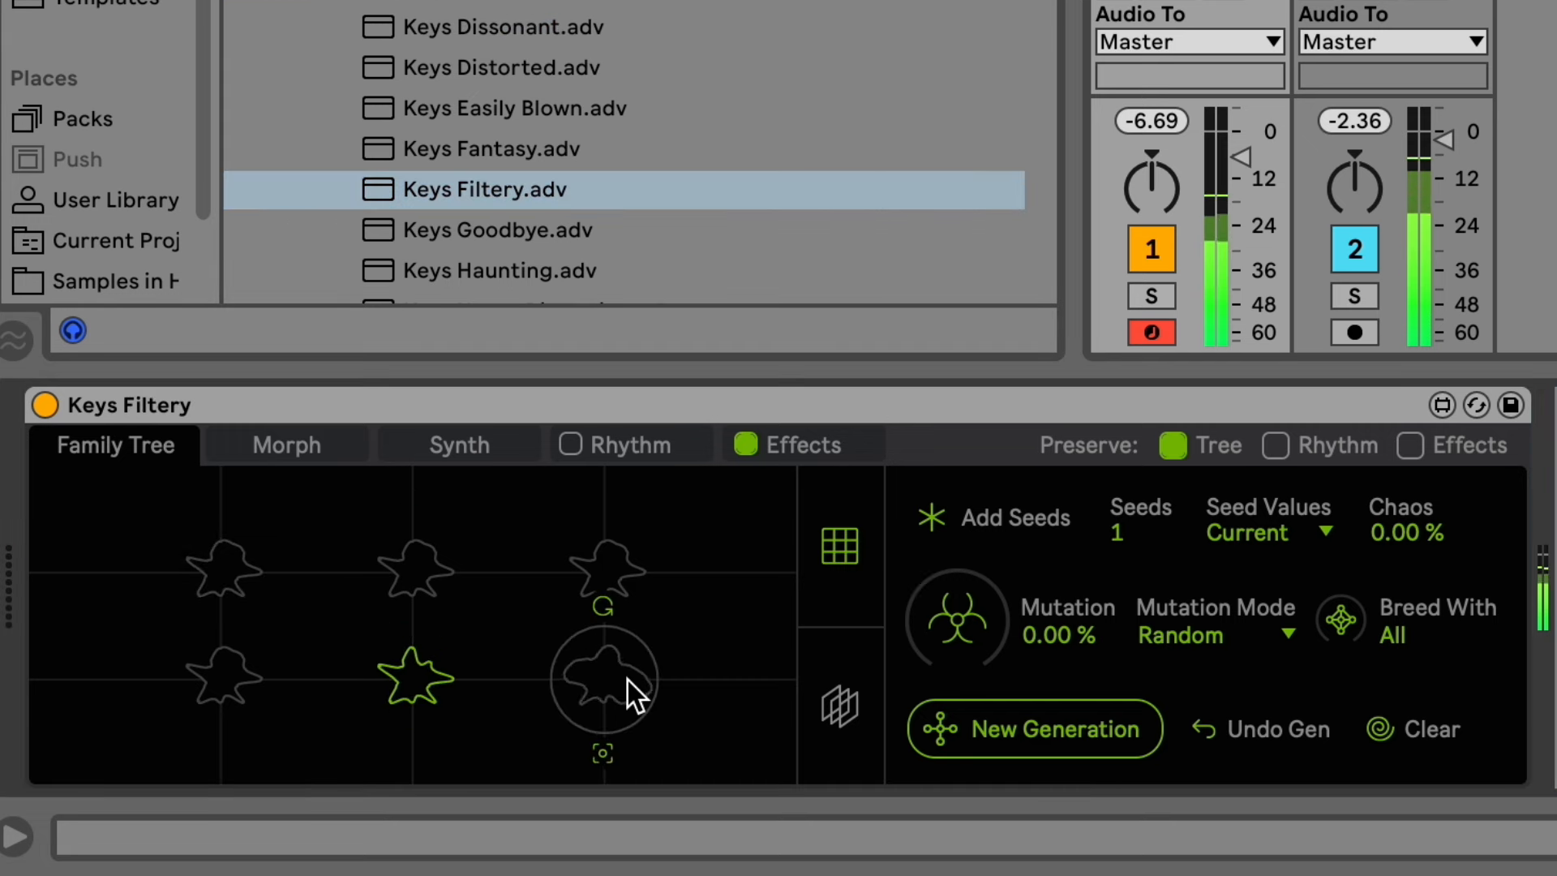
Load the Keys Goodbye preset with Preserve Tree off, and turn Preserve Tree back on.
left_click(1170, 431)
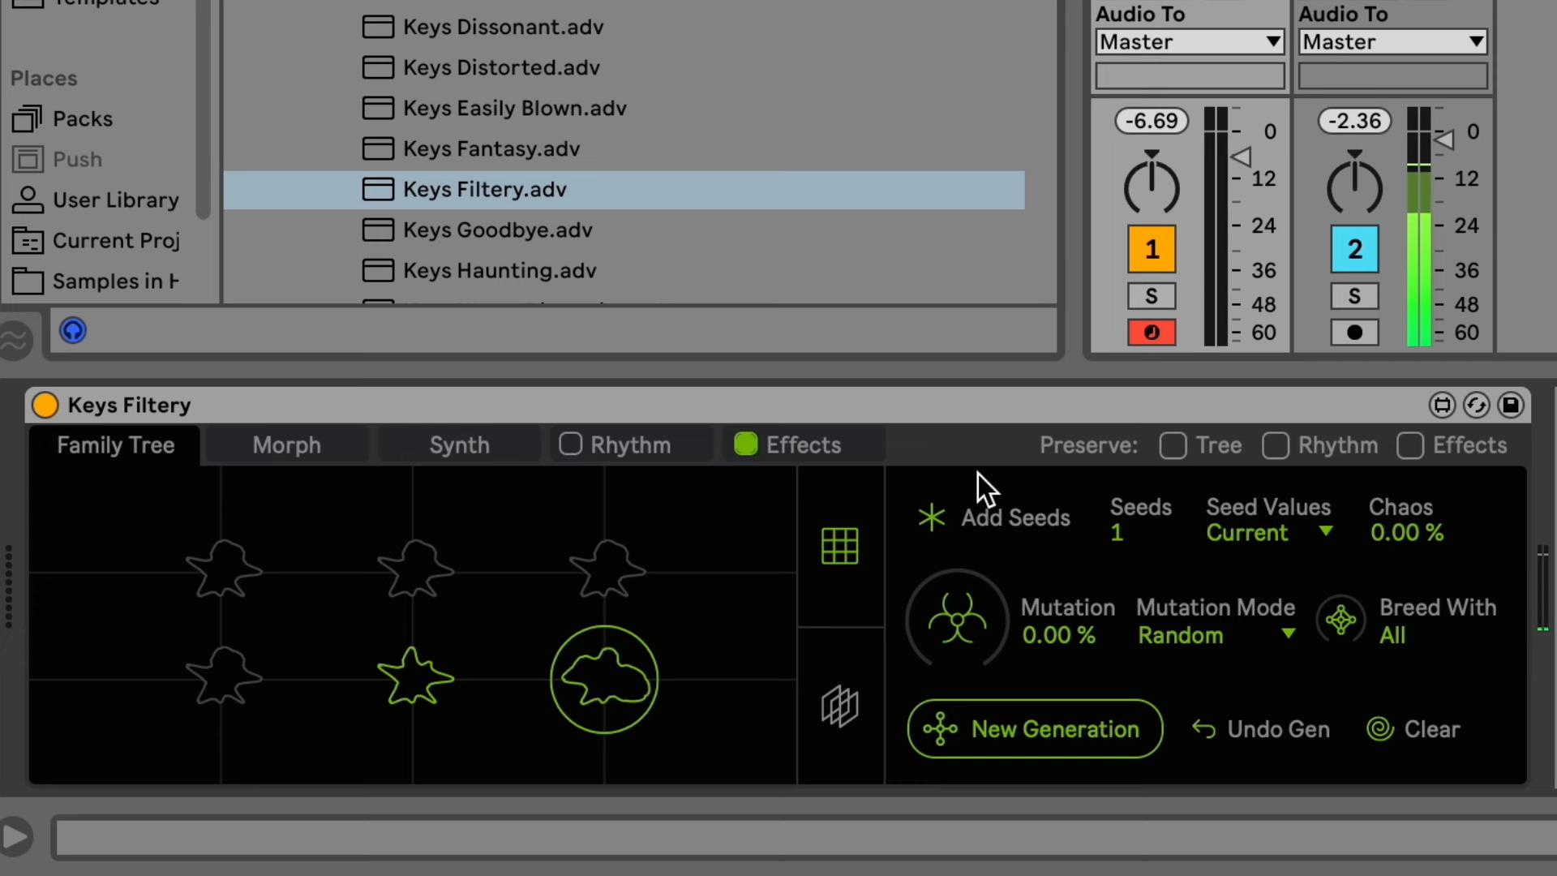
double_click(414, 231)
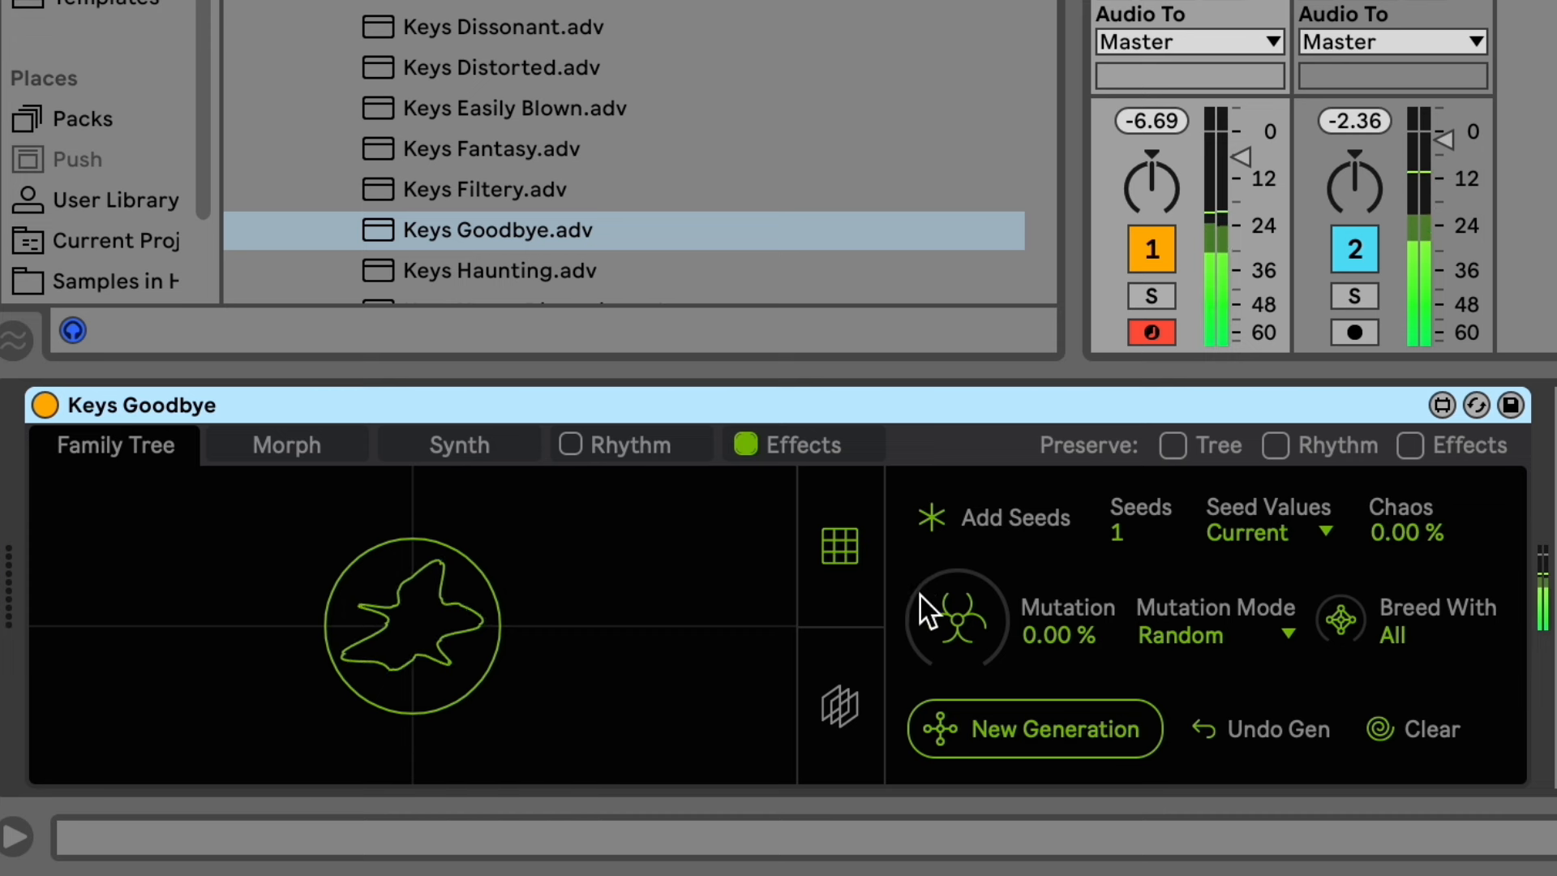
left_click(1179, 432)
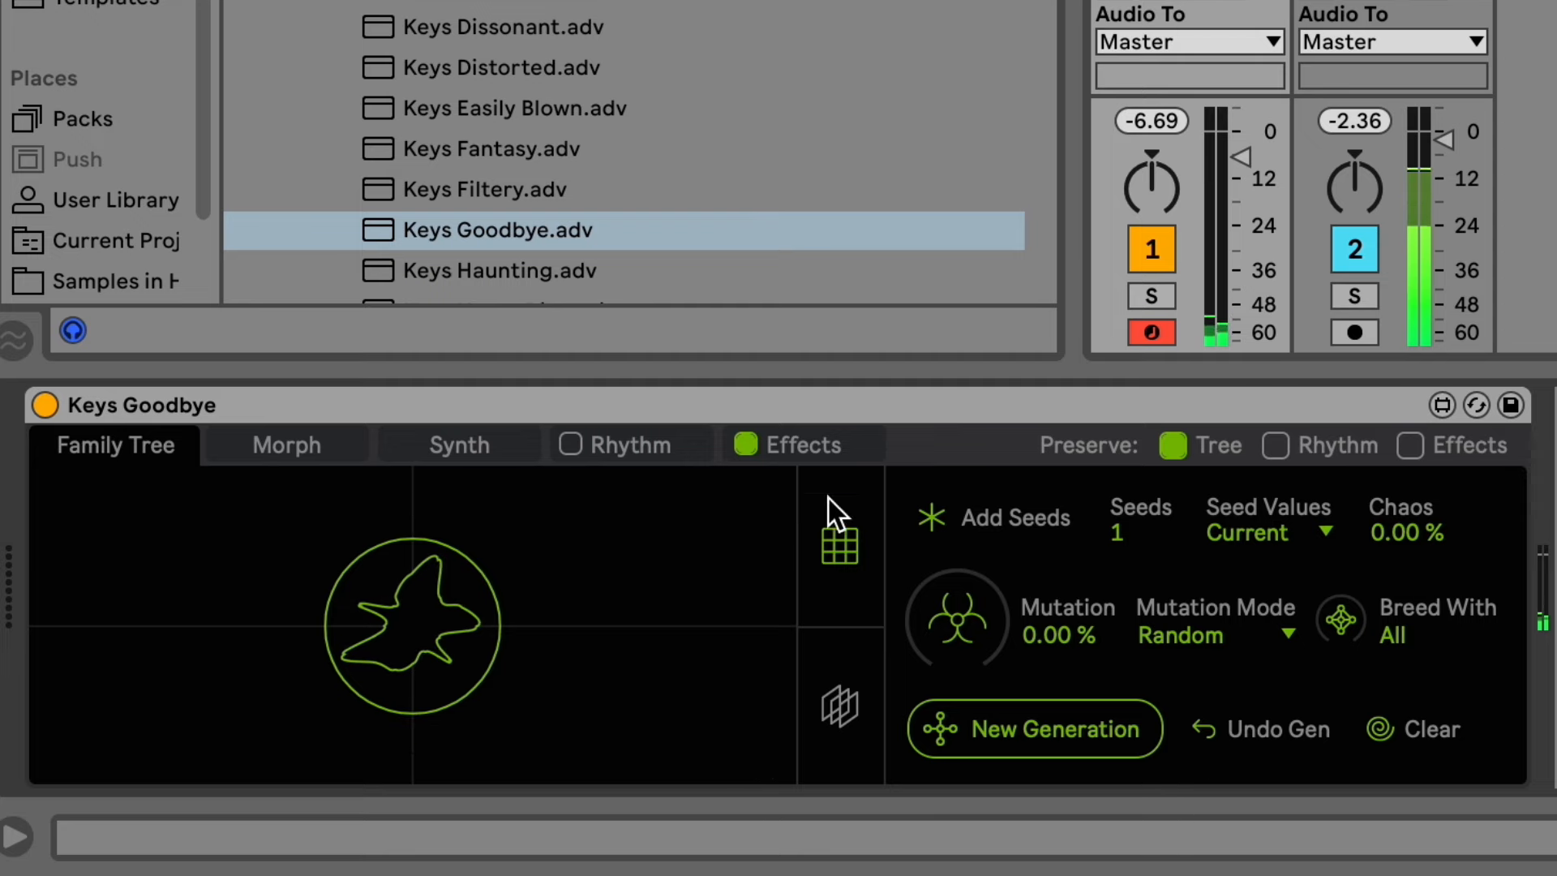
Review the Rhythm, Morph, Synth and Effects pages of the Keys Goodbye preset, and return to the family tree.
left_click(625, 454)
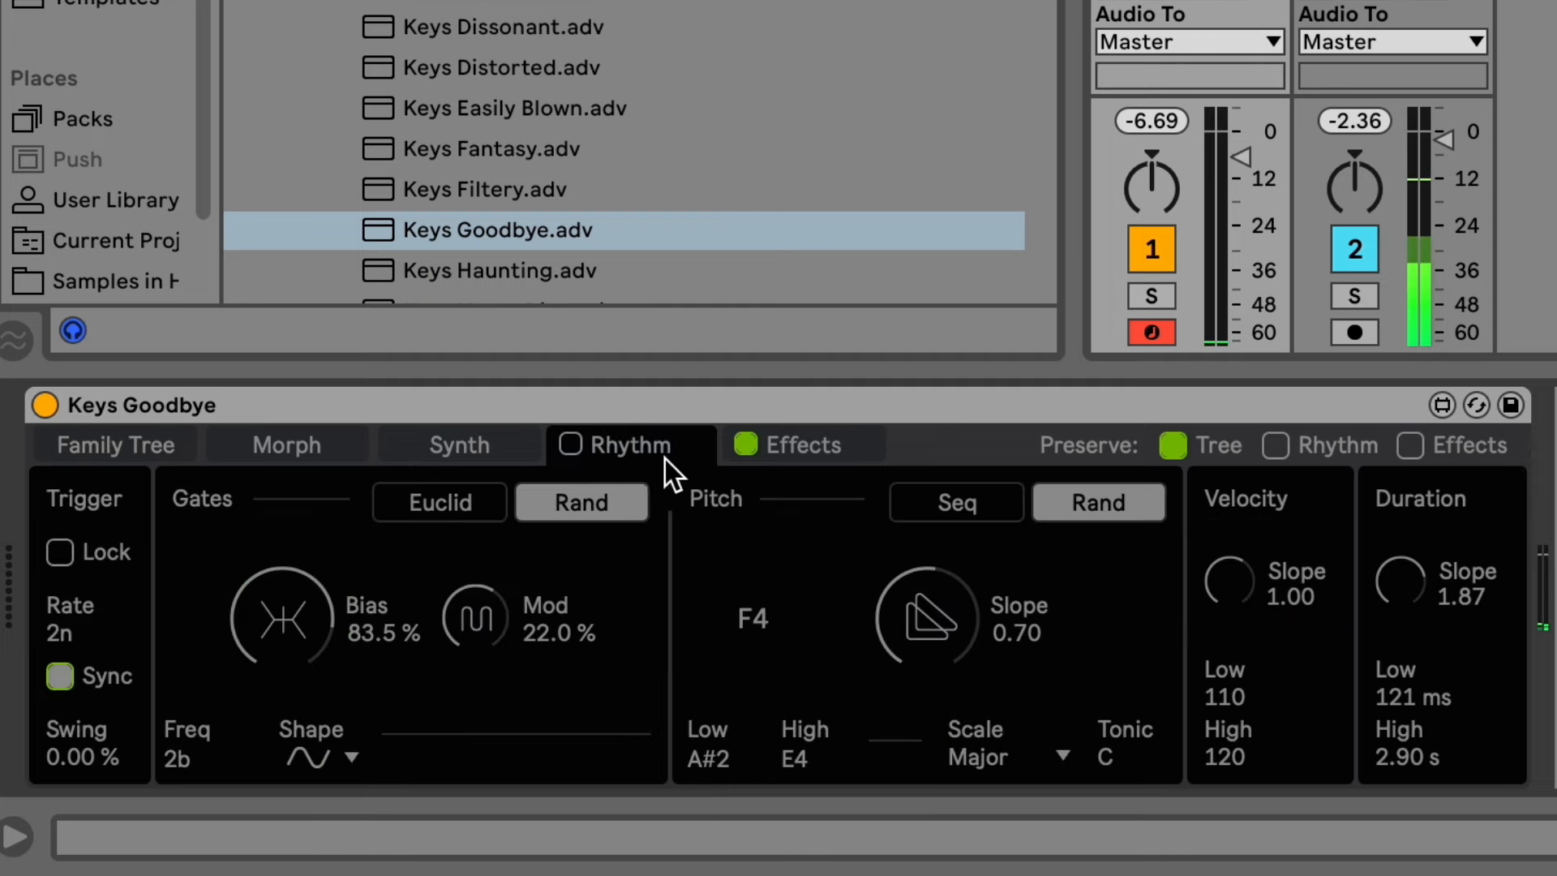
left_click(268, 446)
left_click(459, 445)
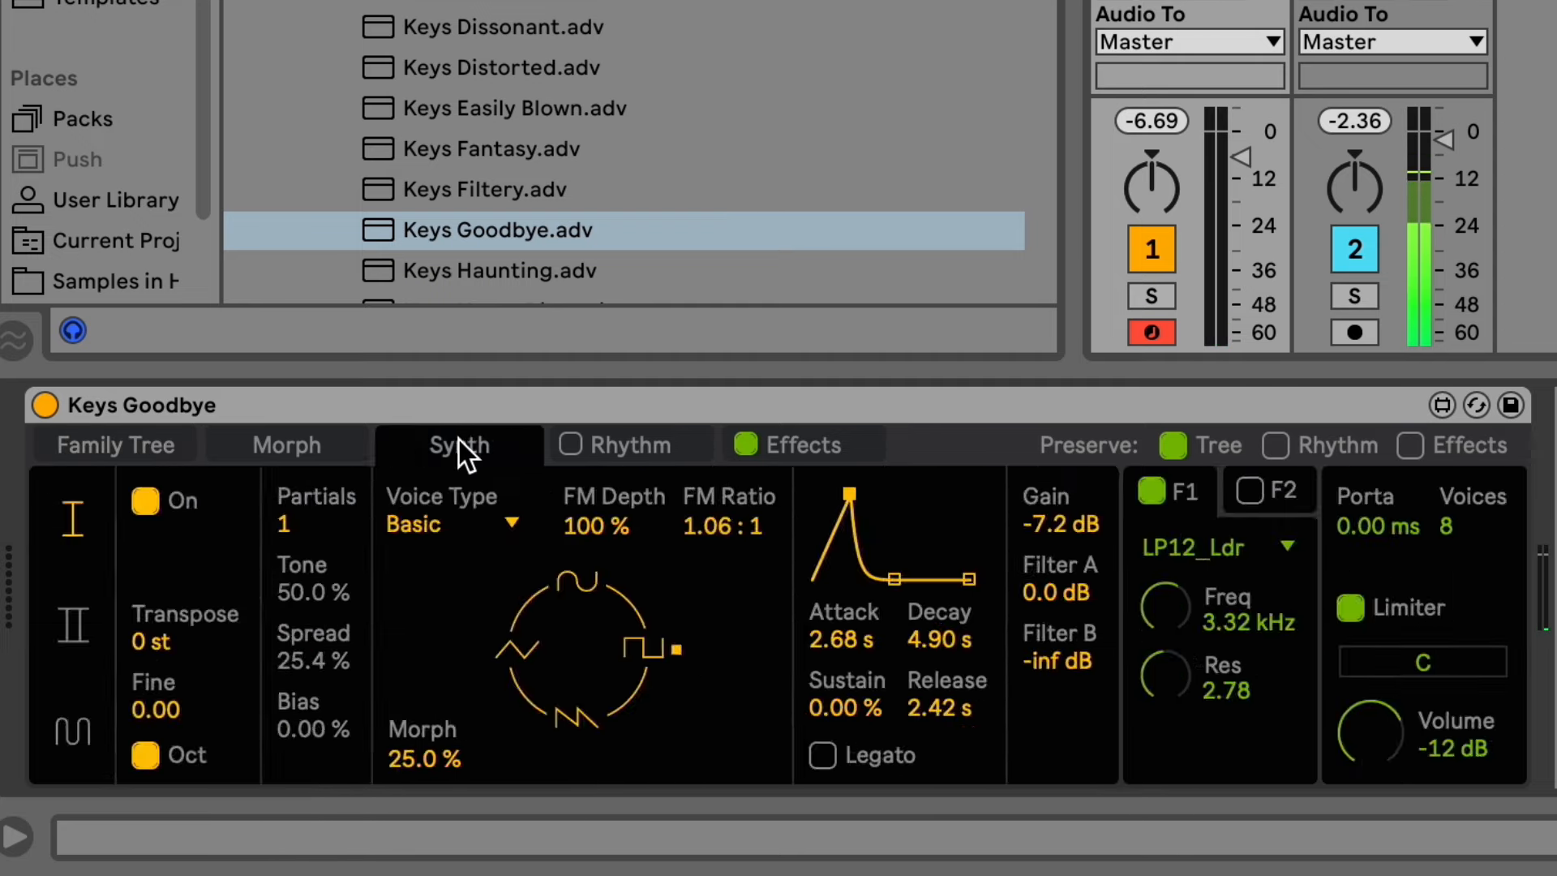
left_click(811, 444)
left_click(286, 444)
left_click(168, 450)
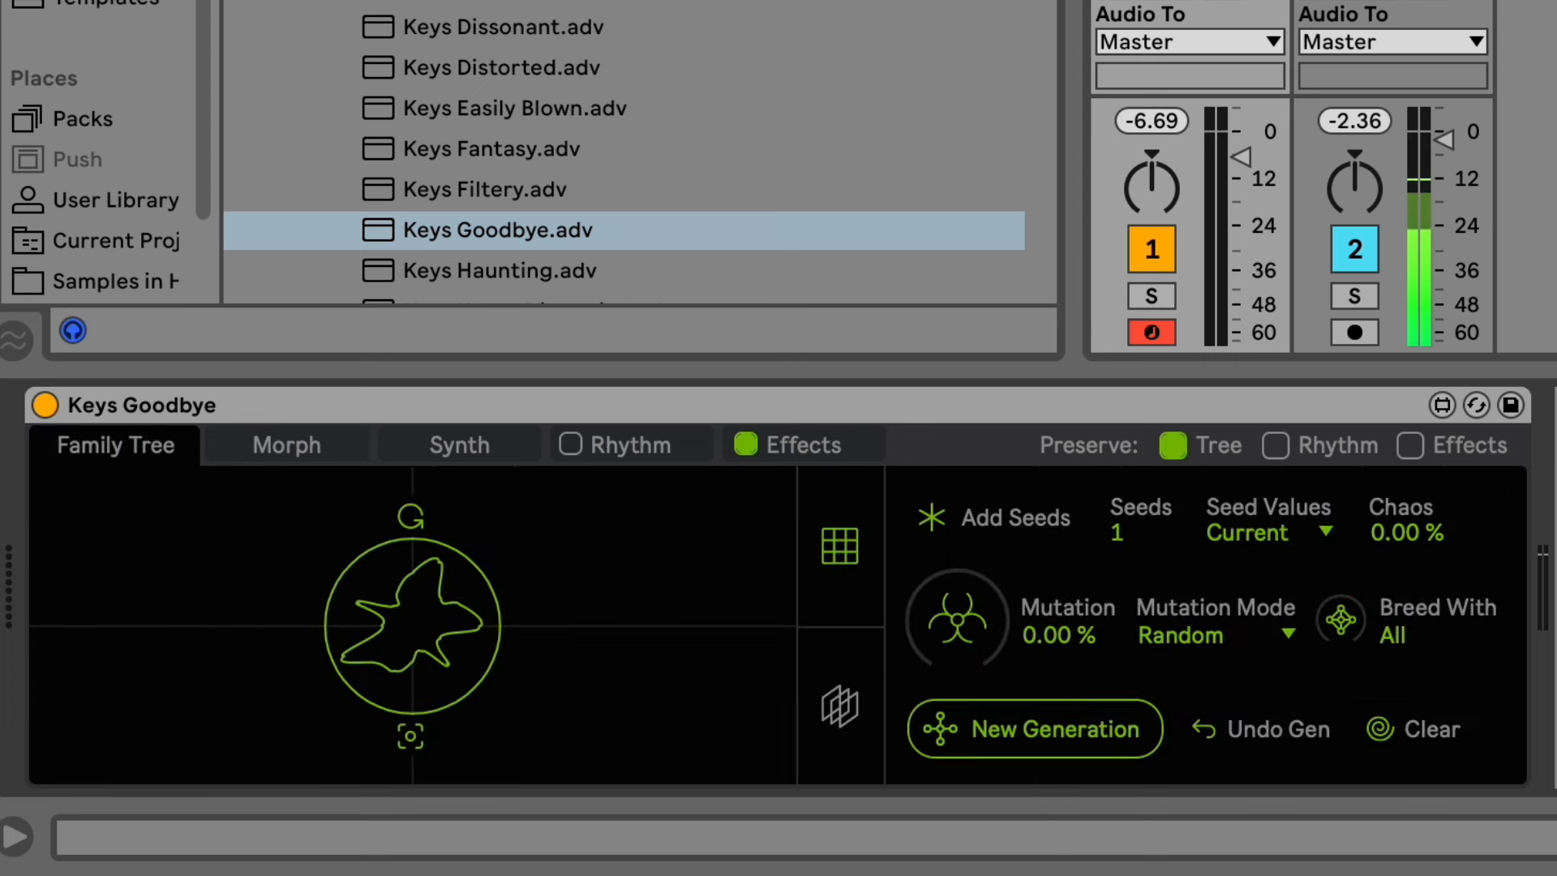